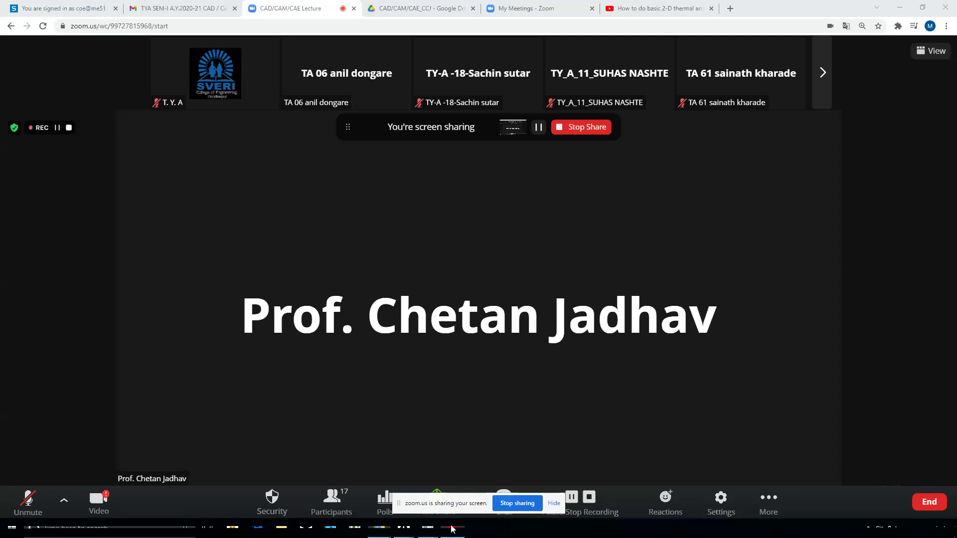
# - Glance at the lab manual PDF, then switch to the Zoom CAD/CAM/CAE Lecture meeting in Chrome
pyautogui.click(452, 530)
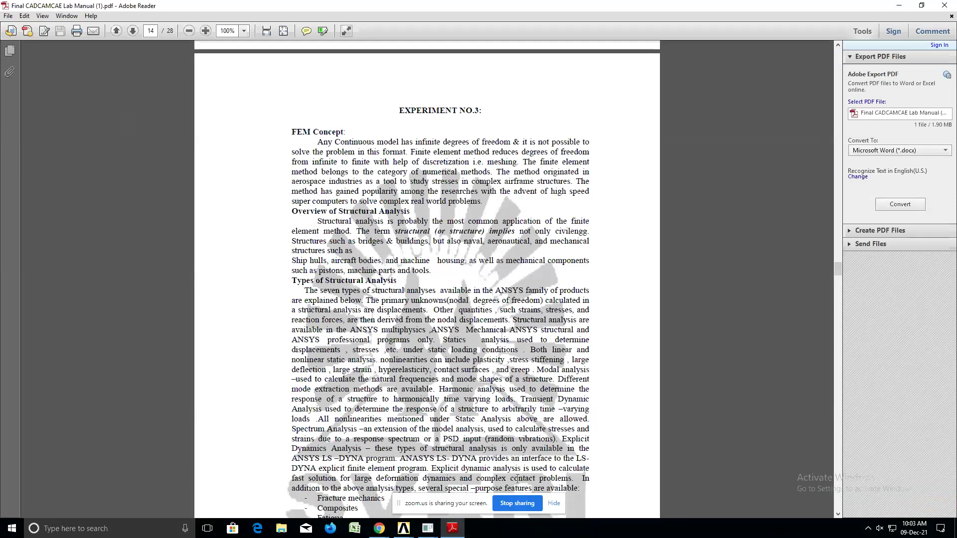
pyautogui.click(379, 529)
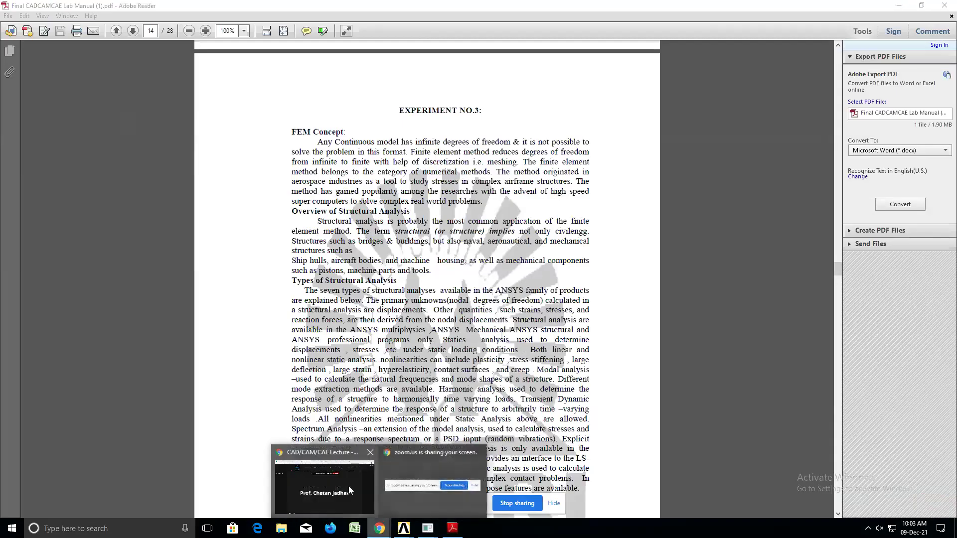
pyautogui.click(349, 486)
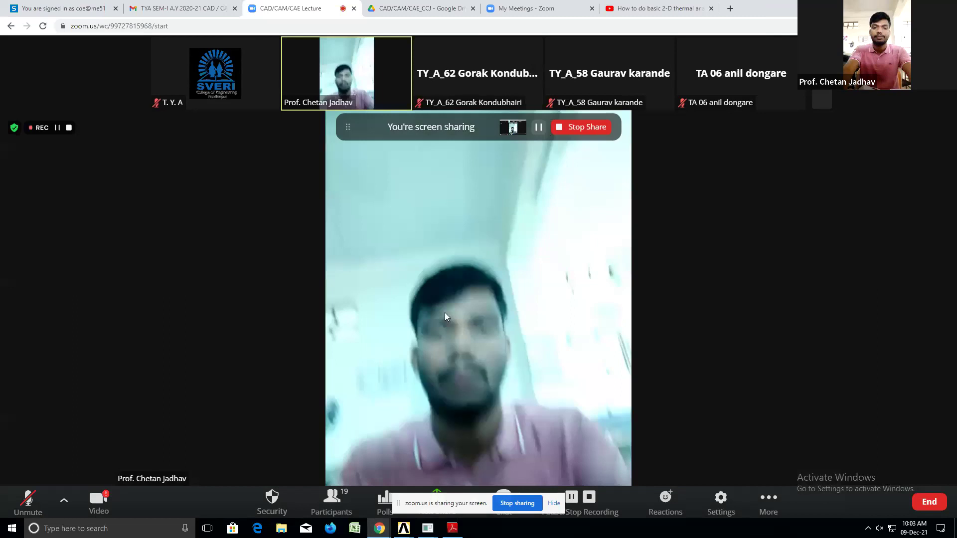
# - Use Add Pin on your own video tile so it becomes the main Zoom feed
pyautogui.moveTo(346, 73)
pyautogui.click(402, 48)
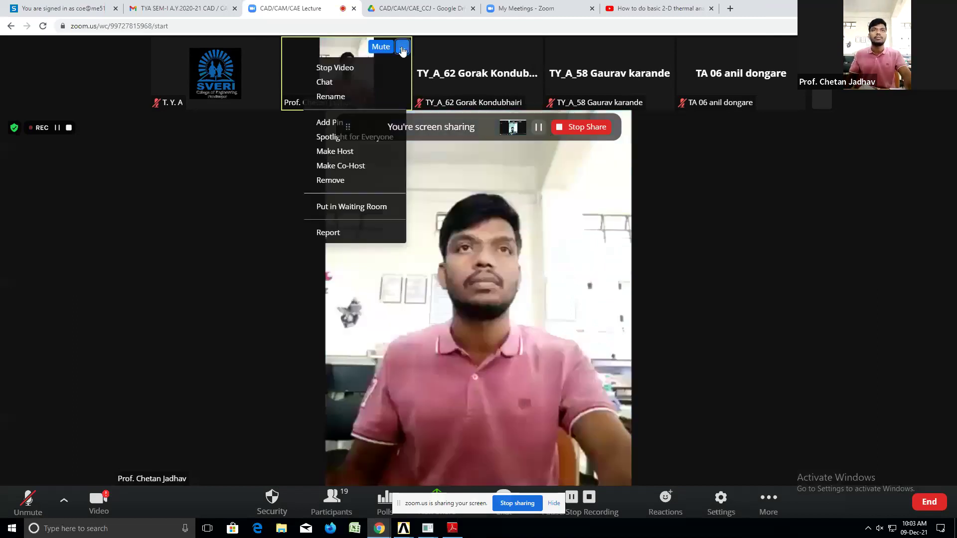
pyautogui.click(401, 52)
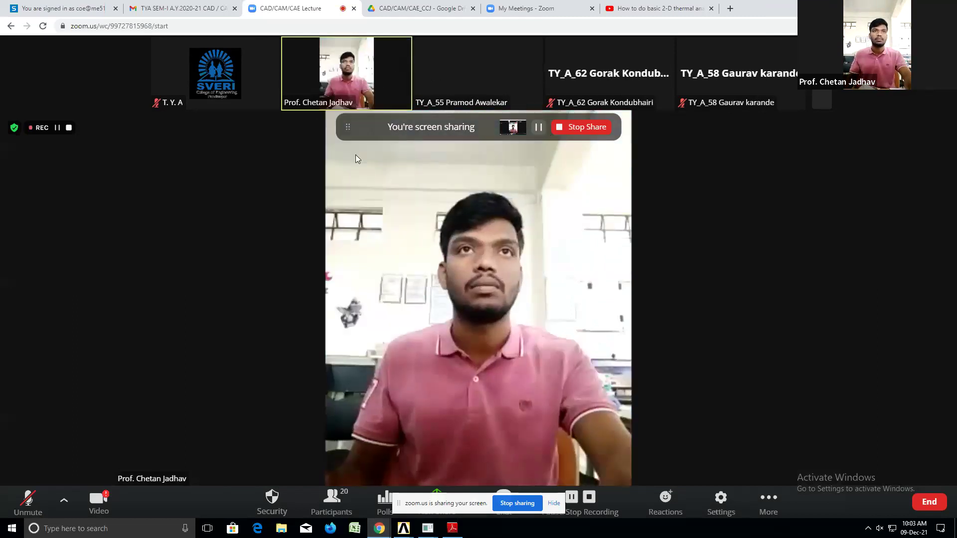
pyautogui.click(402, 47)
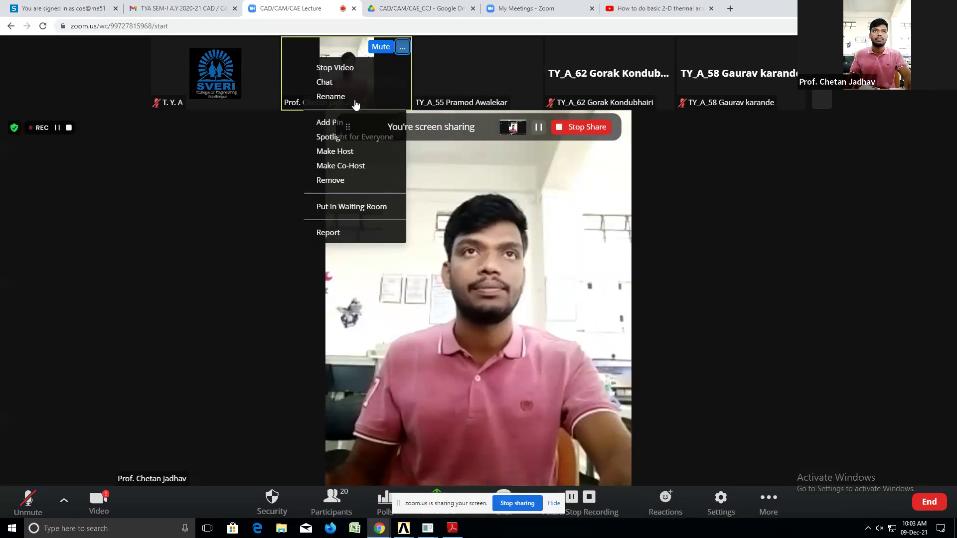
pyautogui.click(329, 123)
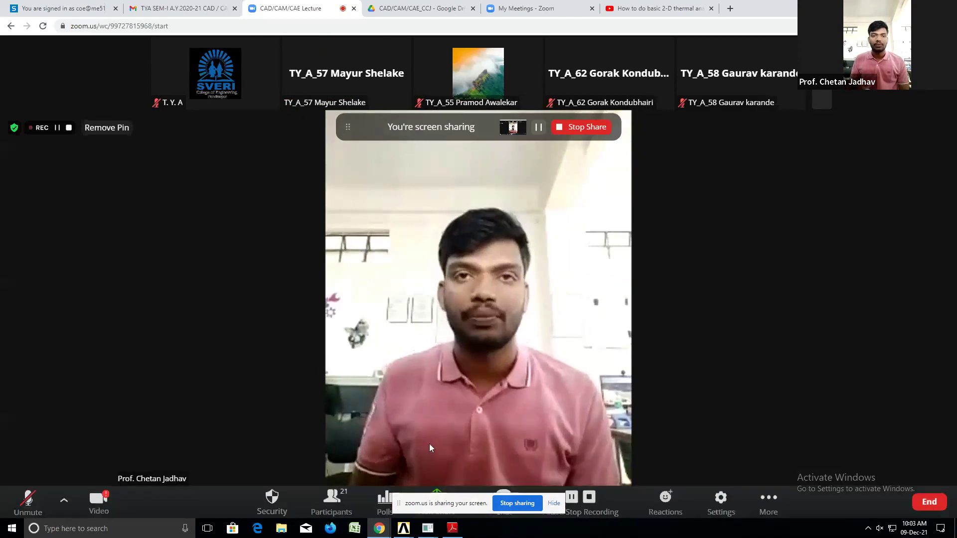
# - Bring the Adobe Reader lab manual at Experiment No. 3, page 14, back to the front
pyautogui.click(464, 533)
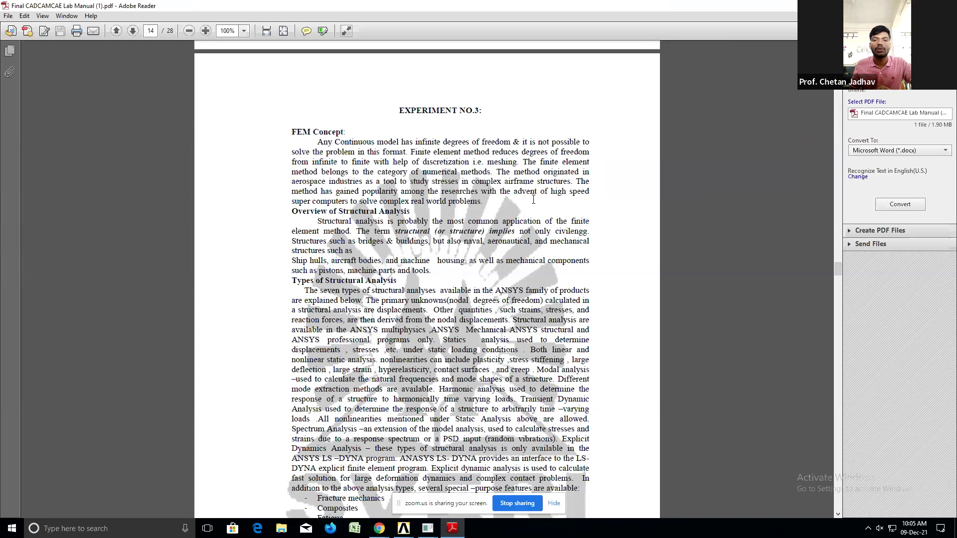
# - Scroll from page 14 through the constant-section bar procedure to Problem No. 2, the tapered bar
pyautogui.scroll(-3, 529, 192)
pyautogui.scroll(-3, 533, 199)
pyautogui.scroll(-3, 533, 198)
pyautogui.scroll(-2, 533, 199)
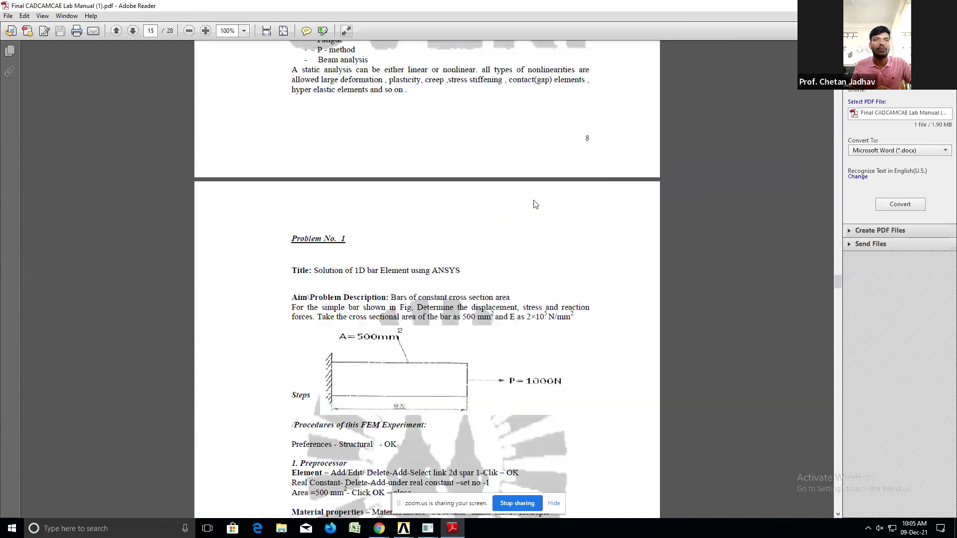
pyautogui.scroll(-2, 533, 200)
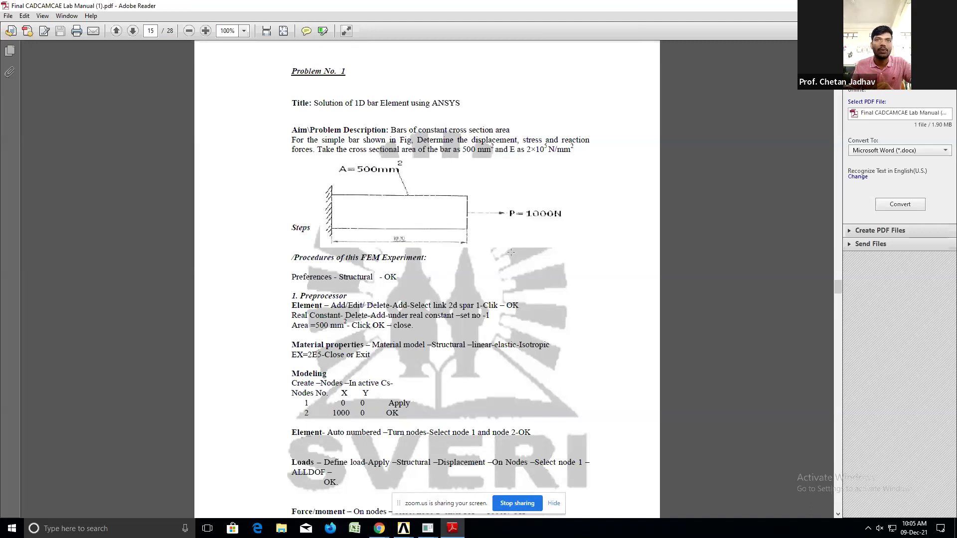
pyautogui.scroll(-1, 511, 253)
pyautogui.scroll(-1, 511, 252)
pyautogui.scroll(-1, 511, 252)
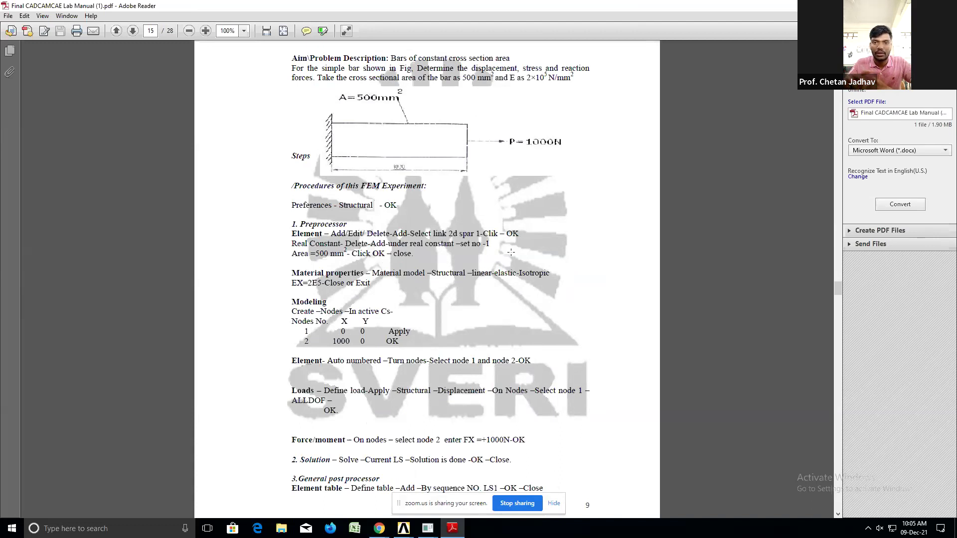
pyautogui.scroll(-1, 511, 251)
pyautogui.scroll(-2, 511, 253)
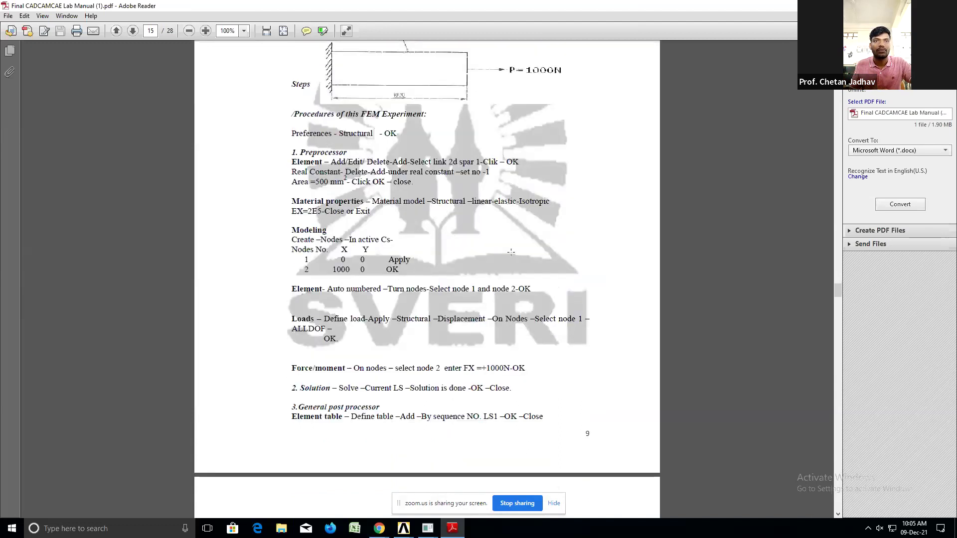
pyautogui.scroll(-5, 513, 254)
pyautogui.scroll(-4, 513, 256)
pyautogui.scroll(-5, 514, 256)
pyautogui.scroll(-2, 513, 255)
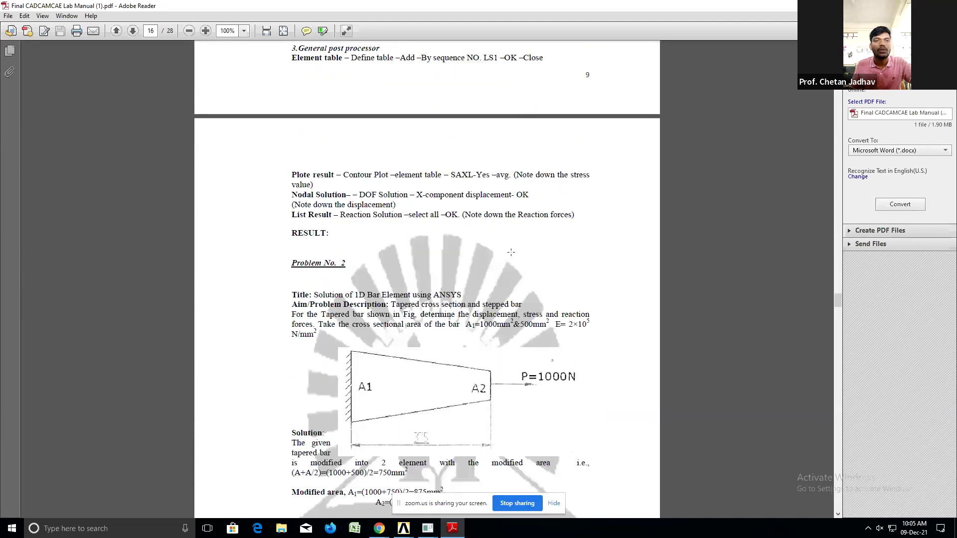
pyautogui.scroll(-2, 512, 254)
pyautogui.scroll(-3, 511, 253)
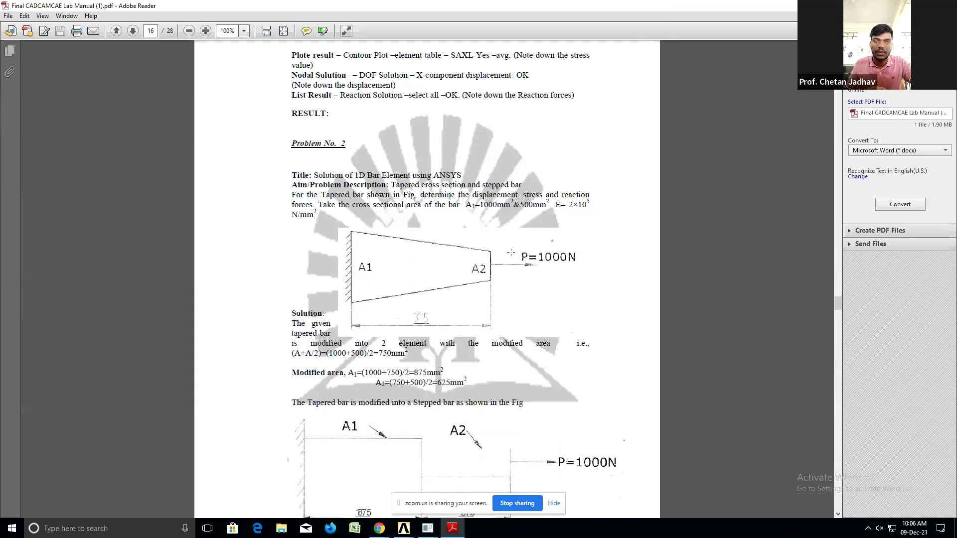
pyautogui.scroll(-1, 357, 191)
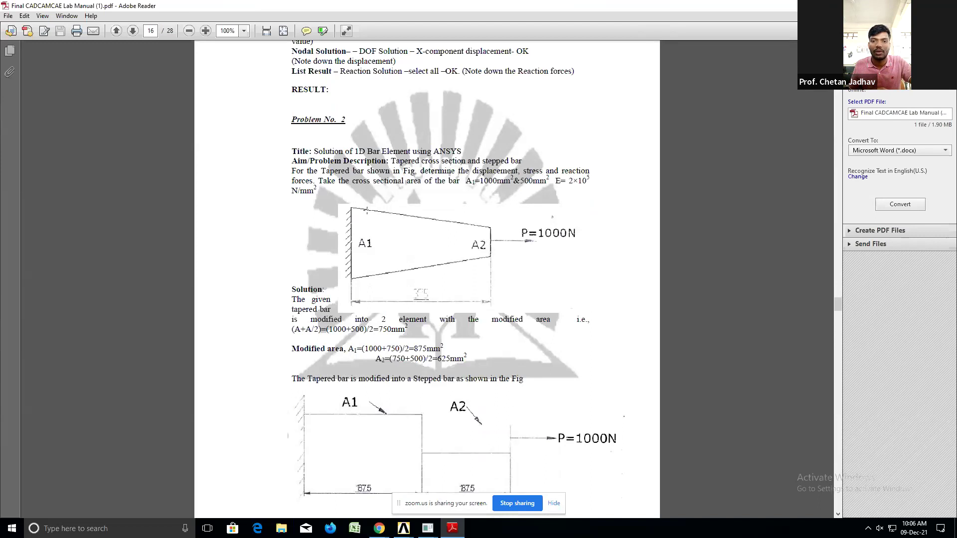
pyautogui.scroll(-1, 367, 198)
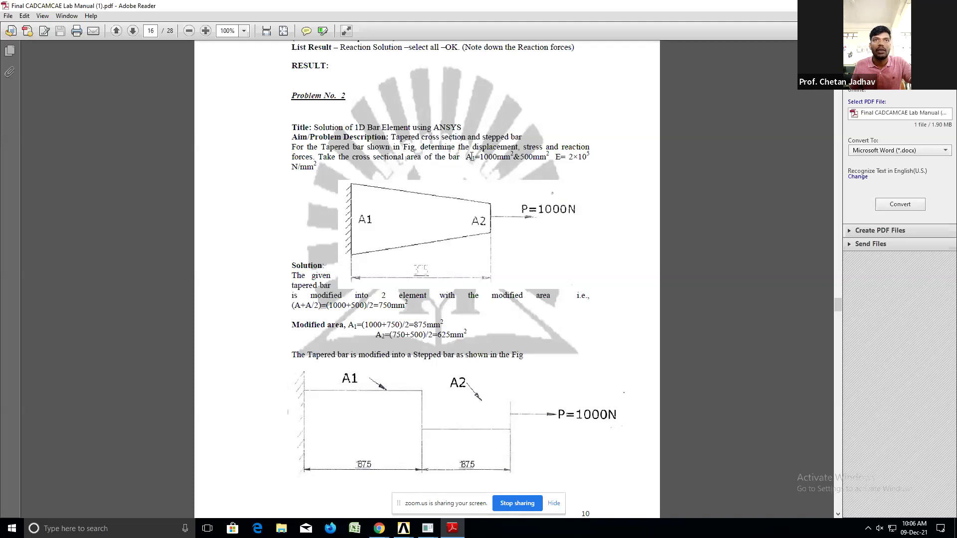
pyautogui.moveTo(467, 156); pyautogui.dragTo(502, 160)
pyautogui.click(492, 188)
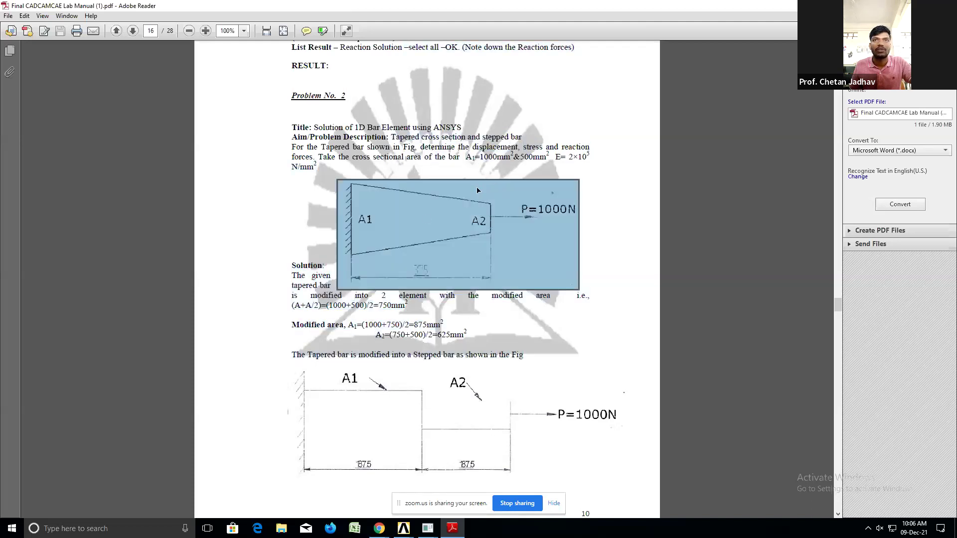
pyautogui.click(365, 221)
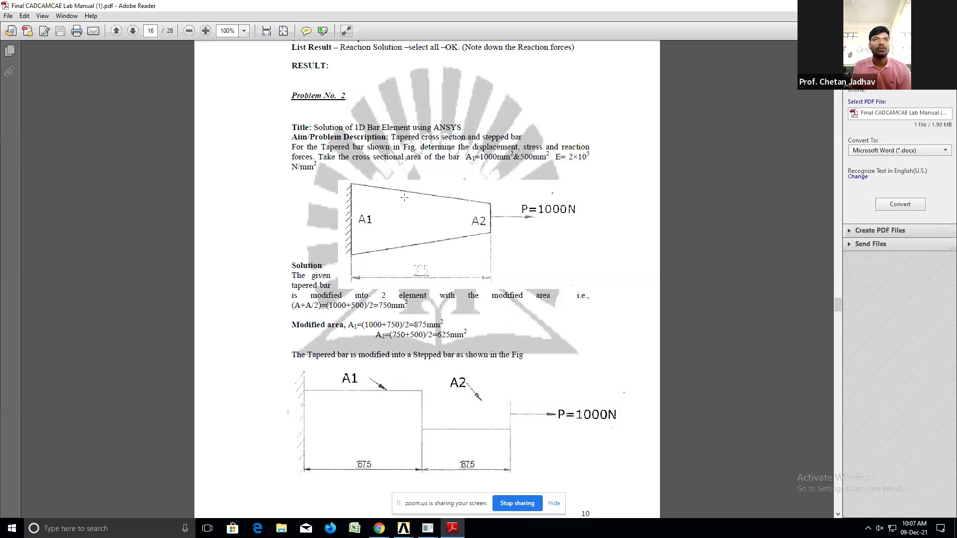
pyautogui.scroll(-3, 399, 261)
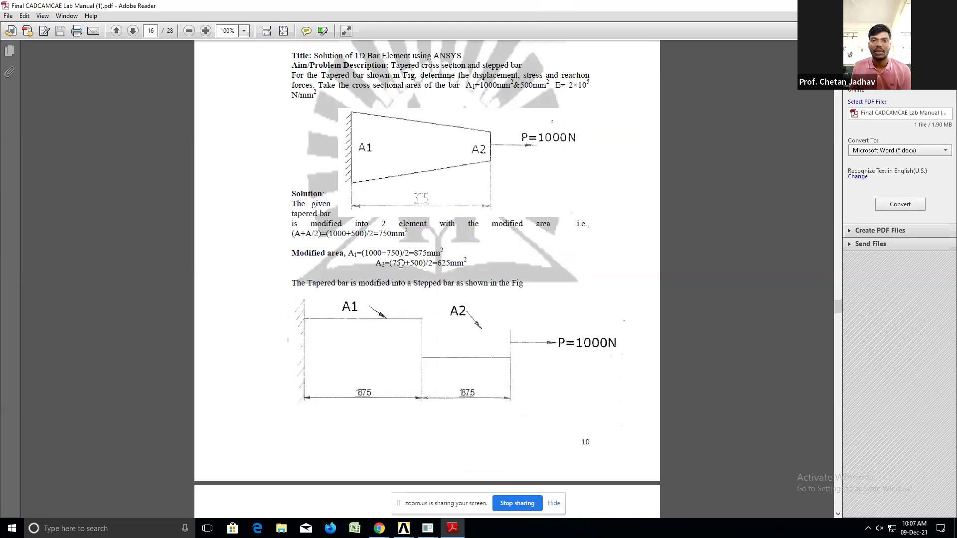
# - Scroll to Experiment No. 4 on page 20 and highlight its title line
pyautogui.scroll(-1, 401, 263)
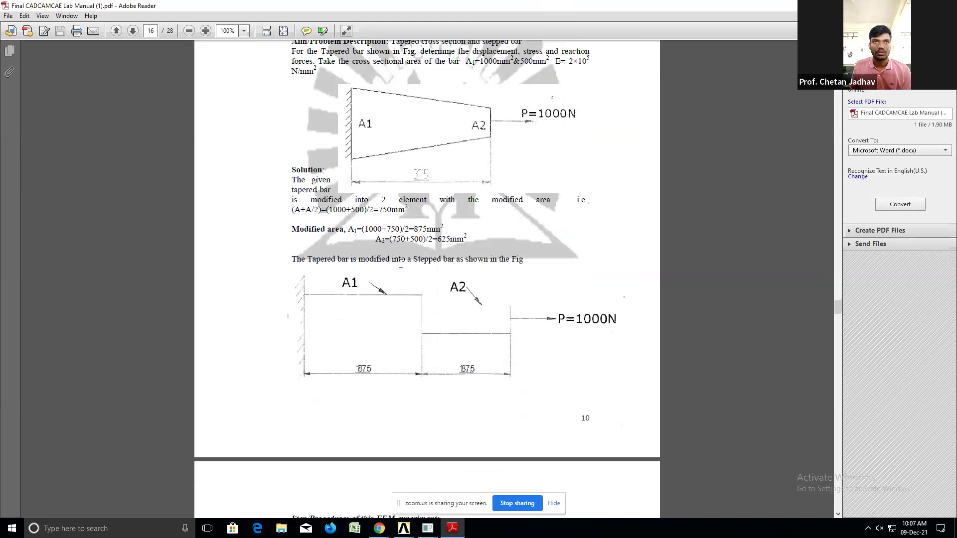
pyautogui.scroll(-3, 401, 263)
pyautogui.scroll(-4, 401, 263)
pyautogui.scroll(-2, 401, 264)
pyautogui.scroll(-1, 401, 264)
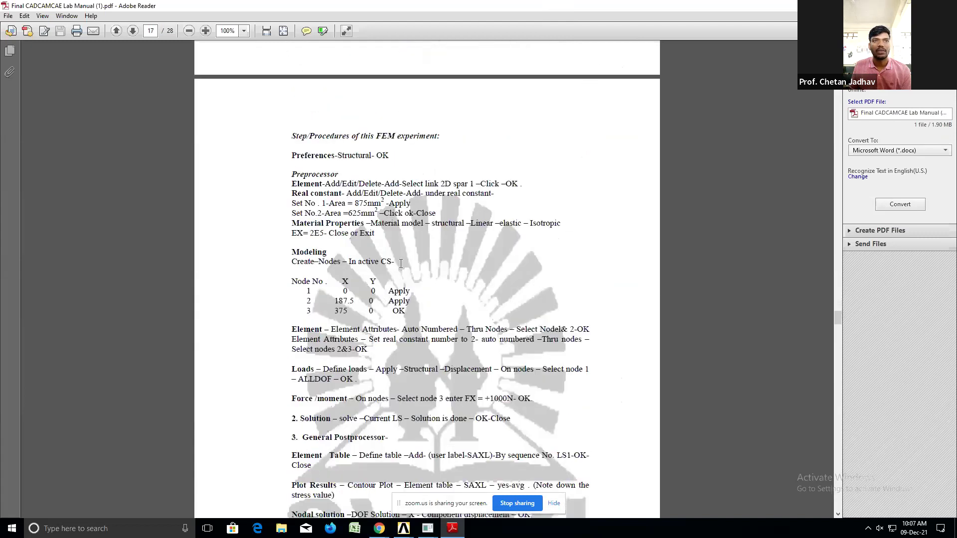
pyautogui.scroll(-6, 401, 263)
pyautogui.scroll(-4, 402, 265)
pyautogui.scroll(-8, 403, 269)
pyautogui.scroll(-9, 403, 268)
pyautogui.scroll(-6, 402, 266)
pyautogui.scroll(-7, 400, 264)
pyautogui.scroll(-3, 400, 264)
pyautogui.scroll(-4, 401, 264)
pyautogui.scroll(-4, 401, 264)
pyautogui.scroll(-1, 400, 265)
pyautogui.scroll(-1, 401, 265)
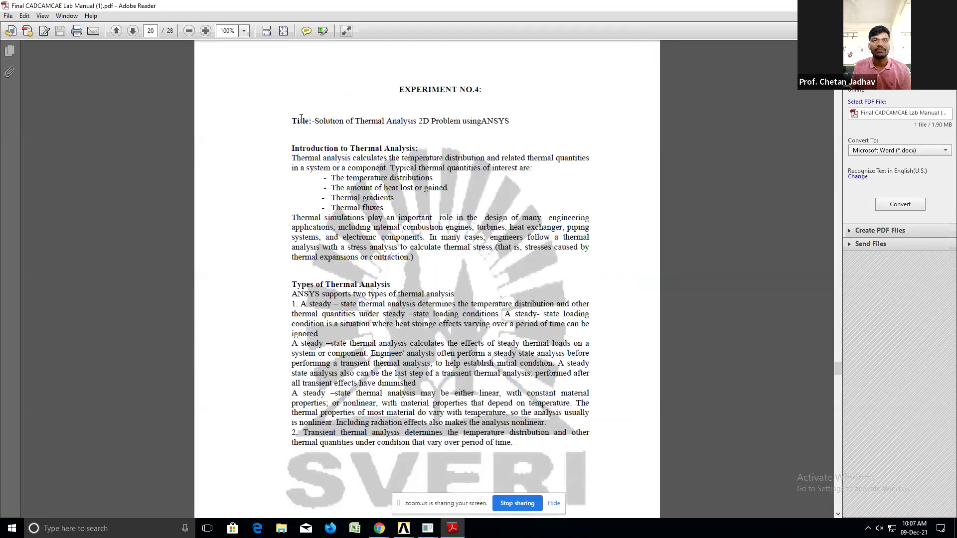
pyautogui.moveTo(292, 121); pyautogui.dragTo(515, 123)
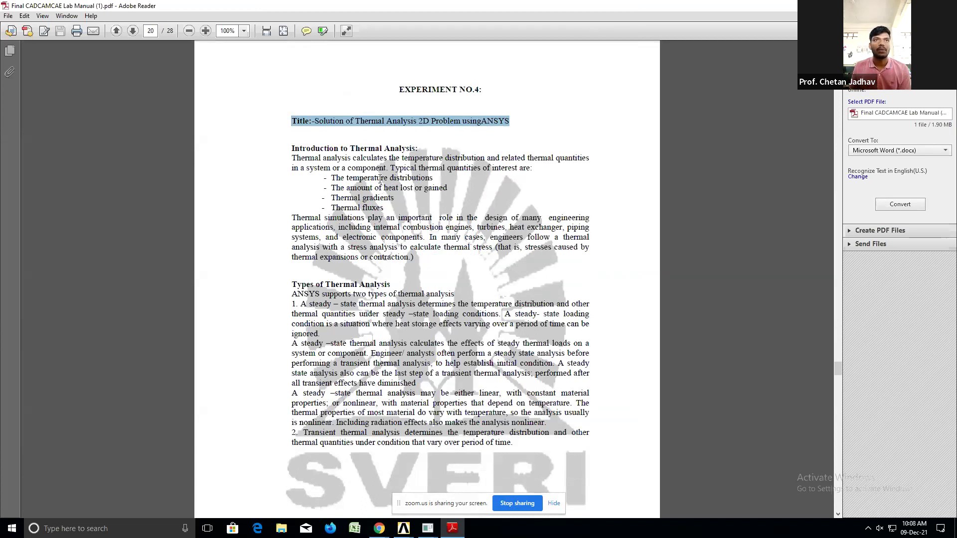
# - Clear the title highlight and highlight 'temperature distribution' in the introduction
pyautogui.scroll(-1, 380, 184)
pyautogui.scroll(-1, 359, 179)
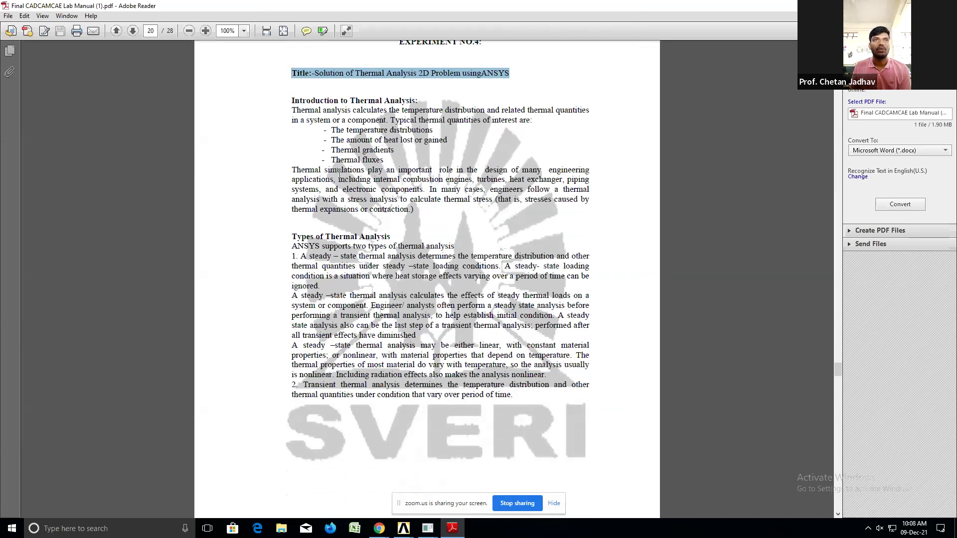
pyautogui.click(374, 147)
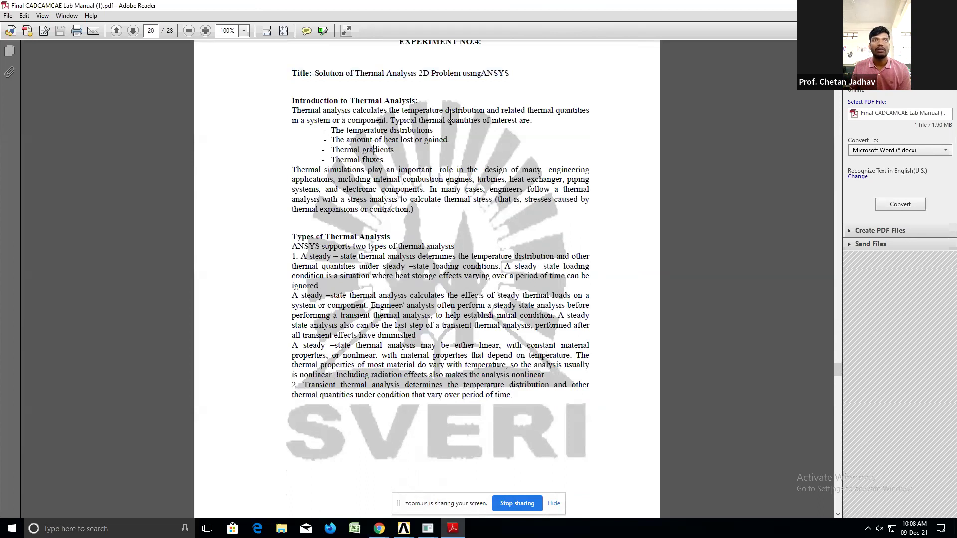
pyautogui.moveTo(401, 110); pyautogui.dragTo(462, 108)
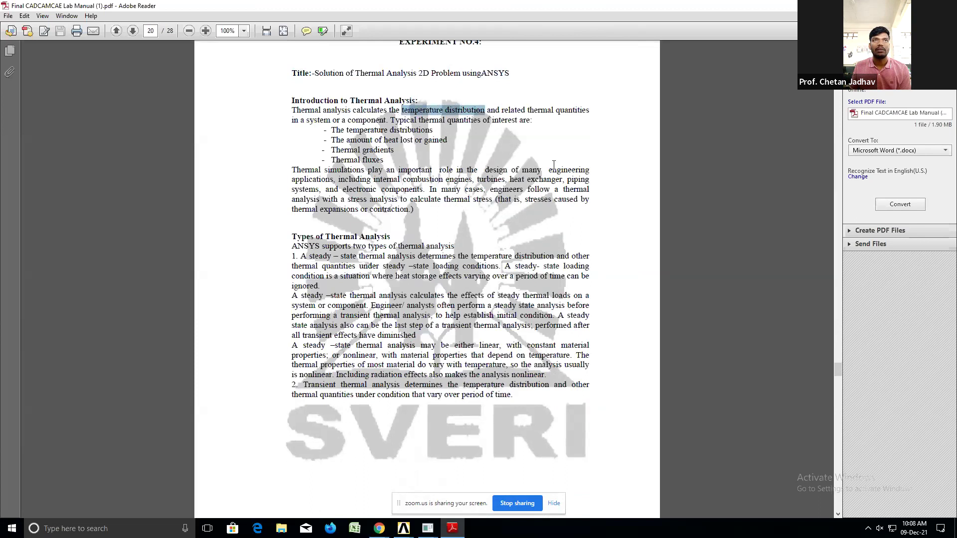
pyautogui.click(206, 31)
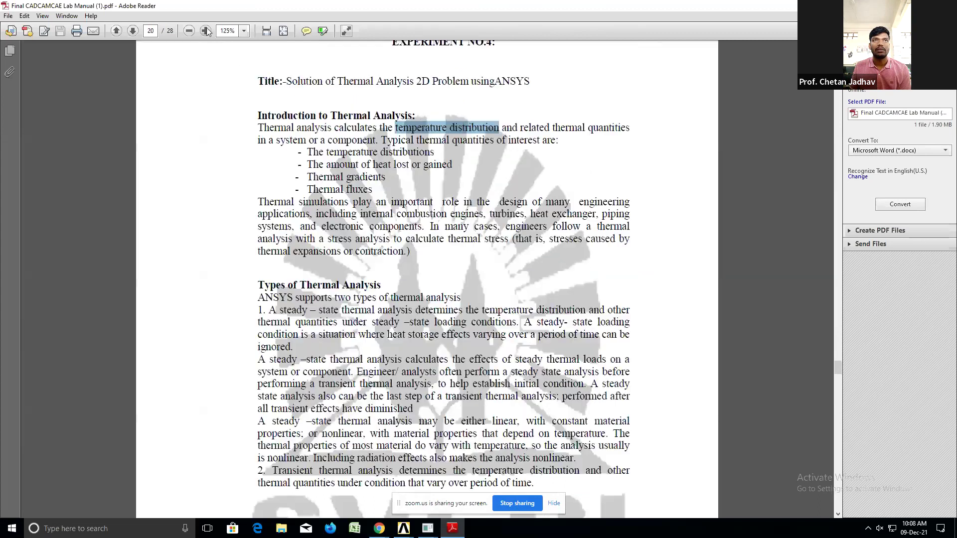
pyautogui.click(206, 31)
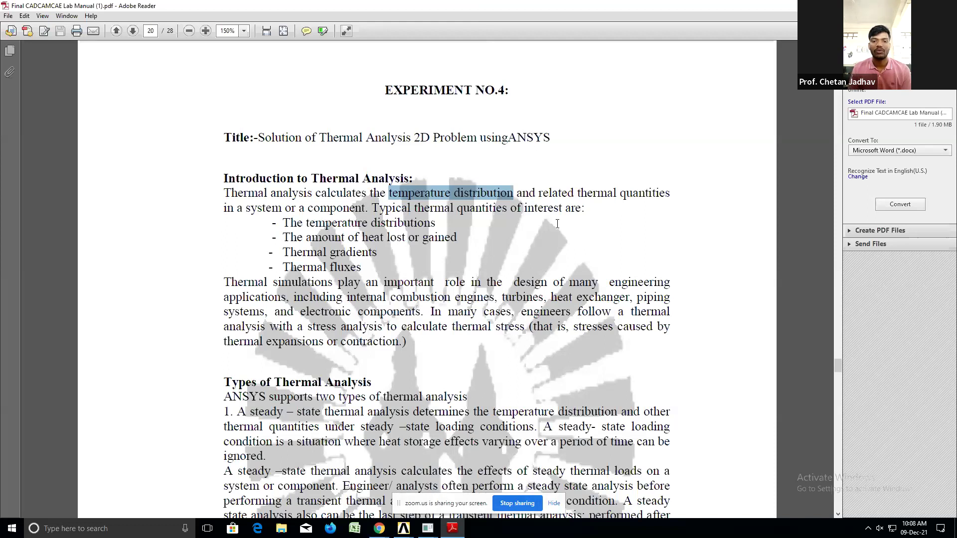
pyautogui.click(208, 31)
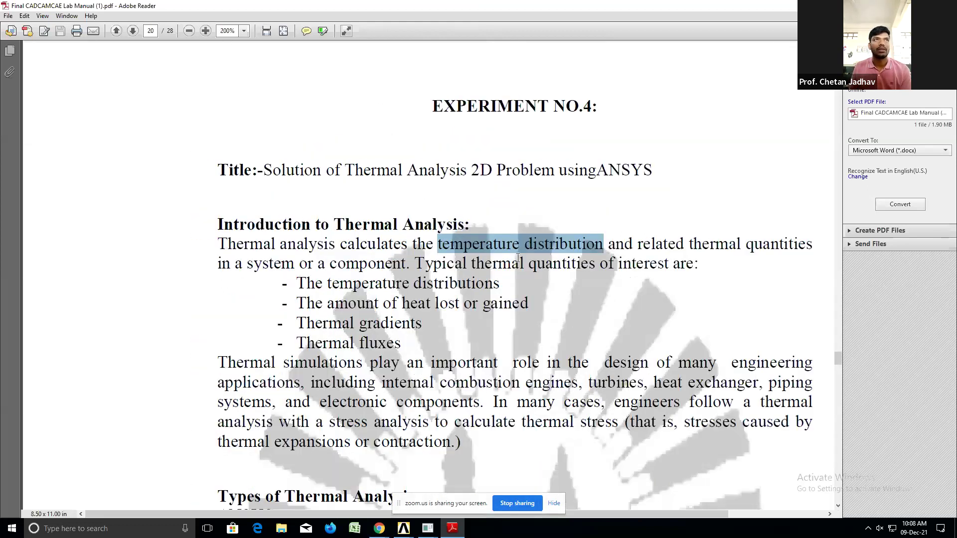
pyautogui.moveTo(249, 514); pyautogui.dragTo(327, 517)
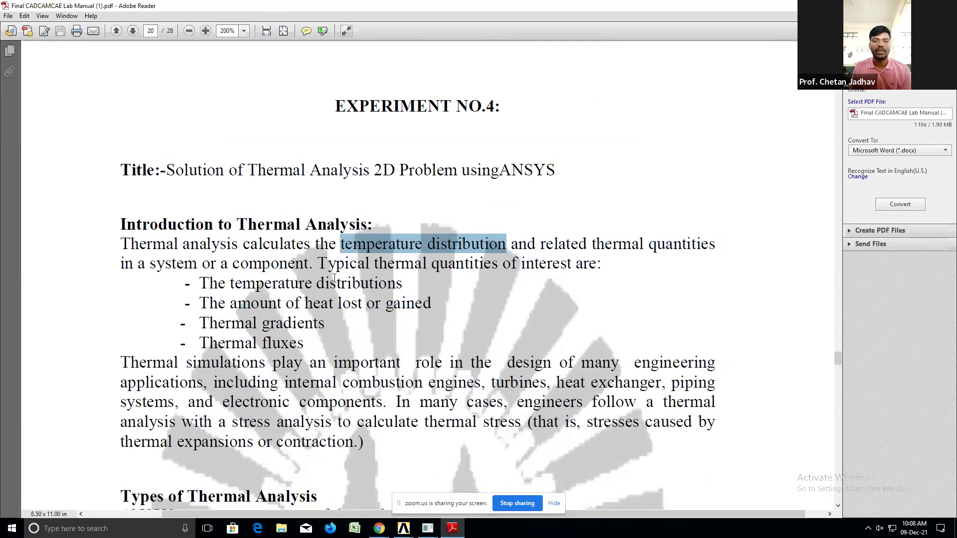
pyautogui.click(205, 31)
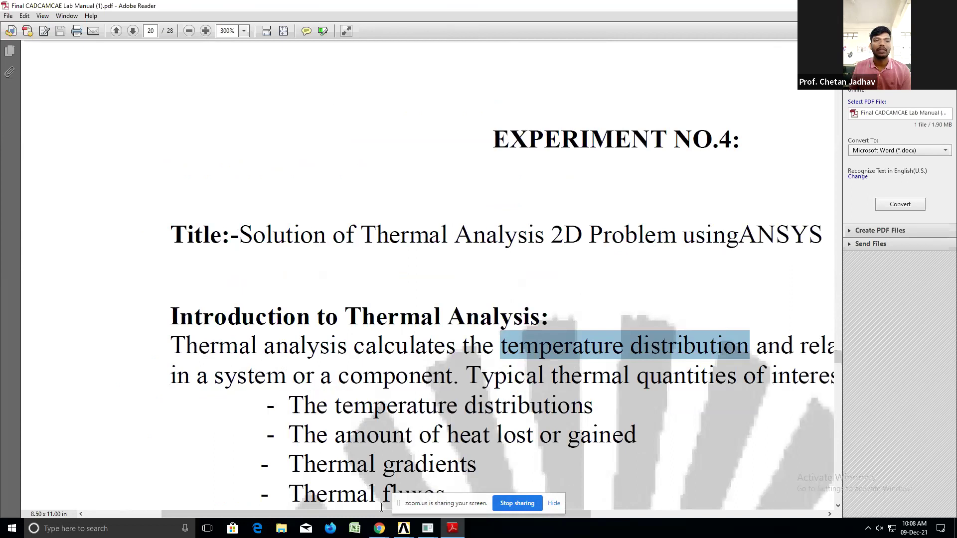
pyautogui.moveTo(338, 515); pyautogui.dragTo(407, 515)
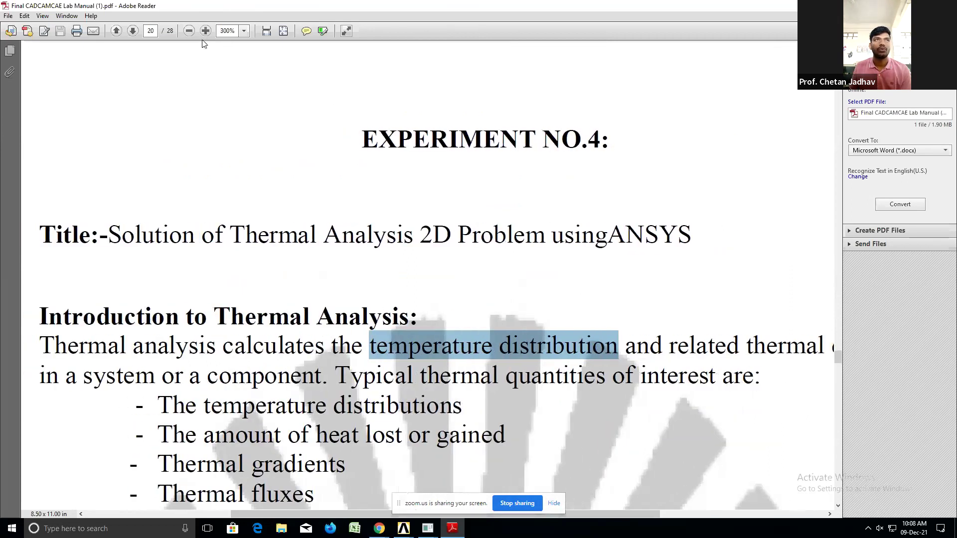
pyautogui.click(189, 31)
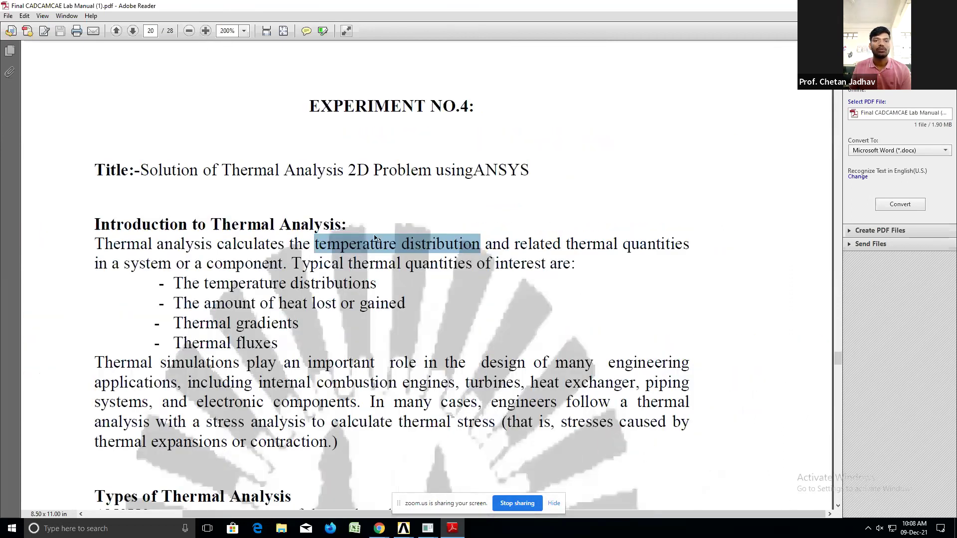
pyautogui.scroll(-2, 492, 239)
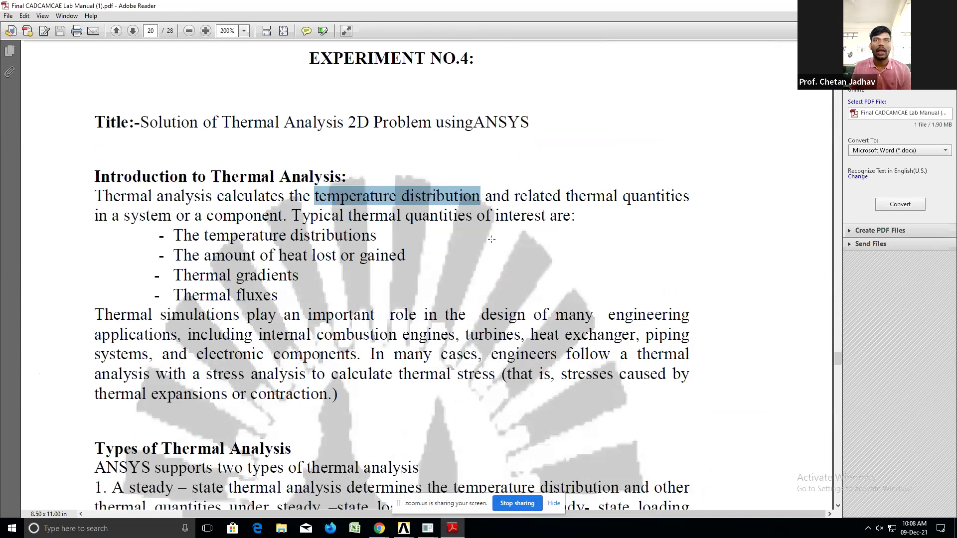
pyautogui.moveTo(514, 195); pyautogui.dragTo(689, 199)
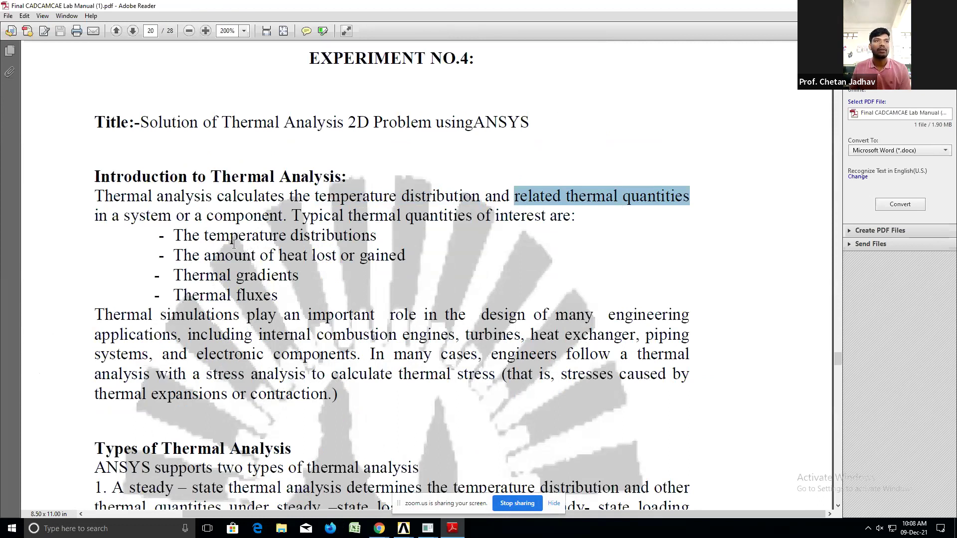
pyautogui.moveTo(173, 255); pyautogui.dragTo(405, 257)
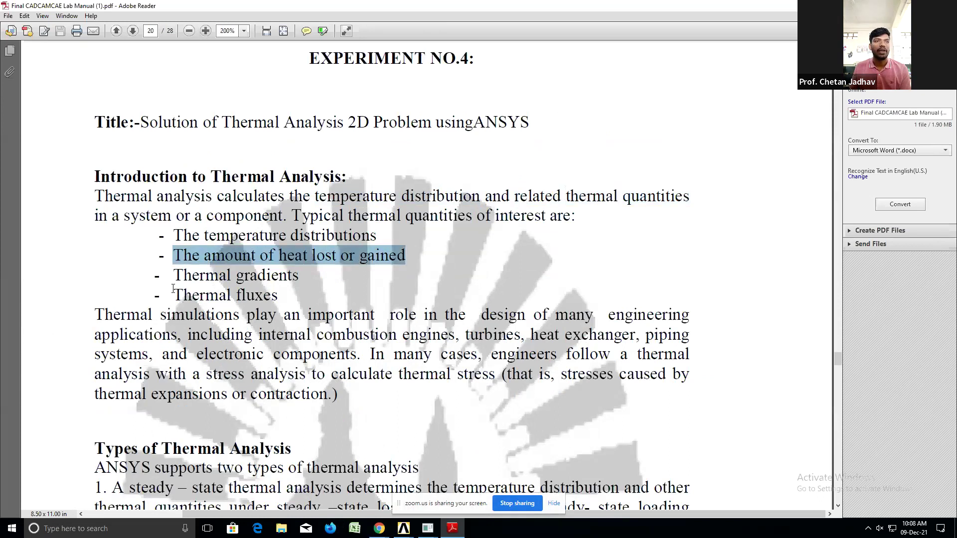
pyautogui.moveTo(173, 276); pyautogui.dragTo(298, 276)
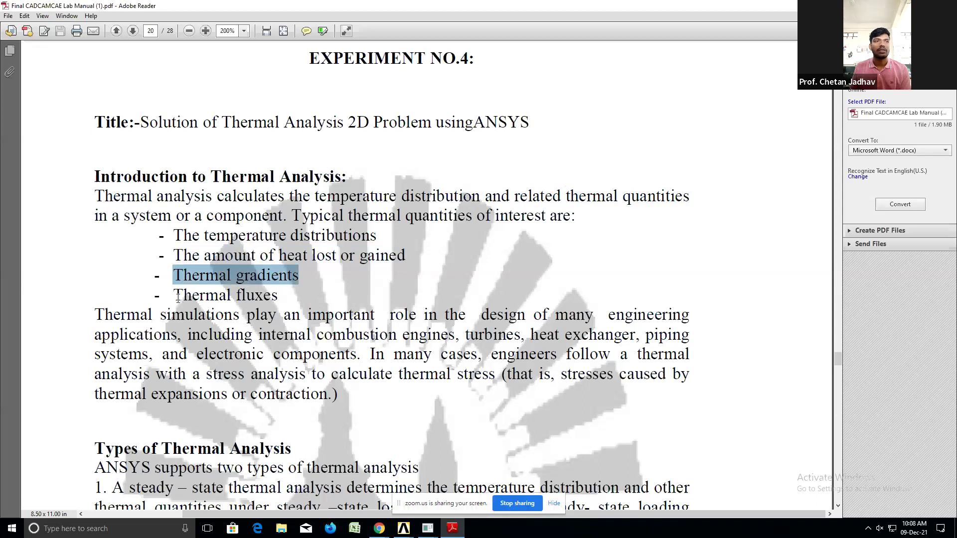
pyautogui.moveTo(173, 295); pyautogui.dragTo(277, 296)
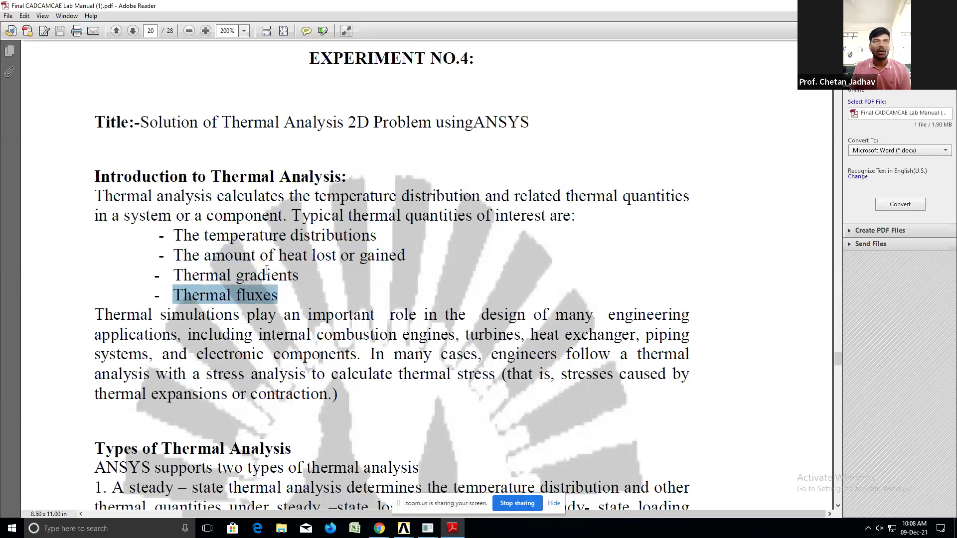
pyautogui.moveTo(174, 235); pyautogui.dragTo(292, 298)
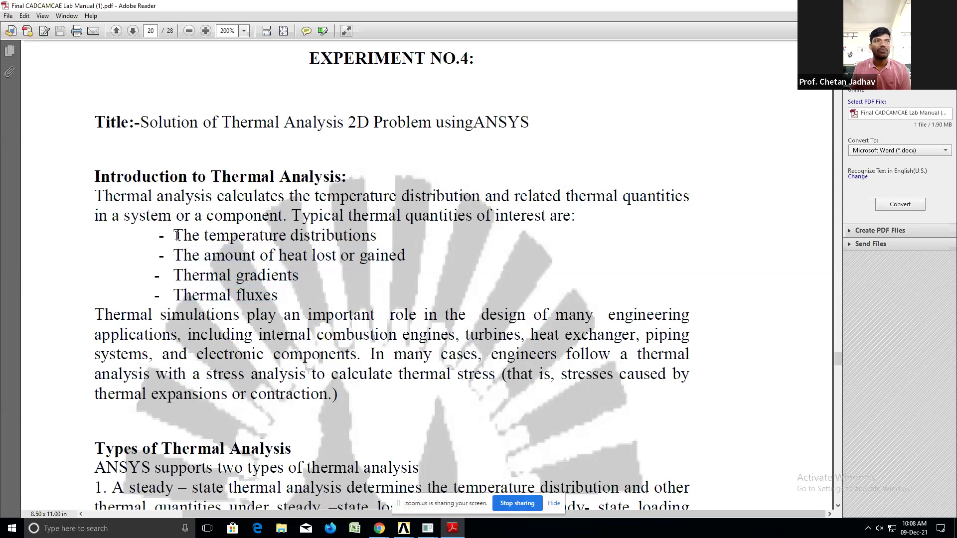
pyautogui.click(284, 298)
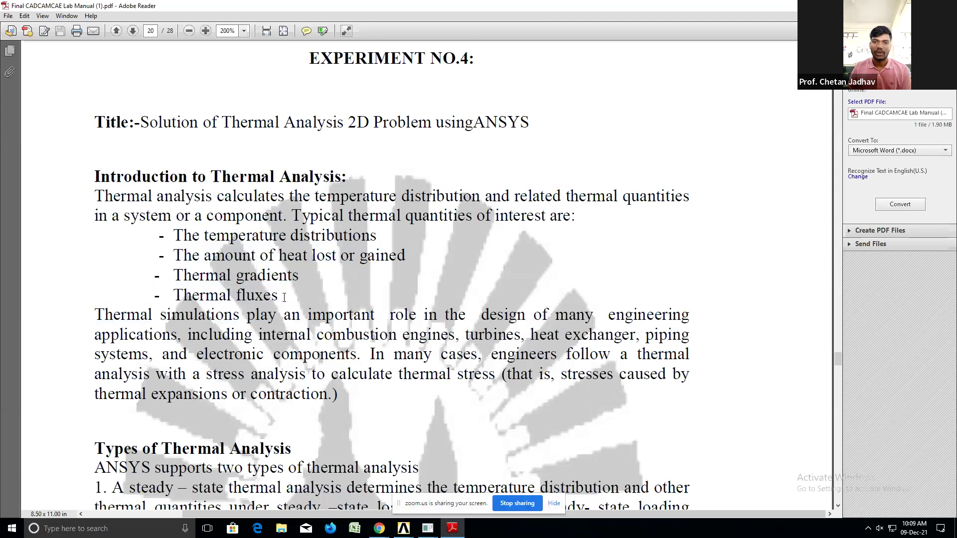
pyautogui.scroll(-3, 284, 298)
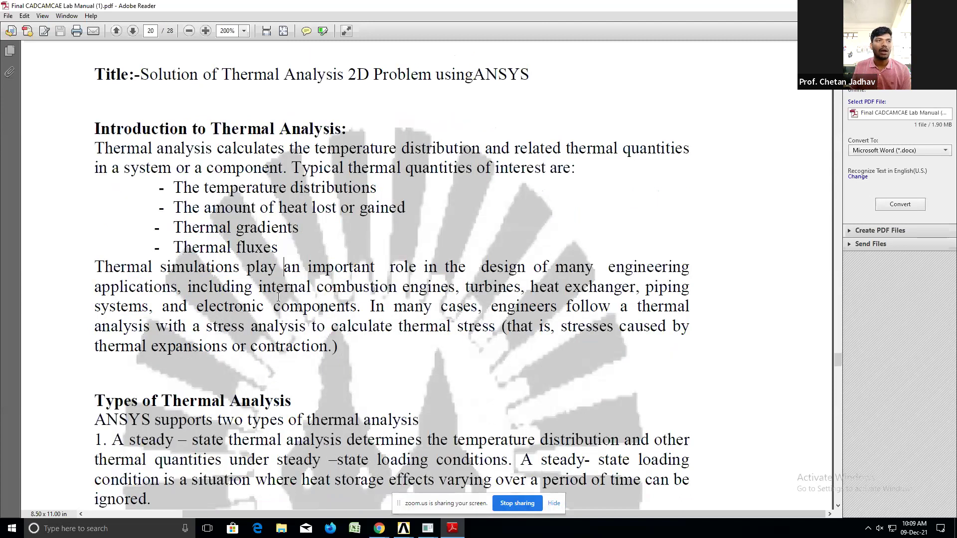
pyautogui.scroll(-1, 309, 288)
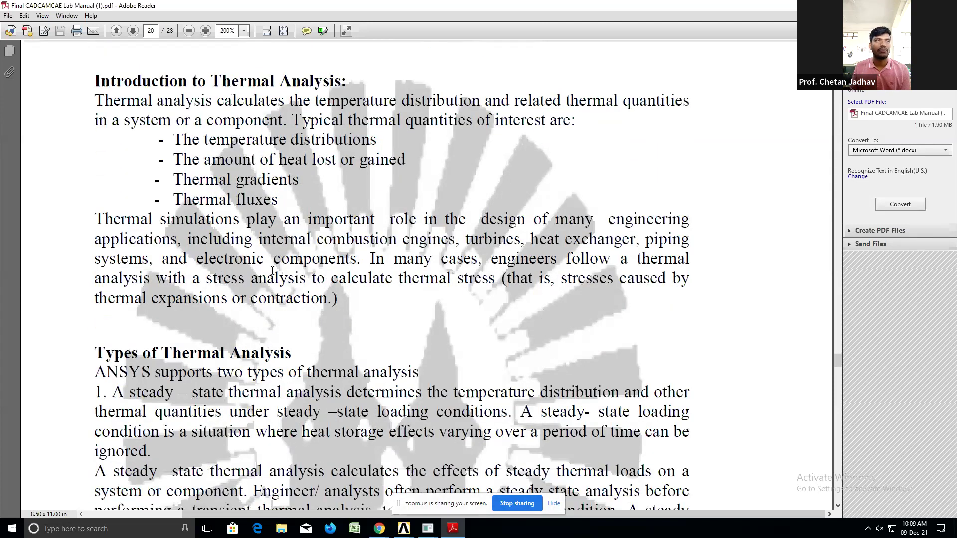
pyautogui.click(284, 195)
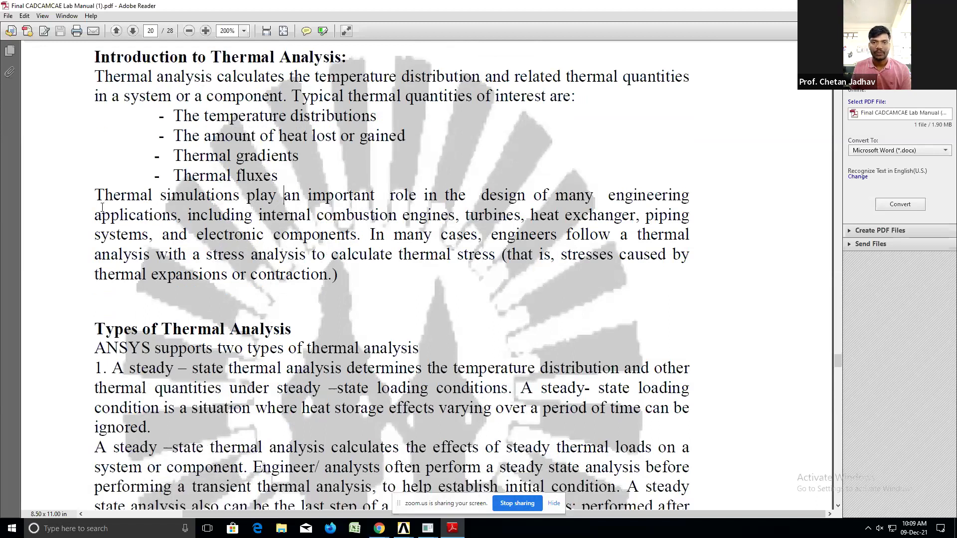
pyautogui.scroll(-1, 94, 196)
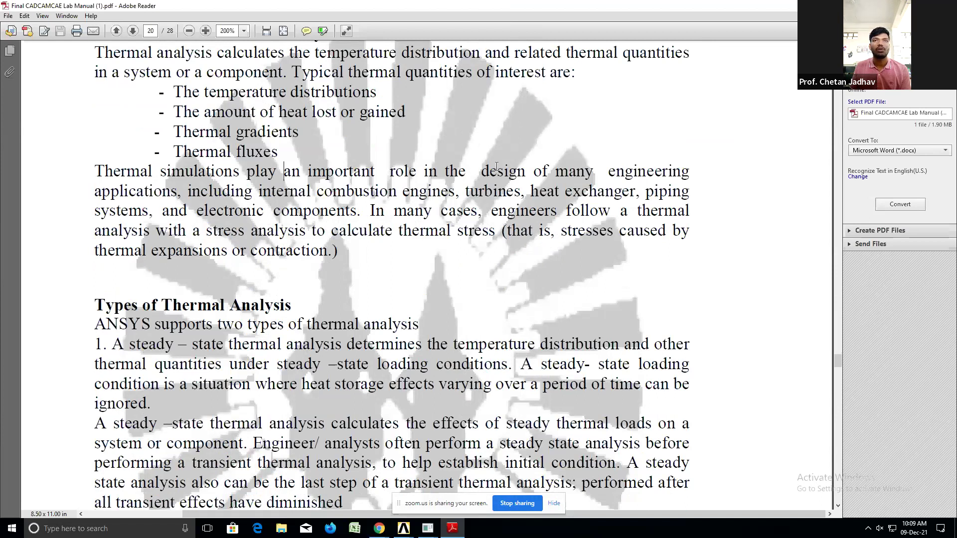
pyautogui.moveTo(92, 197); pyautogui.dragTo(254, 192)
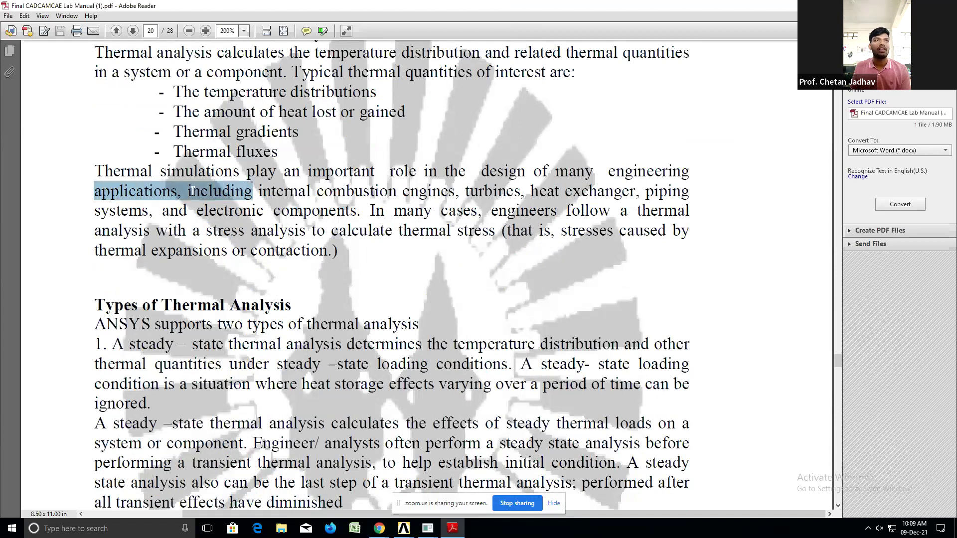
pyautogui.click(362, 174)
pyautogui.moveTo(362, 174); pyautogui.dragTo(669, 171)
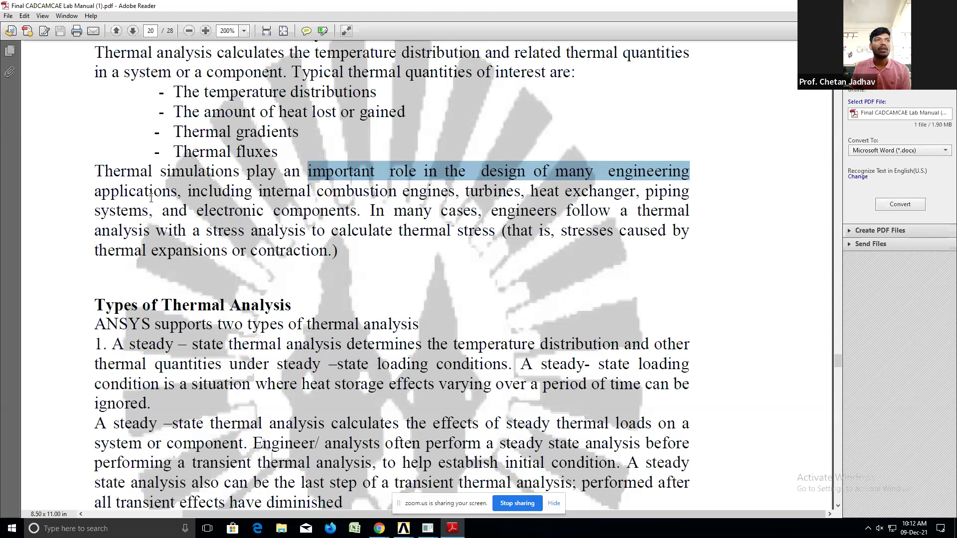
# - Highlight 'internal combustion engines', 'electronic components' and the sentence about following with stress analysis
pyautogui.click(607, 172)
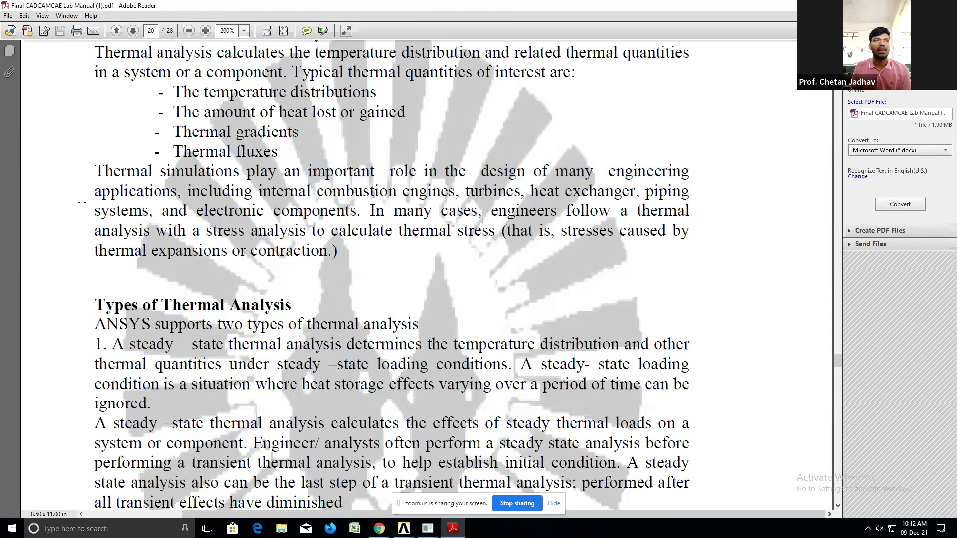
pyautogui.moveTo(253, 192); pyautogui.dragTo(640, 197)
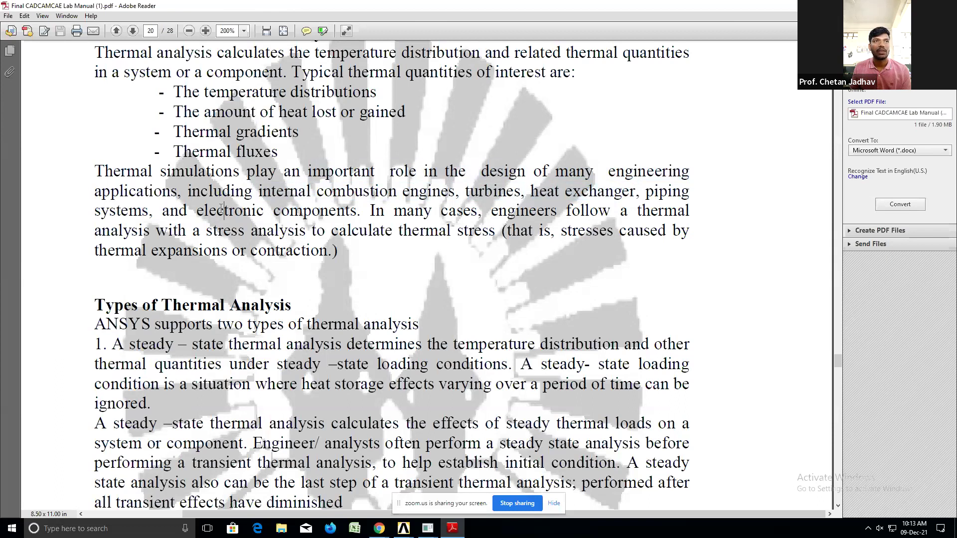
pyautogui.moveTo(197, 212); pyautogui.dragTo(342, 215)
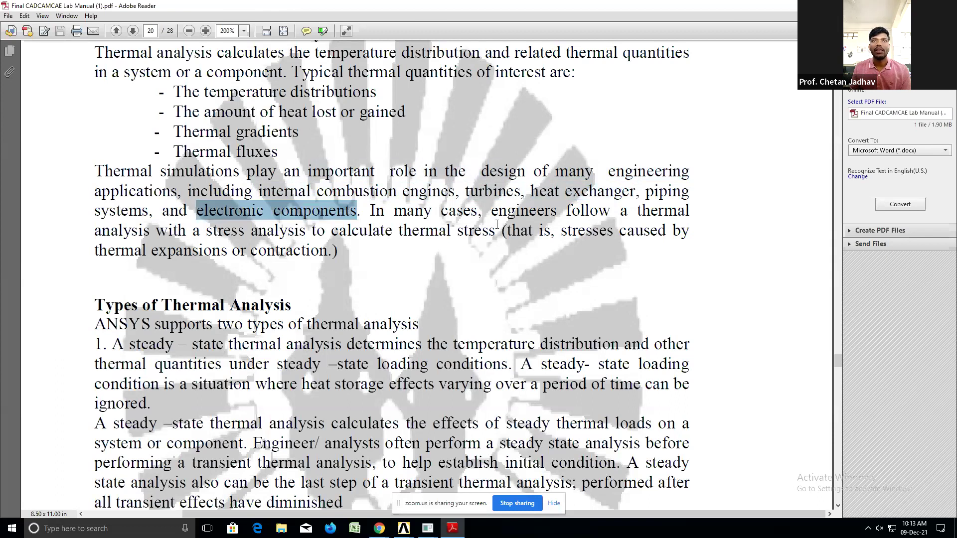
pyautogui.scroll(-3, 497, 225)
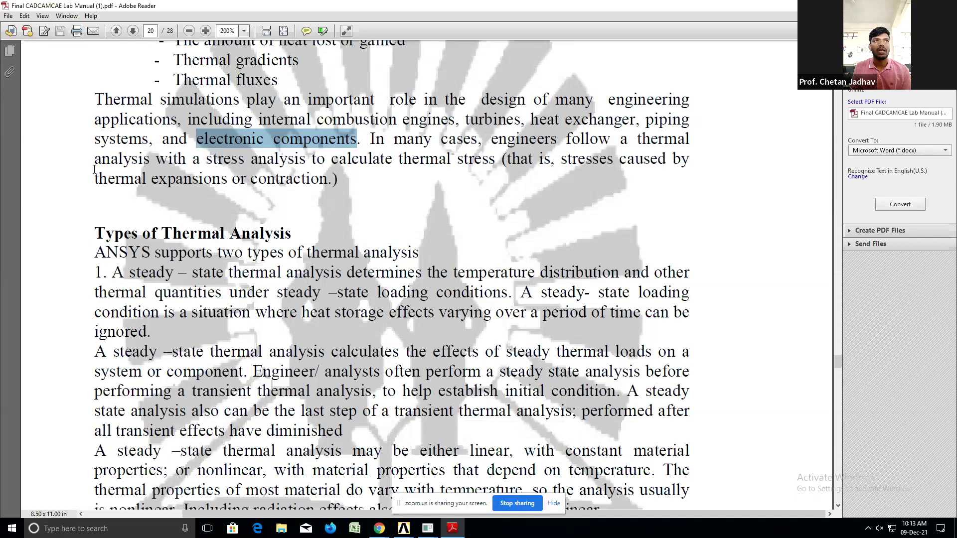
pyautogui.moveTo(95, 158); pyautogui.dragTo(350, 176)
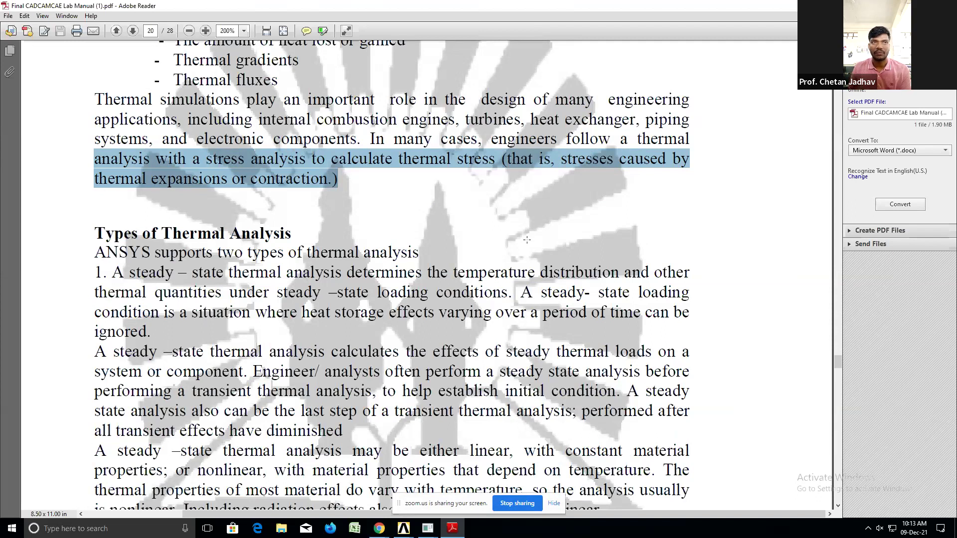
# - Select key phrases in the Types of Thermal Analysis section, including the steady-state entry
pyautogui.scroll(-1, 527, 240)
pyautogui.scroll(-1, 222, 200)
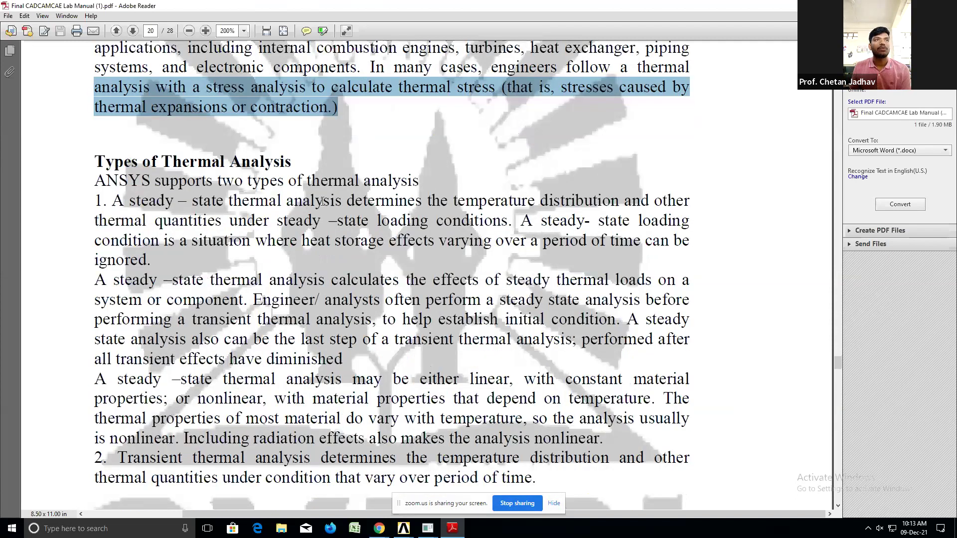
pyautogui.scroll(-1, 222, 200)
pyautogui.scroll(-1, 87, 155)
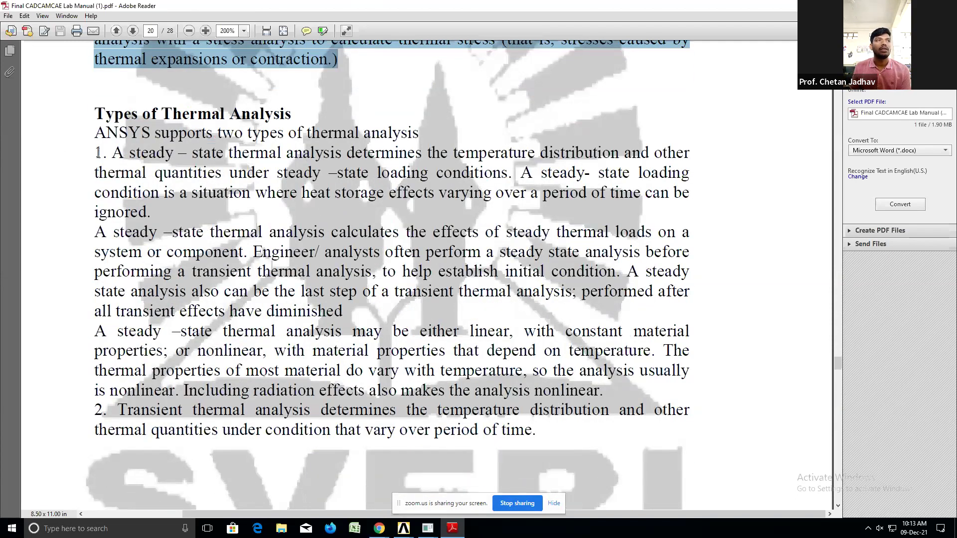
pyautogui.moveTo(95, 152); pyautogui.dragTo(174, 153)
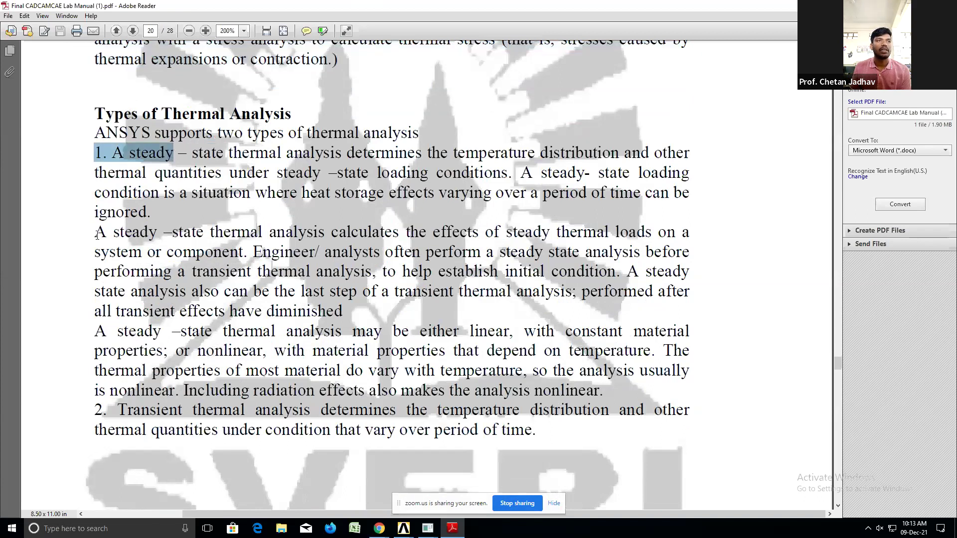
pyautogui.click(160, 165)
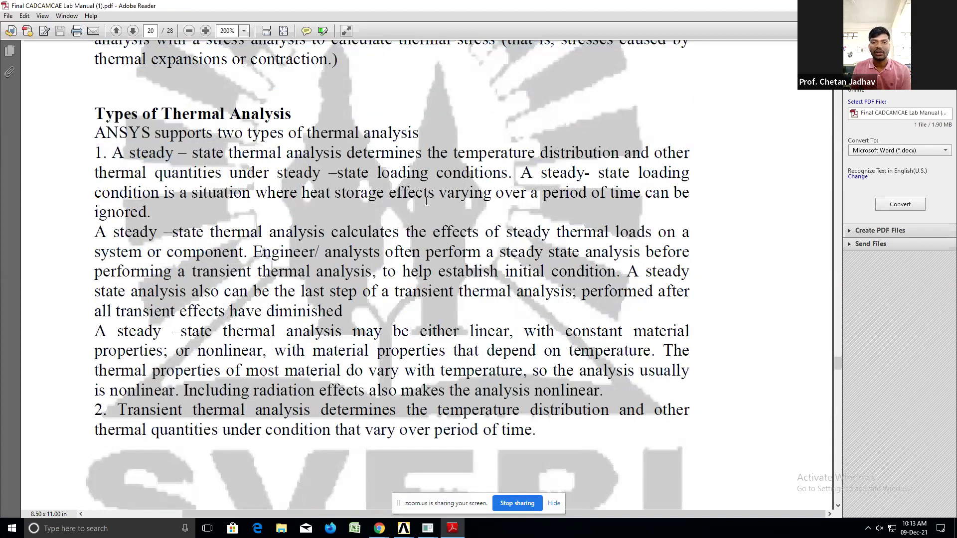
pyautogui.scroll(-3, 427, 229)
pyautogui.scroll(-3, 299, 249)
pyautogui.moveTo(118, 290); pyautogui.dragTo(396, 290)
# - Scroll down to Problem No. 1 on page 21, conduction through a single brick wall
pyautogui.scroll(-1, 348, 288)
pyautogui.scroll(-5, 349, 288)
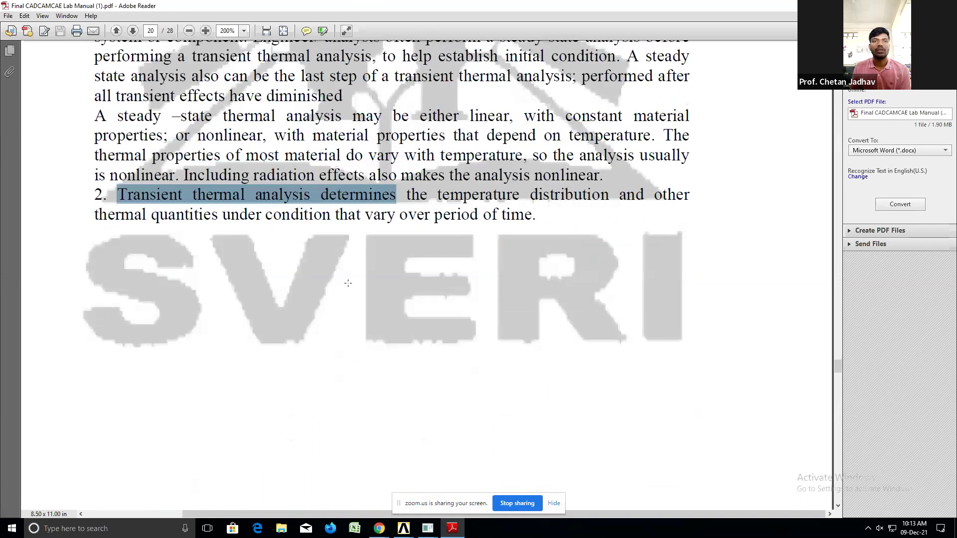
pyautogui.scroll(-10, 349, 287)
pyautogui.scroll(-2, 349, 287)
pyautogui.scroll(-4, 349, 288)
pyautogui.scroll(-2, 348, 284)
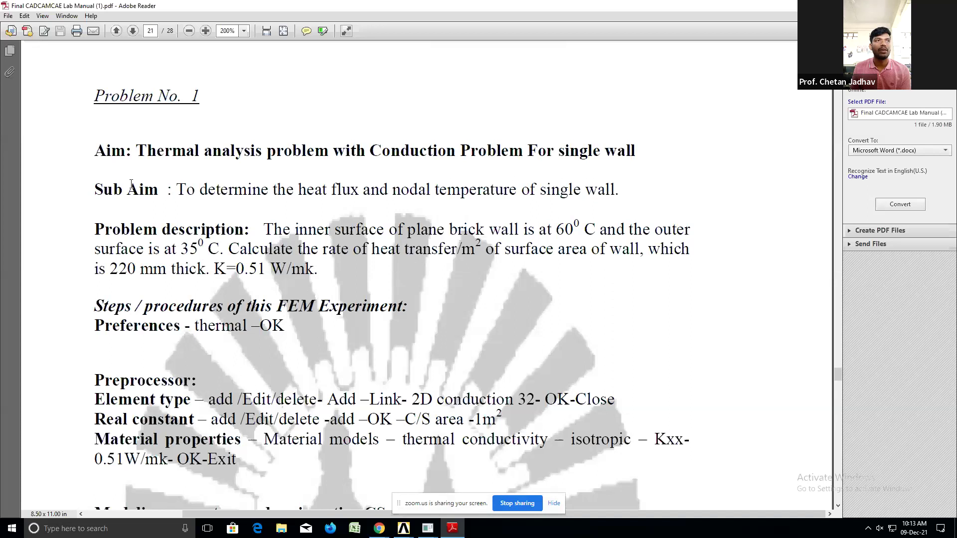
# - Highlight 'Thermal analysis' in the Aim line and the Sub Aim statement
pyautogui.moveTo(132, 151); pyautogui.dragTo(637, 156)
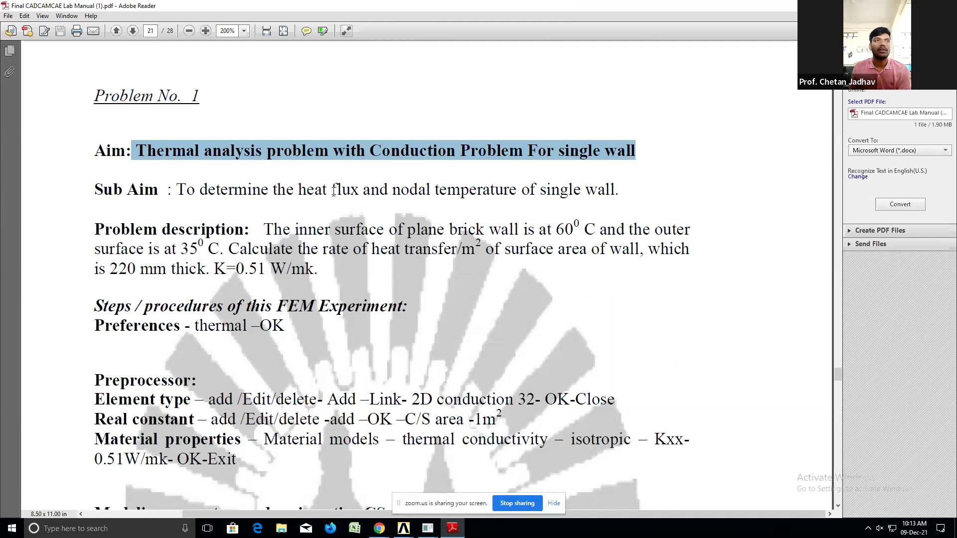
pyautogui.moveTo(178, 190); pyautogui.dragTo(622, 190)
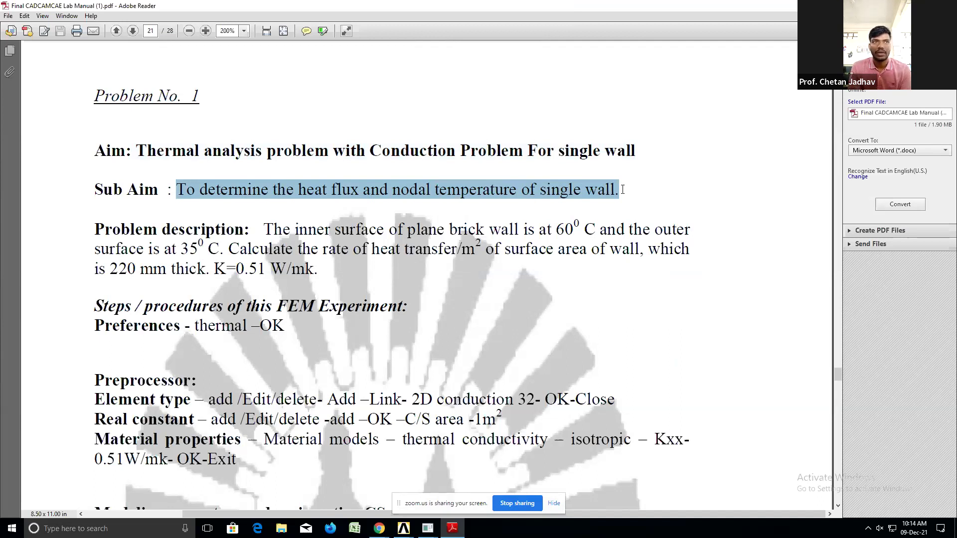
pyautogui.scroll(-2, 376, 164)
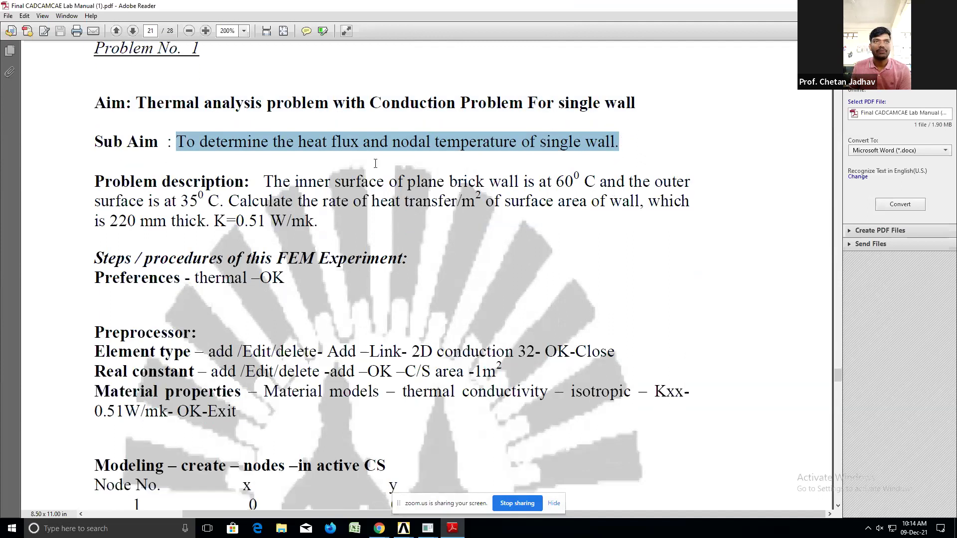
pyautogui.click(291, 180)
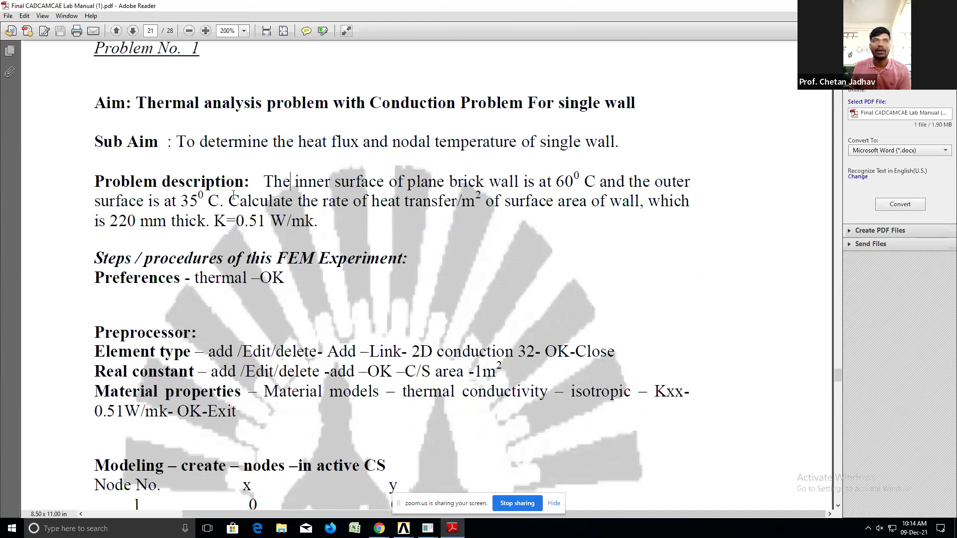
pyautogui.moveTo(100, 202); pyautogui.dragTo(222, 205)
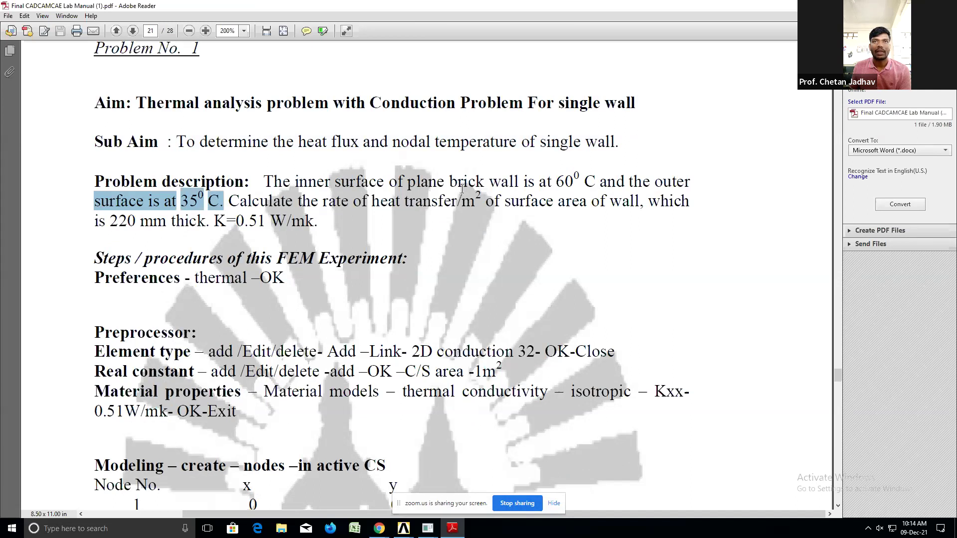
pyautogui.click(241, 199)
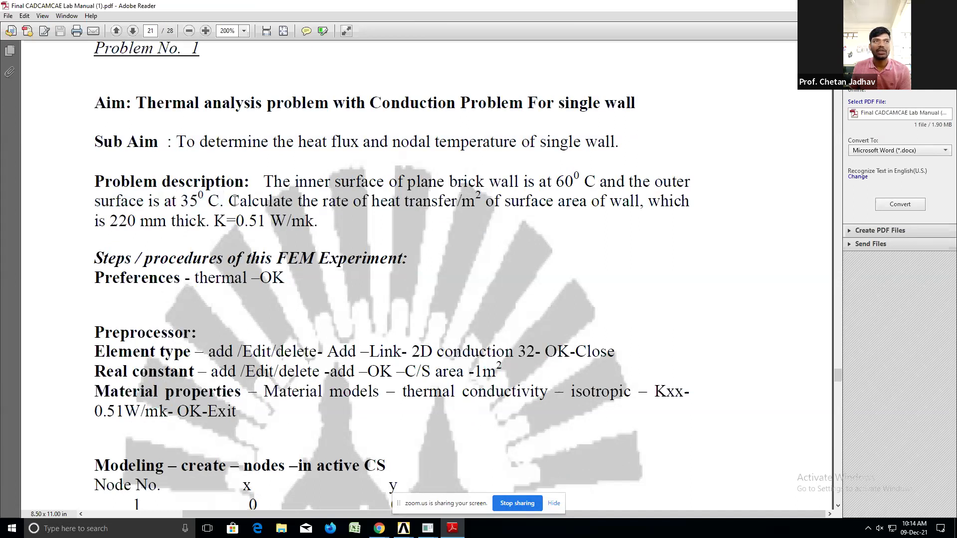
# - Highlight 60⁰, 35⁰, 'rate of heat transfer/m² of', '220 mm thick' and 'K=0.51 W/mk' in turn
pyautogui.doubleClick(571, 182)
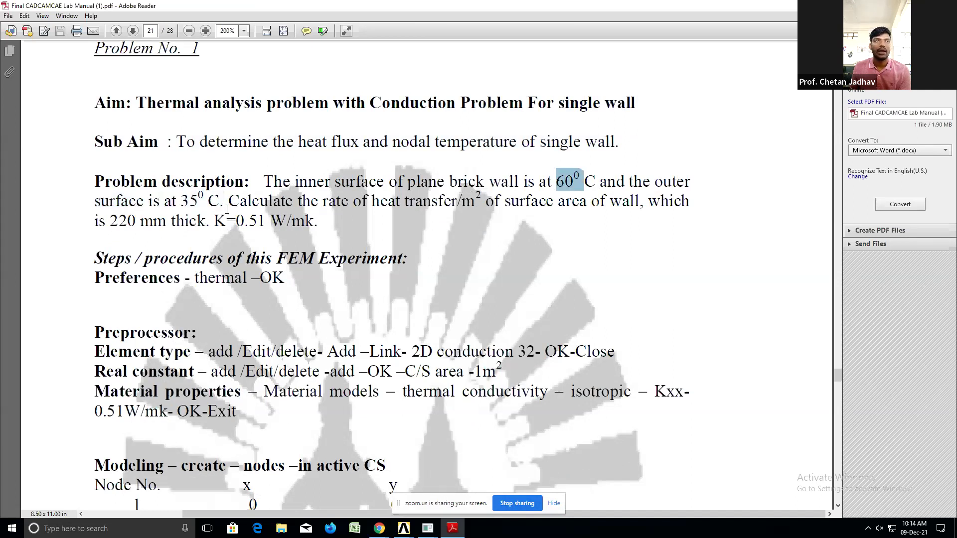
pyautogui.moveTo(180, 201); pyautogui.dragTo(210, 203)
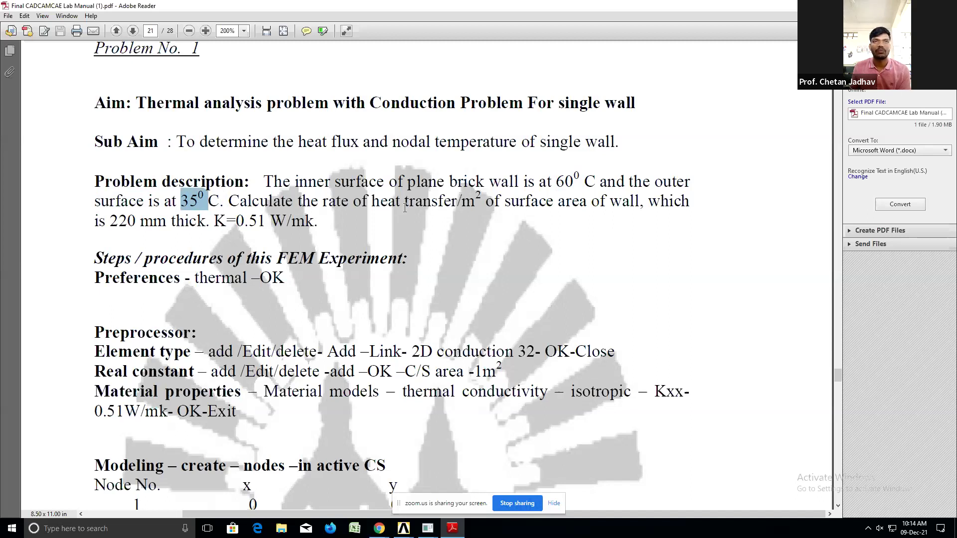
pyautogui.click(318, 202)
pyautogui.moveTo(318, 202); pyautogui.dragTo(491, 201)
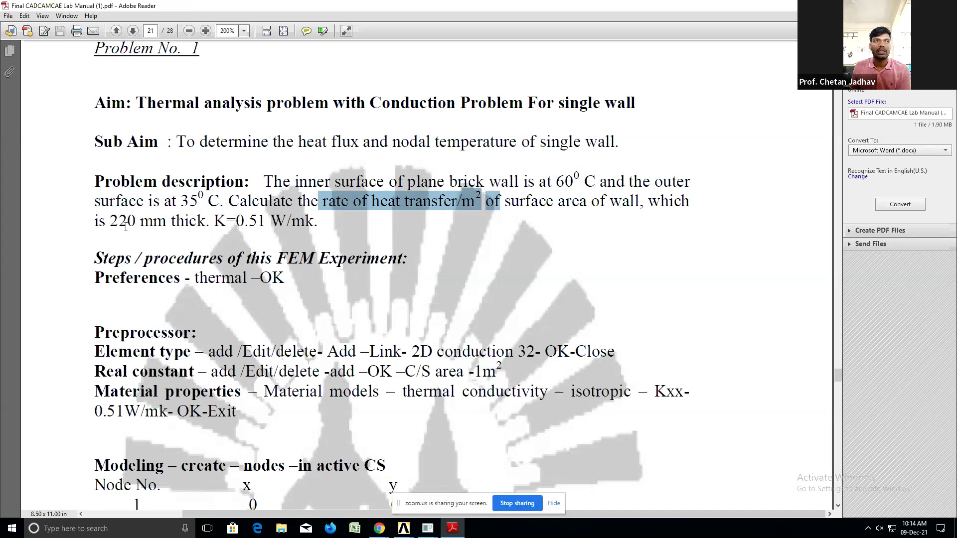
pyautogui.moveTo(125, 225); pyautogui.dragTo(179, 225)
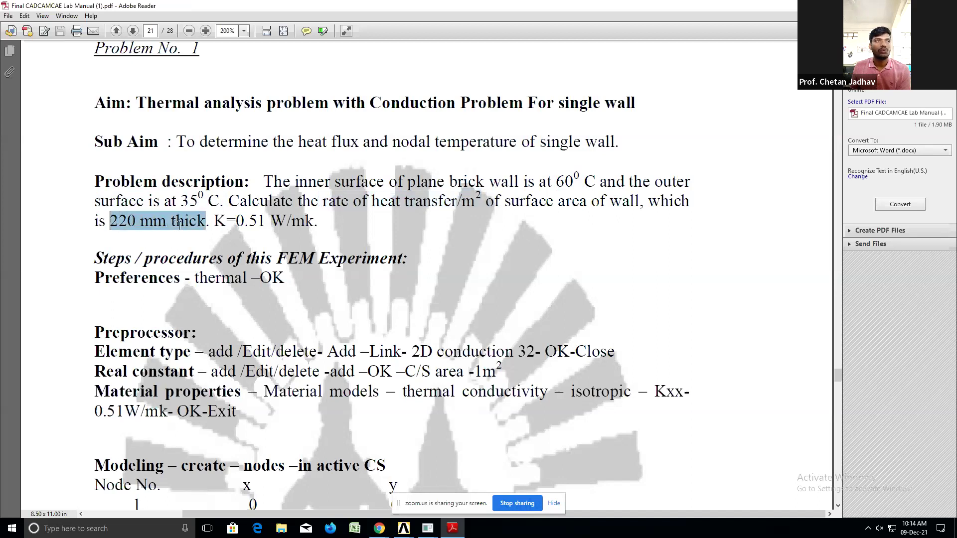
pyautogui.moveTo(215, 221); pyautogui.dragTo(317, 225)
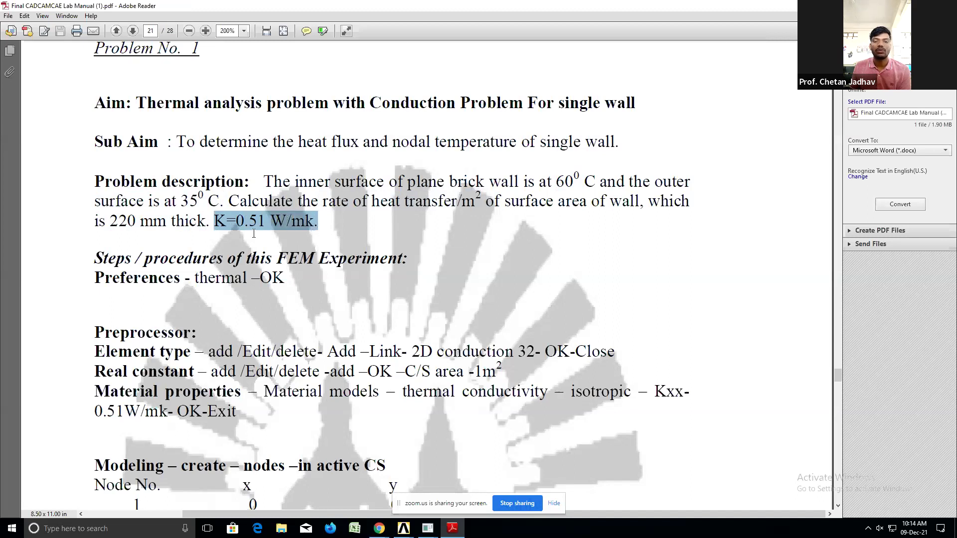
# - Clear the conductivity highlight and scroll down to the Steps/procedures list
pyautogui.click(342, 225)
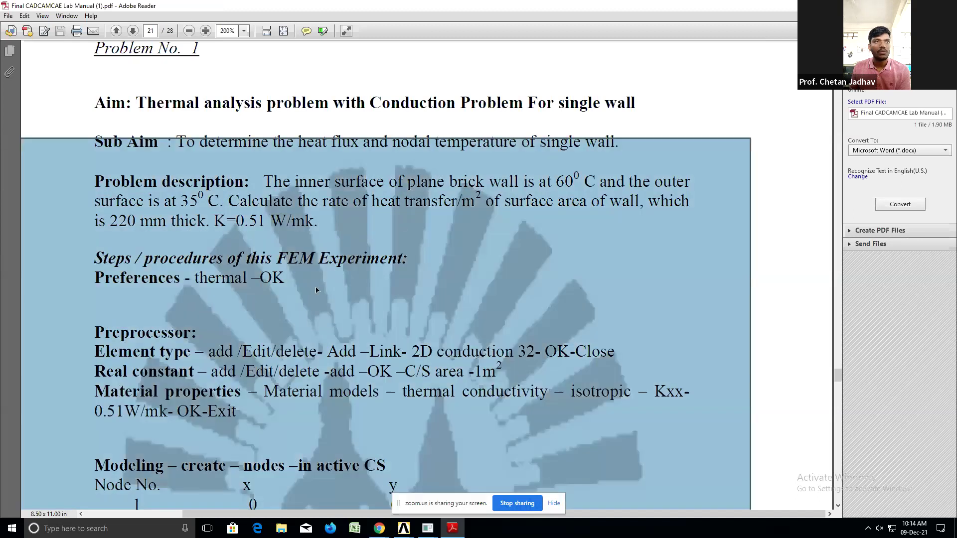
pyautogui.scroll(-1, 270, 300)
pyautogui.scroll(-3, 270, 299)
pyautogui.scroll(-1, 270, 300)
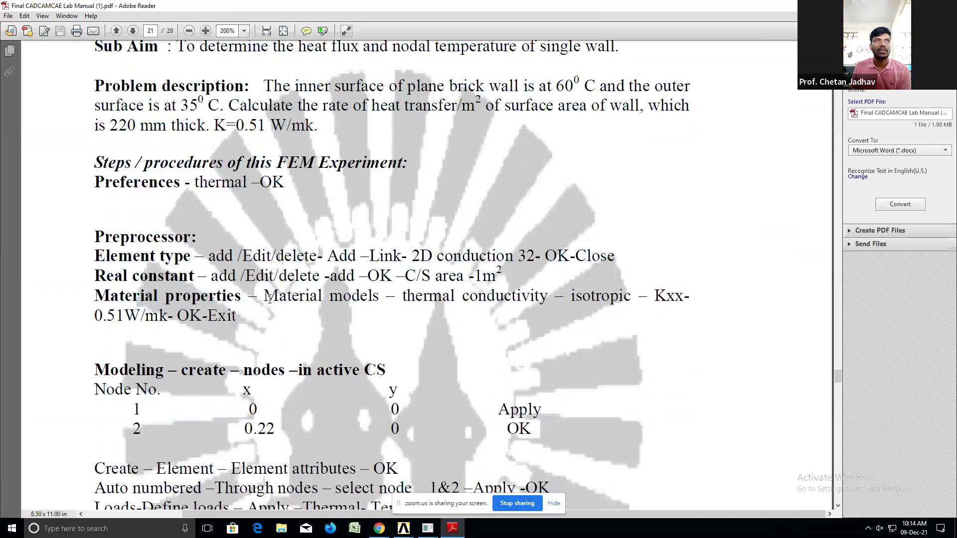
pyautogui.scroll(5, 269, 299)
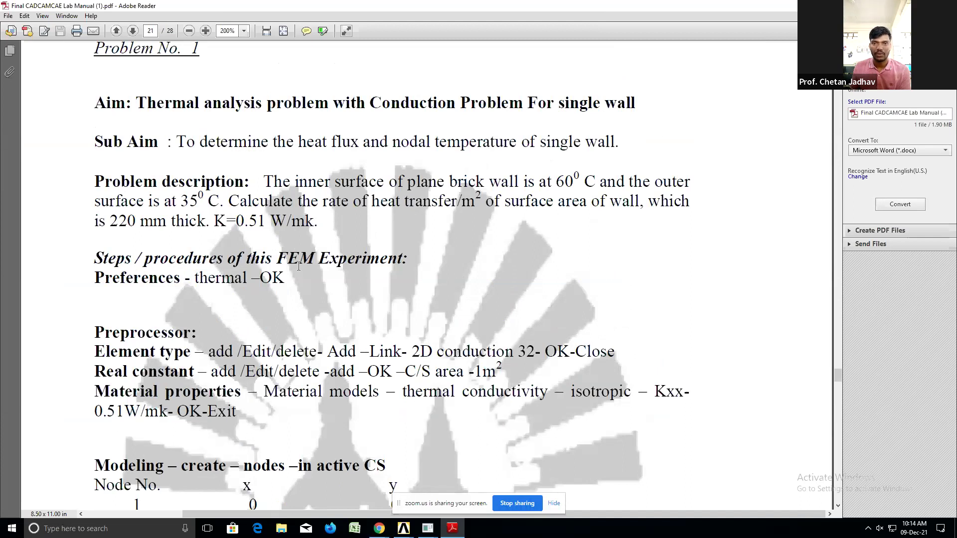
pyautogui.scroll(-2, 299, 266)
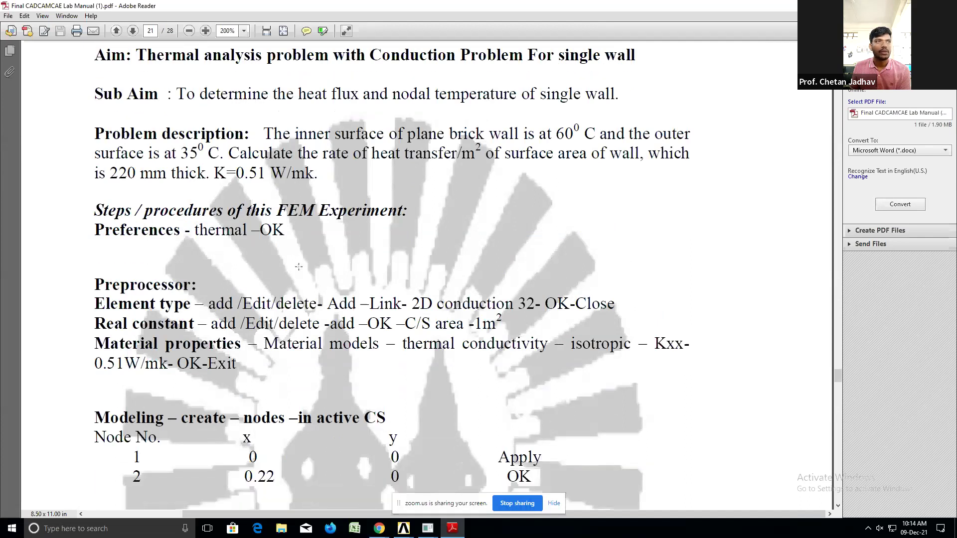
pyautogui.scroll(-2, 154, 256)
pyautogui.scroll(-3, 154, 256)
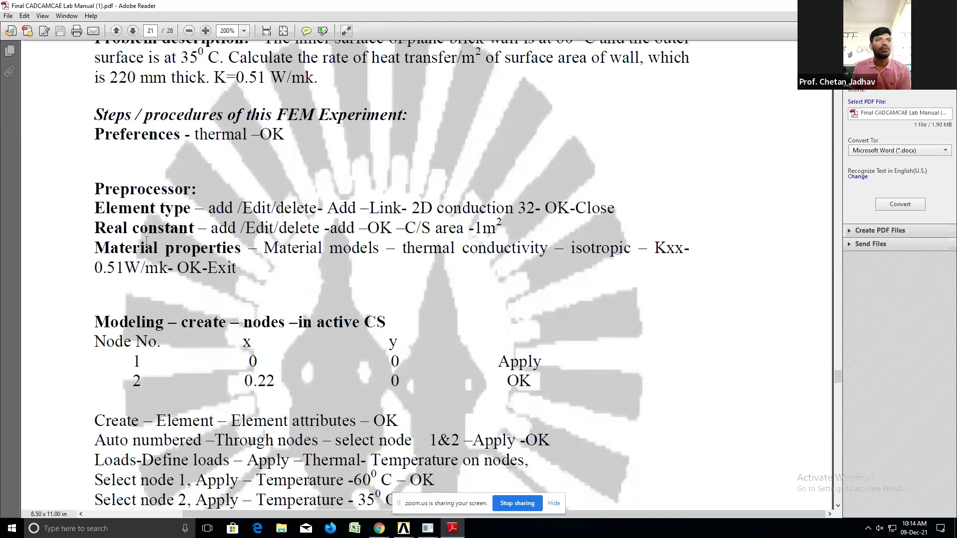
# - Highlight the Preferences step line, then emphasise 'FEM Experiment' in the heading
pyautogui.tripleClick(299, 111)
pyautogui.click(301, 112)
pyautogui.hotkey('ctrl', 'a')
pyautogui.click(308, 118)
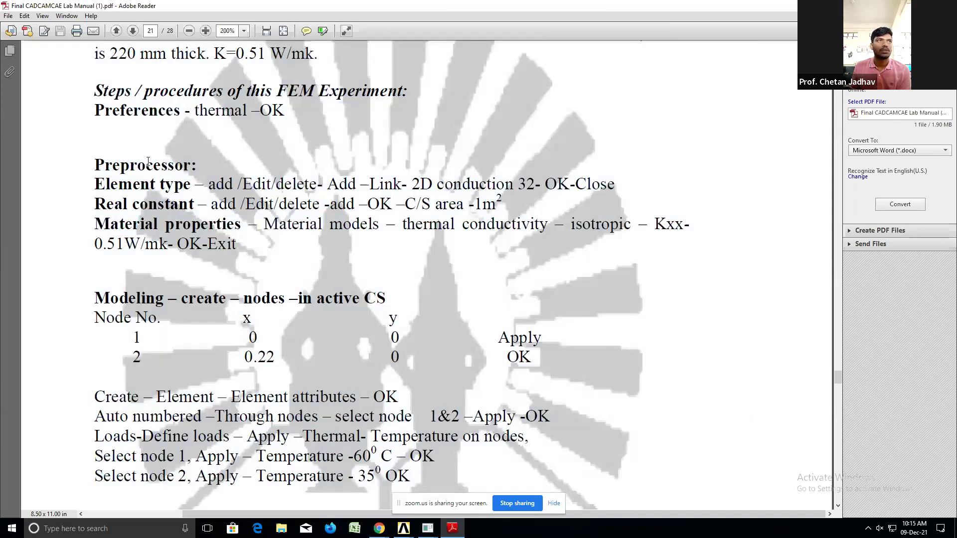
pyautogui.moveTo(94, 112); pyautogui.dragTo(180, 112)
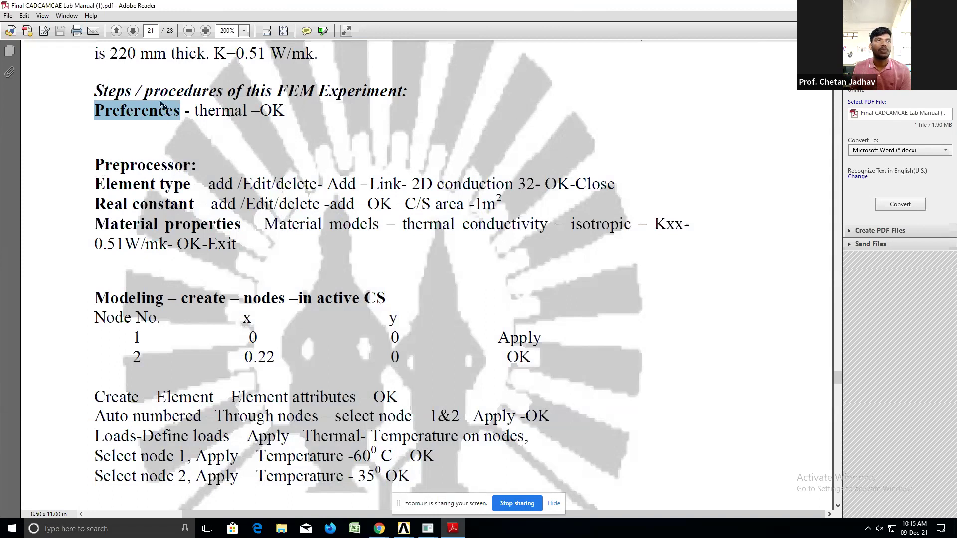
pyautogui.click(96, 112)
pyautogui.moveTo(95, 111); pyautogui.dragTo(309, 113)
pyautogui.click(412, 529)
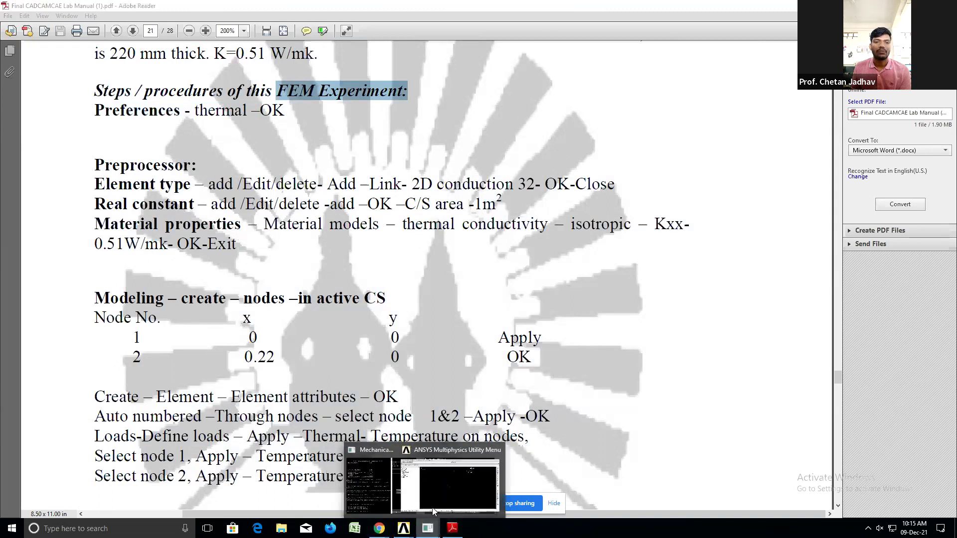
# - Filter the ANSYS Preferences to Thermal only and expand the Preprocessor menu
pyautogui.click(447, 491)
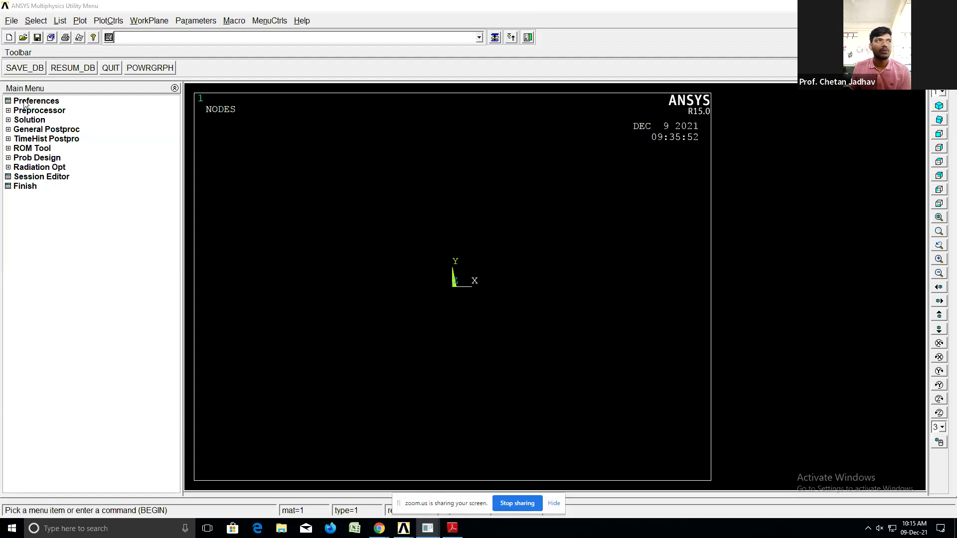
pyautogui.click(24, 102)
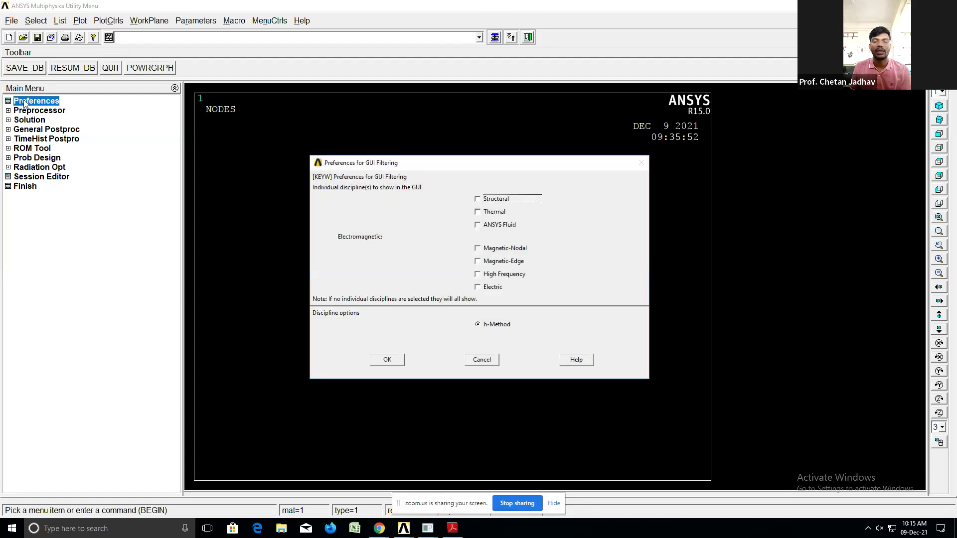
pyautogui.click(492, 217)
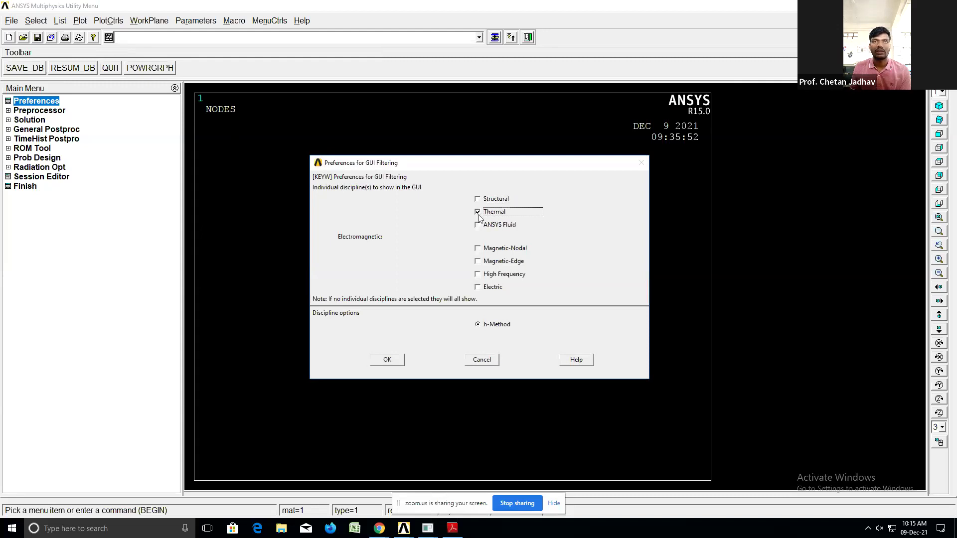
pyautogui.click(390, 361)
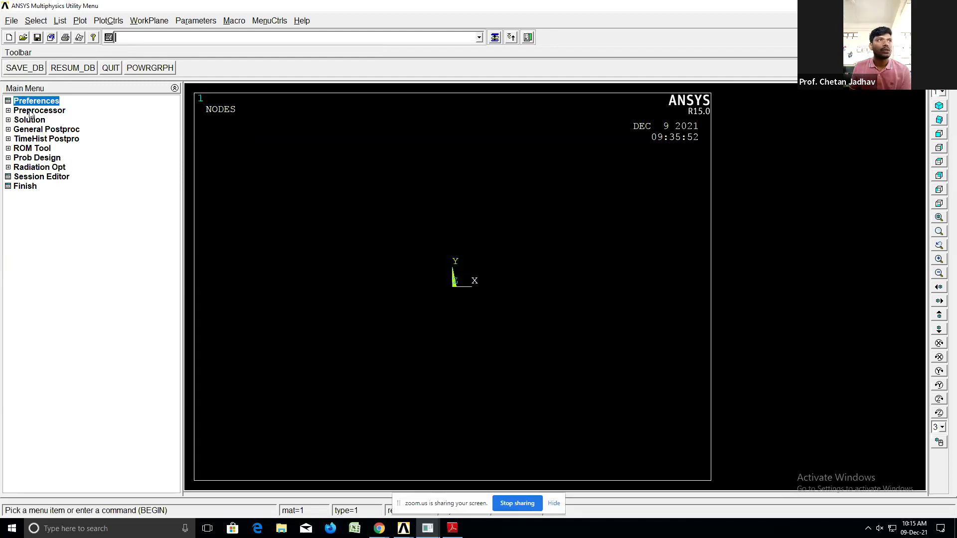
pyautogui.click(8, 111)
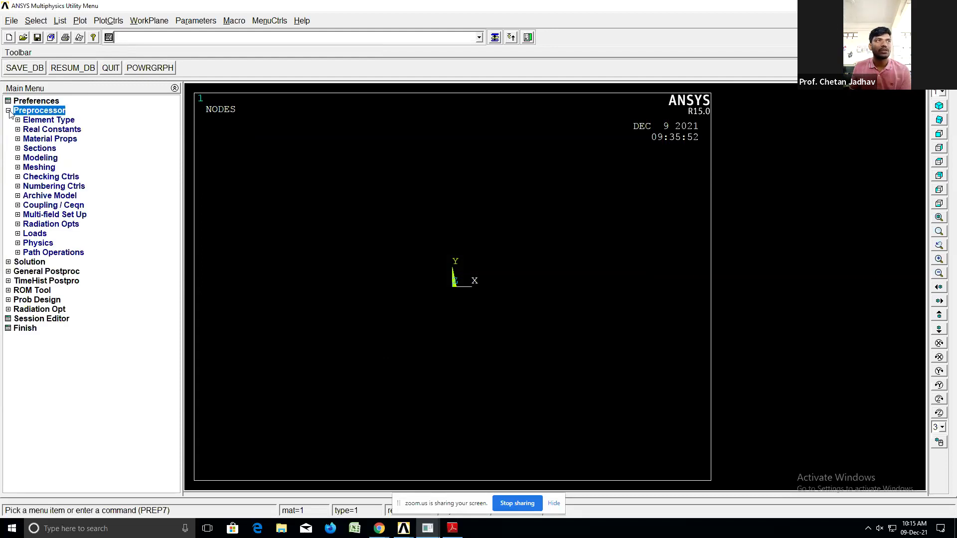
pyautogui.click(451, 529)
# - Scroll back up and select the whole single-wall problem description paragraph
pyautogui.scroll(-2, 83, 143)
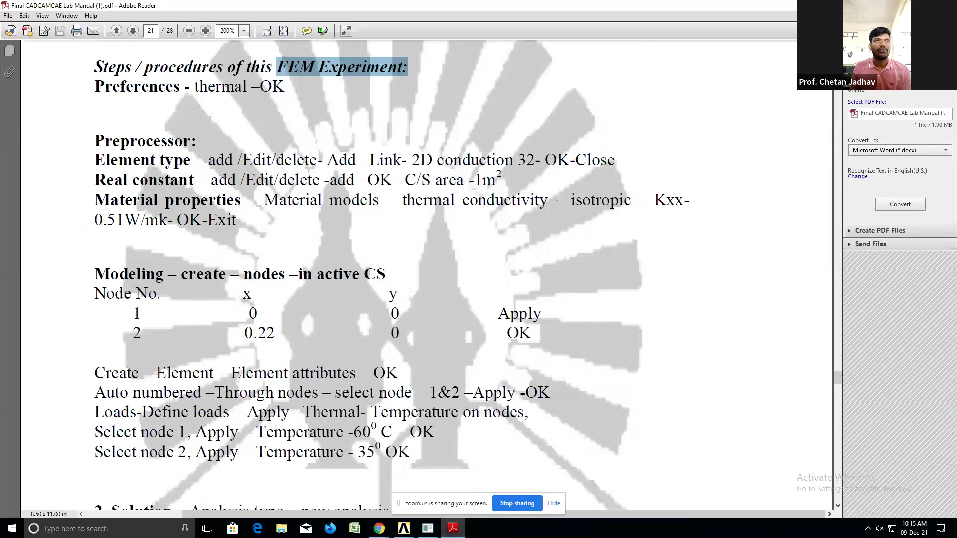
pyautogui.scroll(-1, 83, 143)
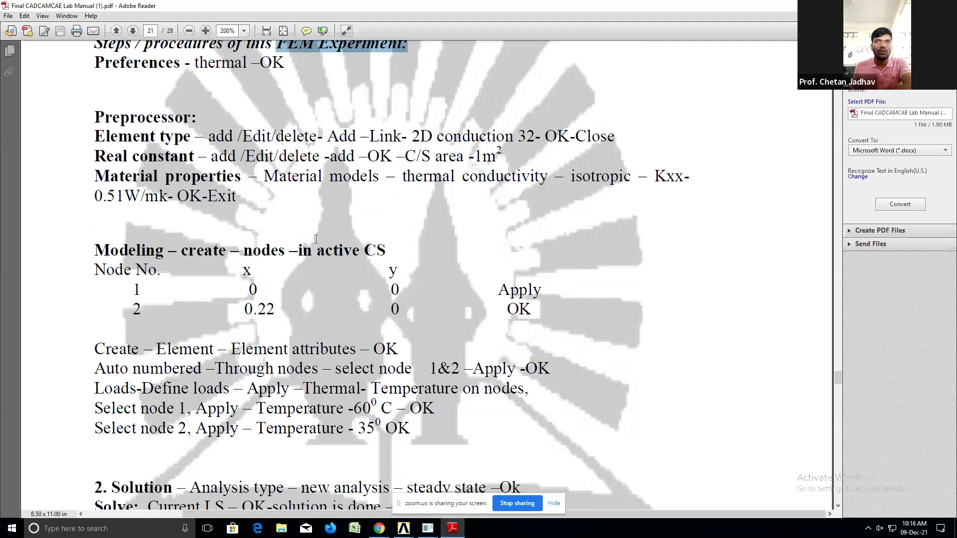
pyautogui.scroll(1, 171, 223)
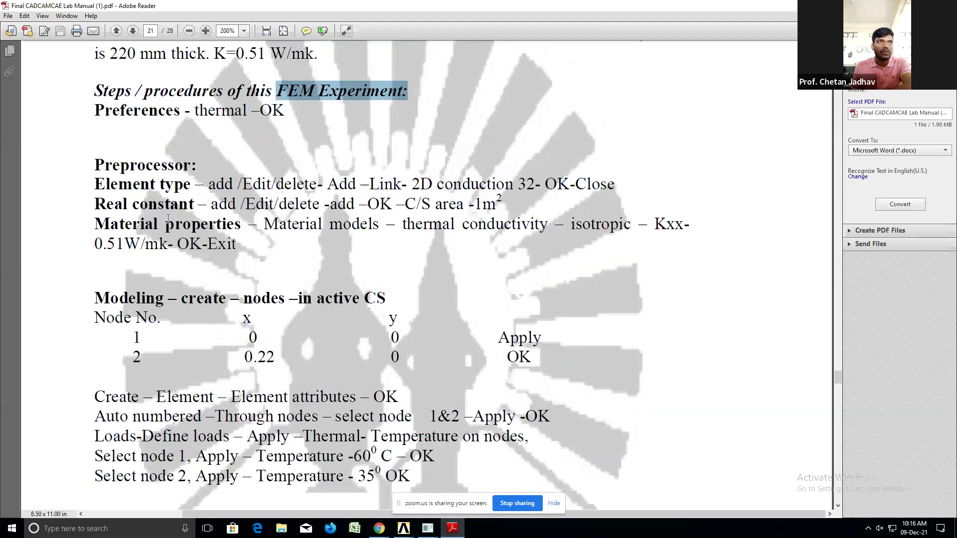
pyautogui.scroll(2, 170, 223)
pyautogui.scroll(2, 170, 222)
pyautogui.moveTo(254, 158); pyautogui.dragTo(322, 203)
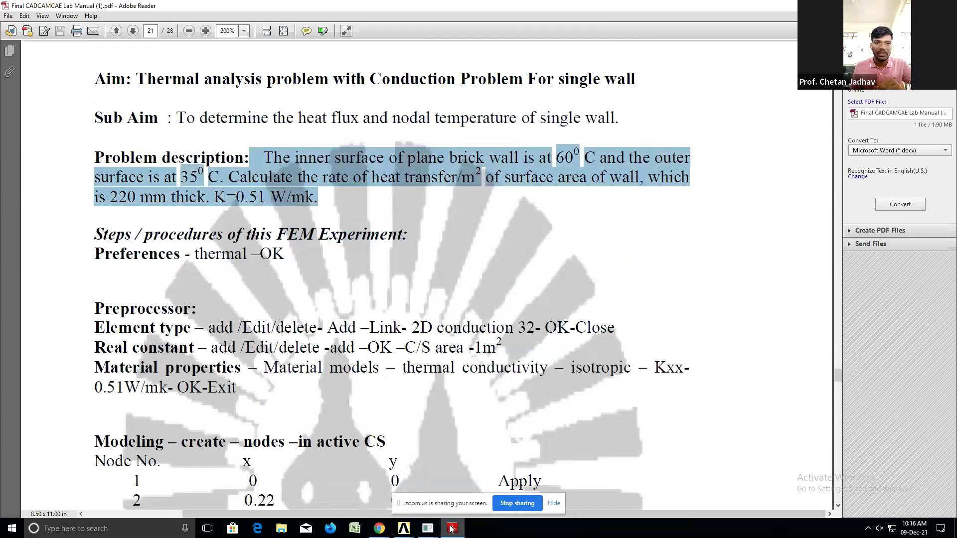
pyautogui.moveTo(451, 528)
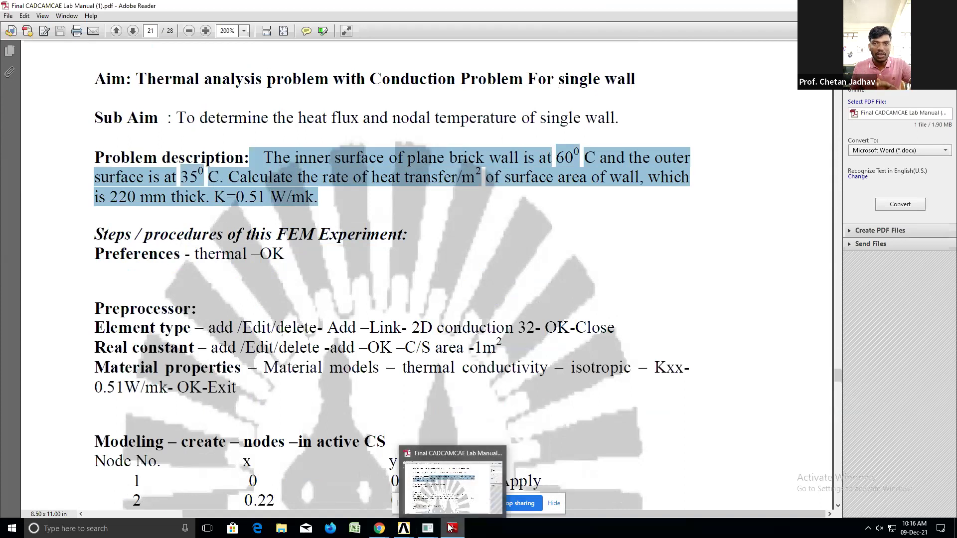
pyautogui.moveTo(453, 483)
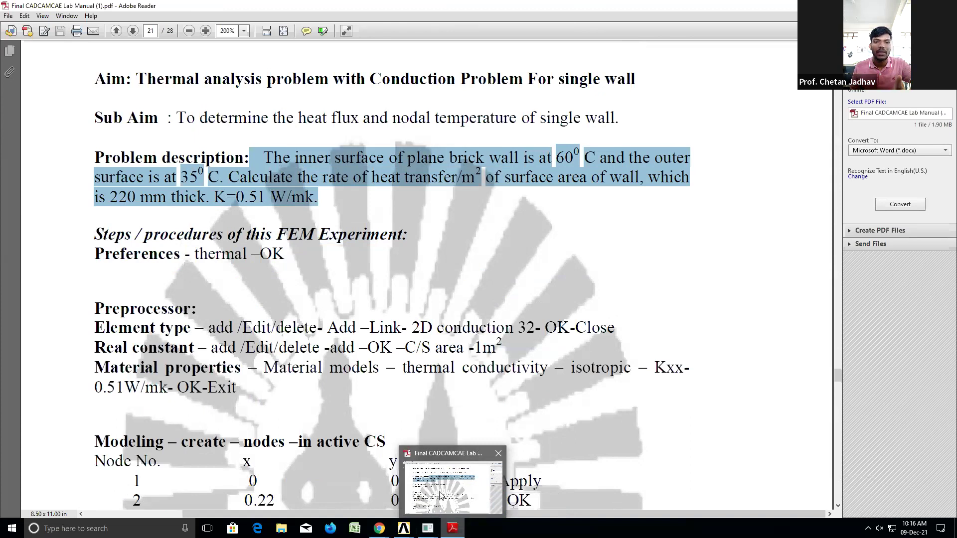
pyautogui.click(430, 528)
# - Start adding an element type in ANSYS, with the Link family's 3D conduction 33 selected as reference 1
pyautogui.click(449, 492)
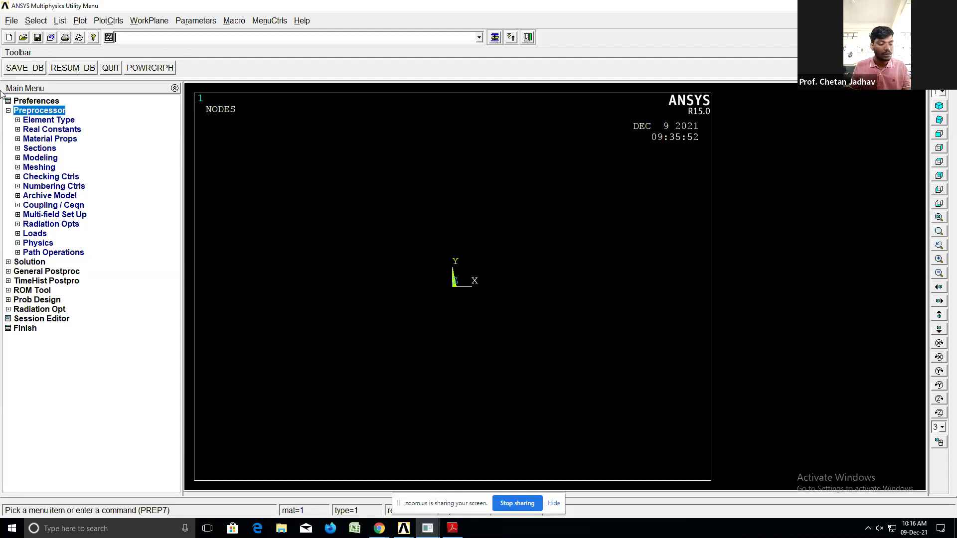
pyautogui.click(44, 120)
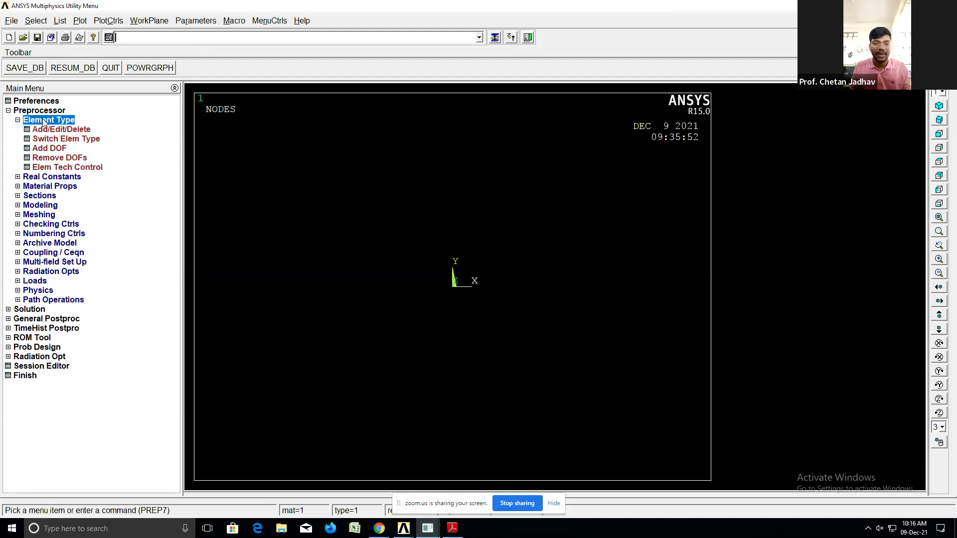
pyautogui.click(59, 131)
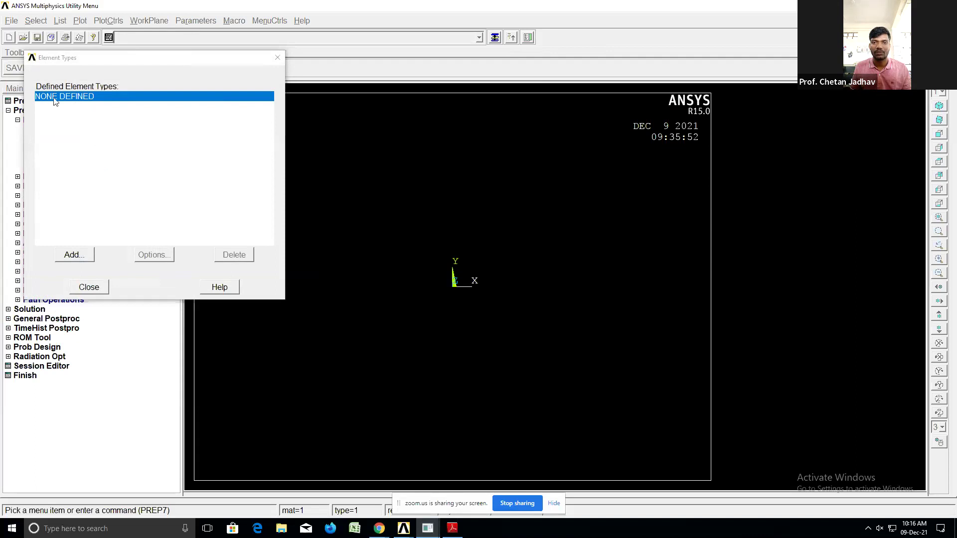
pyautogui.click(79, 257)
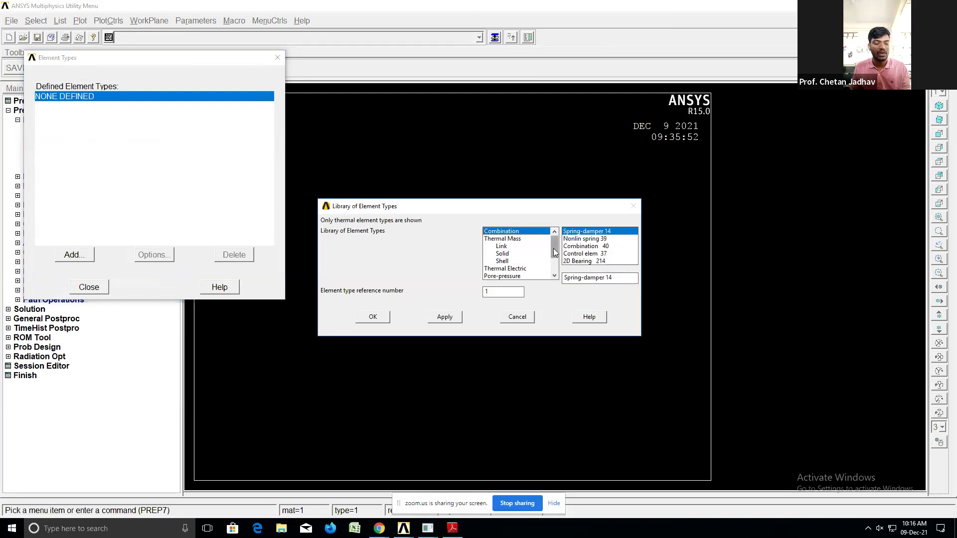
pyautogui.click(501, 248)
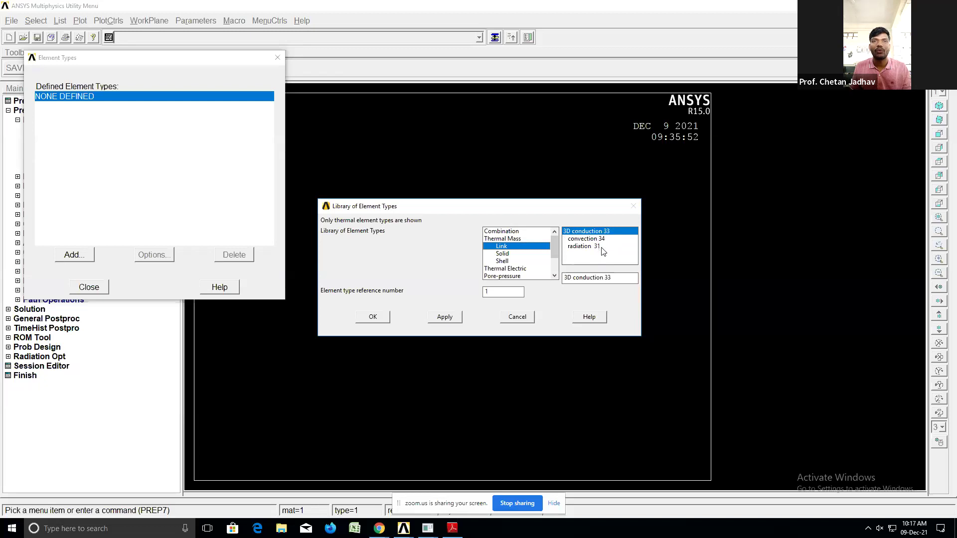
pyautogui.click(452, 528)
# - Find Problem No. 1 on page 21 of the lab manual and highlight 'Conduction' in its aim
pyautogui.click(446, 246)
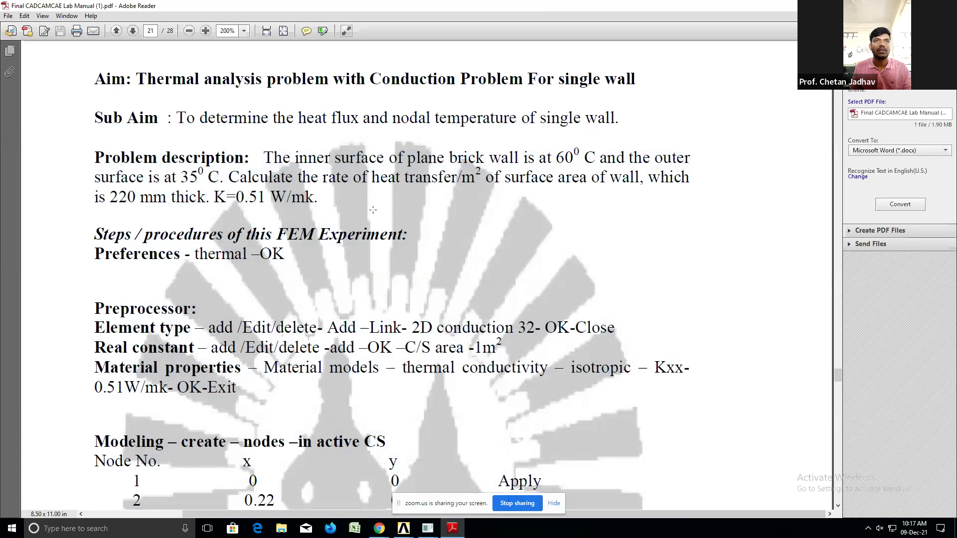
pyautogui.scroll(3, 339, 238)
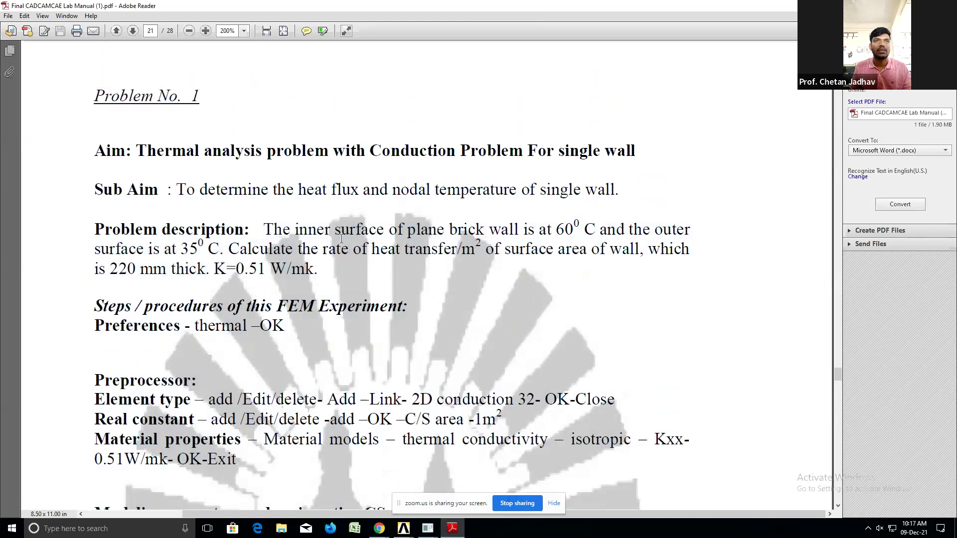
pyautogui.moveTo(370, 154); pyautogui.dragTo(459, 152)
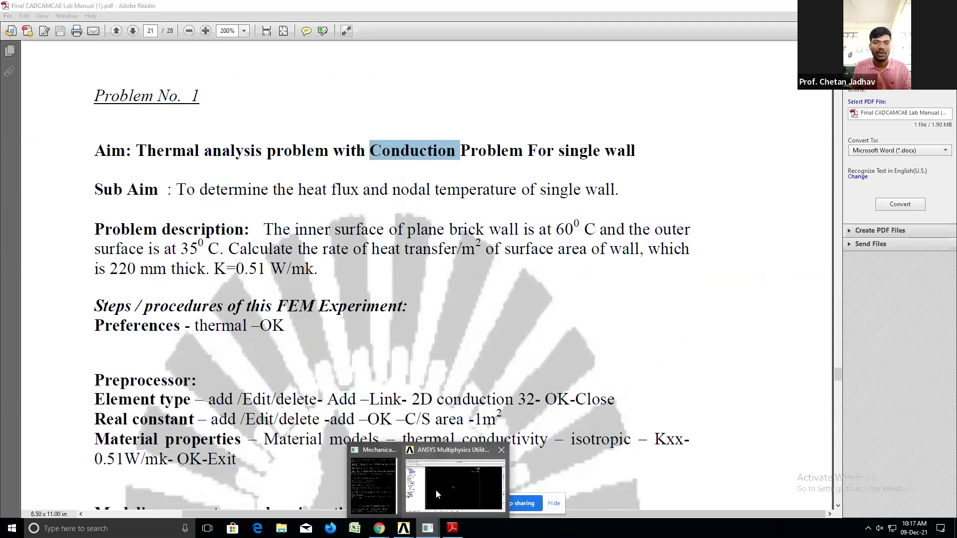
pyautogui.moveTo(426, 529)
pyautogui.click(438, 486)
# - Add Link 3D conduction 33 (LINK33) as element type 1 and close the Element Types list
pyautogui.click(74, 255)
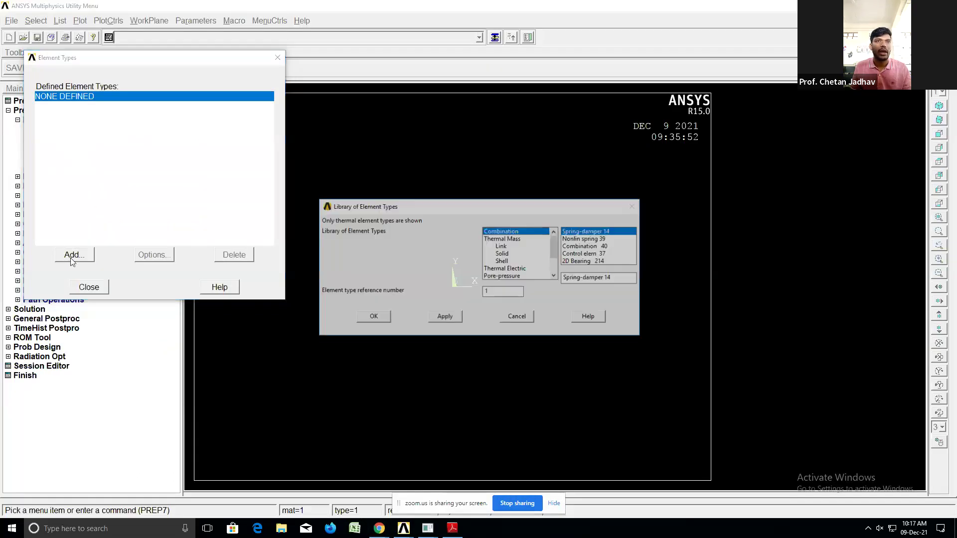
pyautogui.click(509, 247)
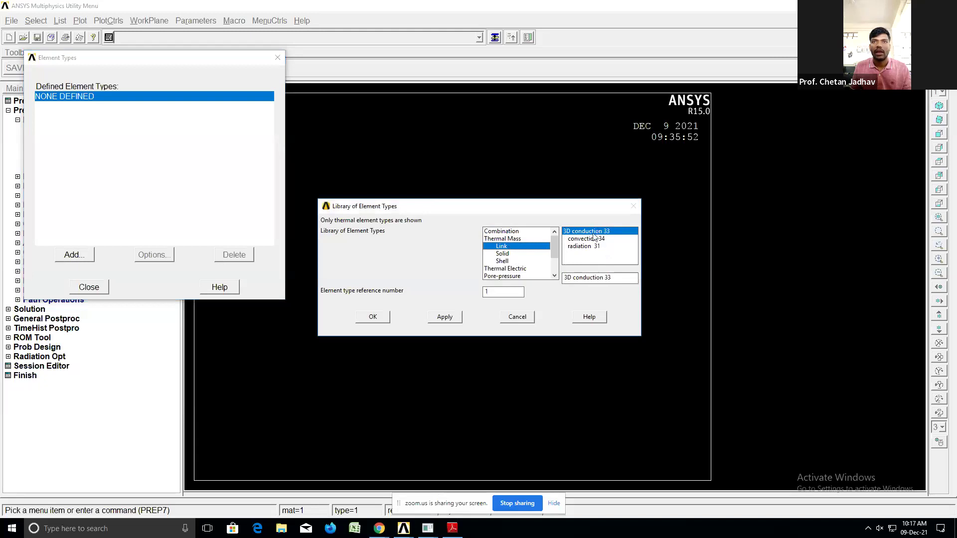
pyautogui.click(369, 317)
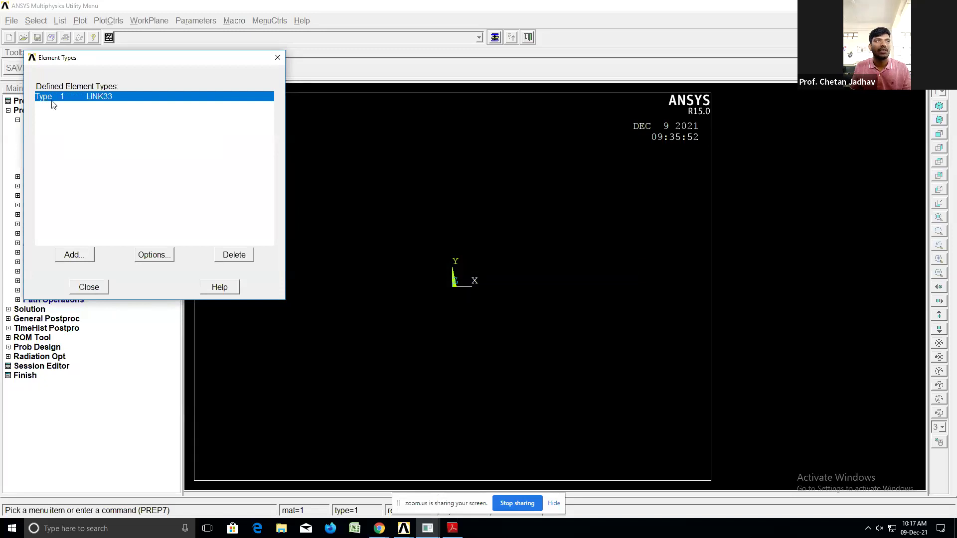
pyautogui.click(97, 290)
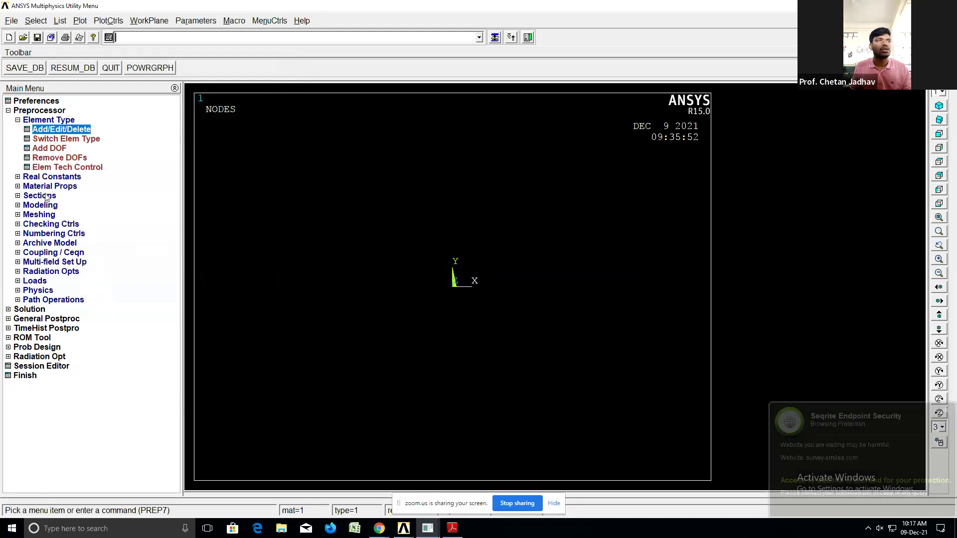
# - Add real constant set 1 for element type 1 LINK33 with cross-sectional AREA 1
pyautogui.click(40, 177)
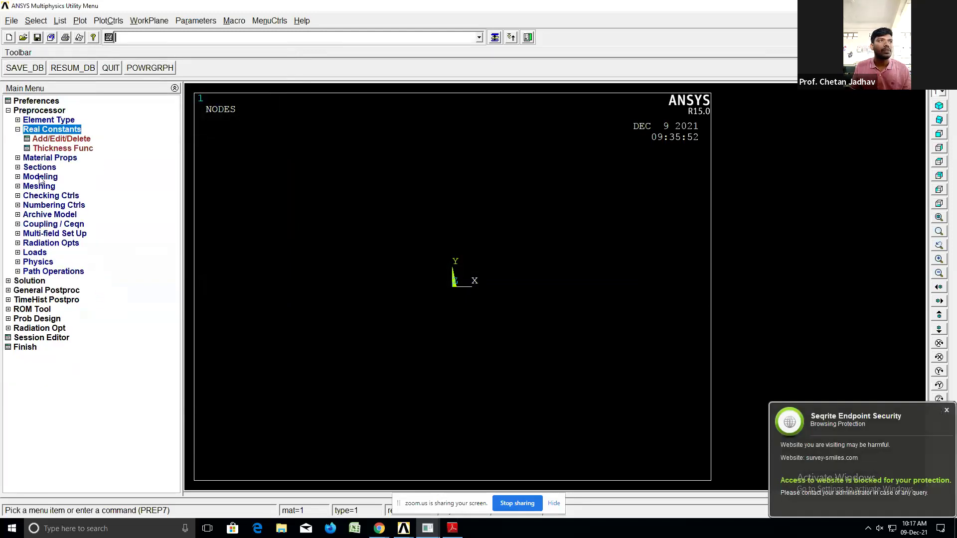
pyautogui.click(57, 141)
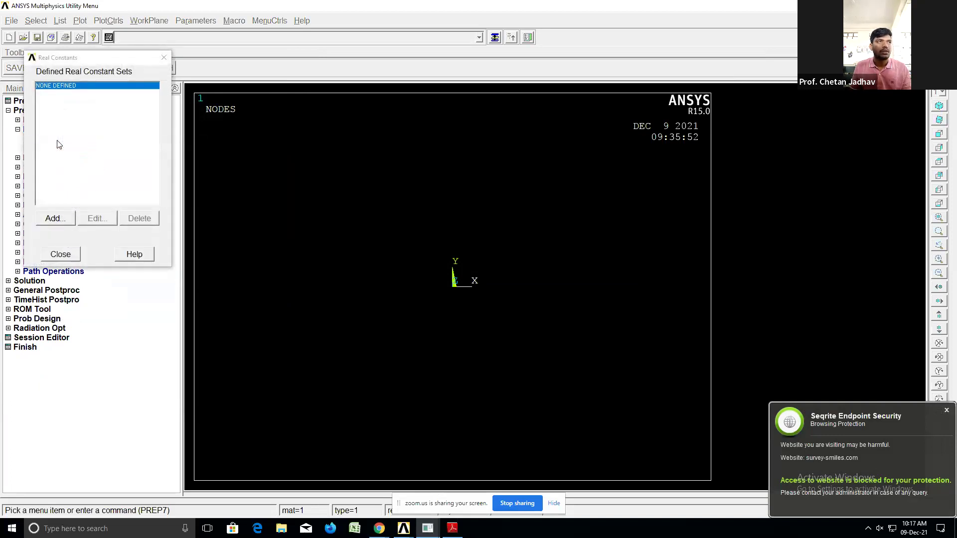
pyautogui.click(56, 221)
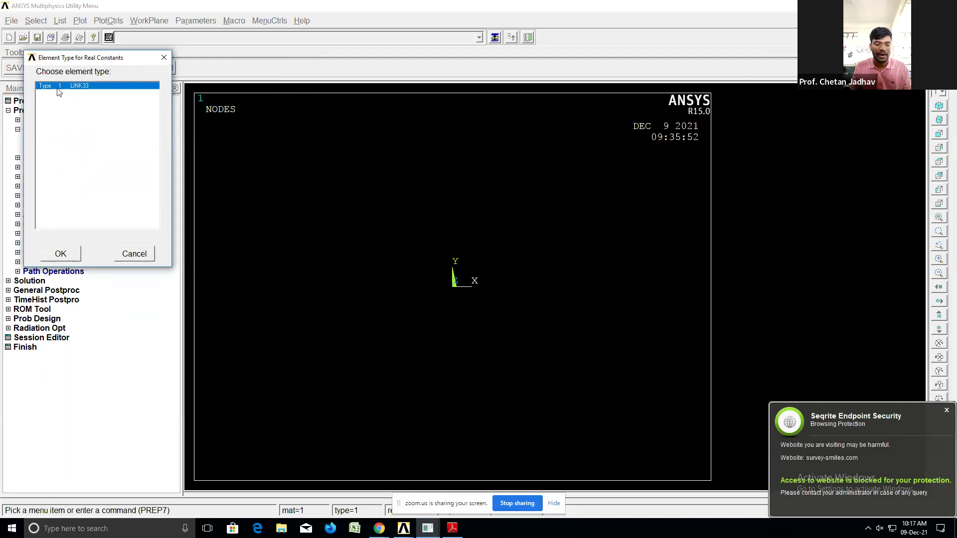
pyautogui.click(72, 255)
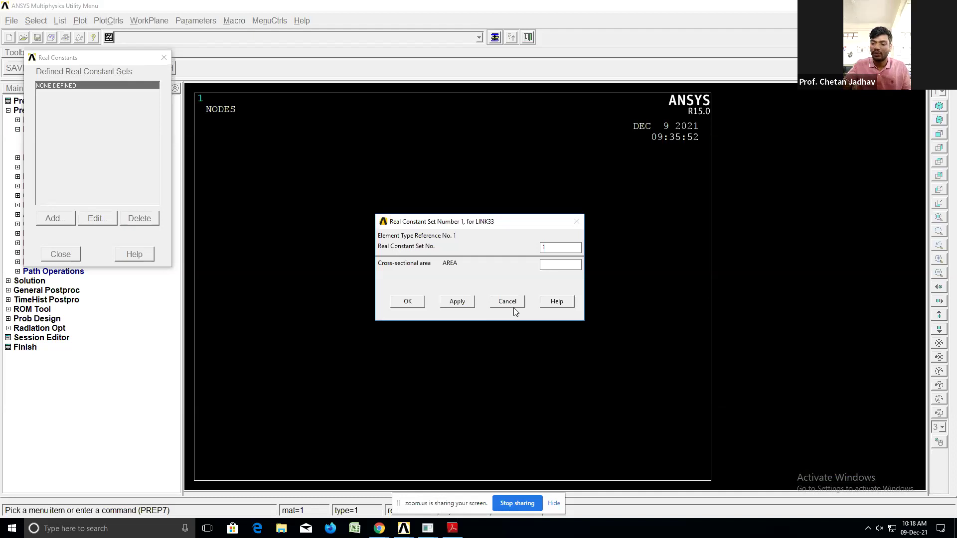
pyautogui.write('1')
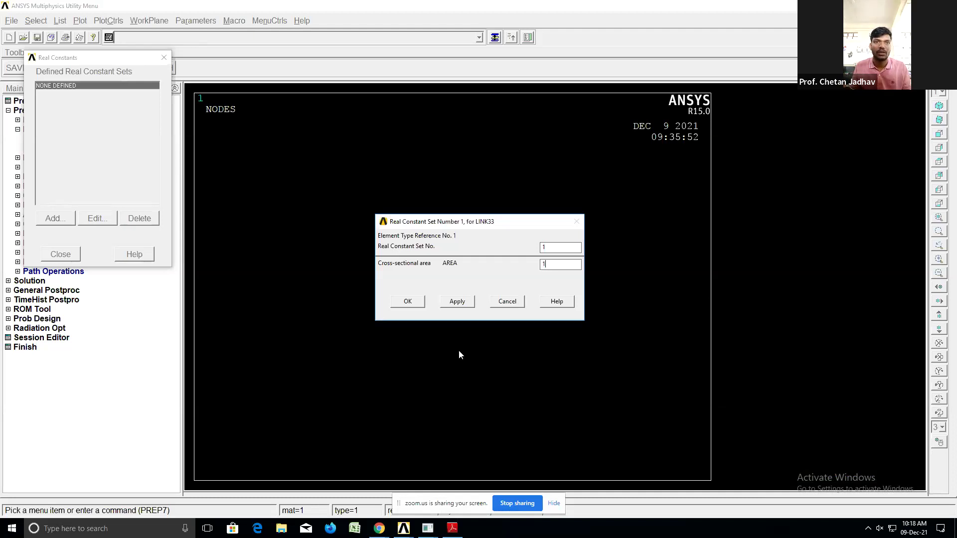
pyautogui.click(407, 302)
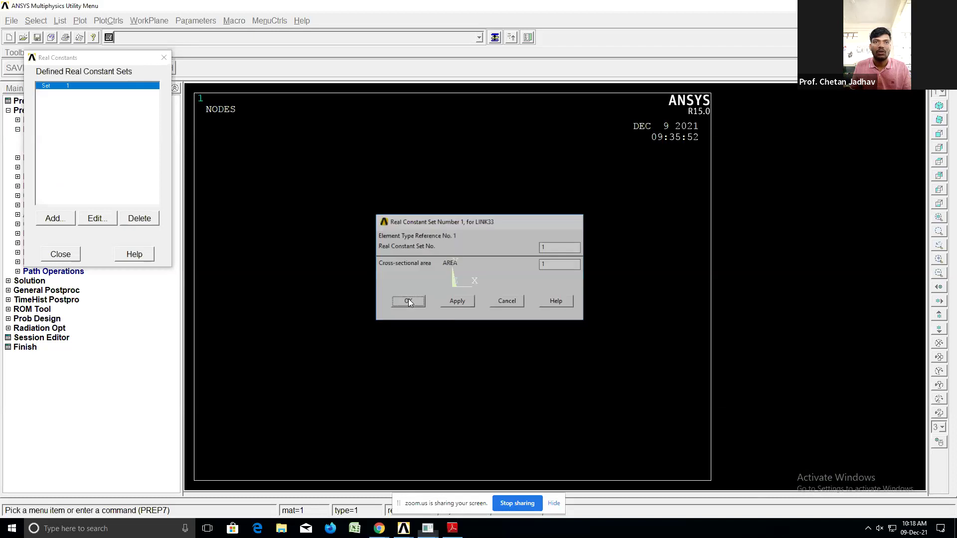
pyautogui.click(60, 254)
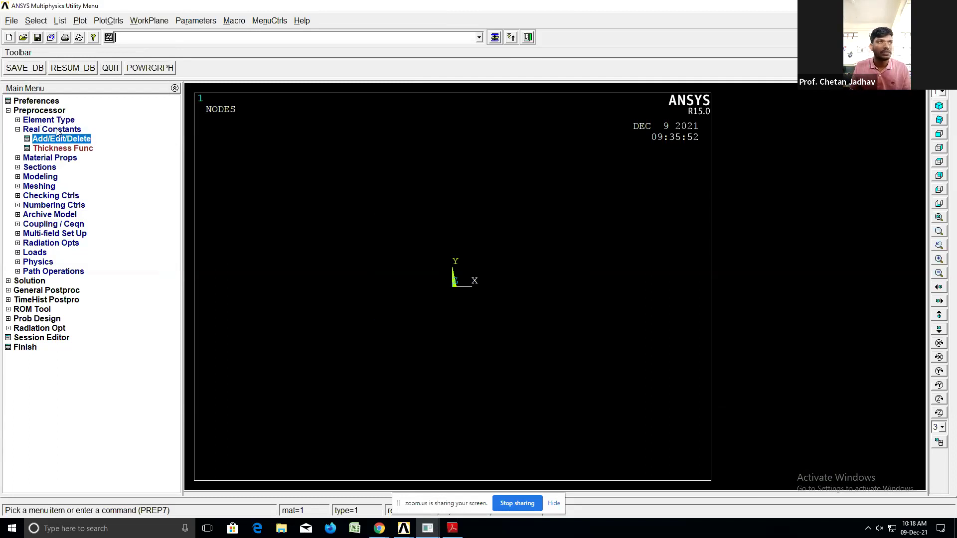
# - Define Thermal > Conductivity > Isotropic for material 1 with KXX = 0.51
pyautogui.click(33, 159)
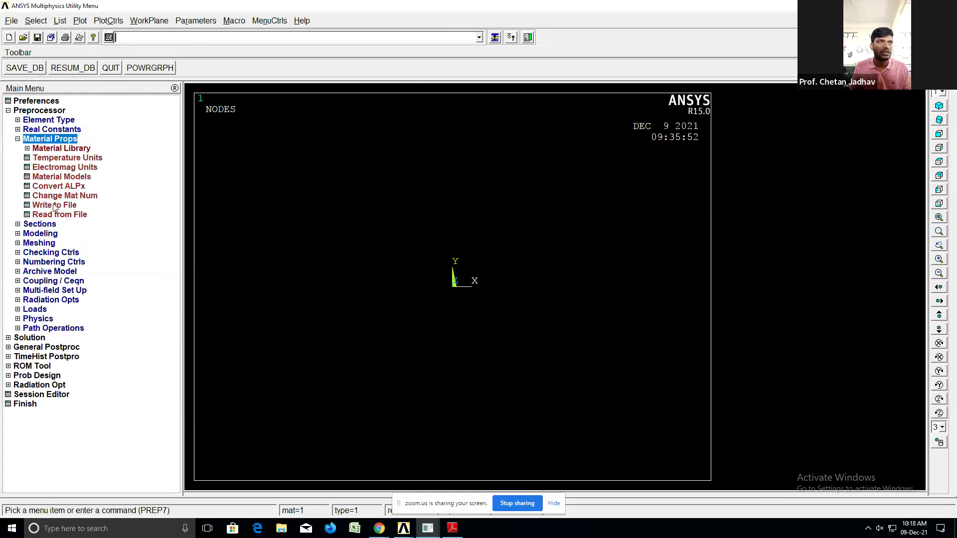
pyautogui.click(61, 178)
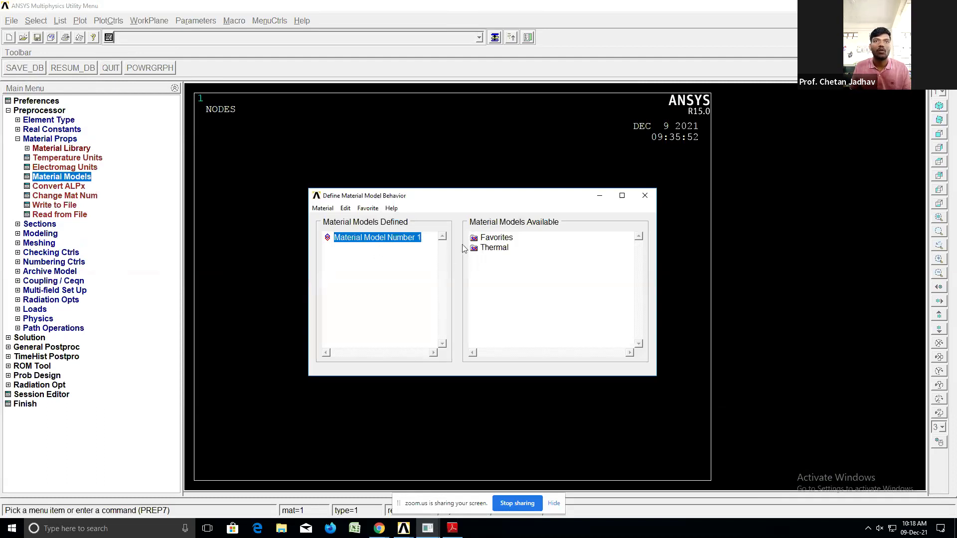
pyautogui.doubleClick(495, 248)
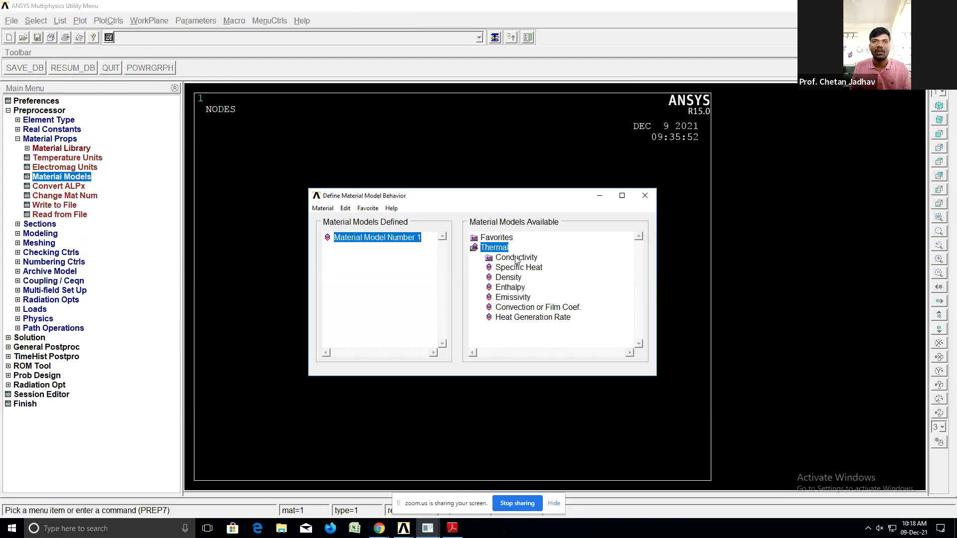
pyautogui.doubleClick(516, 258)
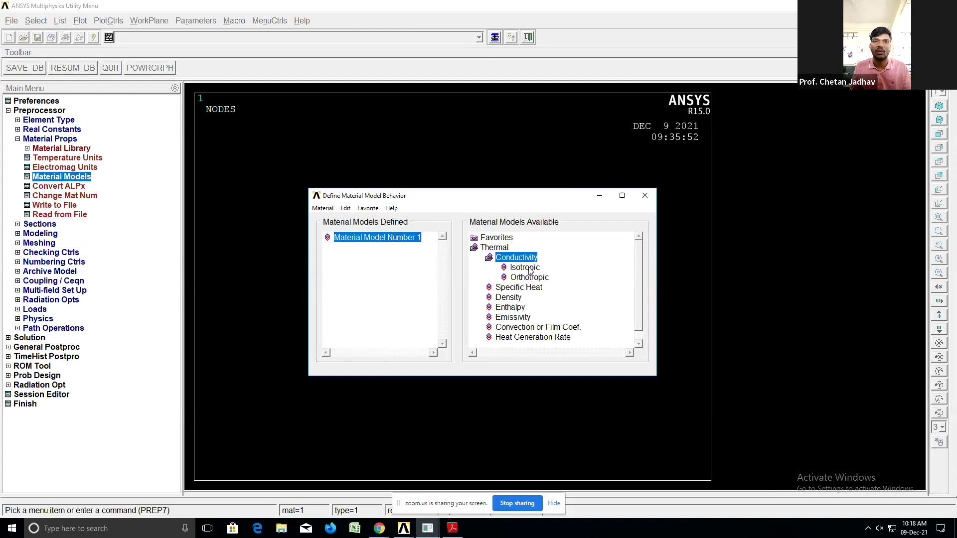
pyautogui.doubleClick(528, 269)
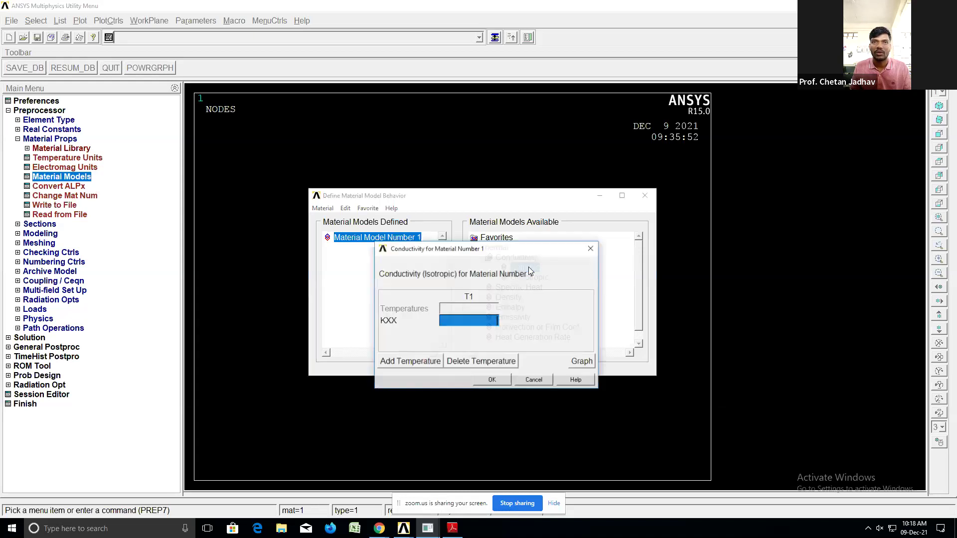
pyautogui.click(448, 309)
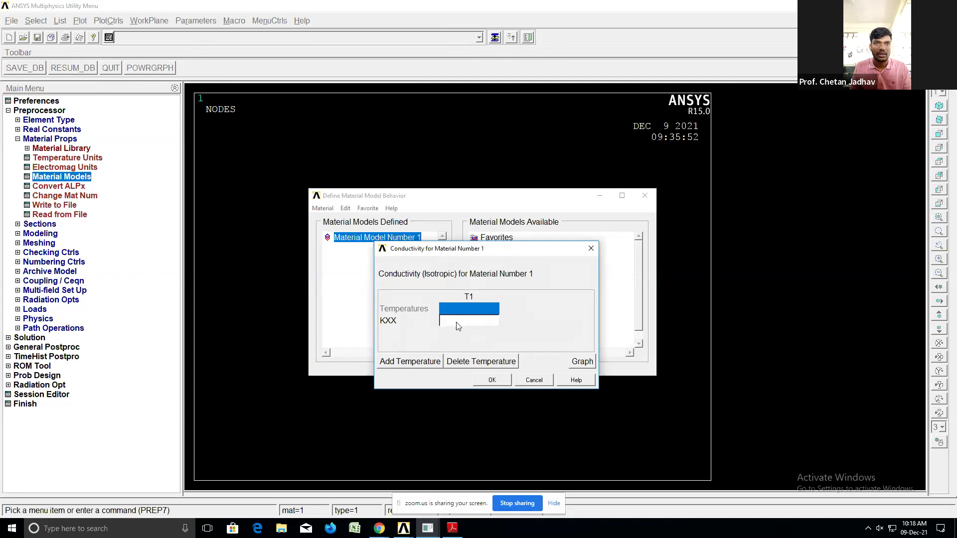
pyautogui.click(456, 323)
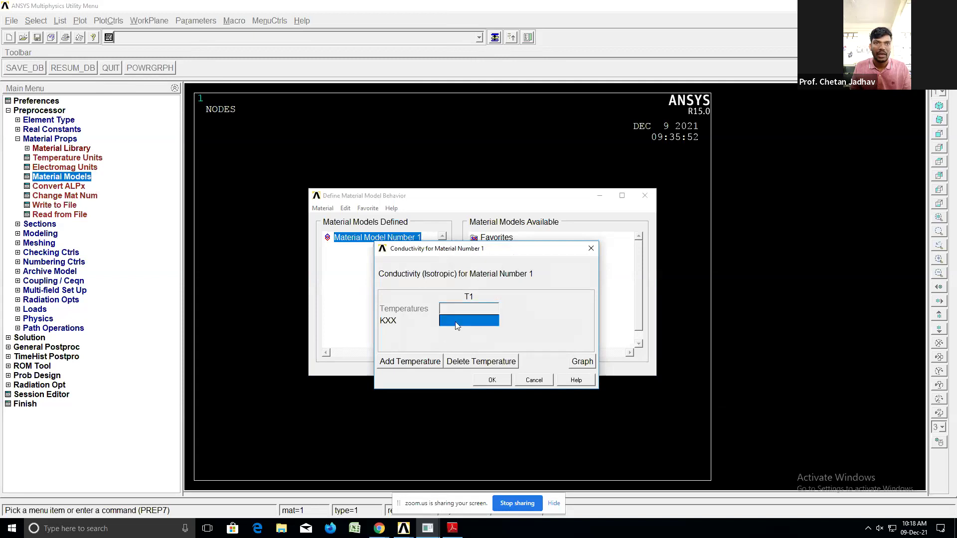
pyautogui.click(456, 322)
pyautogui.write('0')
pyautogui.write('.51')
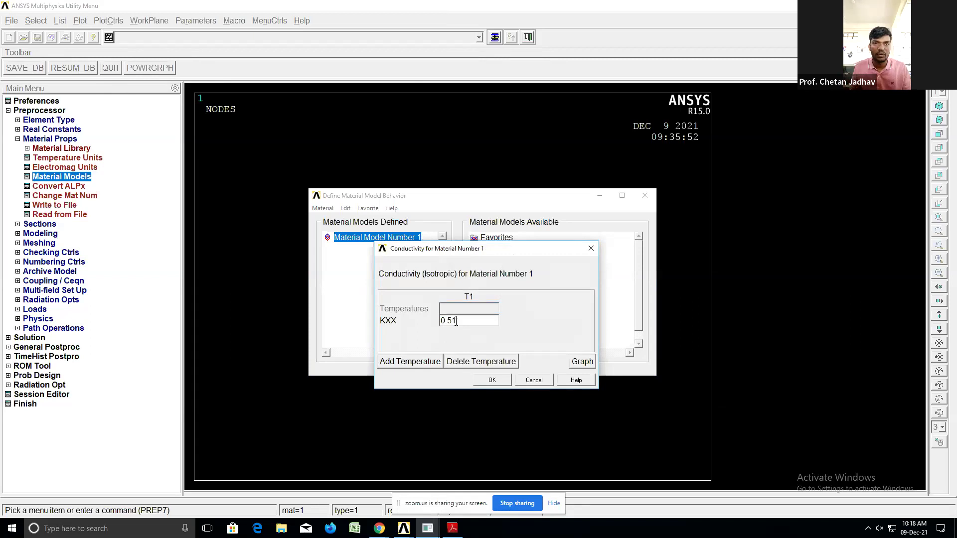
pyautogui.click(492, 380)
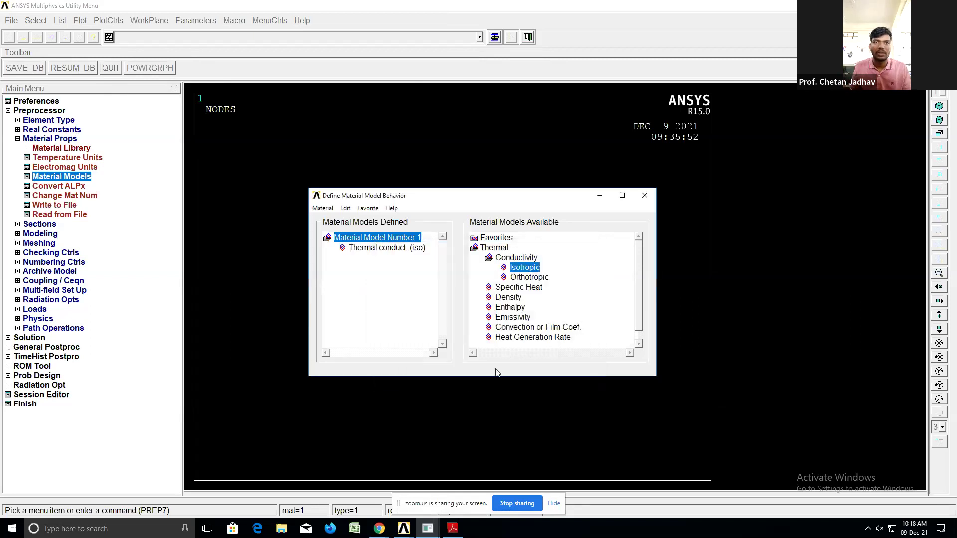
pyautogui.click(645, 195)
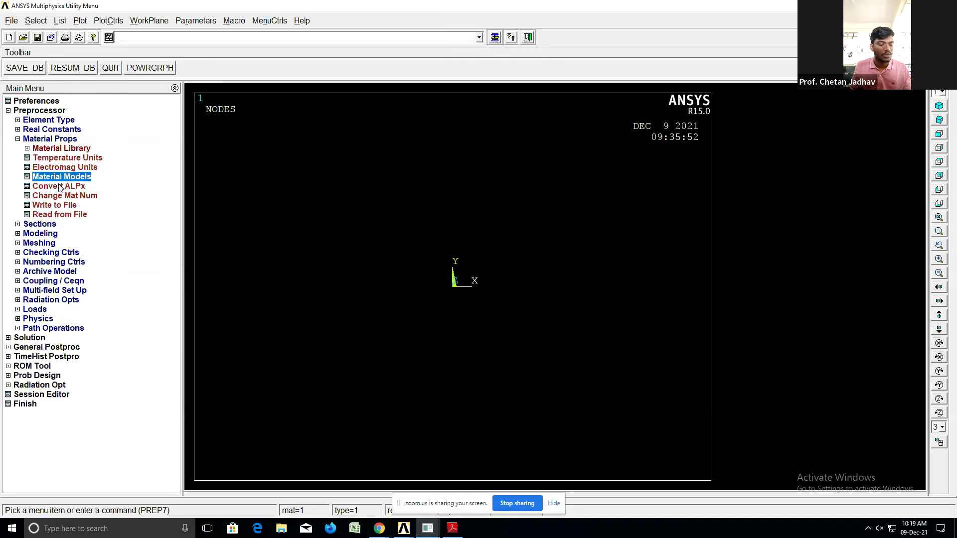
# - Enter node 1 at the origin with zero rotation in Nodes In Active CS
pyautogui.click(29, 234)
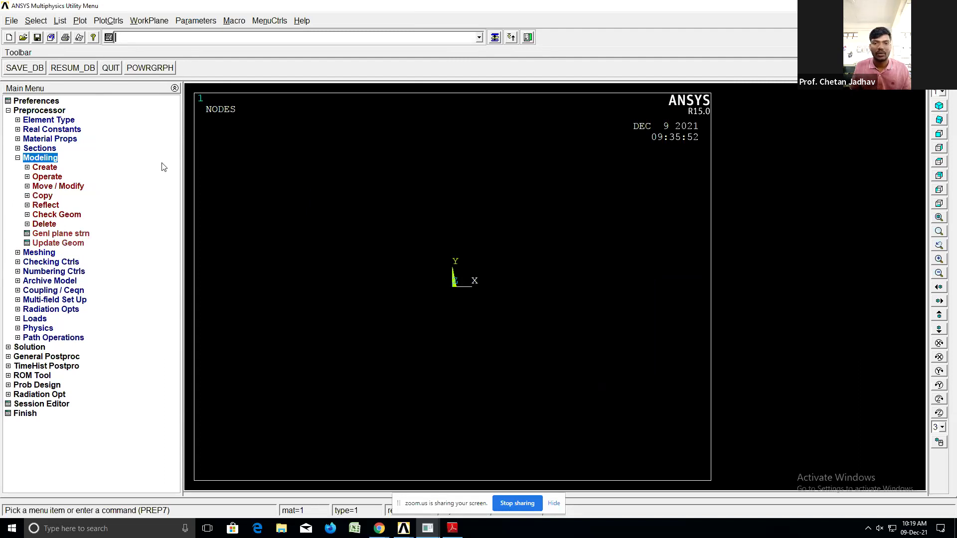
pyautogui.click(43, 167)
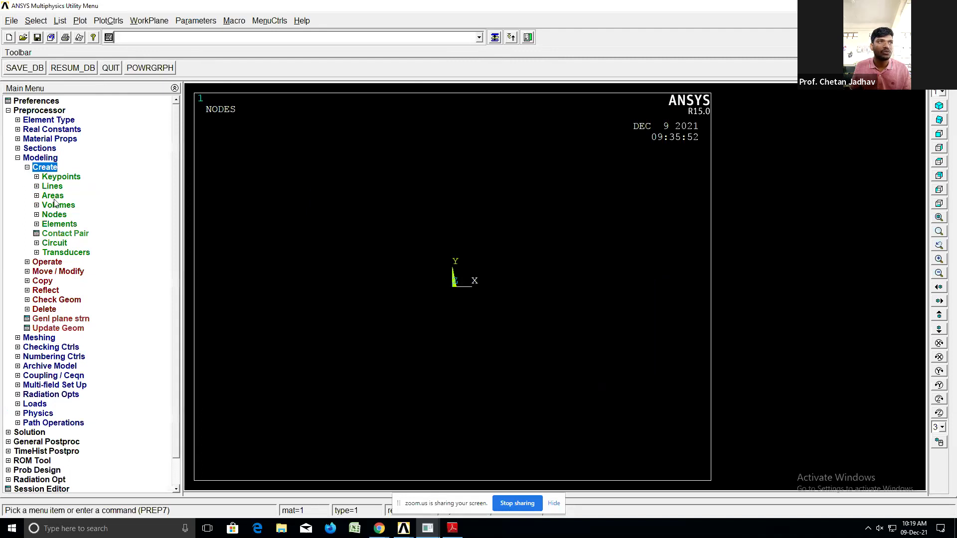
pyautogui.click(56, 215)
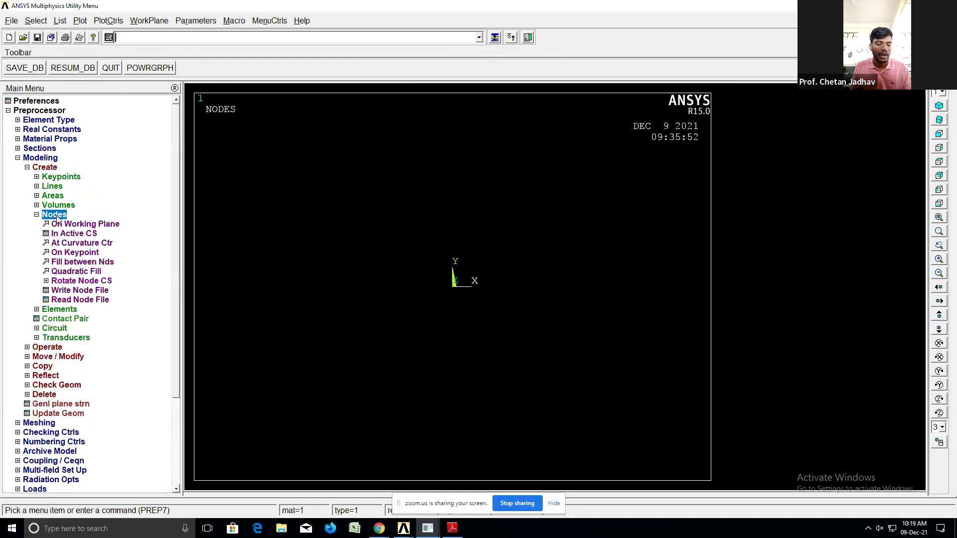
pyautogui.click(74, 233)
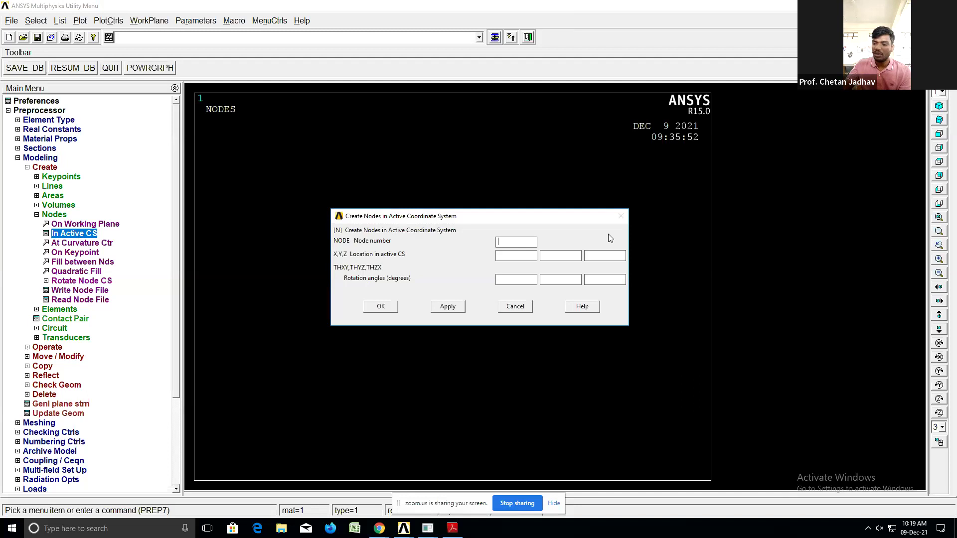
pyautogui.write('1')
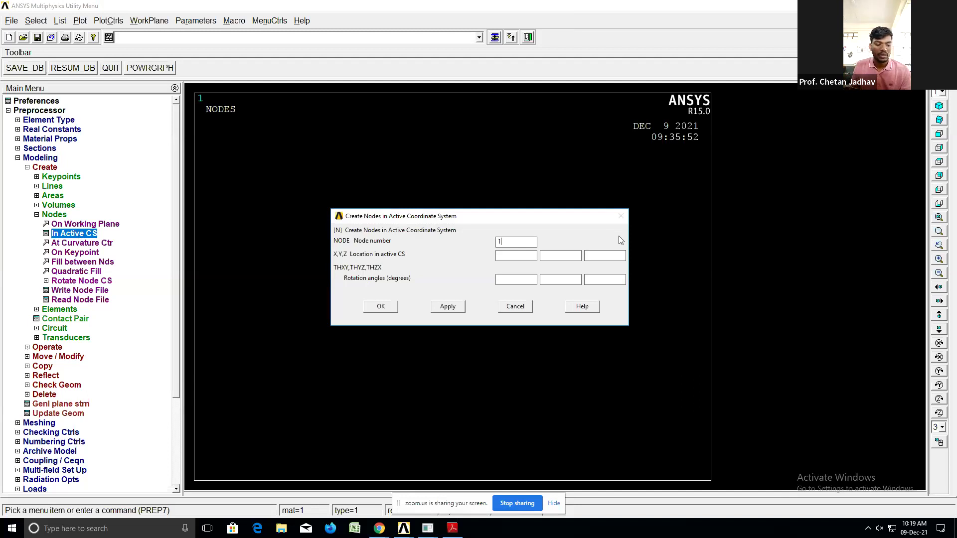
pyautogui.click(507, 256)
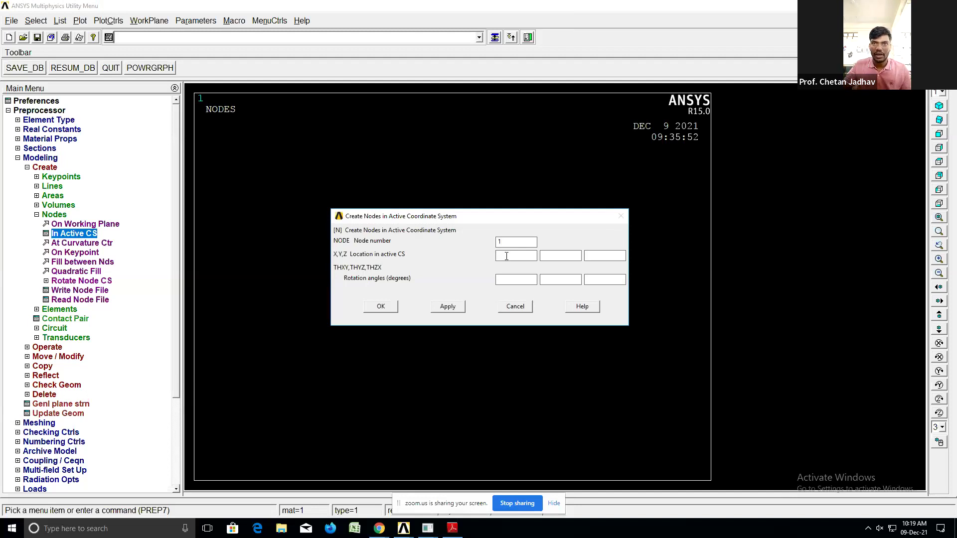
pyautogui.write('0')
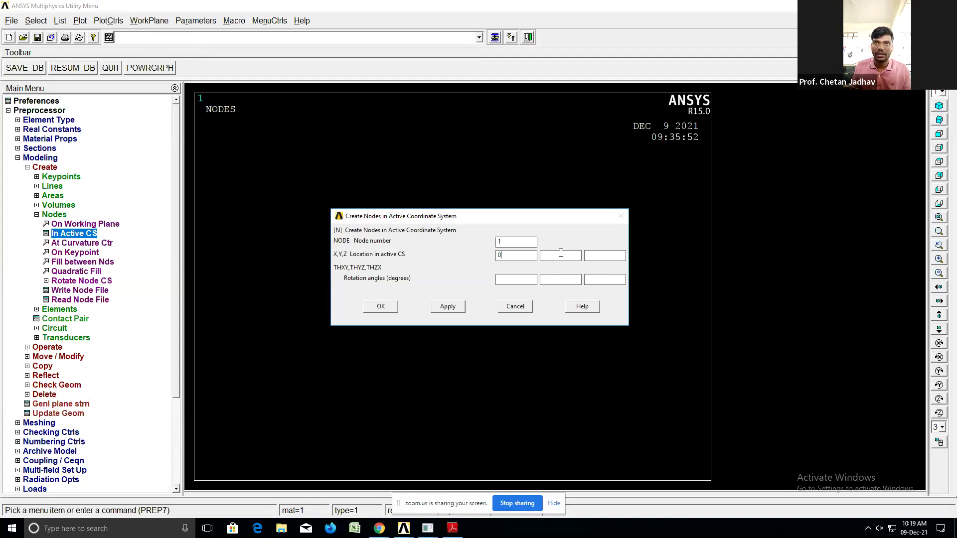
pyautogui.write('0')
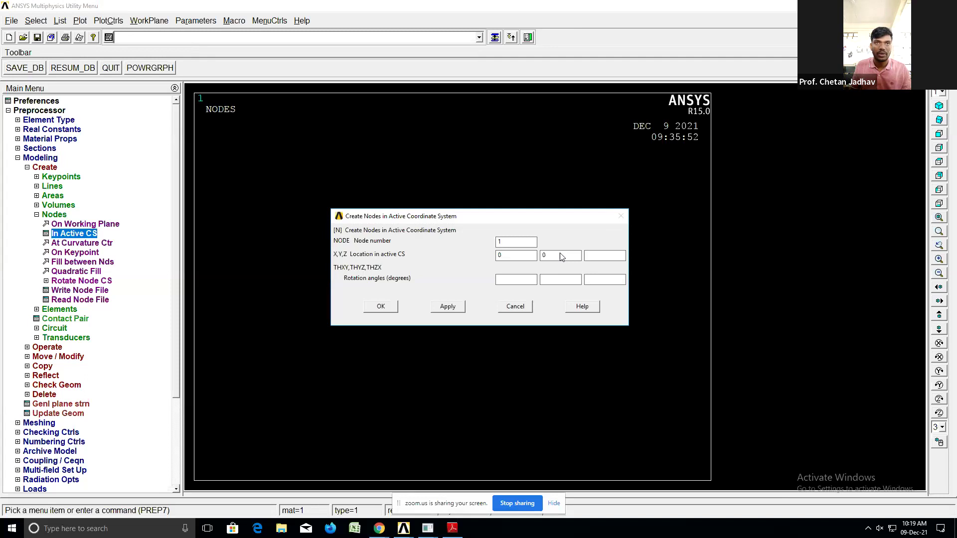
pyautogui.click(518, 281)
pyautogui.write('0.22')
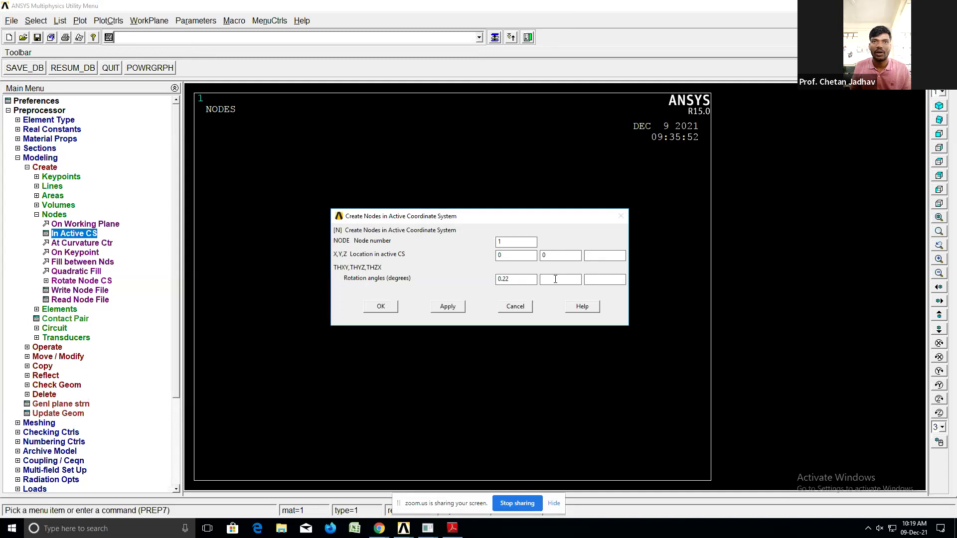
pyautogui.write('0')
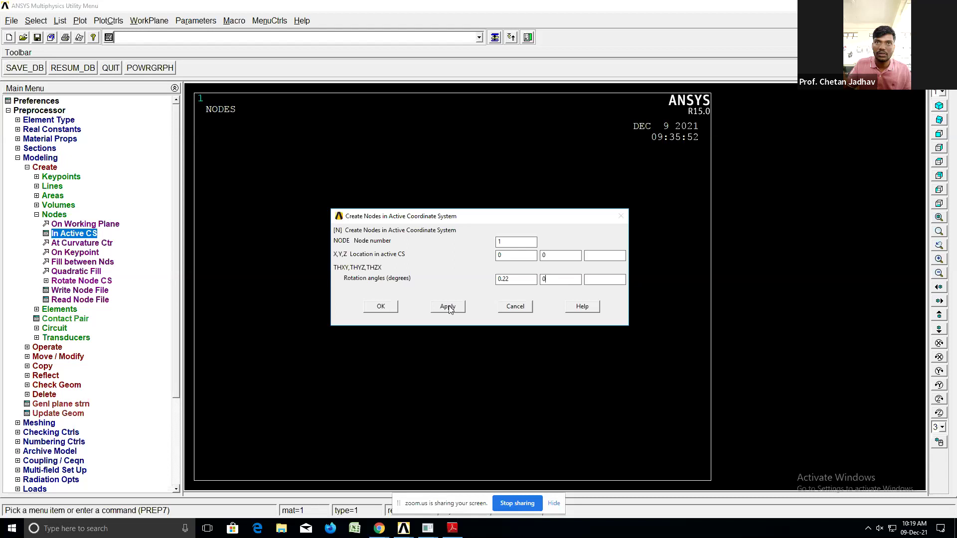
# - Correct the THXY rotation to 0, create node 1, then create node 2 at X = 0.22
pyautogui.moveTo(509, 279); pyautogui.dragTo(482, 283)
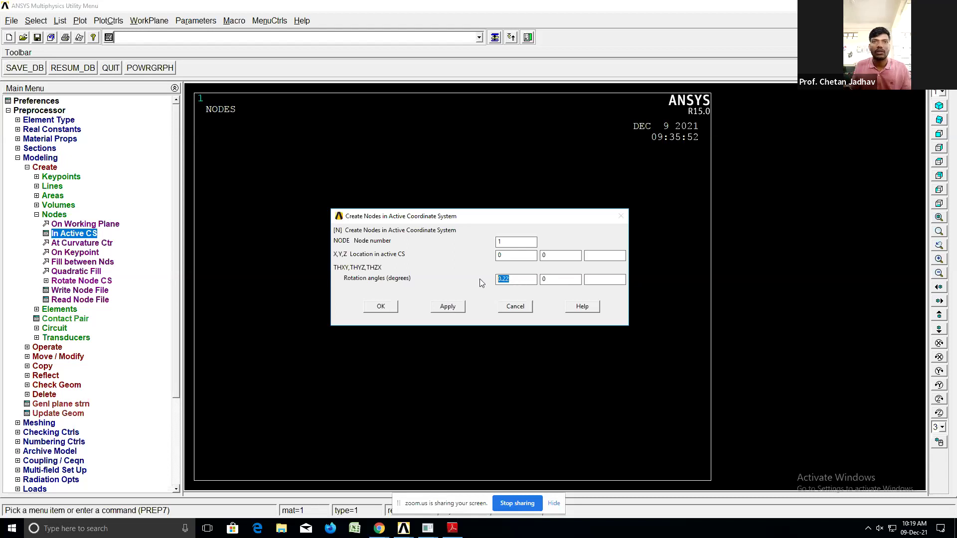
pyautogui.write('0')
pyautogui.click(451, 307)
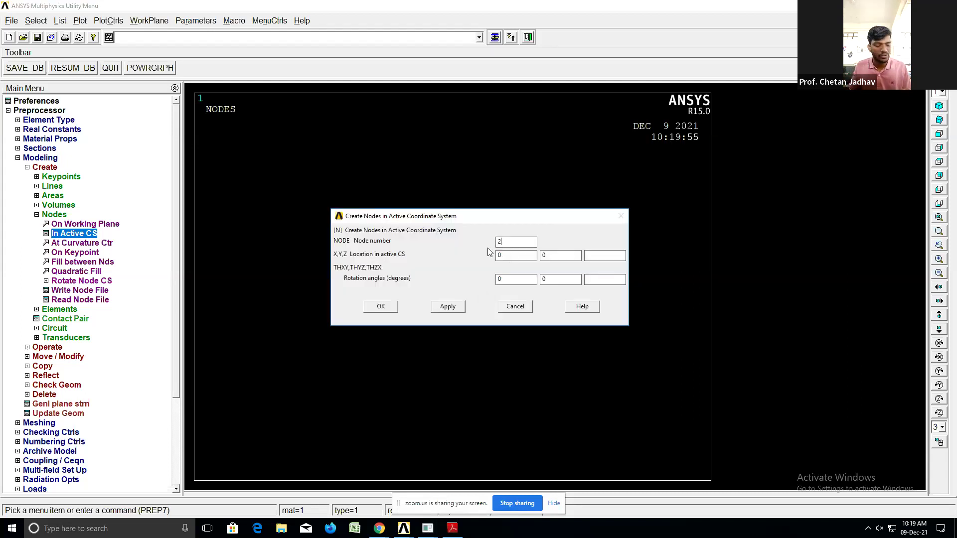
pyautogui.click(513, 254)
pyautogui.write('.22')
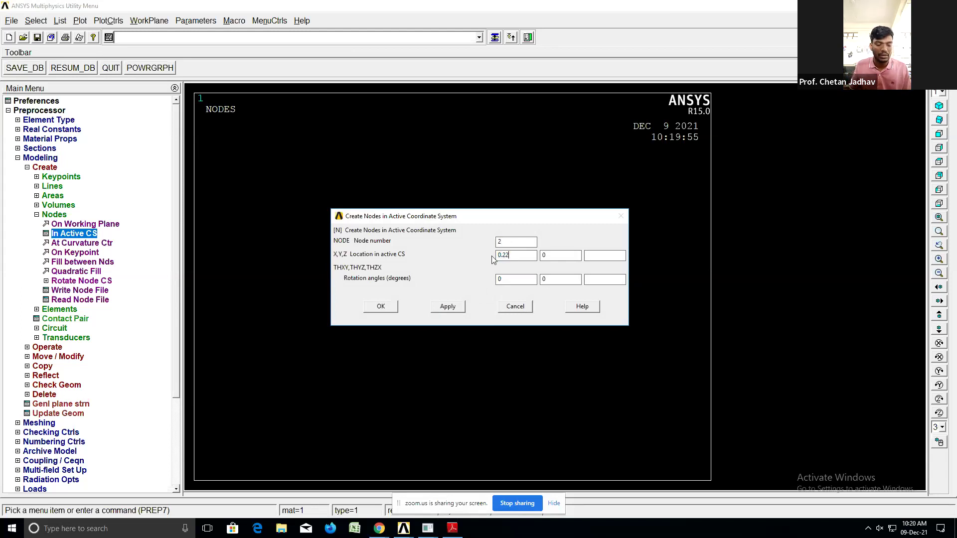
pyautogui.click(390, 308)
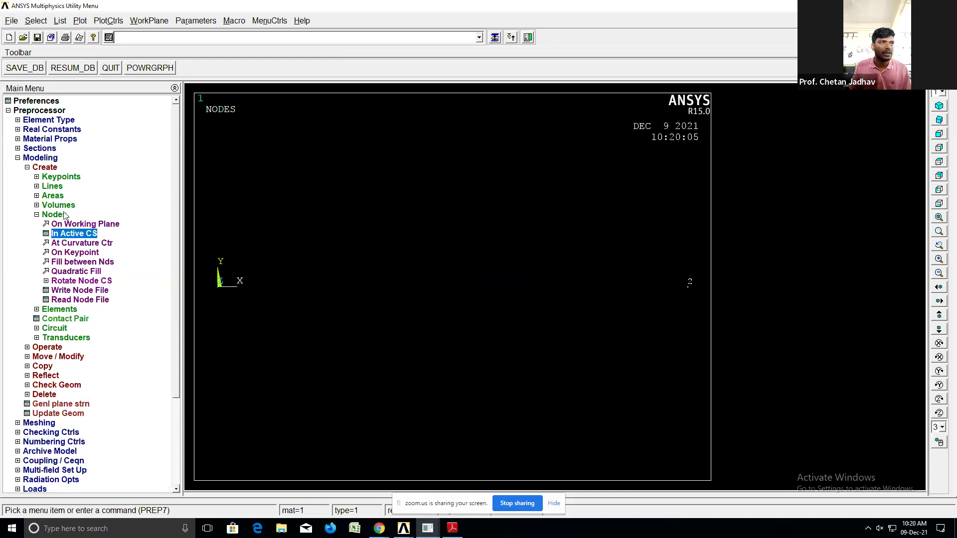
# - Set element attributes to TYPE 1 LINK33, MAT 1 and REAL 1
pyautogui.click(60, 310)
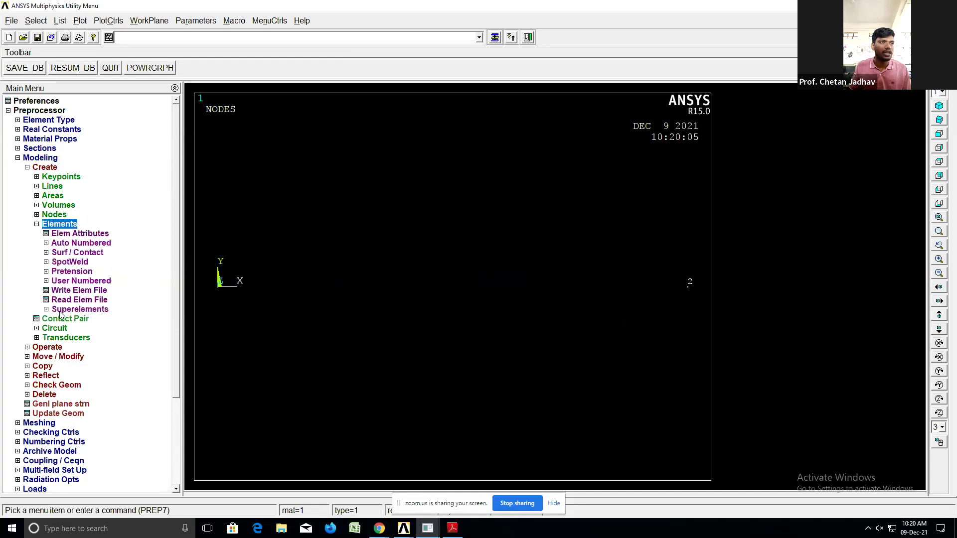
pyautogui.click(79, 233)
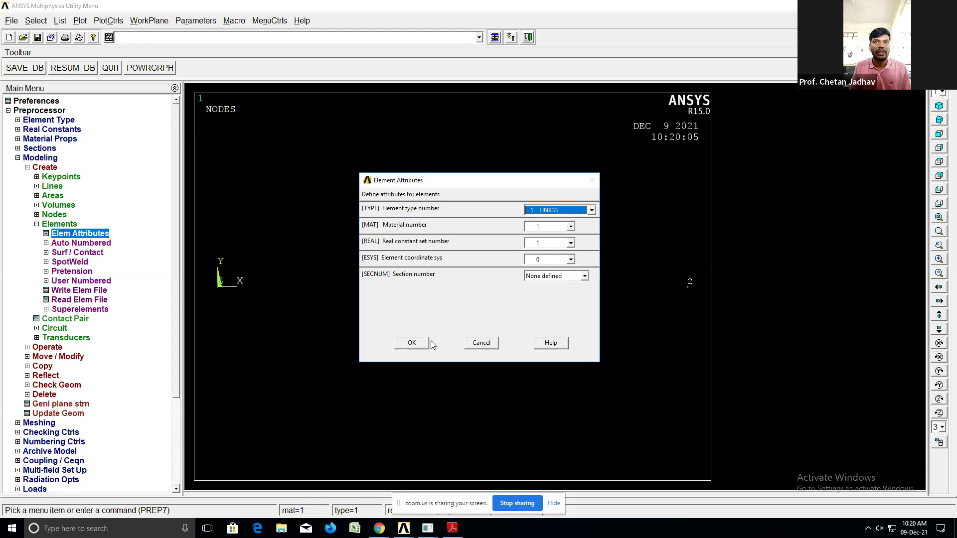
pyautogui.click(417, 342)
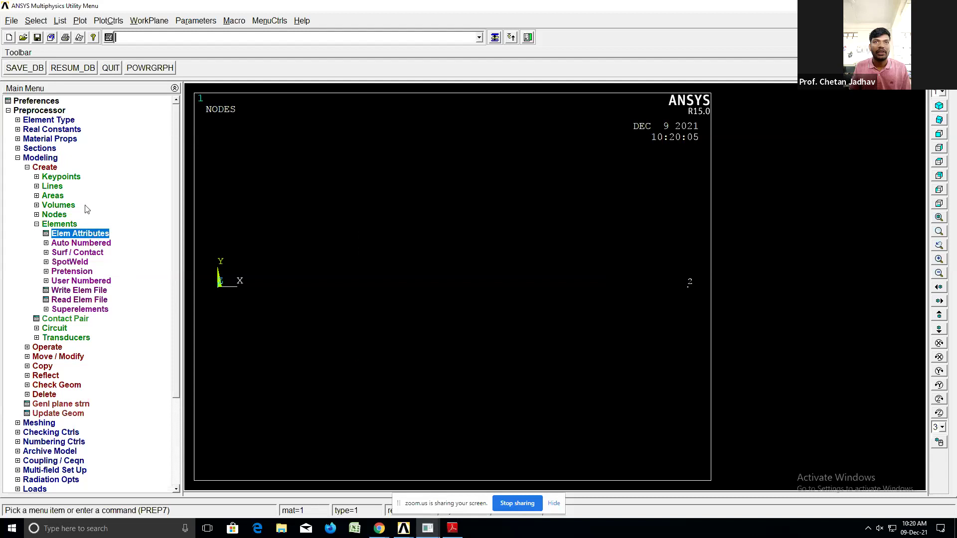
# - Create an auto-numbered link element through nodes 1 and 2, which crashes ANSYS
pyautogui.click(82, 243)
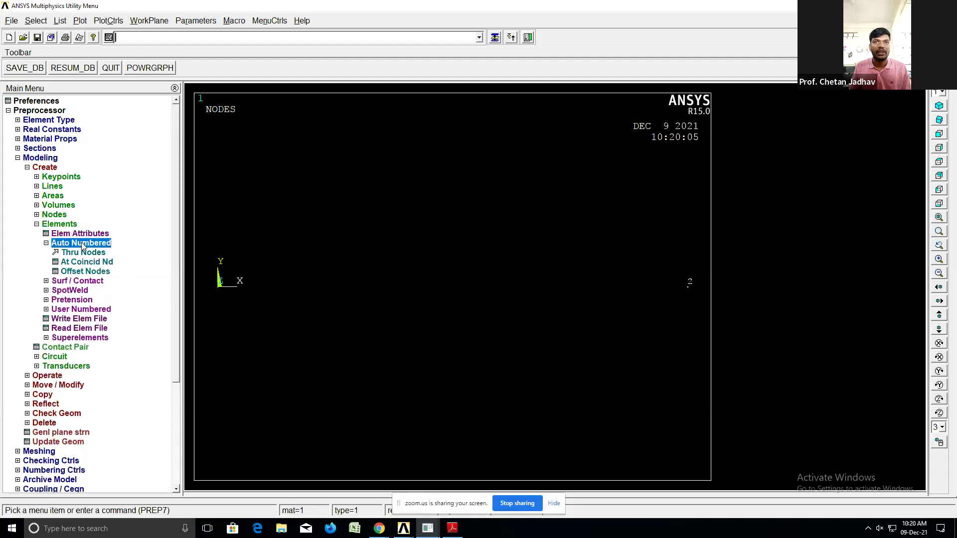
pyautogui.click(89, 254)
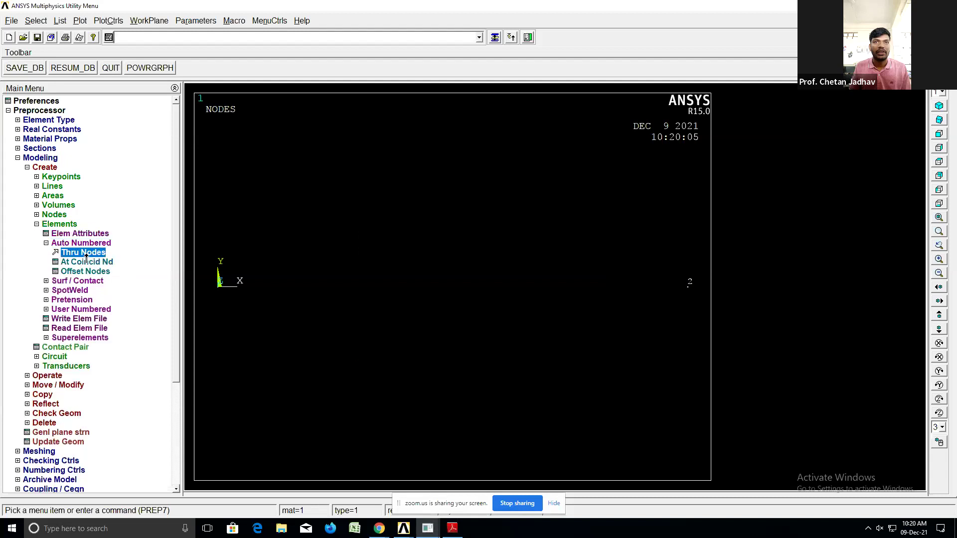
pyautogui.moveTo(47, 244); pyautogui.dragTo(92, 160)
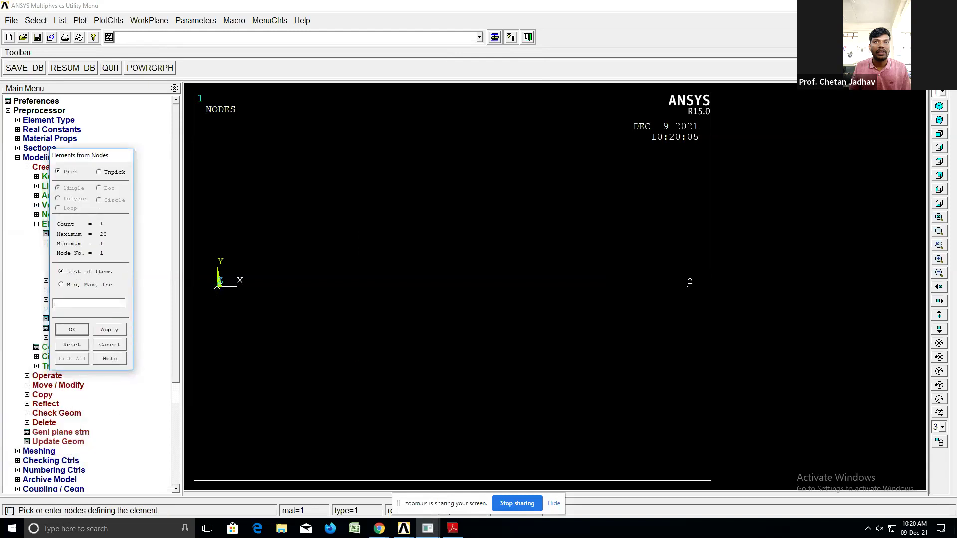
pyautogui.click(688, 288)
pyautogui.click(106, 332)
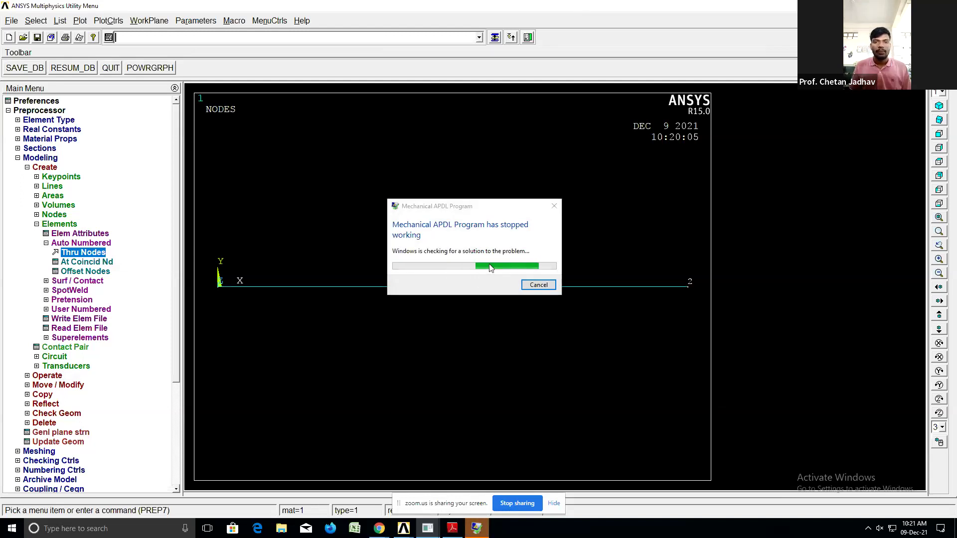
# - Dismiss the crash report and relaunch Mechanical APDL 15.0 from the ANSYS 15.0 Start menu folder
pyautogui.click(537, 286)
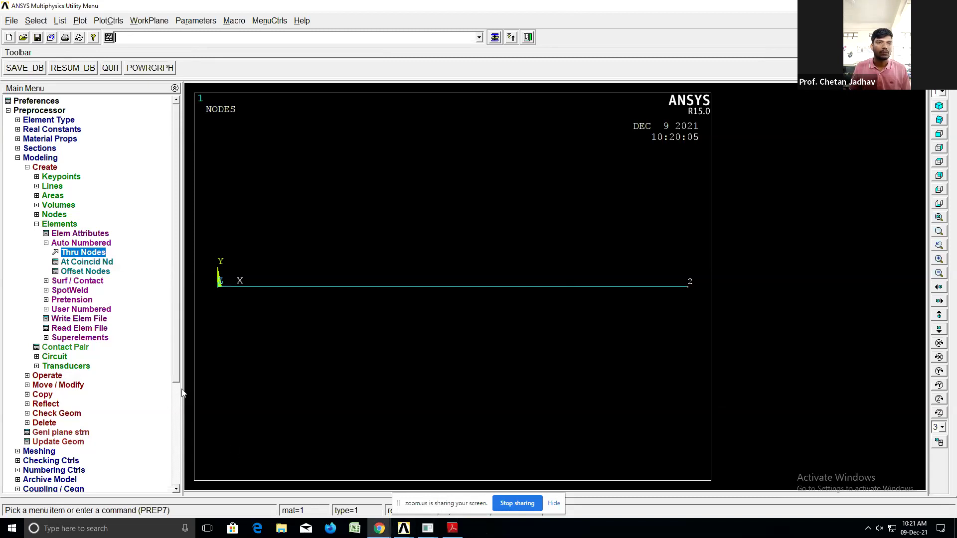
pyautogui.click(452, 528)
pyautogui.moveTo(404, 529)
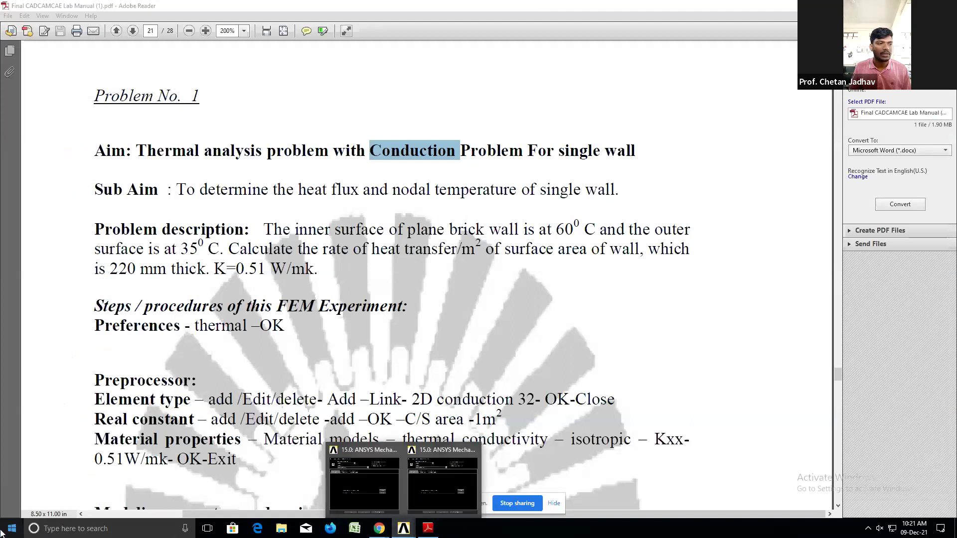
pyautogui.press('super')
pyautogui.click(140, 284)
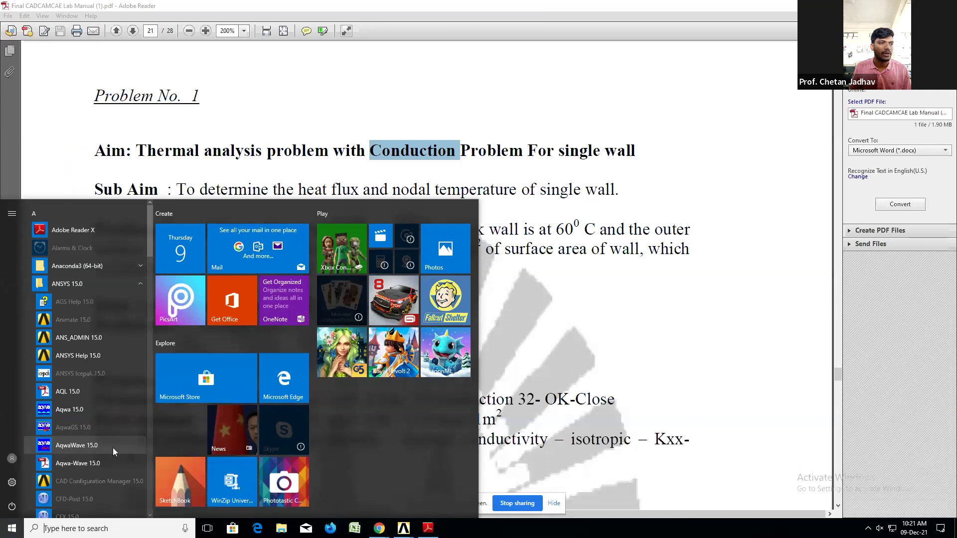
pyautogui.scroll(-3, 113, 449)
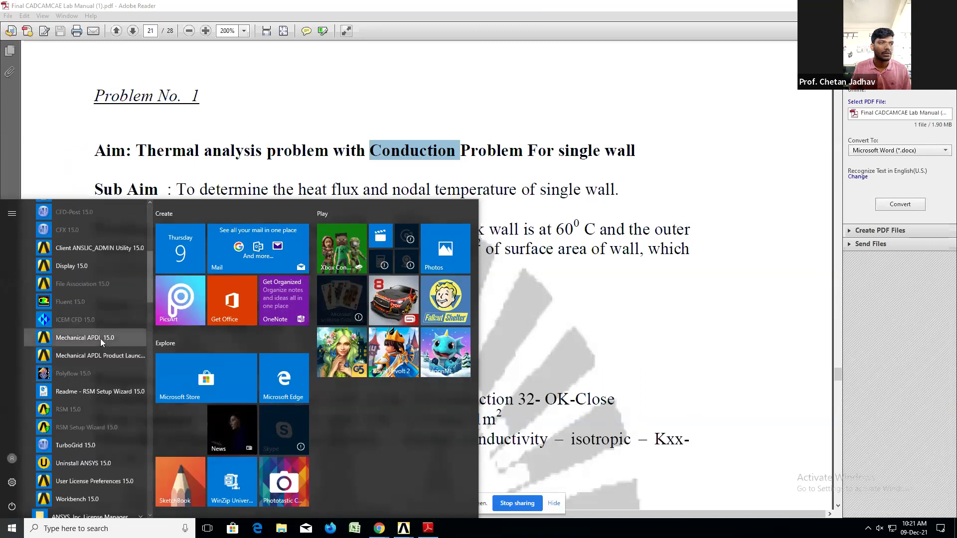
pyautogui.click(355, 415)
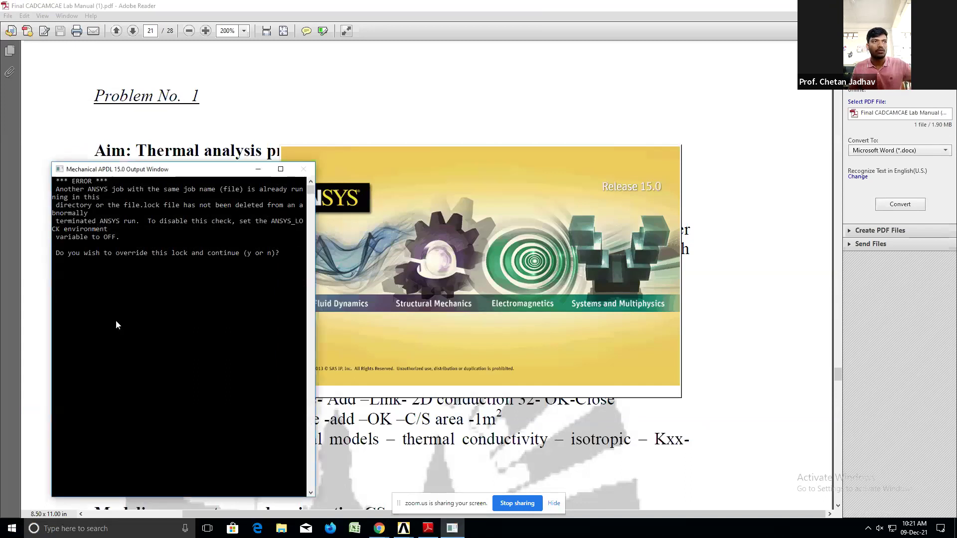
# - Answer y at the console prompt to override the leftover job lock
pyautogui.click(118, 324)
pyautogui.write('y')
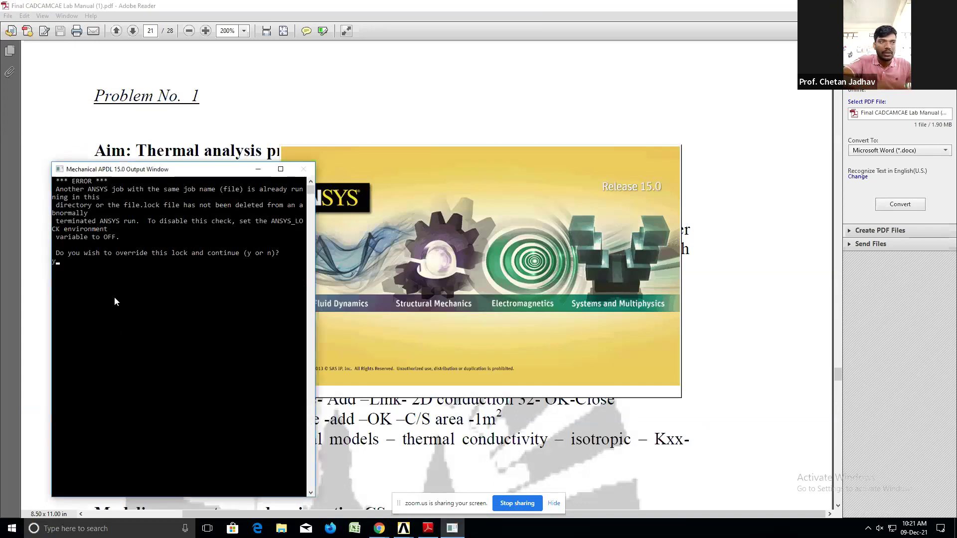
pyautogui.press('Return')
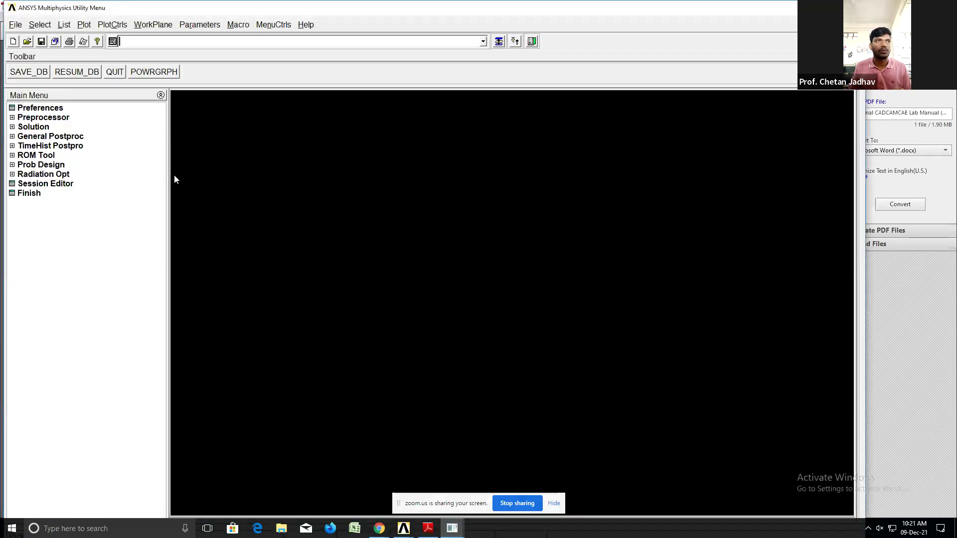
# - Filter the ANSYS preferences to the Thermal discipline
pyautogui.click(43, 107)
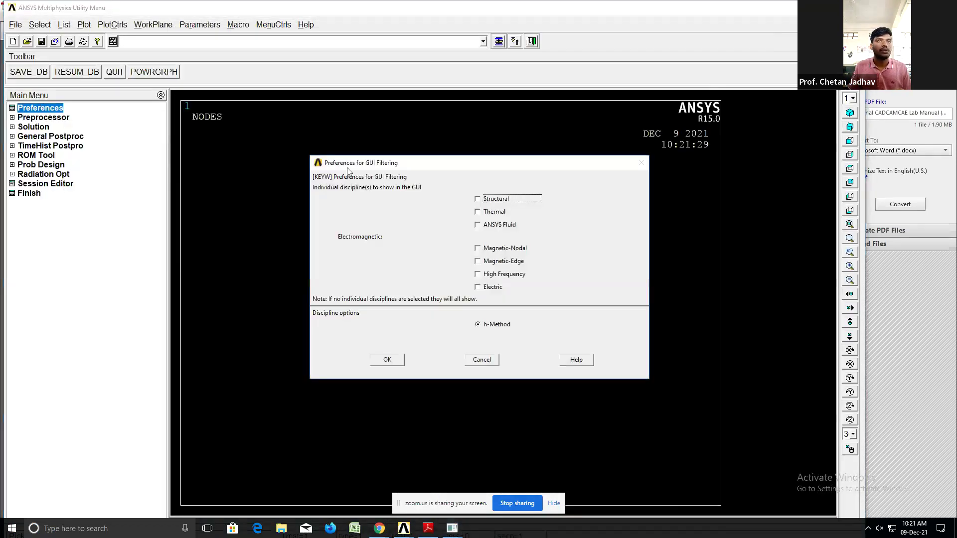
pyautogui.click(493, 211)
pyautogui.click(399, 364)
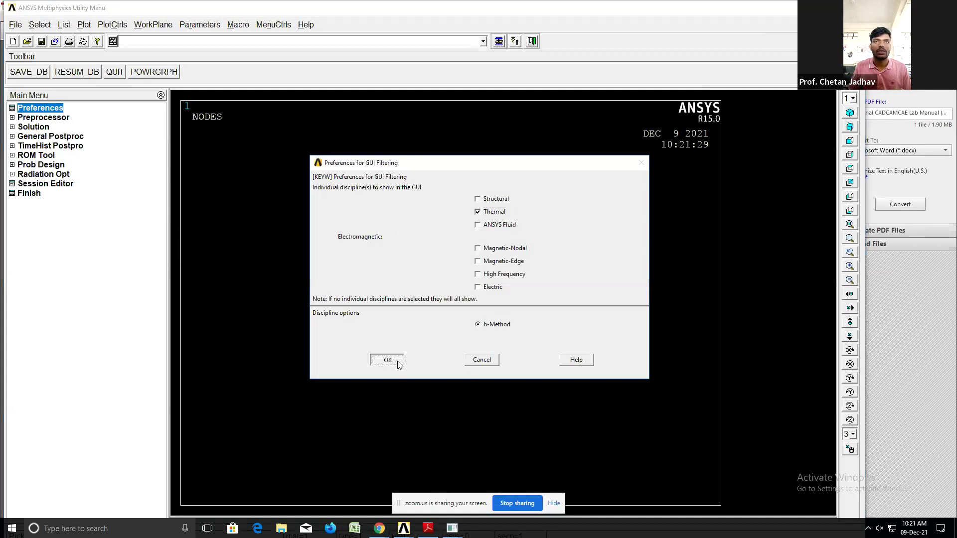
# - Define Link 3D conduction 33 as element type 1, deleting the accidental duplicate types
pyautogui.click(55, 120)
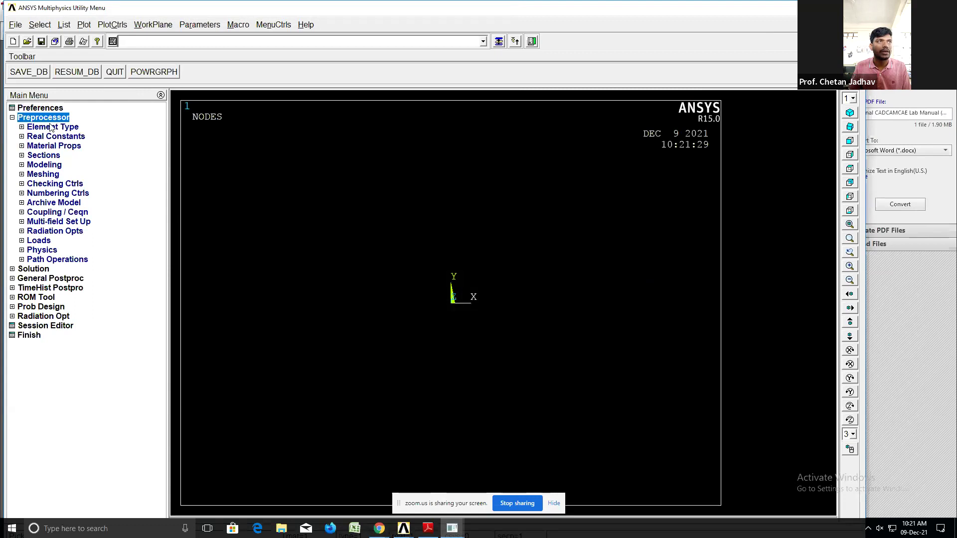
pyautogui.click(52, 127)
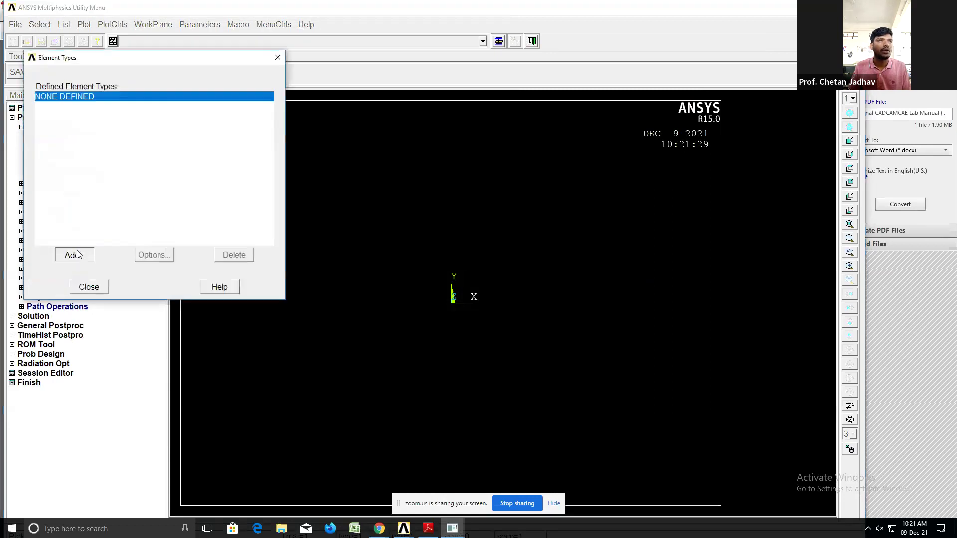
pyautogui.click(74, 254)
pyautogui.click(501, 246)
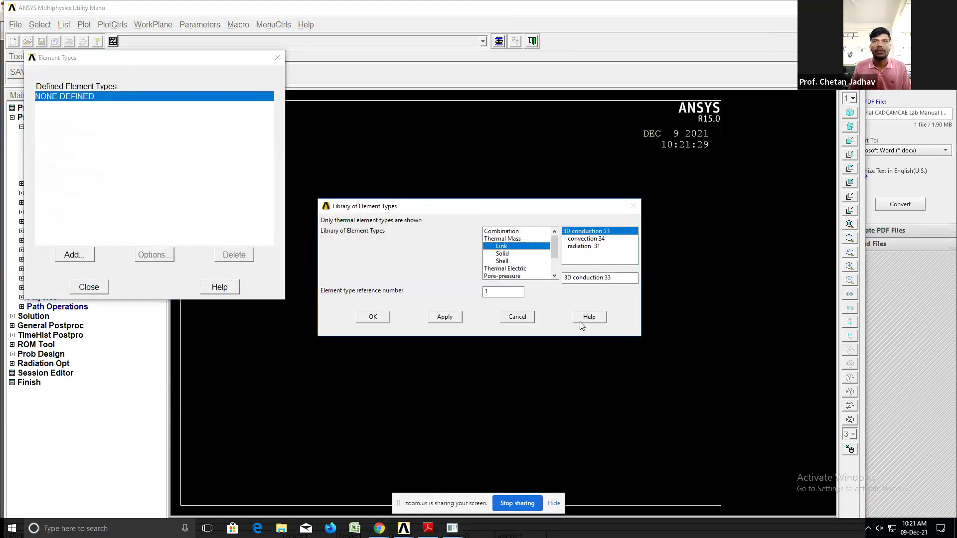
pyautogui.click(437, 323)
pyautogui.click(374, 316)
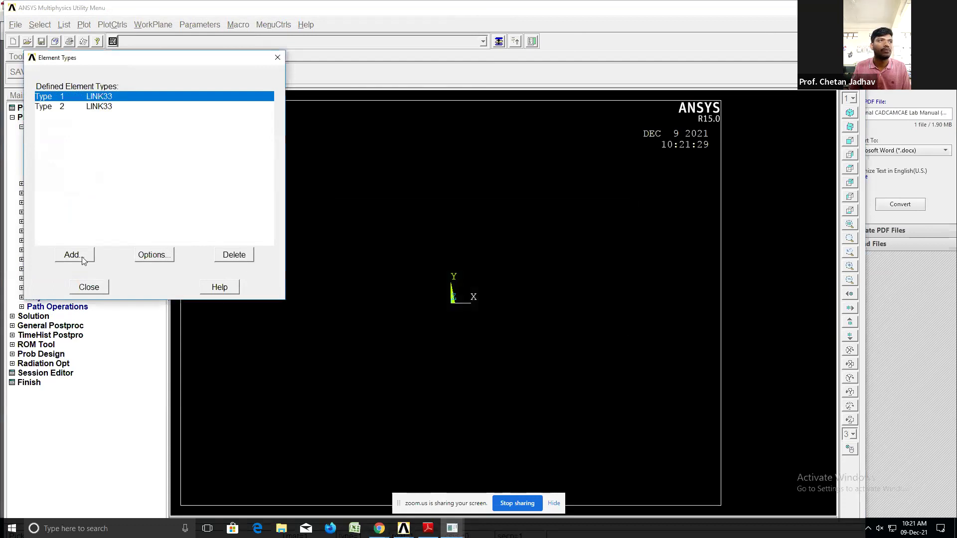
pyautogui.click(238, 256)
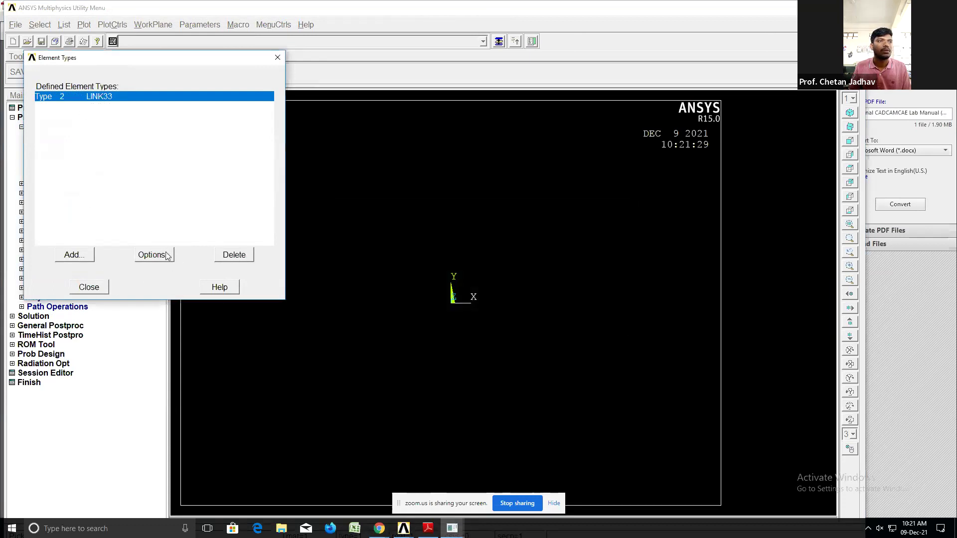
pyautogui.click(236, 259)
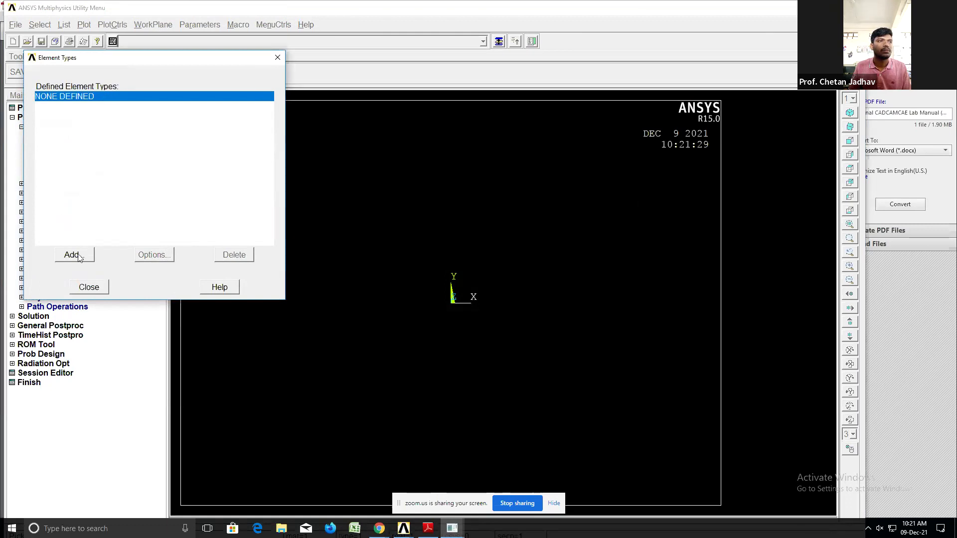
pyautogui.click(77, 256)
pyautogui.click(374, 319)
pyautogui.click(82, 290)
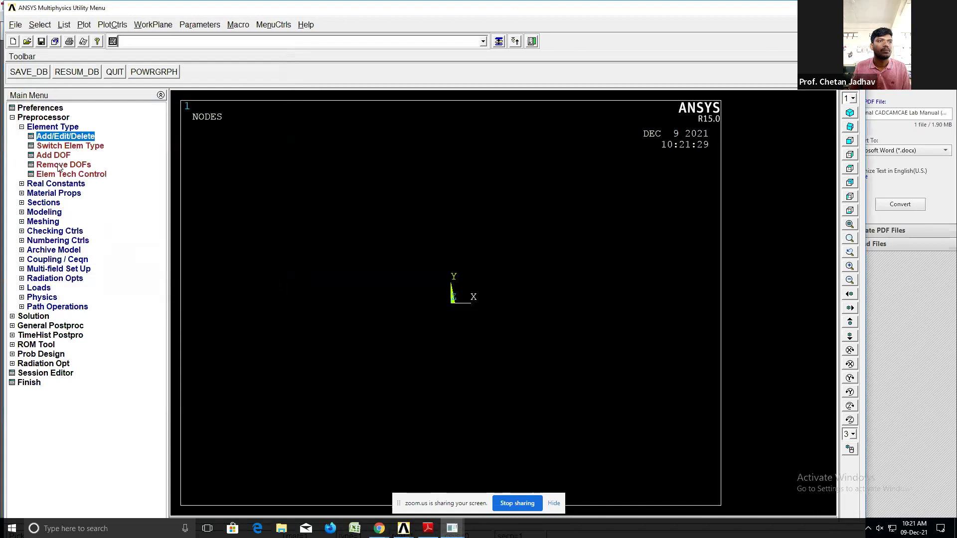
# - Add real constant set 1 for the LINK33 element type and close the real constants list
pyautogui.click(55, 184)
pyautogui.click(64, 146)
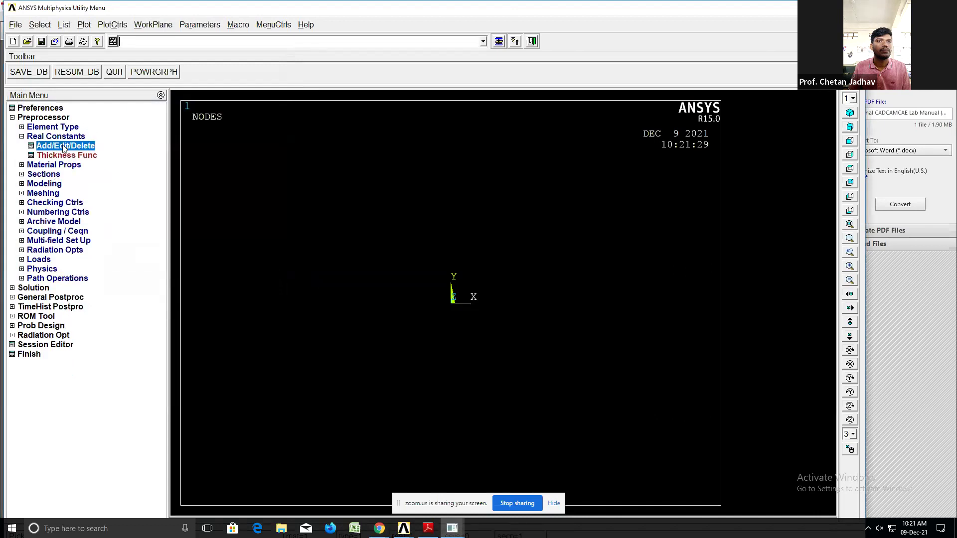
pyautogui.click(66, 217)
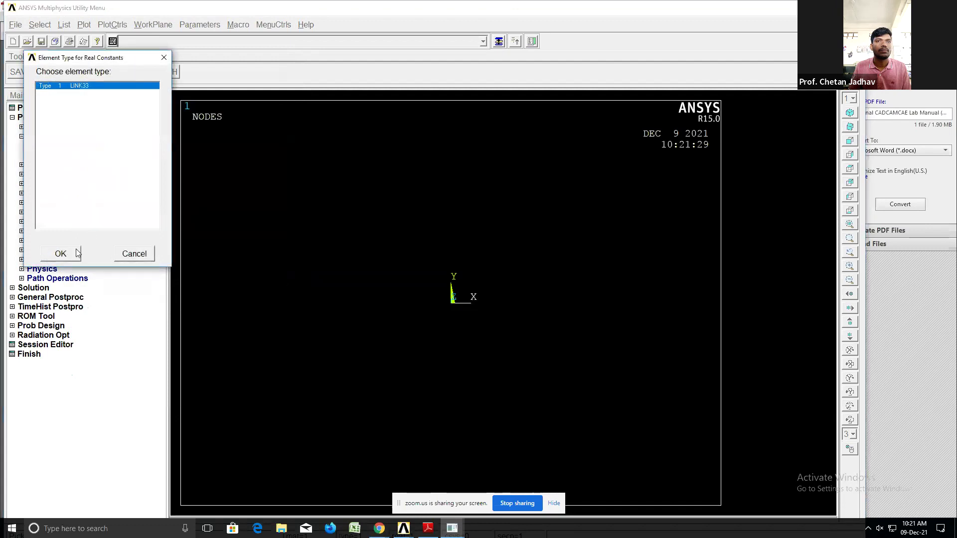
pyautogui.click(60, 253)
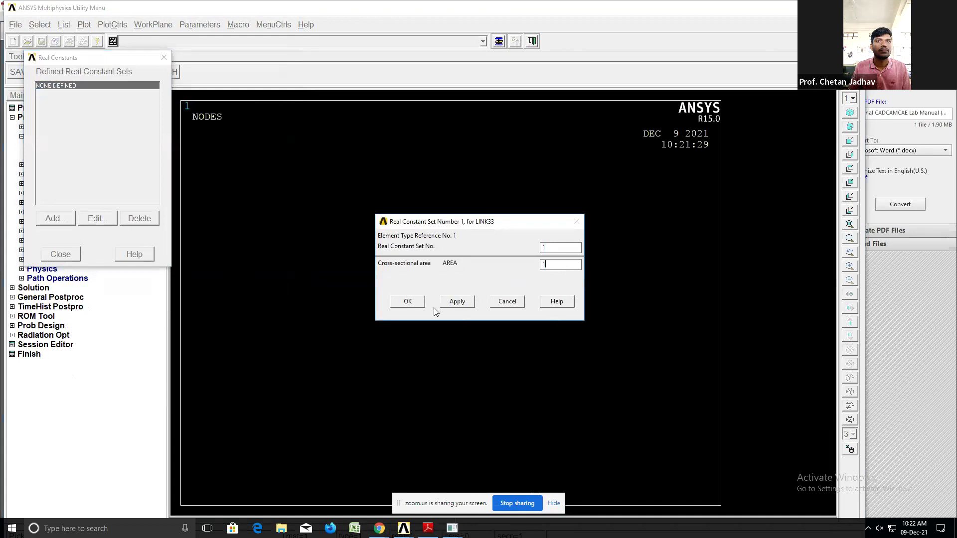
pyautogui.click(418, 302)
pyautogui.click(62, 254)
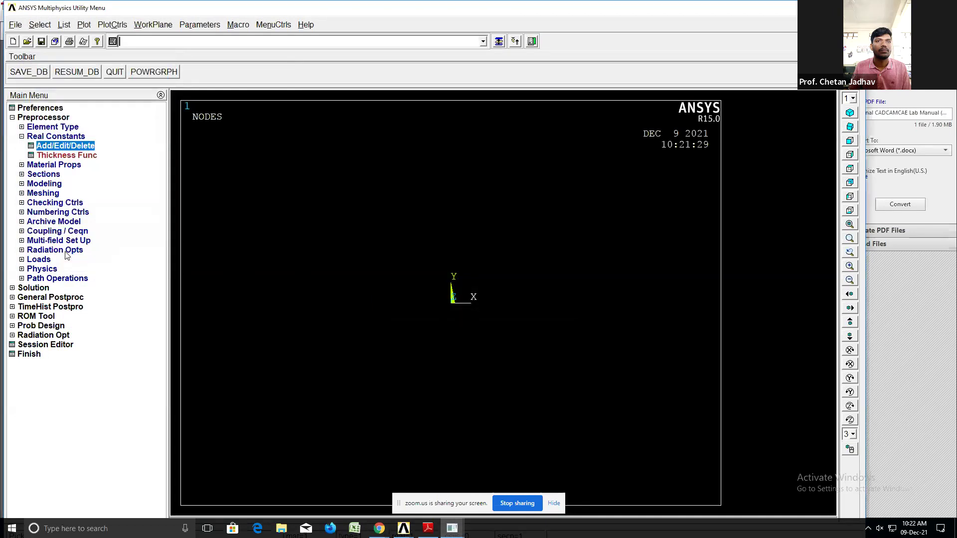
# - Define material 1 with isotropic thermal conductivity KXX = 0.5, discarding the orthotropic entry
pyautogui.click(48, 165)
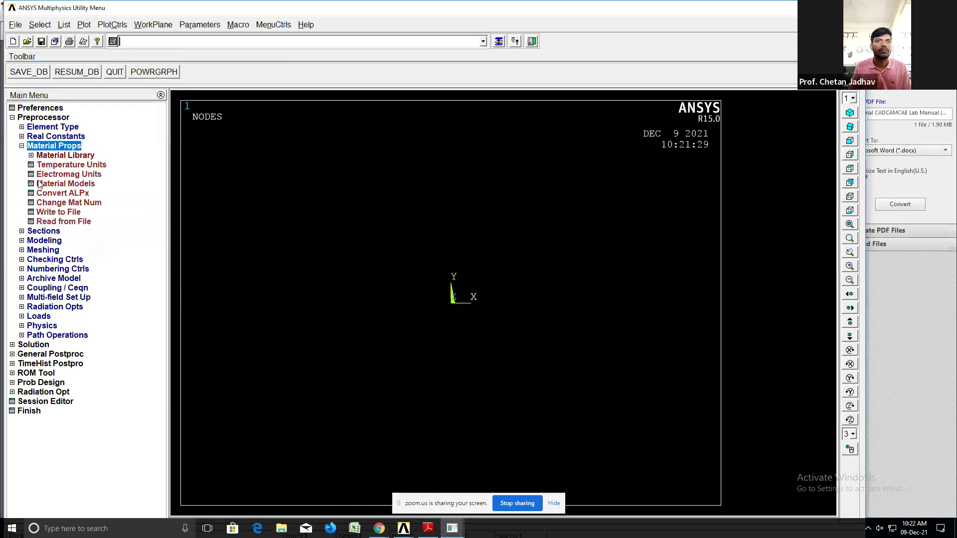
pyautogui.doubleClick(65, 183)
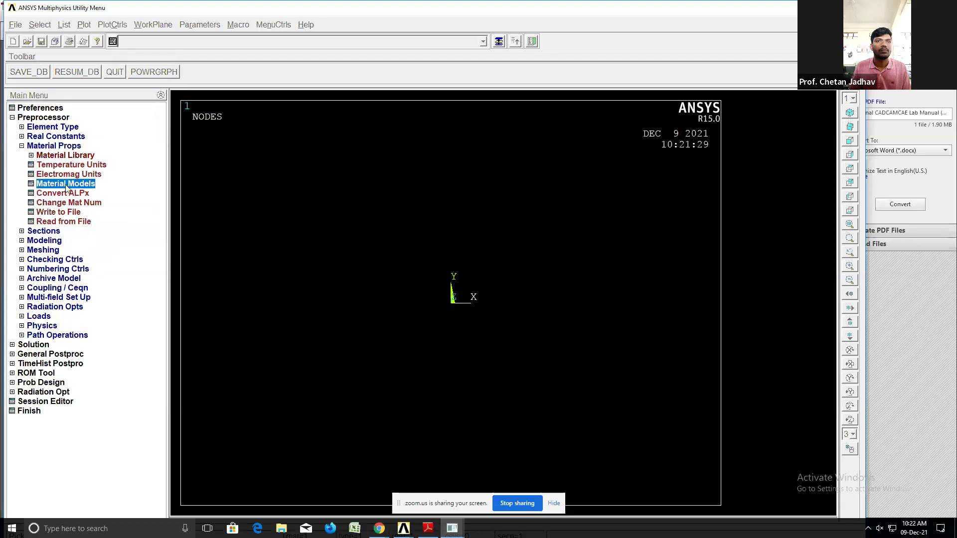
pyautogui.doubleClick(503, 248)
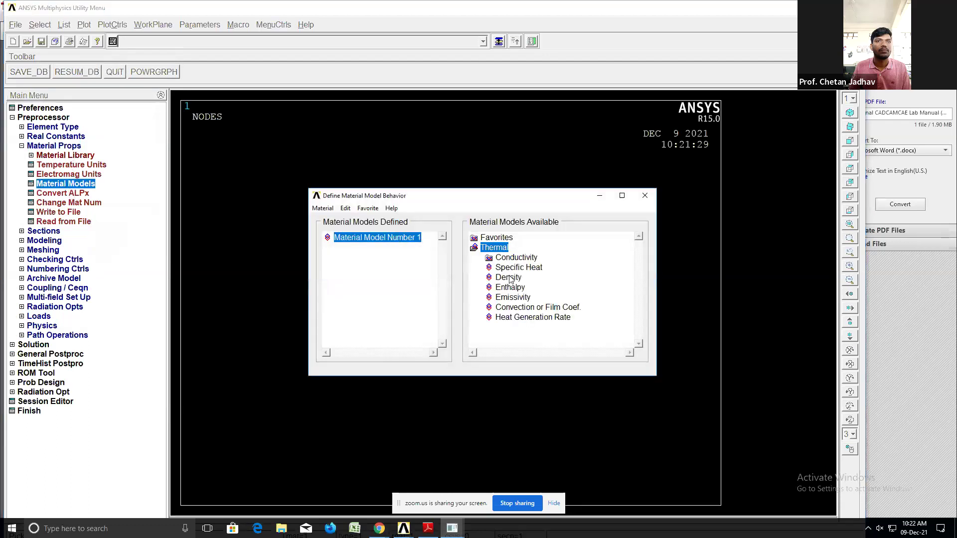
pyautogui.doubleClick(516, 257)
pyautogui.doubleClick(521, 277)
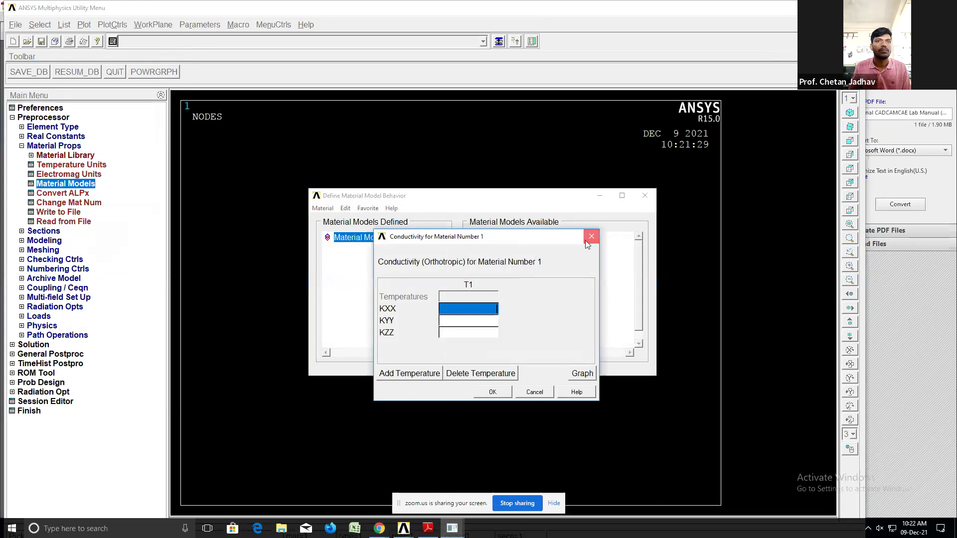
pyautogui.click(590, 237)
pyautogui.doubleClick(521, 268)
pyautogui.click(449, 320)
pyautogui.write('0.51')
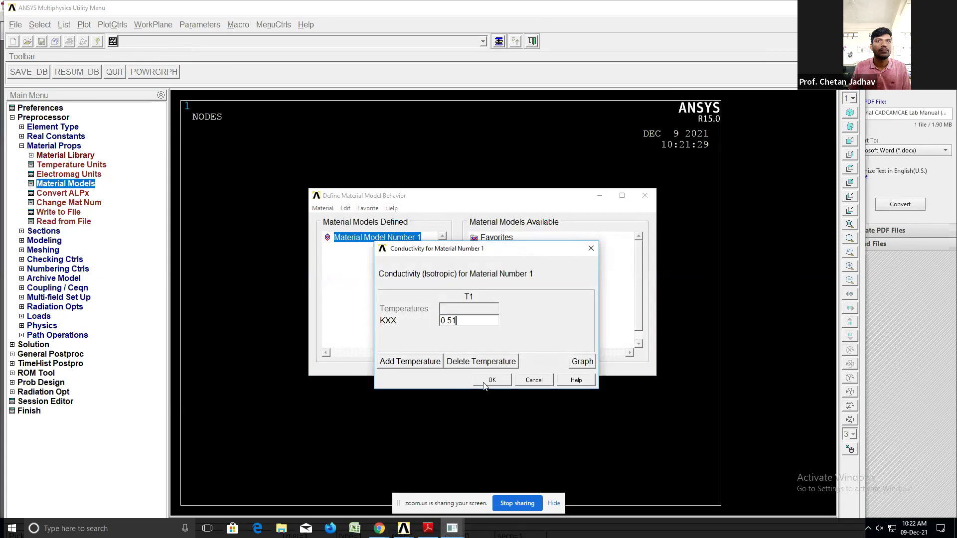
pyautogui.click(491, 380)
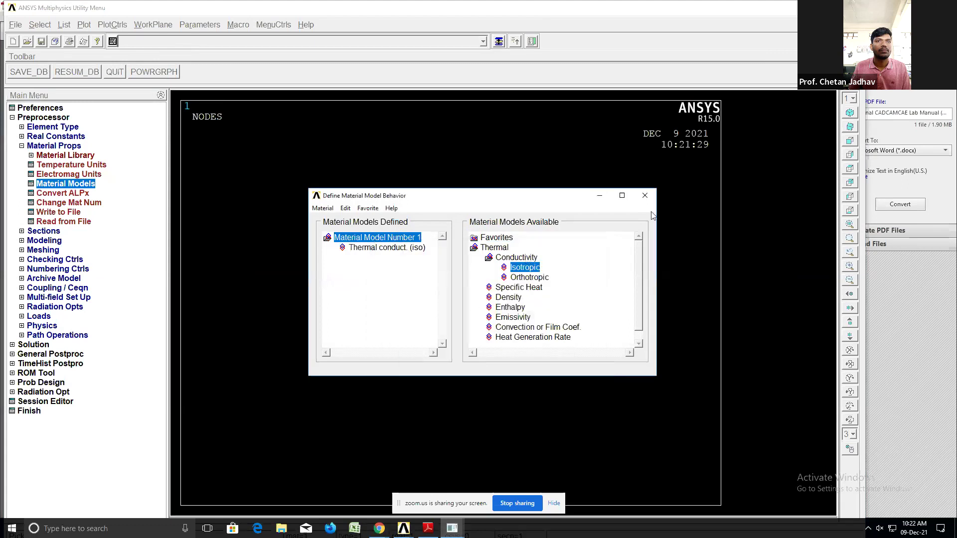
pyautogui.click(644, 195)
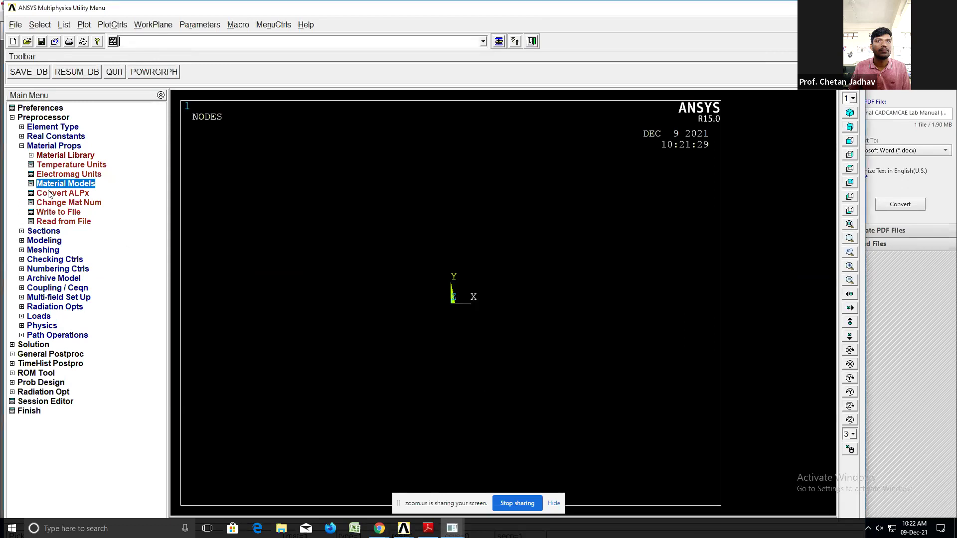
# - Create node 1 at the origin and node 2 at X = 0.22 in the active coordinate system
pyautogui.click(44, 241)
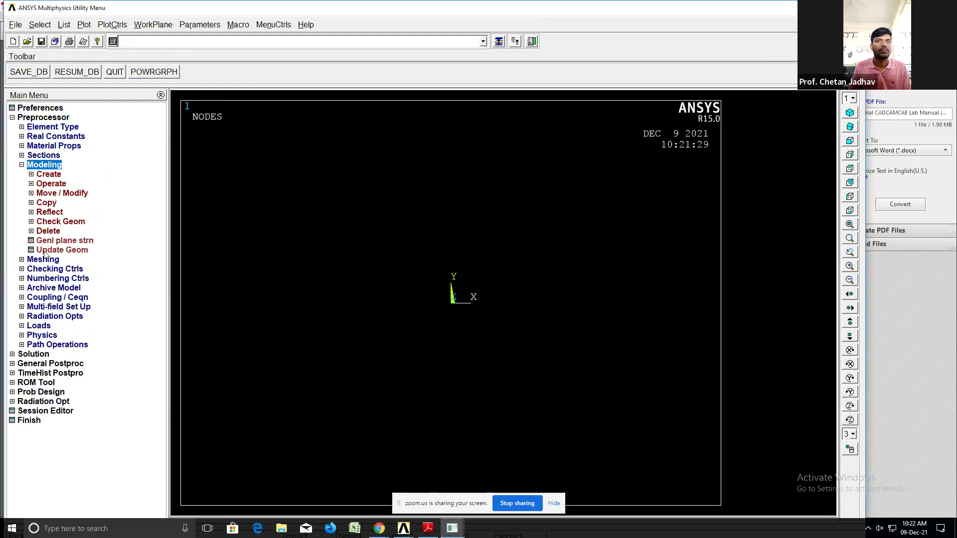
pyautogui.click(49, 174)
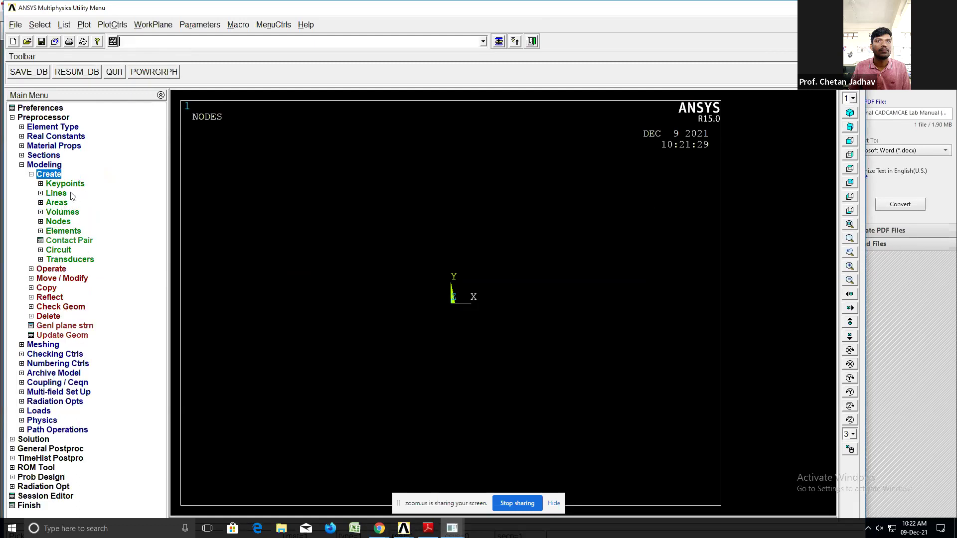
pyautogui.click(60, 224)
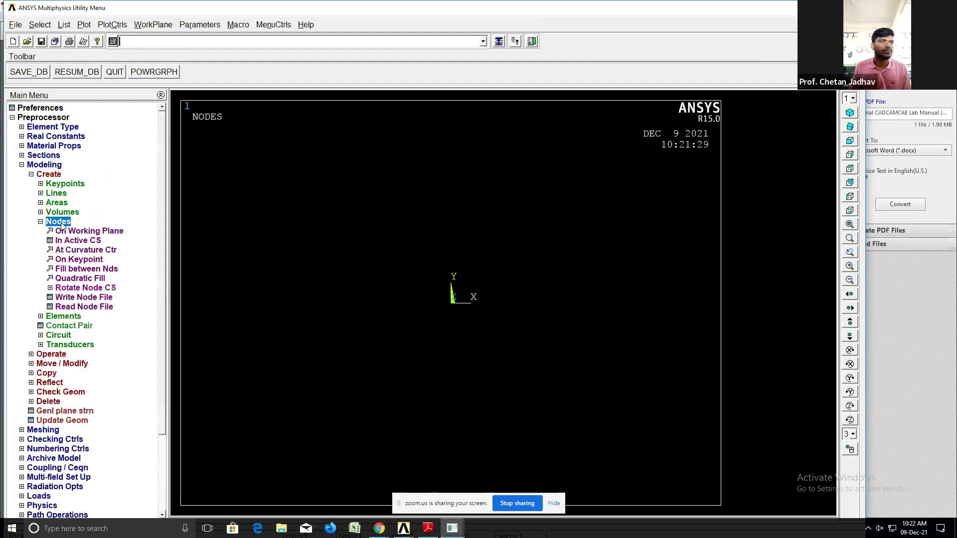
pyautogui.click(86, 241)
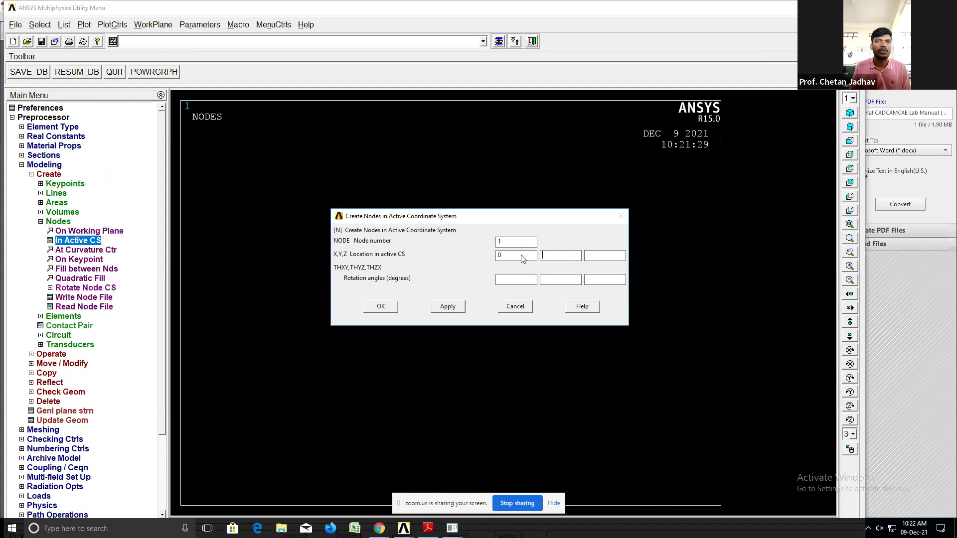
pyautogui.write('0')
pyautogui.click(448, 306)
pyautogui.click(381, 306)
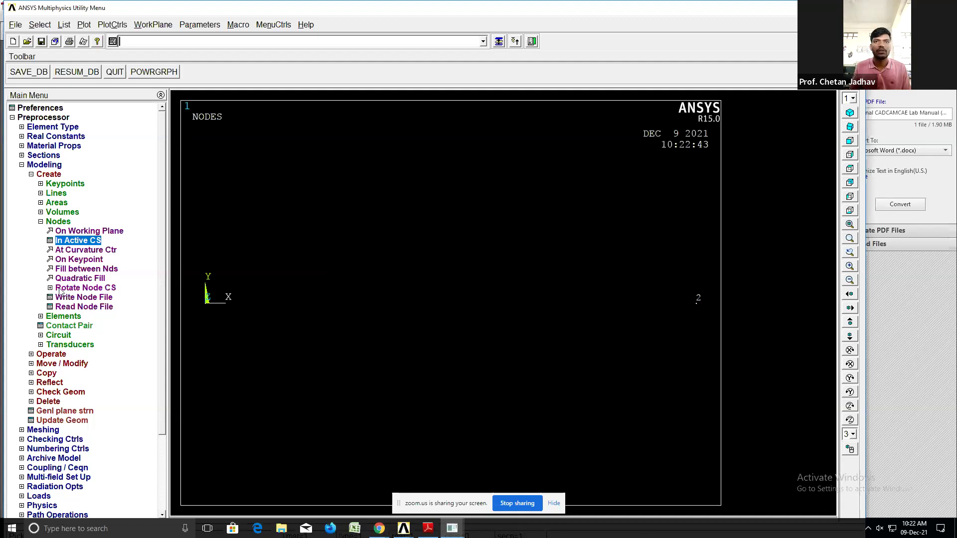
pyautogui.click(62, 316)
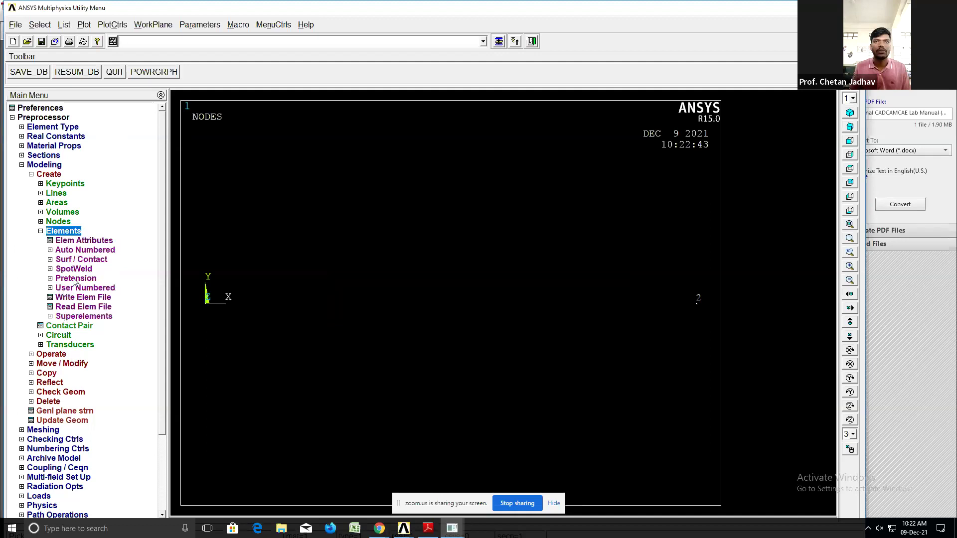
# - Set element attributes to LINK33, material 1, real set 1, then create the element joining nodes 1 and 2
pyautogui.click(86, 251)
pyautogui.click(82, 241)
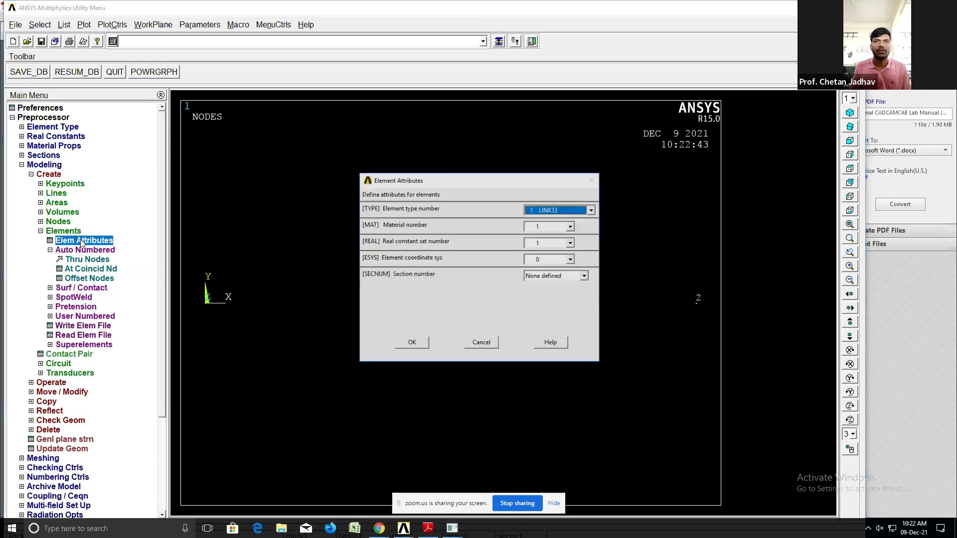
pyautogui.click(411, 343)
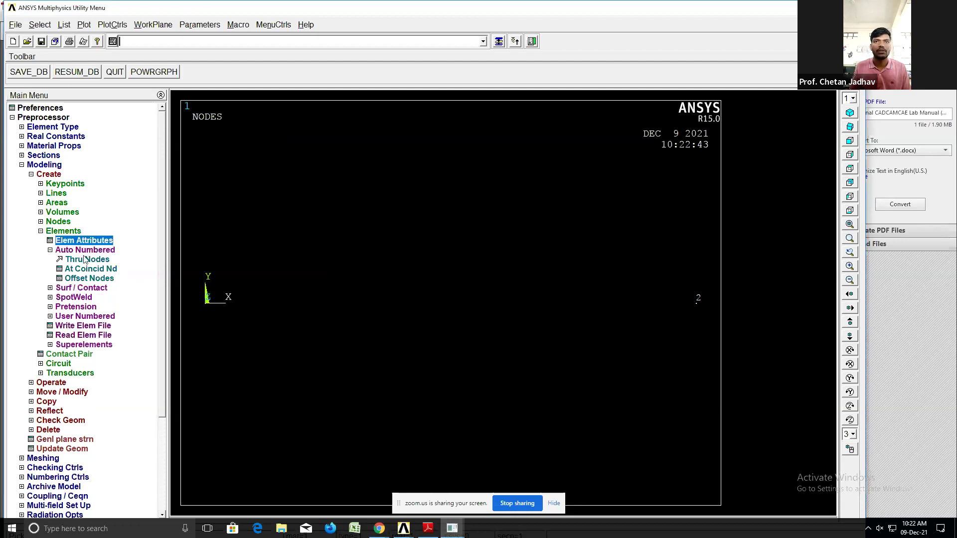
pyautogui.click(85, 260)
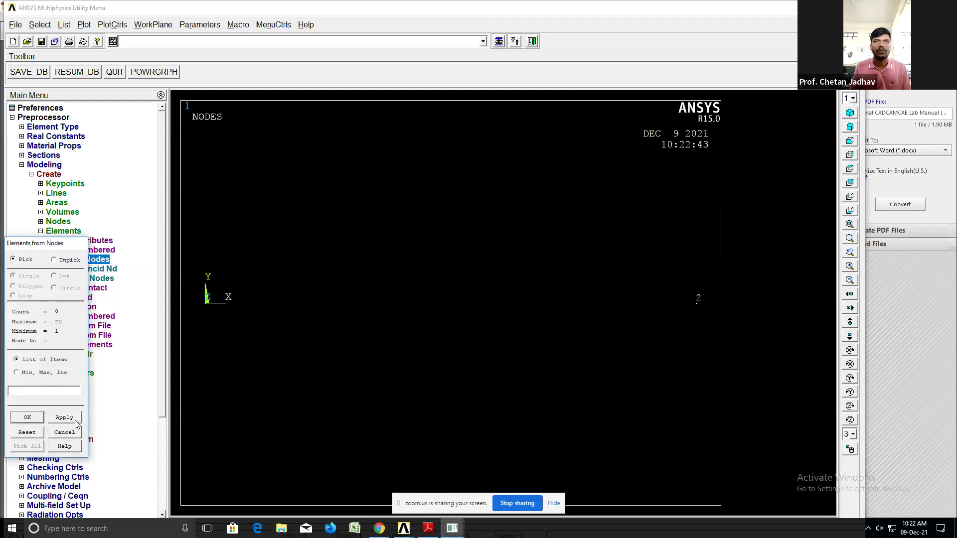
pyautogui.click(204, 301)
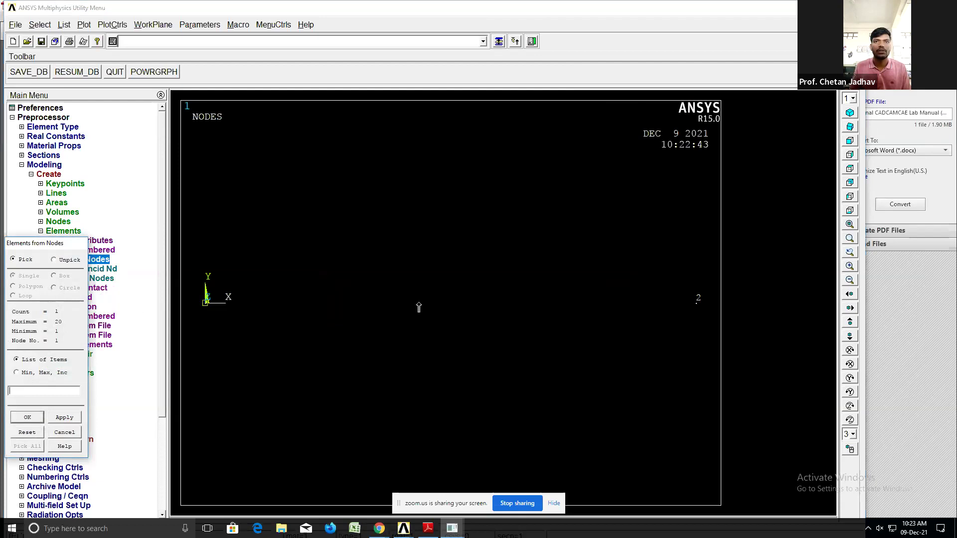
pyautogui.click(696, 302)
pyautogui.click(27, 417)
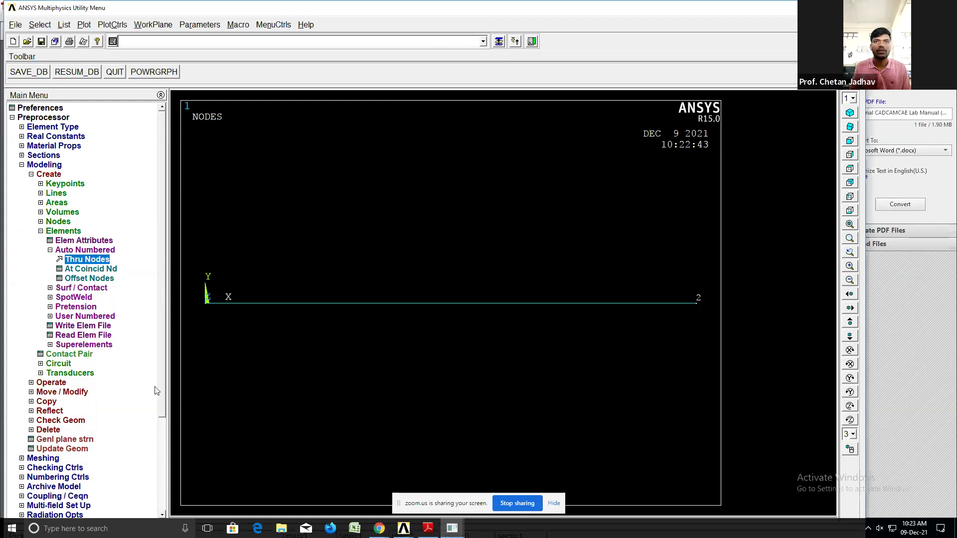
# - Start applying a thermal temperature load on nodes, after dismissing the missing-areas error
pyautogui.moveTo(164, 370); pyautogui.dragTo(163, 447)
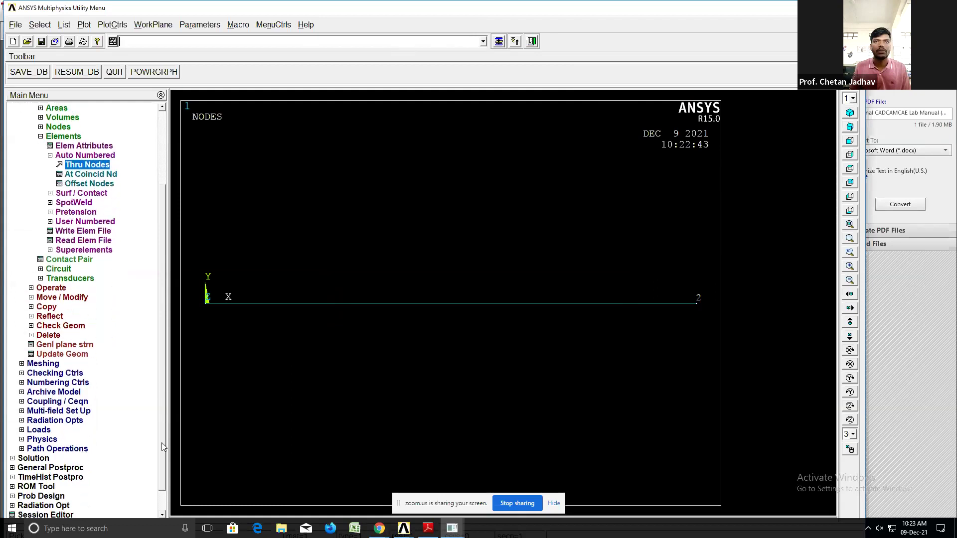
pyautogui.click(33, 429)
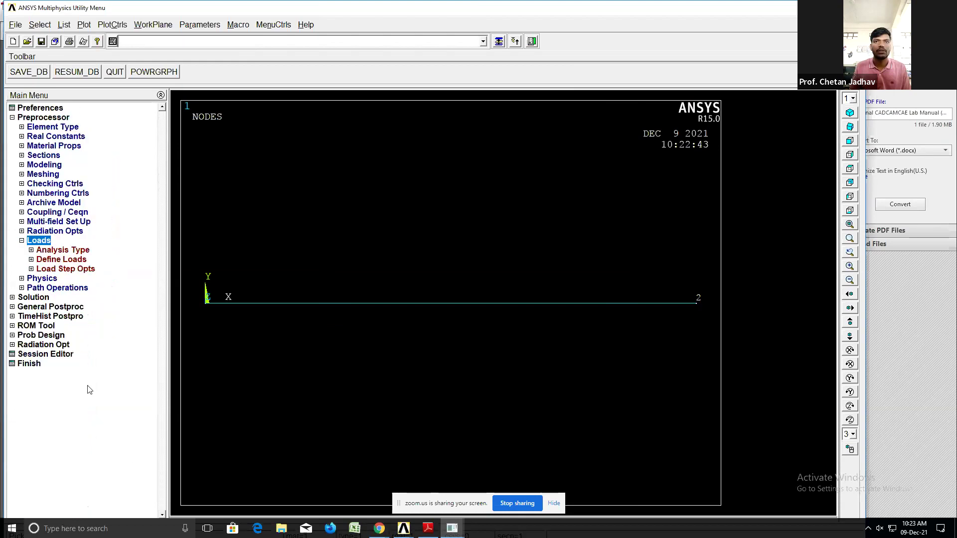
pyautogui.click(64, 260)
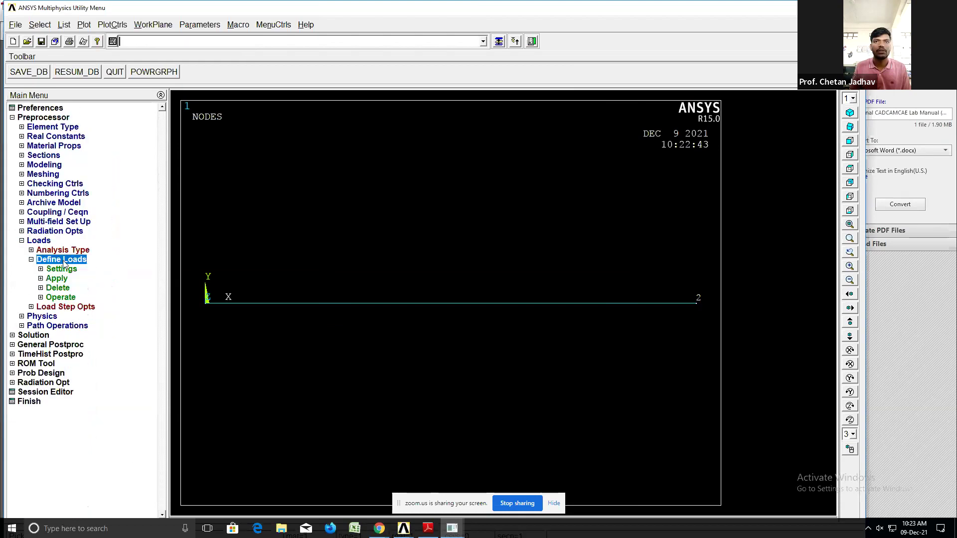
pyautogui.click(58, 279)
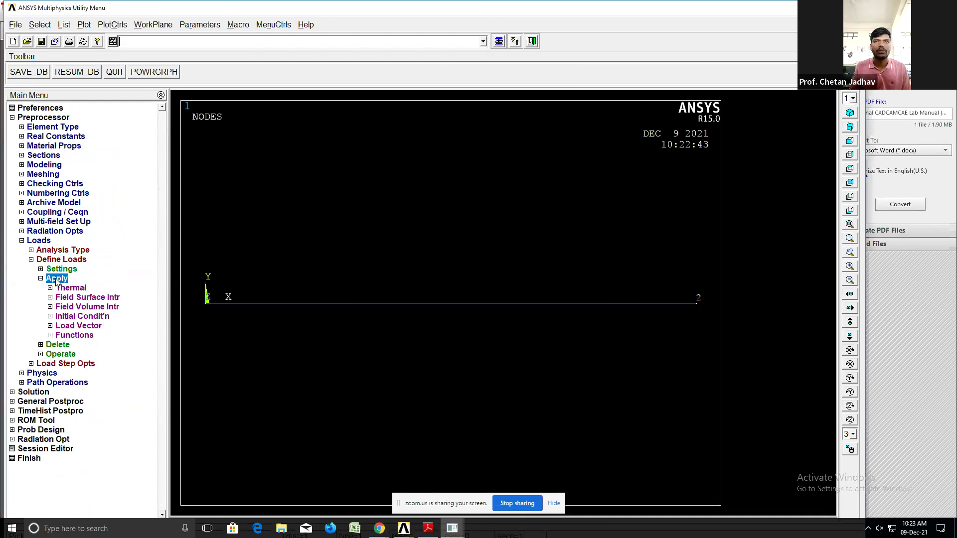
pyautogui.click(72, 289)
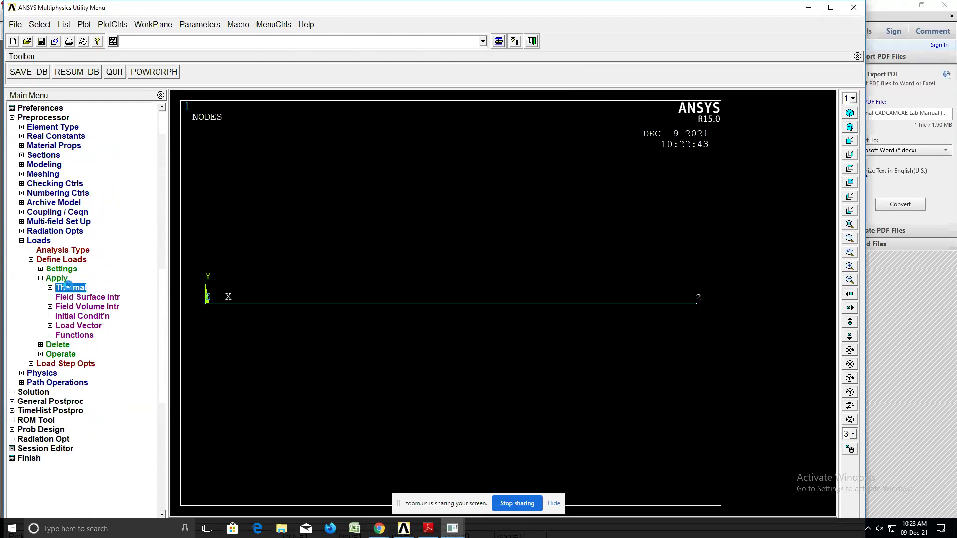
pyautogui.click(88, 299)
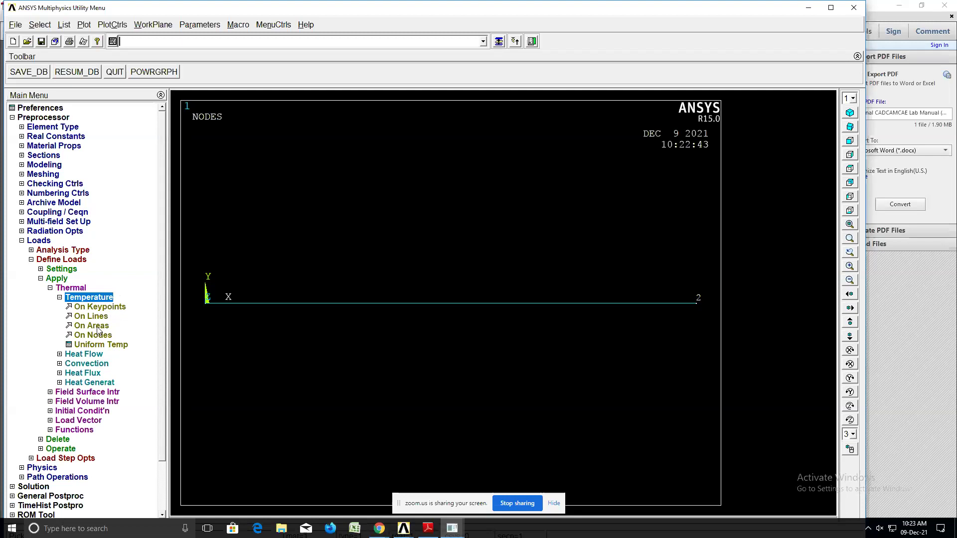
pyautogui.click(98, 327)
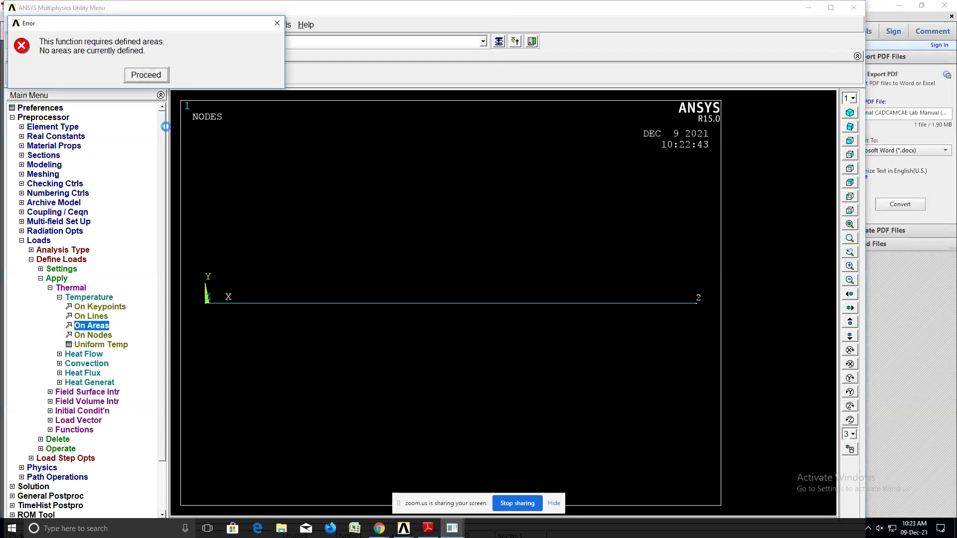
pyautogui.press('Return')
pyautogui.click(93, 335)
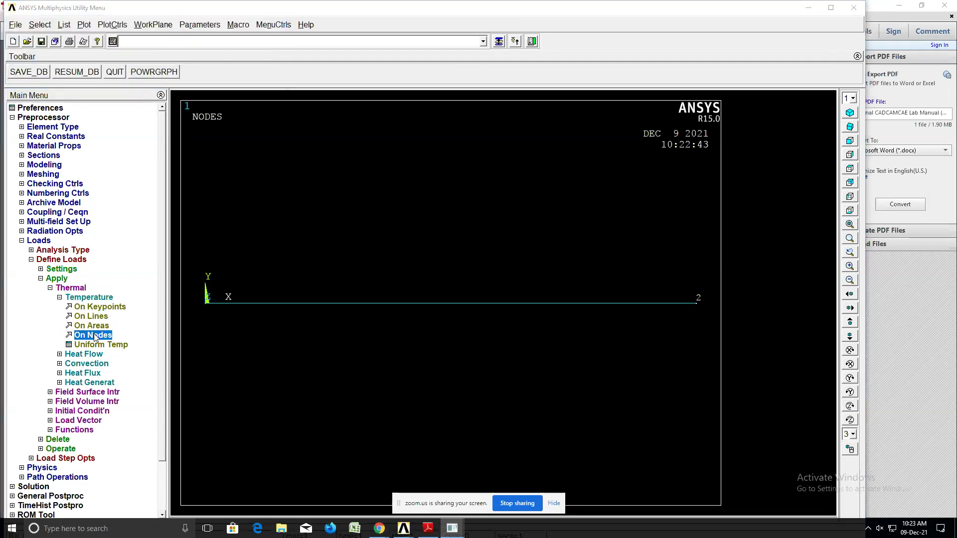
# - Constrain node 1's TEMP degree of freedom to a temperature of 60
pyautogui.click(206, 302)
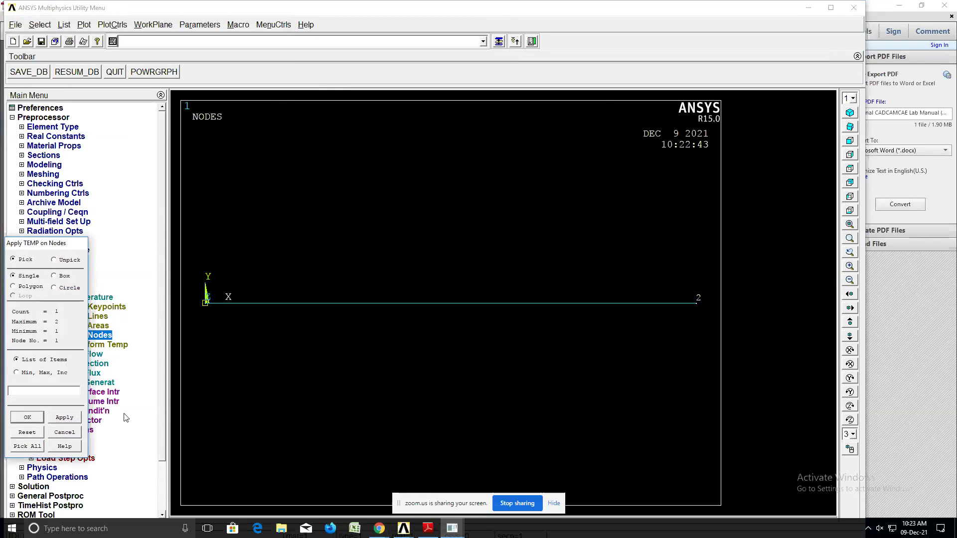
pyautogui.click(77, 419)
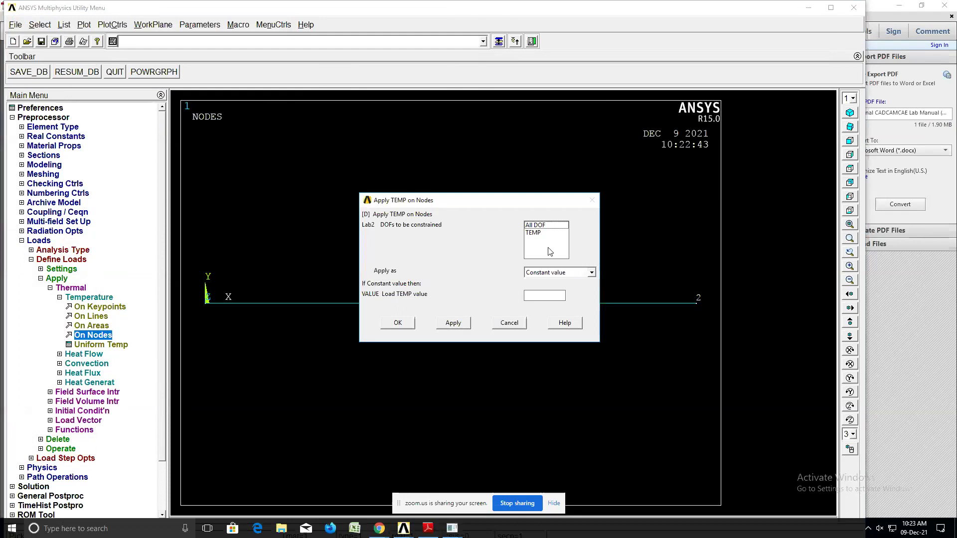
pyautogui.click(548, 298)
pyautogui.click(539, 233)
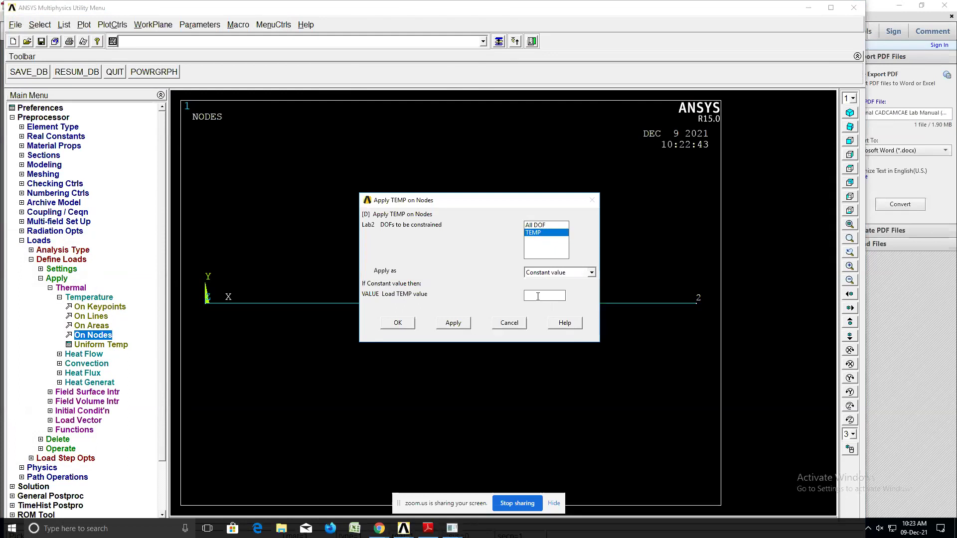
pyautogui.write('60')
pyautogui.click(452, 323)
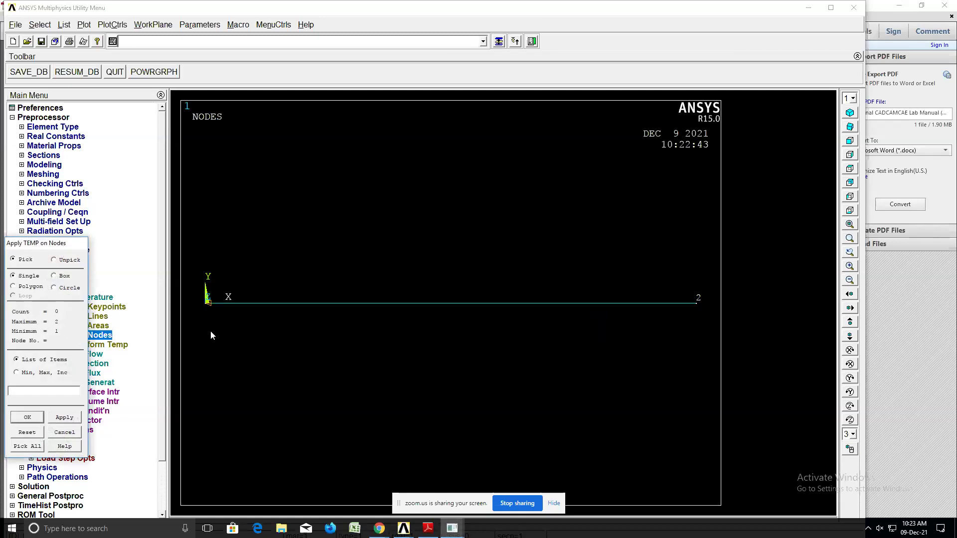
# - Pick node 2 for its temperature, then switch to the Zoom lecture window in Chrome
pyautogui.click(696, 302)
pyautogui.click(380, 528)
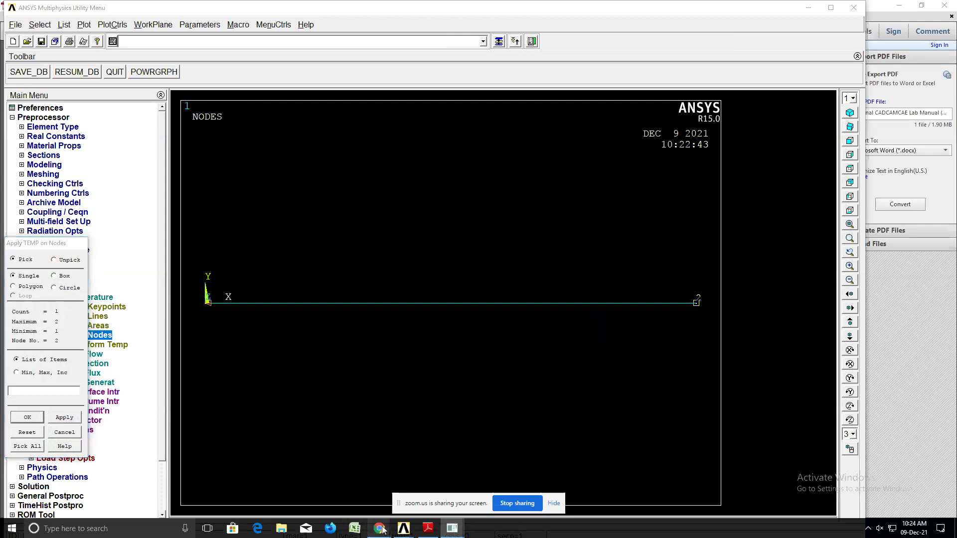
pyautogui.click(342, 481)
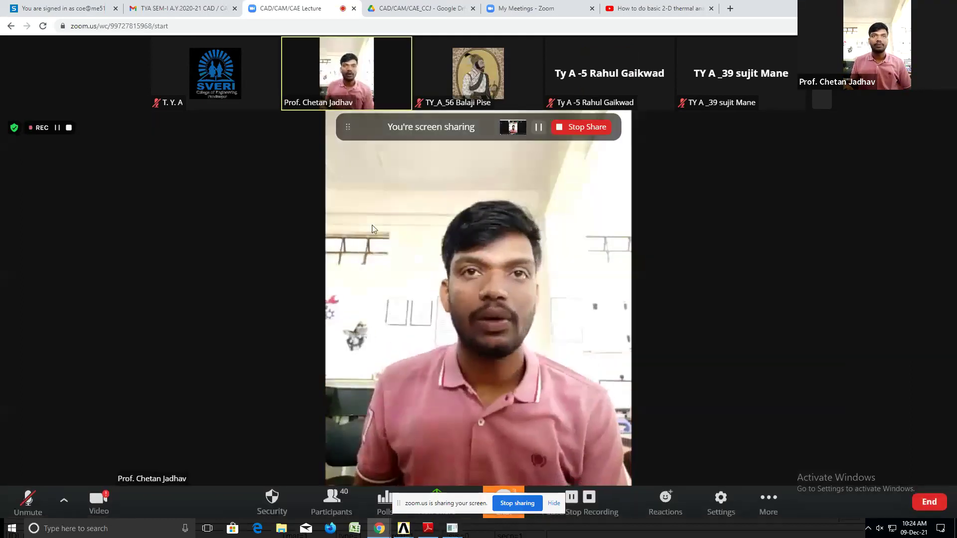
# - Pin the host's video tile in Zoom and return to the ANSYS window
pyautogui.click(403, 47)
pyautogui.click(369, 110)
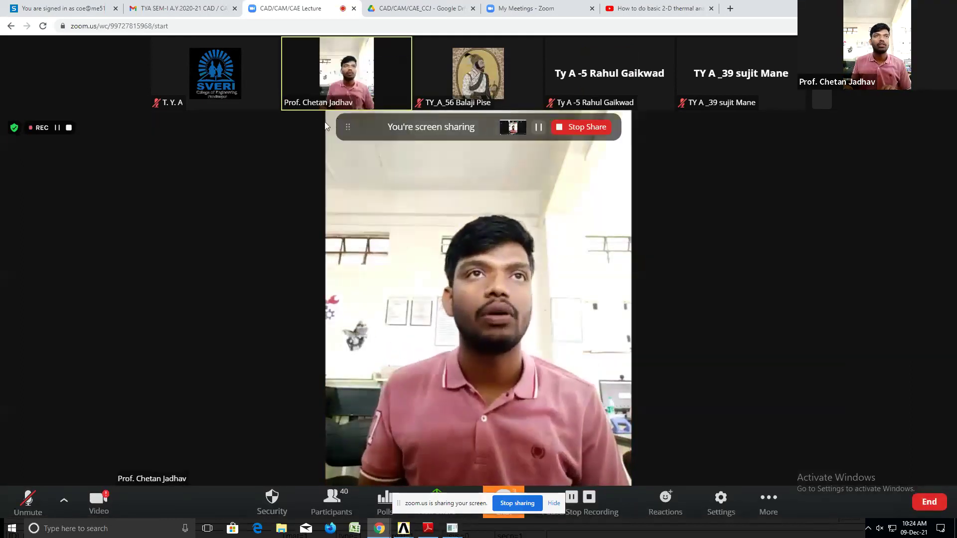
pyautogui.click(402, 47)
pyautogui.click(342, 107)
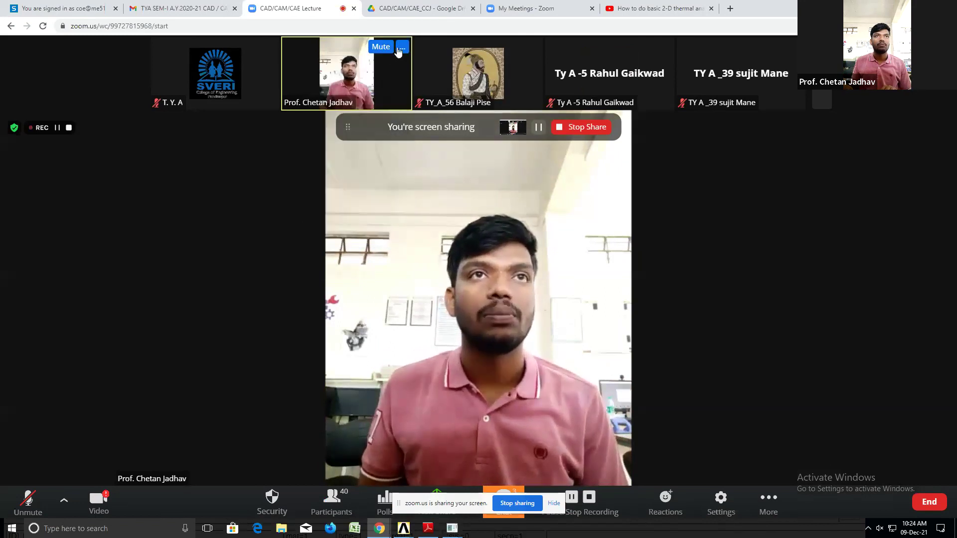
pyautogui.click(402, 47)
pyautogui.click(326, 124)
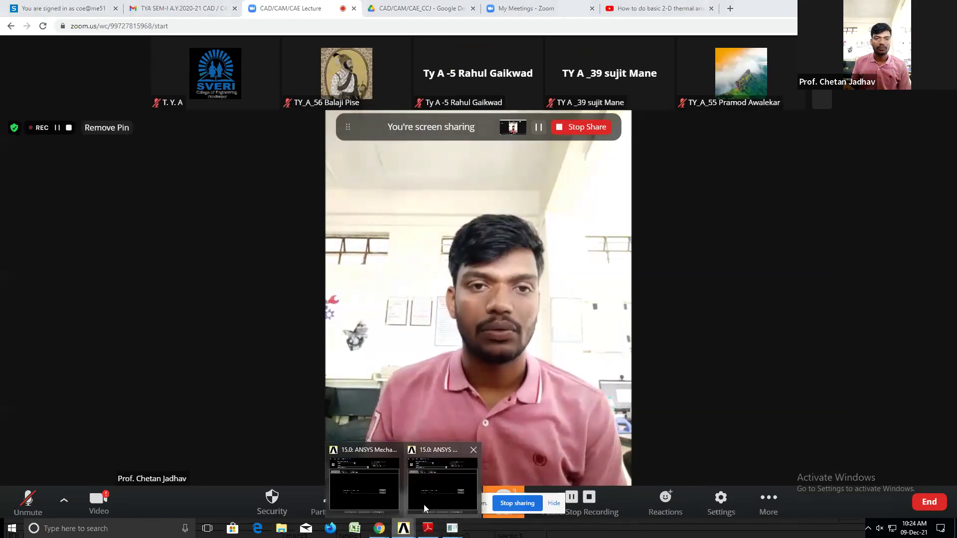
pyautogui.moveTo(451, 529)
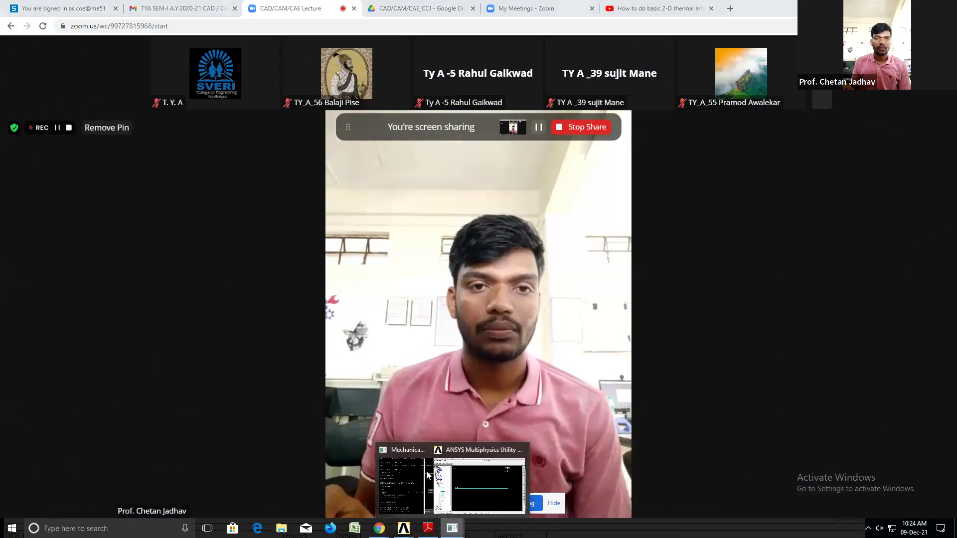
pyautogui.click(399, 478)
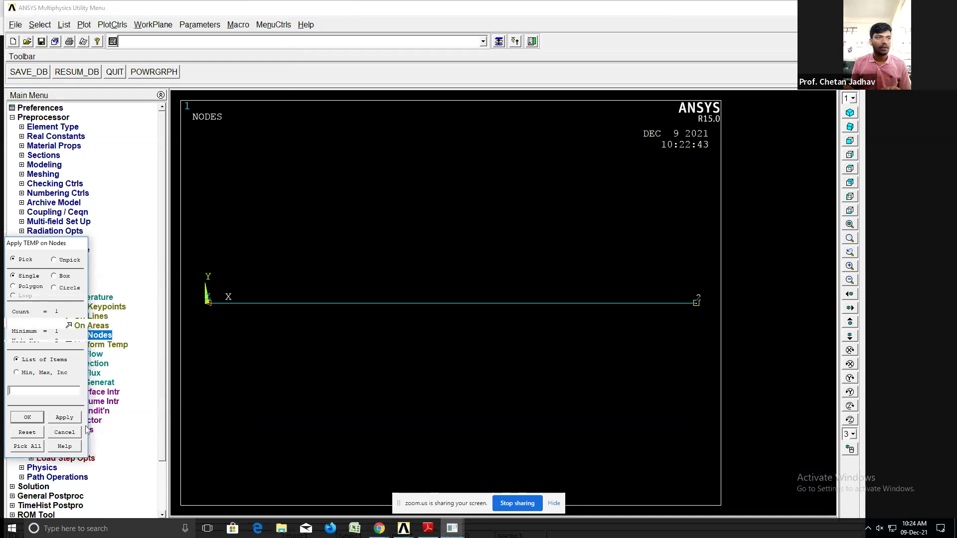
# - Apply a fixed temperature of 35 to node 2
pyautogui.click(64, 418)
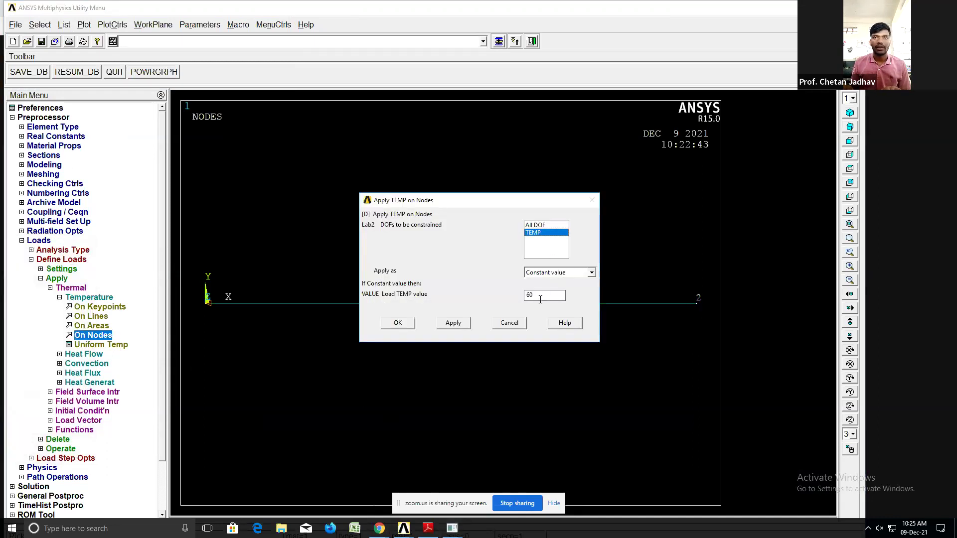
pyautogui.write('35')
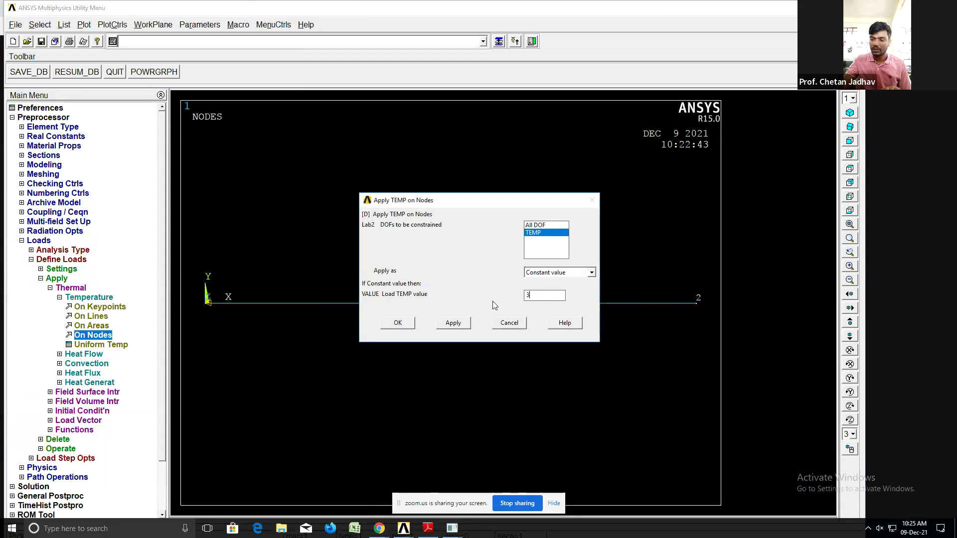
pyautogui.click(407, 326)
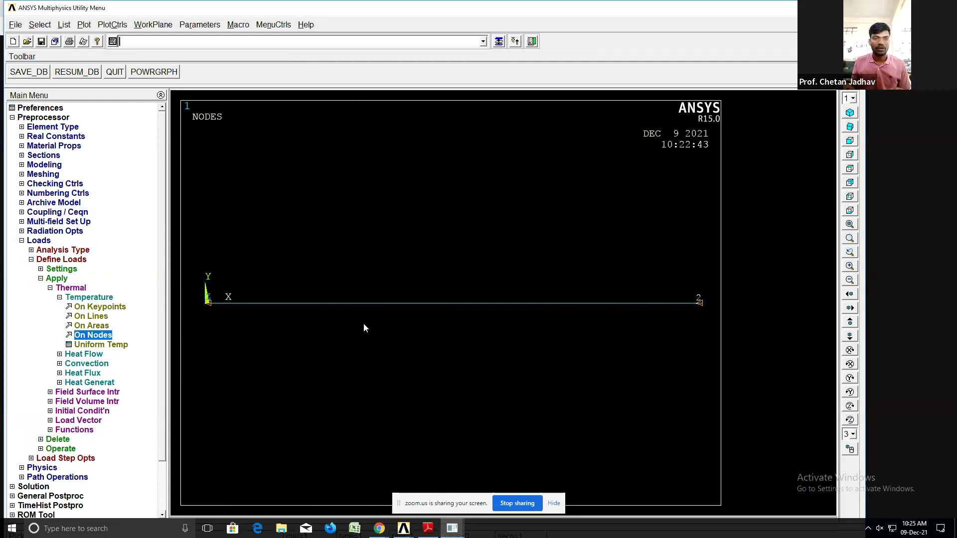
# - Check the Zoom meeting in the browser, then return to ANSYS
pyautogui.click(379, 528)
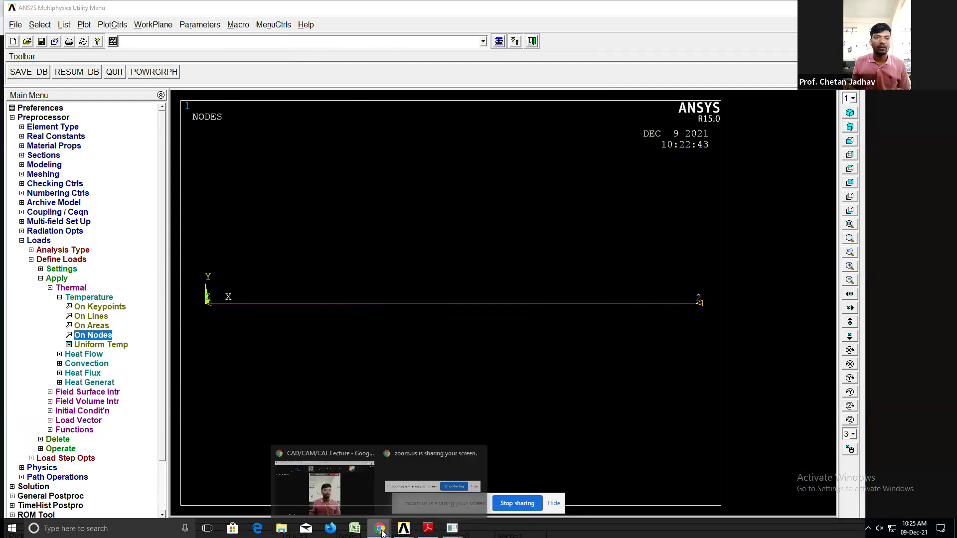
pyautogui.click(319, 494)
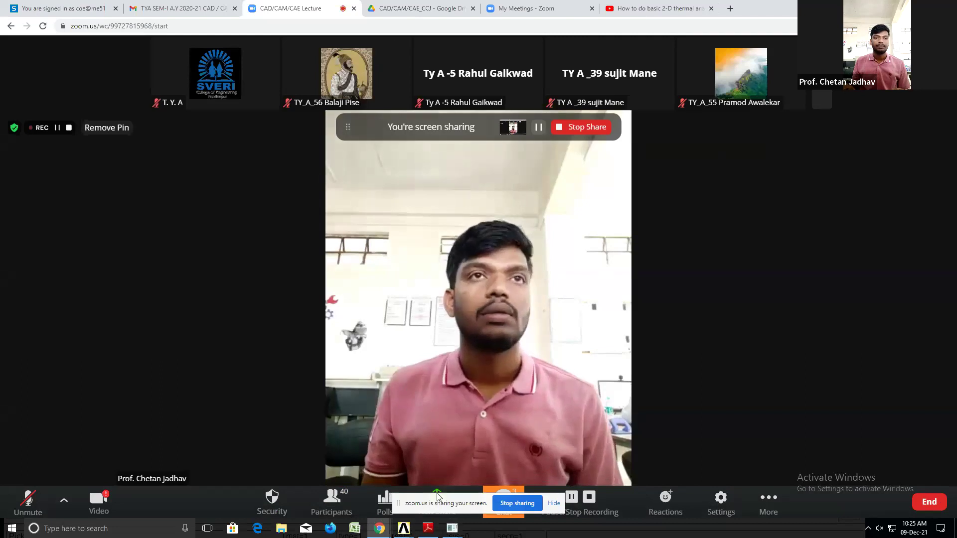
pyautogui.click(427, 533)
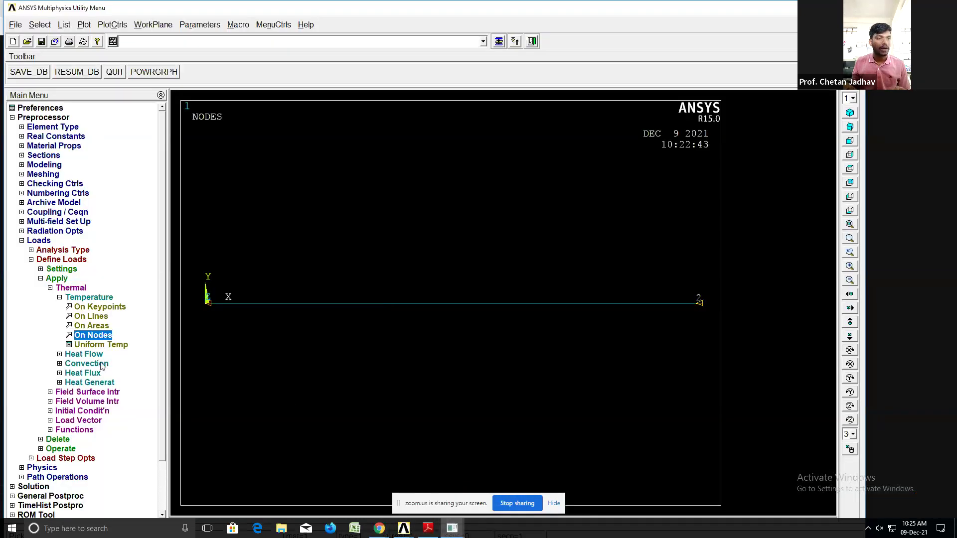
# - Define a new steady-state analysis and choose Solve > Current LS
pyautogui.click(37, 488)
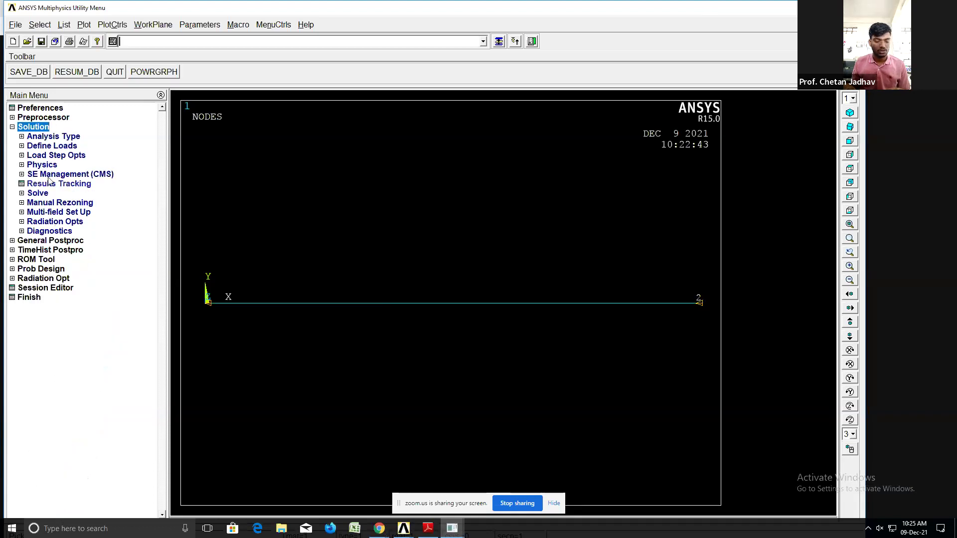
pyautogui.click(62, 138)
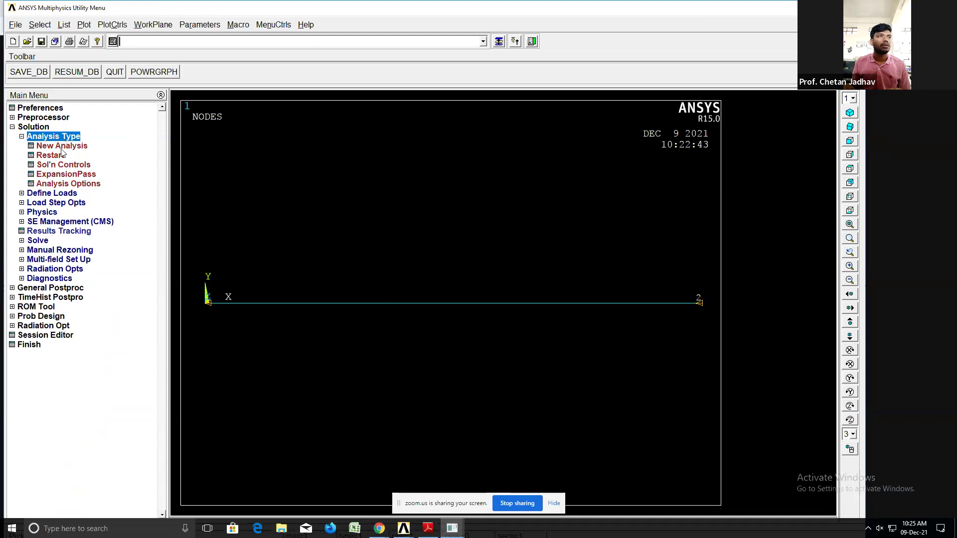
pyautogui.click(62, 146)
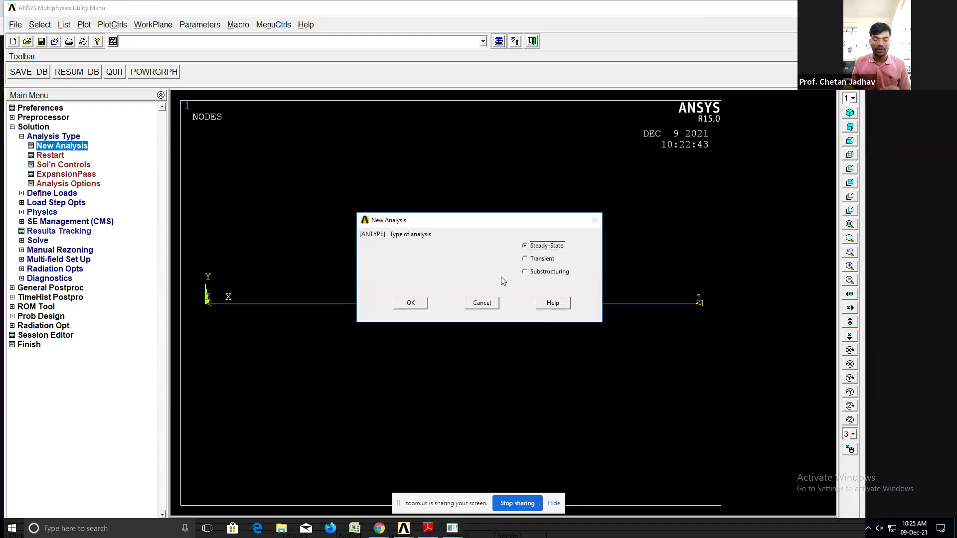
pyautogui.click(409, 303)
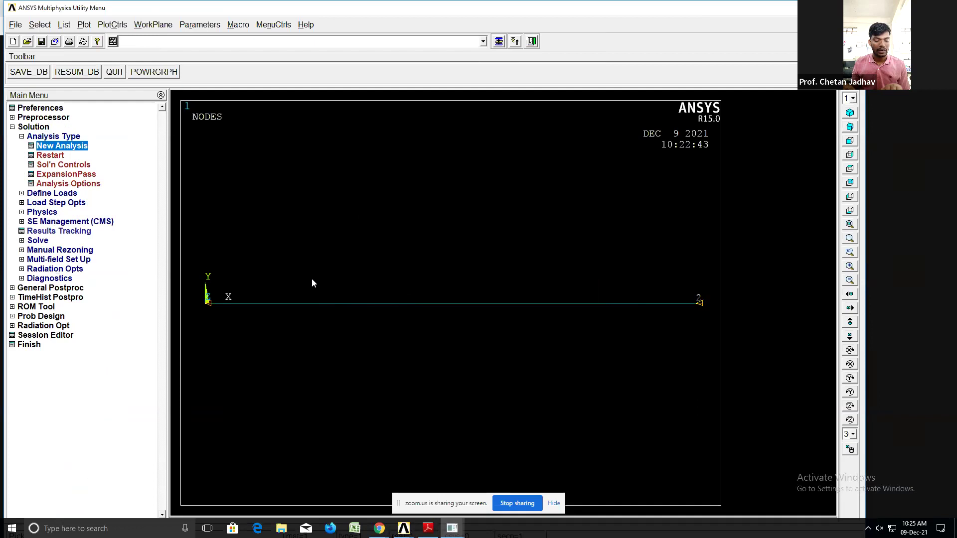
pyautogui.click(36, 241)
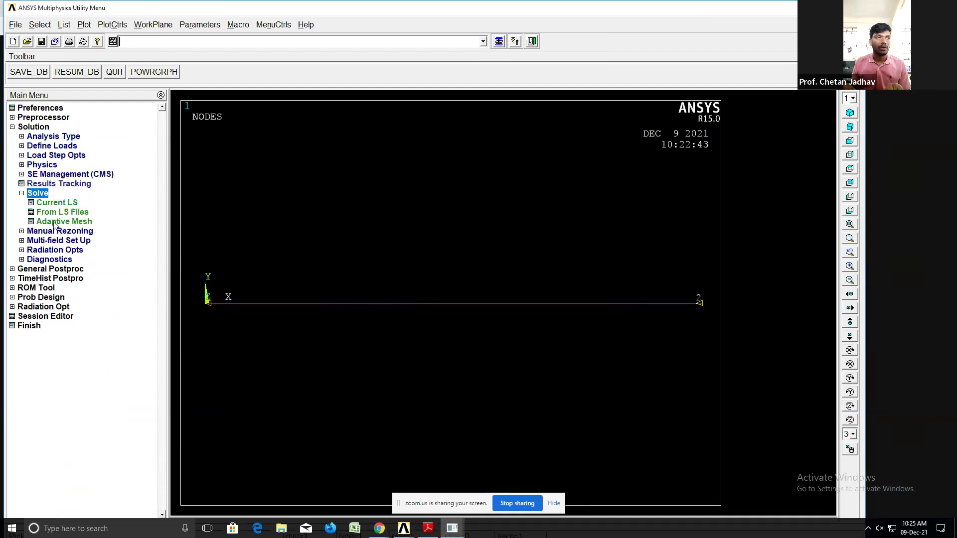
pyautogui.click(57, 203)
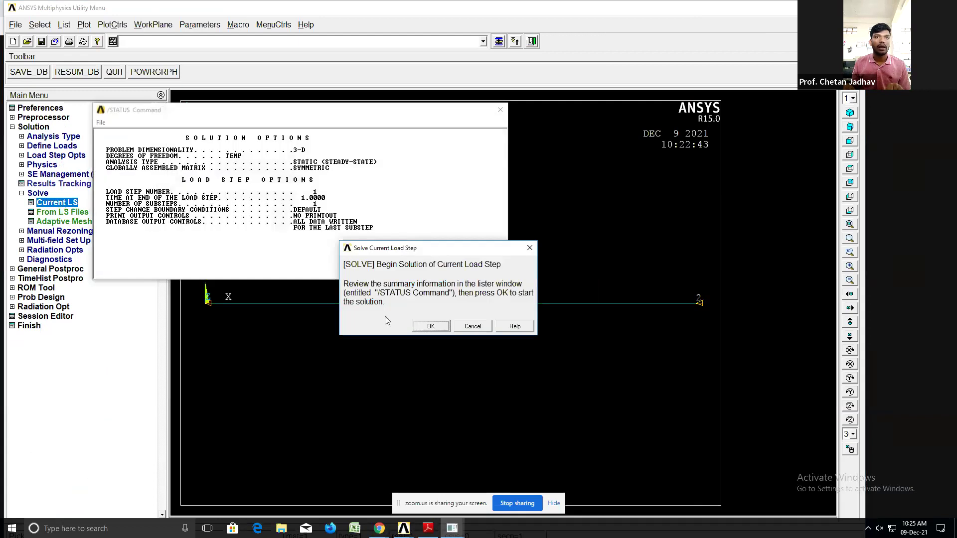
# - Solve the current load step, dismiss 'Solution is done!' and close the /STATUS listing
pyautogui.click(430, 327)
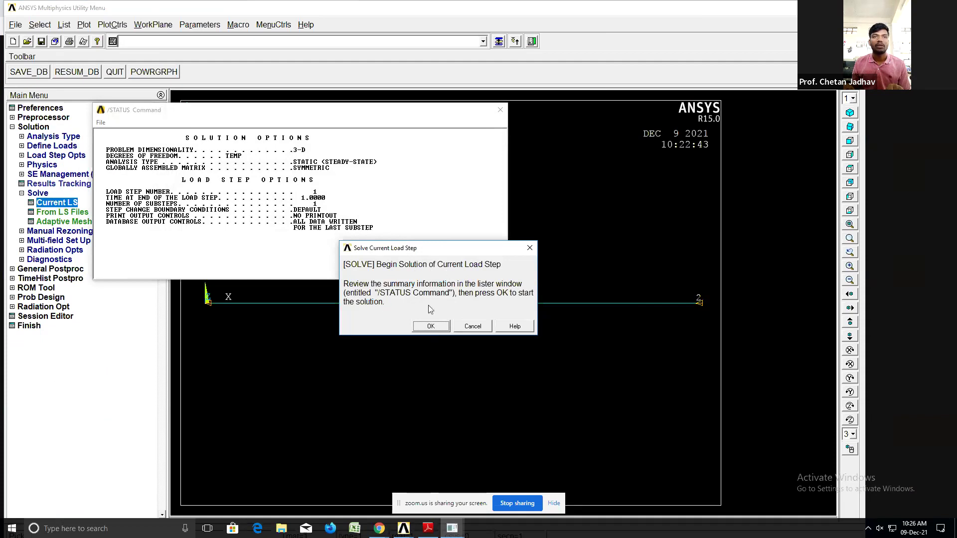
pyautogui.click(431, 329)
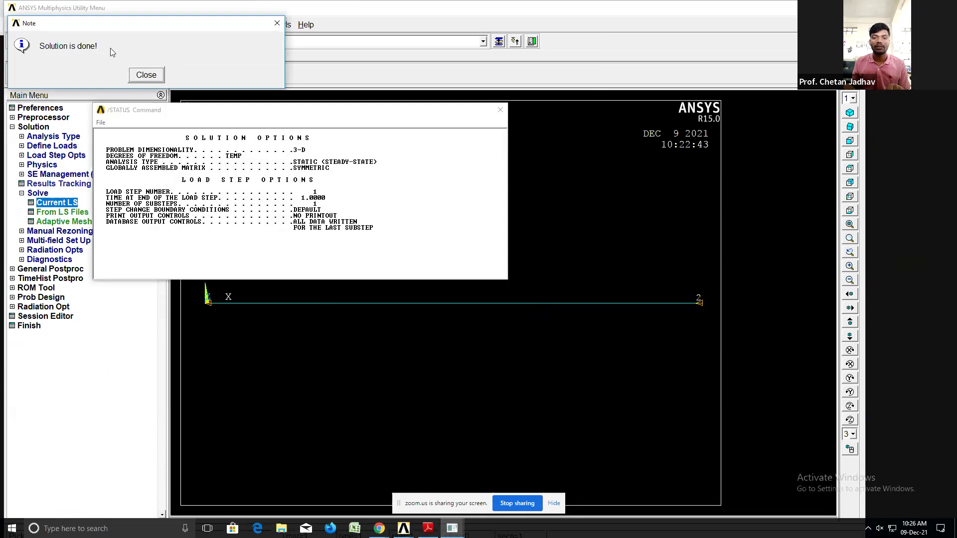
pyautogui.click(143, 76)
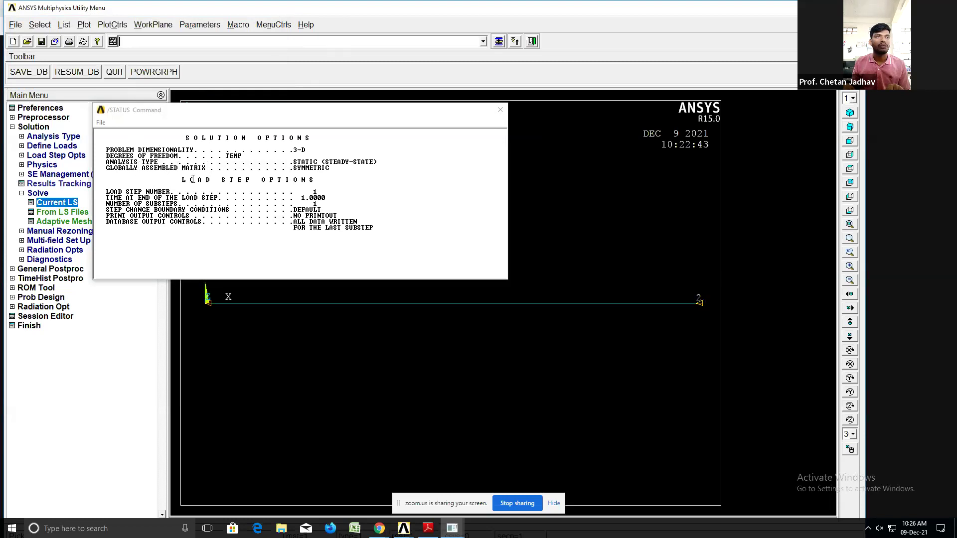
pyautogui.click(126, 191)
pyautogui.moveTo(187, 198)
pyautogui.mouseDown()
pyautogui.moveTo(329, 198)
pyautogui.moveTo(314, 205)
pyautogui.mouseUp()
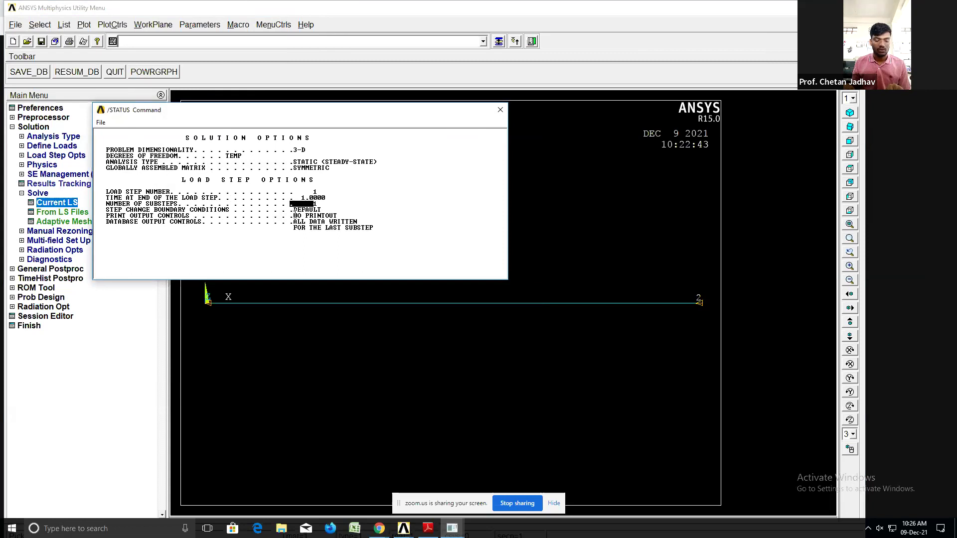
pyautogui.click(500, 111)
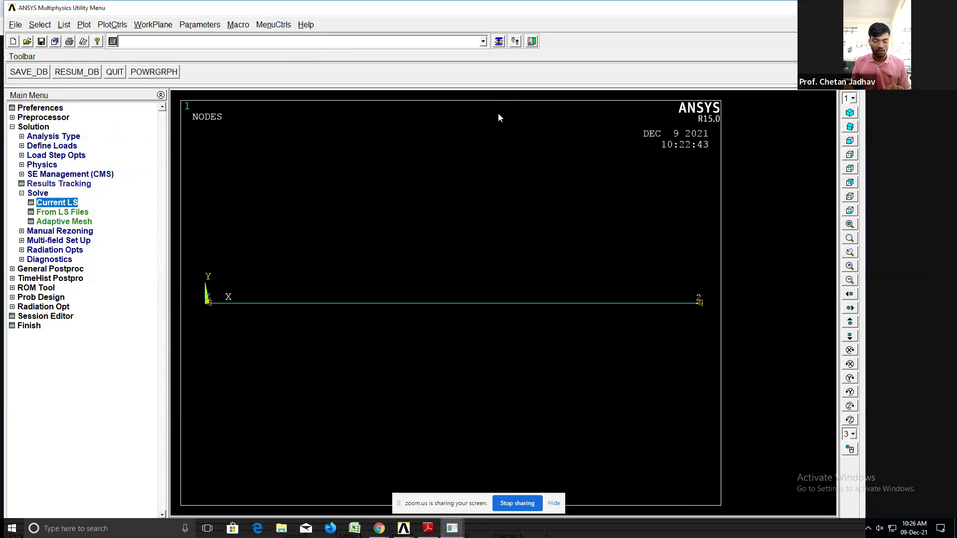
# - Plot a Nodal Solu contour of DOF Solution nodal temperature, ranging 35 to 60
pyautogui.click(36, 271)
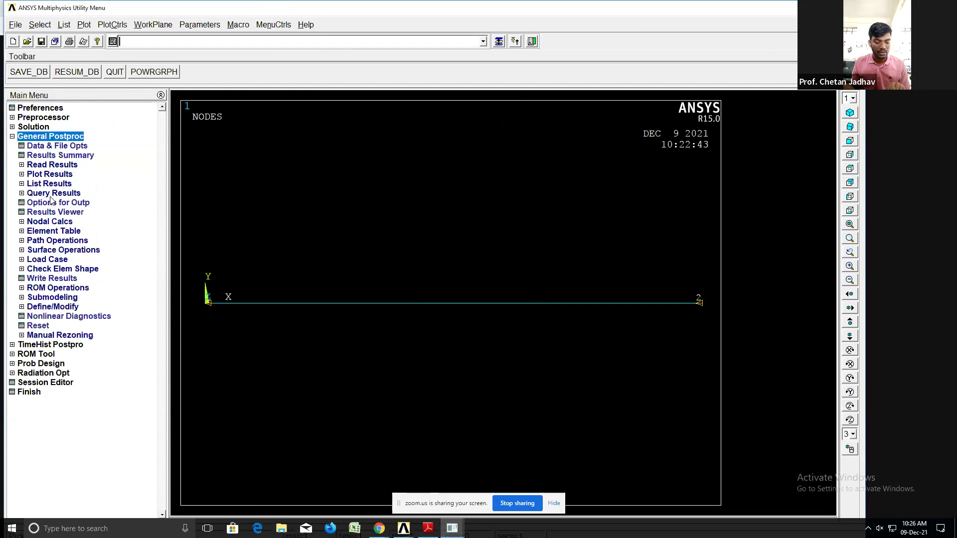
pyautogui.click(59, 174)
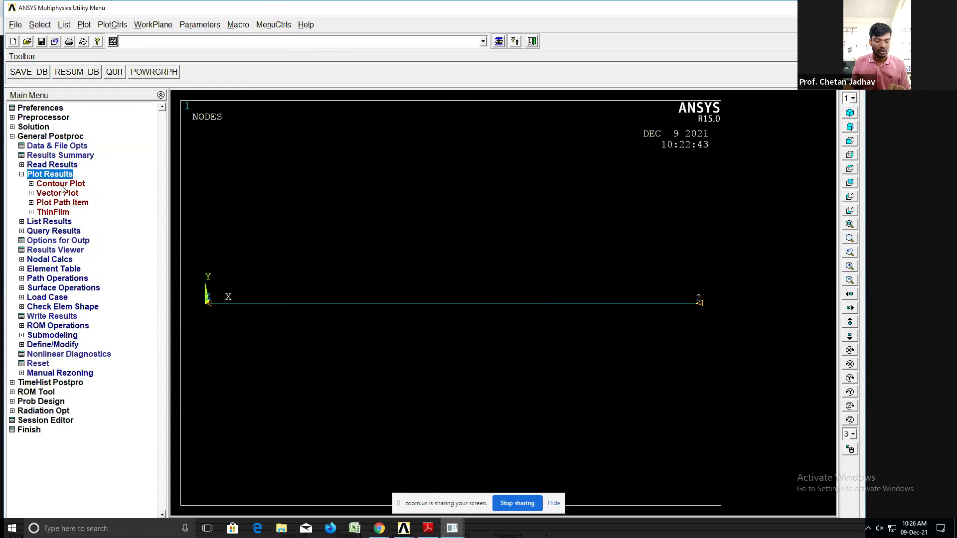
pyautogui.click(60, 184)
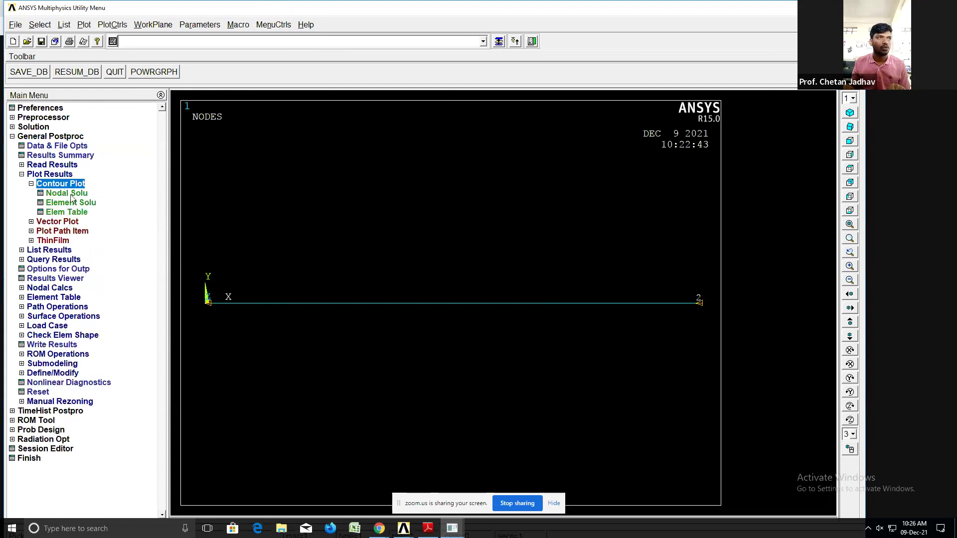
pyautogui.click(70, 193)
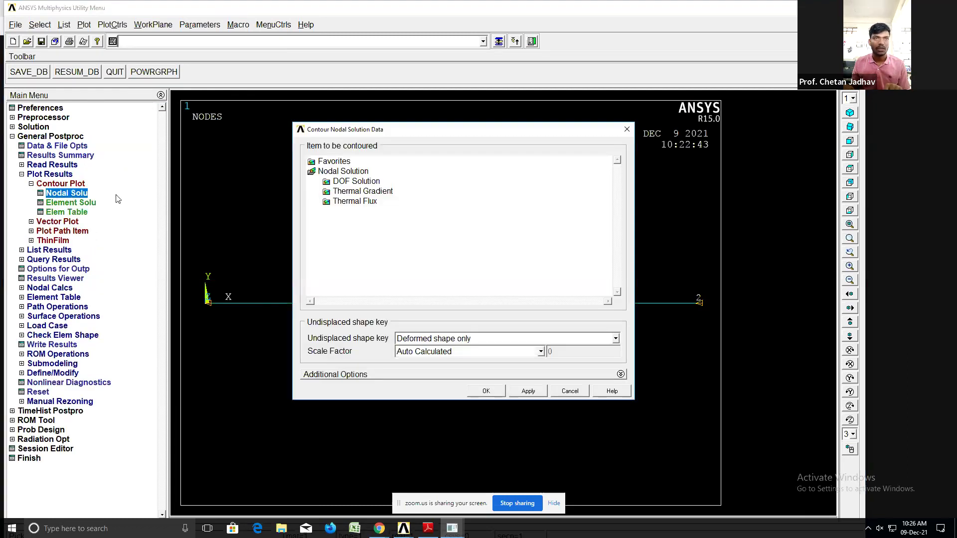
pyautogui.click(353, 181)
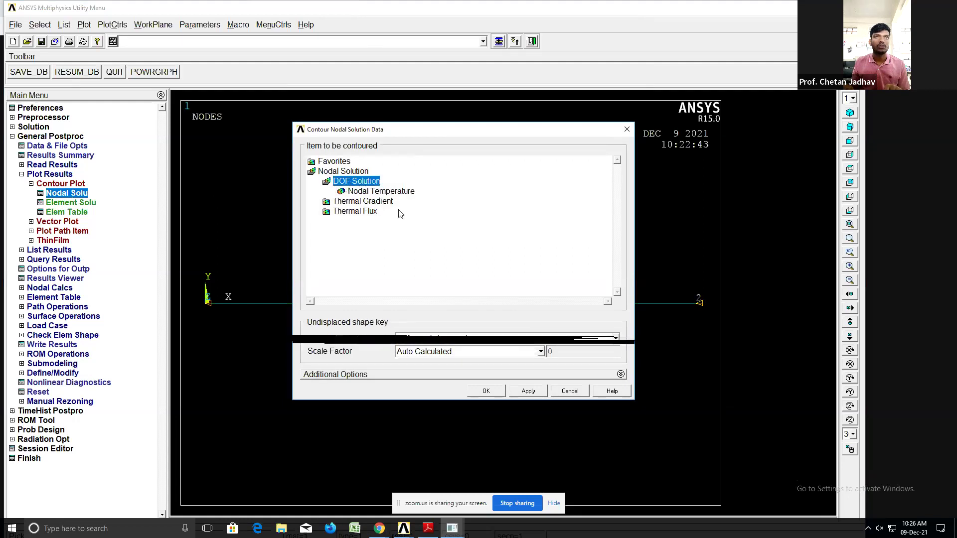
pyautogui.click(389, 192)
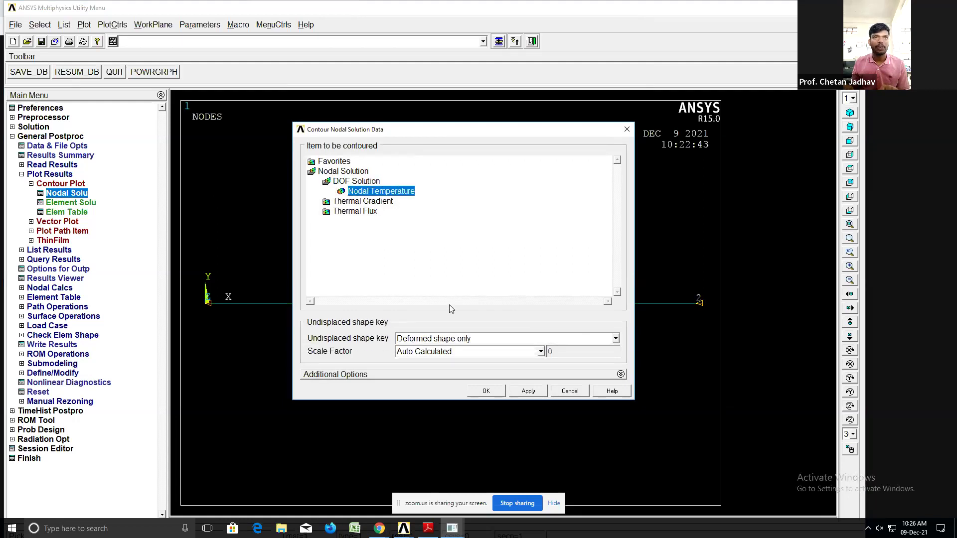
pyautogui.click(487, 391)
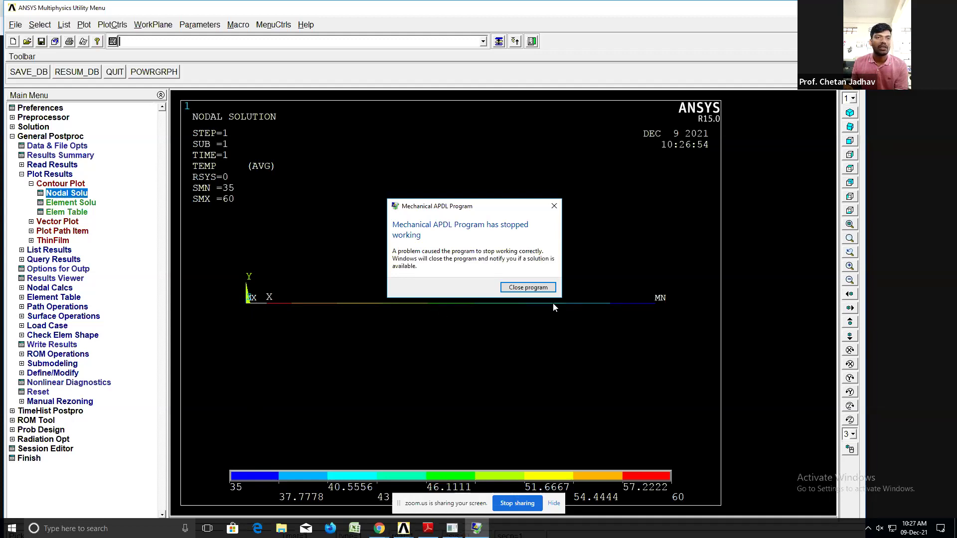
pyautogui.moveTo(468, 207); pyautogui.dragTo(481, 36)
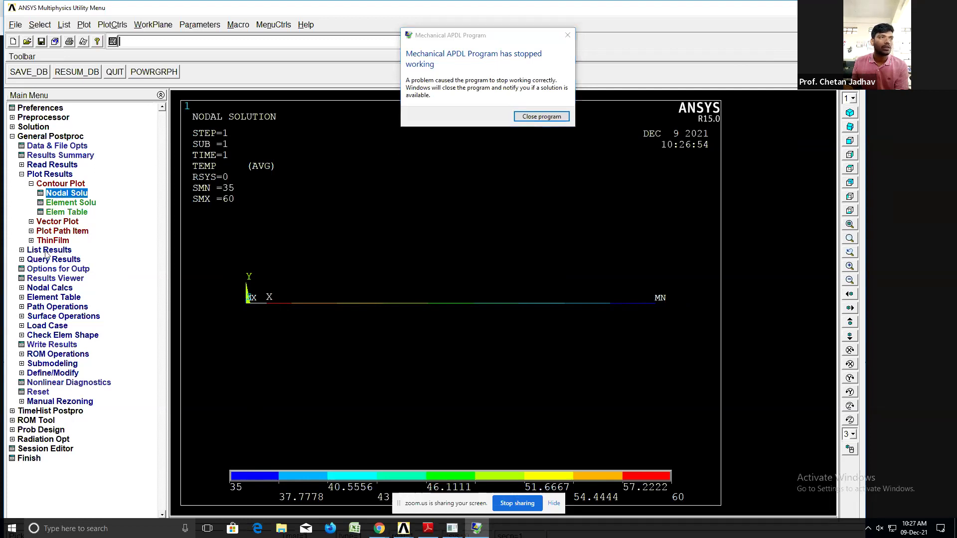
pyautogui.moveTo(473, 40); pyautogui.dragTo(445, 143)
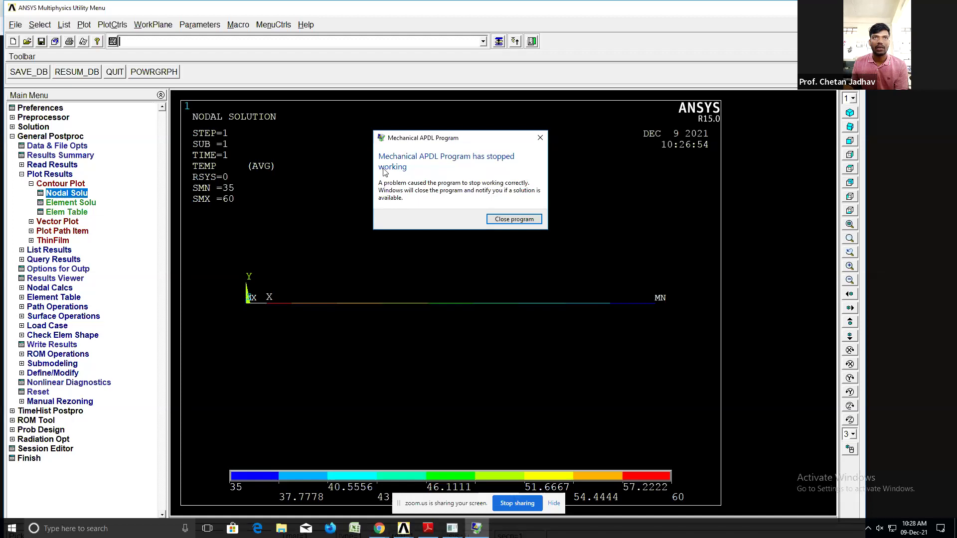
pyautogui.moveTo(427, 145); pyautogui.dragTo(428, 161)
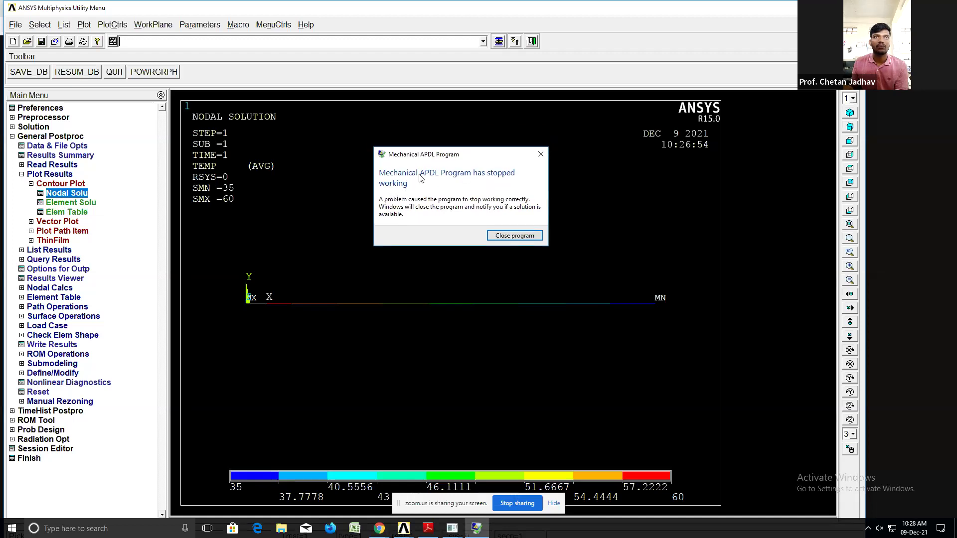
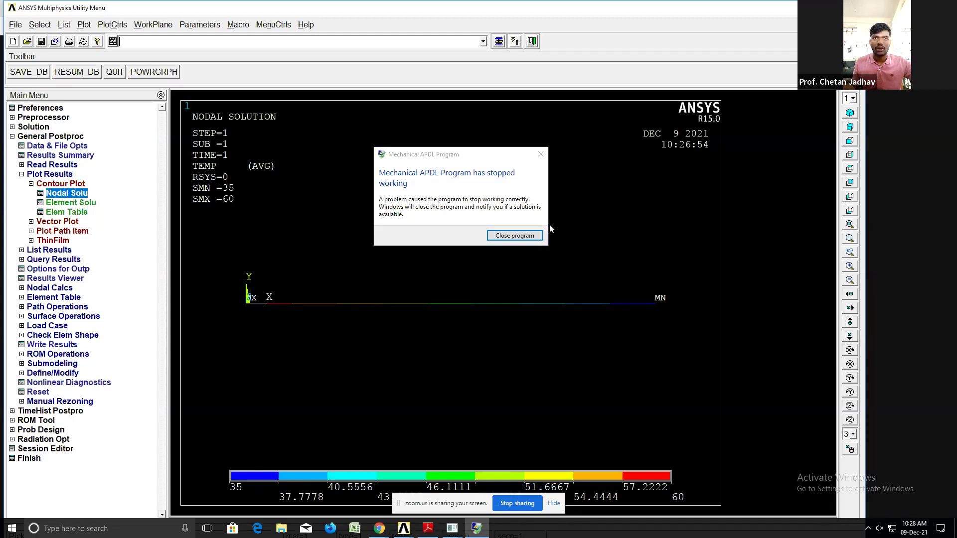
# - Dismiss the crash error and browse the Start menu's installed applications list
pyautogui.click(515, 236)
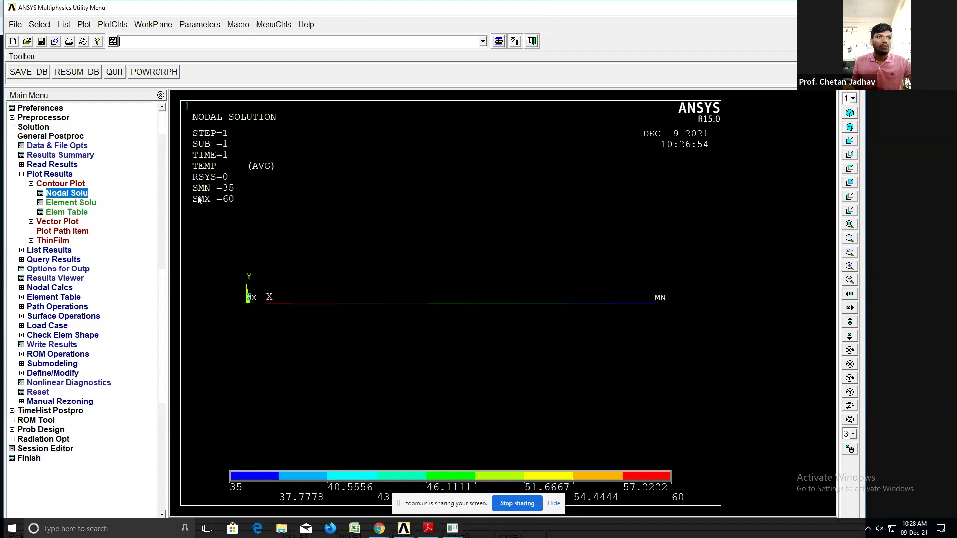
pyautogui.hotkey('alt', 'Tab')
pyautogui.click(12, 528)
pyautogui.scroll(-2, 125, 333)
pyautogui.scroll(-3, 130, 352)
pyautogui.scroll(-3, 129, 374)
pyautogui.scroll(-3, 129, 375)
pyautogui.scroll(3, 129, 375)
pyautogui.scroll(5, 131, 339)
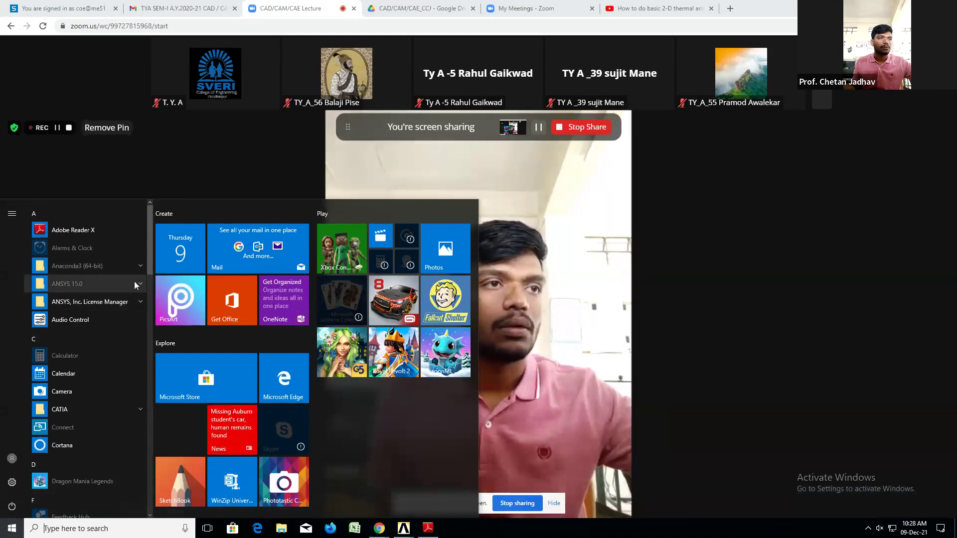
# - Launch Mechanical APDL 15.0 from the ANSYS 15.0 group, answering y to override the job lock
pyautogui.click(136, 285)
pyautogui.scroll(-3, 131, 403)
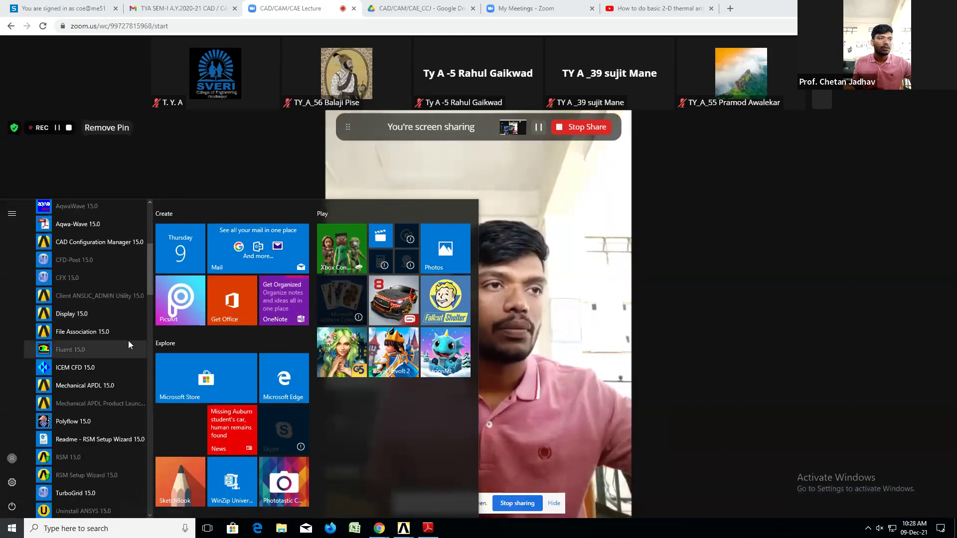
pyautogui.scroll(-2, 120, 424)
pyautogui.scroll(-2, 110, 448)
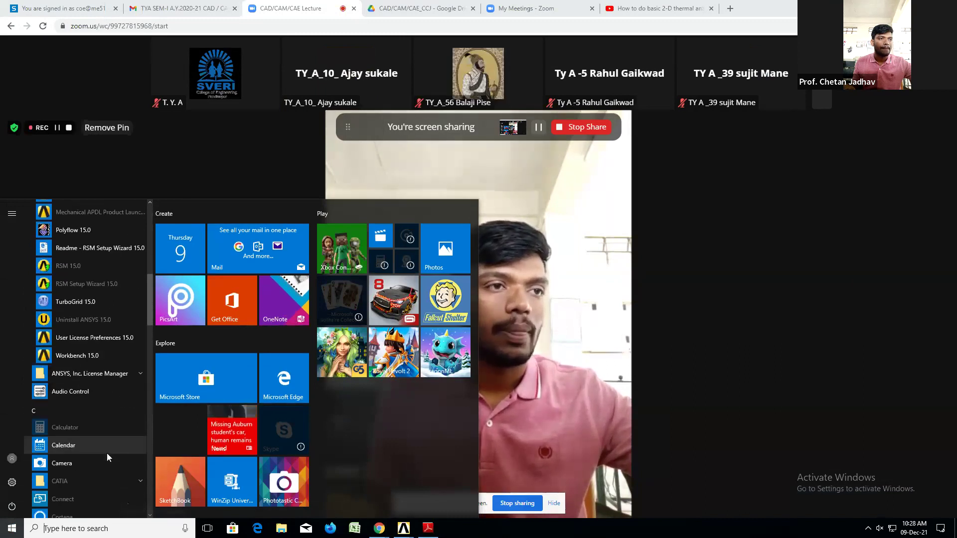
pyautogui.scroll(4, 109, 438)
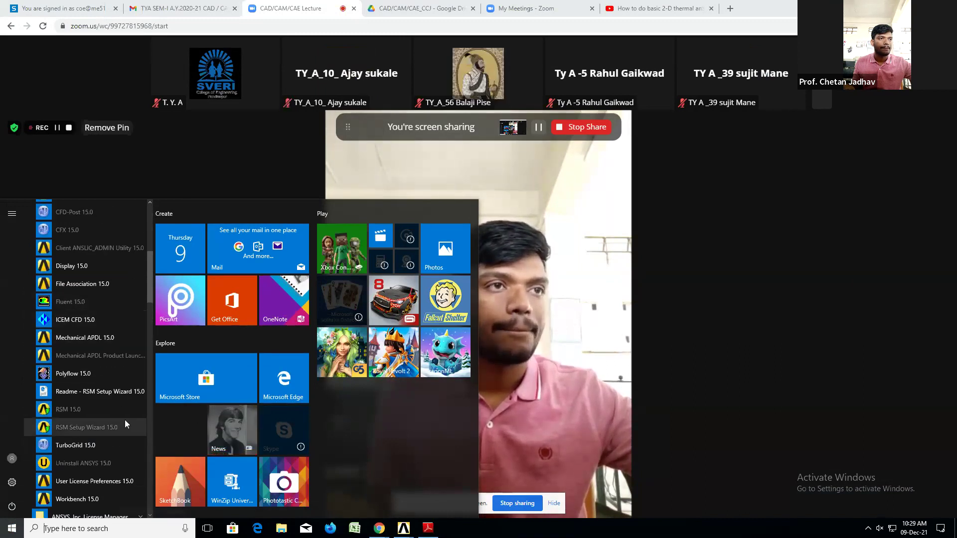
pyautogui.click(109, 340)
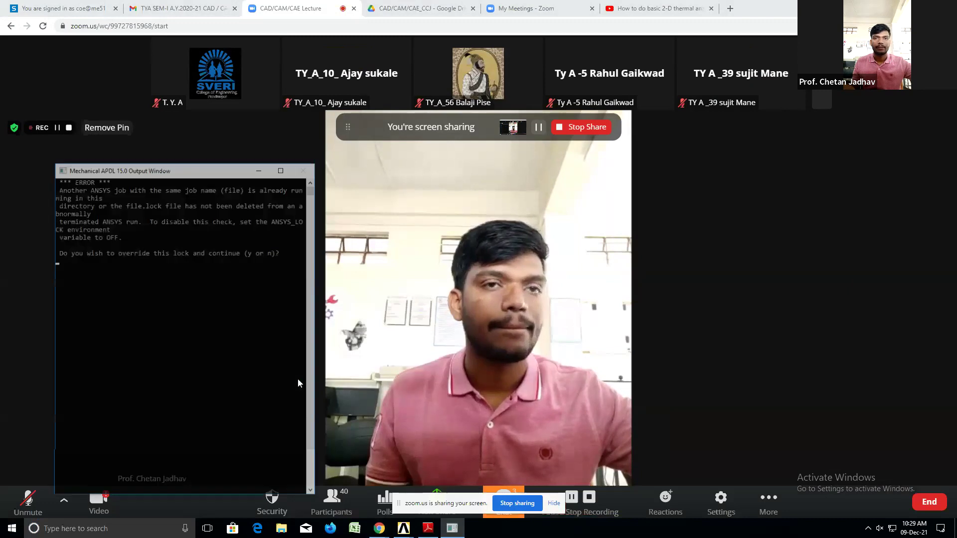
pyautogui.click(172, 319)
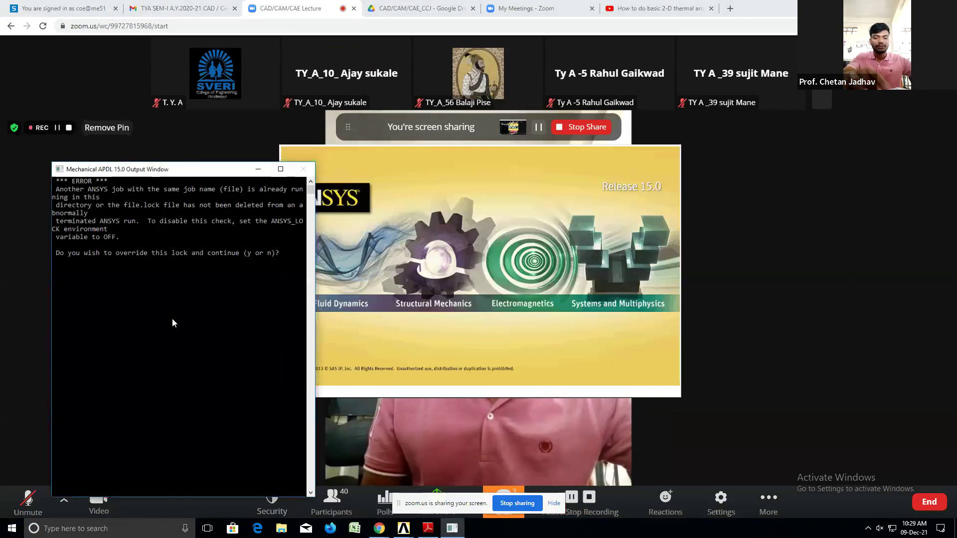
pyautogui.write('y')
pyautogui.press('Return')
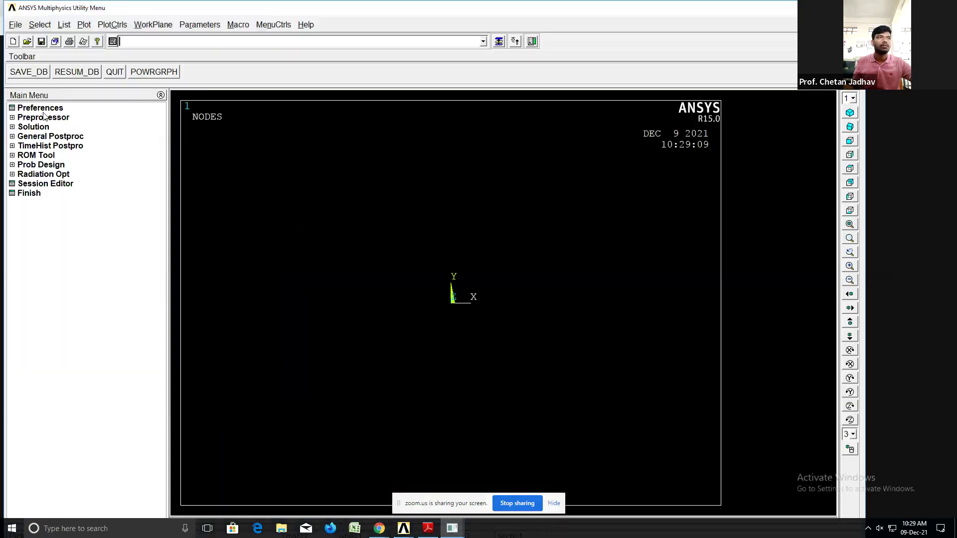
# - Set the discipline preferences to Thermal only
pyautogui.click(42, 109)
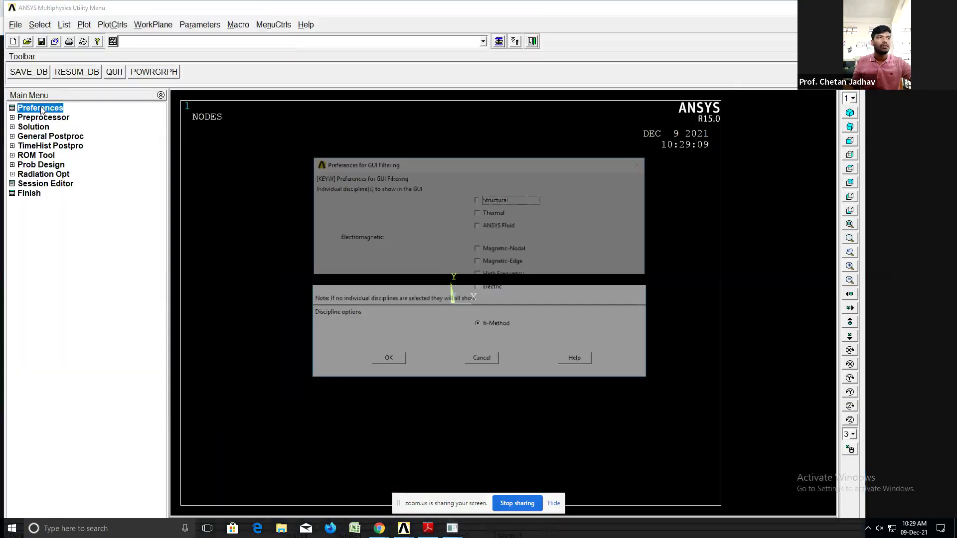
pyautogui.click(479, 212)
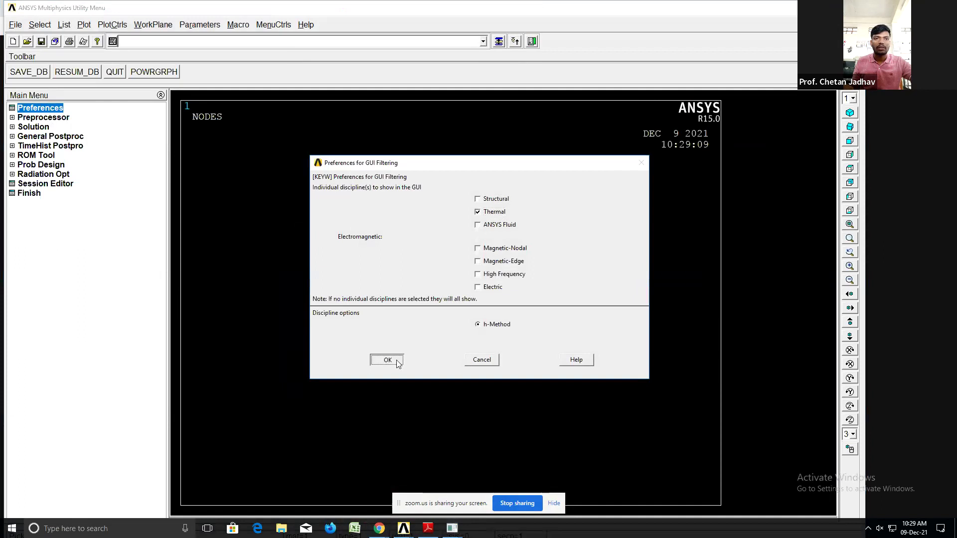
pyautogui.click(398, 361)
# - Add LINK33 as element type 1
pyautogui.click(40, 118)
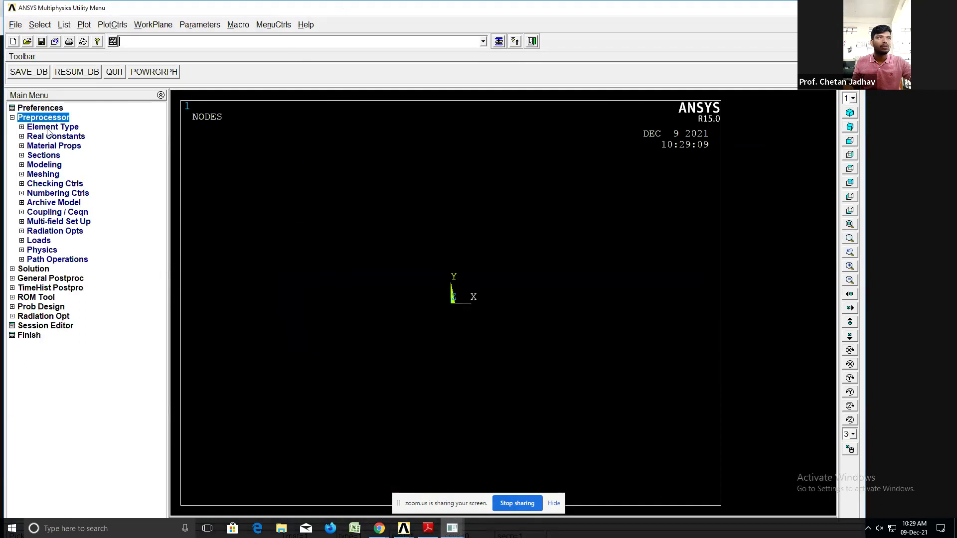
pyautogui.click(48, 129)
pyautogui.click(83, 139)
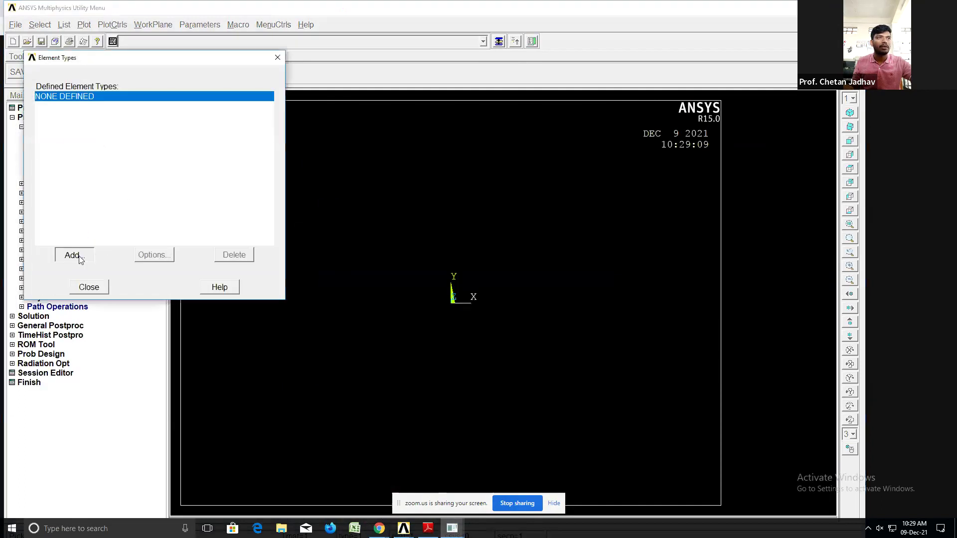
pyautogui.click(74, 255)
pyautogui.click(501, 246)
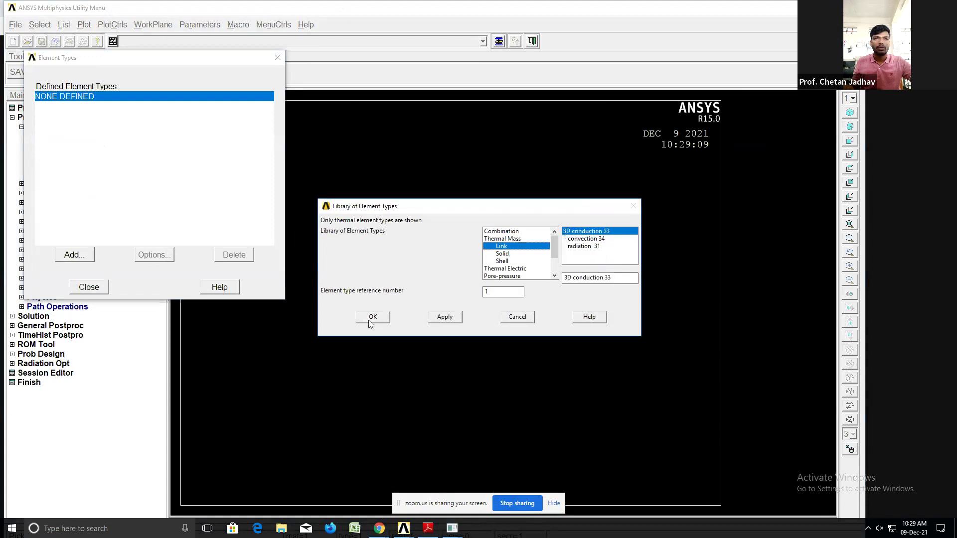
pyautogui.click(369, 321)
pyautogui.click(89, 288)
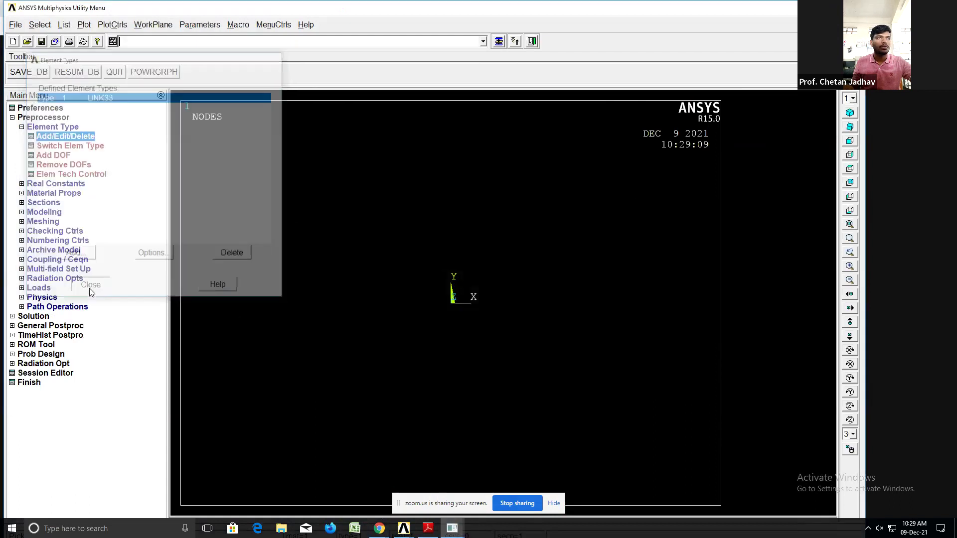
# - Add a LINK33 real constant set with cross-sectional area 1
pyautogui.click(59, 184)
pyautogui.click(64, 145)
pyautogui.click(56, 219)
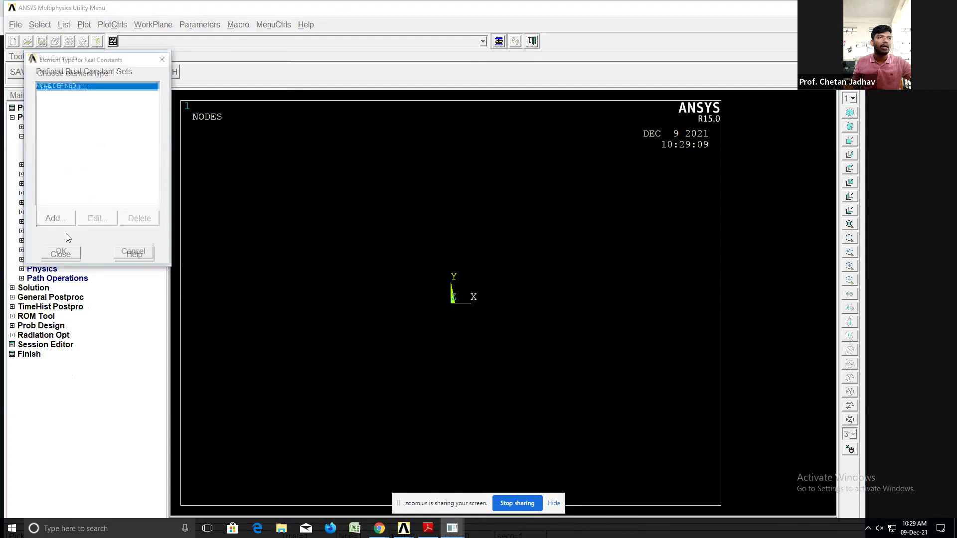
pyautogui.click(61, 252)
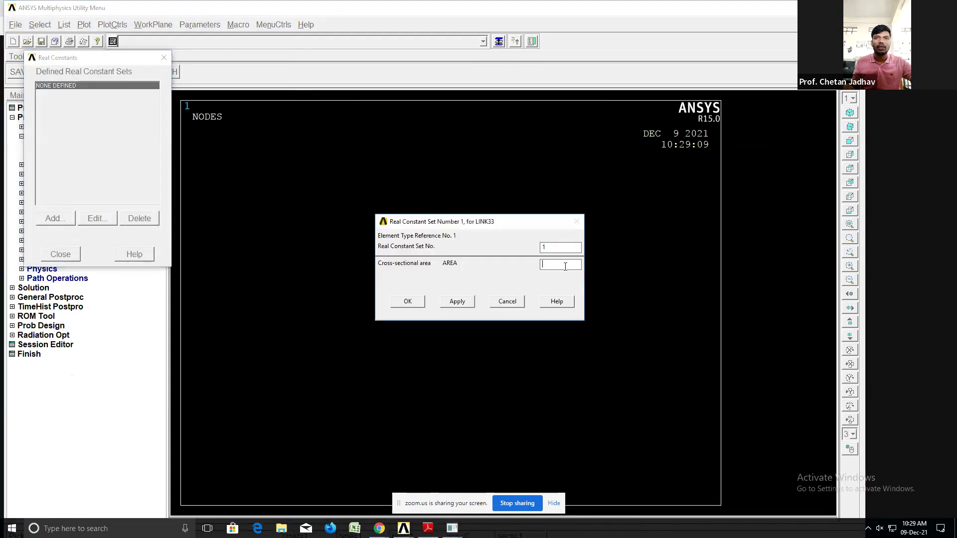
pyautogui.write('1')
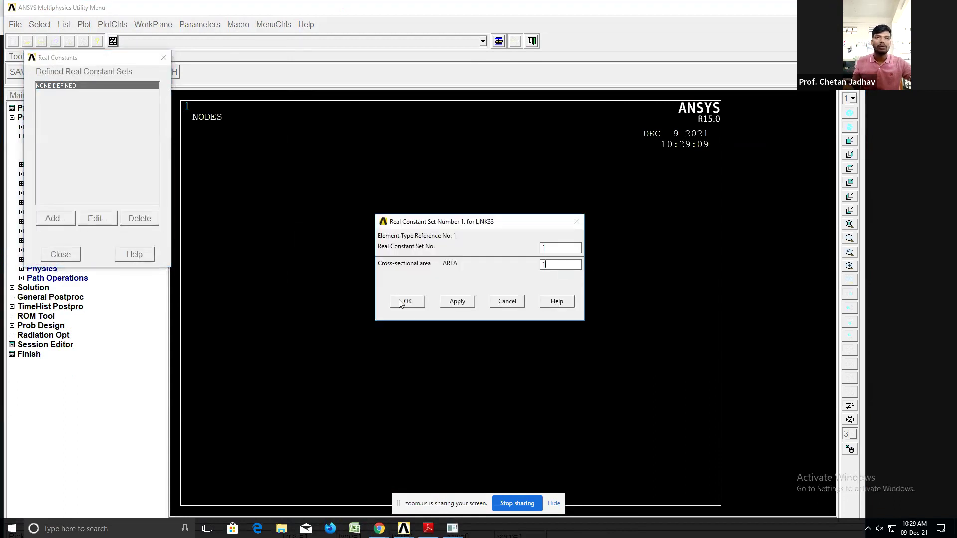
pyautogui.click(406, 301)
pyautogui.click(60, 254)
# - Give material 1 isotropic thermal conductivity KXX of 0.51
pyautogui.click(43, 166)
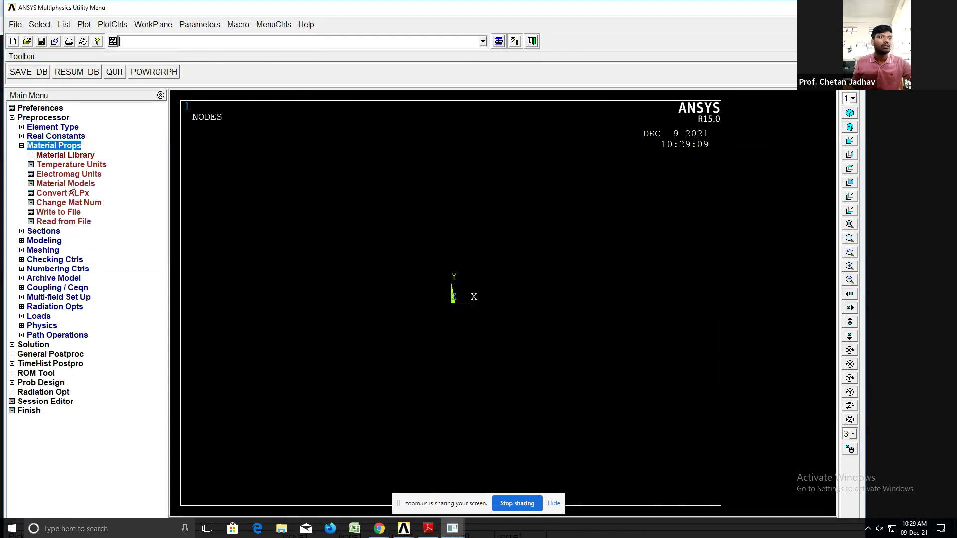
pyautogui.click(67, 184)
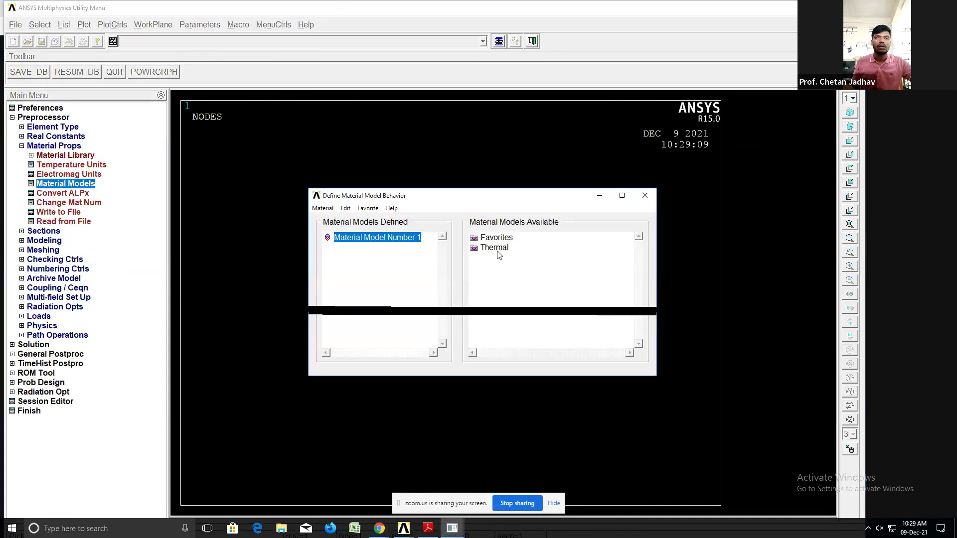
pyautogui.doubleClick(495, 249)
pyautogui.doubleClick(519, 259)
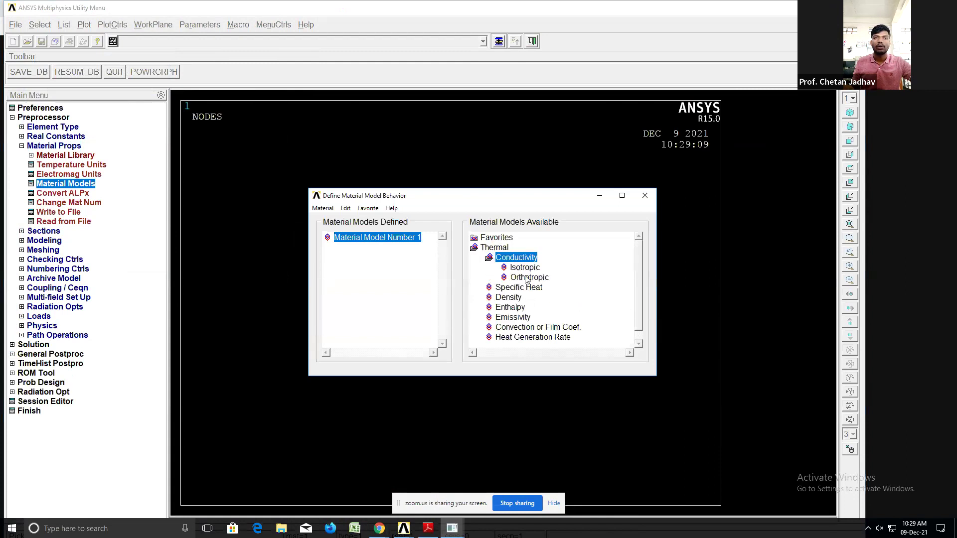
pyautogui.doubleClick(521, 272)
pyautogui.click(455, 325)
pyautogui.write('0.51')
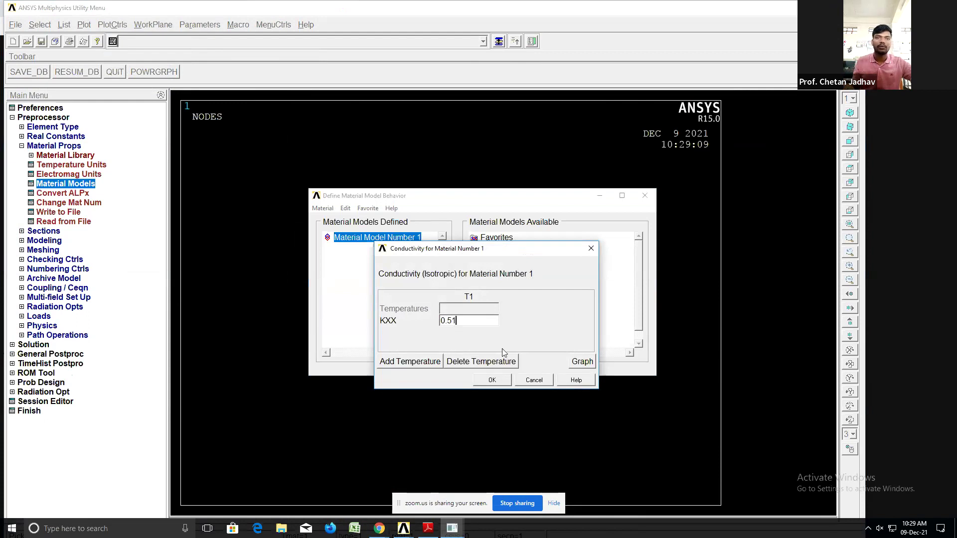
pyautogui.click(492, 381)
pyautogui.click(643, 196)
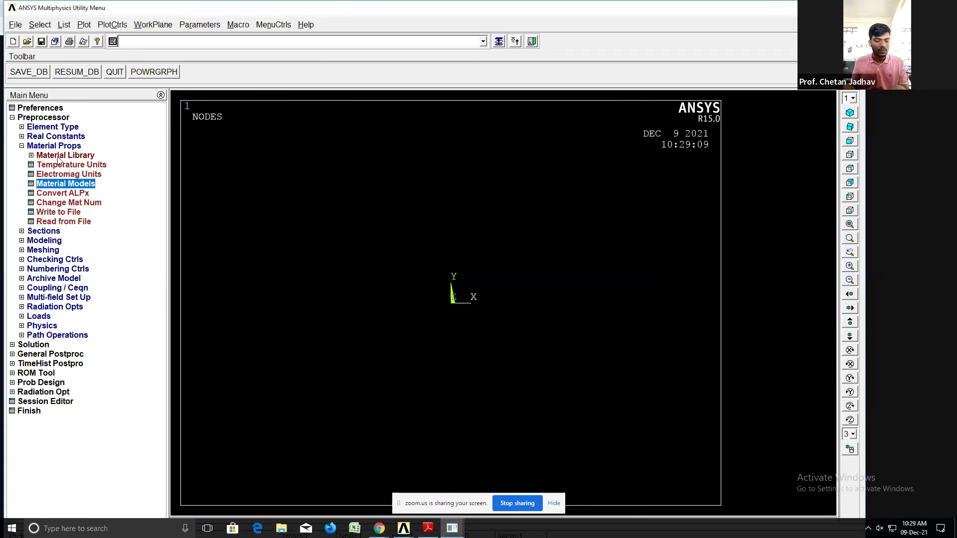
# - Create node 1 at the origin and node 2 at x = 0.2
pyautogui.click(44, 241)
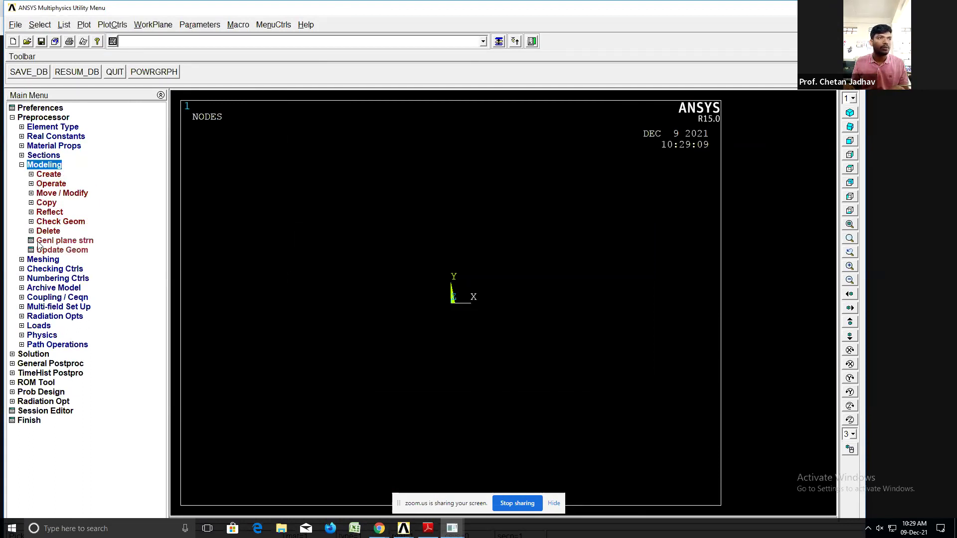
pyautogui.click(51, 176)
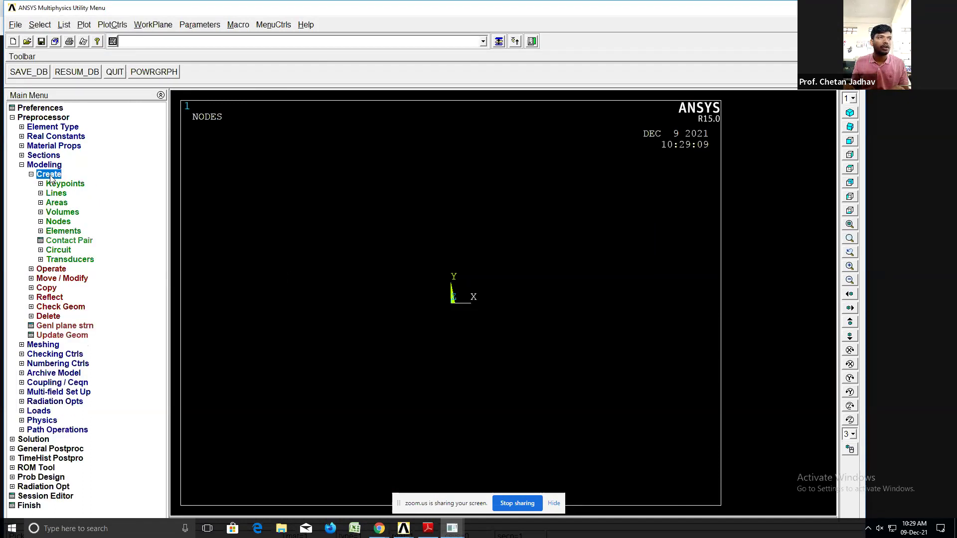
pyautogui.click(58, 222)
pyautogui.click(77, 240)
pyautogui.write('1')
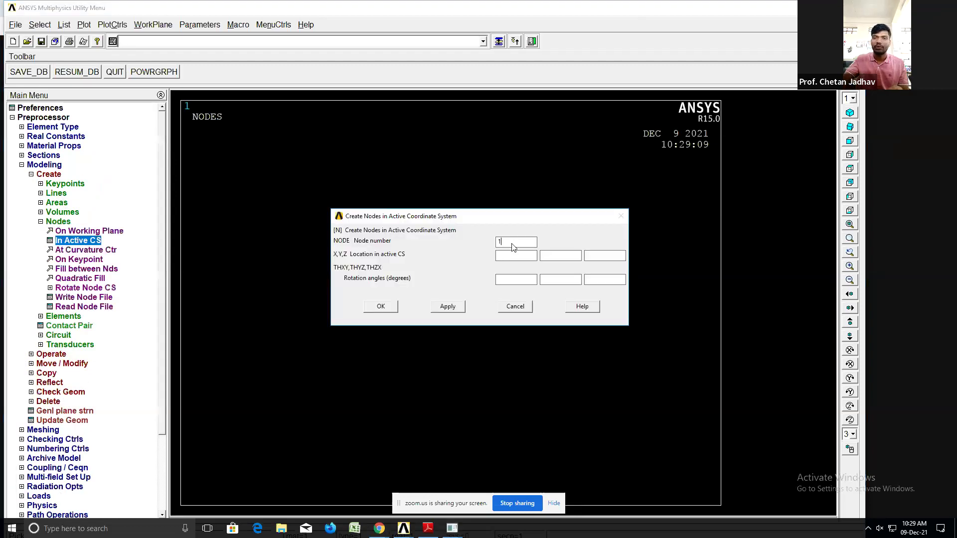
pyautogui.click(530, 258)
pyautogui.write('0')
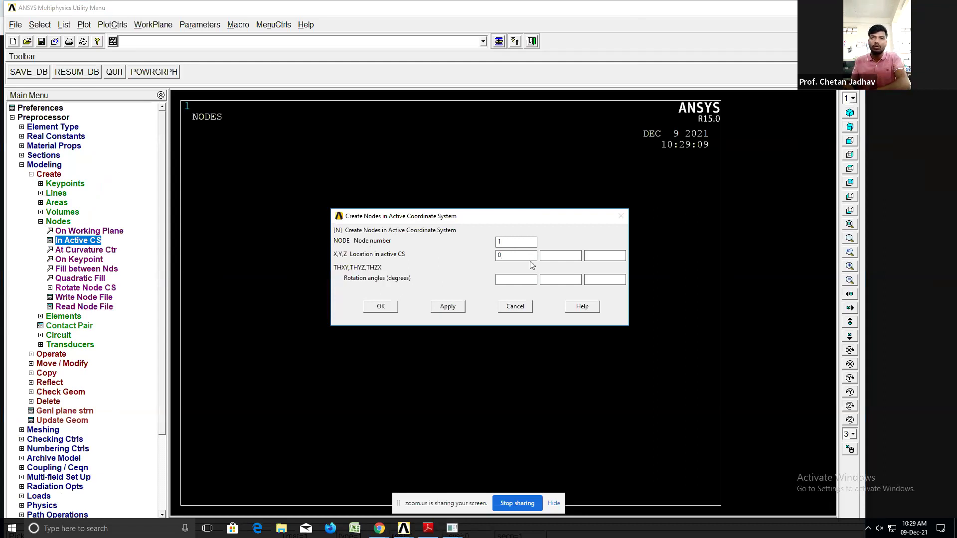
pyautogui.click(447, 306)
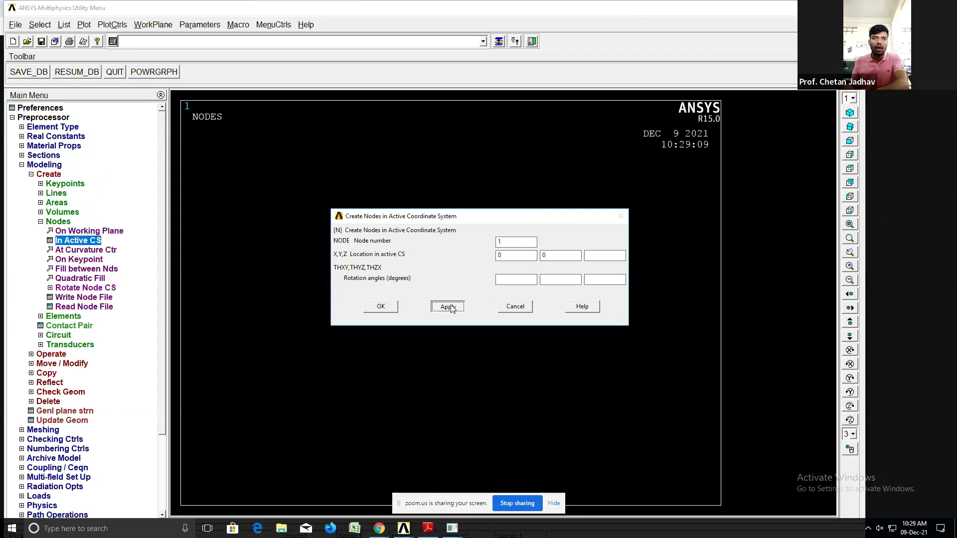
pyautogui.write('2')
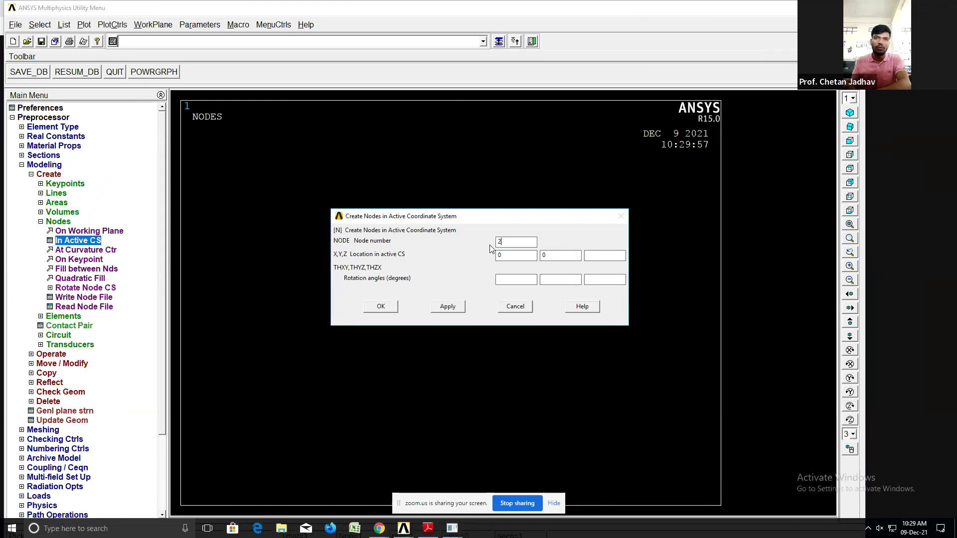
pyautogui.click(509, 256)
pyautogui.write('.22')
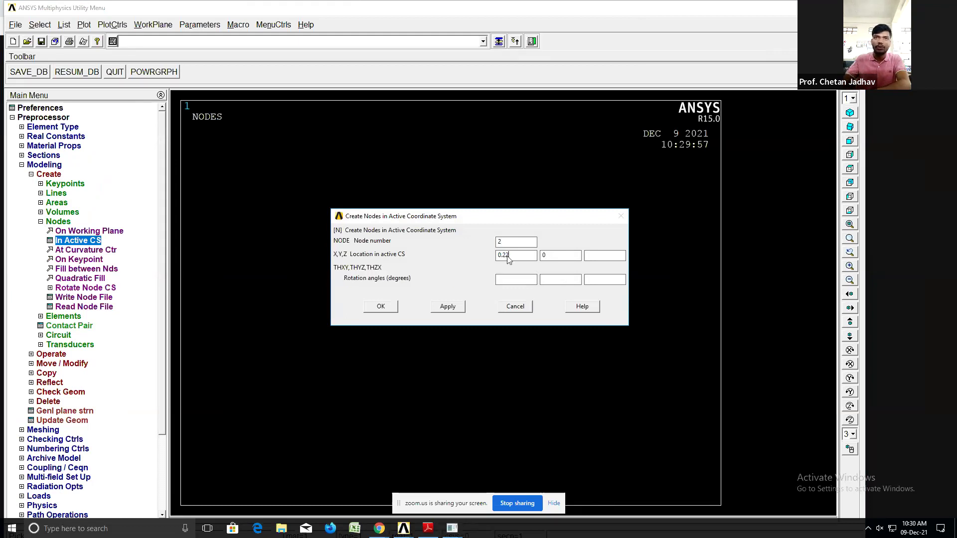
pyautogui.click(384, 307)
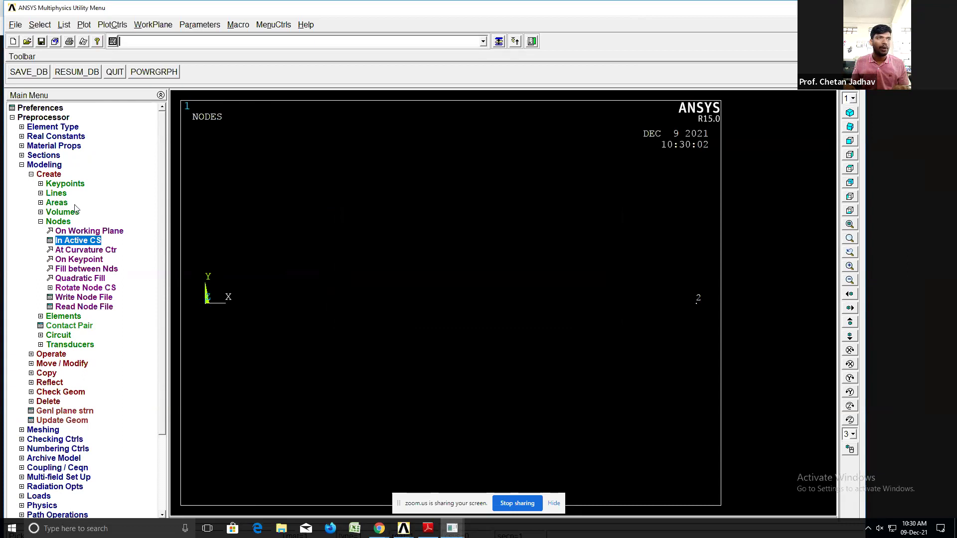
# - Set LINK33 element attributes and create one element through nodes 1 and 2
pyautogui.click(63, 316)
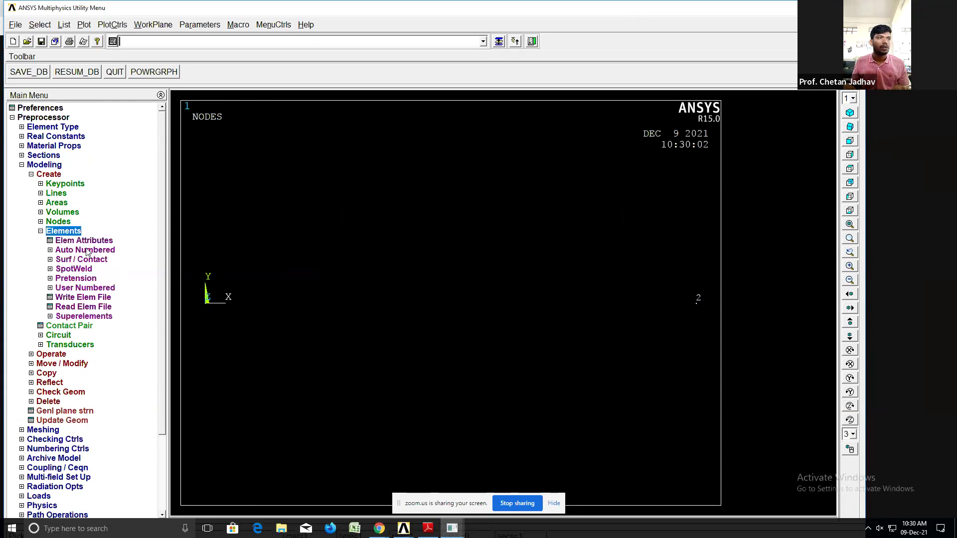
pyautogui.click(86, 241)
pyautogui.click(412, 343)
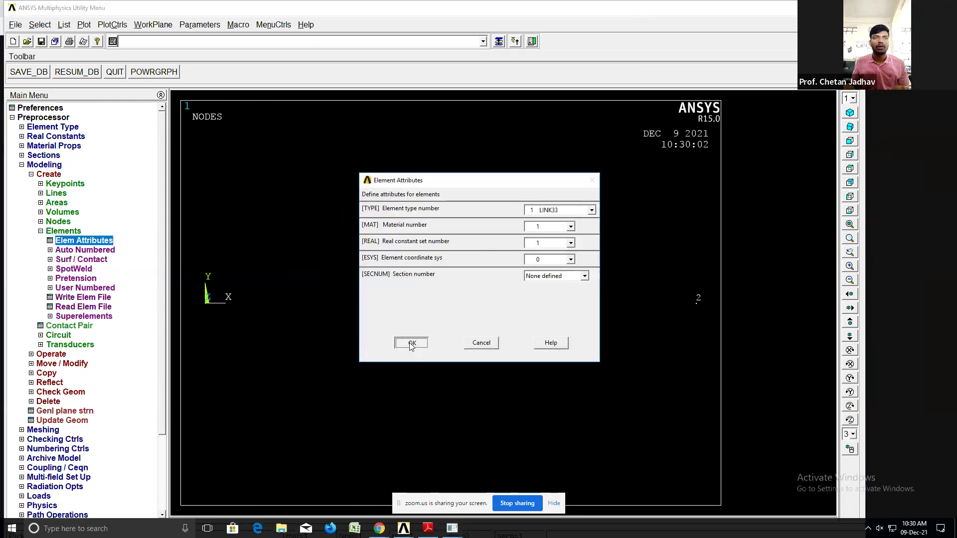
pyautogui.click(85, 250)
pyautogui.click(87, 260)
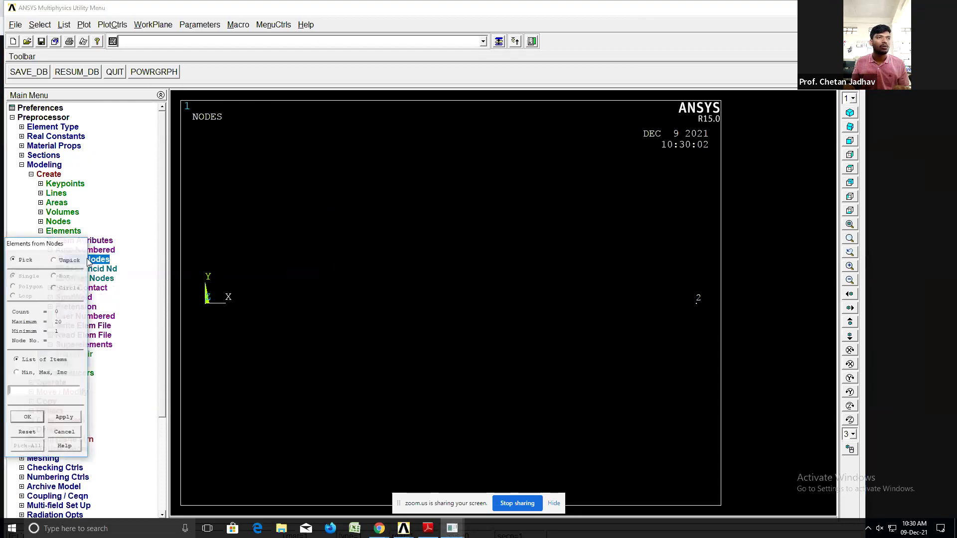
pyautogui.click(205, 301)
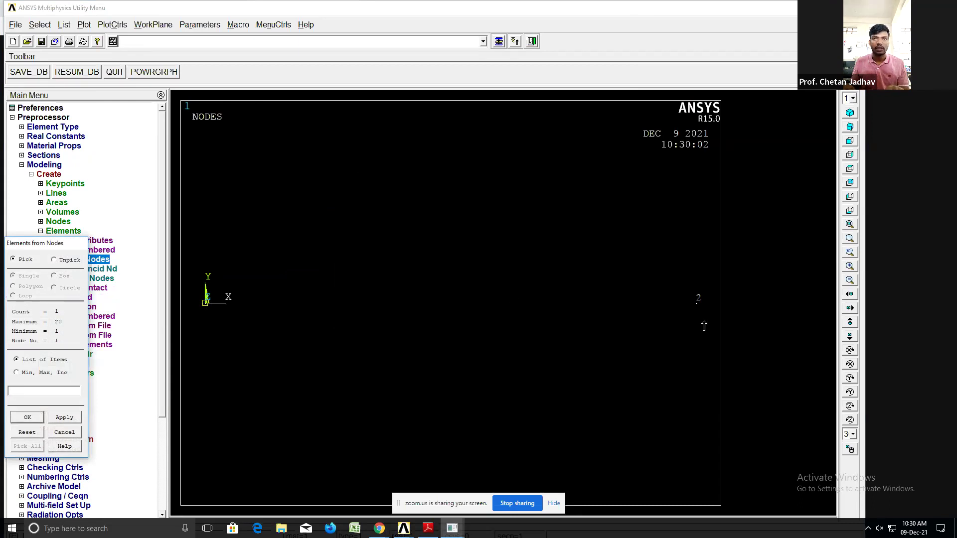
pyautogui.click(63, 418)
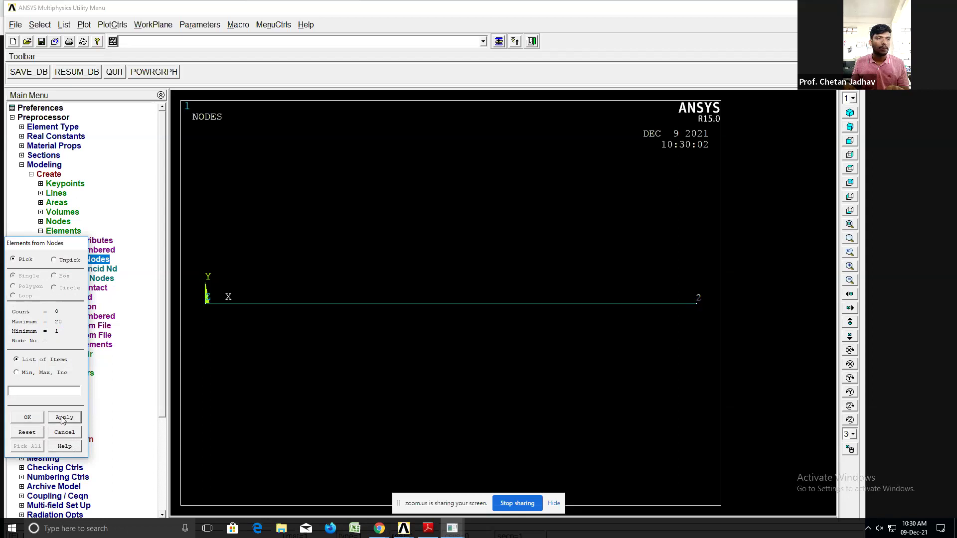
pyautogui.click(32, 421)
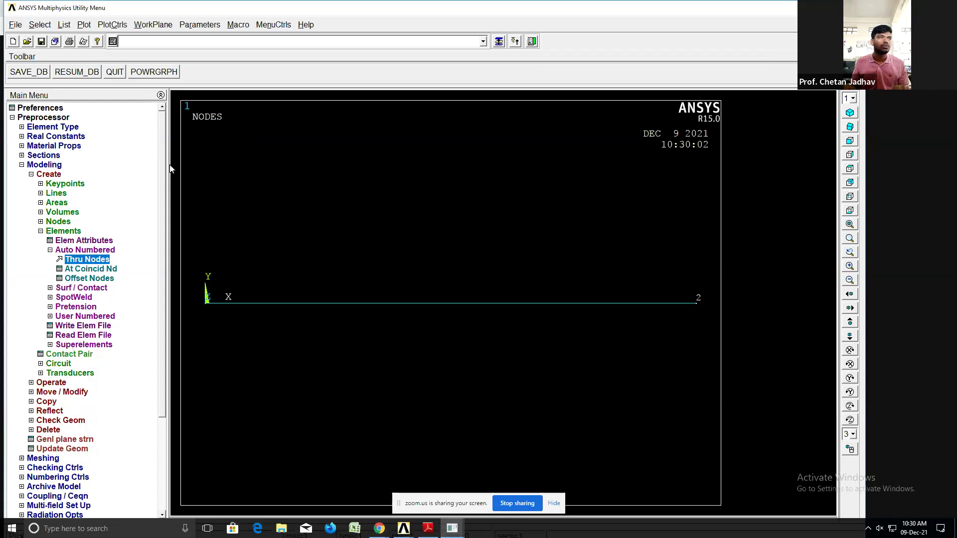
pyautogui.moveTo(163, 157); pyautogui.dragTo(167, 262)
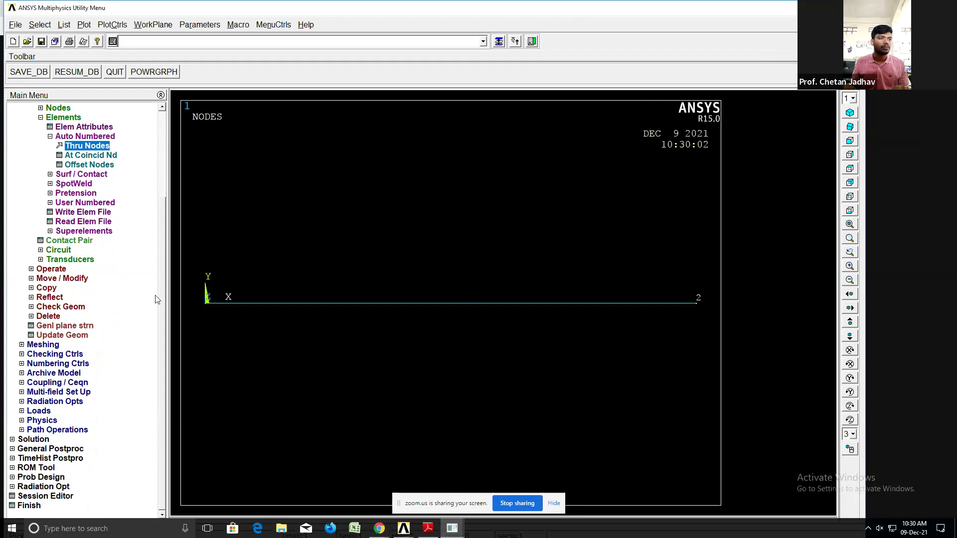
# - Apply a fixed temperature of 60 on node 1
pyautogui.click(39, 411)
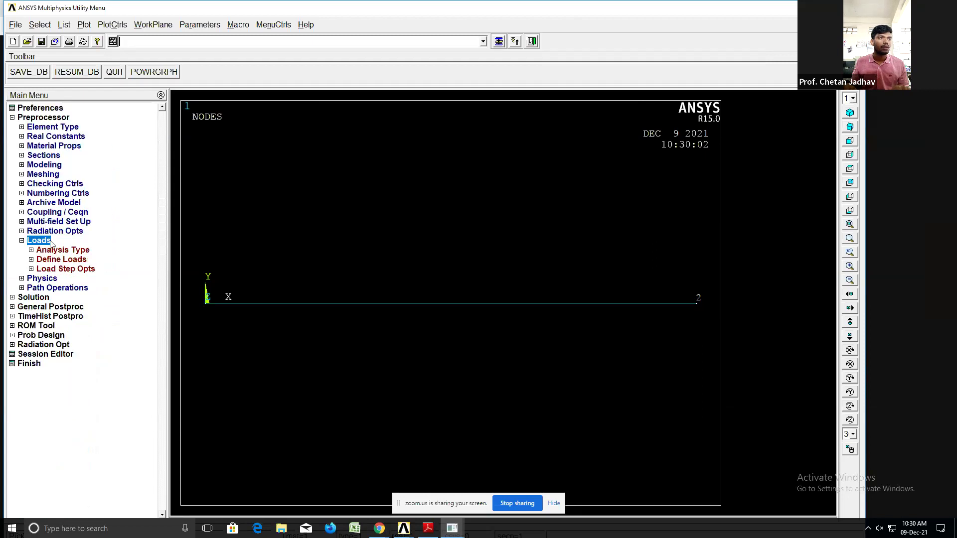
pyautogui.click(65, 260)
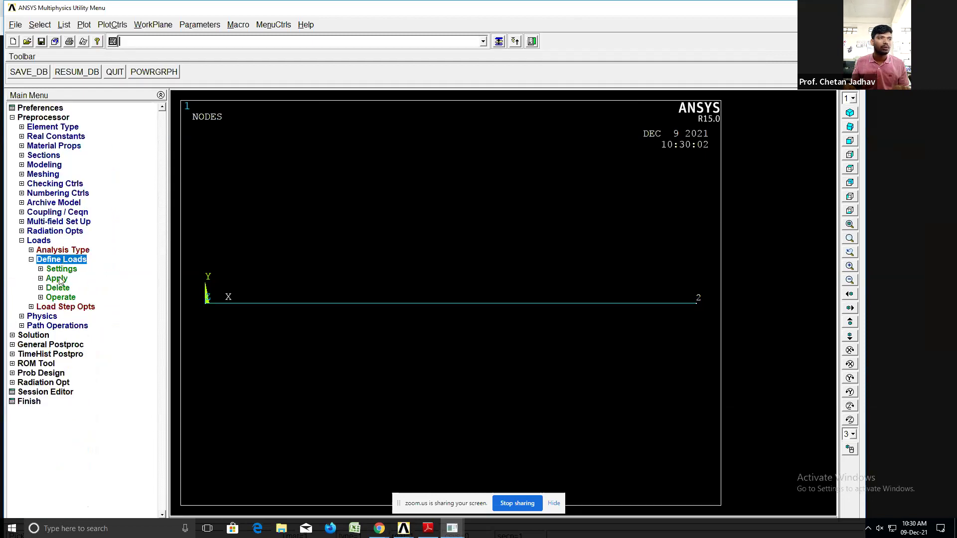
pyautogui.click(57, 279)
pyautogui.click(75, 291)
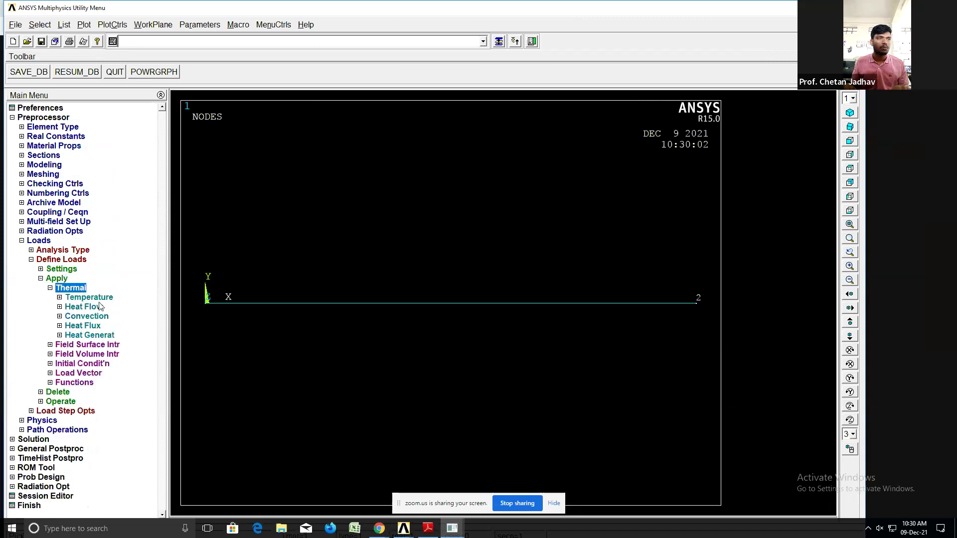
pyautogui.click(90, 298)
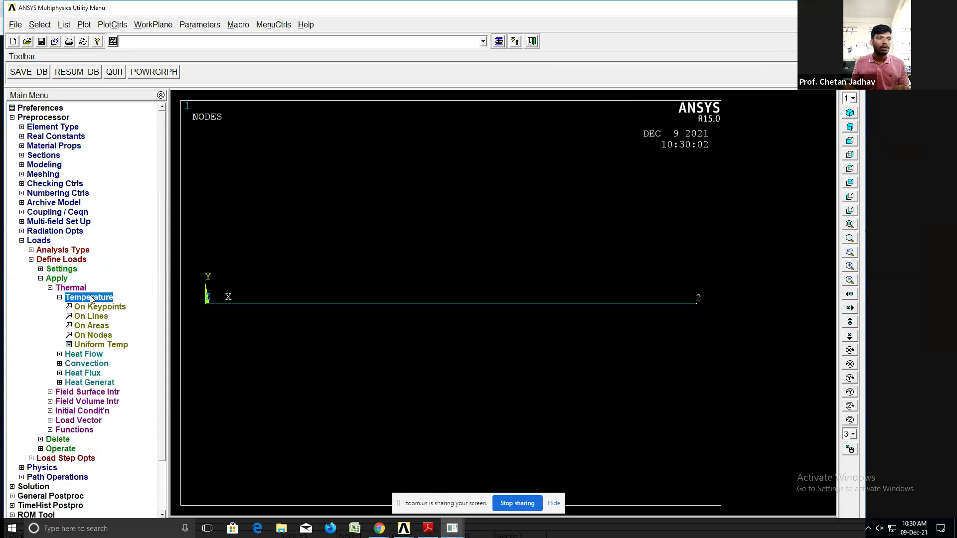
pyautogui.click(96, 337)
pyautogui.click(212, 313)
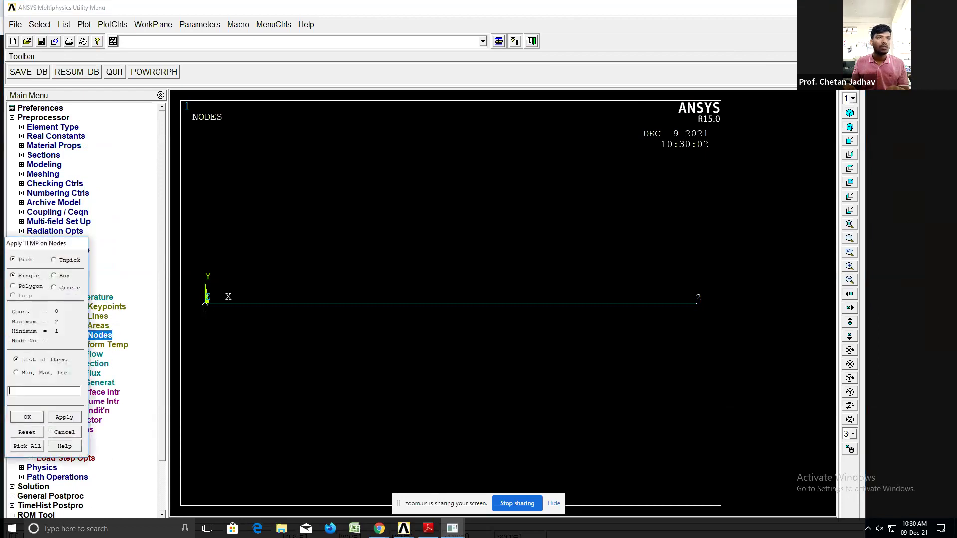
pyautogui.click(64, 417)
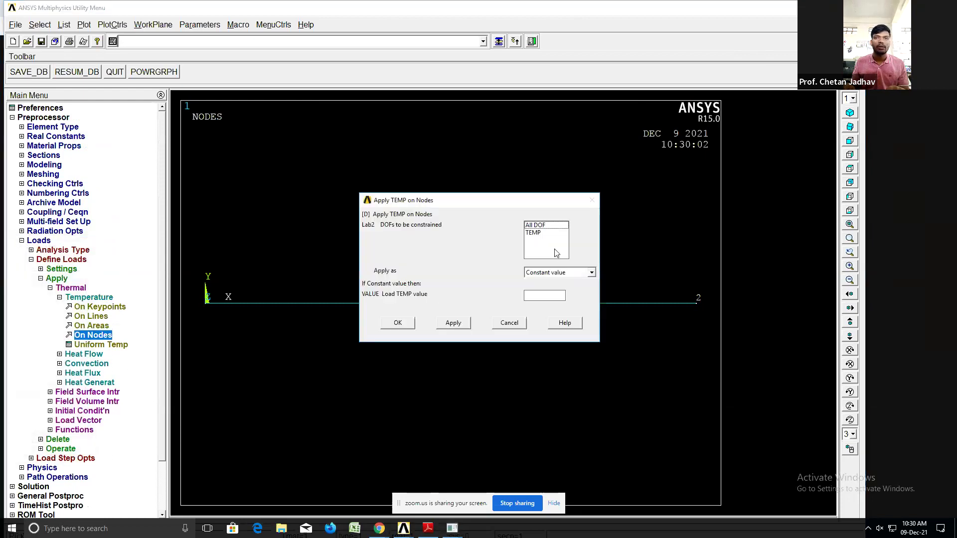
pyautogui.write('60')
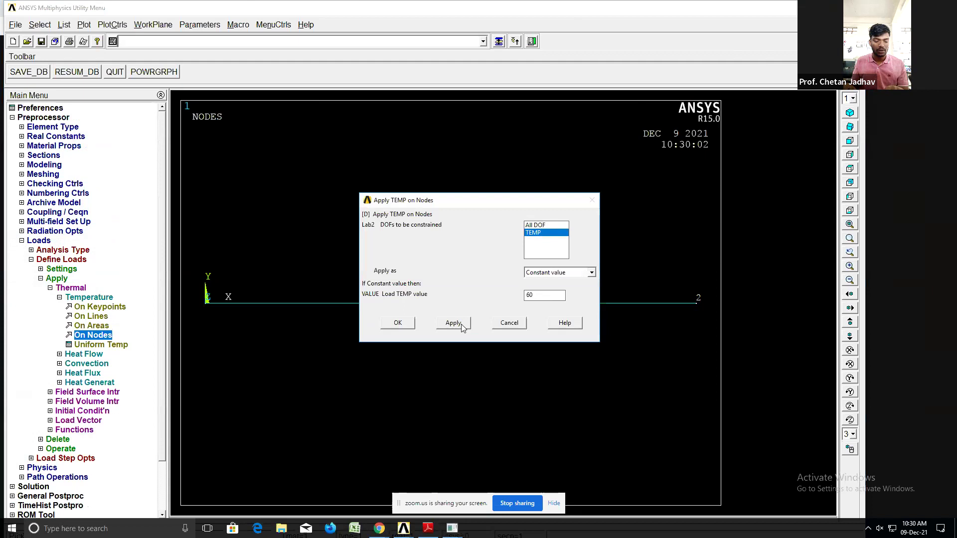
pyautogui.click(406, 324)
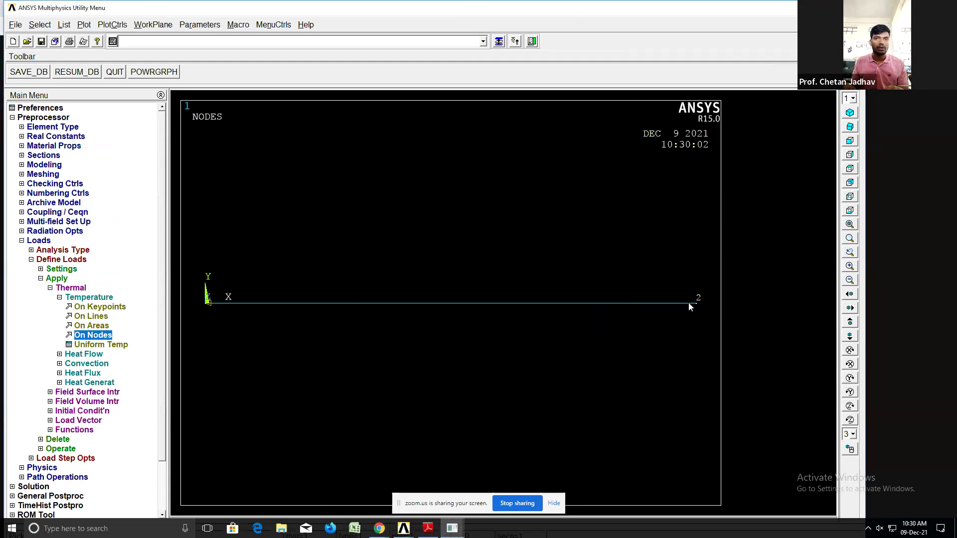
# - Apply a fixed temperature of 35 on node 2
pyautogui.click(89, 339)
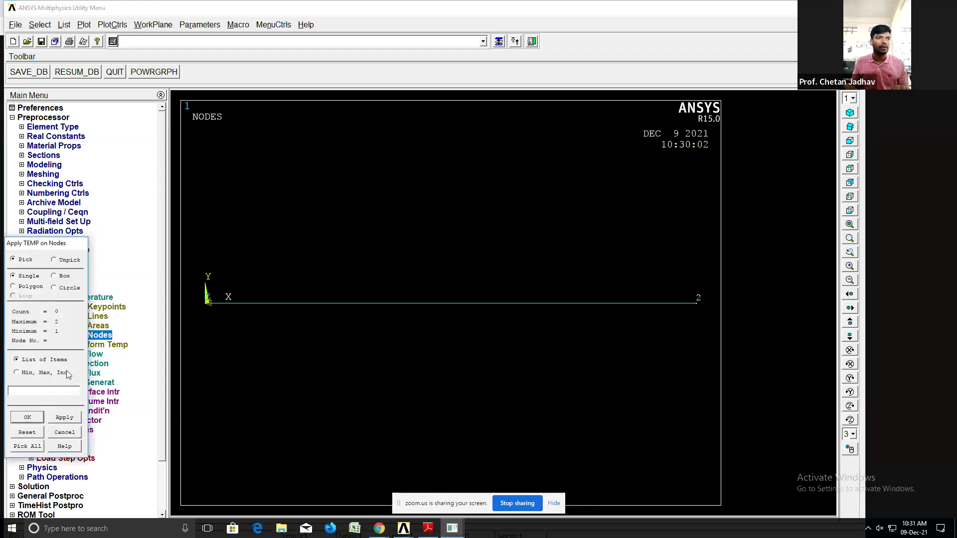
pyautogui.click(68, 430)
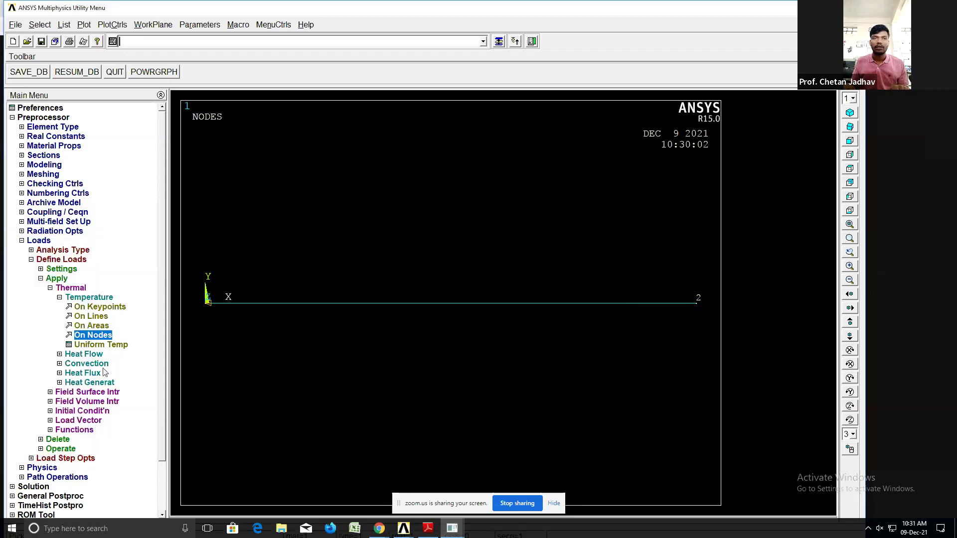
pyautogui.click(92, 337)
pyautogui.click(696, 305)
pyautogui.click(67, 417)
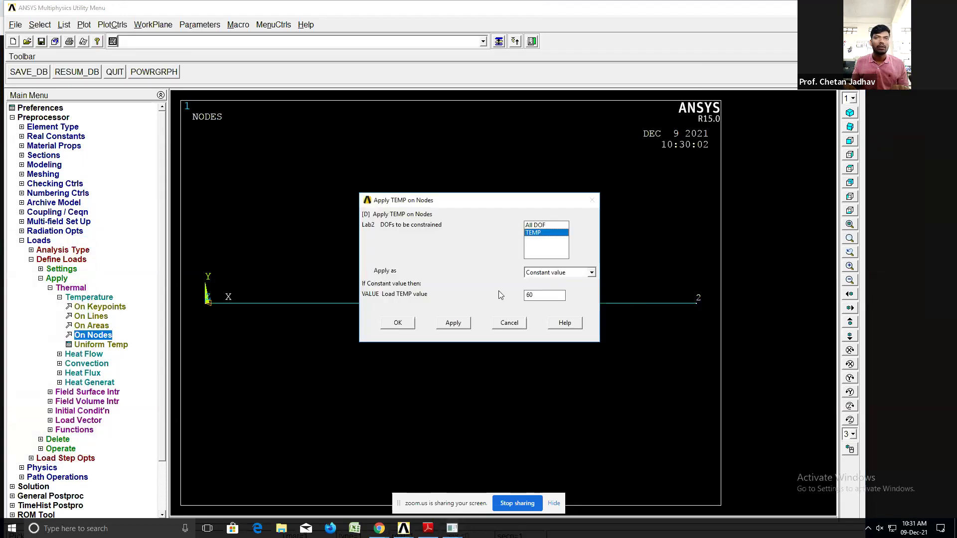
pyautogui.doubleClick(547, 294)
pyautogui.write('35')
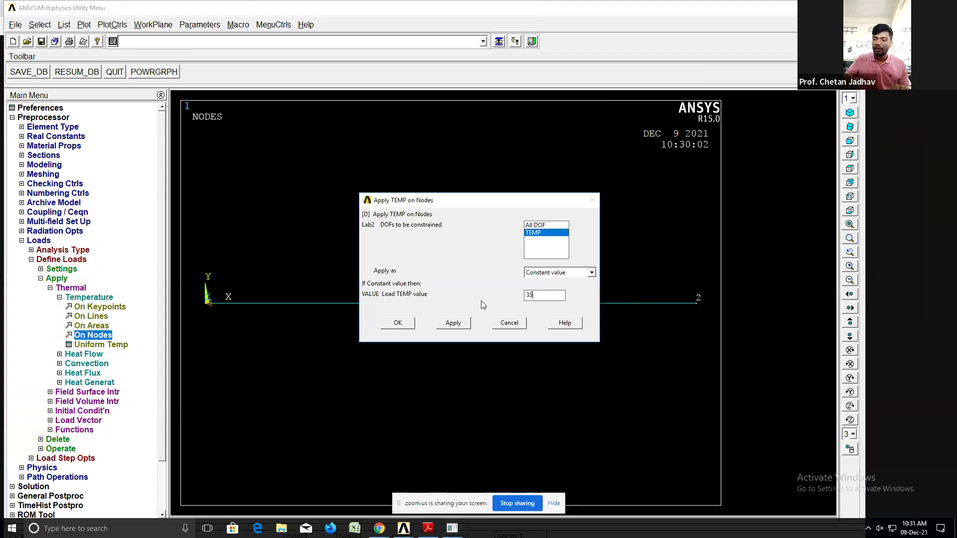
pyautogui.click(397, 323)
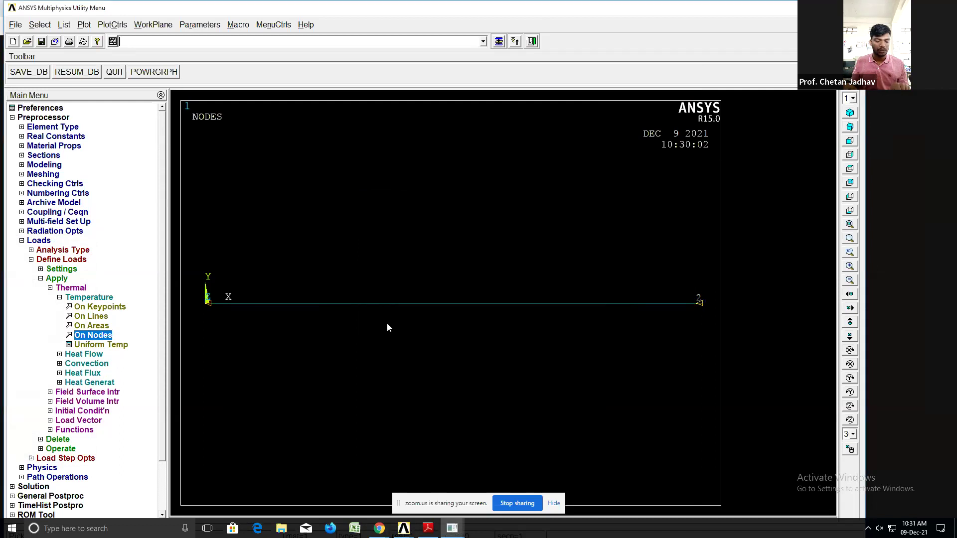
# - Start a new steady-state analysis
pyautogui.click(33, 488)
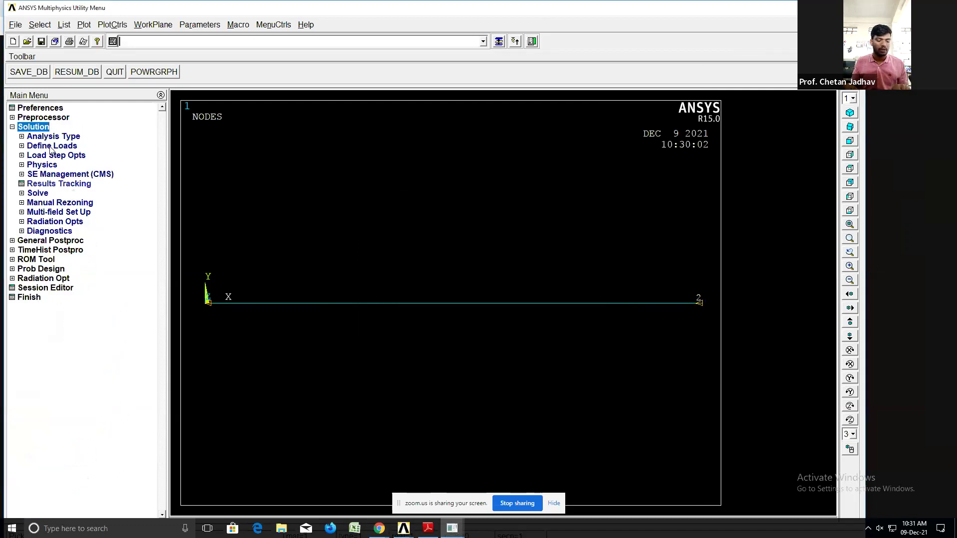
pyautogui.click(62, 138)
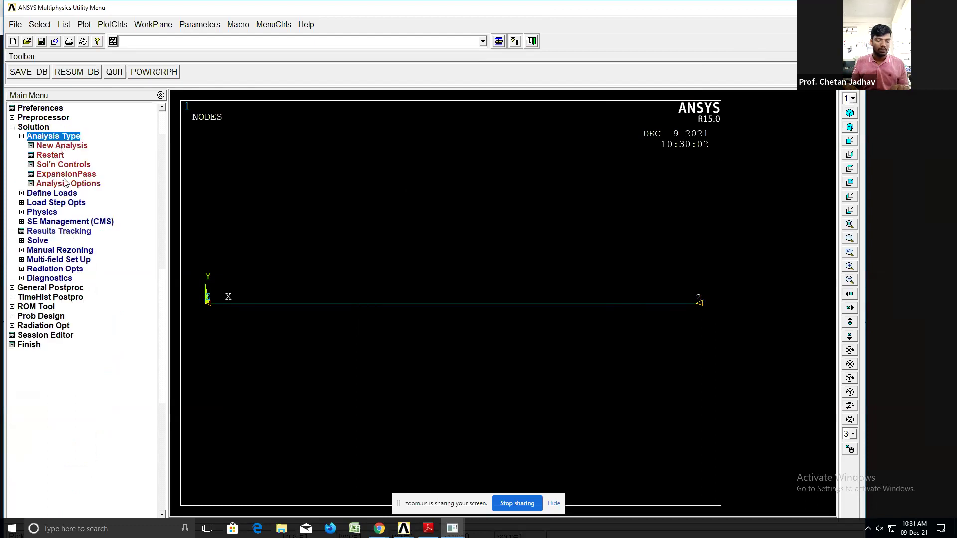
pyautogui.click(71, 147)
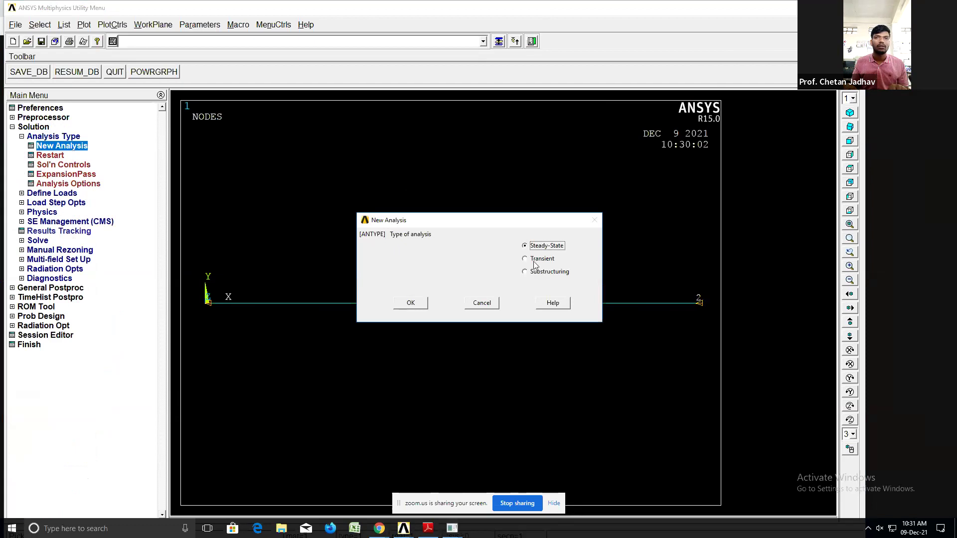
pyautogui.click(410, 303)
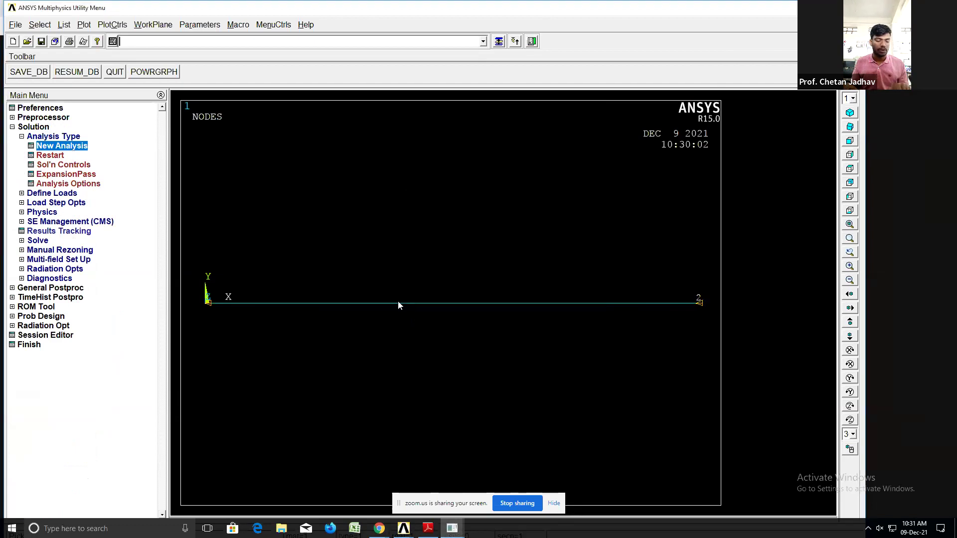
# - Solve the current load step and close the status listing
pyautogui.click(38, 241)
pyautogui.click(60, 205)
pyautogui.click(430, 326)
pyautogui.click(148, 76)
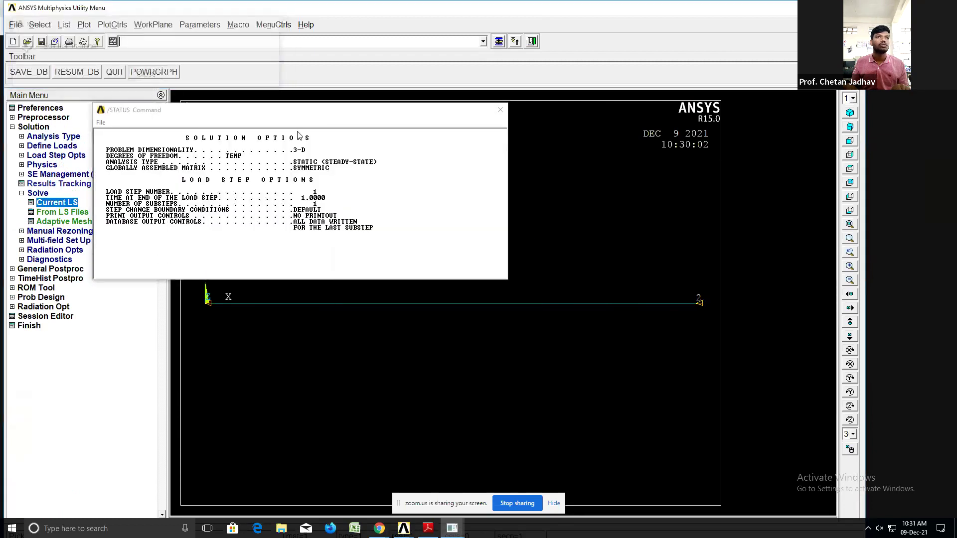
pyautogui.click(500, 109)
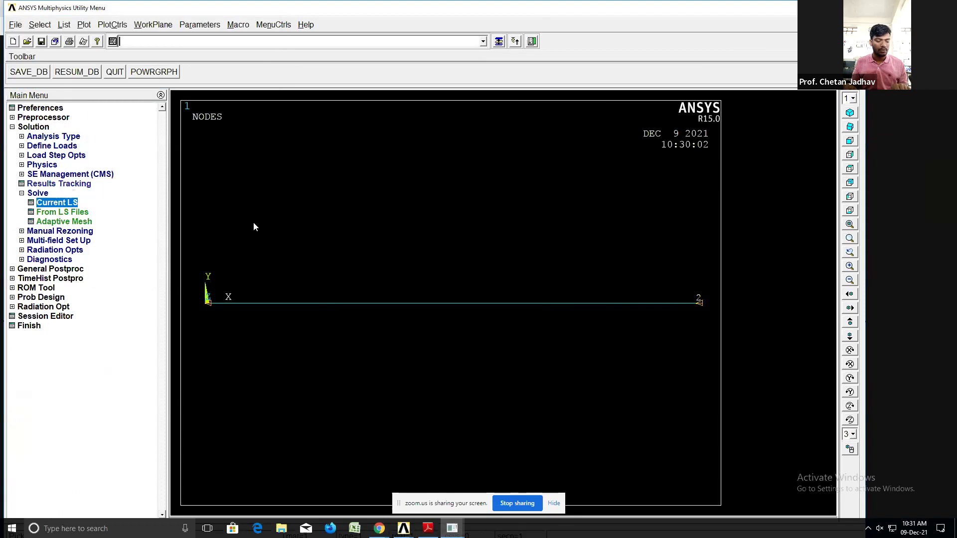
# - Contour-plot nodal temperature (35 to 60), then open the nodal loads listing
pyautogui.click(39, 270)
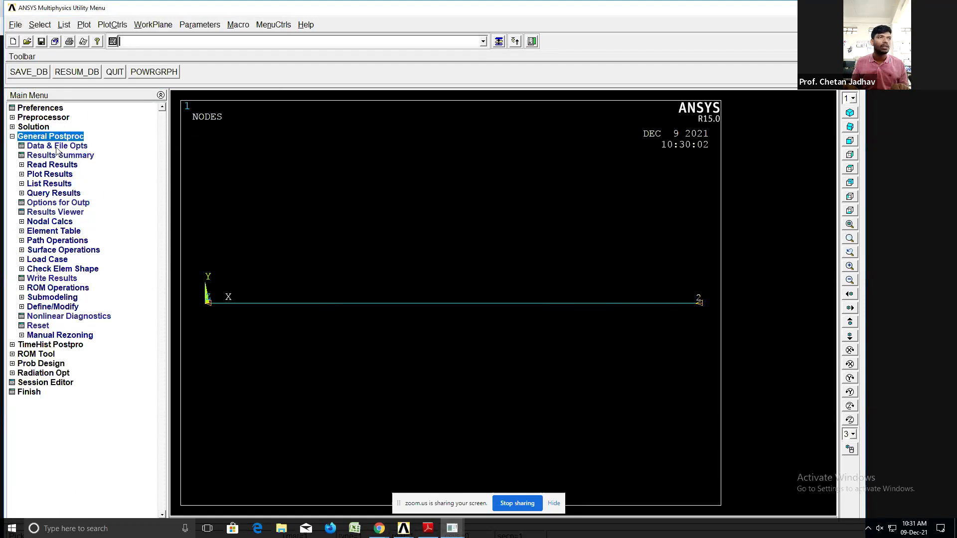
pyautogui.click(49, 174)
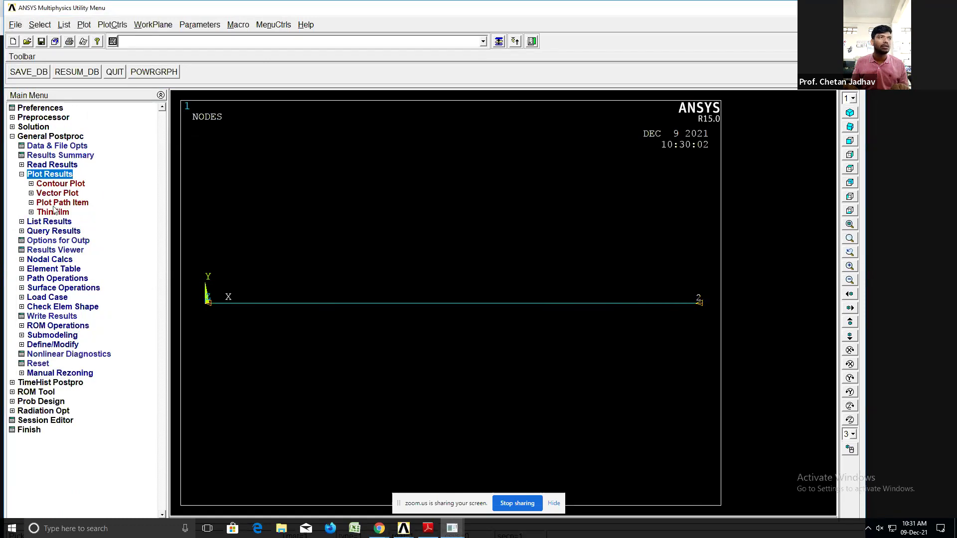
pyautogui.click(64, 185)
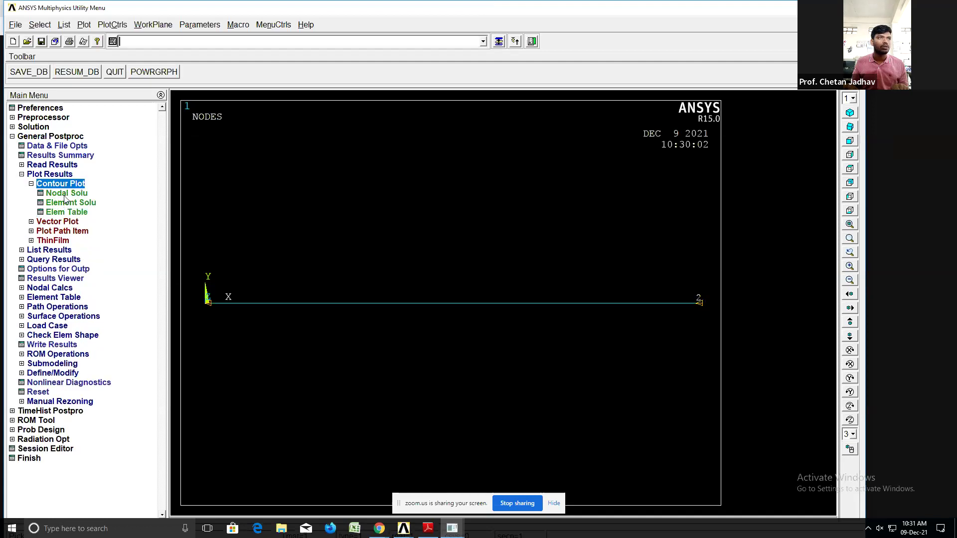
pyautogui.click(66, 193)
pyautogui.click(361, 184)
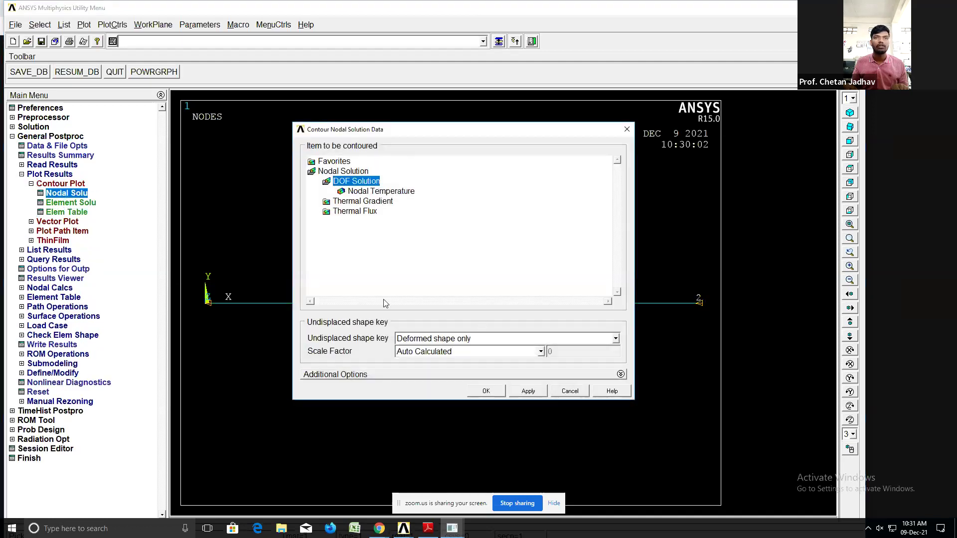
pyautogui.click(368, 192)
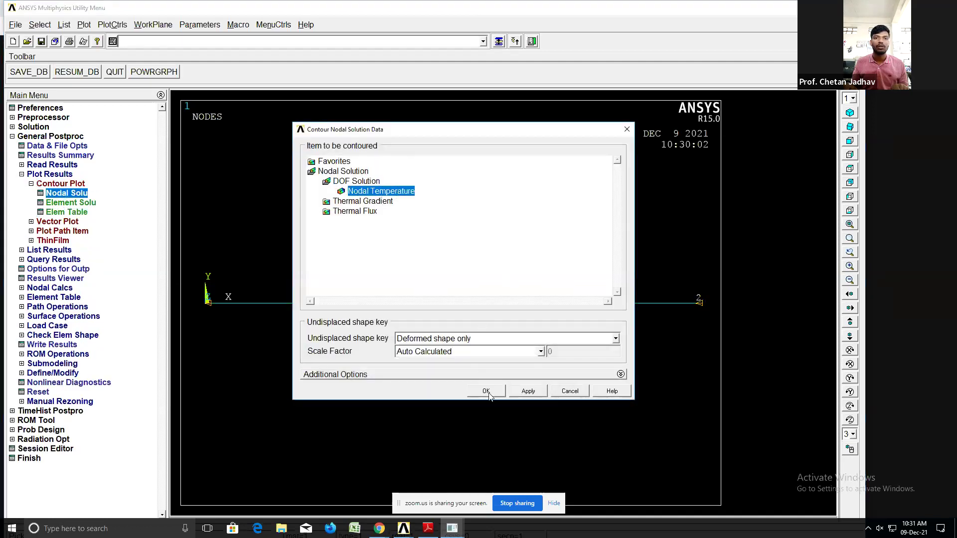
pyautogui.click(486, 392)
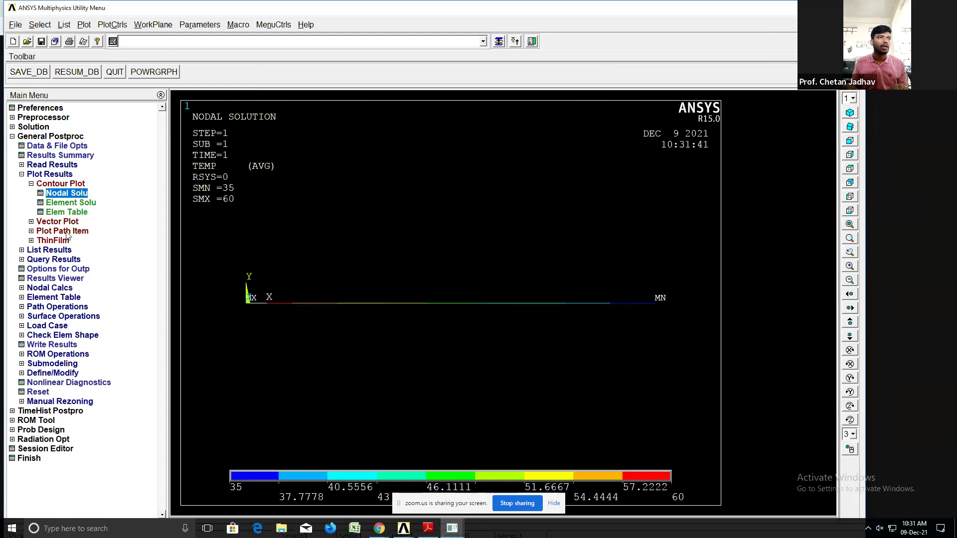
pyautogui.click(46, 250)
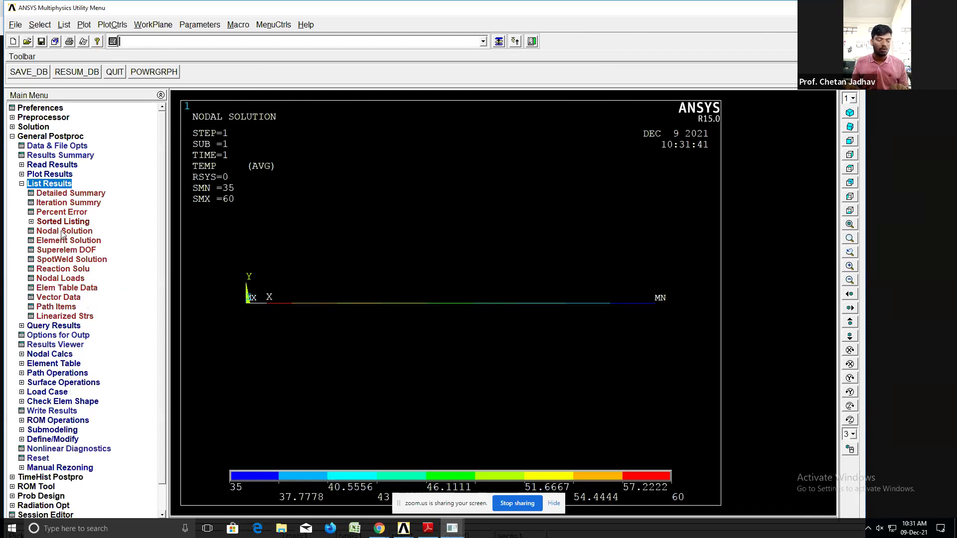
pyautogui.click(75, 280)
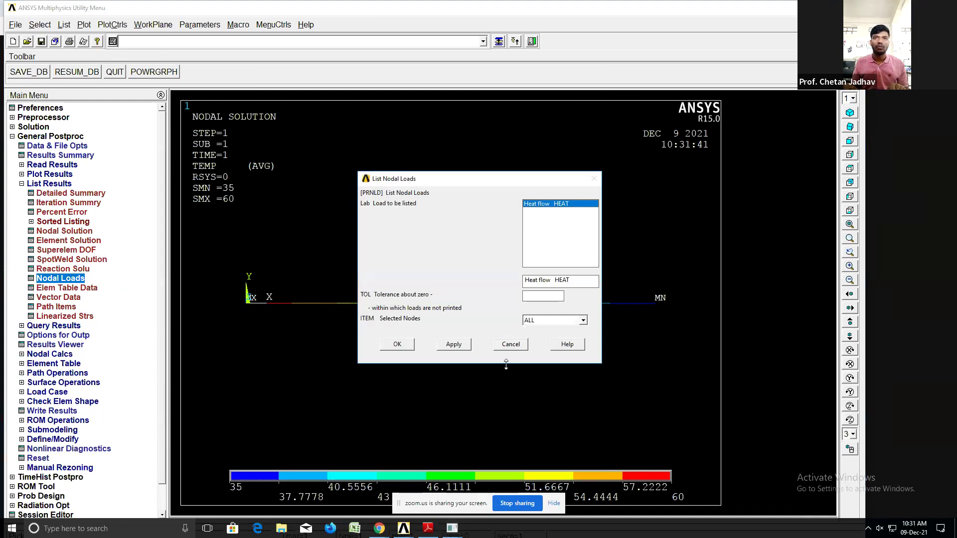
# - List summed nodal heat flow (−57.955 at node 1, 57.955 at node 2) and bring up the lab manual
pyautogui.click(391, 349)
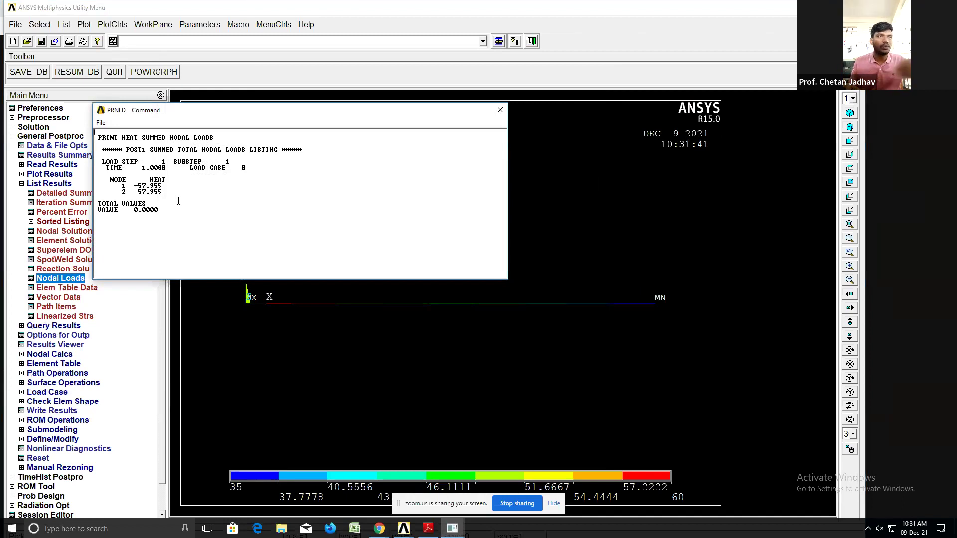
pyautogui.moveTo(133, 112); pyautogui.dragTo(299, 180)
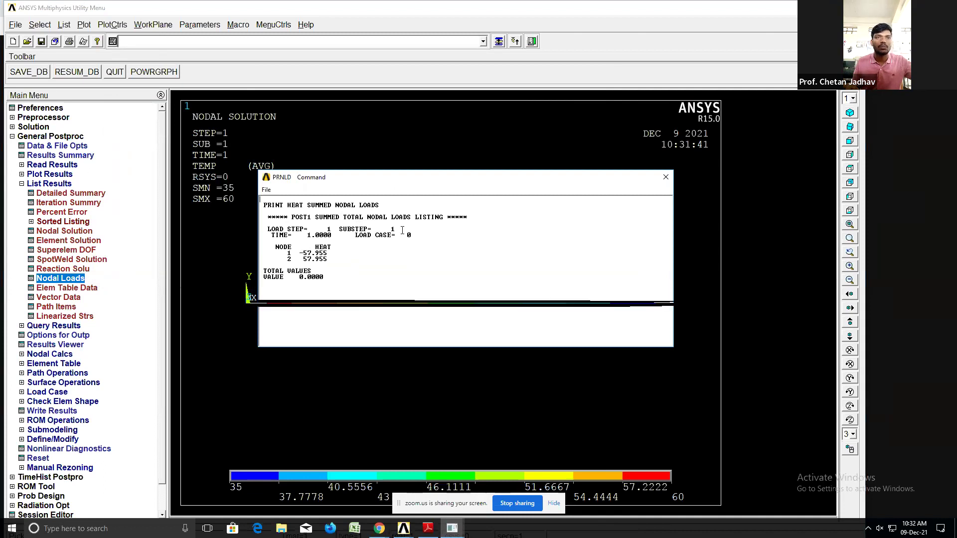
pyautogui.moveTo(300, 235); pyautogui.dragTo(328, 238)
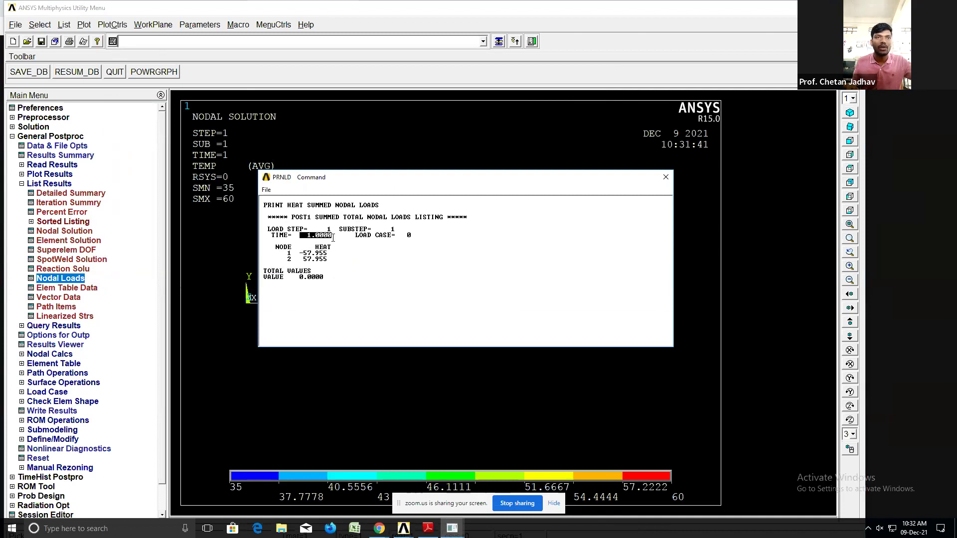
pyautogui.click(404, 240)
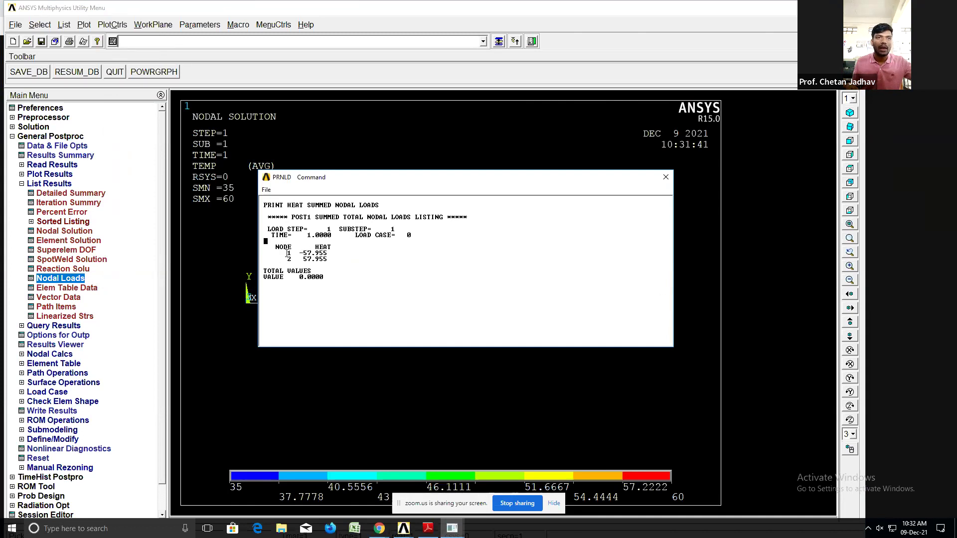
pyautogui.doubleClick(288, 253)
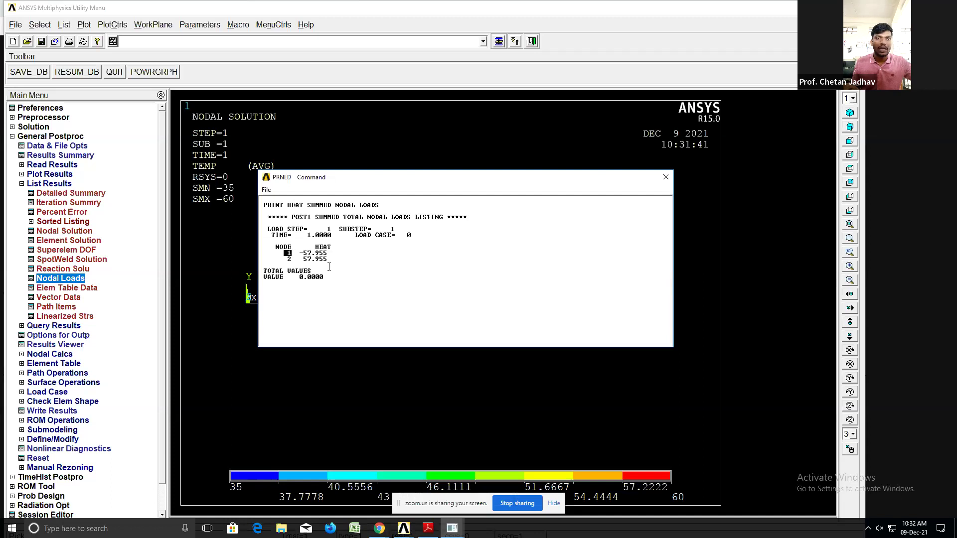
pyautogui.click(427, 531)
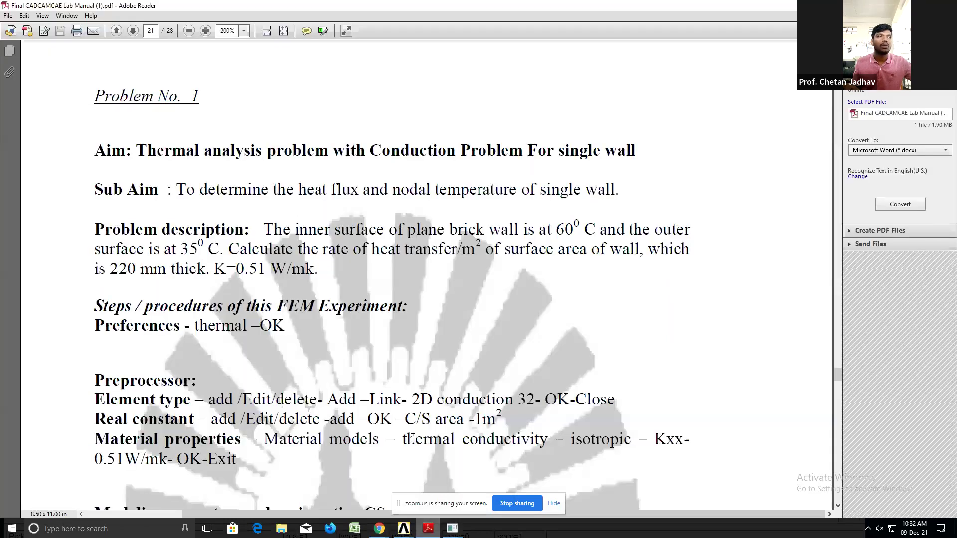
# - Highlight the heat flux and nodal temperature sub aim, then return to the ANSYS heat listing
pyautogui.moveTo(177, 189)
pyautogui.mouseDown()
pyautogui.moveTo(373, 185)
pyautogui.moveTo(601, 199)
pyautogui.mouseUp()
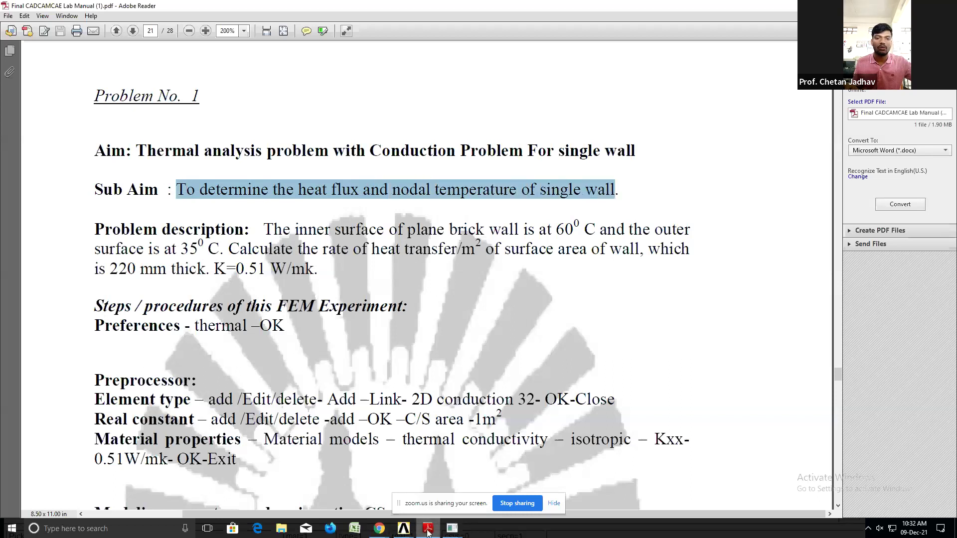
pyautogui.moveTo(451, 529)
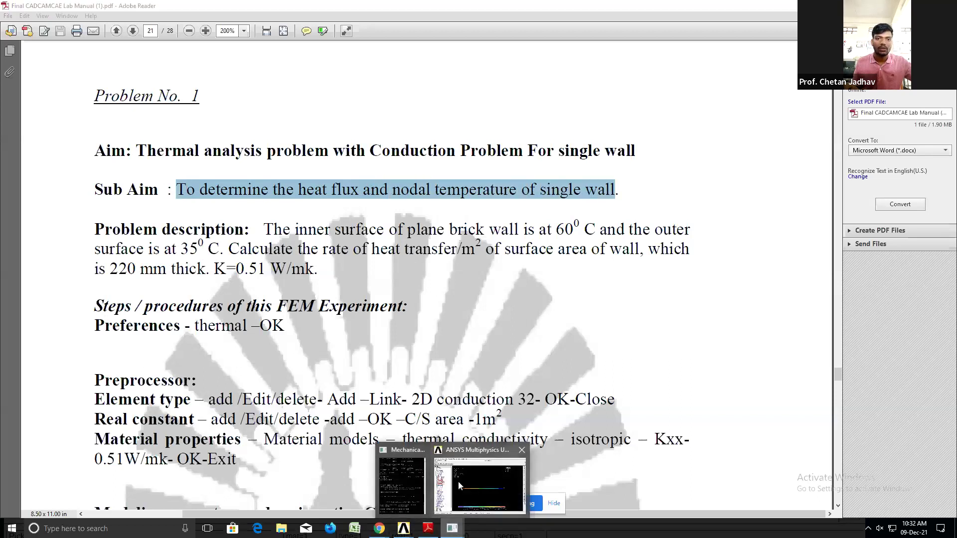
pyautogui.click(479, 484)
pyautogui.click(296, 253)
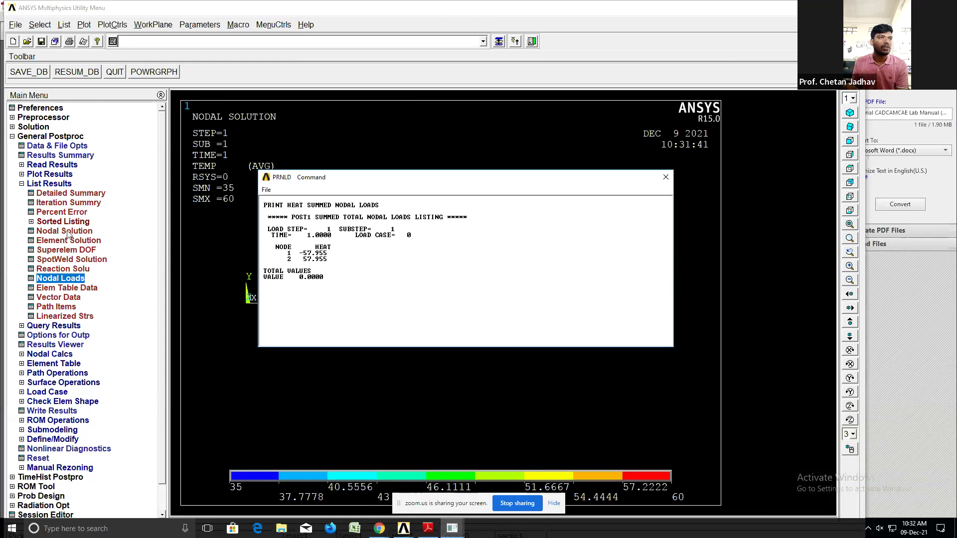
# - Review the result data summary, iteration summary and percent error estimate
pyautogui.click(59, 196)
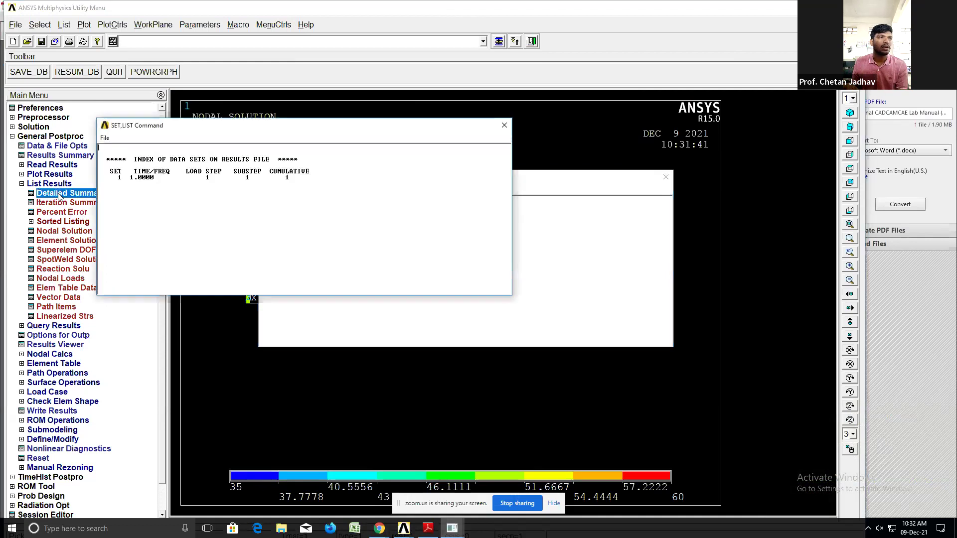
pyautogui.click(505, 125)
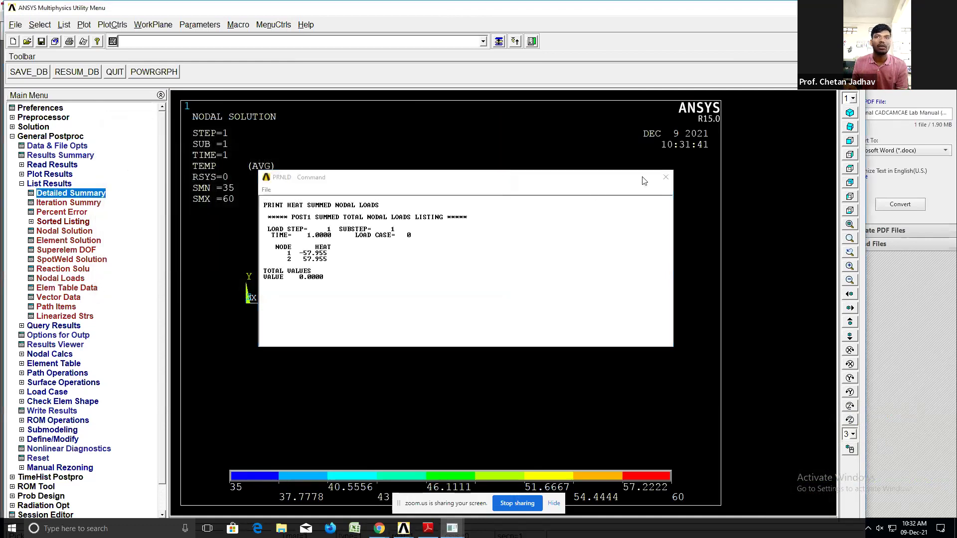
pyautogui.click(666, 177)
pyautogui.click(61, 204)
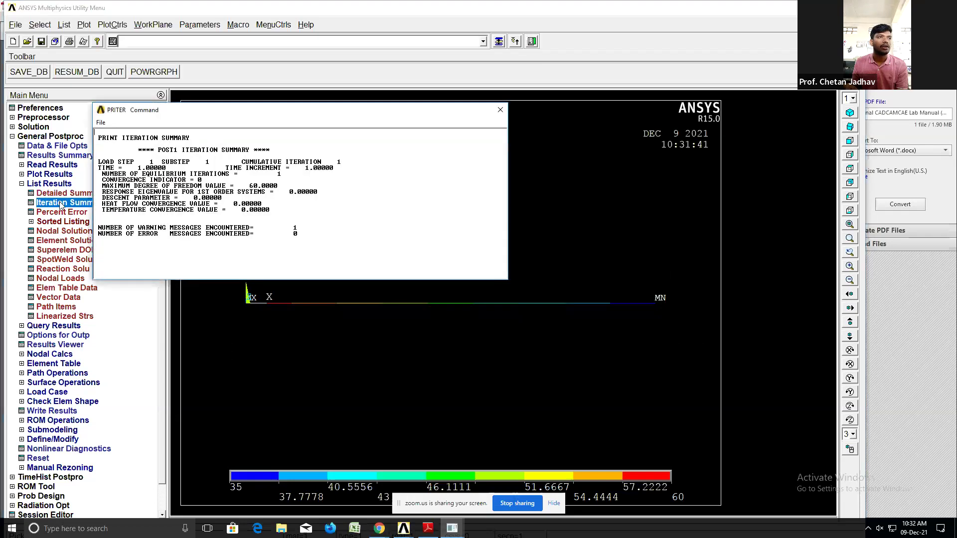
pyautogui.click(500, 110)
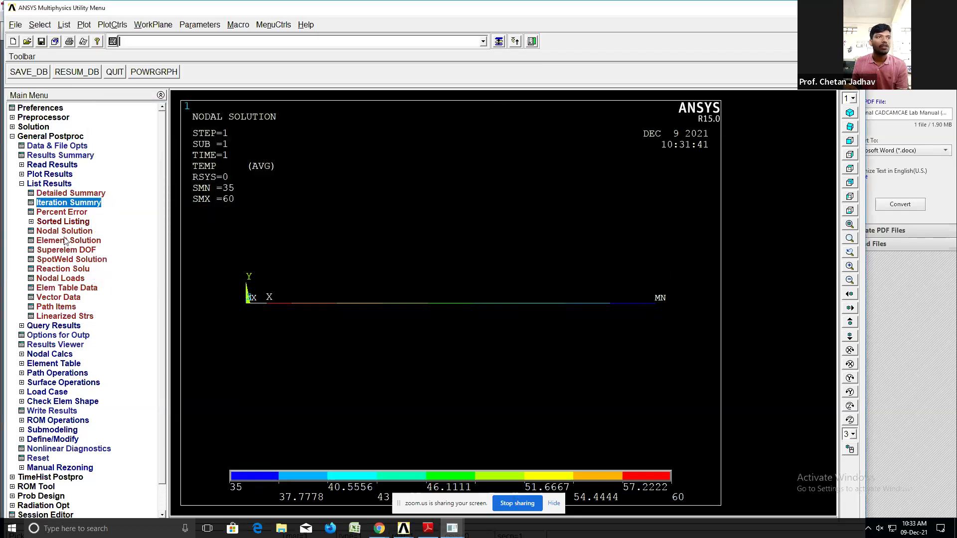
pyautogui.click(66, 213)
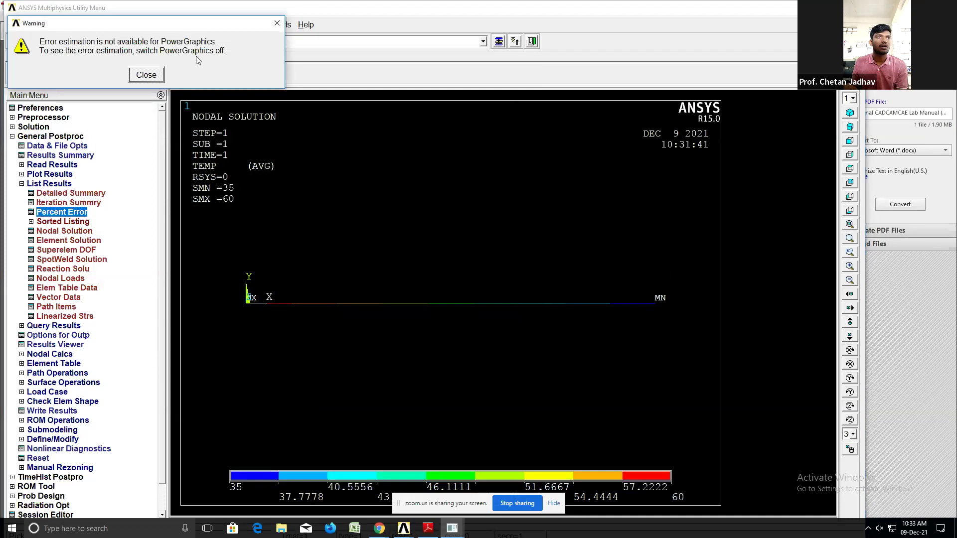
pyautogui.click(277, 23)
# - List nodal thermal gradient TGX and thermal flux TFX
pyautogui.click(82, 232)
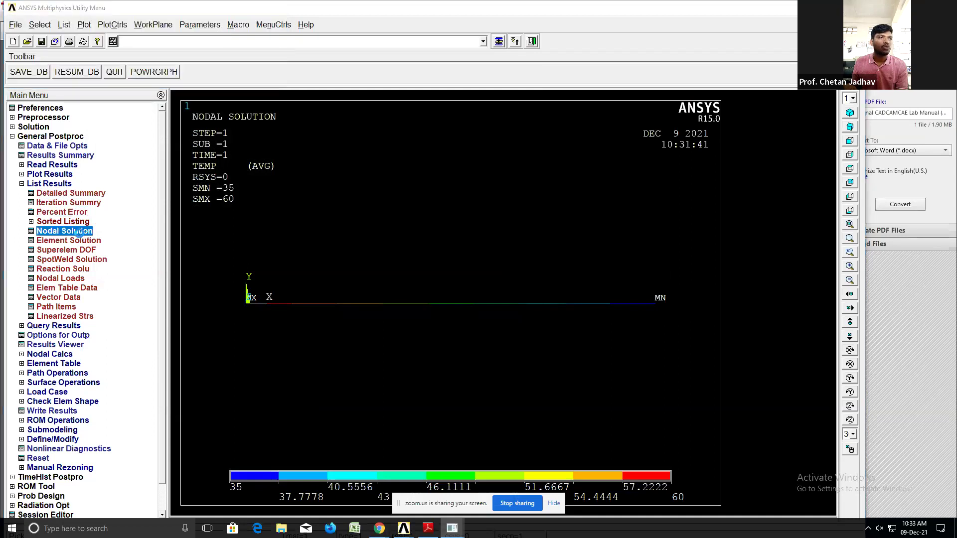
pyautogui.click(398, 251)
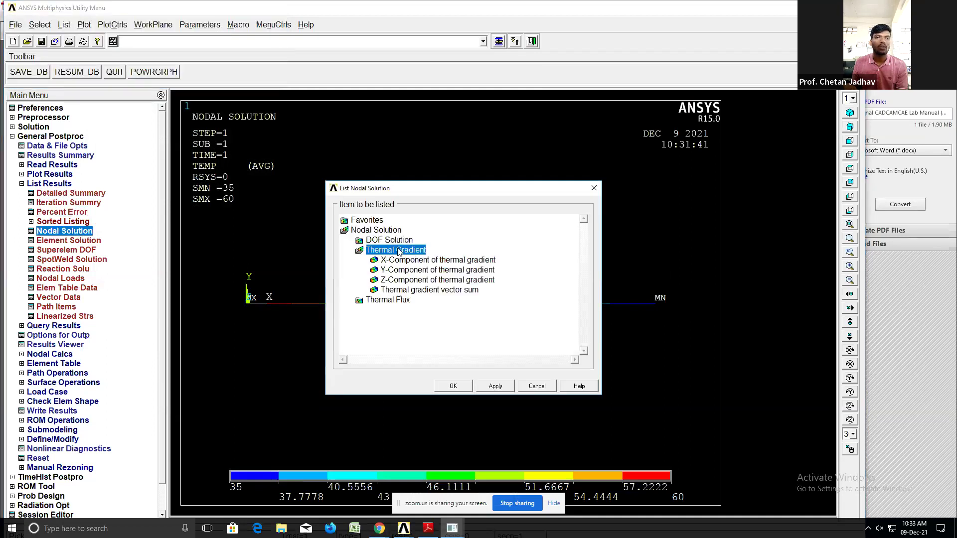
pyautogui.click(423, 260)
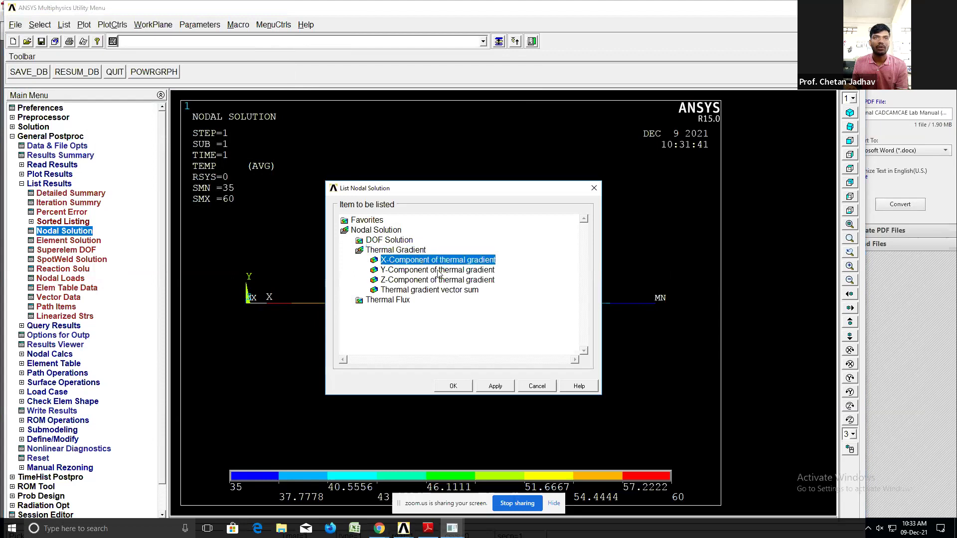
pyautogui.click(454, 387)
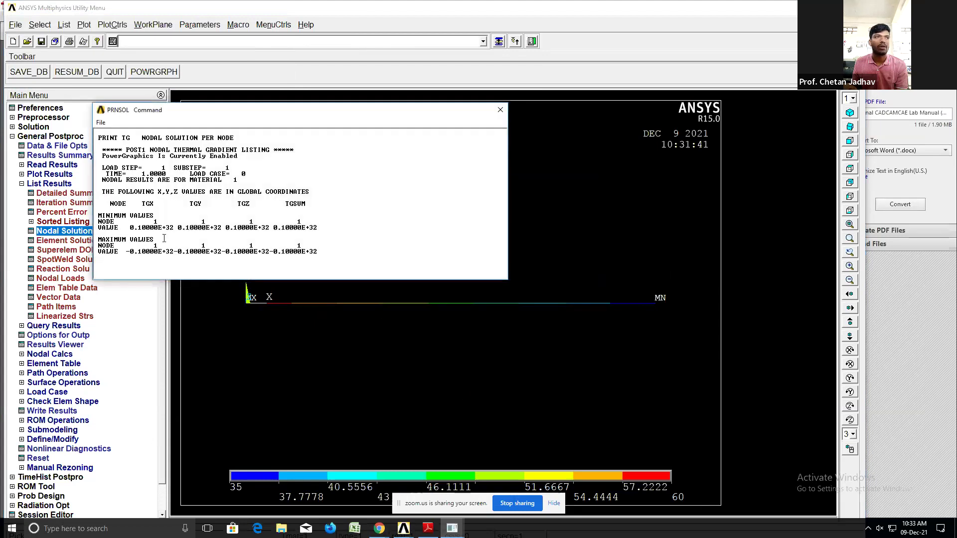
pyautogui.click(501, 109)
pyautogui.click(64, 231)
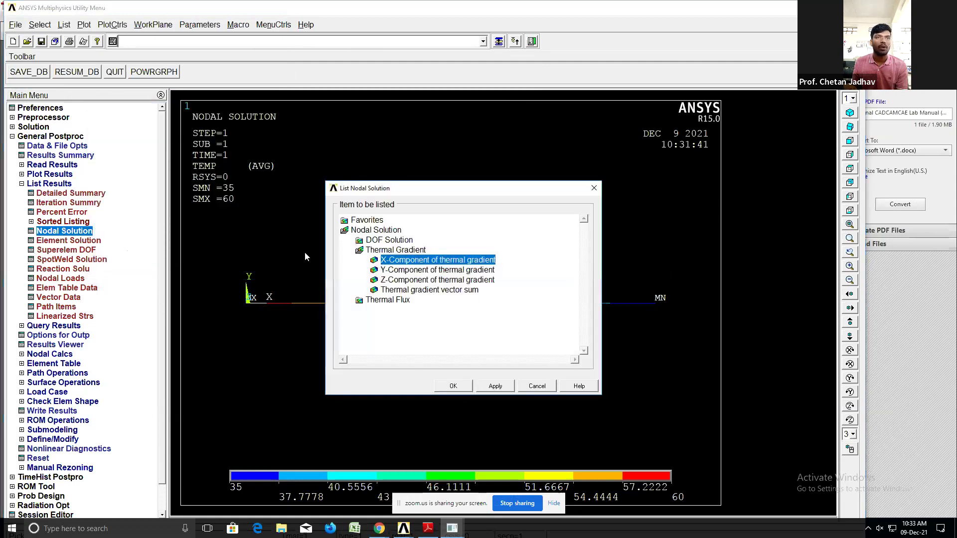
pyautogui.click(390, 300)
pyautogui.click(406, 272)
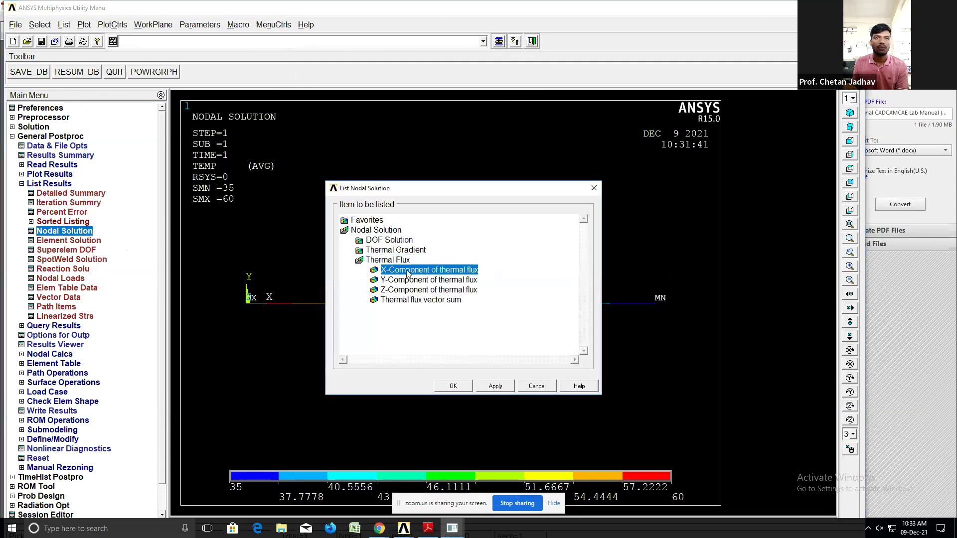
pyautogui.click(454, 386)
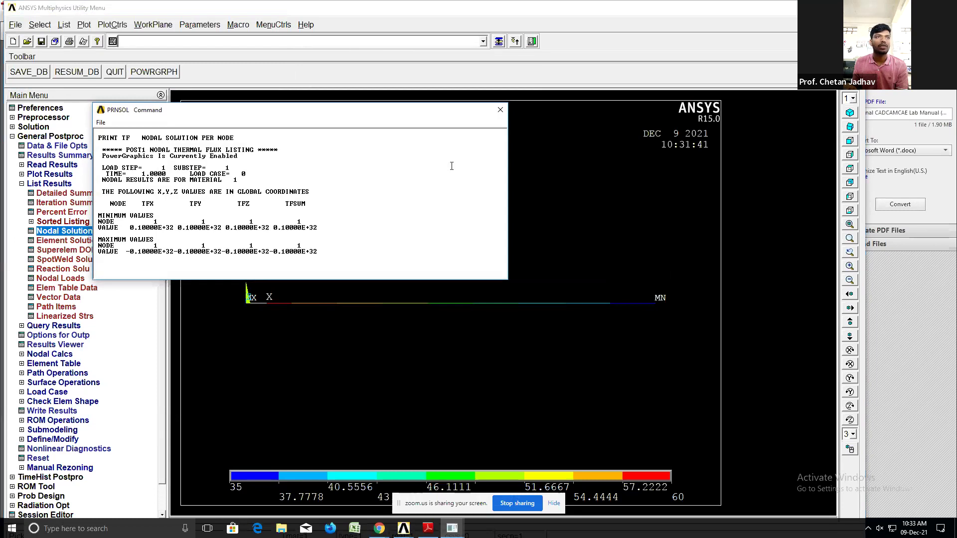
pyautogui.click(500, 110)
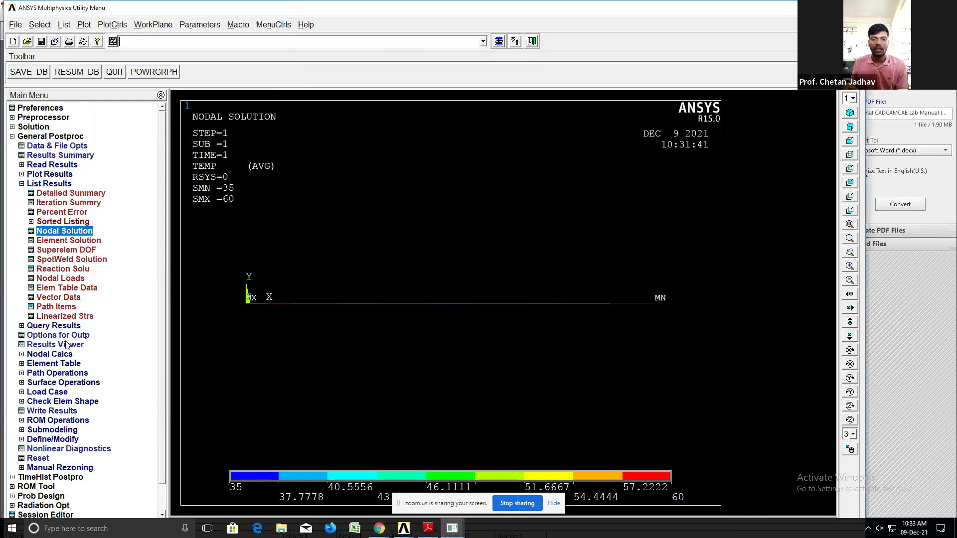
# - Browse the result plotting menu, then switch to the lab manual PDF
pyautogui.click(49, 176)
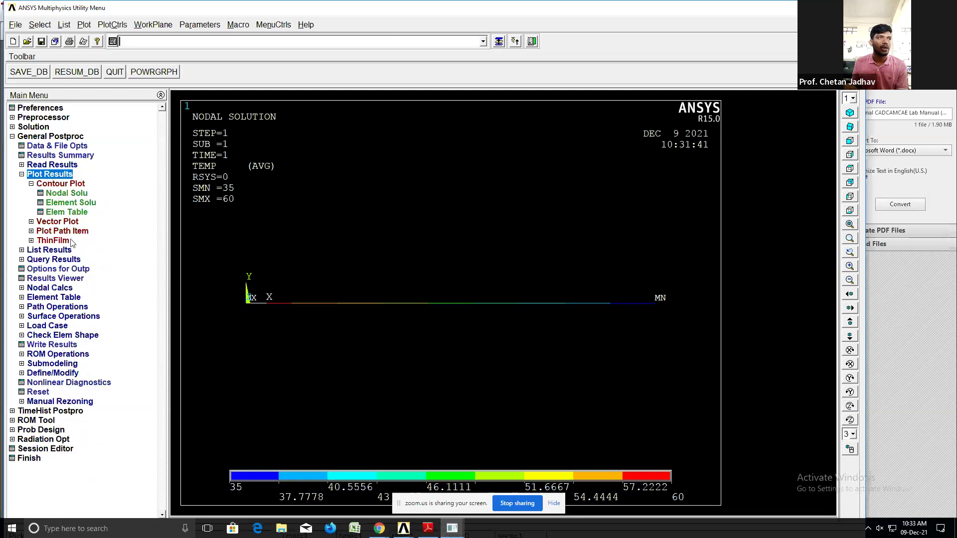
pyautogui.click(36, 175)
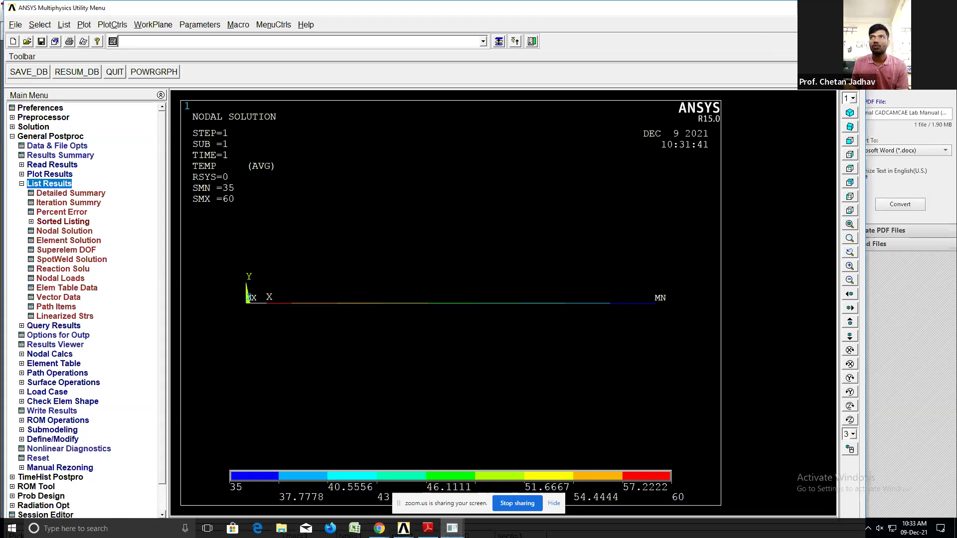
pyautogui.hotkey('alt', 'Tab')
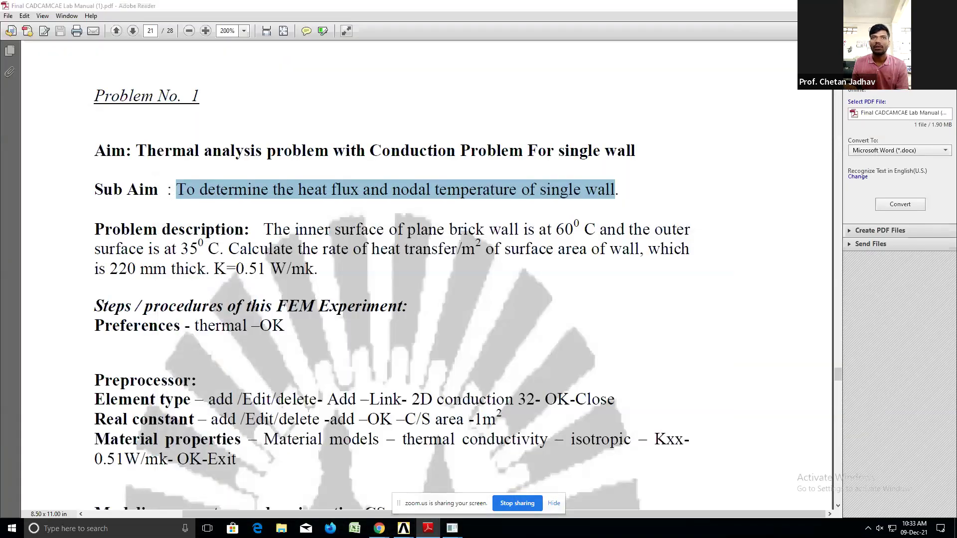
# - Switch from the lab manual to the Zoom meeting in Chrome
pyautogui.hotkey('alt', 'Tab')
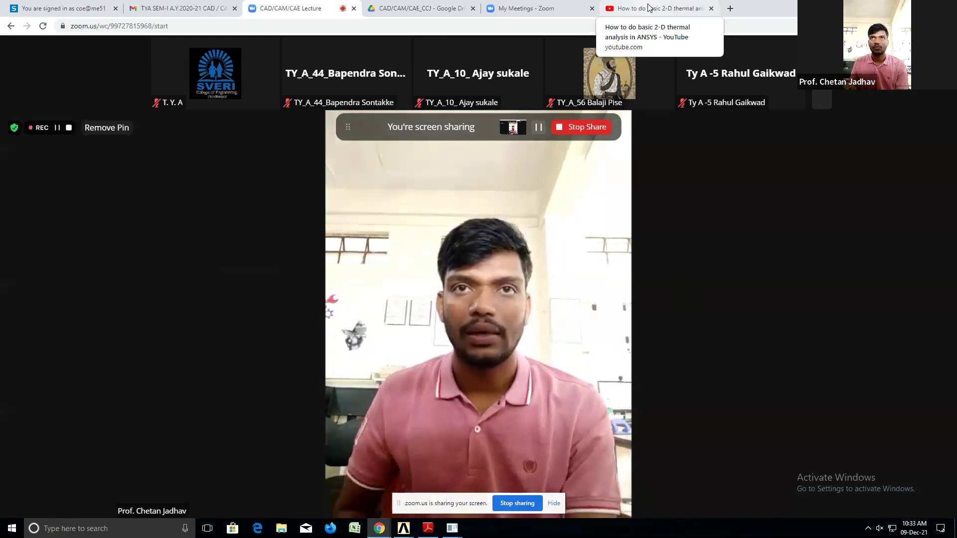
pyautogui.moveTo(530, 458)
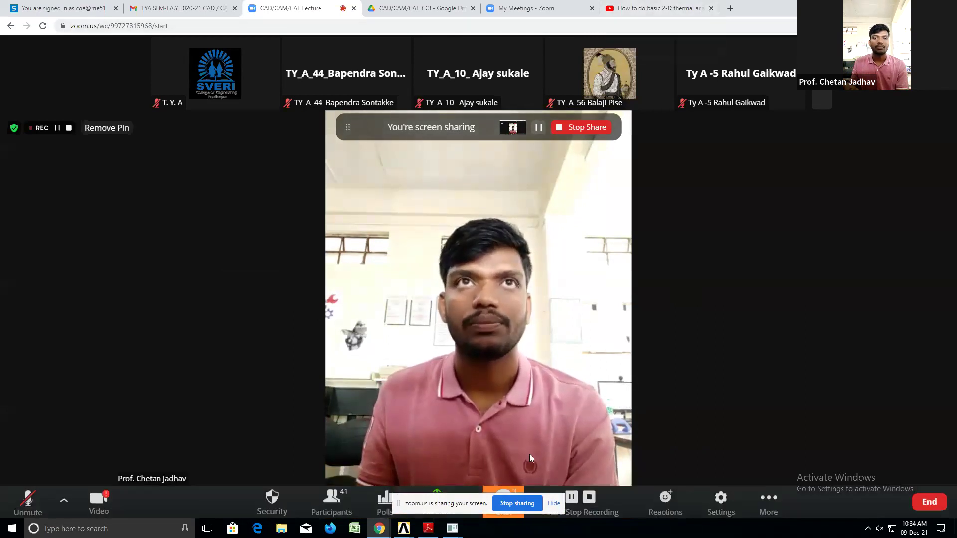
# - Stop sharing the Zoom screen so the presenter's tutorial video fills the view
pyautogui.click(579, 128)
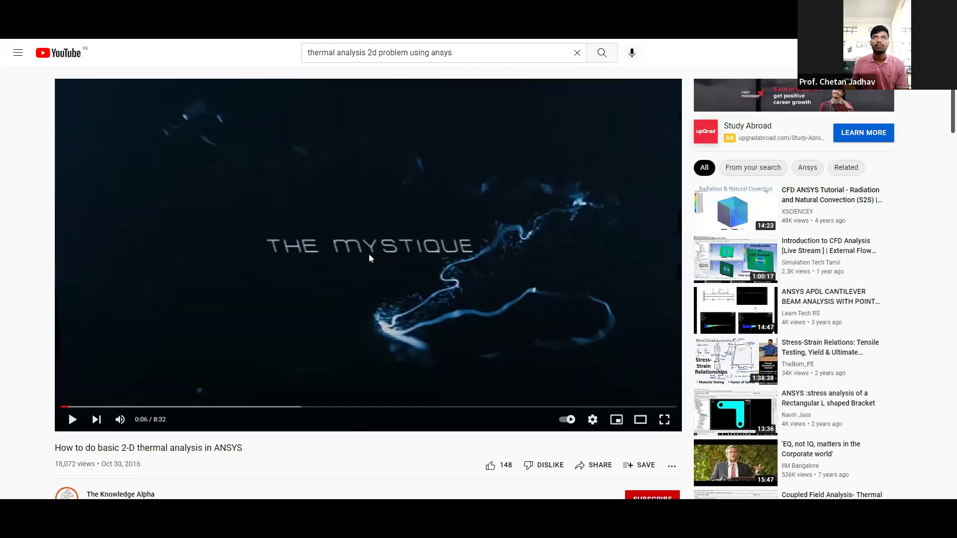
# - Play the 2-D thermal tutorial full screen and follow it to ticking Thermal in ANSYS Preferences
pyautogui.click(665, 419)
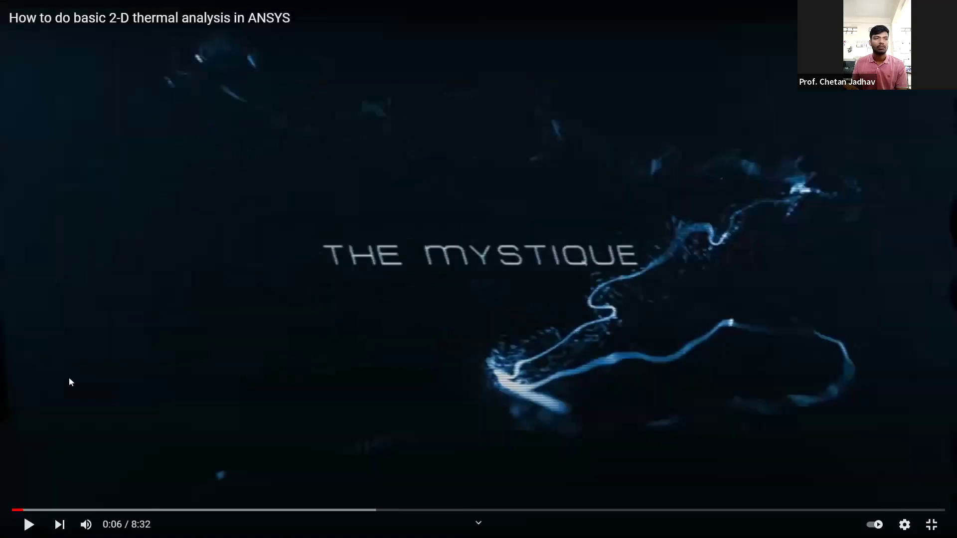
pyautogui.click(28, 524)
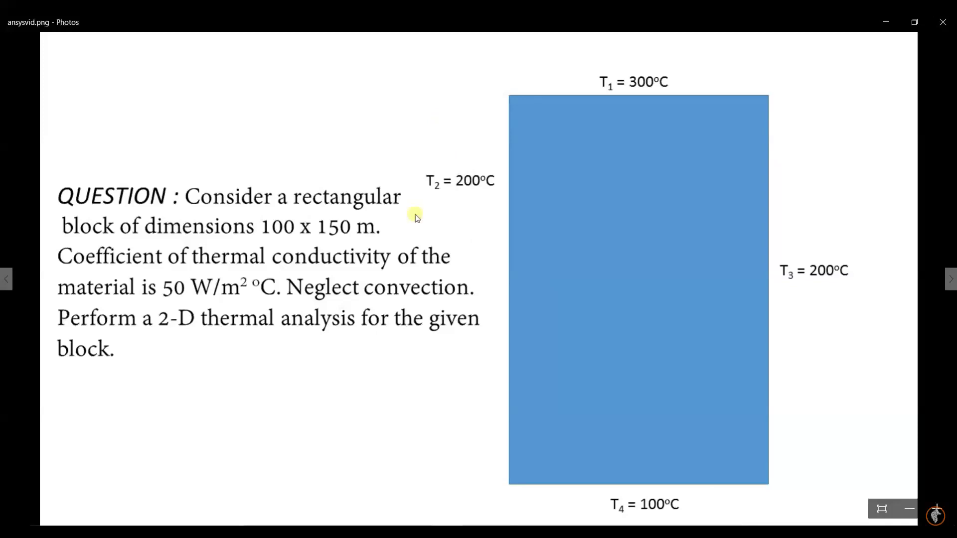
pyautogui.click(478, 534)
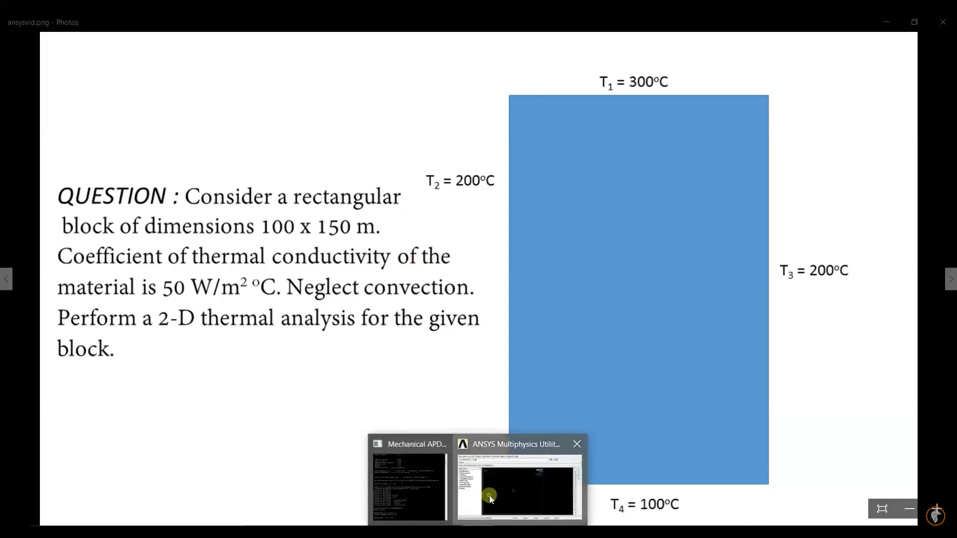
pyautogui.click(486, 479)
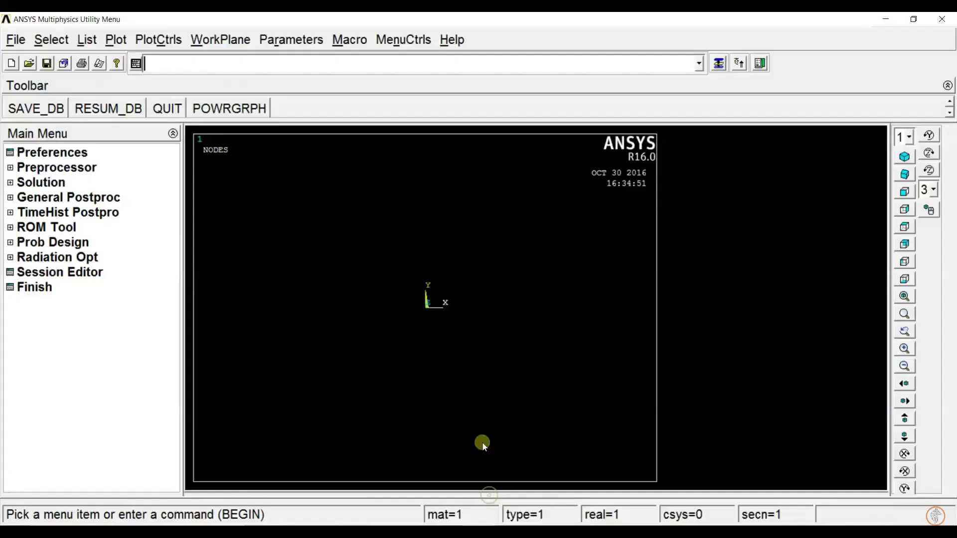
pyautogui.click(74, 152)
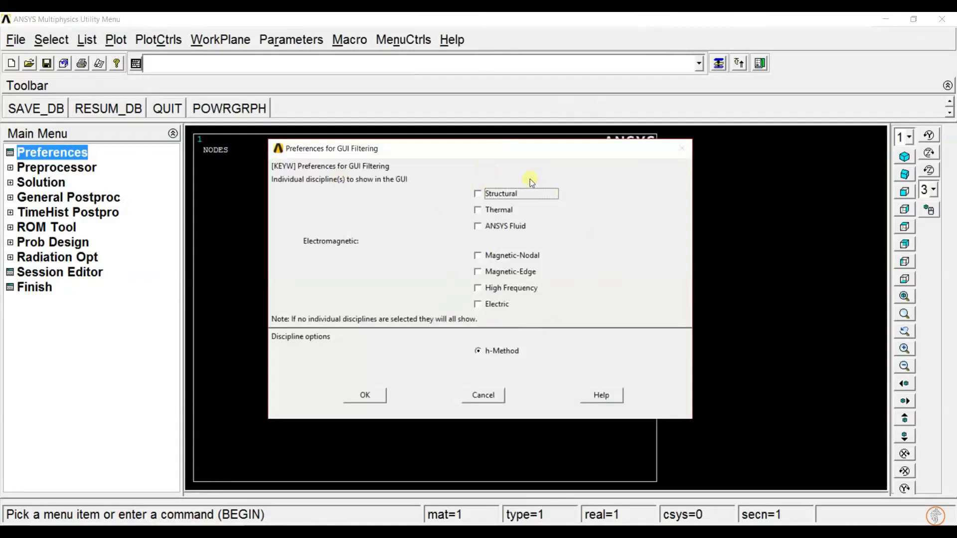
pyautogui.click(478, 211)
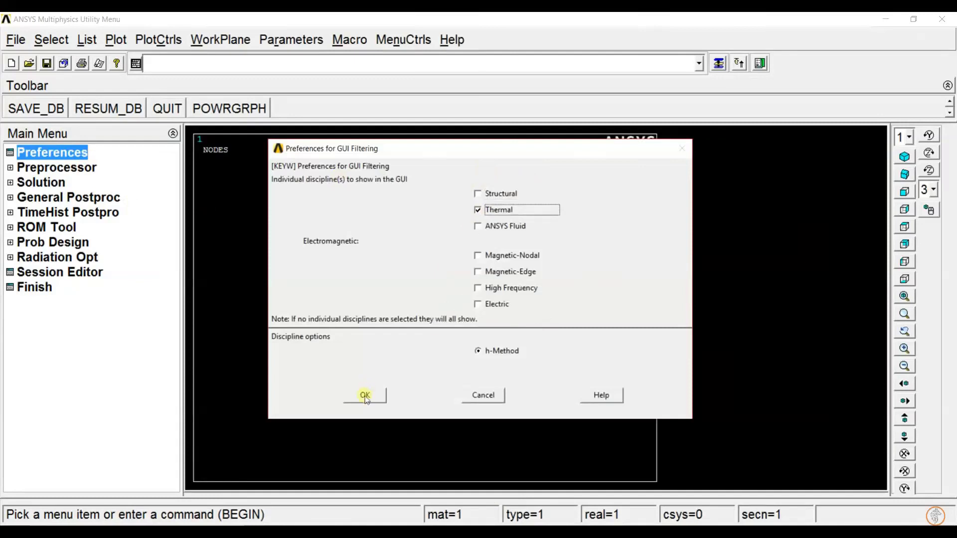
# - Confirm the Thermal-only preference and add PLANE55 (Quad 4node 55) as element type 1
pyautogui.click(364, 396)
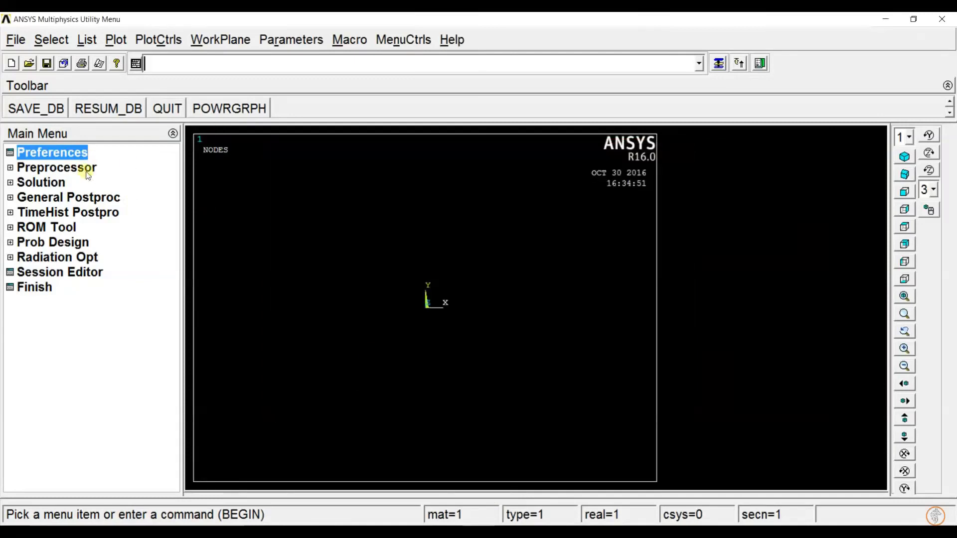
pyautogui.click(88, 170)
pyautogui.click(89, 184)
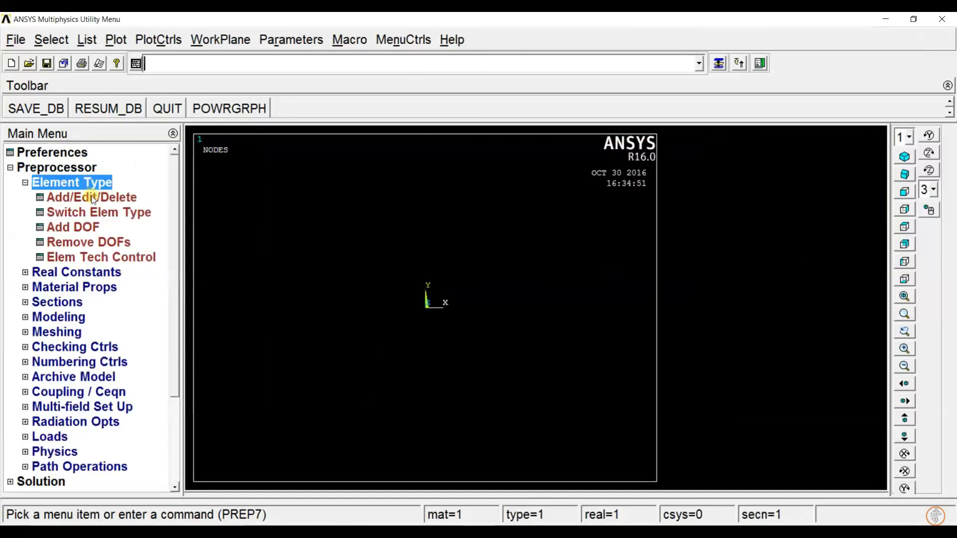
pyautogui.click(92, 200)
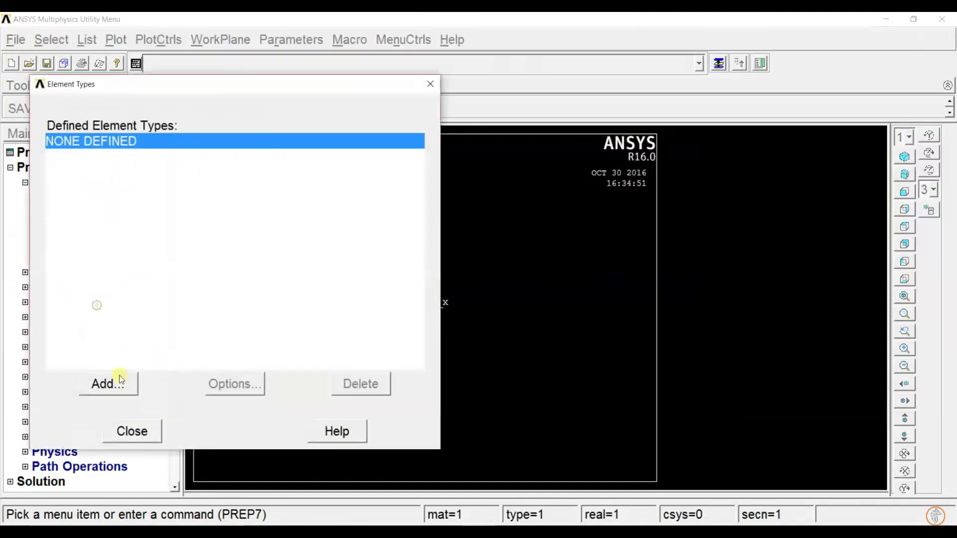
pyautogui.click(120, 380)
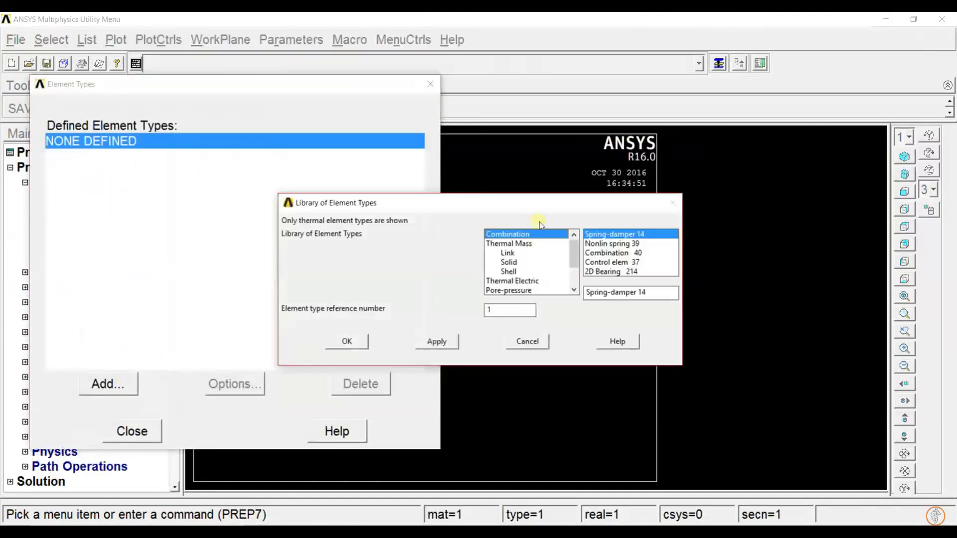
pyautogui.click(515, 263)
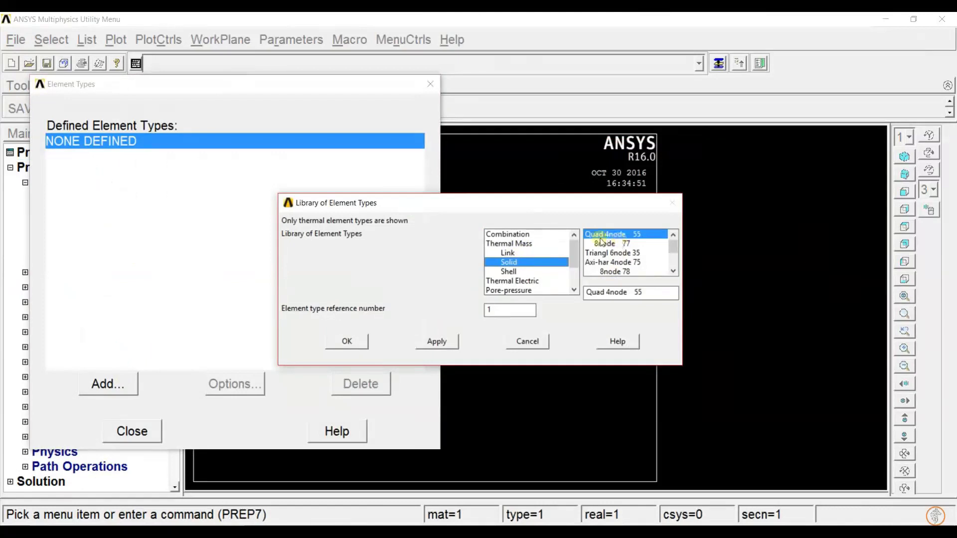
pyautogui.click(348, 342)
pyautogui.click(143, 435)
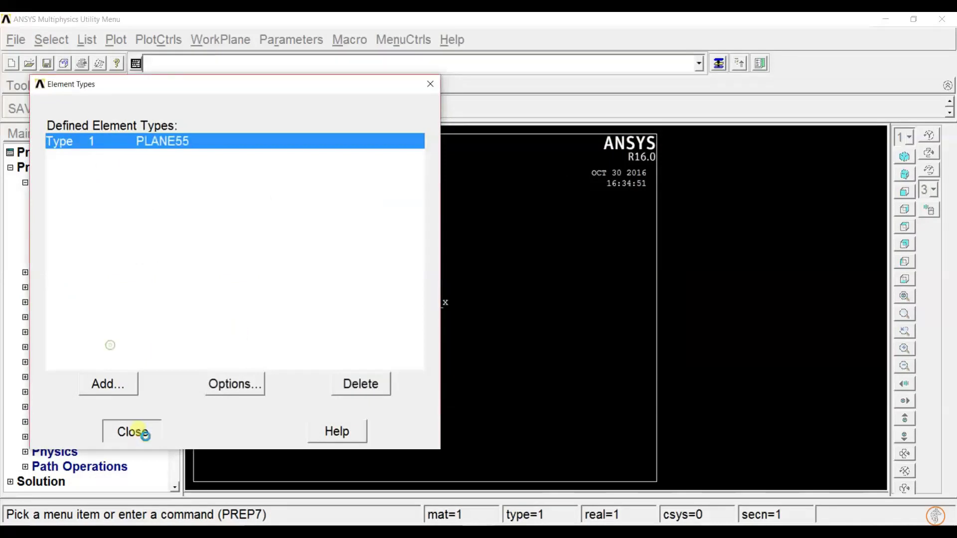
# - Define material 1 with isotropic thermal conductivity KXX = 50 in Material Models
pyautogui.moveTo(177, 273); pyautogui.dragTo(178, 313)
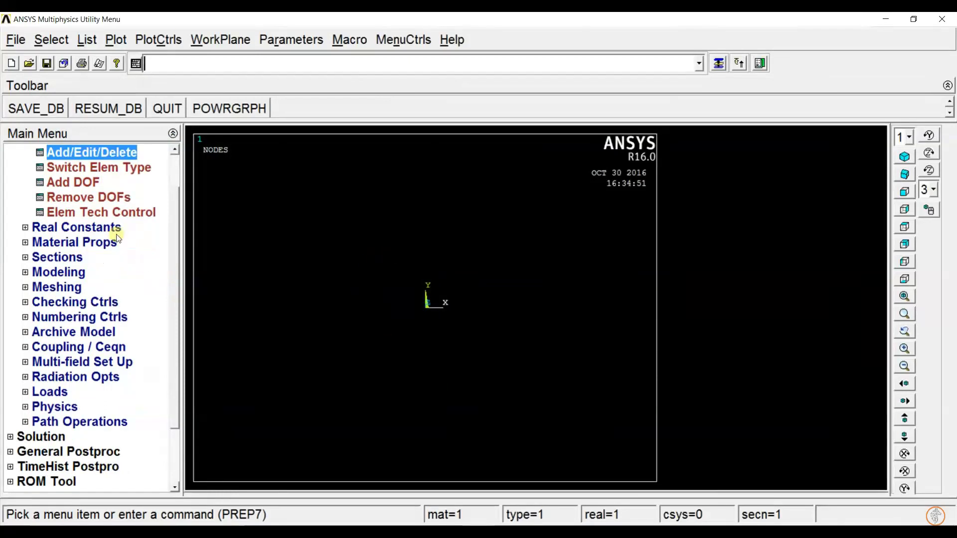
pyautogui.click(99, 245)
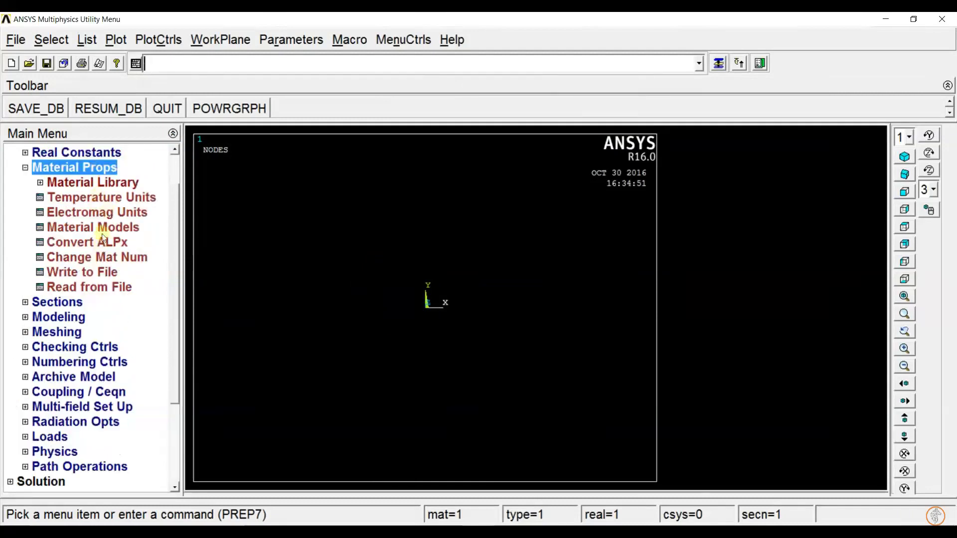
pyautogui.doubleClick(102, 228)
pyautogui.doubleClick(518, 259)
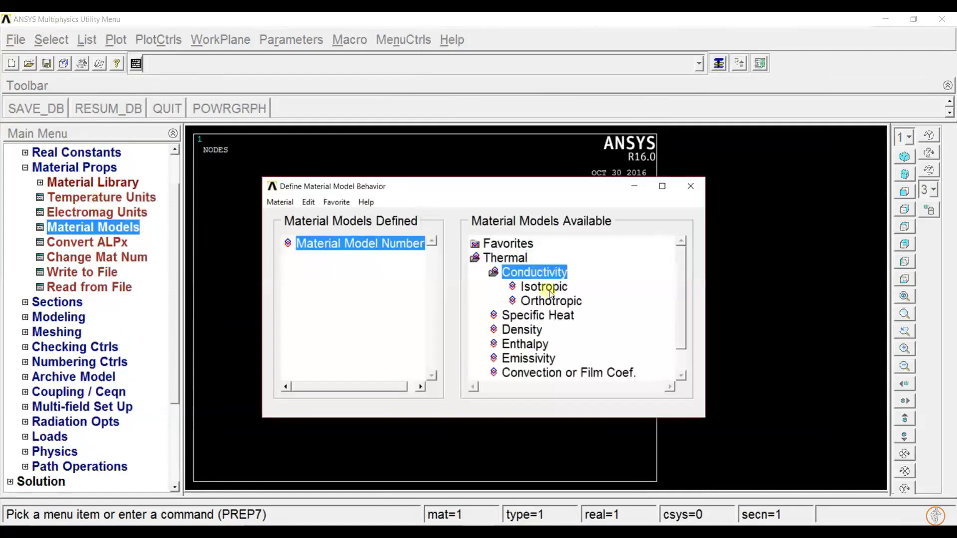
pyautogui.doubleClick(553, 289)
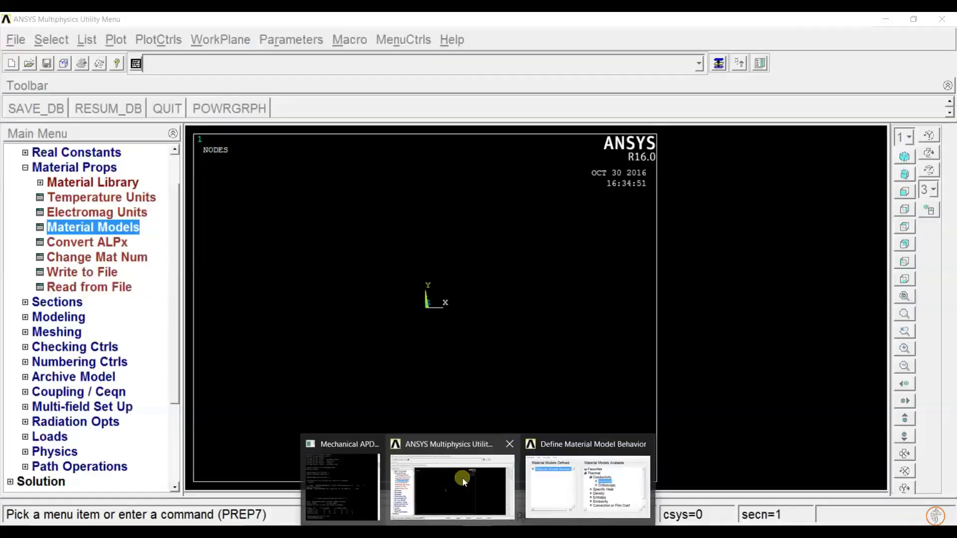
pyautogui.click(461, 478)
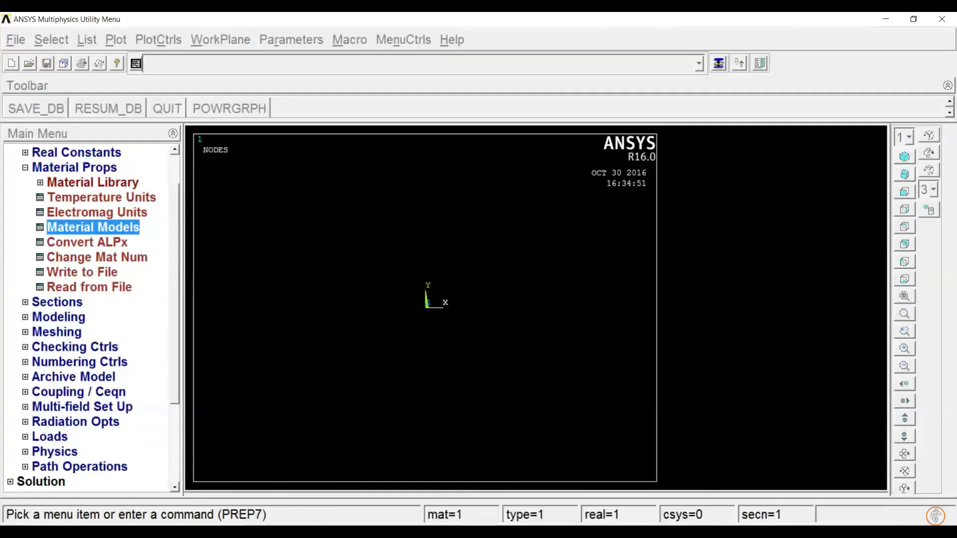
pyautogui.click(543, 483)
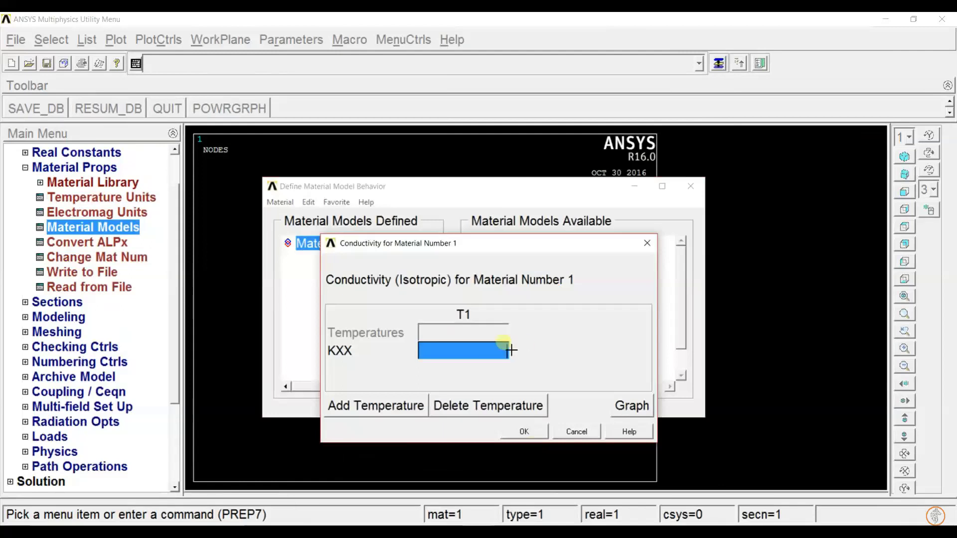
pyautogui.write('50')
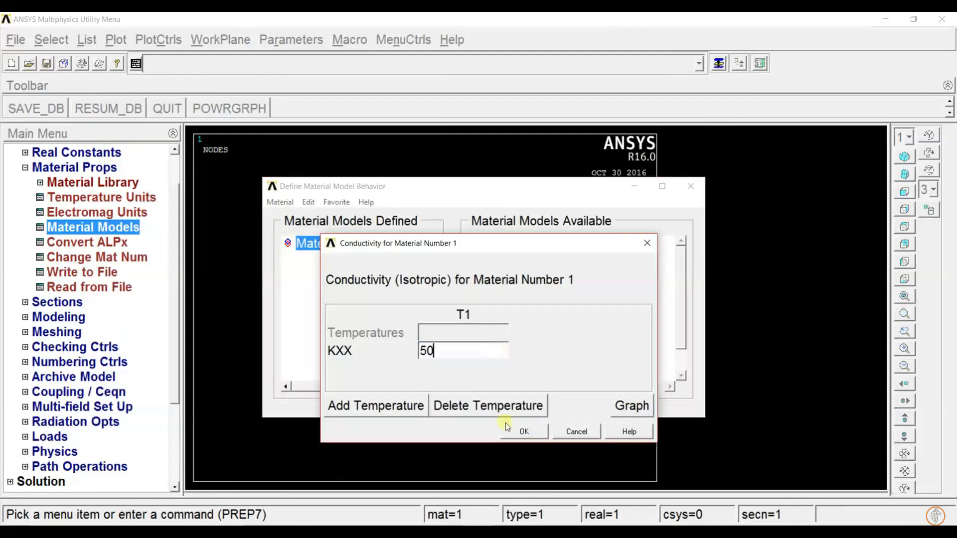
pyautogui.click(522, 432)
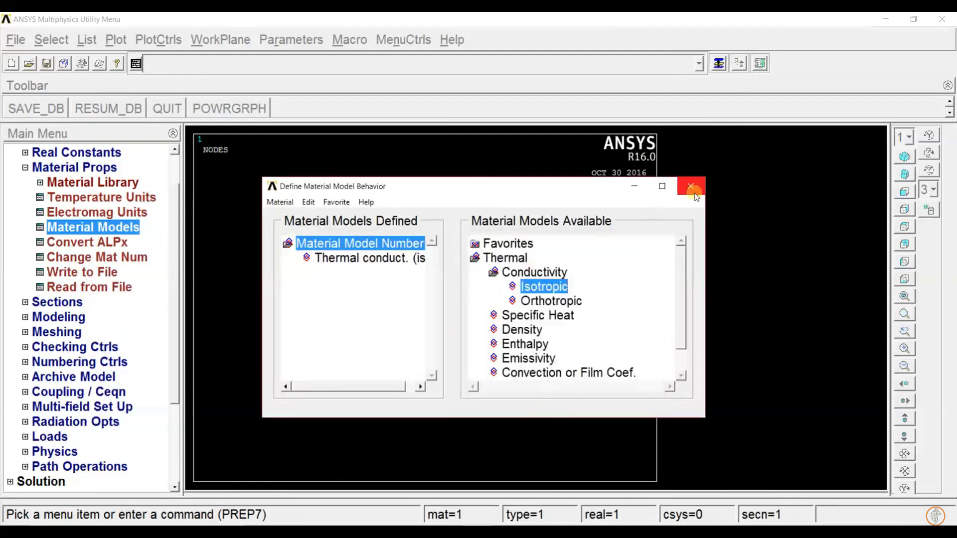
pyautogui.click(690, 186)
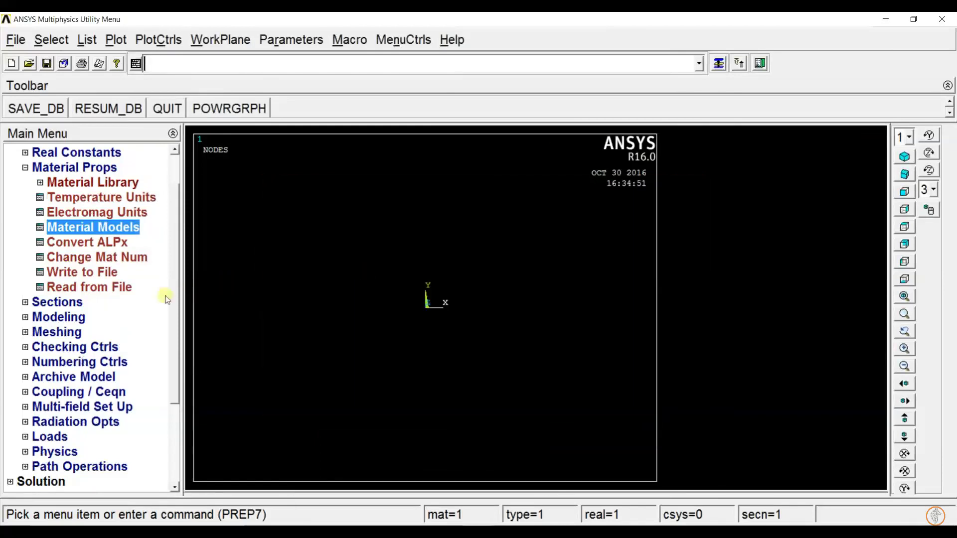
pyautogui.click(77, 317)
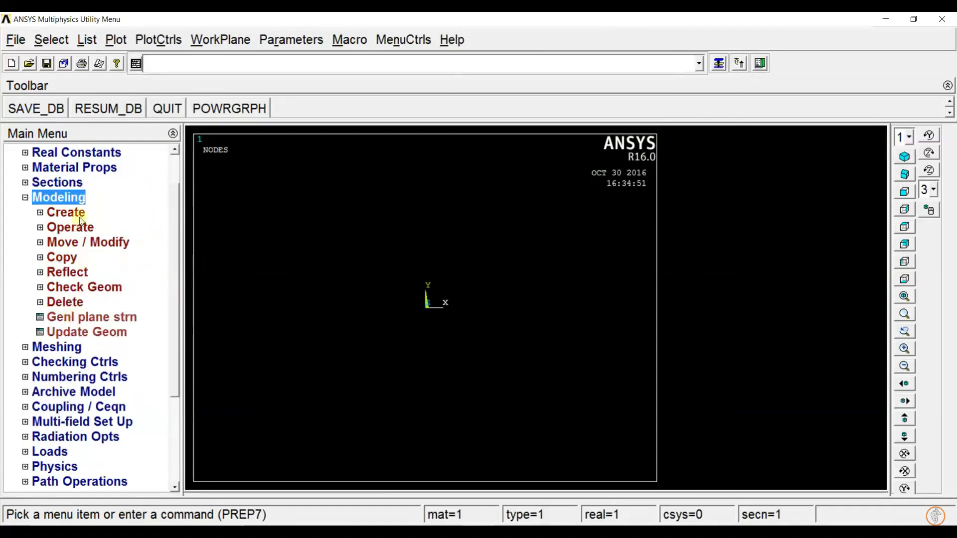
# - Create a 100 by 150 rectangle by two corners, starting at WP X 0, Y 0
pyautogui.click(70, 213)
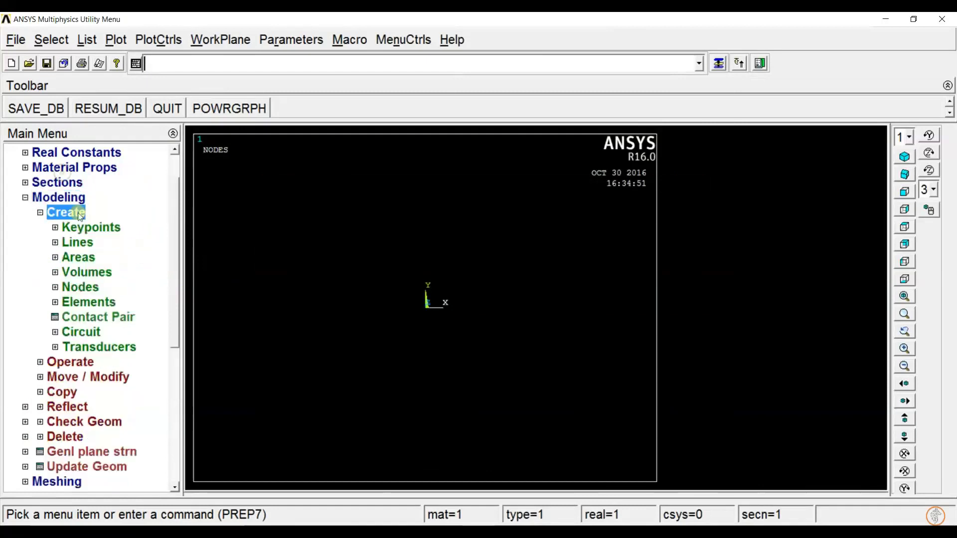
pyautogui.click(87, 258)
pyautogui.click(95, 289)
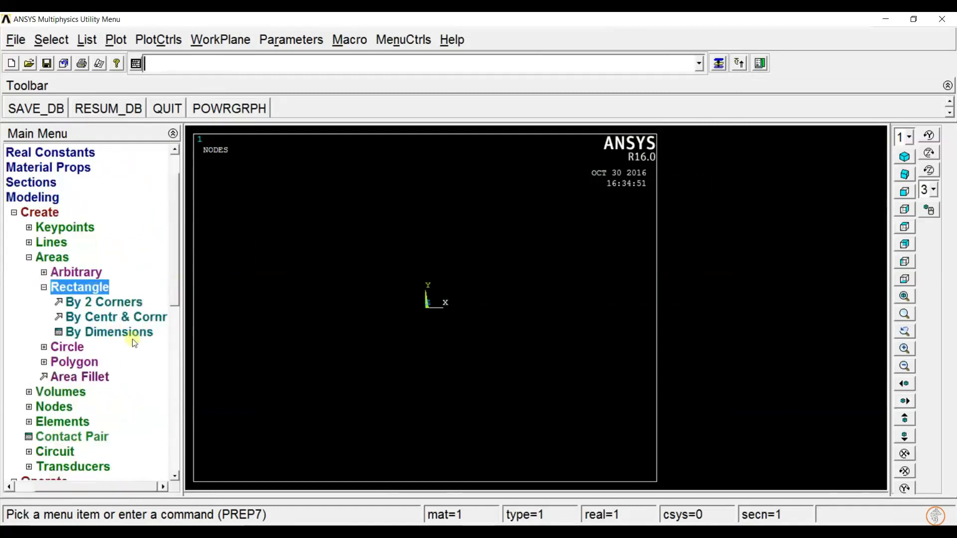
pyautogui.click(104, 302)
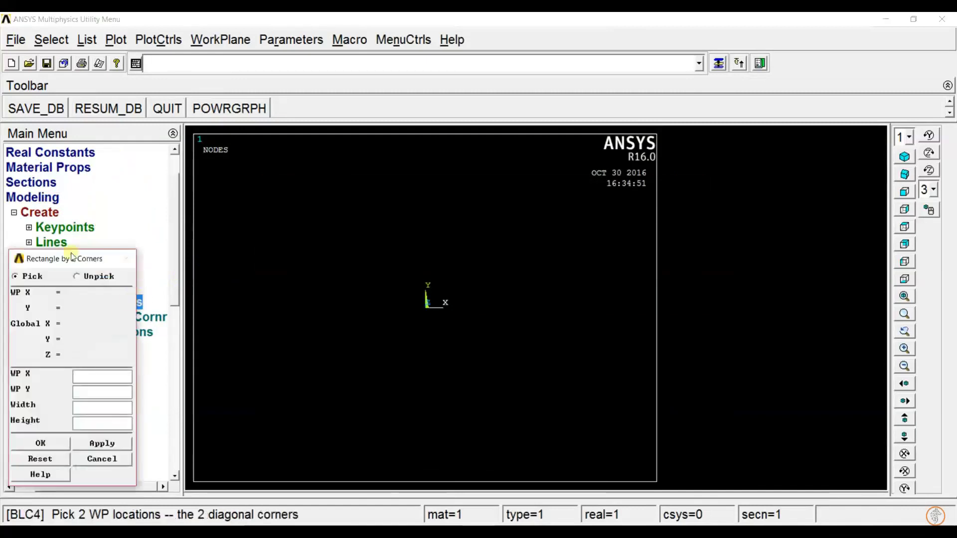
pyautogui.moveTo(75, 259); pyautogui.dragTo(137, 193)
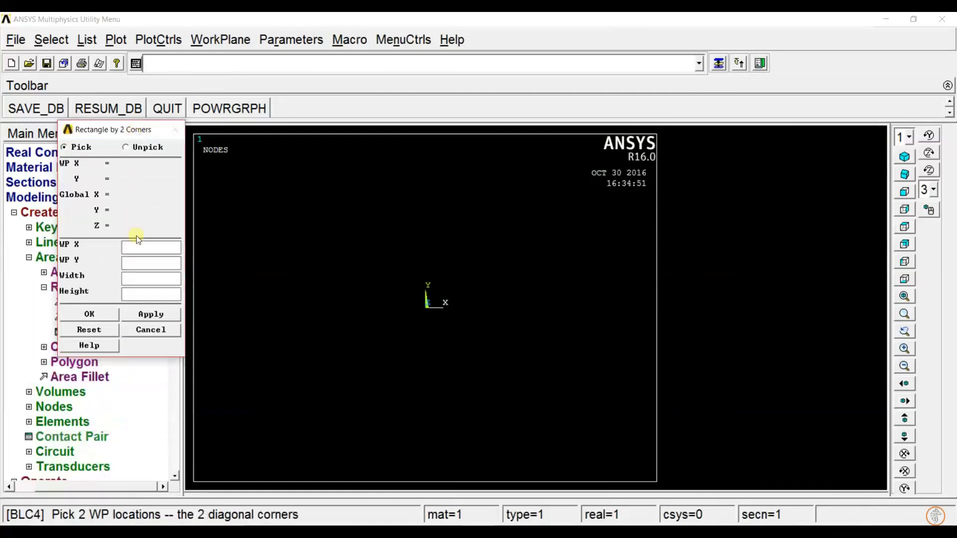
pyautogui.write('0')
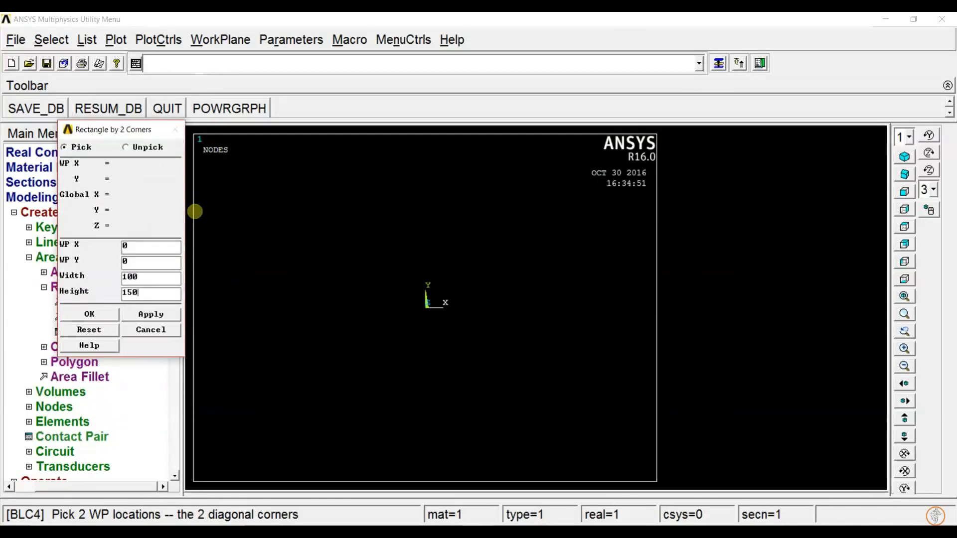
pyautogui.click(90, 314)
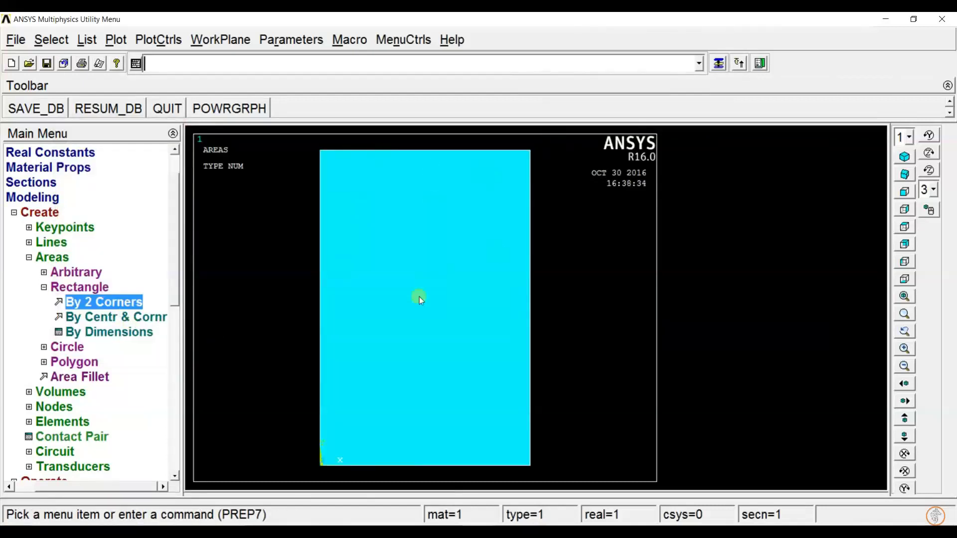
pyautogui.moveTo(173, 258); pyautogui.dragTo(173, 349)
pyautogui.click(58, 407)
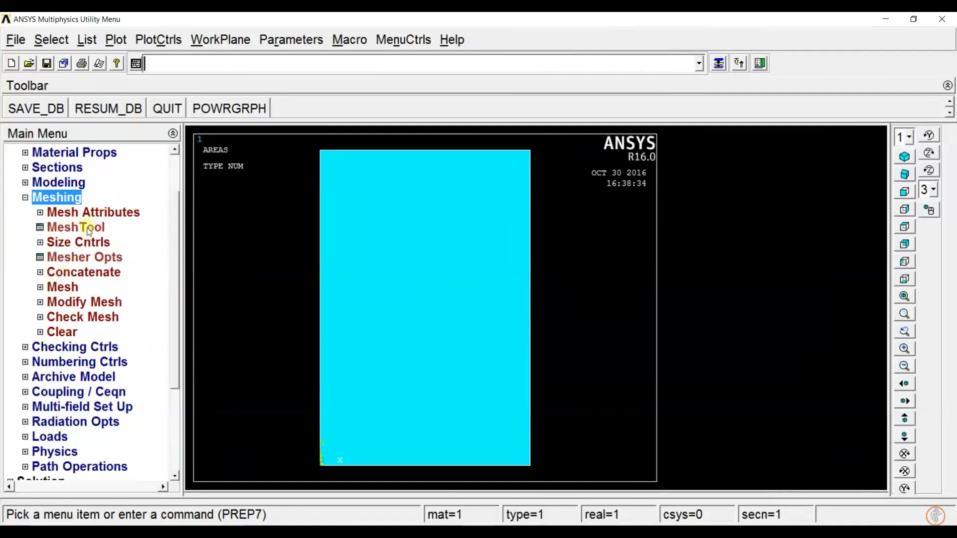
# - Mapped-mesh the rectangular block area as a 3 or 4 sided area into a 3 by 3 grid
pyautogui.click(71, 291)
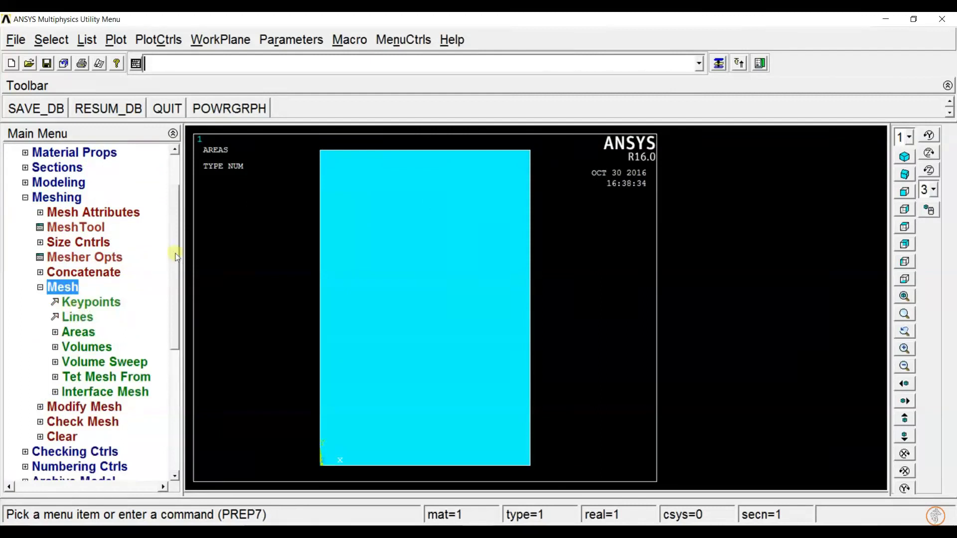
pyautogui.scroll(-1, 175, 257)
pyautogui.click(75, 291)
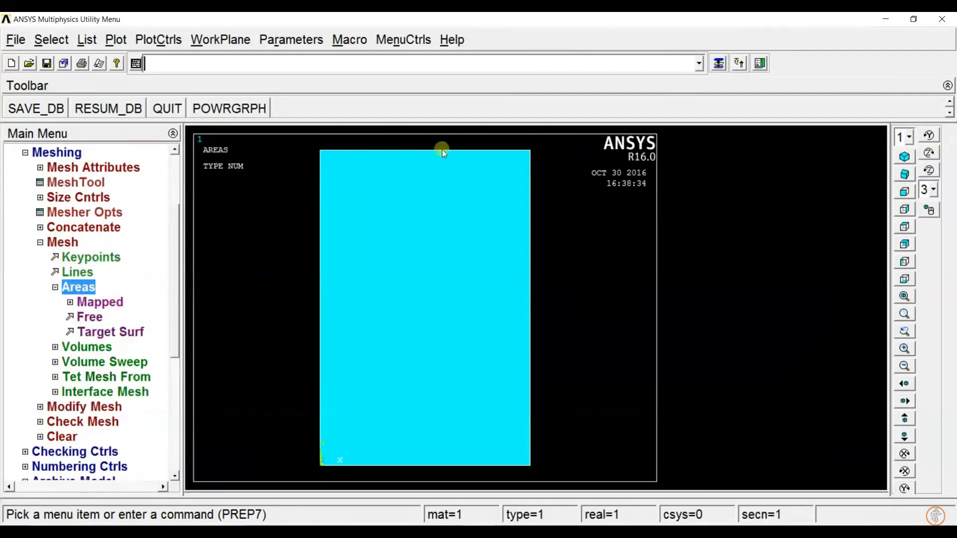
pyautogui.click(111, 304)
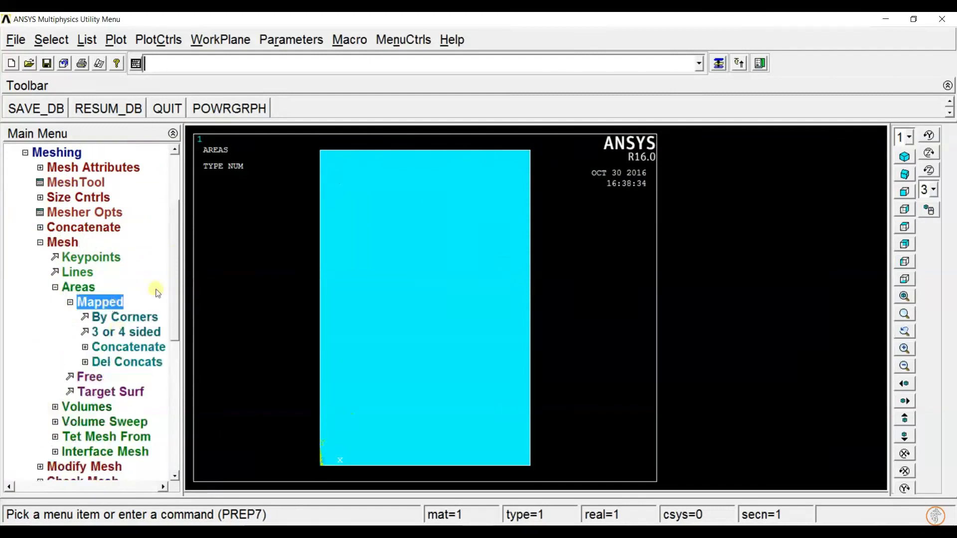
pyautogui.scroll(-1, 175, 295)
pyautogui.scroll(-1, 176, 296)
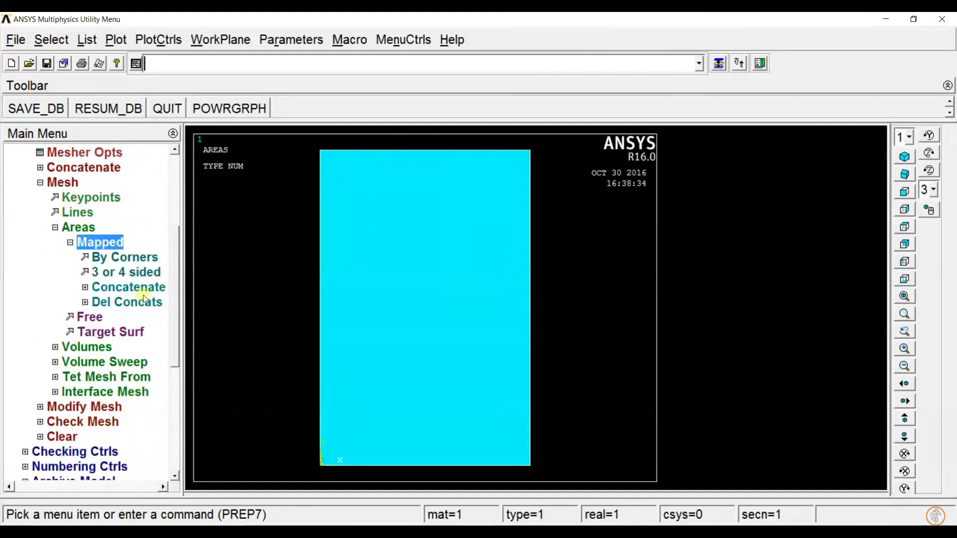
pyautogui.click(130, 273)
pyautogui.moveTo(60, 260); pyautogui.dragTo(119, 170)
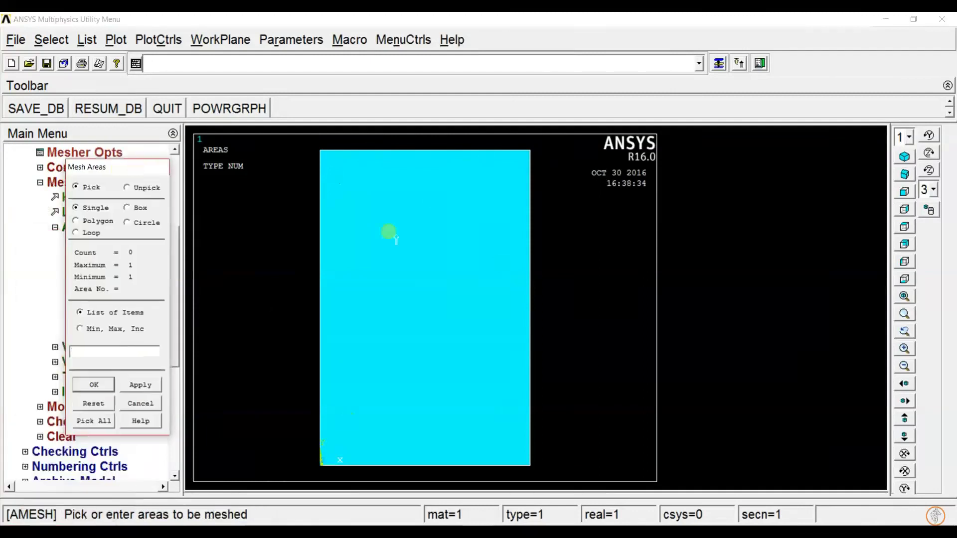
pyautogui.click(455, 254)
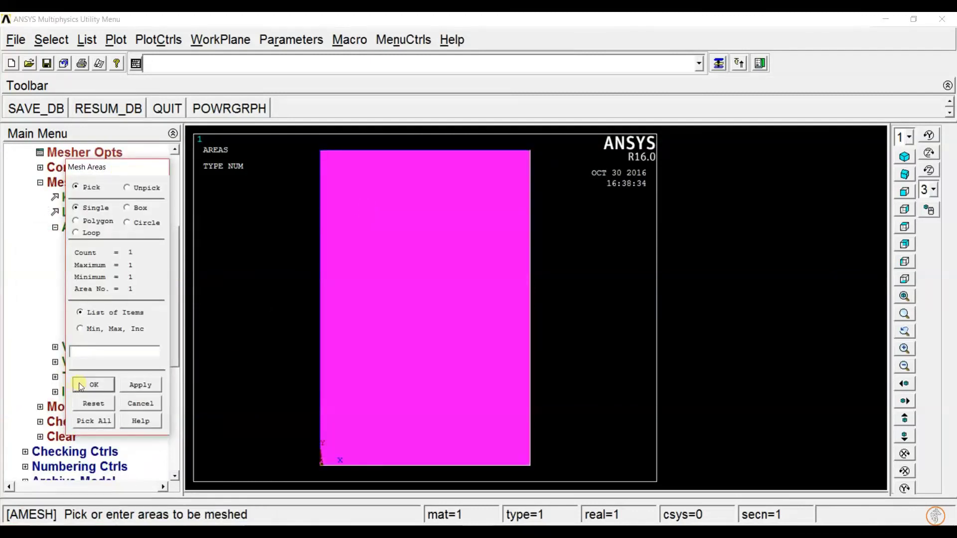
pyautogui.click(81, 387)
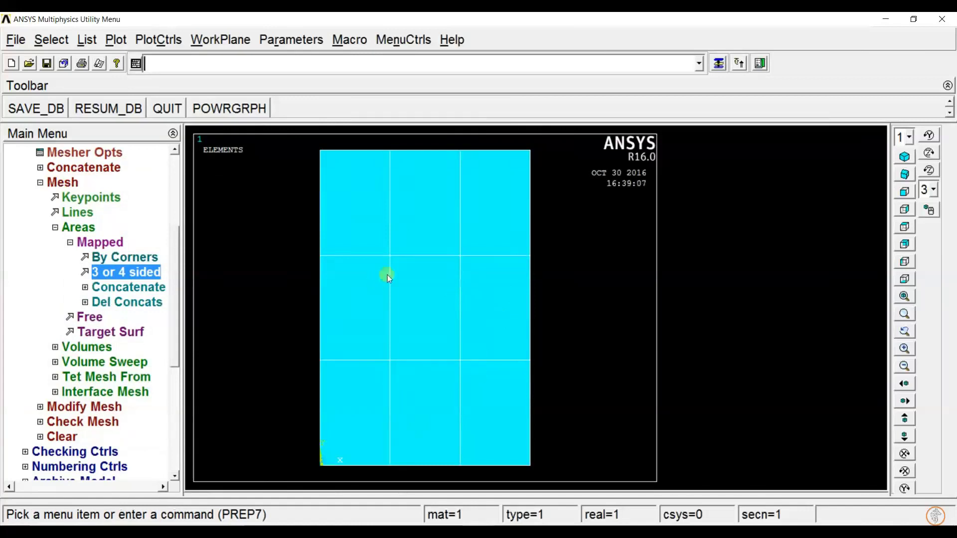
pyautogui.click(106, 409)
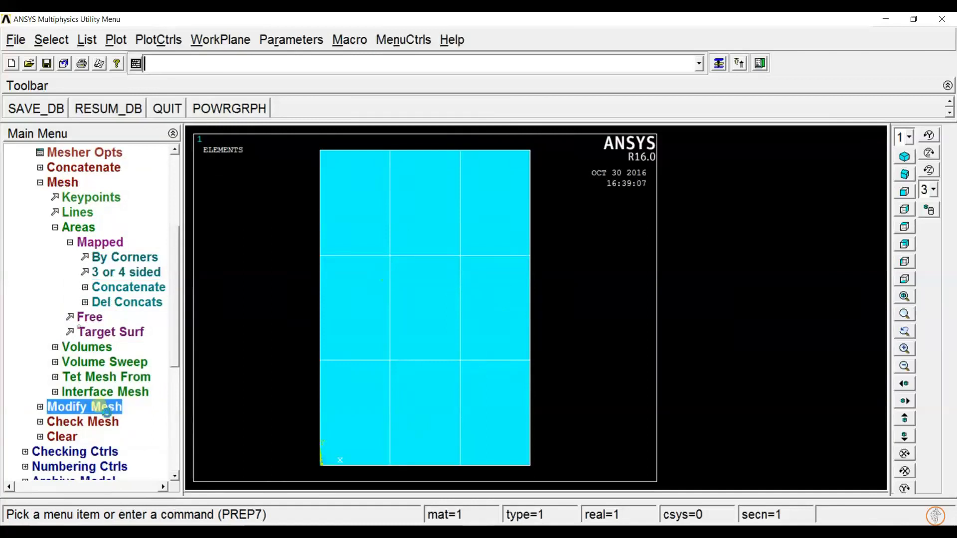
# - Refine the block's mesh at its lines with refinement level 3
pyautogui.click(92, 213)
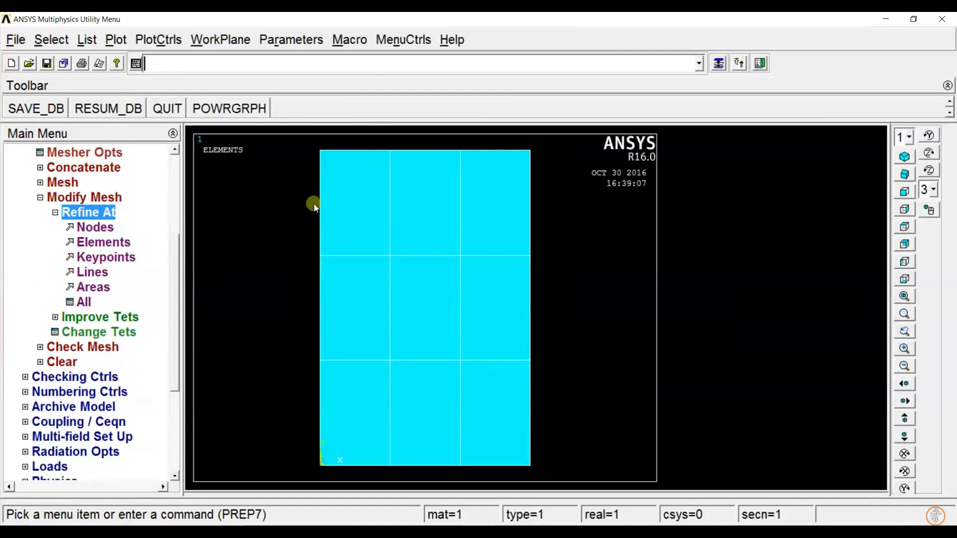
pyautogui.click(84, 272)
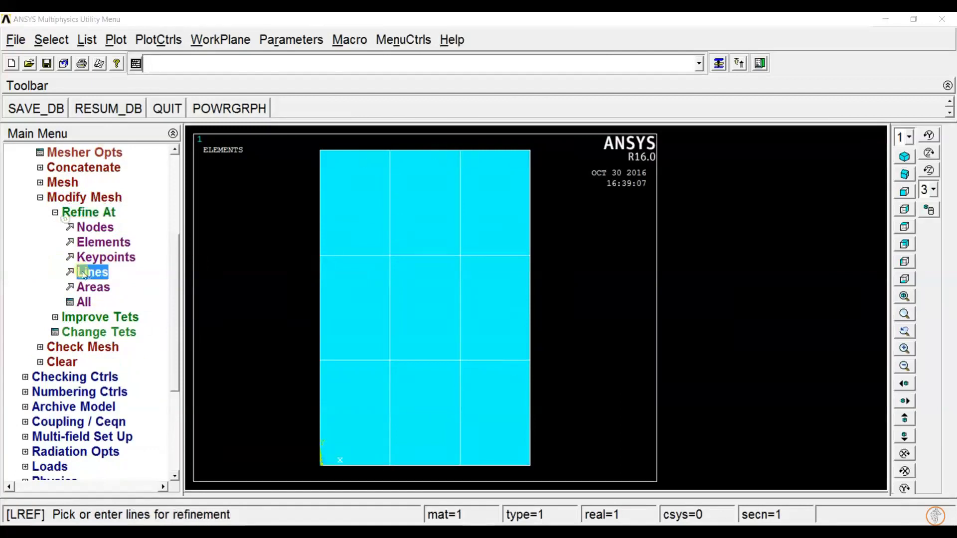
pyautogui.moveTo(59, 256)
pyautogui.mouseDown()
pyautogui.moveTo(153, 208)
pyautogui.moveTo(164, 188)
pyautogui.mouseUp()
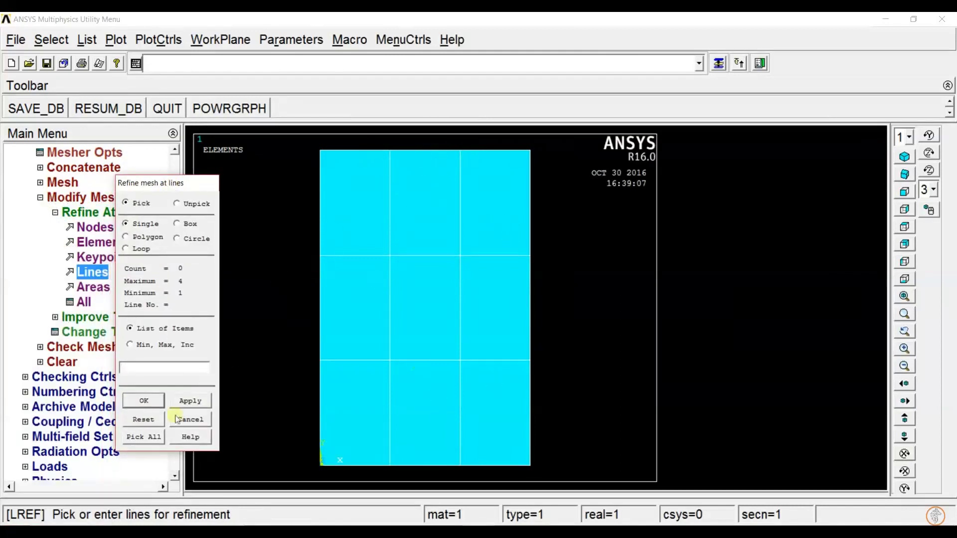
pyautogui.click(148, 437)
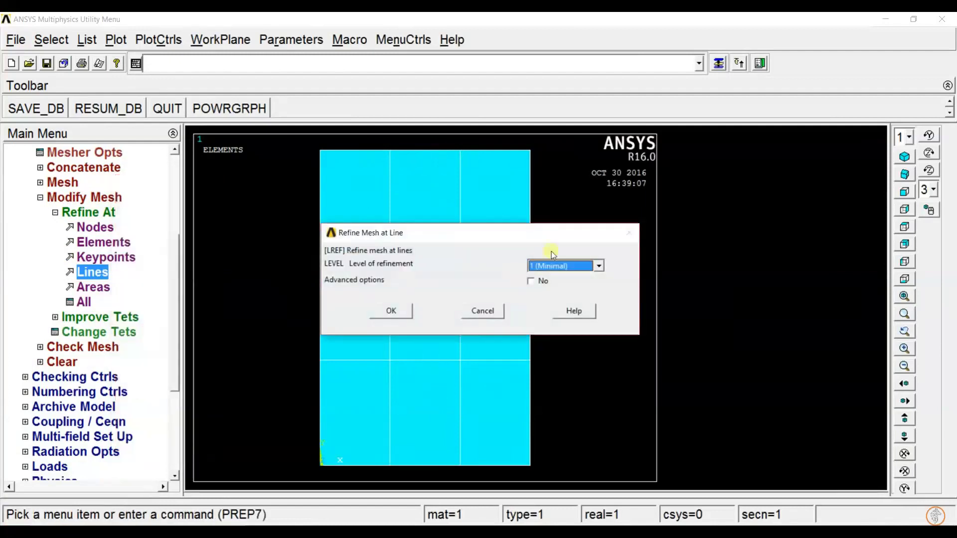
pyautogui.click(575, 268)
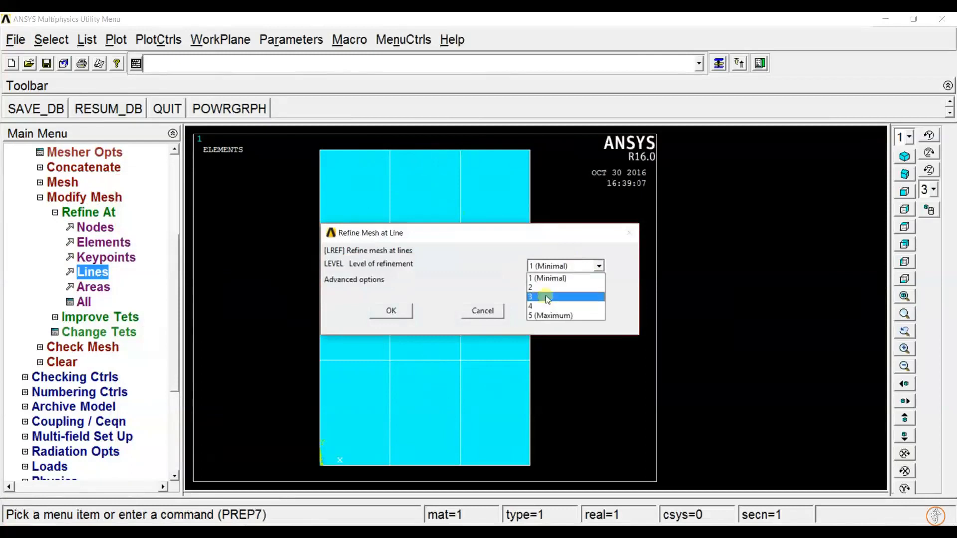
pyautogui.click(547, 299)
pyautogui.click(391, 311)
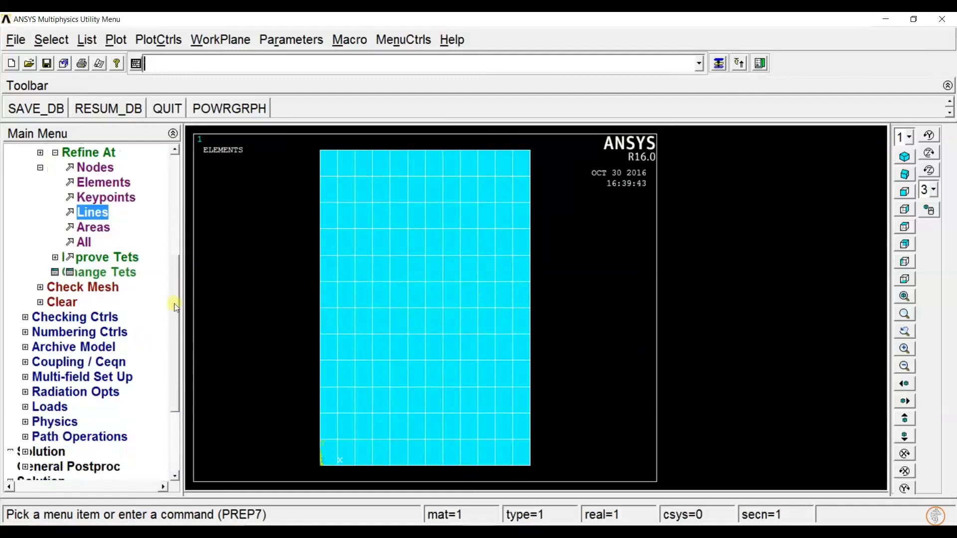
pyautogui.moveTo(179, 277); pyautogui.dragTo(172, 331)
pyautogui.click(52, 353)
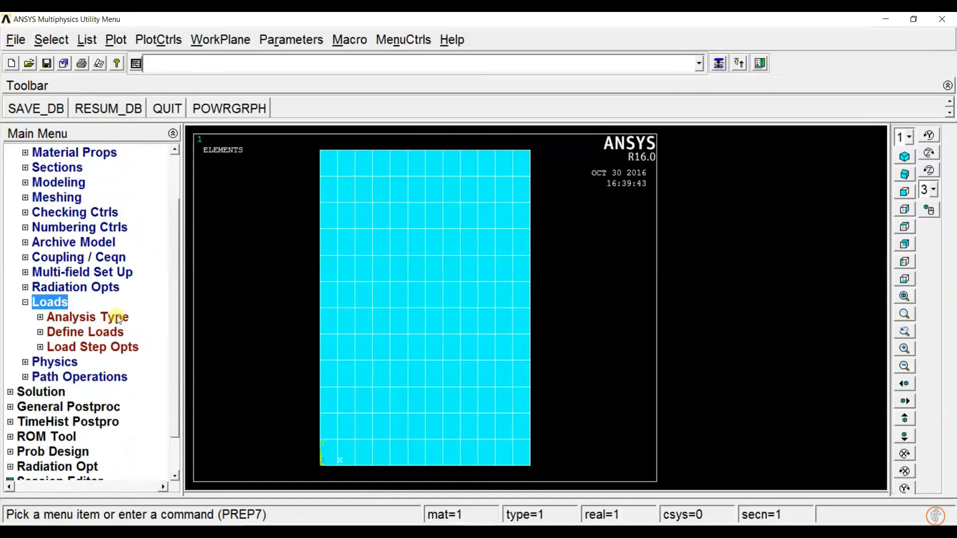
# - Start a new Steady-State analysis for the meshed block
pyautogui.click(117, 319)
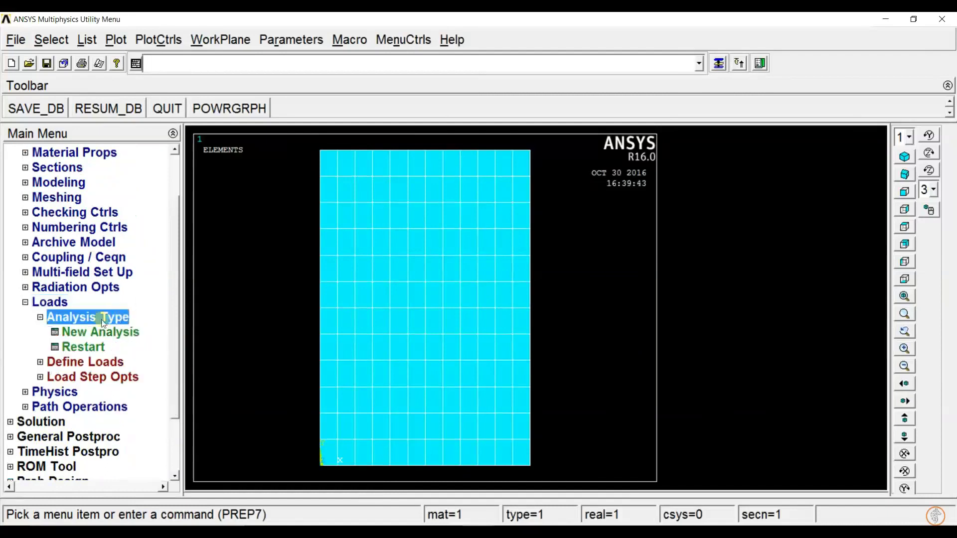
pyautogui.click(93, 334)
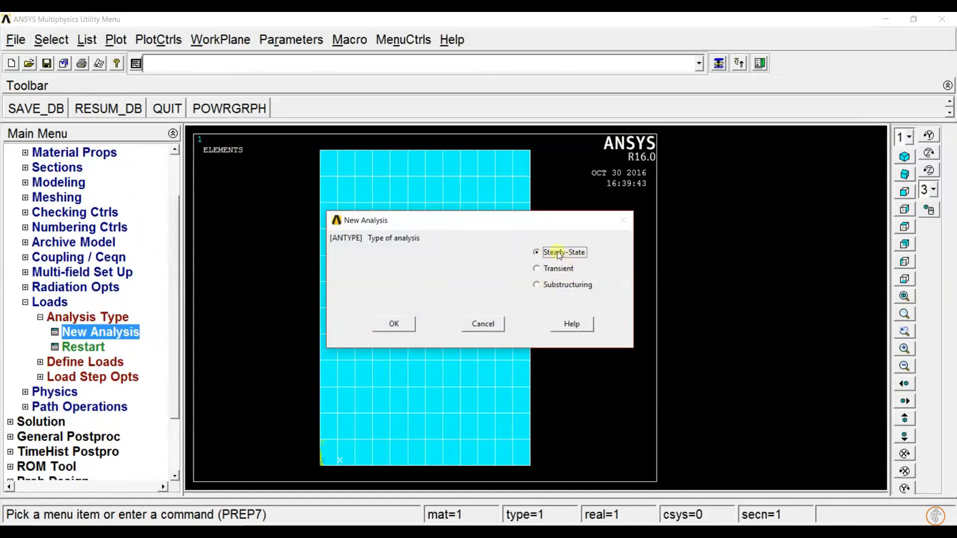
pyautogui.click(393, 323)
pyautogui.scroll(-1, 175, 378)
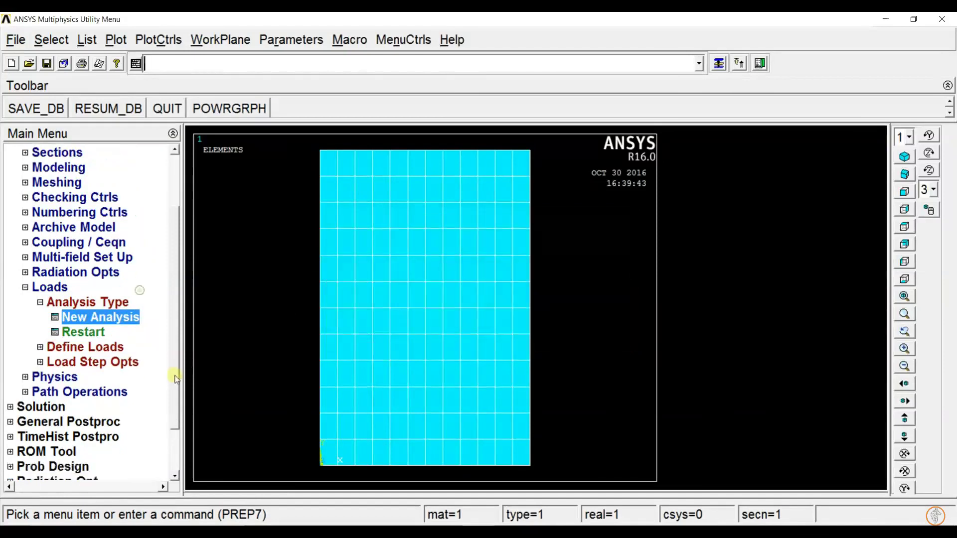
pyautogui.click(116, 347)
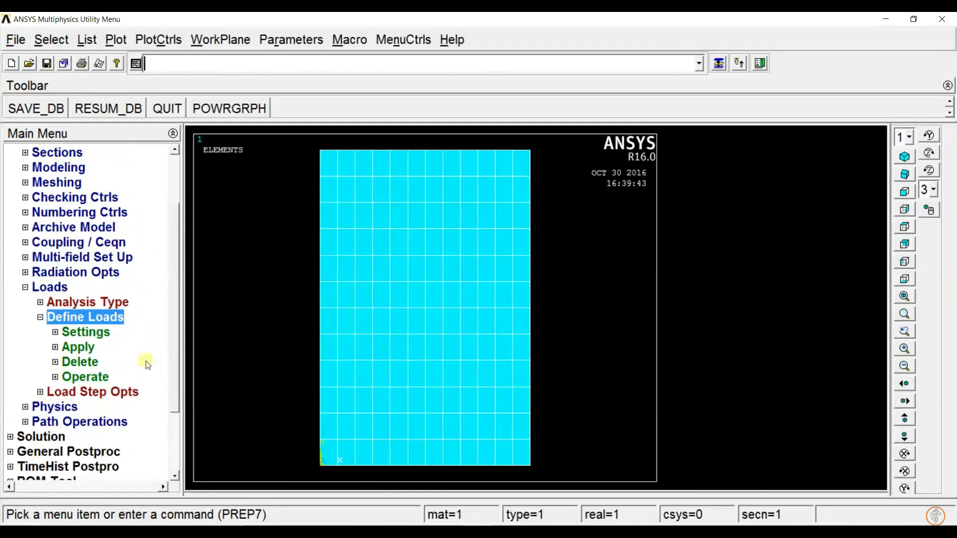
# - Apply a TEMP constraint of 300 to the block's top edge
pyautogui.click(90, 347)
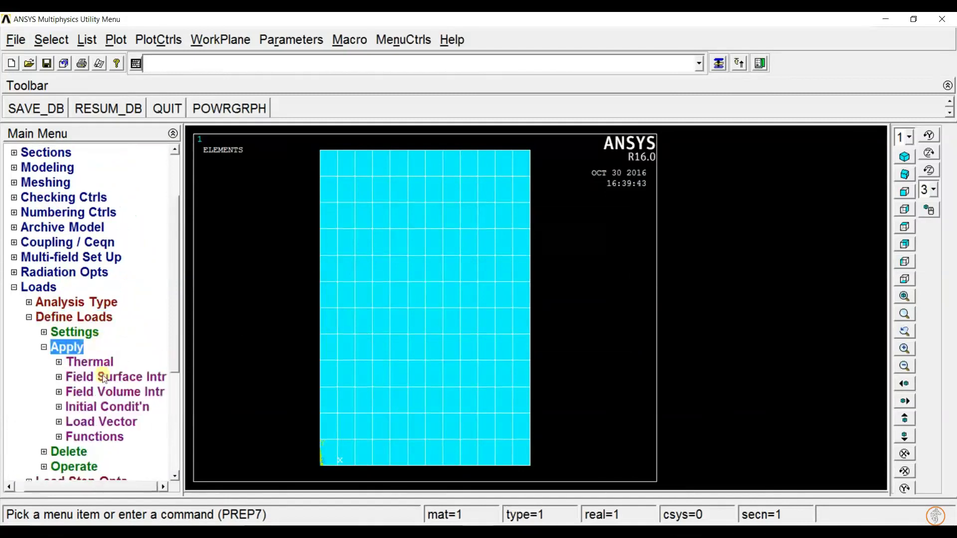
pyautogui.click(95, 362)
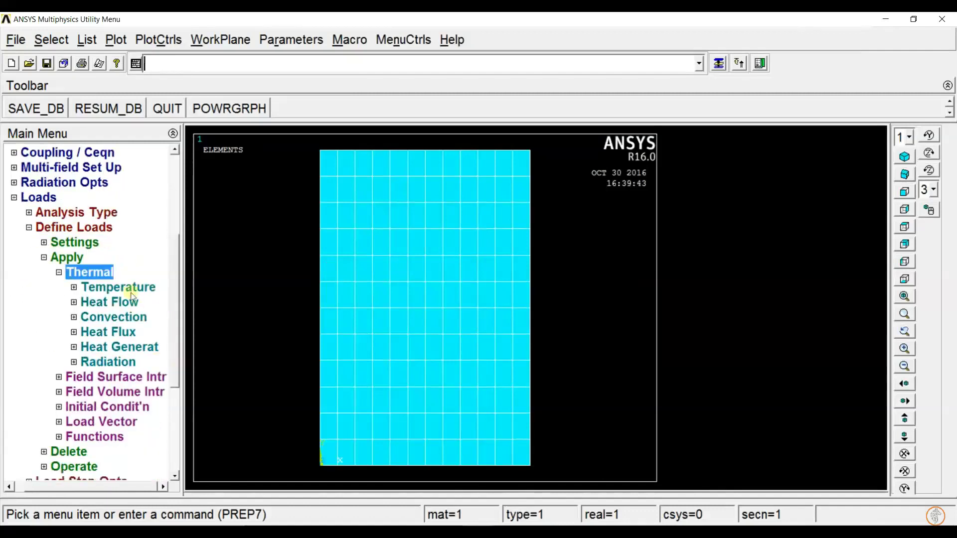
pyautogui.click(127, 288)
pyautogui.click(120, 318)
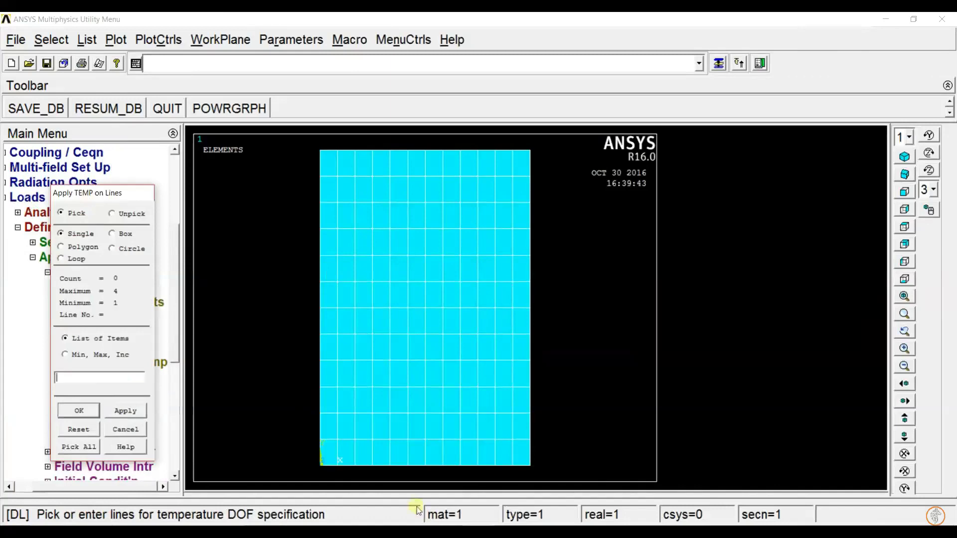
pyautogui.hotkey('alt', 'Tab')
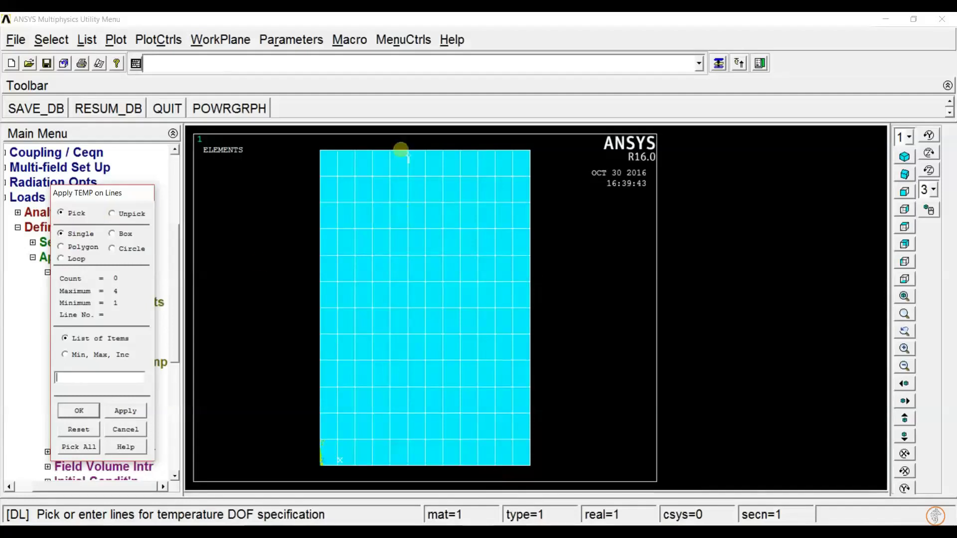
pyautogui.click(401, 148)
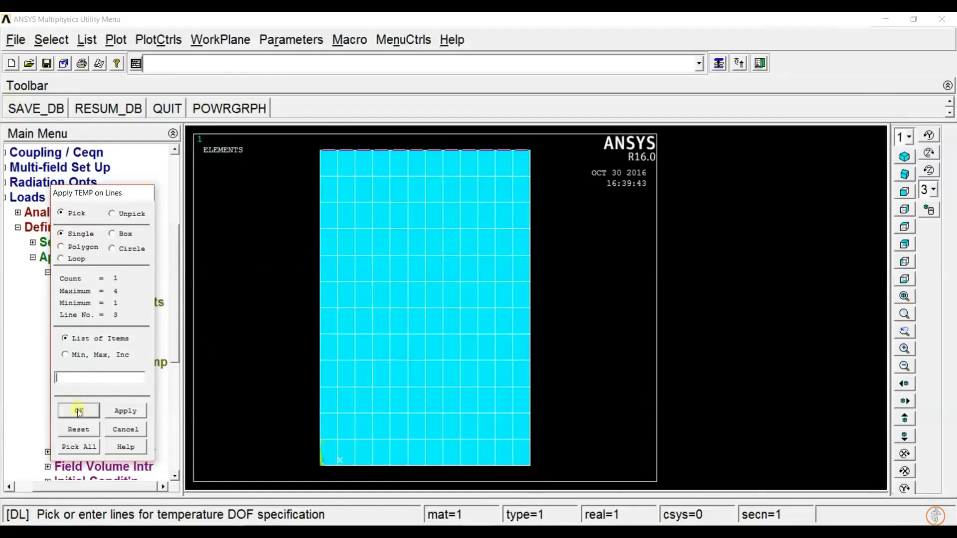
pyautogui.click(79, 411)
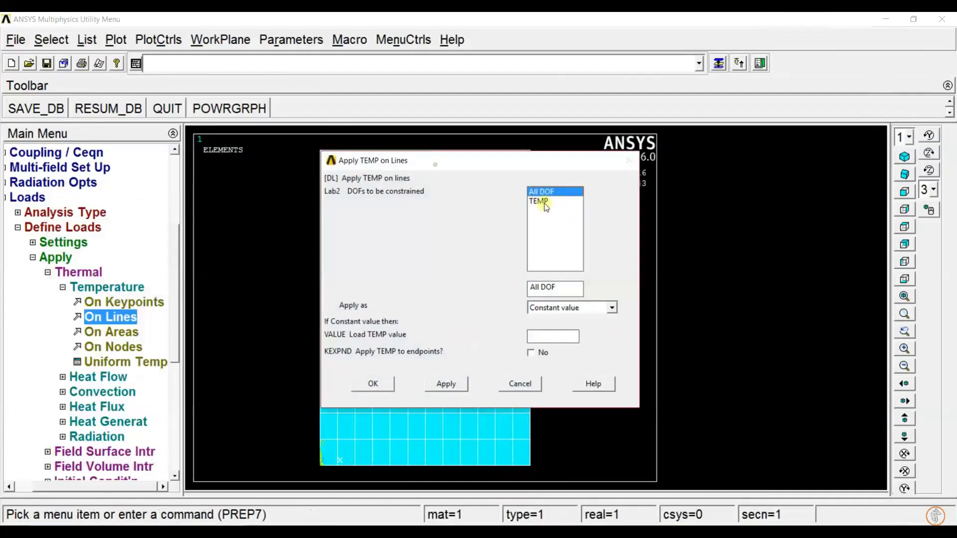
pyautogui.click(544, 201)
pyautogui.write('300')
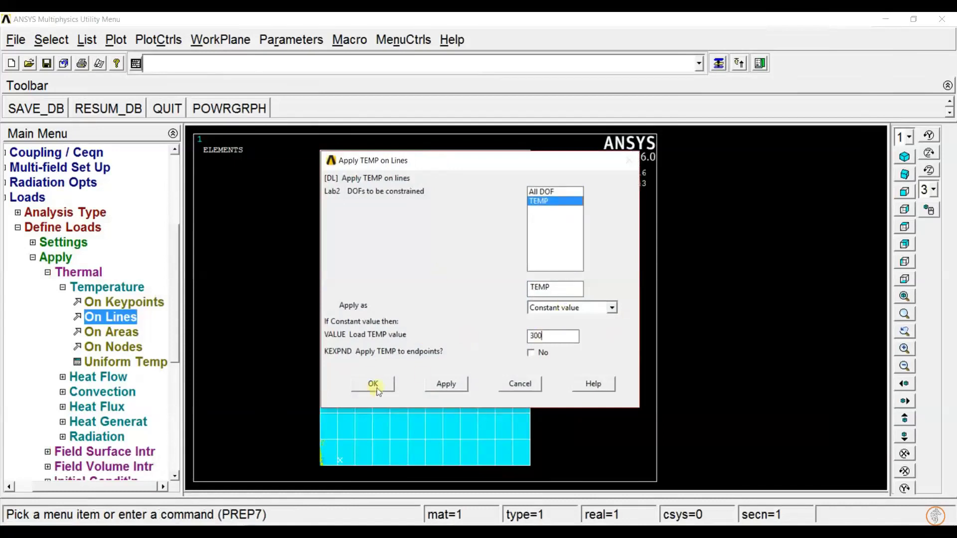
pyautogui.click(374, 386)
# - Apply a fixed temperature to the block's left and right edges
pyautogui.click(115, 317)
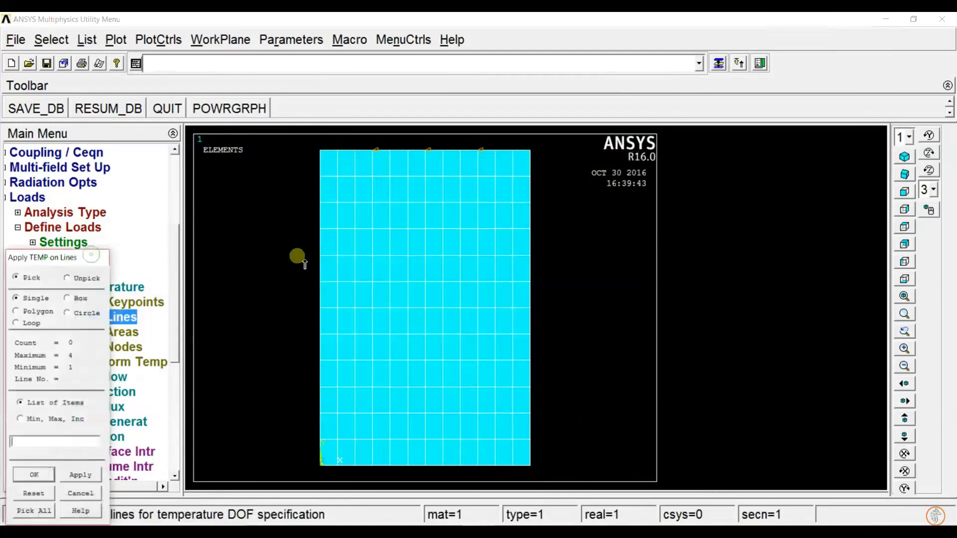
pyautogui.click(321, 257)
pyautogui.click(531, 256)
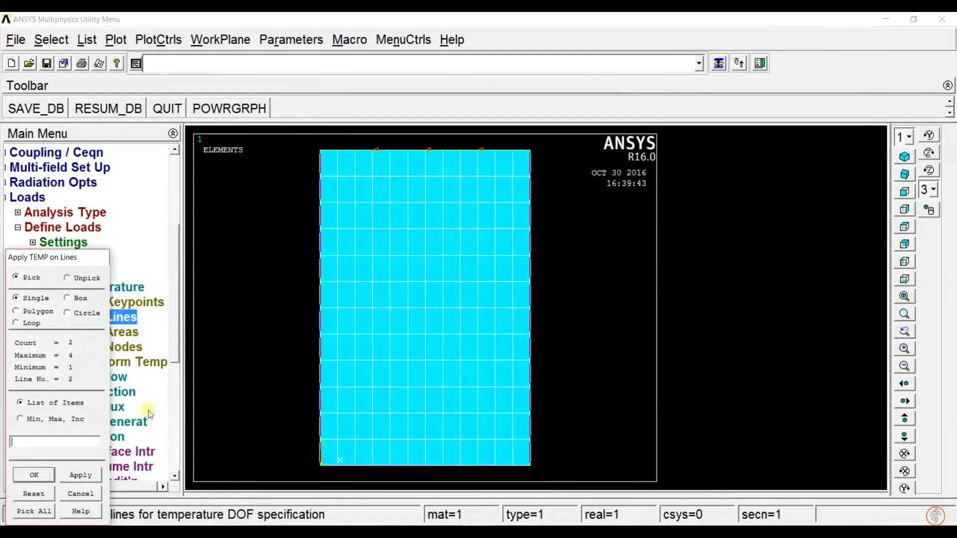
pyautogui.click(22, 471)
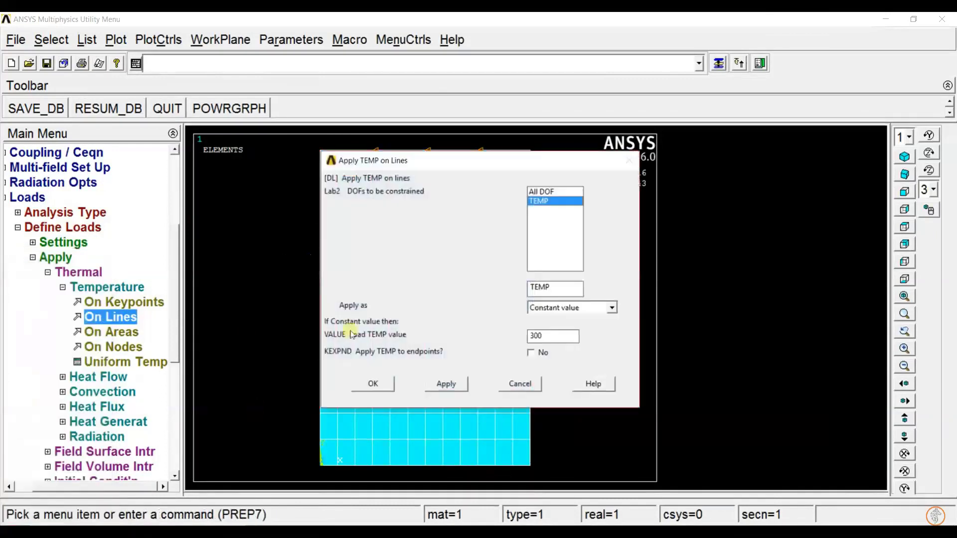
pyautogui.doubleClick(536, 337)
pyautogui.click(373, 384)
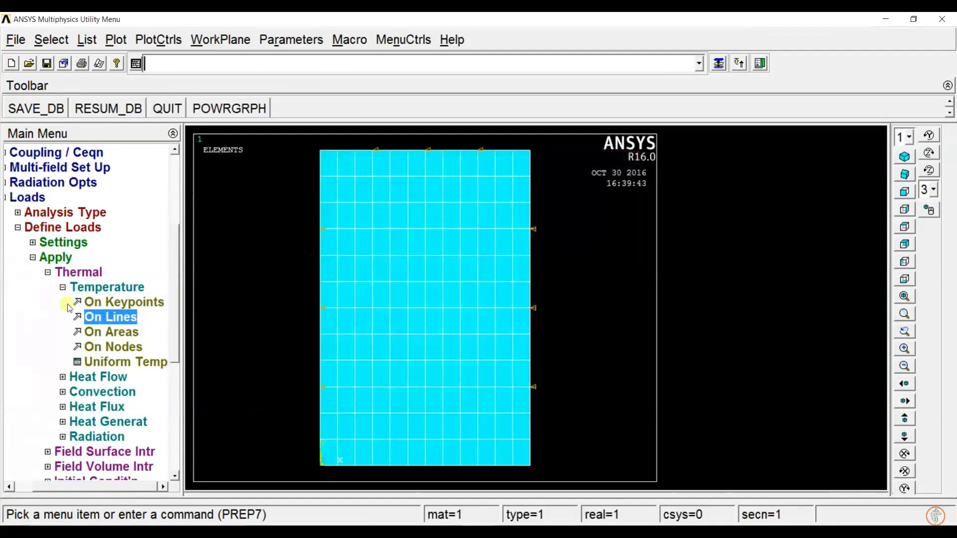
# - Apply a temperature of 100 to the block's bottom boundary line
pyautogui.click(115, 320)
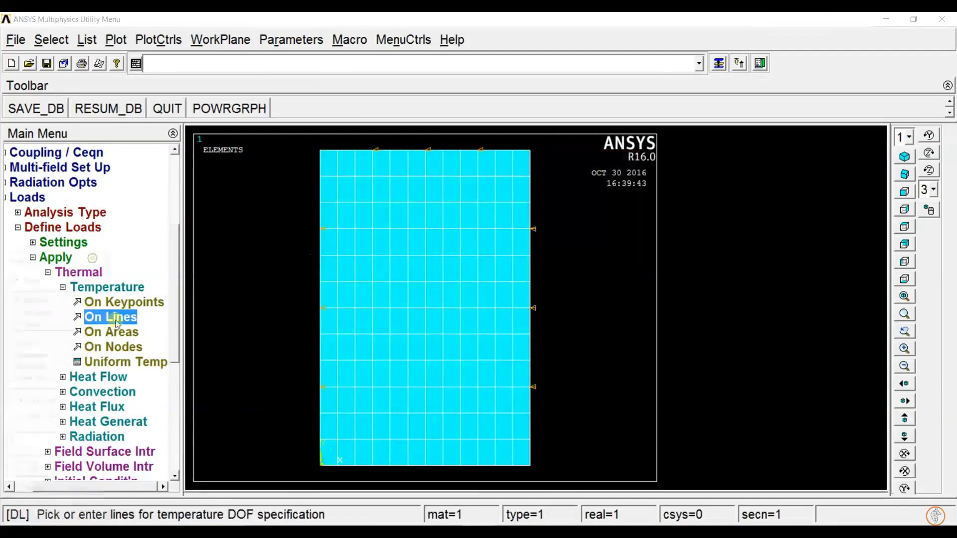
pyautogui.click(399, 465)
pyautogui.click(34, 475)
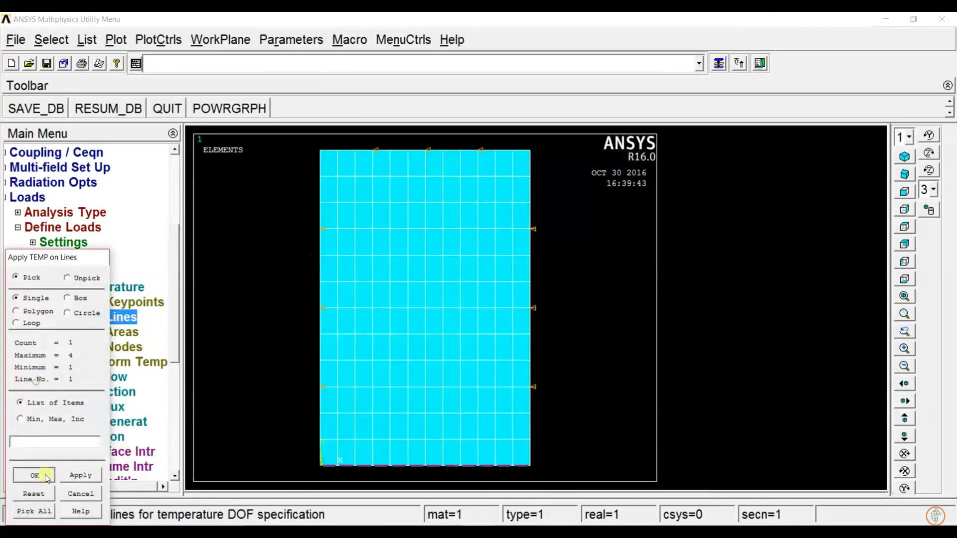
pyautogui.click(526, 341)
pyautogui.press('Delete')
pyautogui.write('100')
pyautogui.click(390, 381)
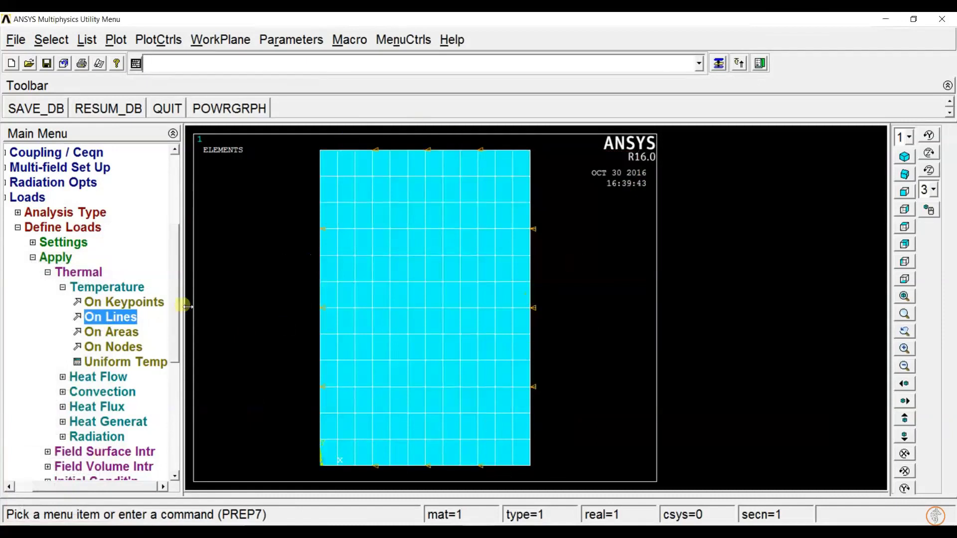
pyautogui.moveTo(177, 309); pyautogui.dragTo(176, 367)
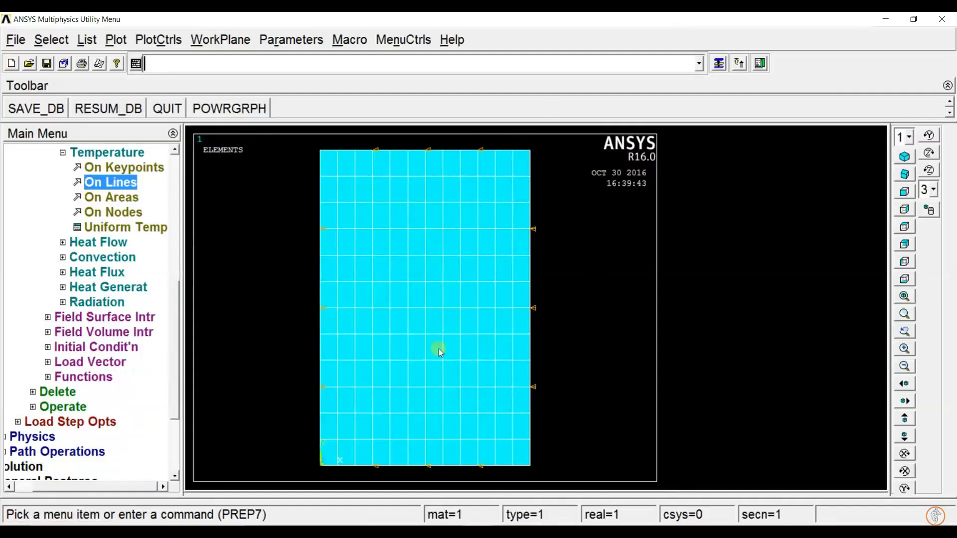
pyautogui.moveTo(174, 382); pyautogui.dragTo(167, 427)
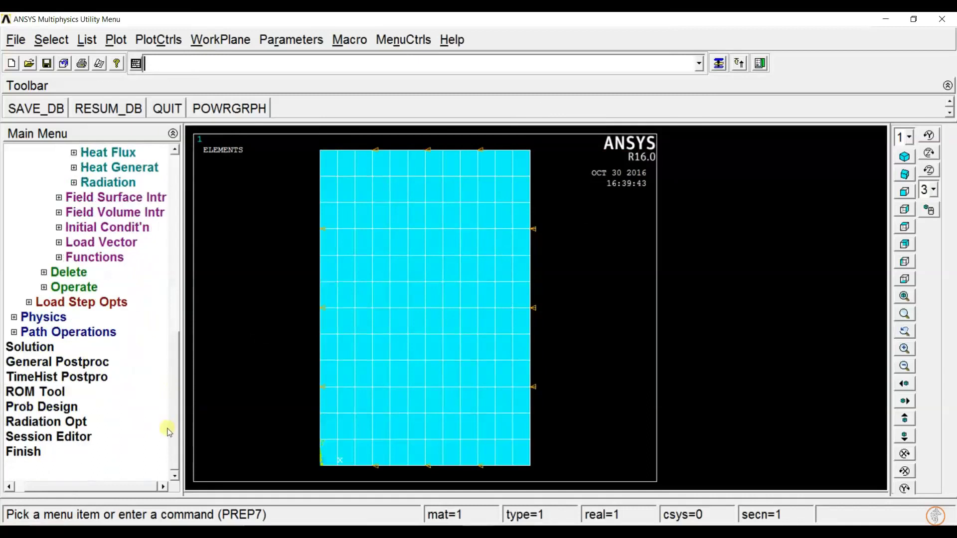
# - Solve the current load step, then close the 'Solution is done!' note and /STATUS window
pyautogui.click(20, 349)
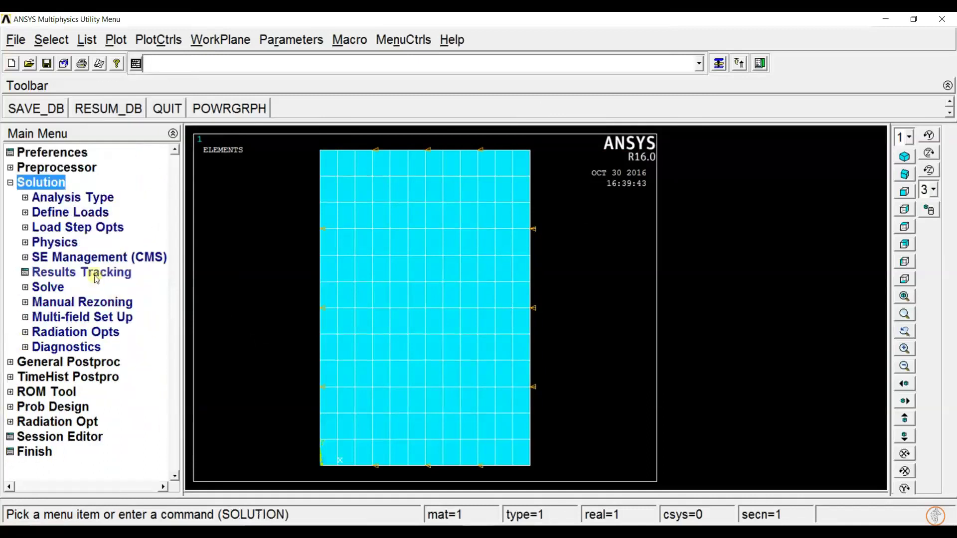
pyautogui.click(70, 288)
pyautogui.click(89, 305)
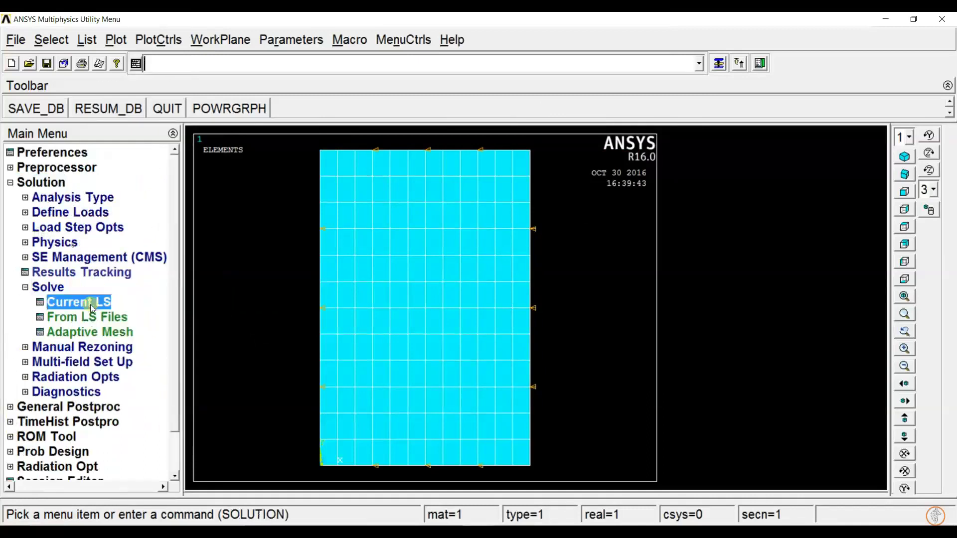
pyautogui.click(479, 340)
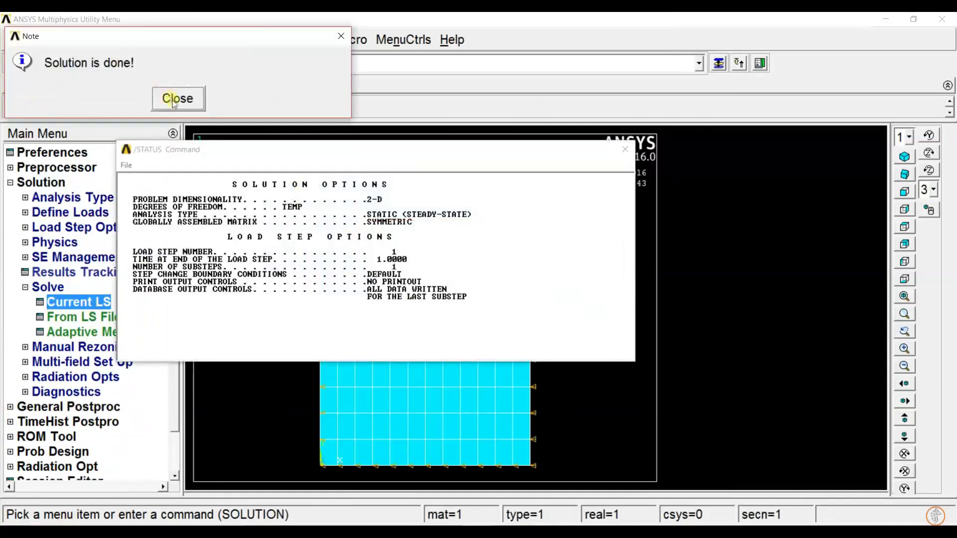
pyautogui.click(174, 99)
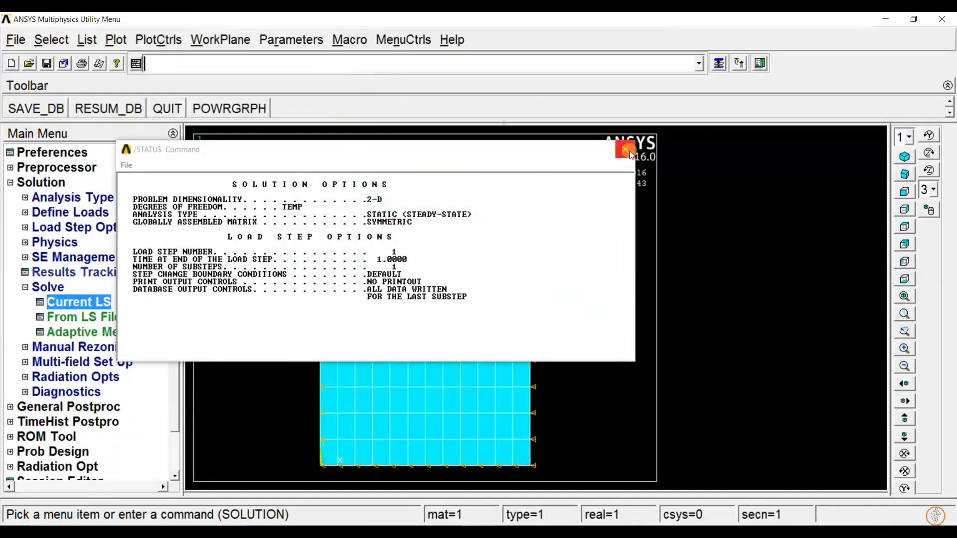
pyautogui.click(625, 149)
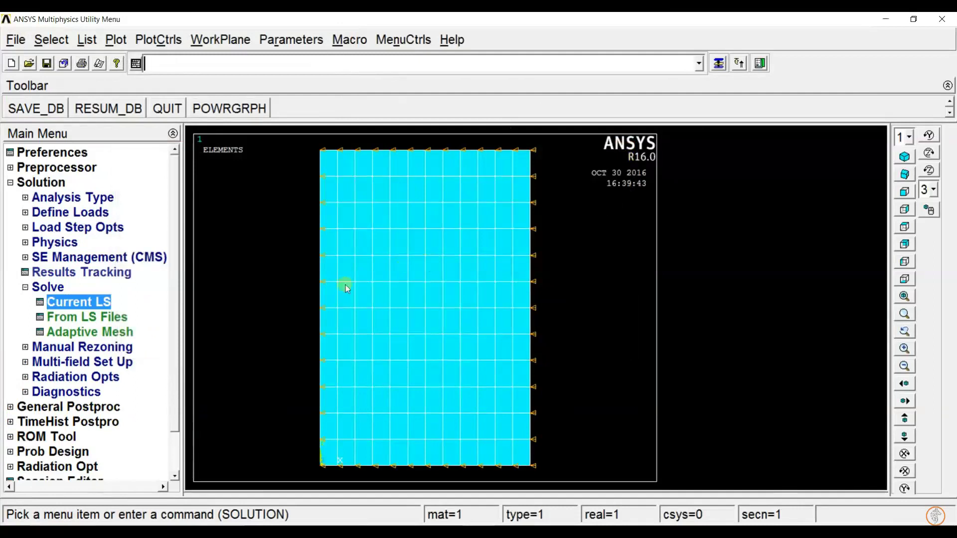
pyautogui.moveTo(176, 316); pyautogui.dragTo(175, 353)
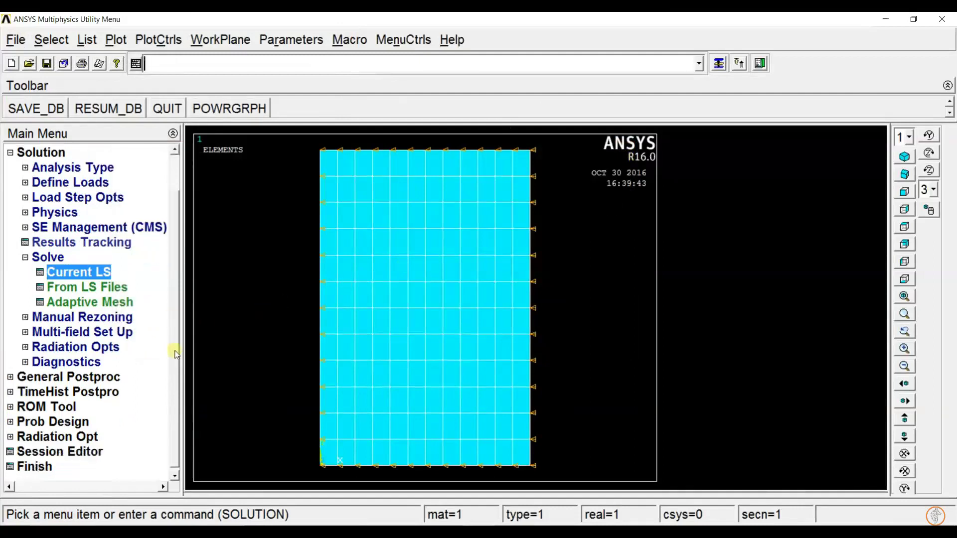
# - List the block's nodal temperatures from the DOF solution in General Postproc
pyautogui.click(80, 363)
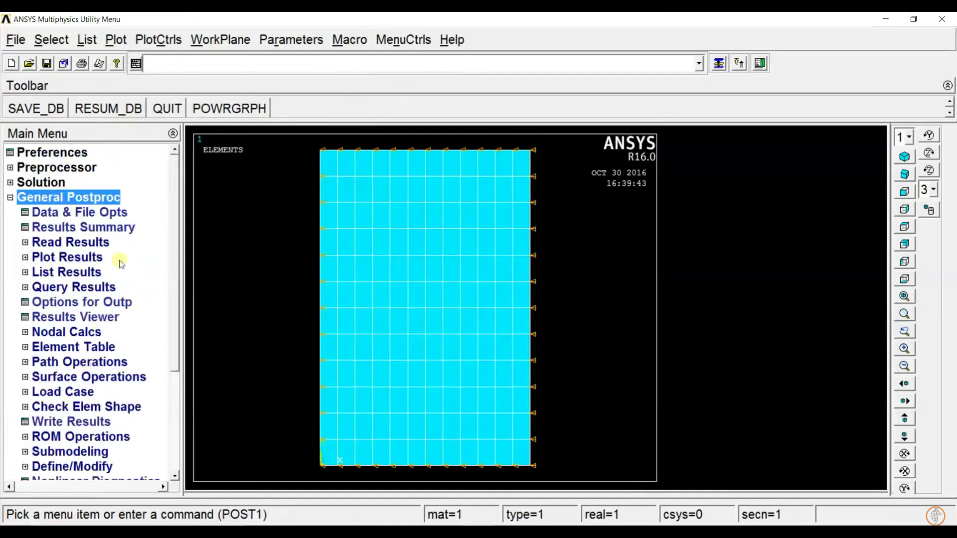
pyautogui.click(80, 274)
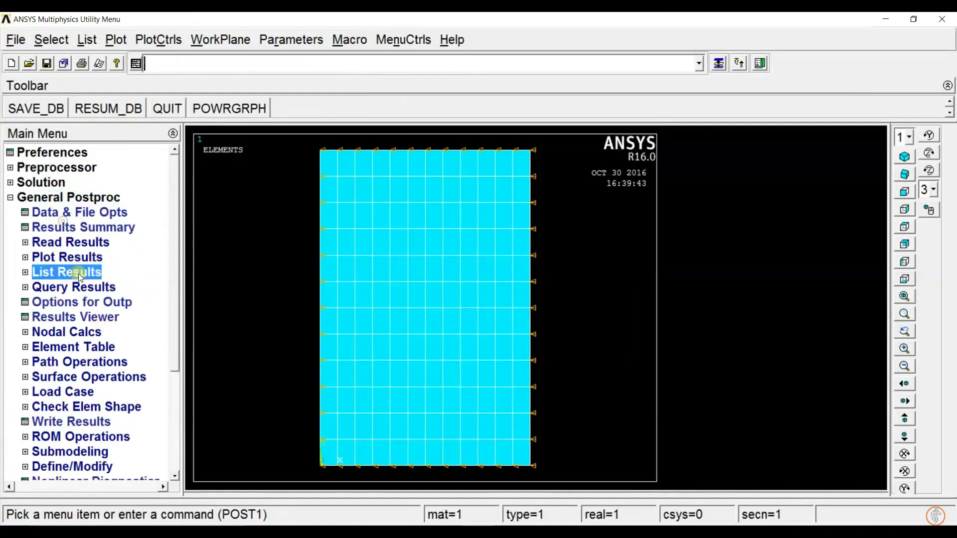
pyautogui.click(96, 349)
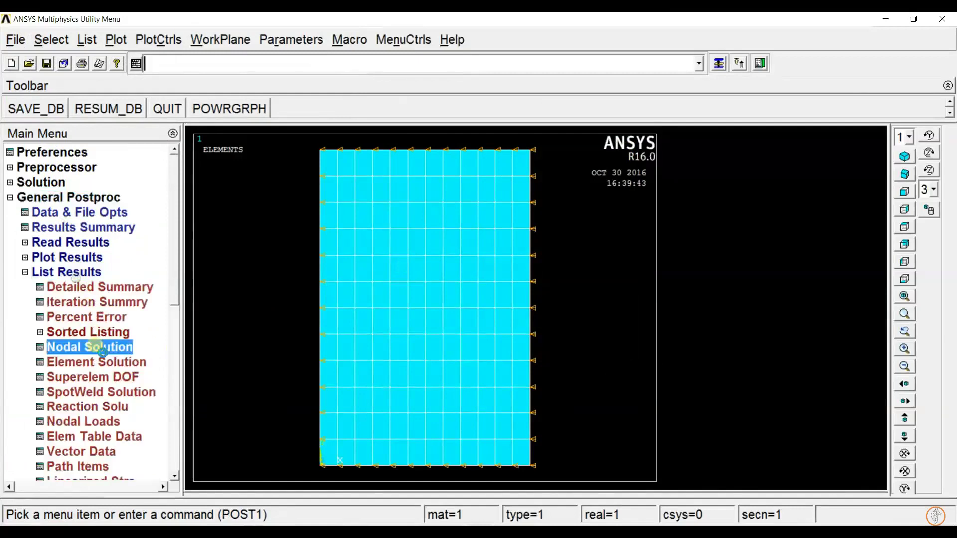
pyautogui.click(406, 232)
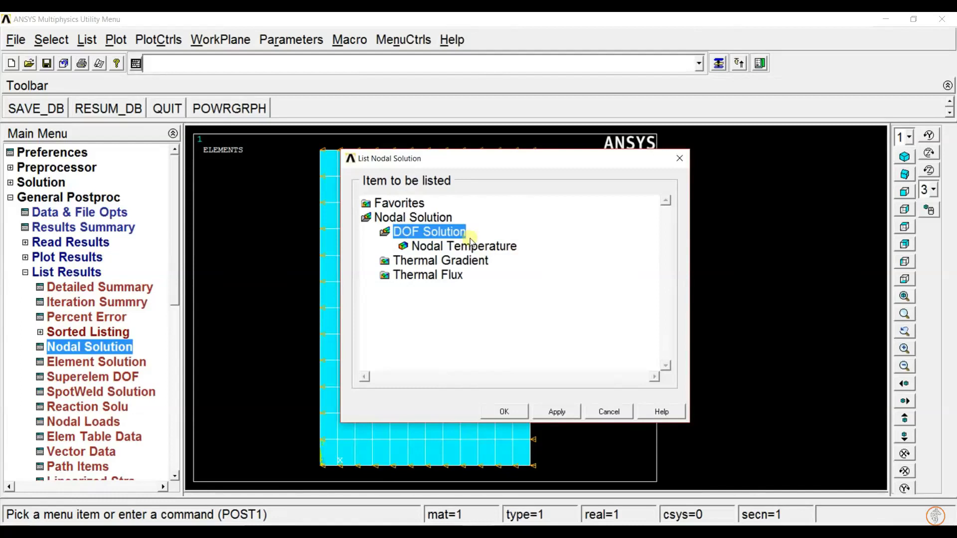
pyautogui.click(505, 411)
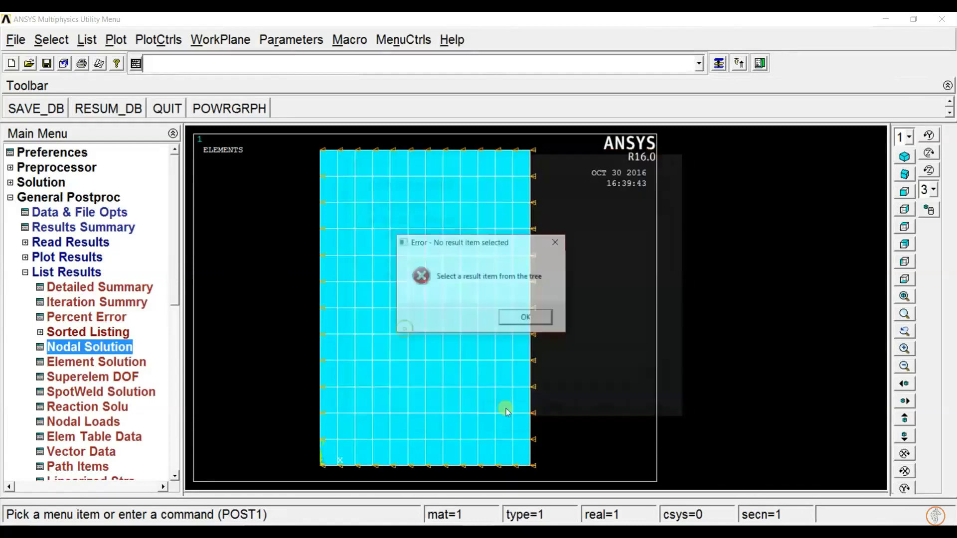
pyautogui.click(528, 318)
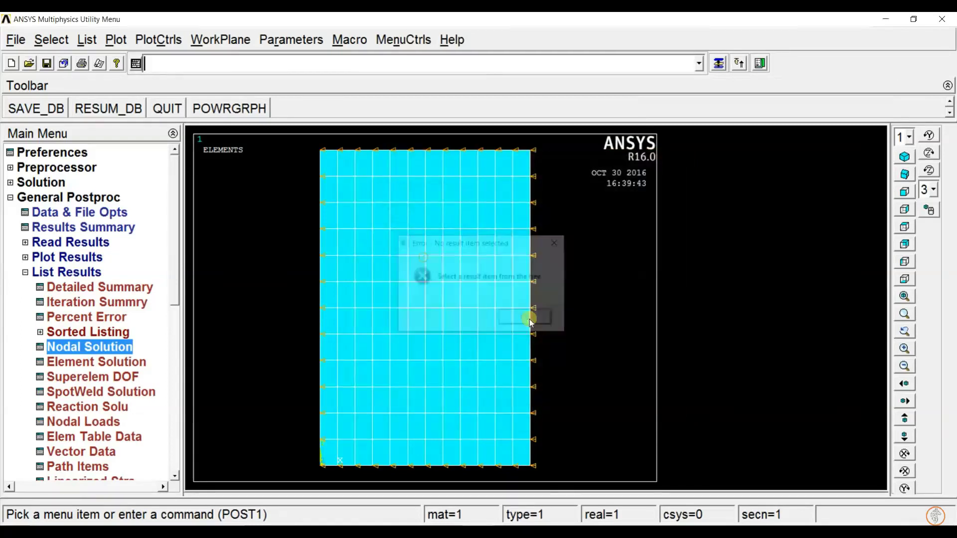
pyautogui.click(102, 353)
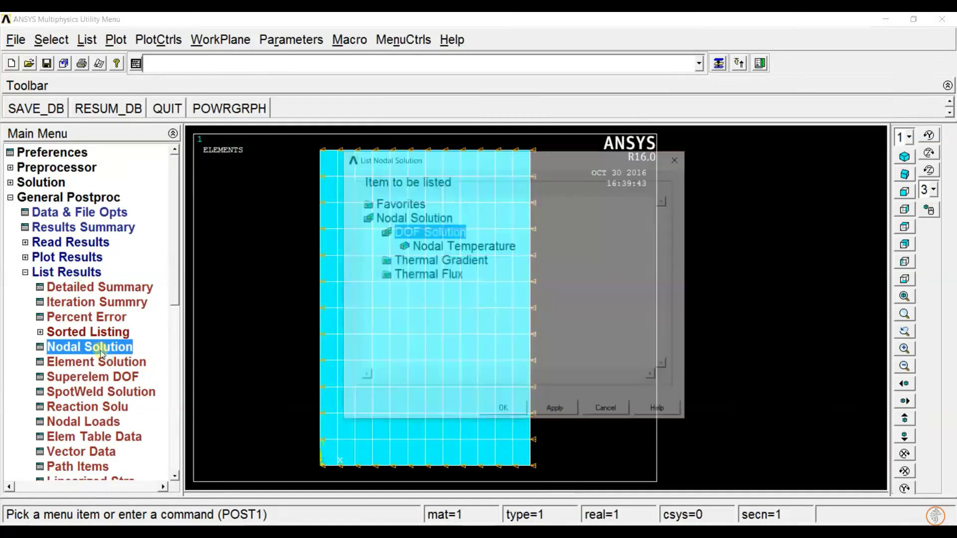
pyautogui.click(433, 246)
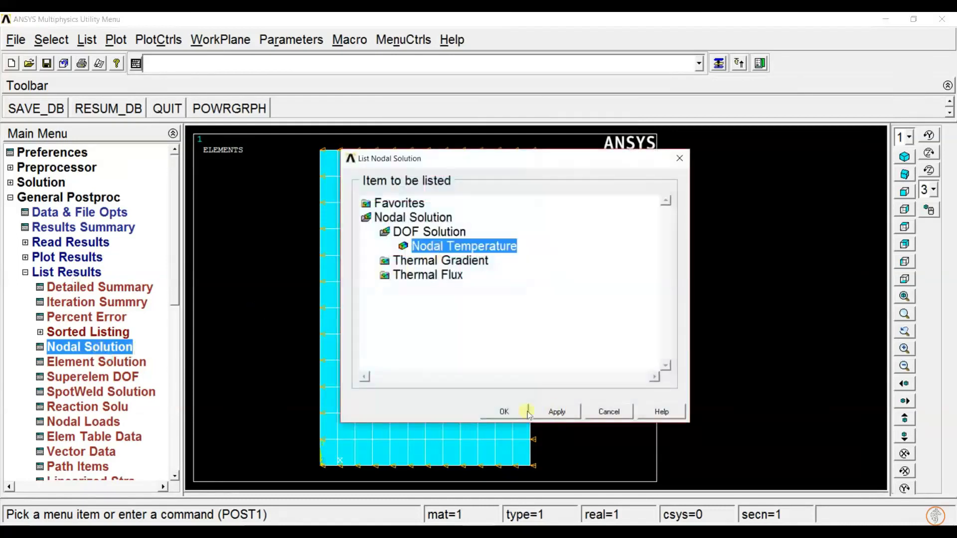
pyautogui.click(503, 412)
# - Scroll through the nodal temperature listing of values from 100 to 300, then close it
pyautogui.scroll(-1, 215, 268)
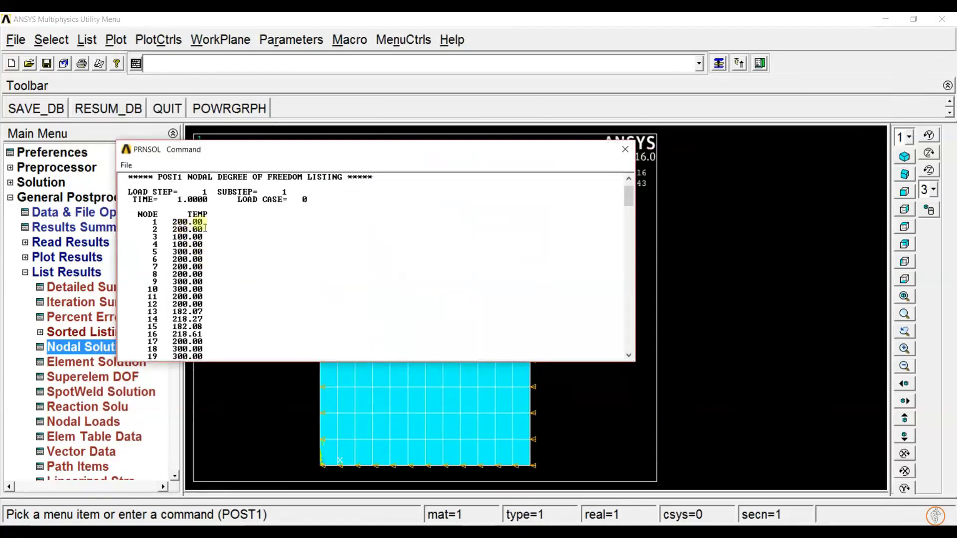
pyautogui.scroll(-6, 202, 227)
pyautogui.scroll(-3, 209, 249)
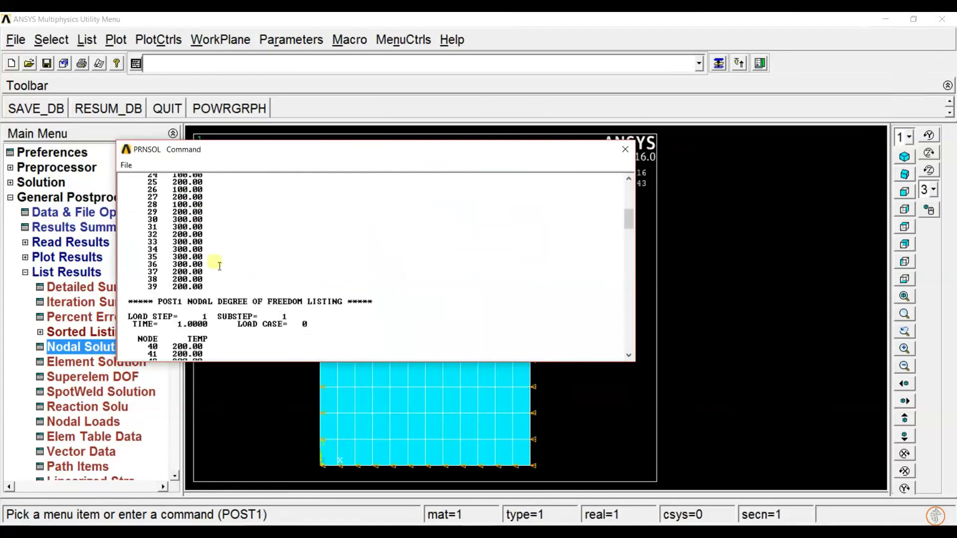
pyautogui.scroll(-7, 214, 267)
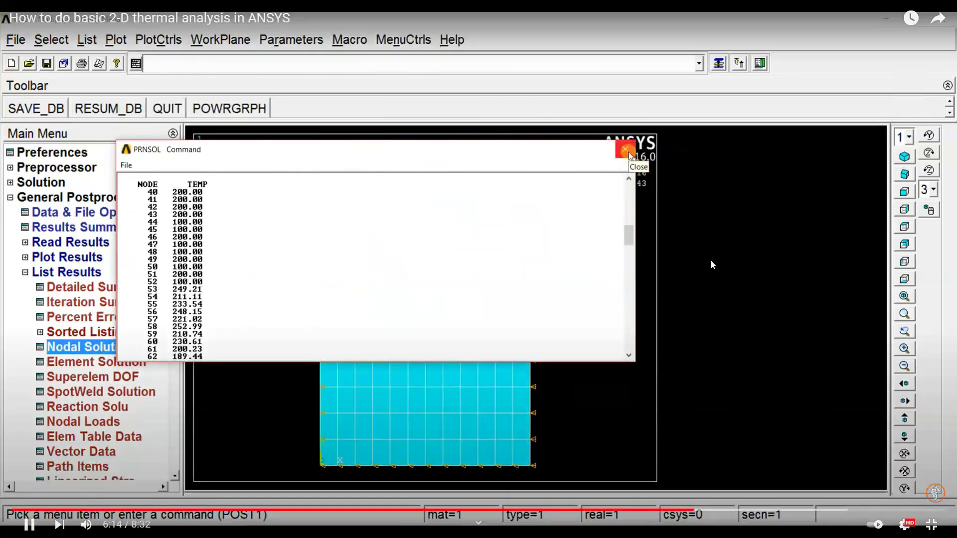
pyautogui.click(627, 151)
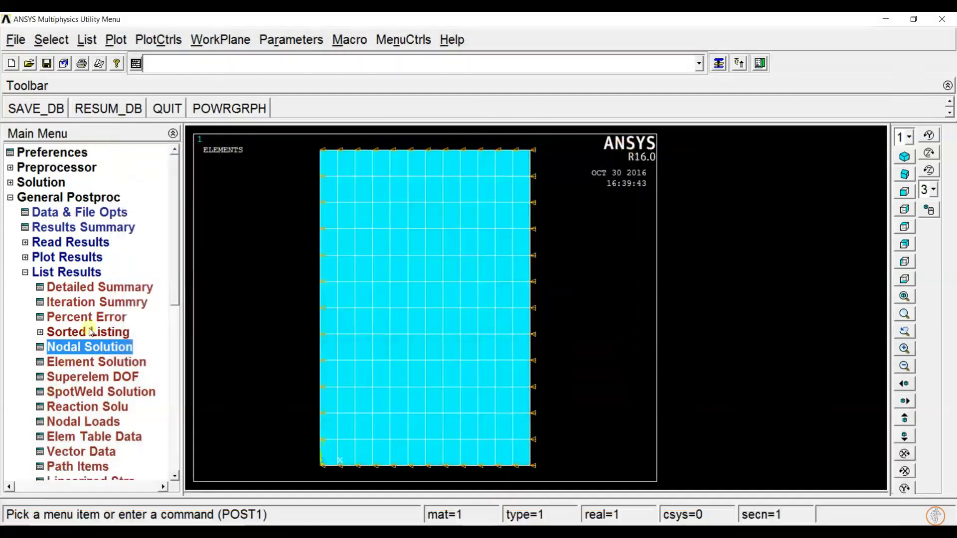
# - Contour-plot nodal temperature on the block, ranging from 100 at the bottom to 300 at the top
pyautogui.click(87, 258)
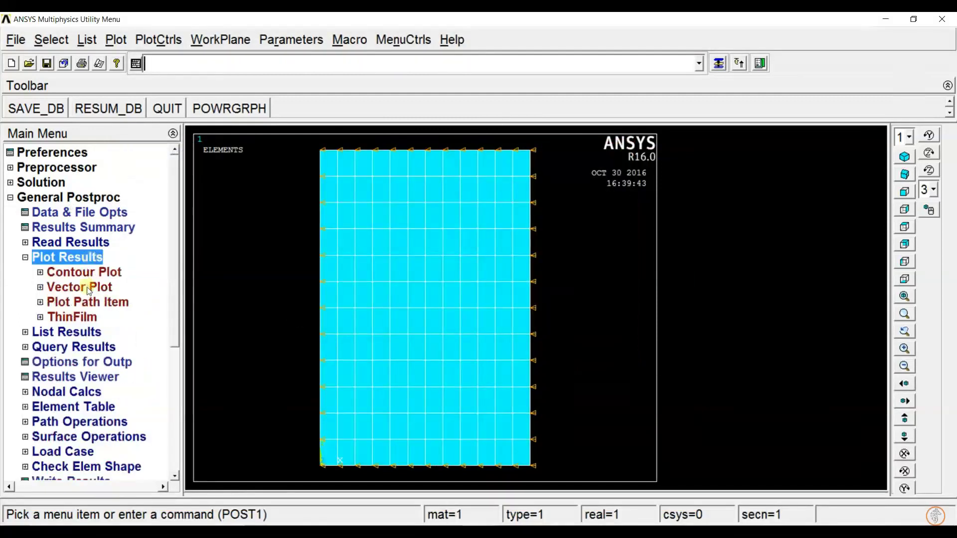
pyautogui.click(115, 272)
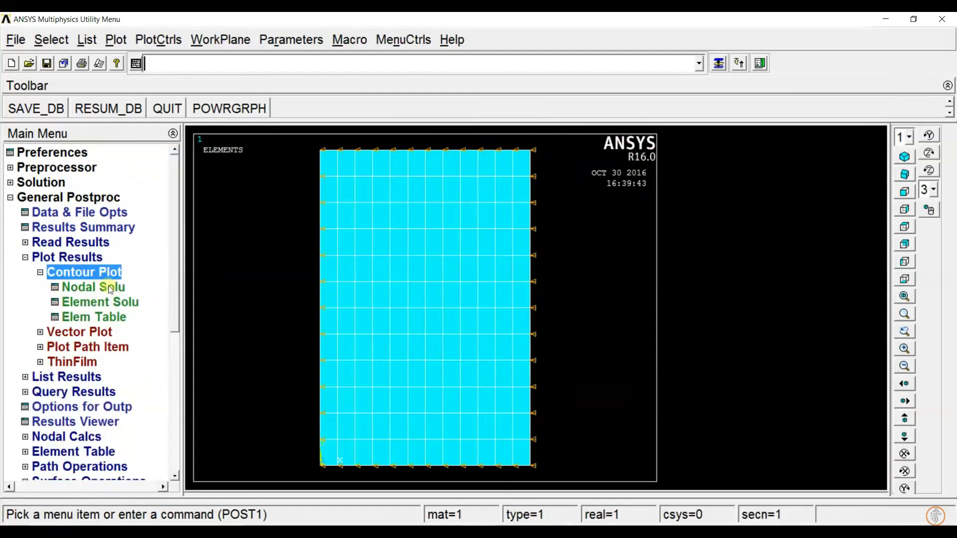
pyautogui.click(116, 287)
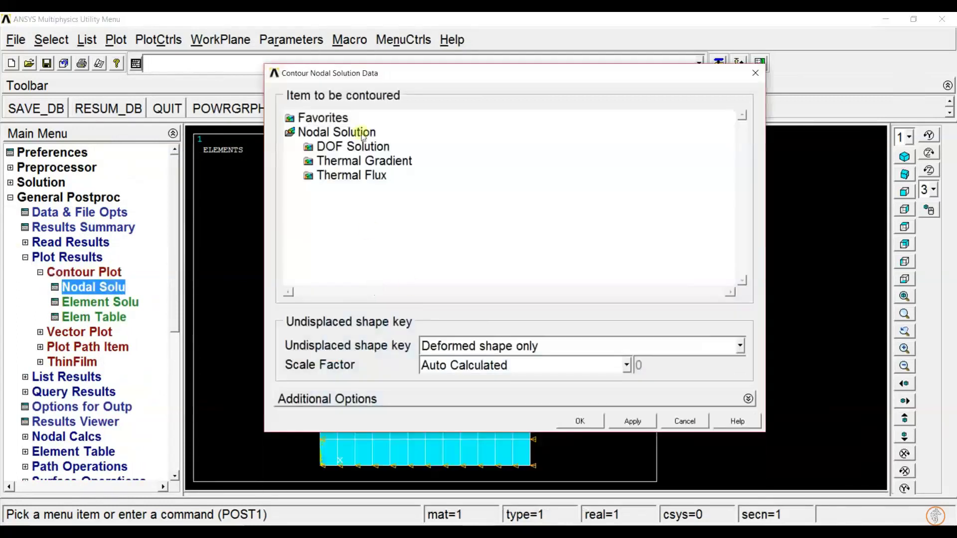
pyautogui.click(361, 147)
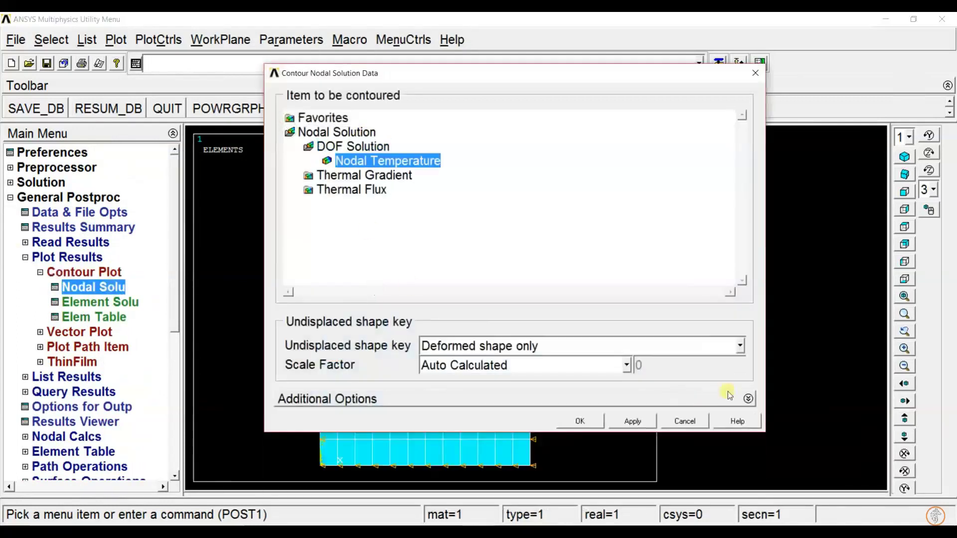
pyautogui.click(580, 421)
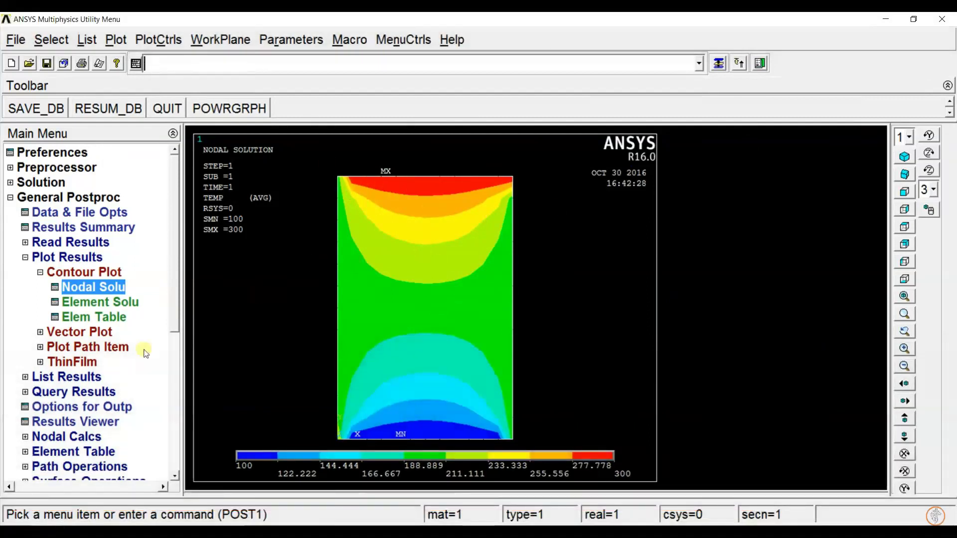
pyautogui.scroll(-1, 172, 363)
pyautogui.scroll(-2, 172, 362)
pyautogui.scroll(-1, 169, 372)
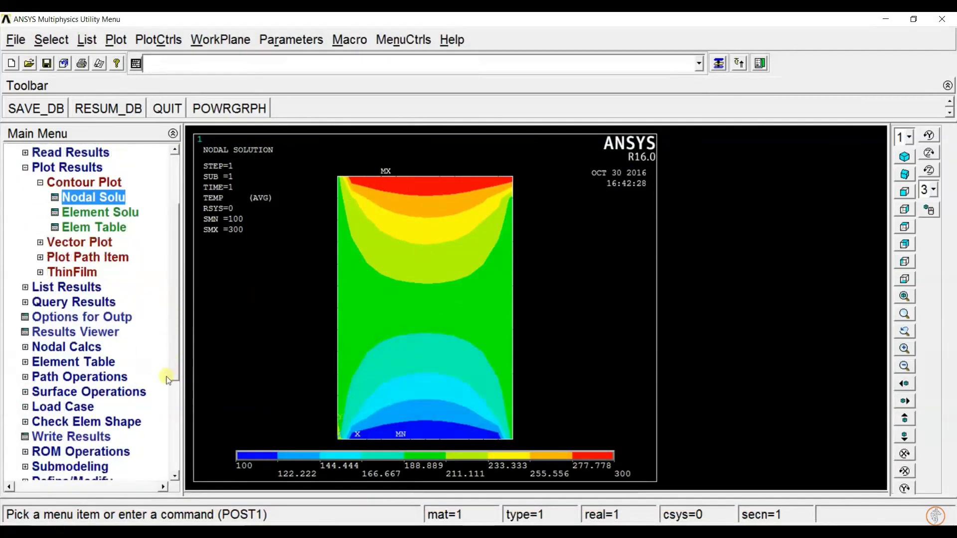
# - Start defining a path by nodes with only the model's nodes displayed
pyautogui.click(102, 377)
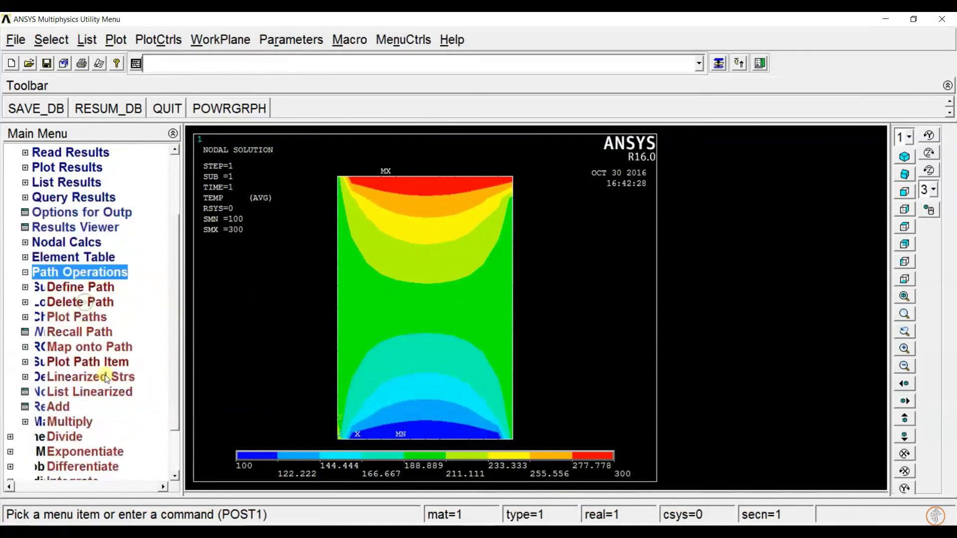
pyautogui.click(86, 288)
pyautogui.click(99, 303)
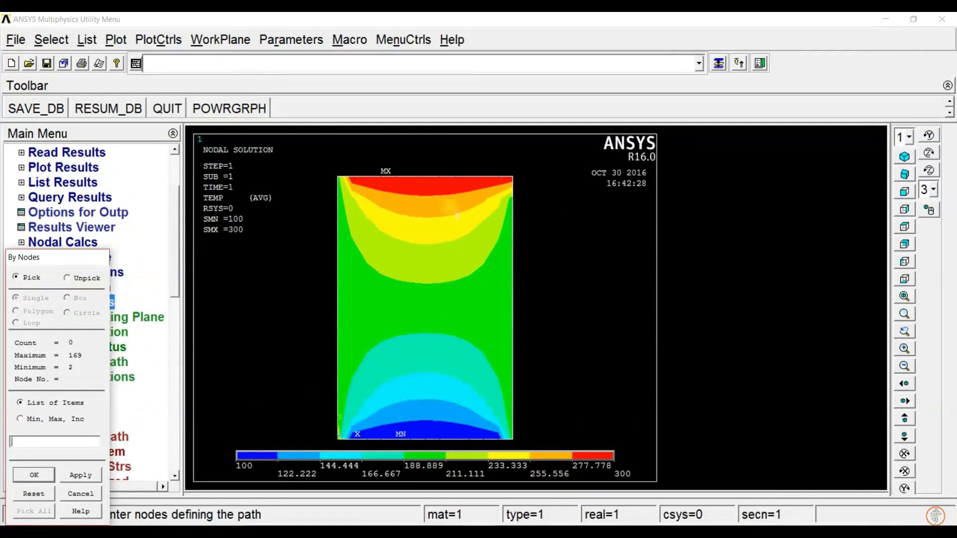
pyautogui.click(116, 40)
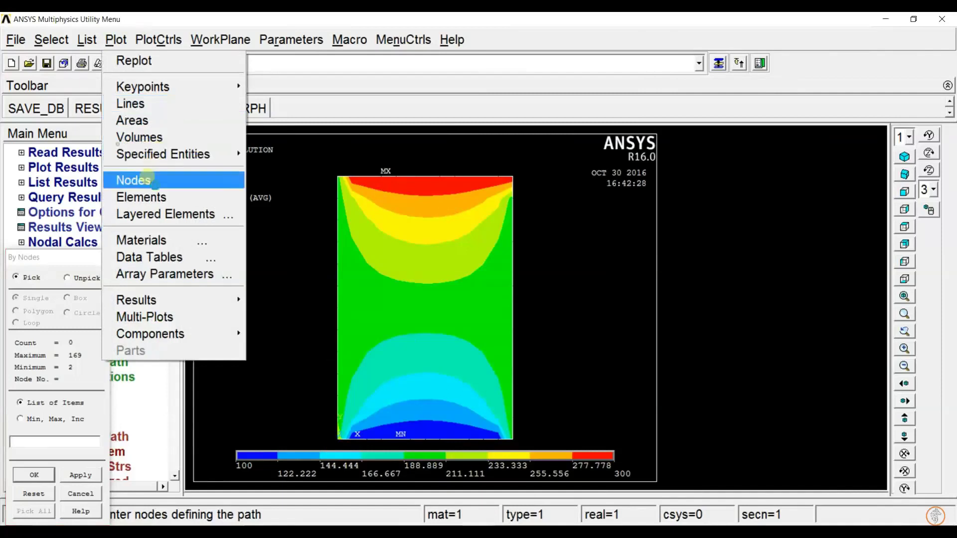
pyautogui.click(162, 180)
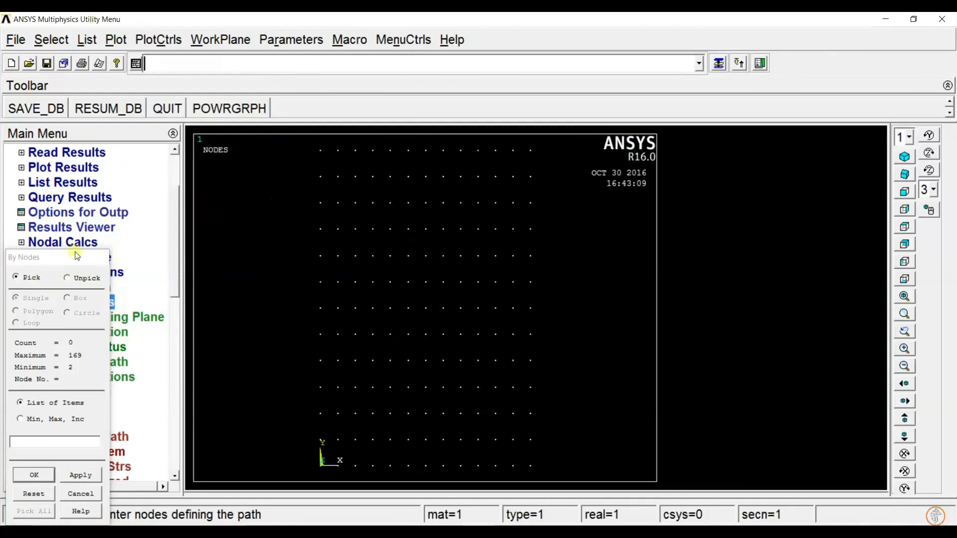
pyautogui.moveTo(75, 257); pyautogui.dragTo(95, 190)
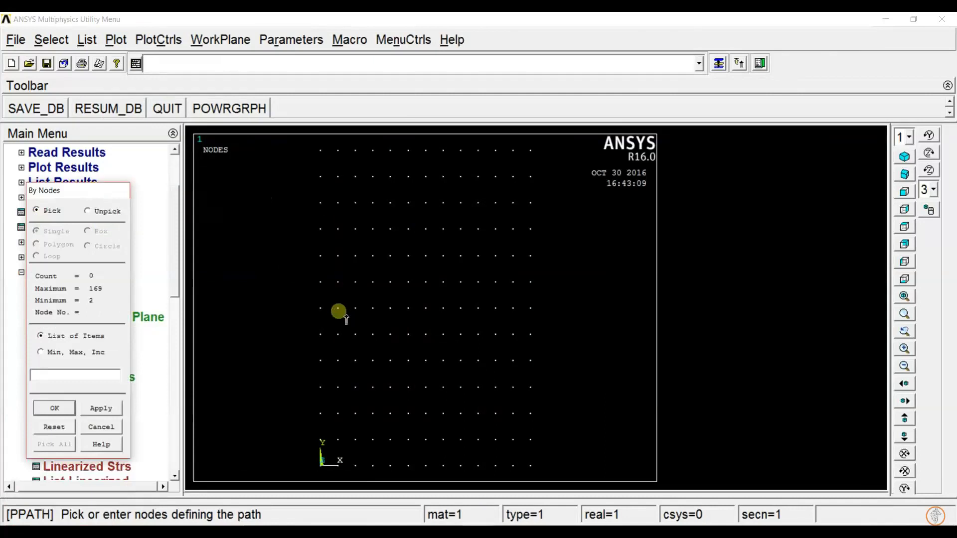
# - Pick the 13 middle-row nodes from the block's left end to its right end
pyautogui.click(319, 307)
pyautogui.click(355, 308)
pyautogui.click(390, 308)
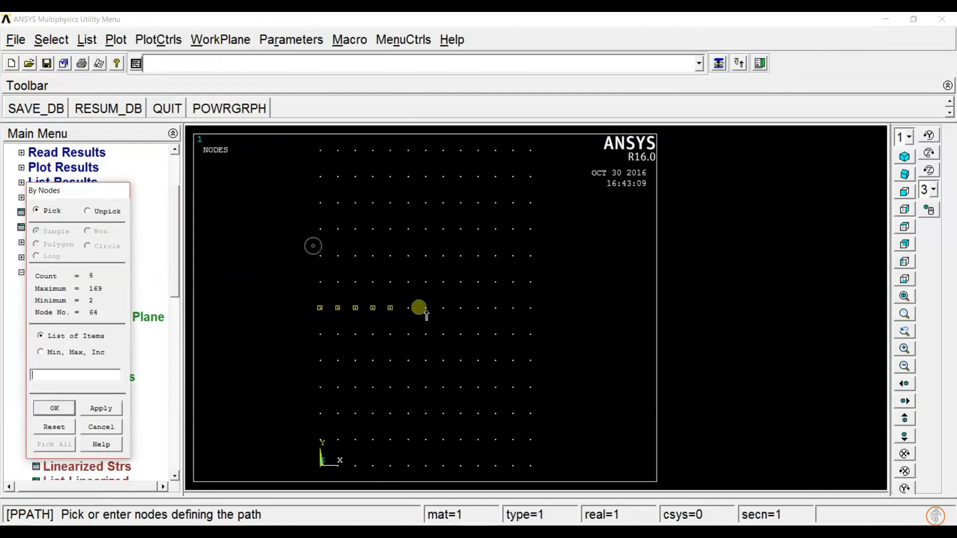
pyautogui.click(408, 307)
pyautogui.click(443, 308)
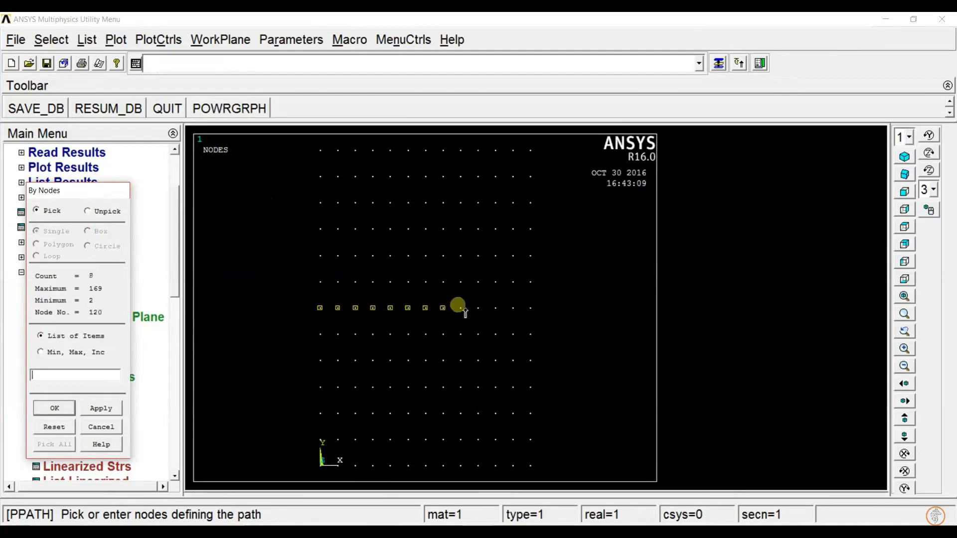
pyautogui.click(478, 307)
pyautogui.click(513, 308)
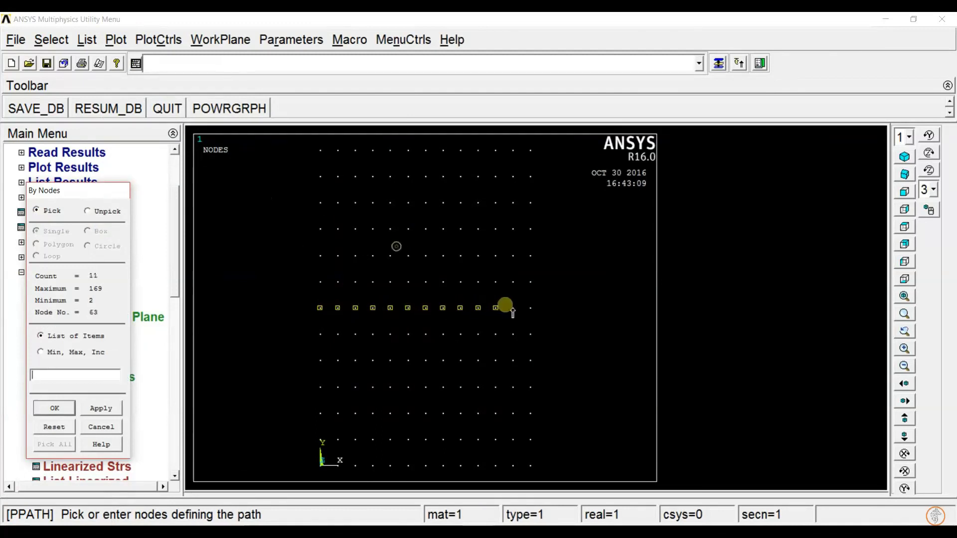
pyautogui.click(530, 308)
pyautogui.click(68, 409)
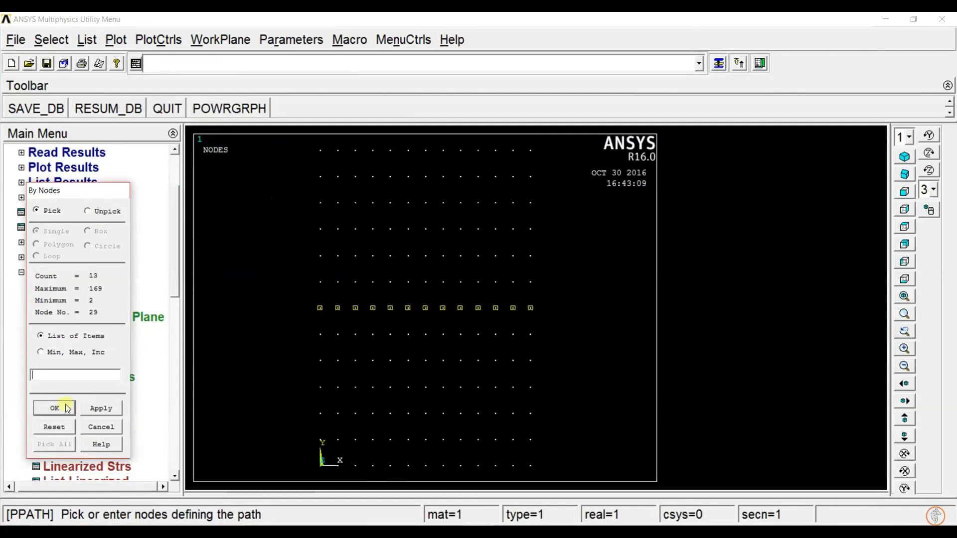
# - Confirm the path as TEMP with 30 sets and 20 divisions, closing the status listing
pyautogui.click(64, 410)
pyautogui.write('temp')
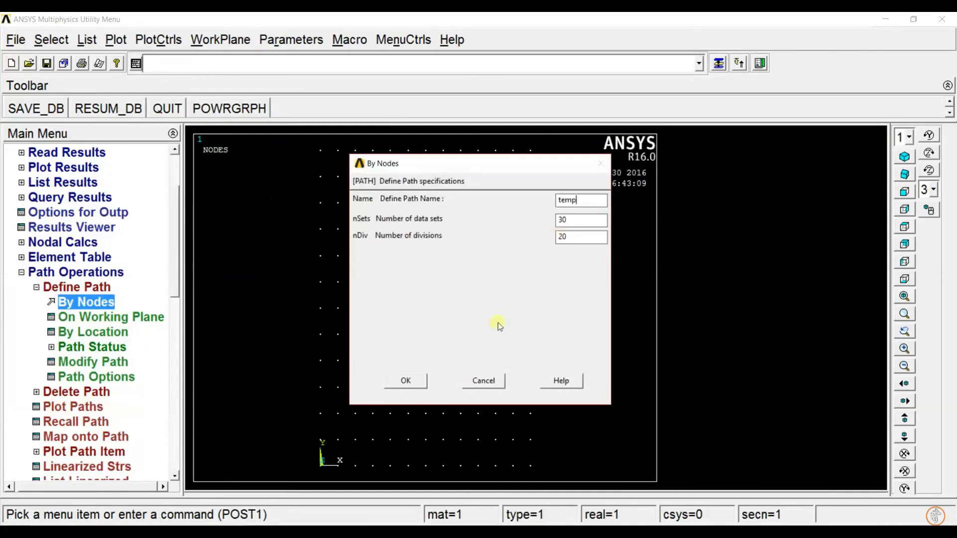
pyautogui.click(405, 380)
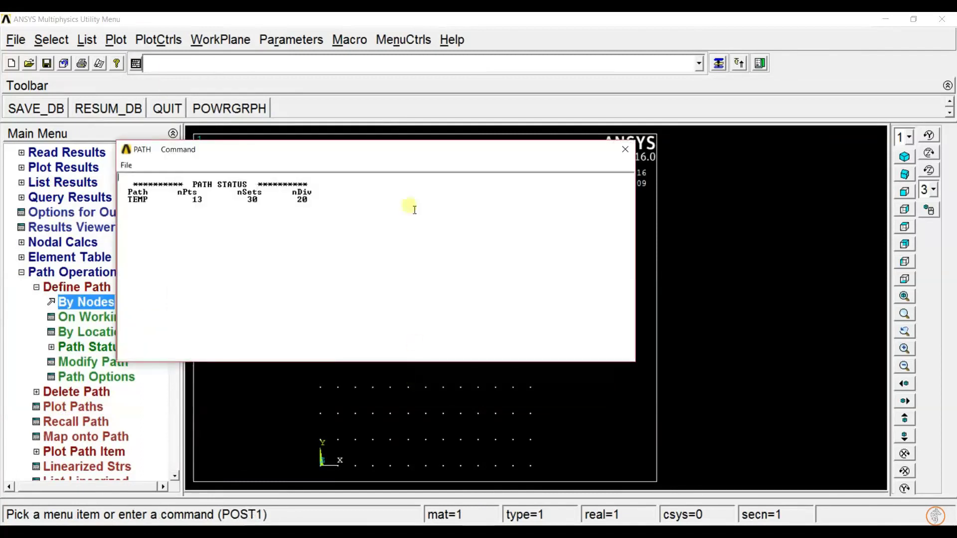
pyautogui.click(625, 149)
pyautogui.moveTo(175, 293); pyautogui.dragTo(180, 323)
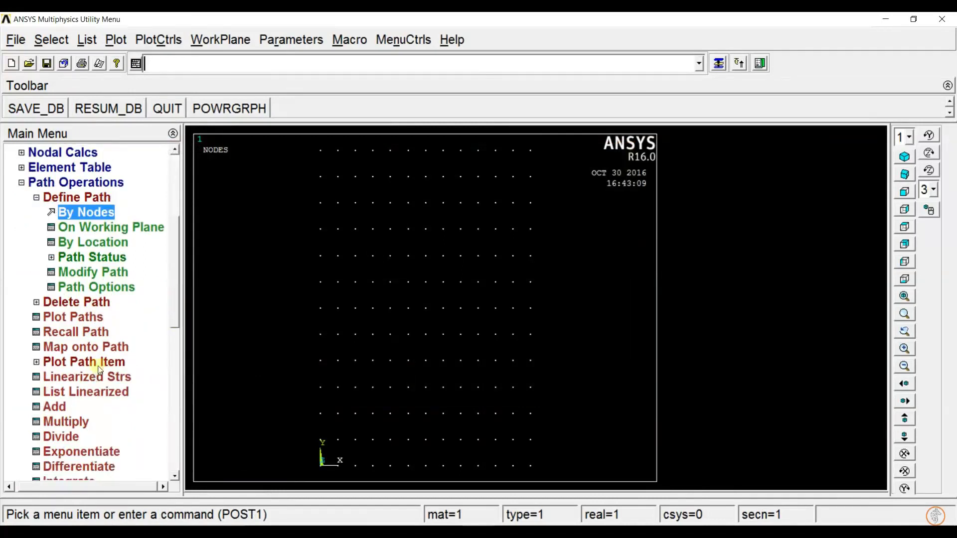
# - Map the DOF temperature TEMP onto the path and bring up the path-item graph settings
pyautogui.click(118, 353)
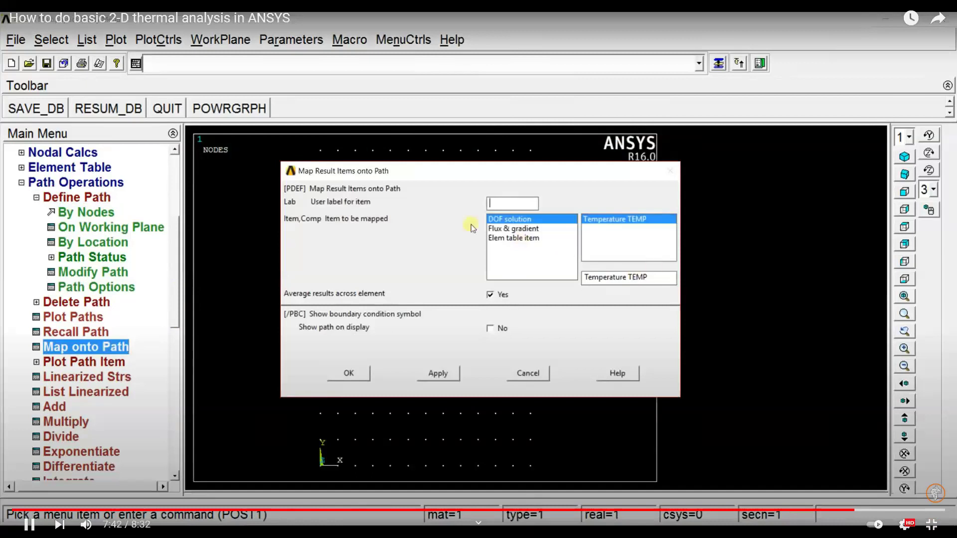
pyautogui.click(349, 372)
pyautogui.click(100, 362)
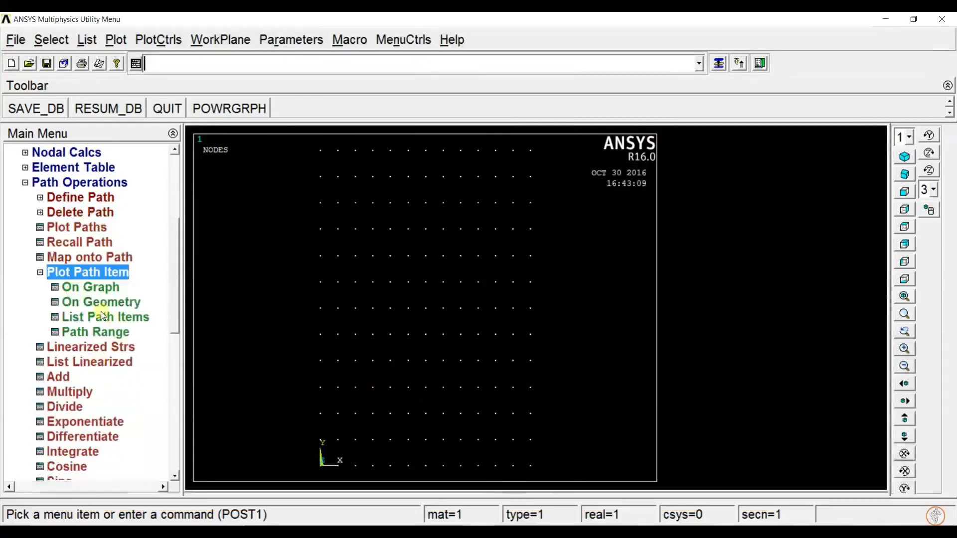
pyautogui.click(97, 292)
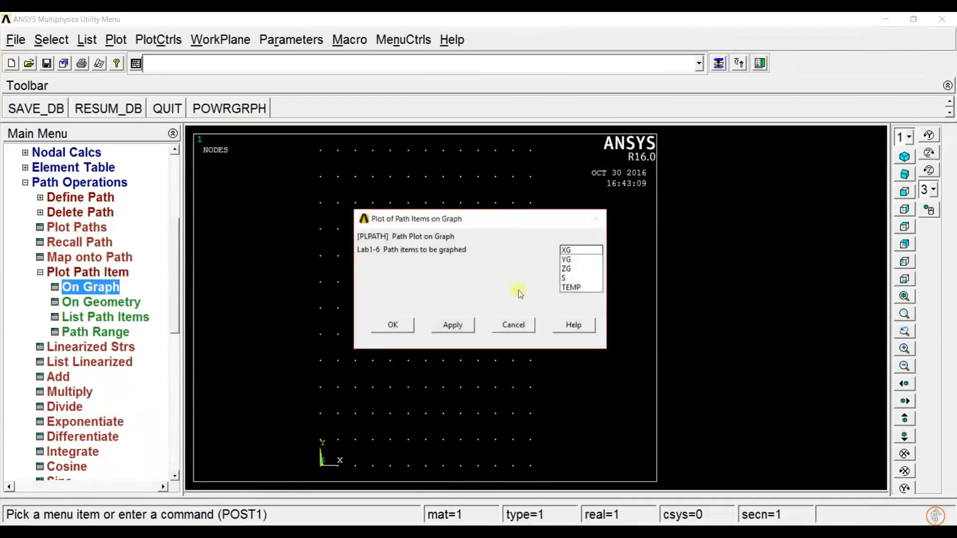
# - Graph TEMP along the path, peaking near 200.232 around distance 60, then pause the video
pyautogui.click(570, 287)
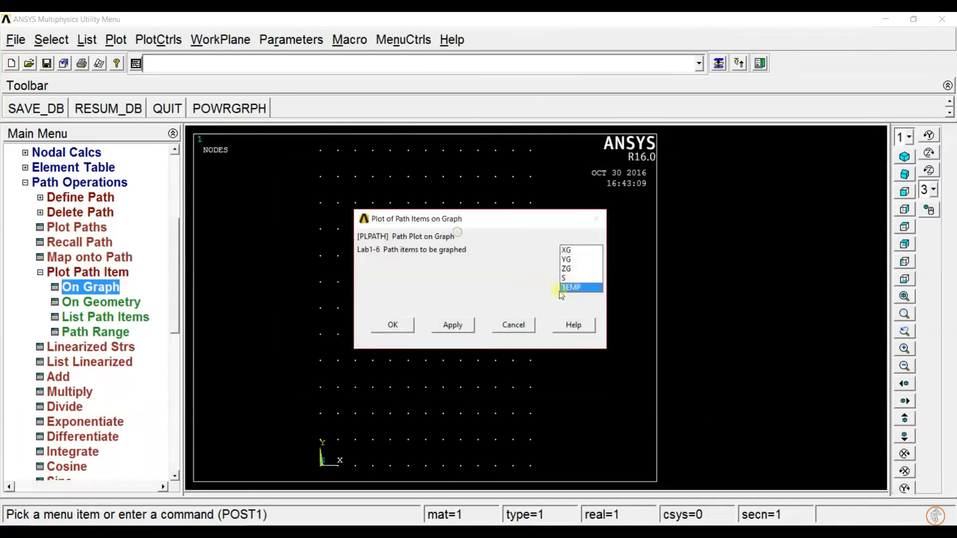
pyautogui.click(384, 324)
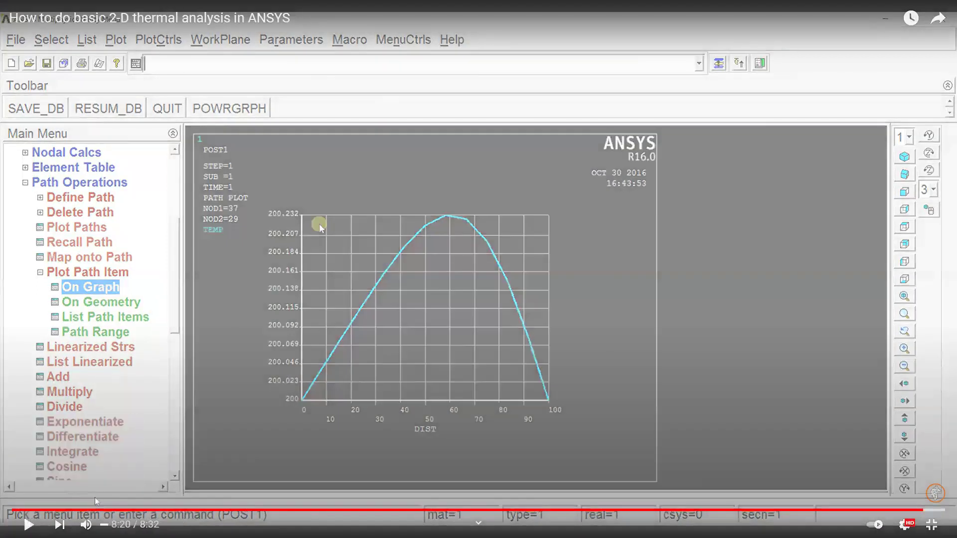
pyautogui.click(29, 524)
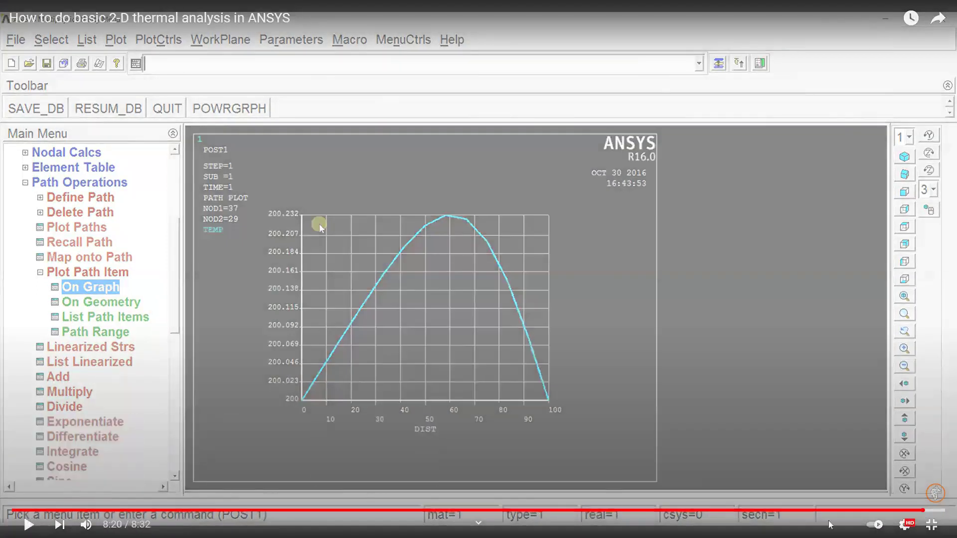
# - Skip the tutorial video back a few seconds
pyautogui.click(916, 510)
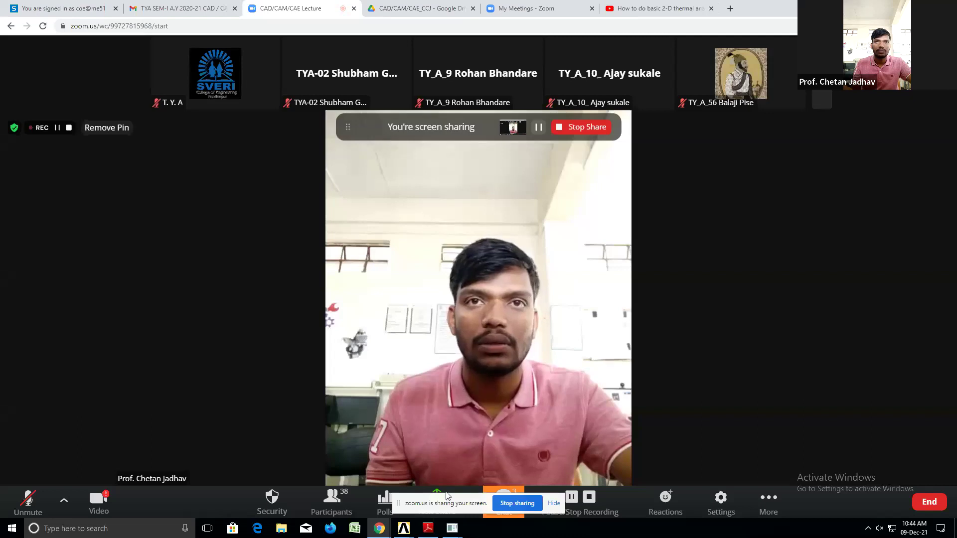
# - Bring the lab manual PDF forward and scroll to page 22, Problem No. 2
pyautogui.click(429, 529)
pyautogui.scroll(-1, 357, 318)
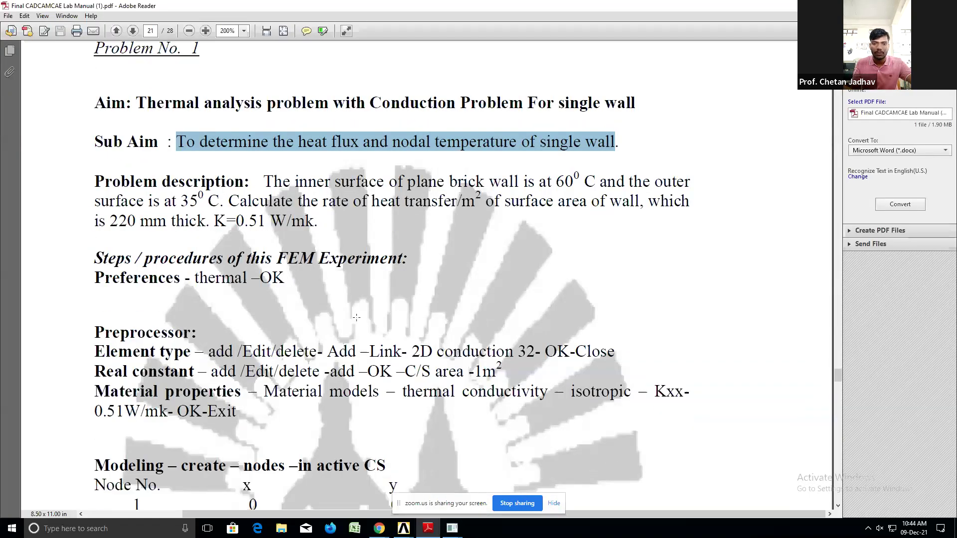
pyautogui.scroll(-3, 357, 314)
pyautogui.scroll(-3, 356, 314)
pyautogui.scroll(-4, 357, 315)
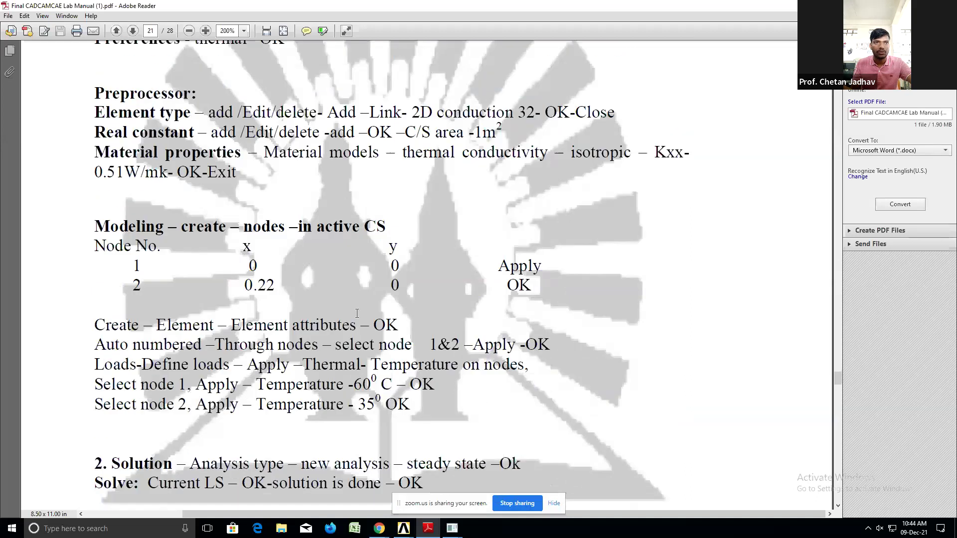
pyautogui.scroll(-8, 356, 317)
pyautogui.scroll(-12, 358, 318)
pyautogui.scroll(-4, 349, 309)
pyautogui.scroll(-1, 287, 262)
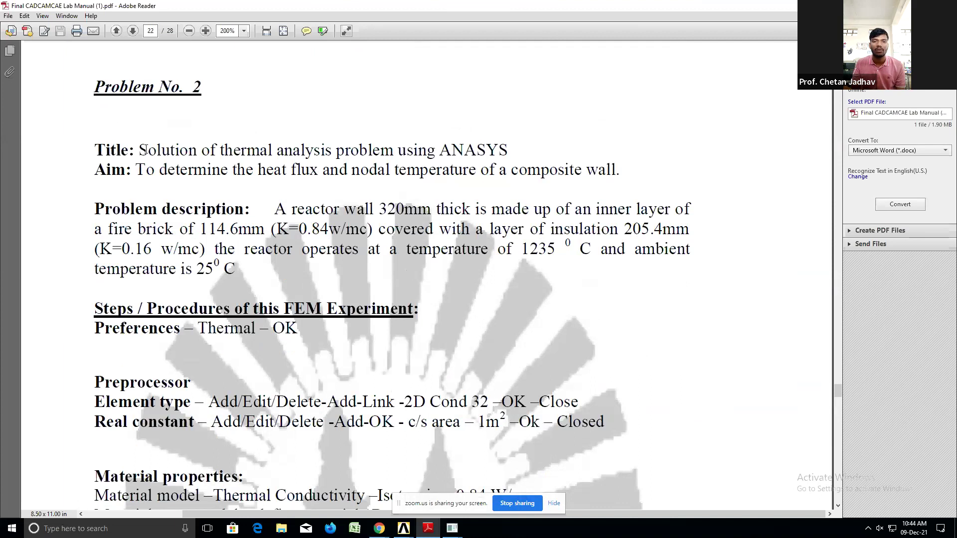
# - Highlight the Problem No. 2 title and the words 'composite wall'
pyautogui.moveTo(139, 150)
pyautogui.mouseDown()
pyautogui.moveTo(458, 148)
pyautogui.moveTo(582, 171)
pyautogui.mouseUp()
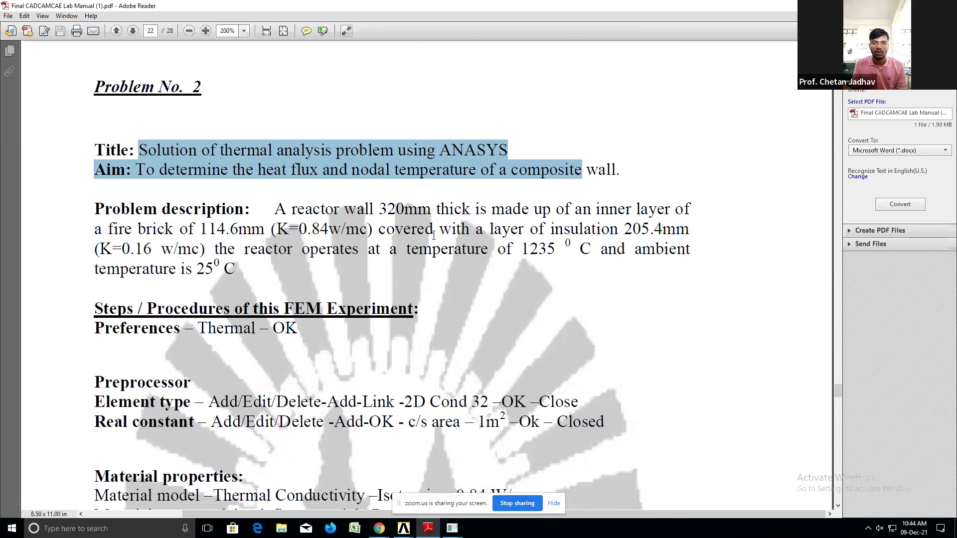
pyautogui.click(547, 213)
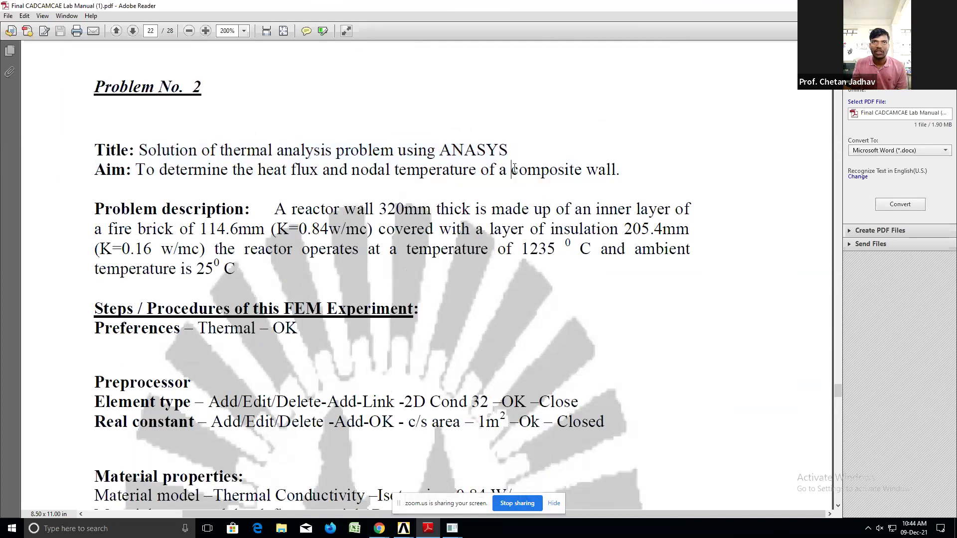
pyautogui.moveTo(514, 170); pyautogui.dragTo(610, 173)
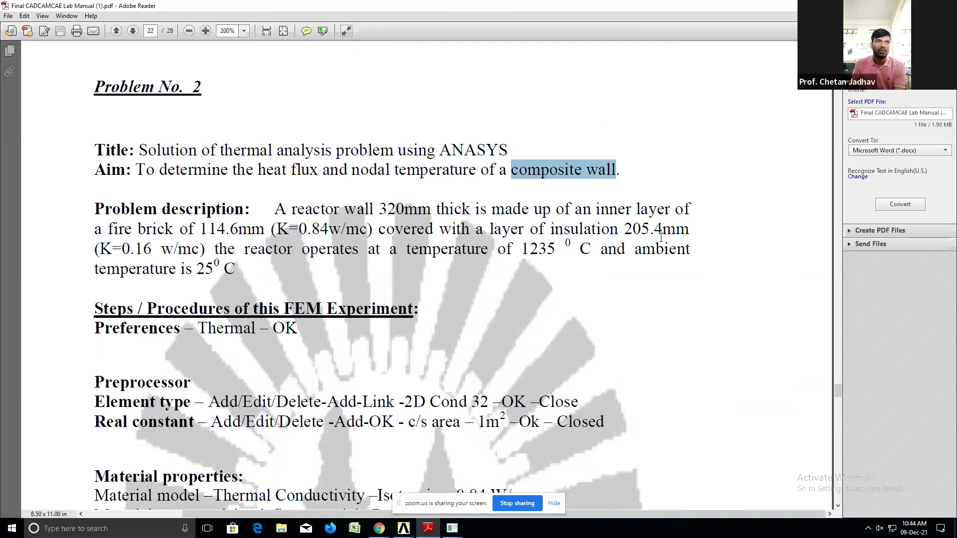
# - Highlight the 320mm reactor wall description through the fire brick, insulation and 25⁰ C ambient temperature
pyautogui.click(274, 208)
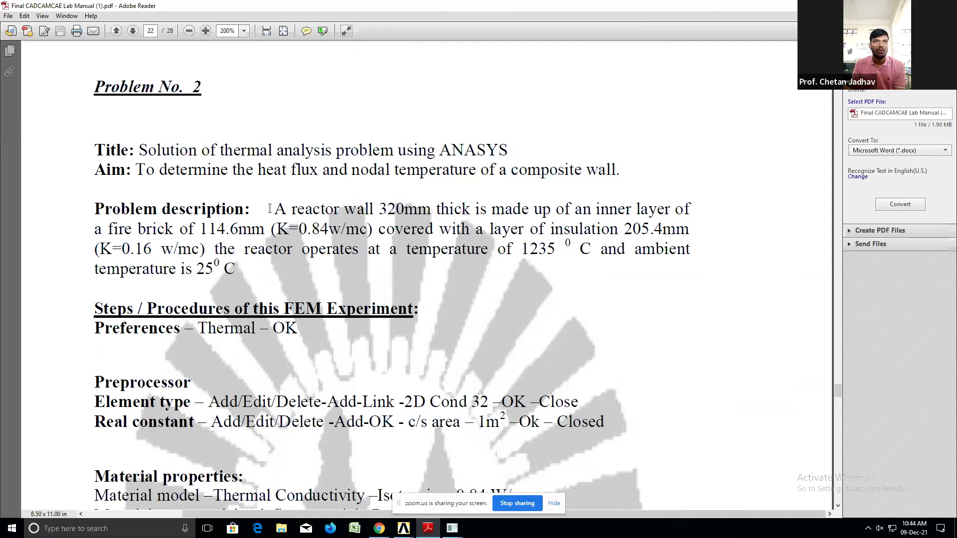
pyautogui.moveTo(275, 208)
pyautogui.mouseDown()
pyautogui.moveTo(684, 213)
pyautogui.moveTo(214, 228)
pyautogui.moveTo(369, 232)
pyautogui.mouseUp()
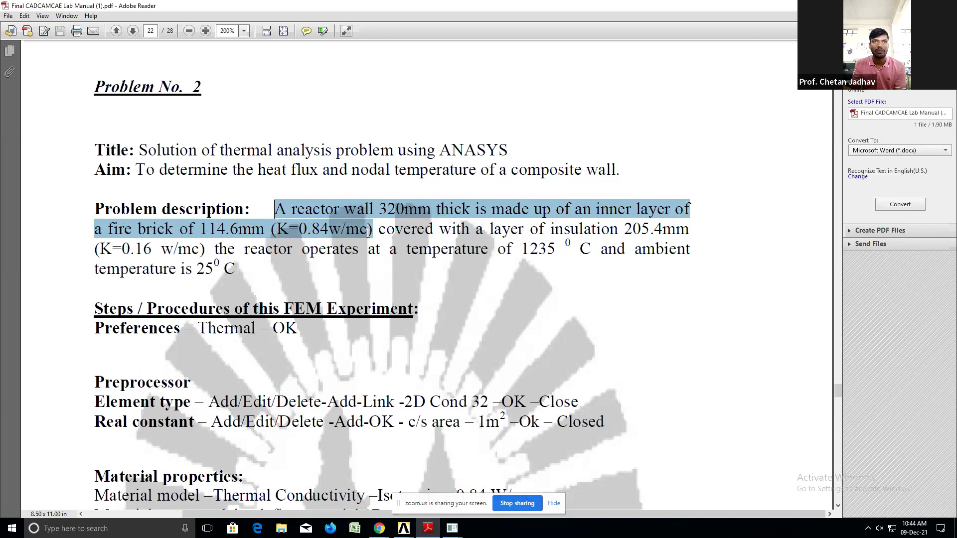
pyautogui.moveTo(369, 232)
pyautogui.mouseDown()
pyautogui.moveTo(678, 235)
pyautogui.moveTo(204, 250)
pyautogui.mouseUp()
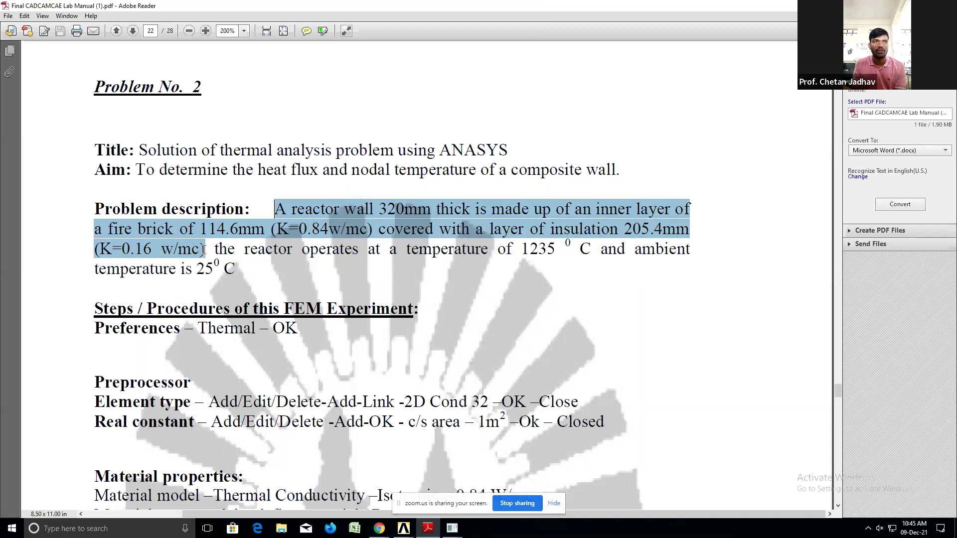
pyautogui.moveTo(203, 250); pyautogui.dragTo(572, 260)
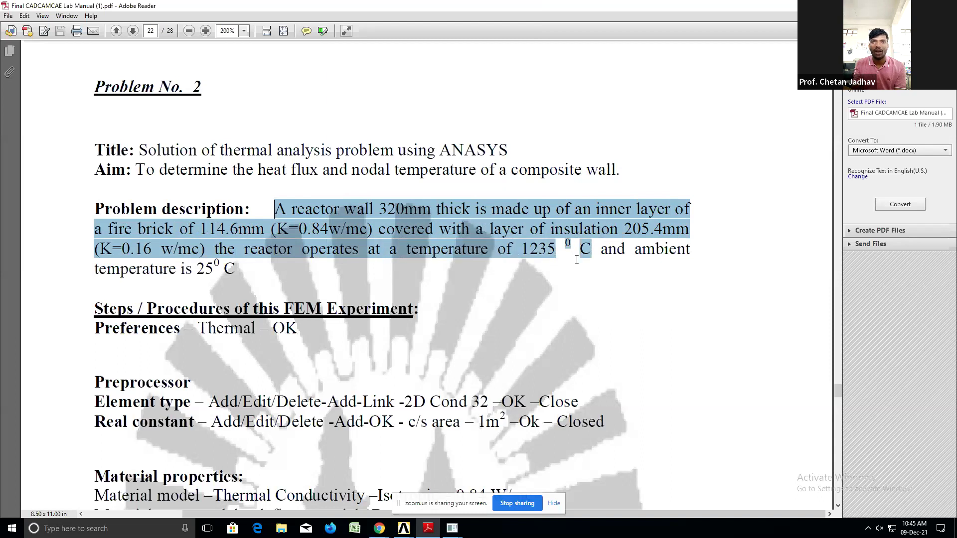
pyautogui.moveTo(576, 260); pyautogui.dragTo(259, 276)
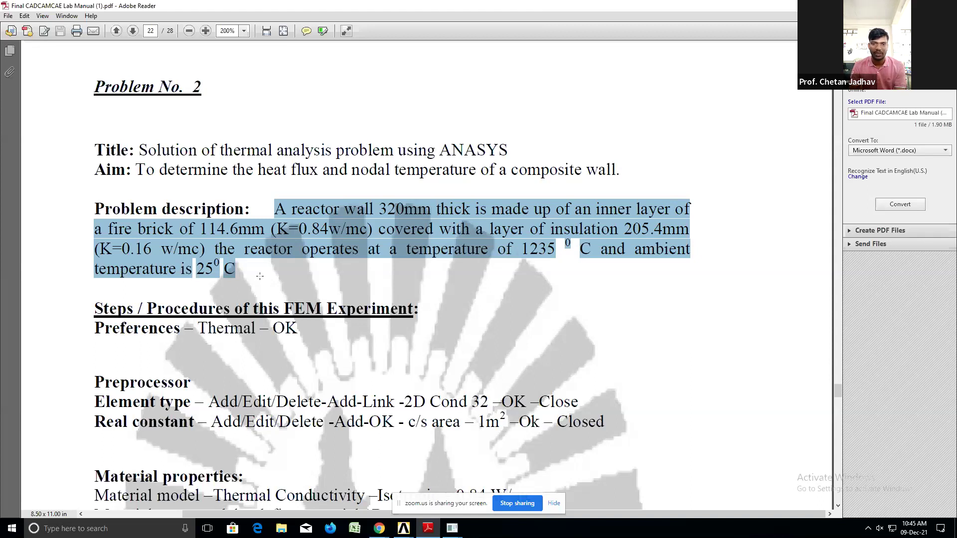
# - Scroll to the procedure listing conductivities 0.84 and 0.16 W/mC and nodes at 0, 0.1146, 0.32
pyautogui.scroll(-1, 260, 275)
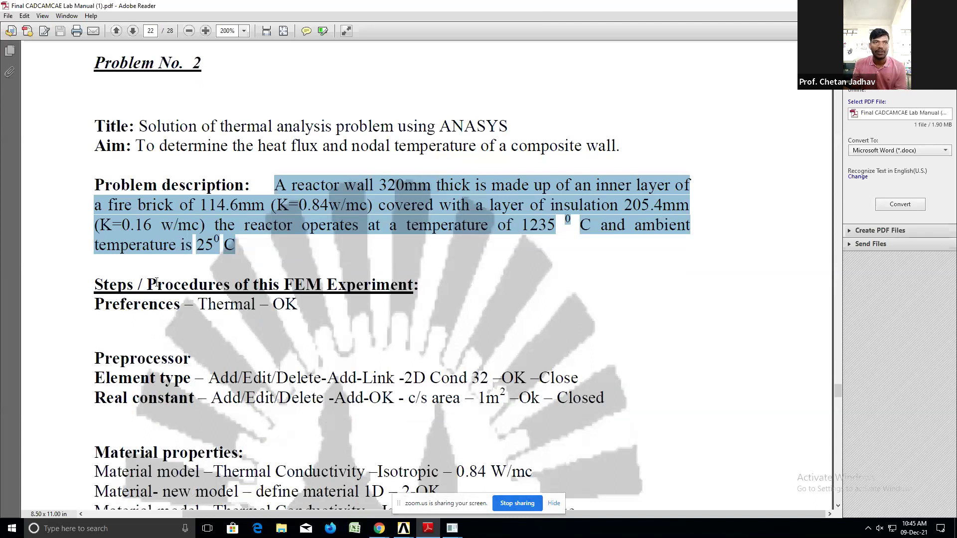
pyautogui.scroll(-3, 141, 288)
pyautogui.scroll(-1, 177, 292)
pyautogui.scroll(-4, 176, 292)
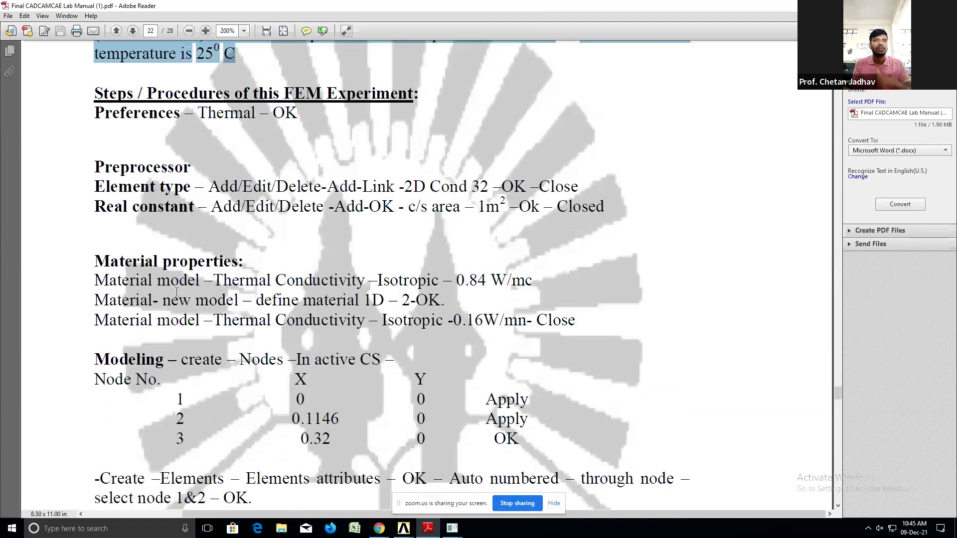
pyautogui.click(452, 528)
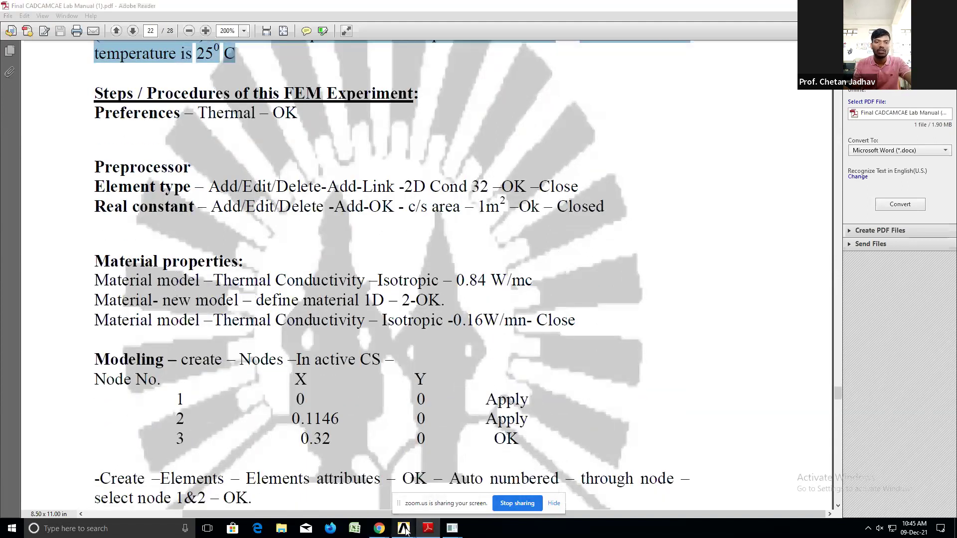
# - Quit the 2D block ANSYS session without saving
pyautogui.click(439, 491)
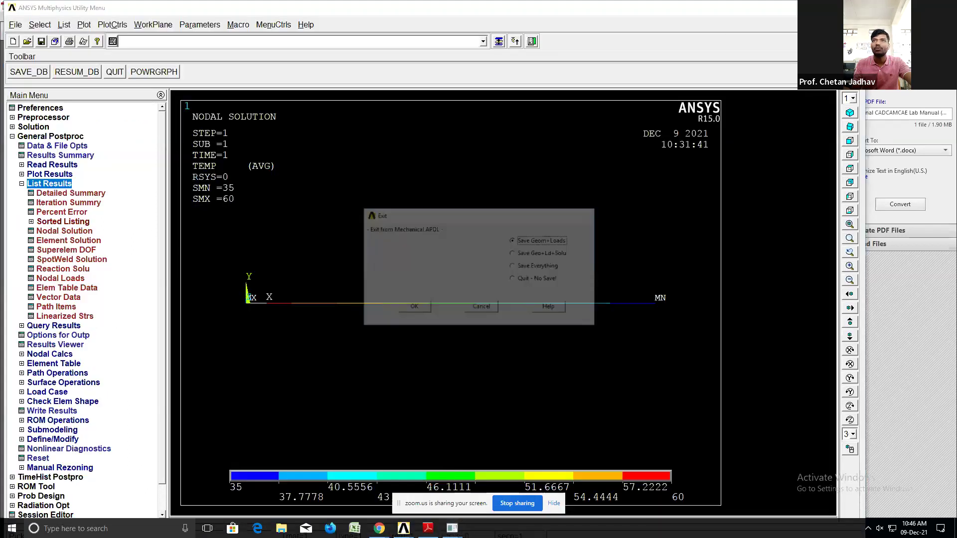
pyautogui.click(482, 312)
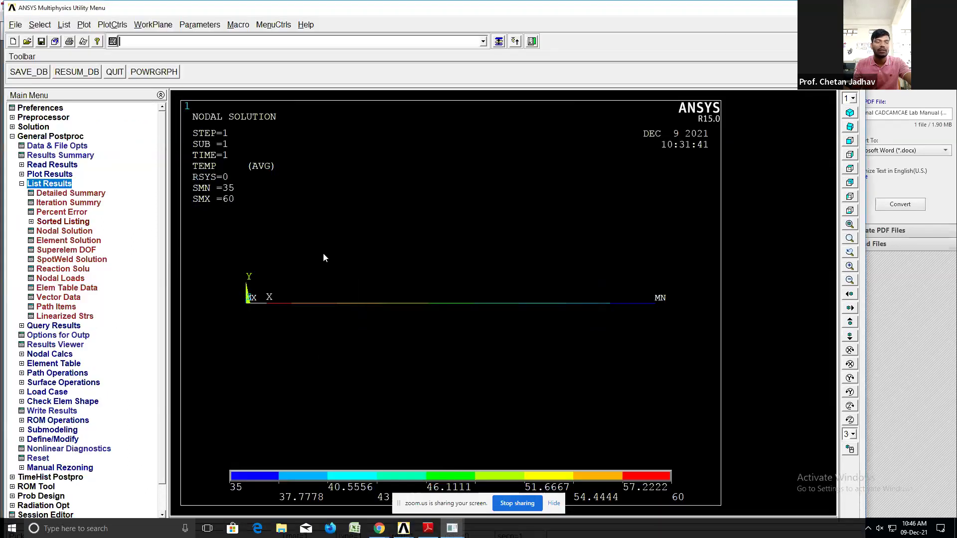
pyautogui.hotkey('alt', 'F4')
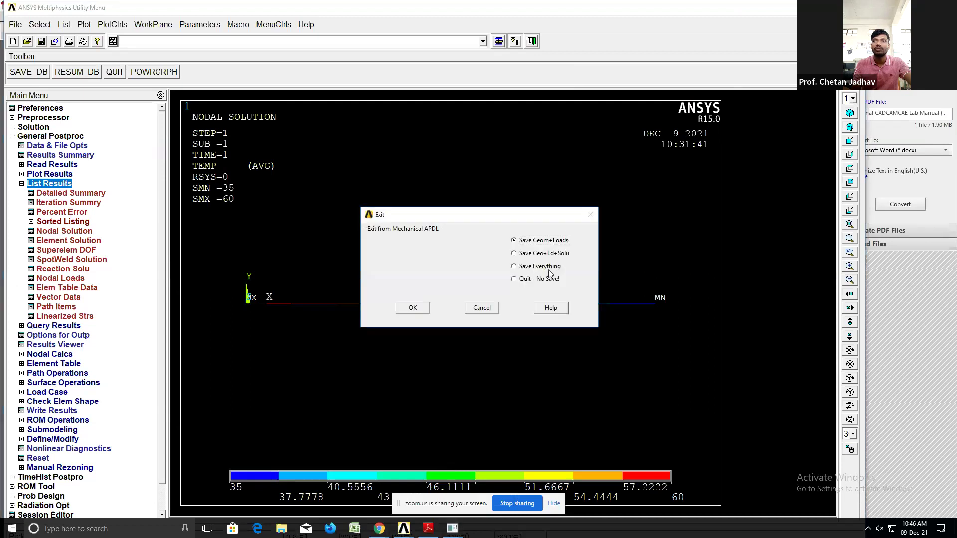
pyautogui.click(523, 279)
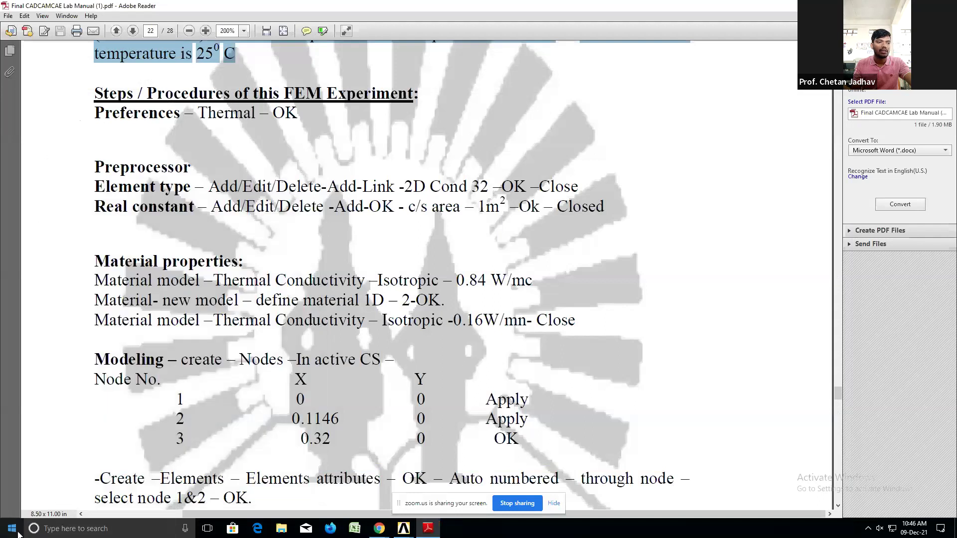
# - Relaunch Mechanical APDL 15.0 from the ANSYS 15.0 Start menu group
pyautogui.click(17, 532)
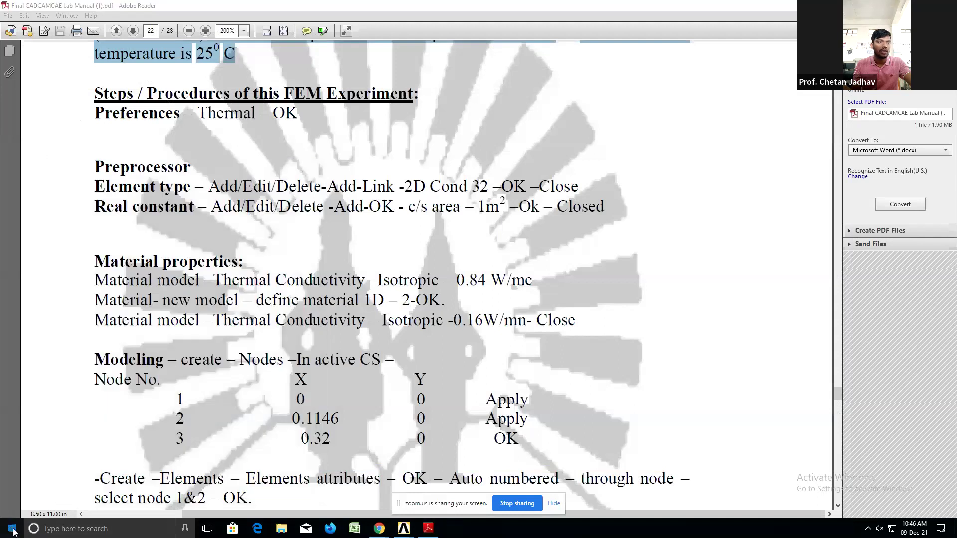
pyautogui.click(136, 285)
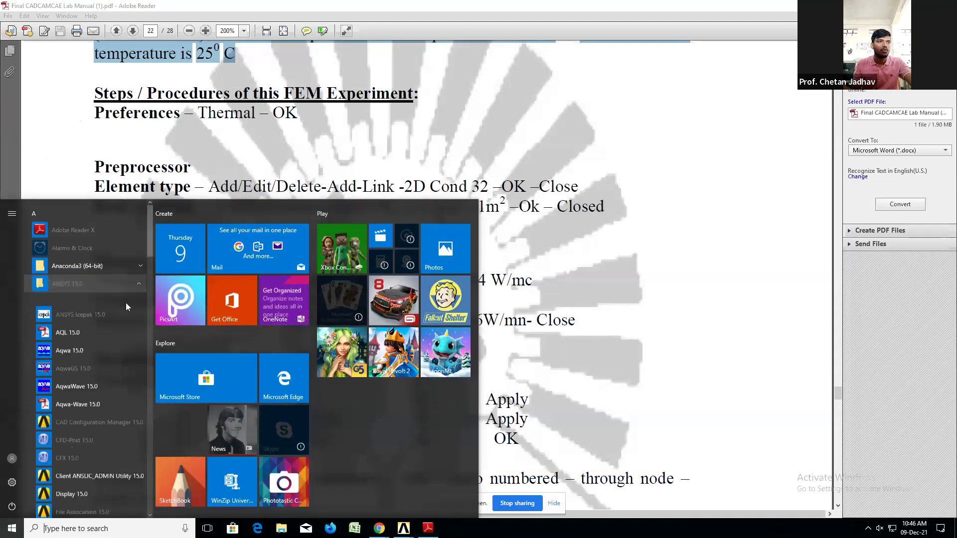
pyautogui.scroll(-2, 106, 444)
pyautogui.scroll(-2, 107, 444)
pyautogui.scroll(-1, 104, 442)
pyautogui.scroll(-1, 104, 442)
pyautogui.click(96, 388)
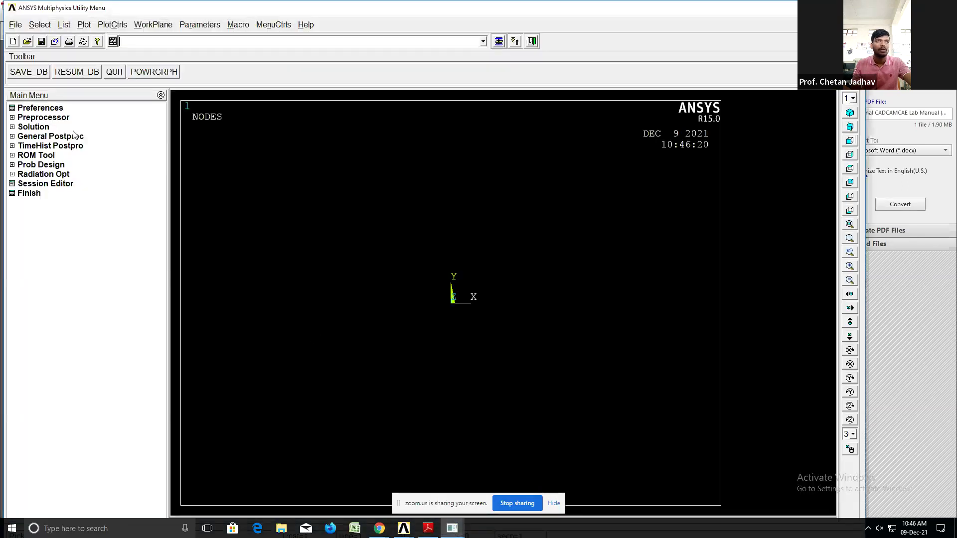
# - Set Preferences to show thermal analysis only
pyautogui.click(39, 110)
pyautogui.click(496, 212)
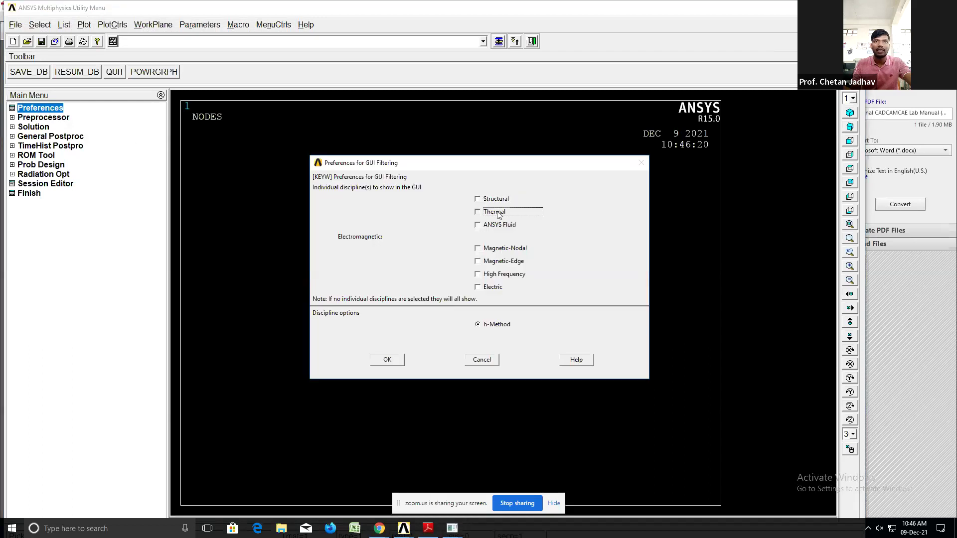
pyautogui.click(381, 359)
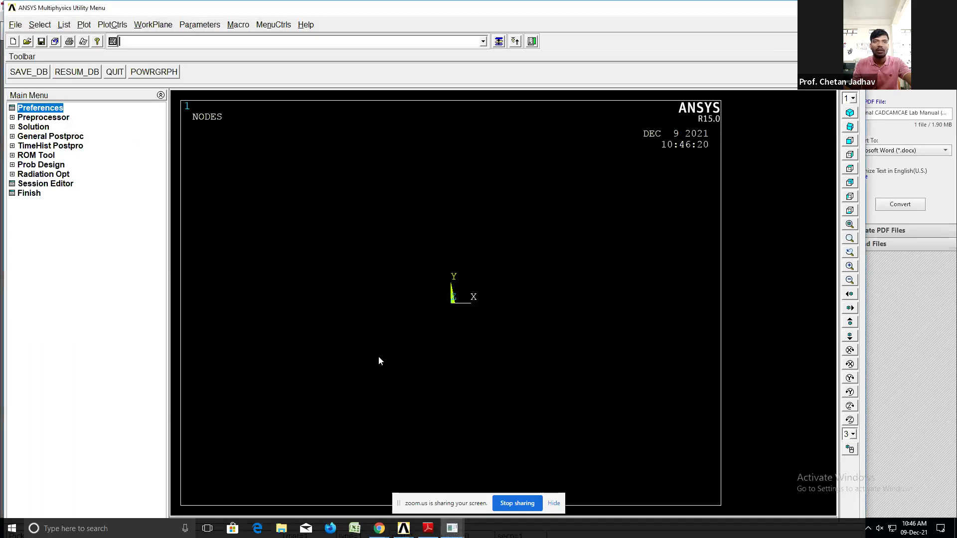
# - Add element type 1 as the LINK33 3D conduction link
pyautogui.click(50, 120)
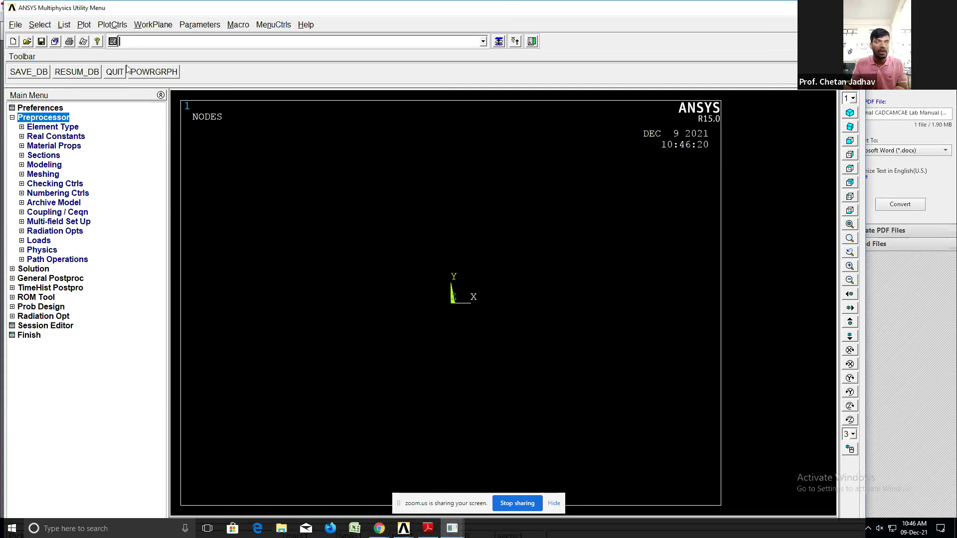
pyautogui.click(52, 128)
pyautogui.click(65, 137)
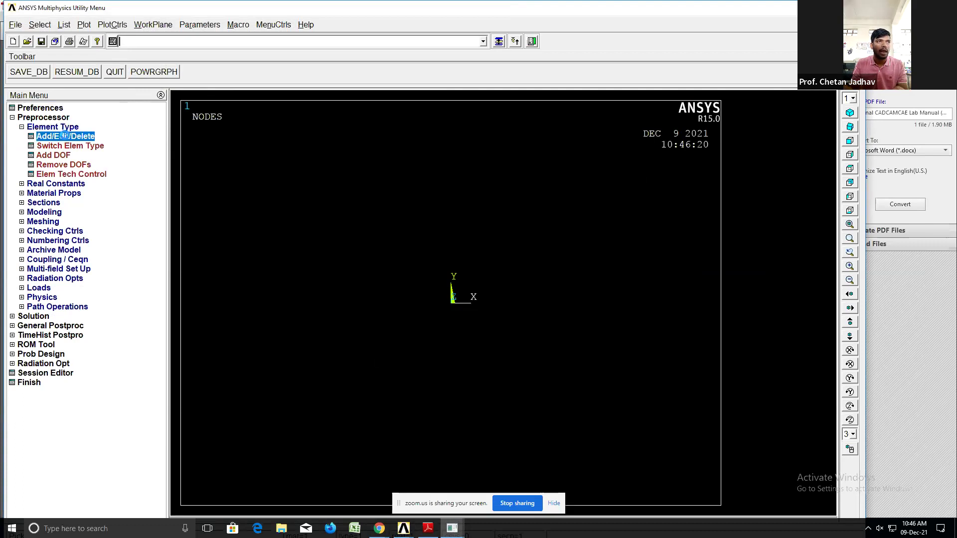
pyautogui.click(70, 255)
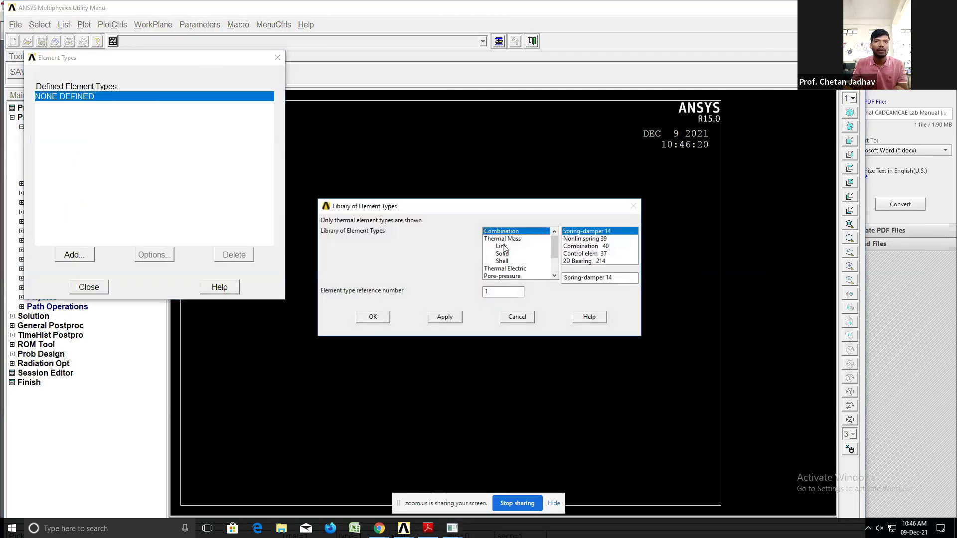
pyautogui.click(502, 247)
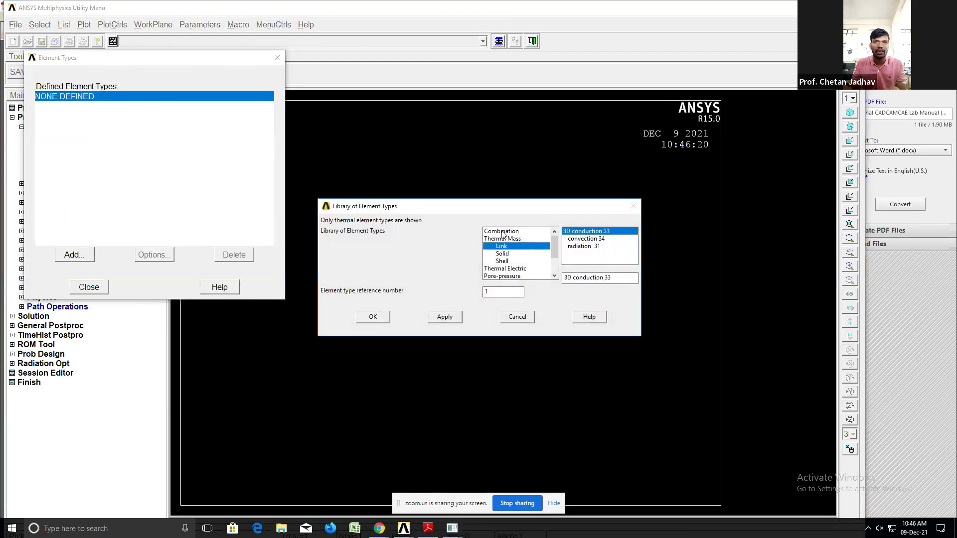
pyautogui.click(380, 318)
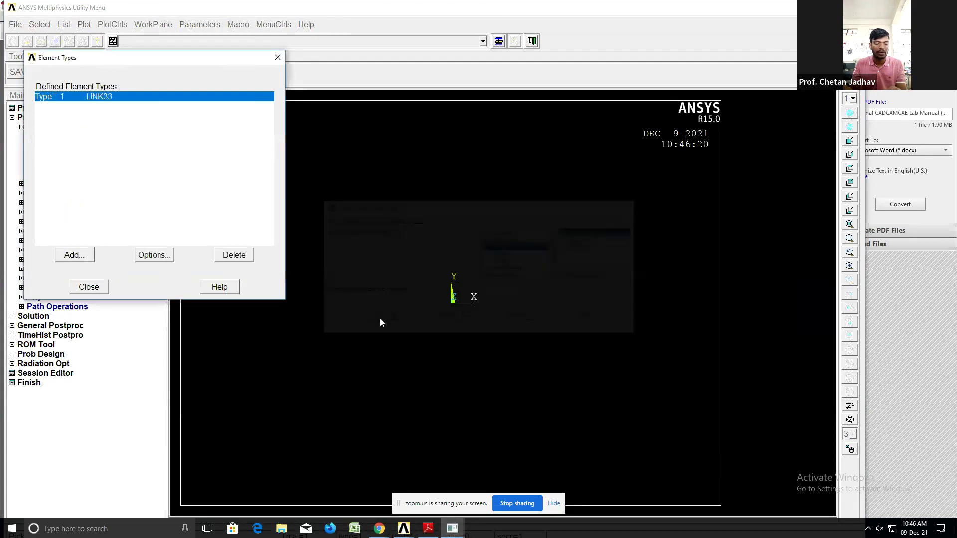
pyautogui.click(91, 288)
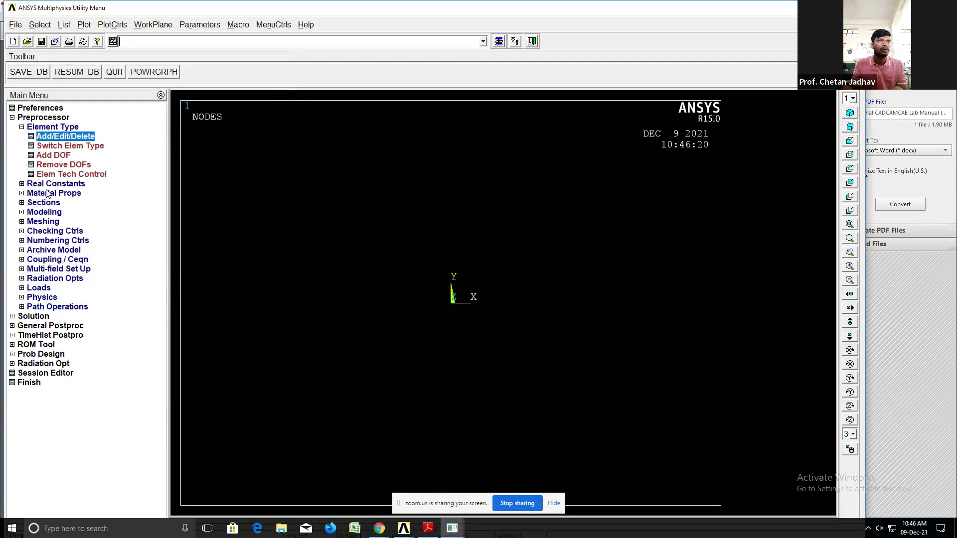
pyautogui.click(47, 184)
# - Add a LINK33 real constant set with AREA = 1 and close the Real Constants list
pyautogui.click(52, 147)
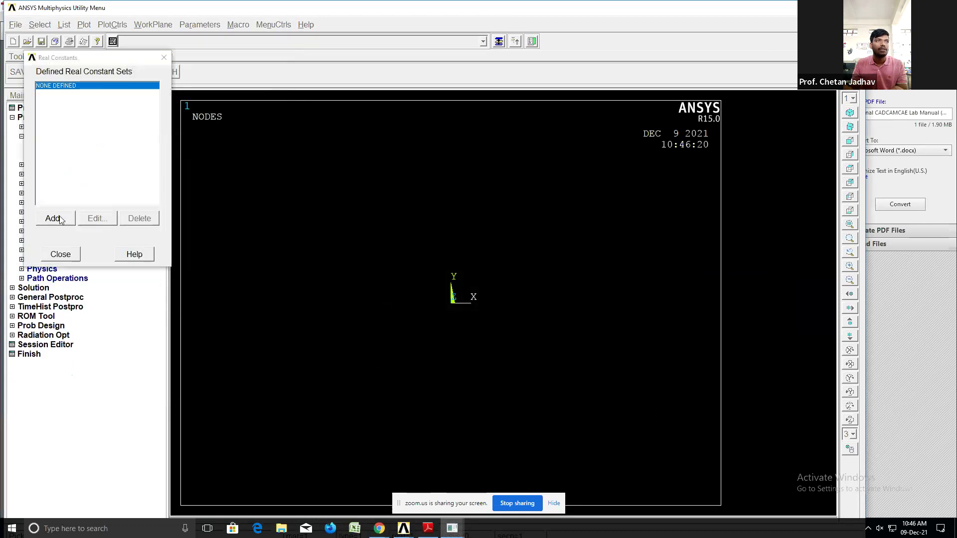
pyautogui.click(61, 219)
pyautogui.click(61, 254)
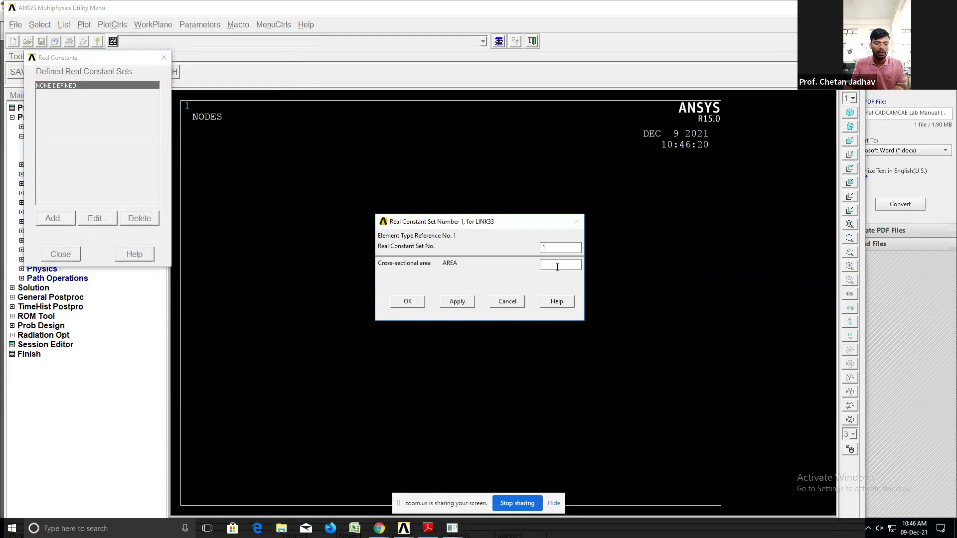
pyautogui.write('1')
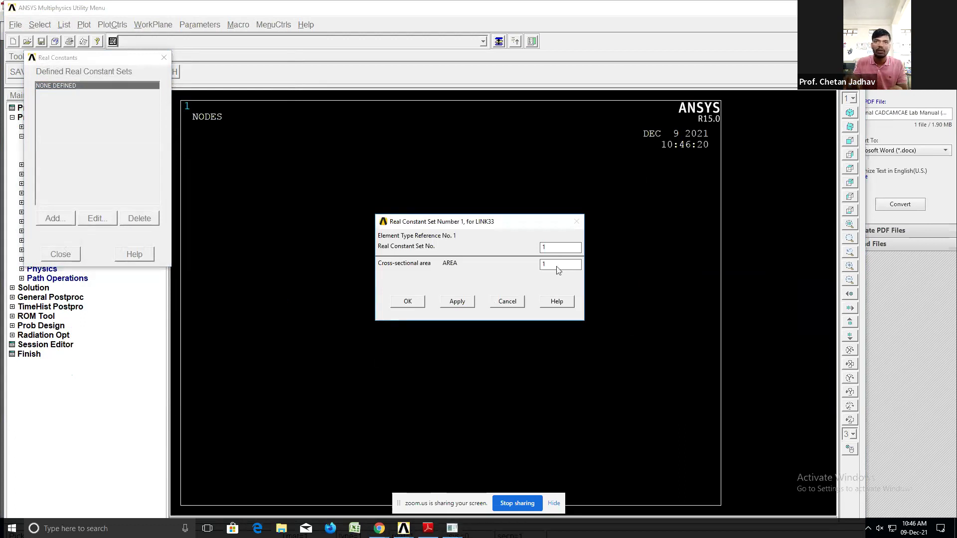
pyautogui.click(408, 302)
pyautogui.click(60, 254)
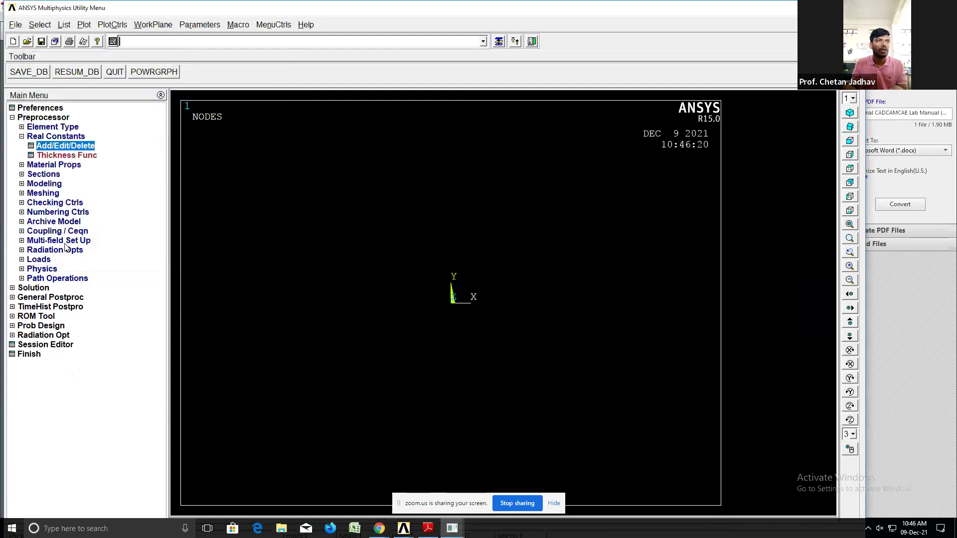
pyautogui.click(51, 166)
# - Define Thermal > Conductivity > Isotropic KXX = 0.84 for material 1
pyautogui.click(63, 184)
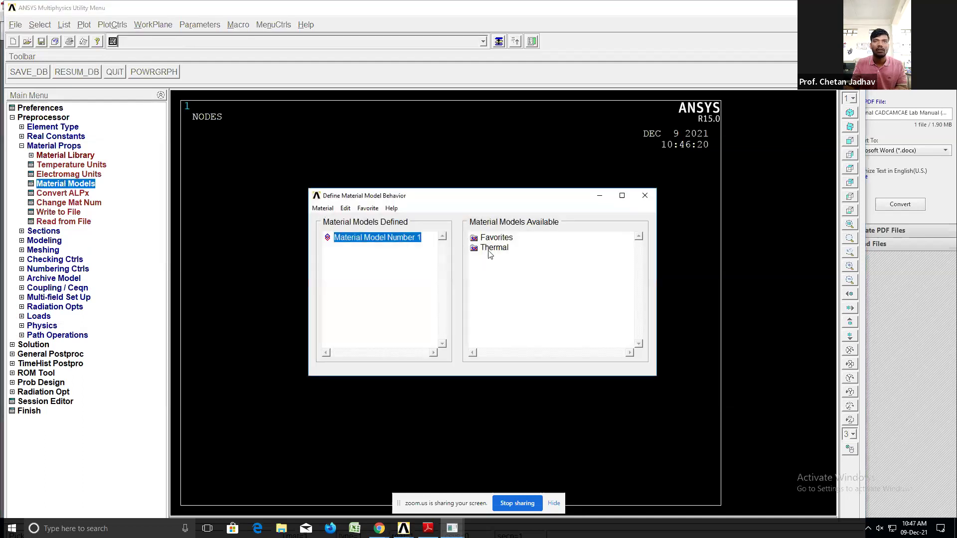
pyautogui.doubleClick(491, 248)
pyautogui.doubleClick(517, 258)
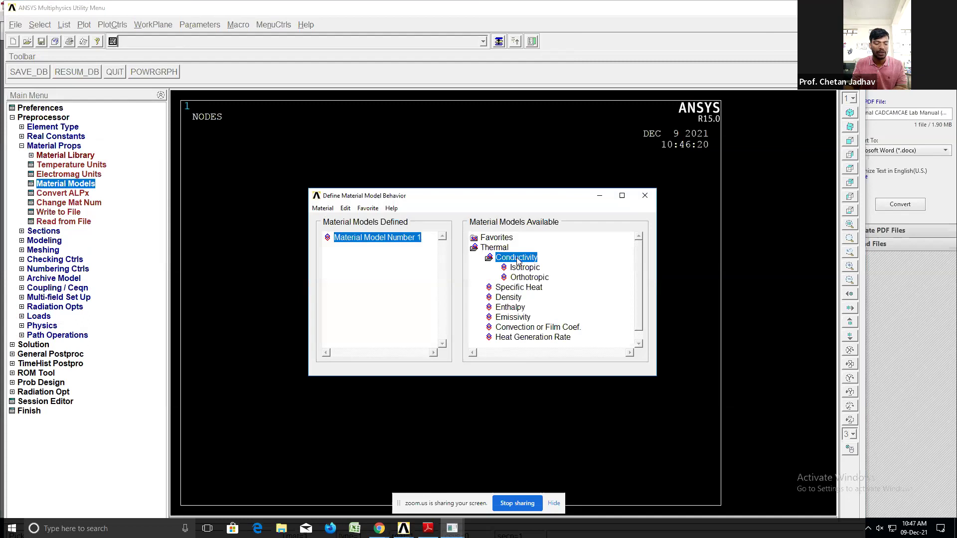
pyautogui.doubleClick(526, 268)
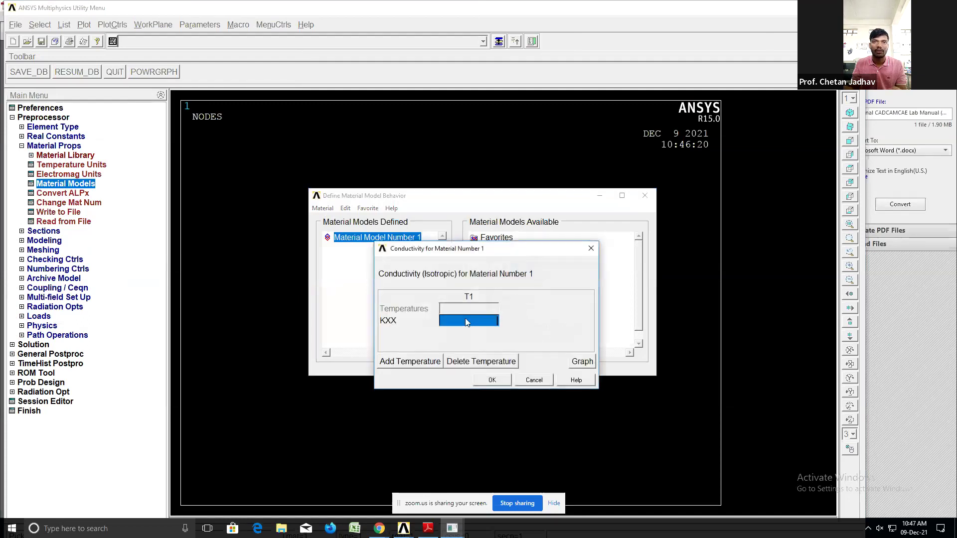
pyautogui.write('0.84')
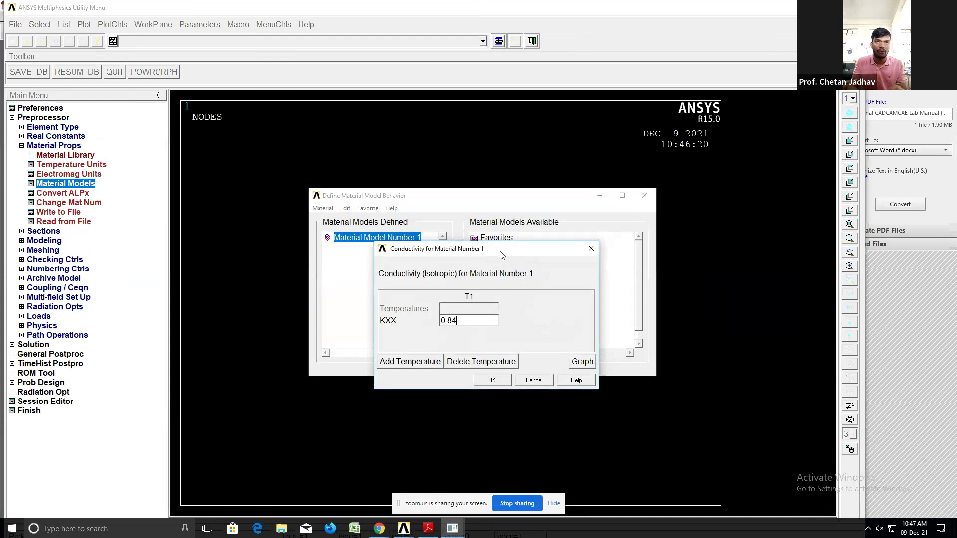
pyautogui.click(492, 380)
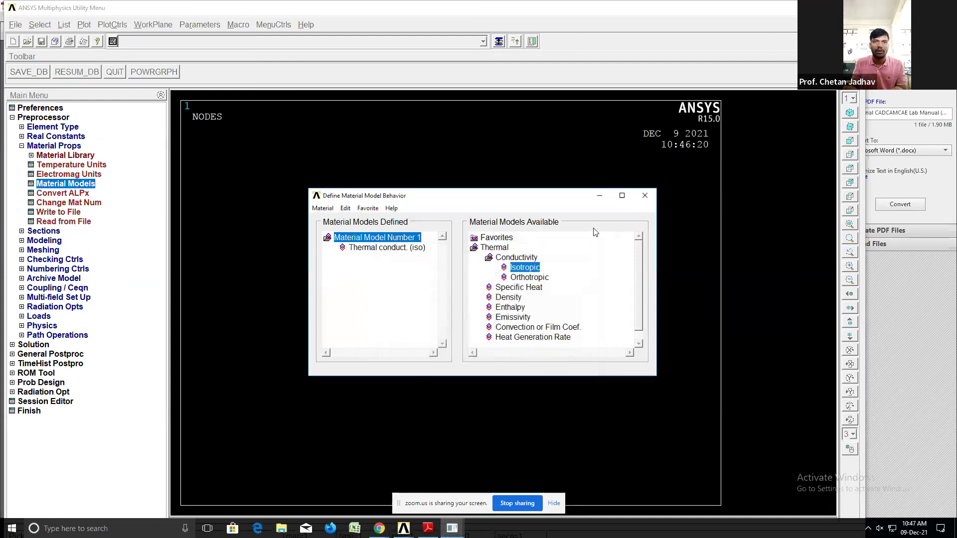
pyautogui.click(643, 196)
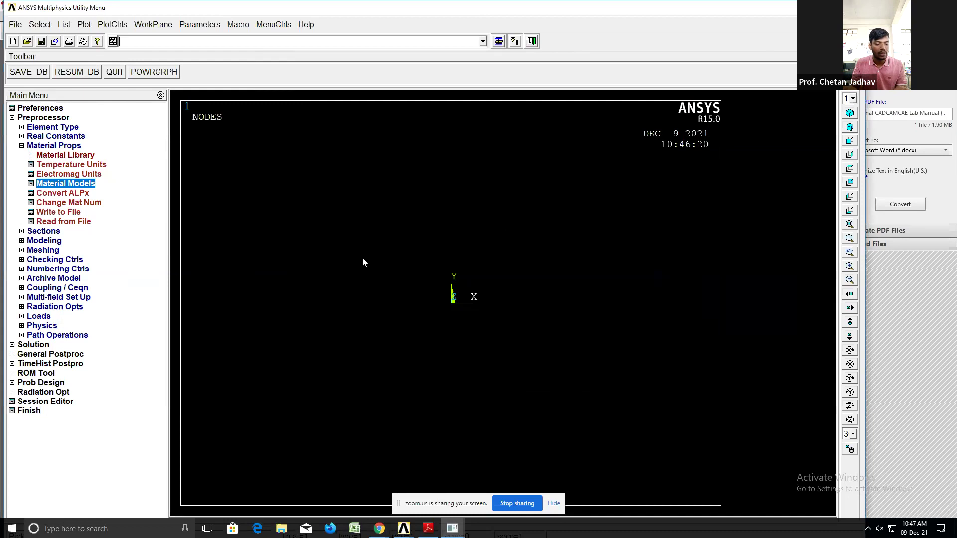
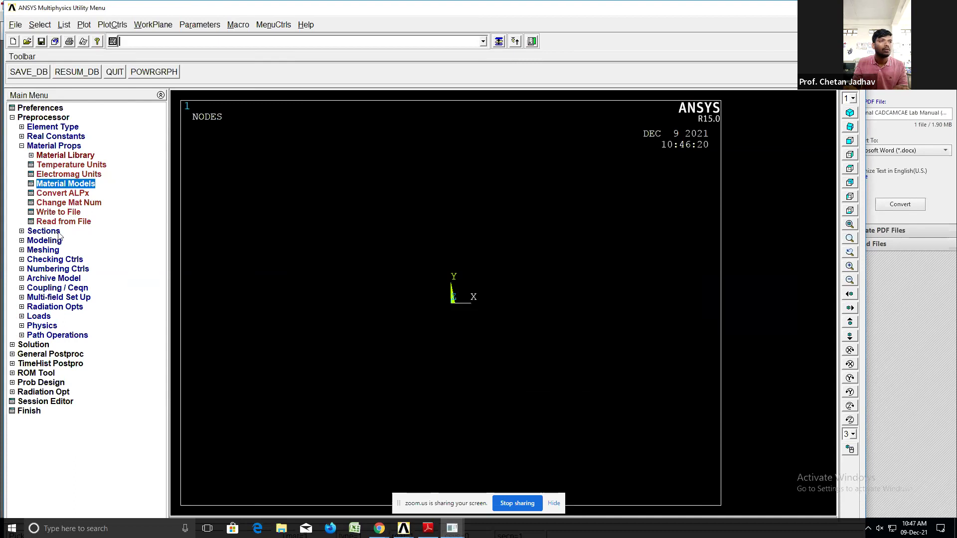
# - Give material 1 isotropic thermal conductivity KXX 0.84, then switch to the Zoom meeting
pyautogui.doubleClick(64, 185)
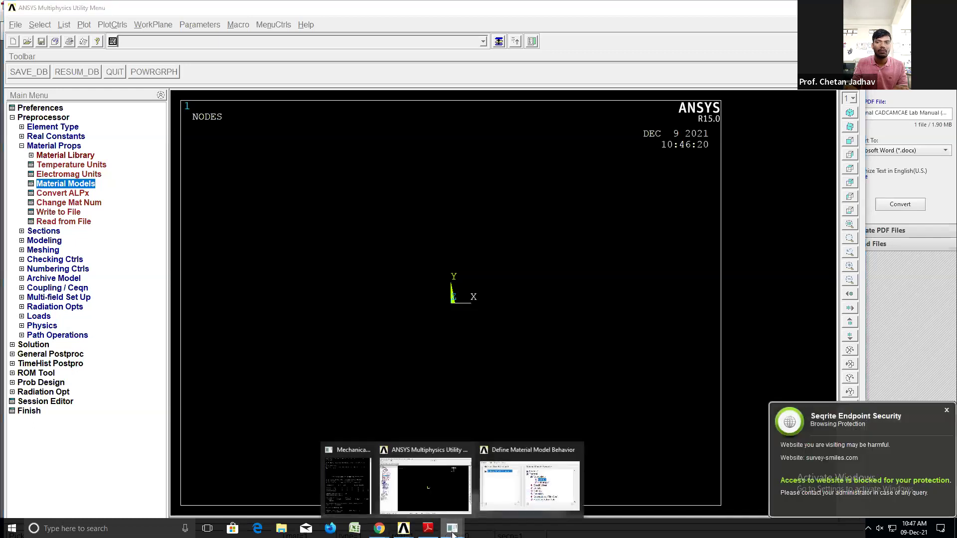
pyautogui.click(419, 486)
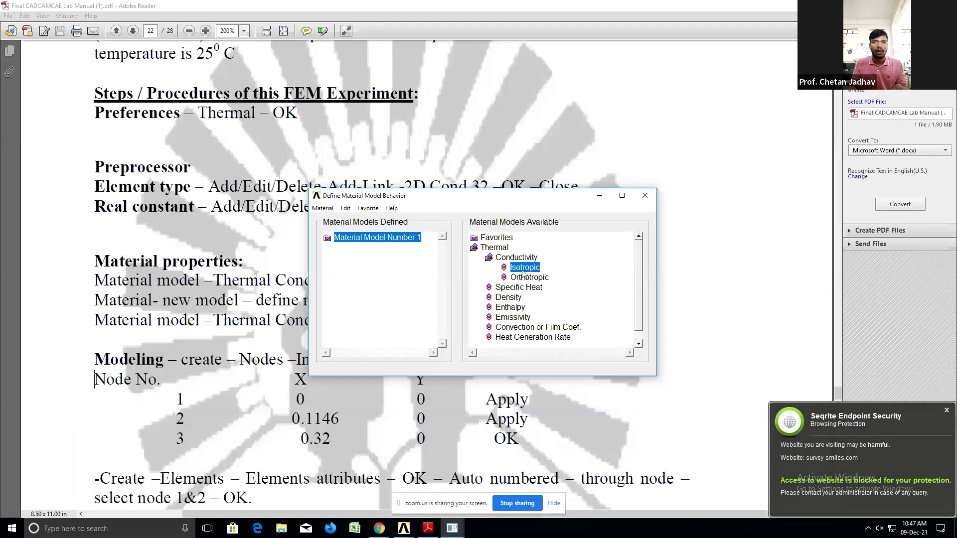
pyautogui.doubleClick(522, 272)
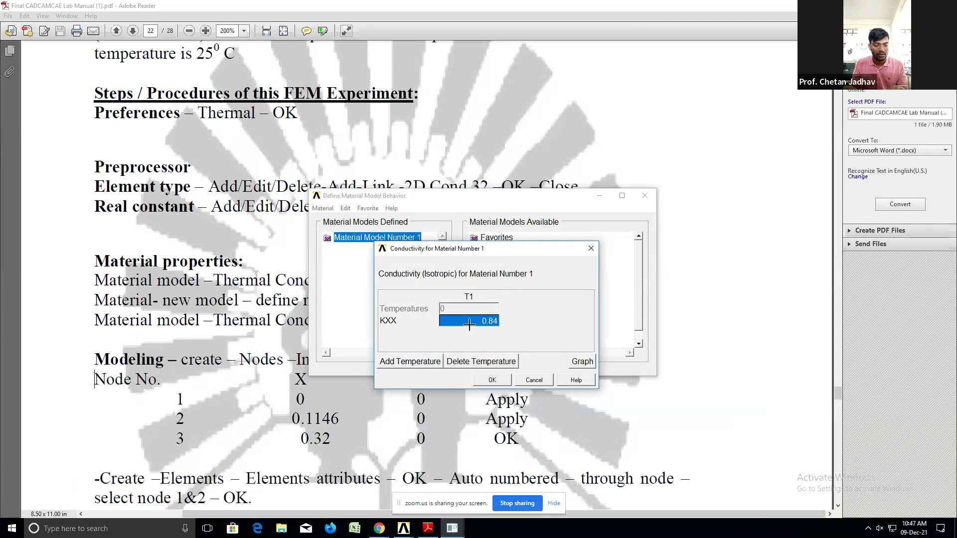
pyautogui.write('0.84')
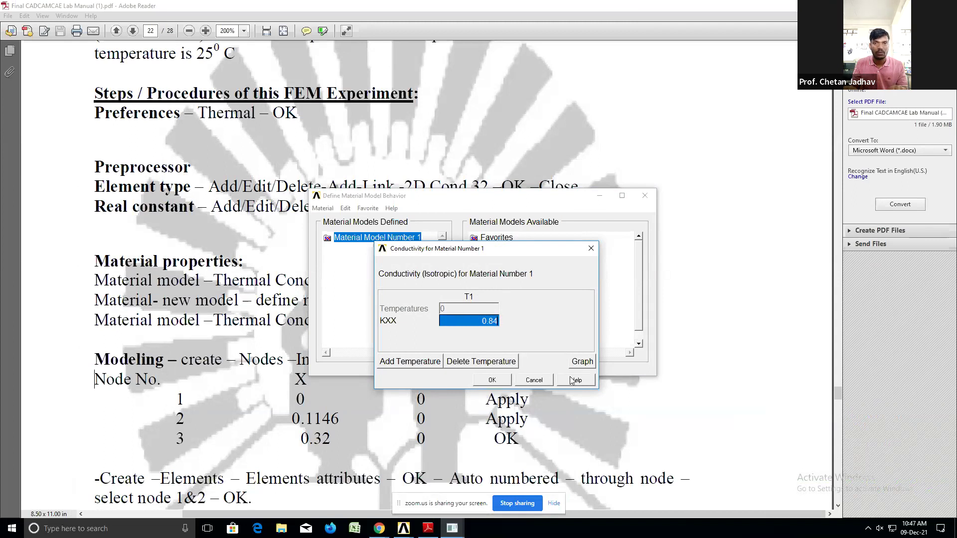
pyautogui.click(534, 380)
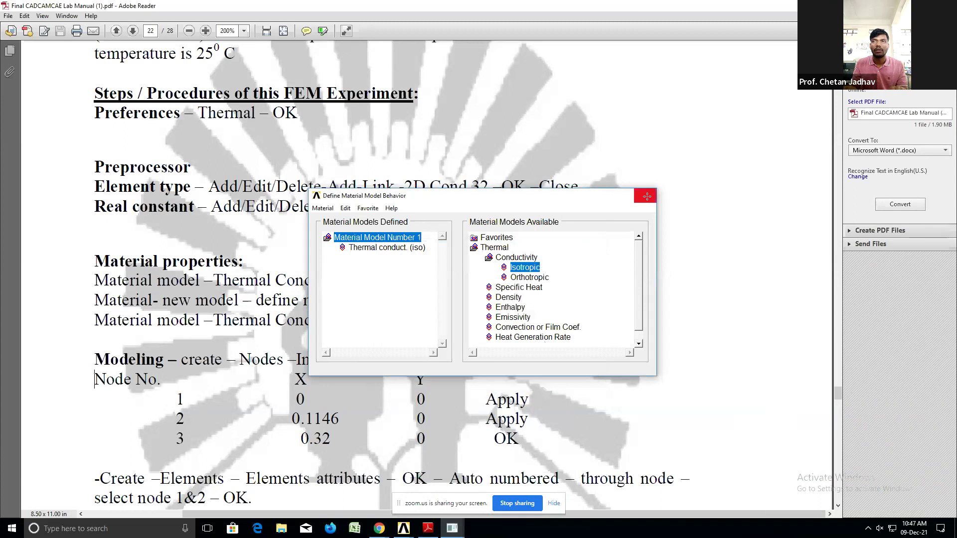
pyautogui.click(643, 198)
pyautogui.hotkey('alt', 'Tab')
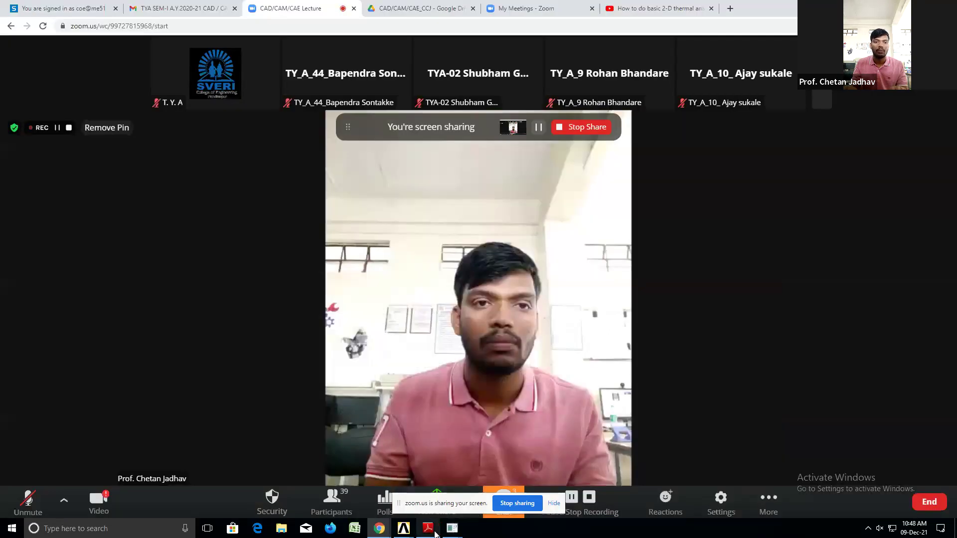
# - Switch from Zoom back to the ANSYS window using its taskbar icon
pyautogui.click(441, 484)
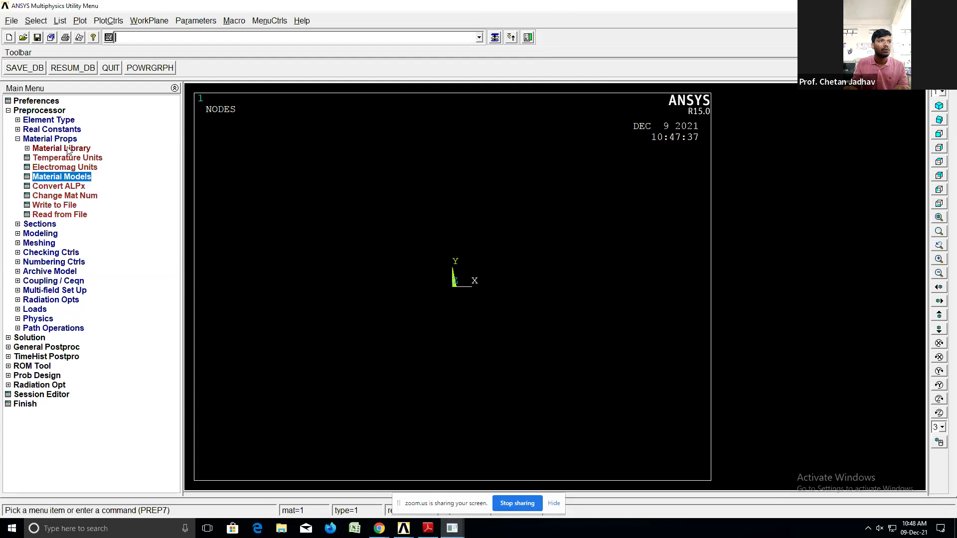
# - Re-check material 1's Thermal > Conductivity > Isotropic KXX of 0.84, then close Material Models
pyautogui.click(67, 149)
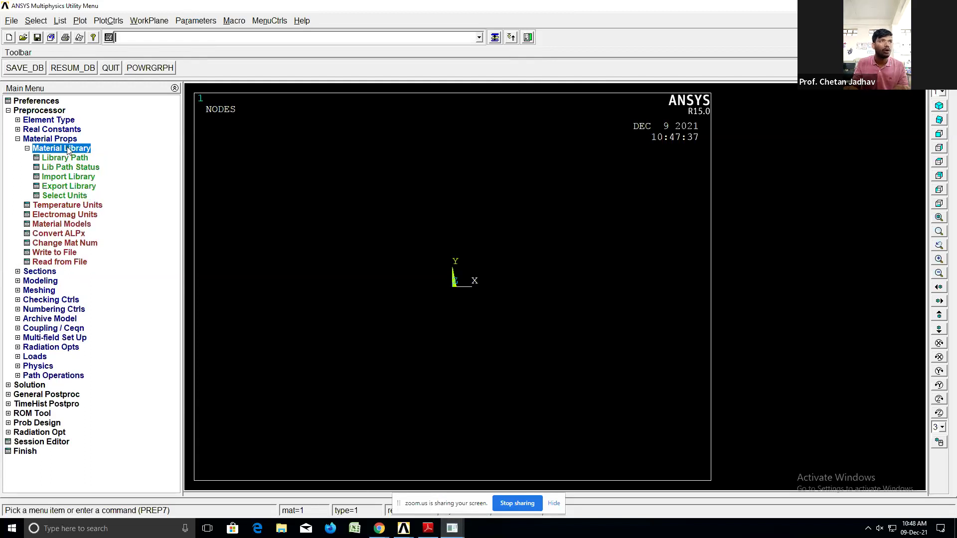
pyautogui.click(68, 149)
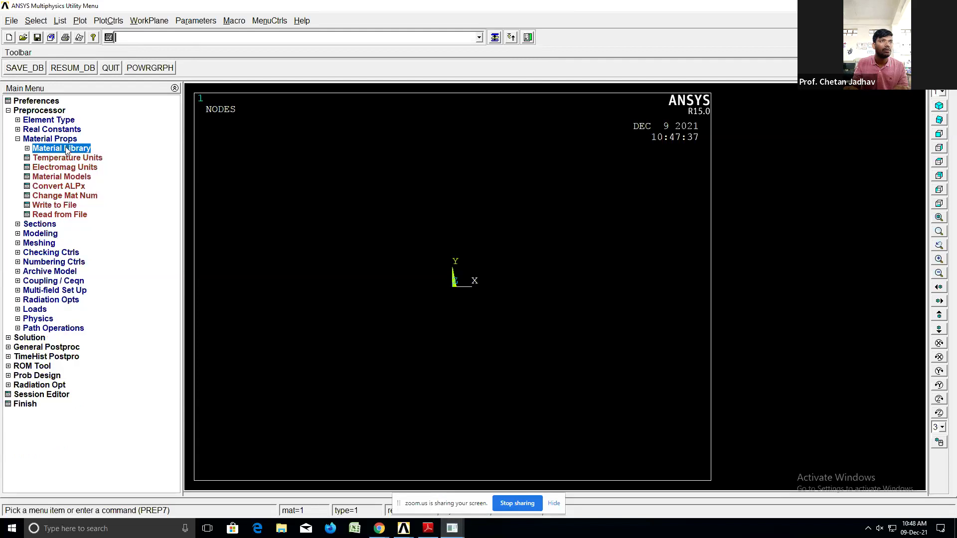
pyautogui.click(73, 177)
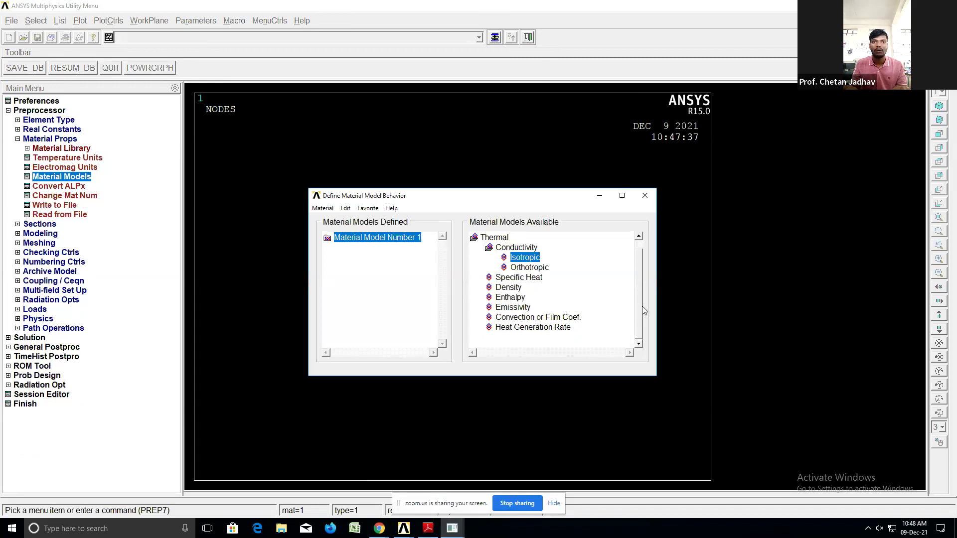
pyautogui.doubleClick(492, 249)
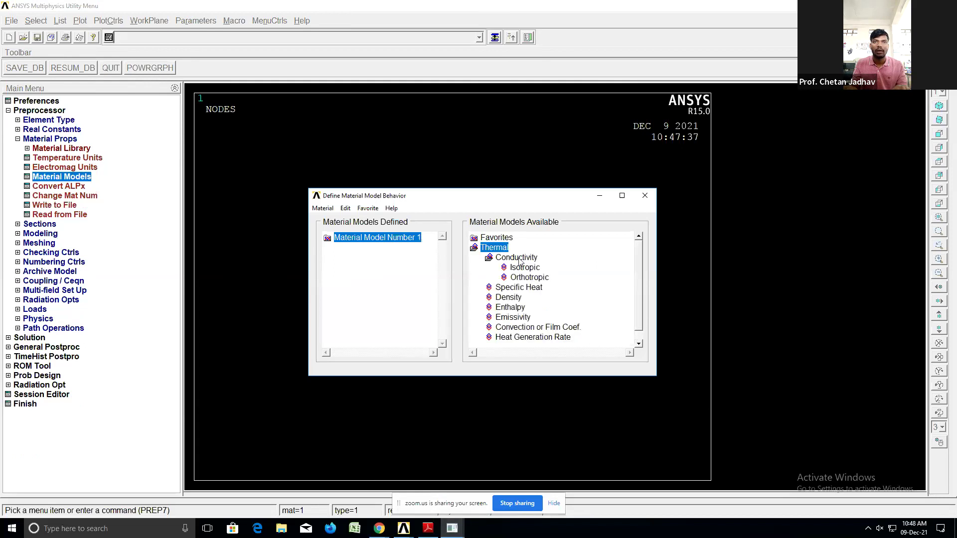
pyautogui.doubleClick(519, 257)
pyautogui.doubleClick(525, 268)
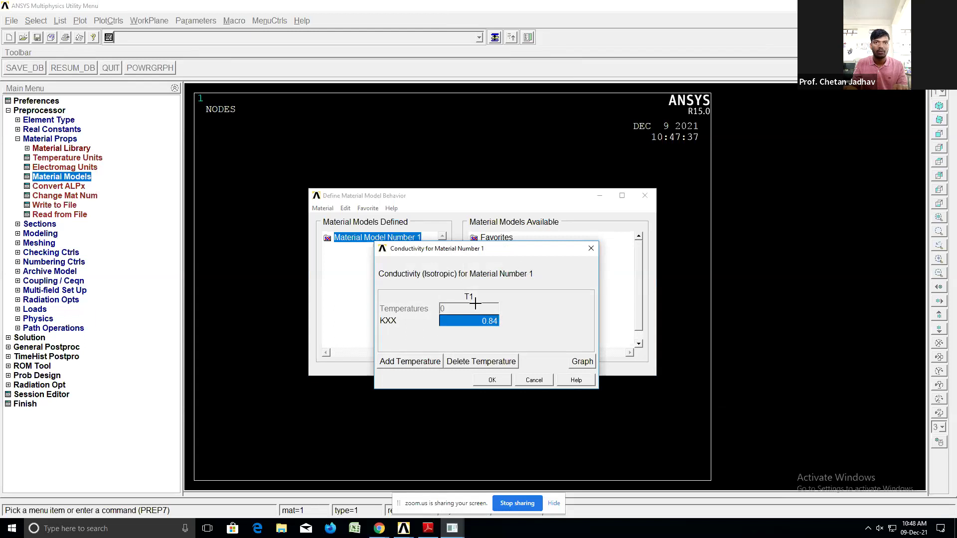
pyautogui.click(465, 307)
pyautogui.click(465, 321)
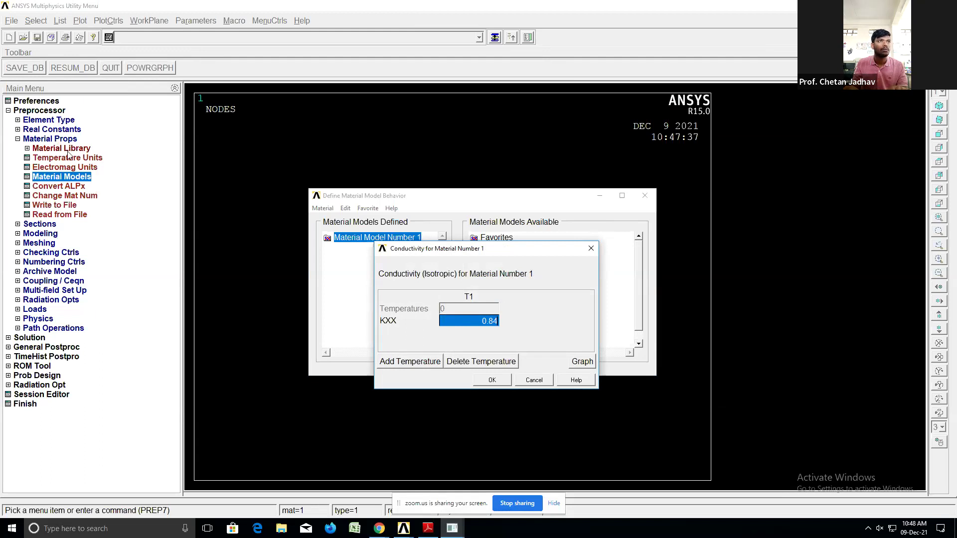
pyautogui.click(591, 248)
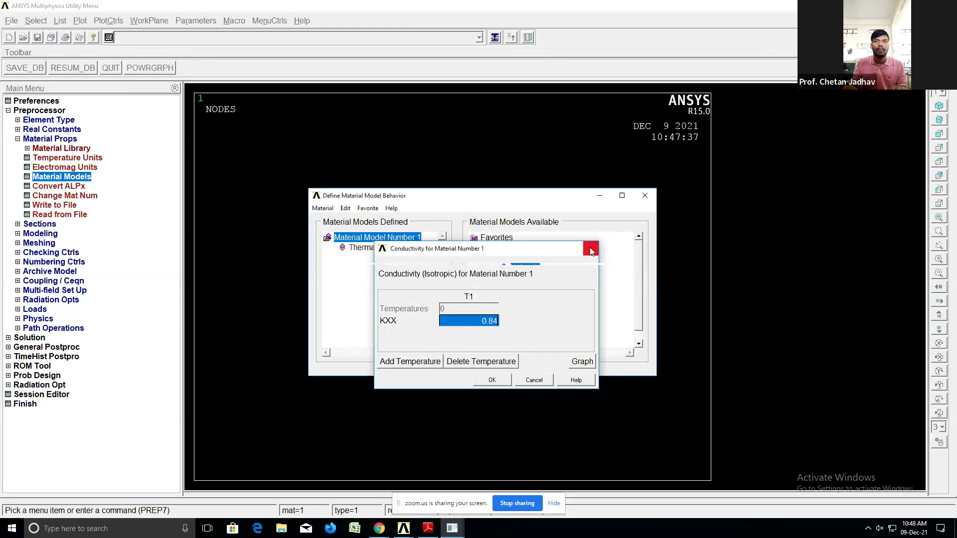
pyautogui.click(646, 196)
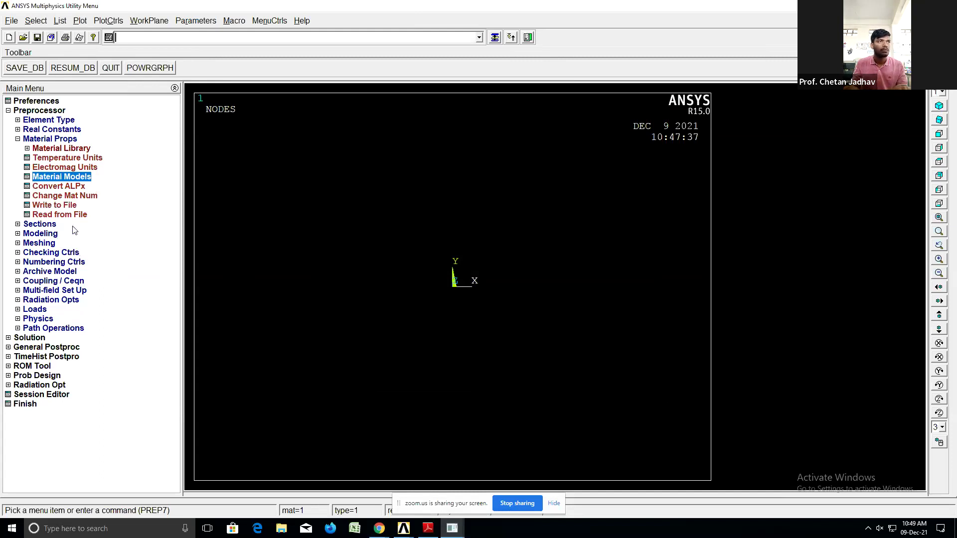
# - Add element type 2 as LINK33 (Link > 3D conduction 33) and close the element types list
pyautogui.click(39, 140)
pyautogui.click(39, 142)
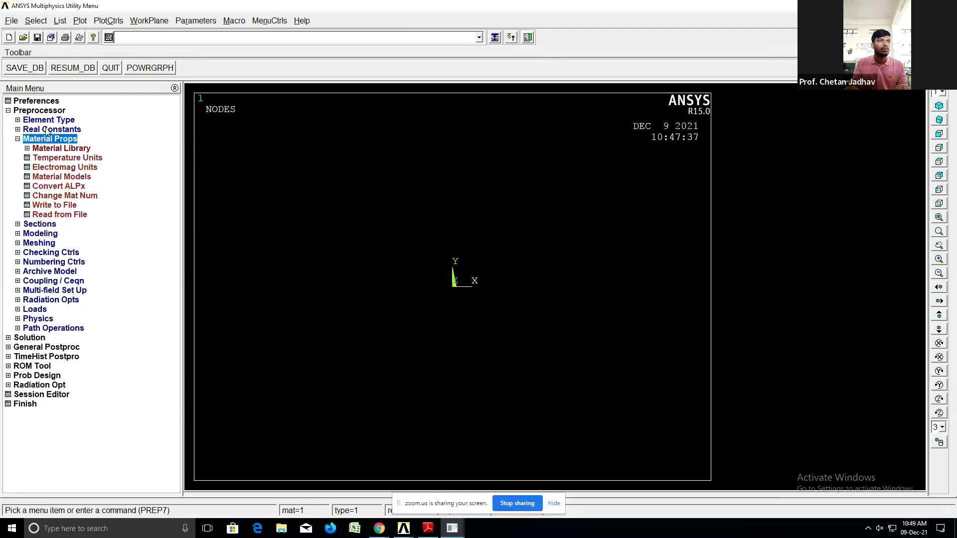
pyautogui.click(48, 121)
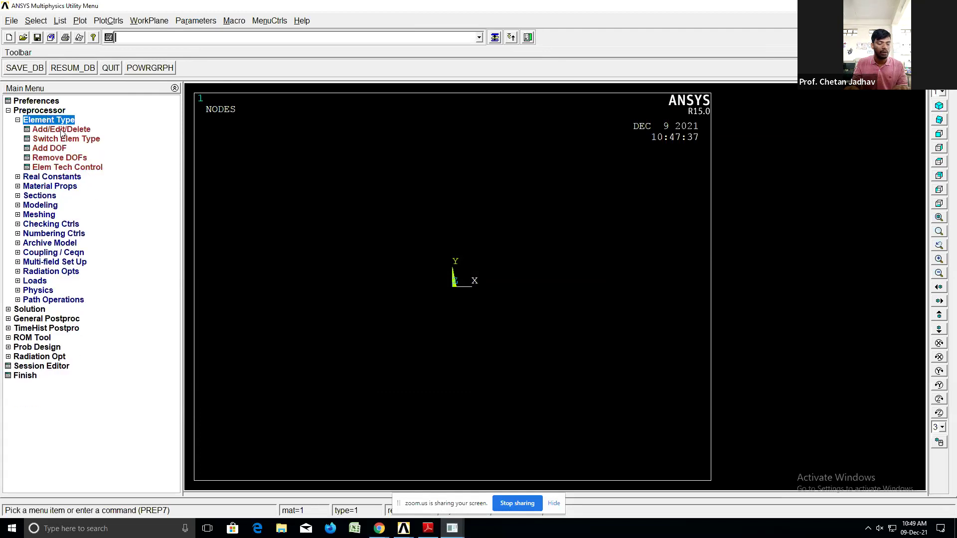
pyautogui.click(60, 131)
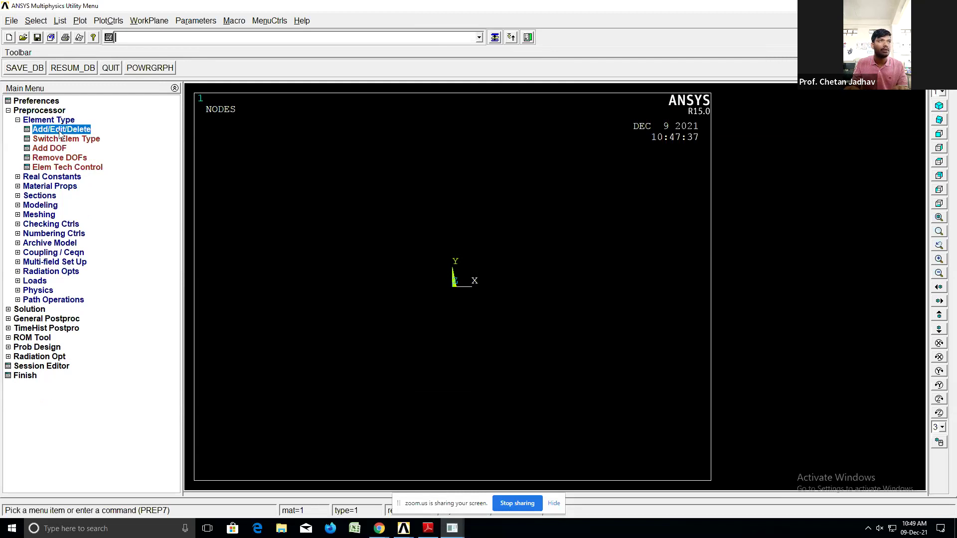
pyautogui.click(74, 254)
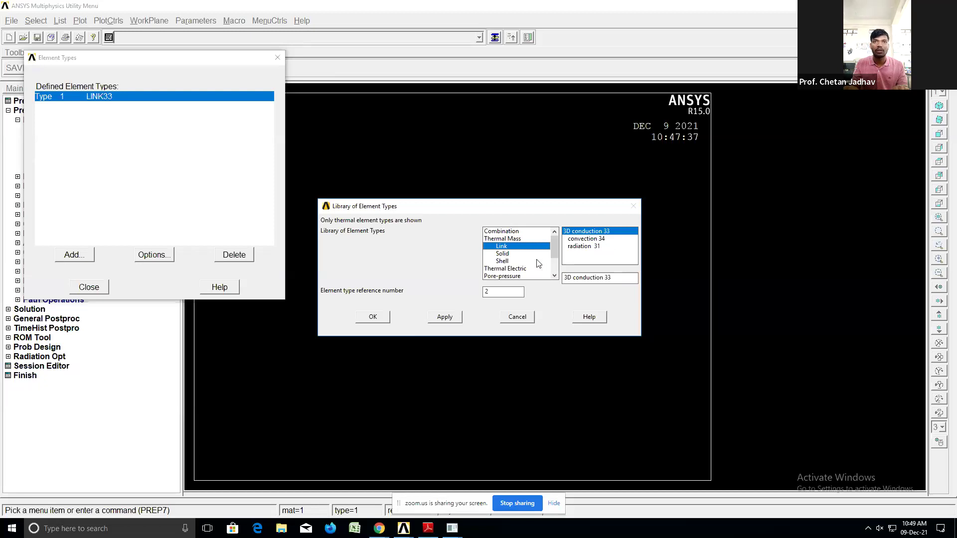
pyautogui.scroll(-1, 519, 260)
pyautogui.scroll(1, 516, 258)
pyautogui.click(505, 255)
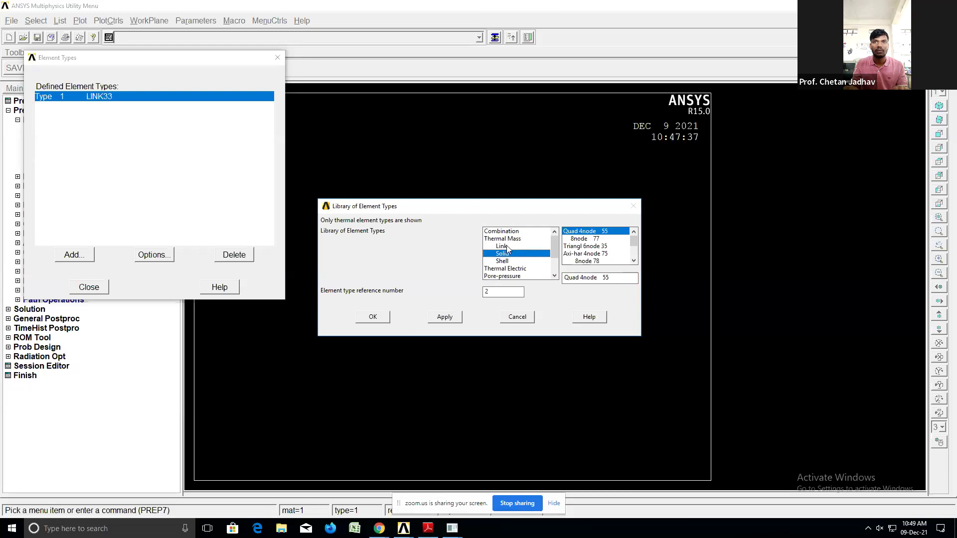
pyautogui.click(507, 247)
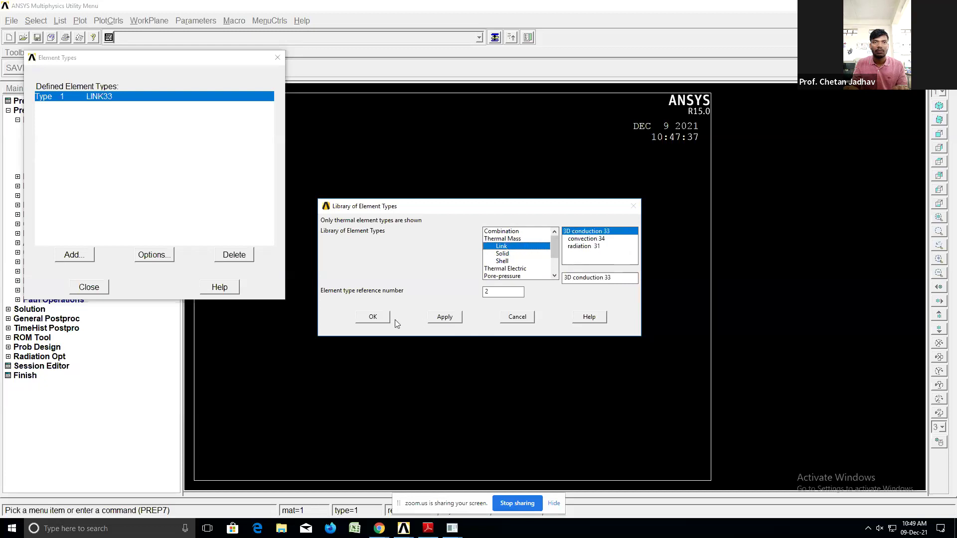
pyautogui.click(372, 317)
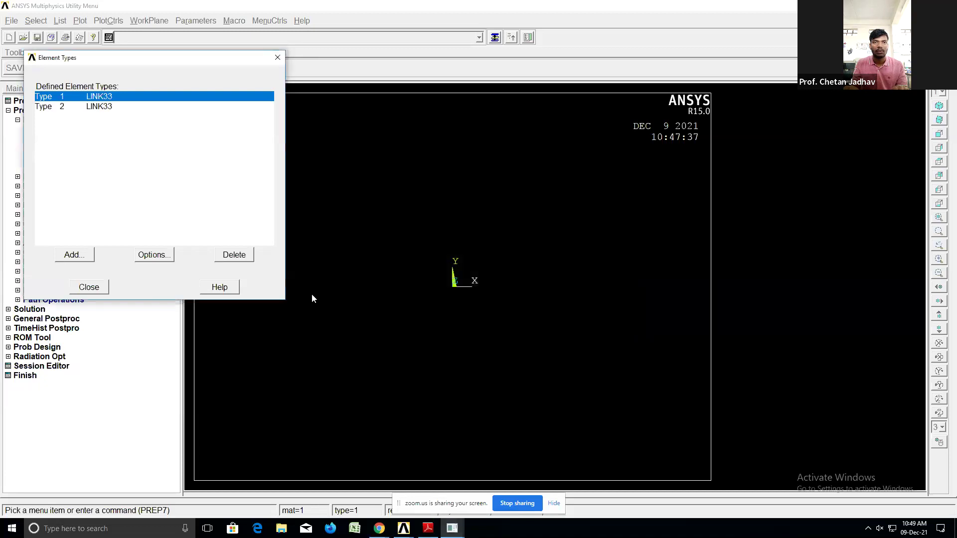
pyautogui.click(94, 291)
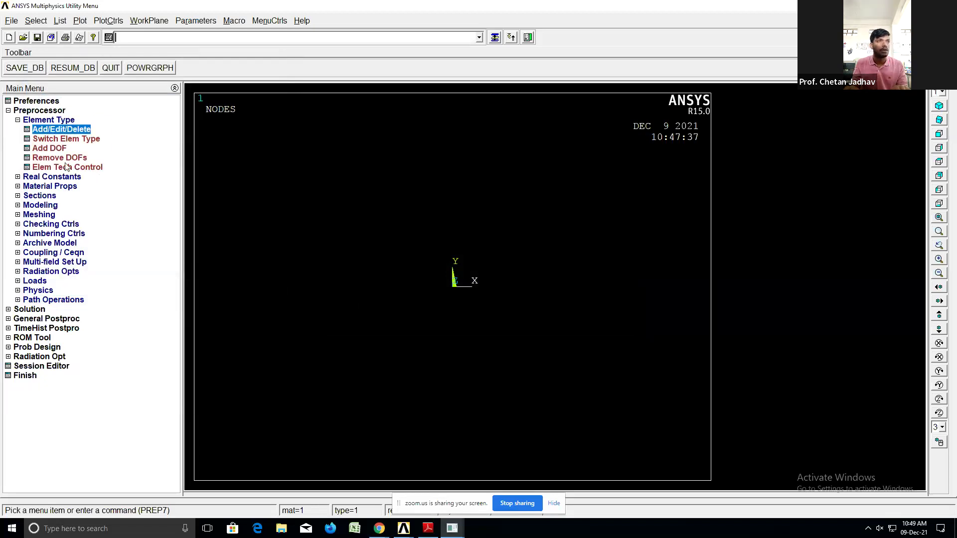
# - Review material 1's isotropic conductivity entry and close the material model window
pyautogui.click(44, 187)
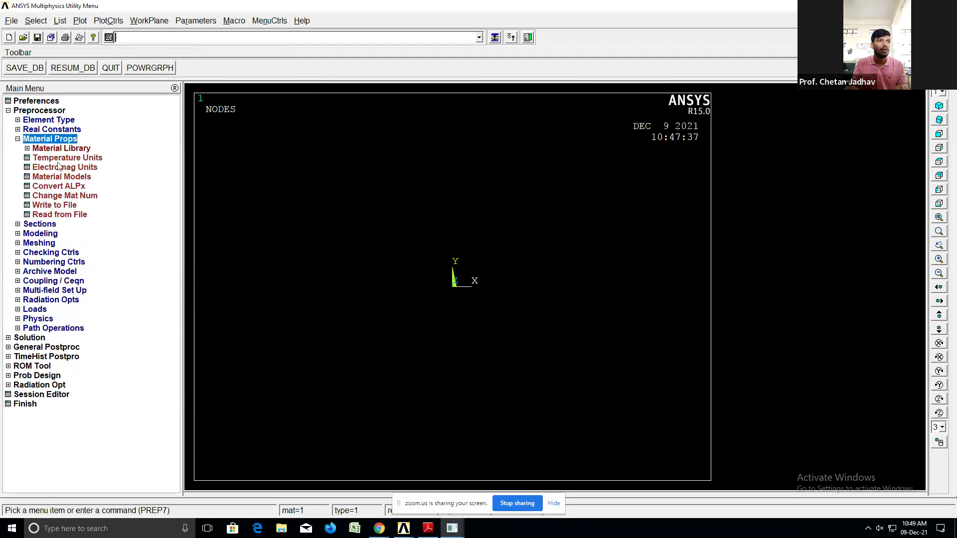
pyautogui.click(57, 177)
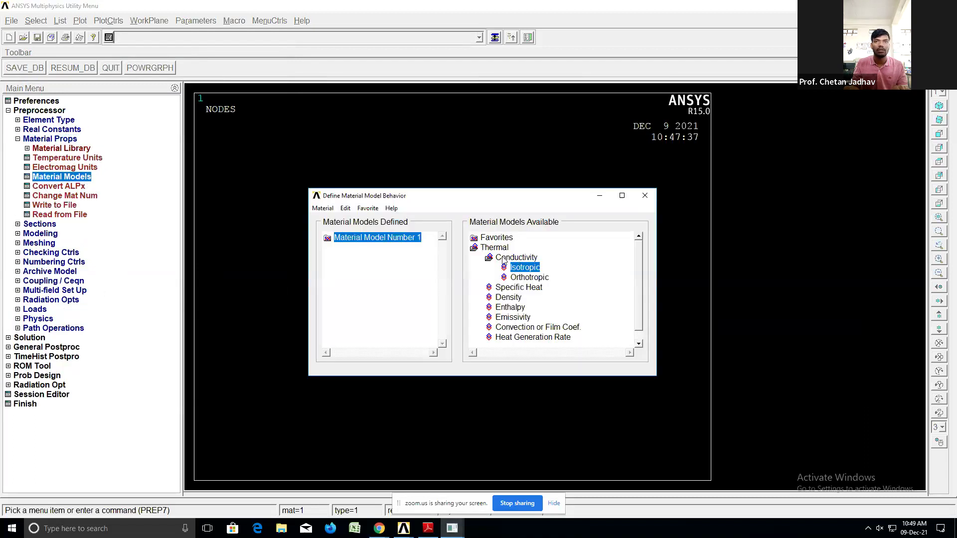
pyautogui.doubleClick(522, 269)
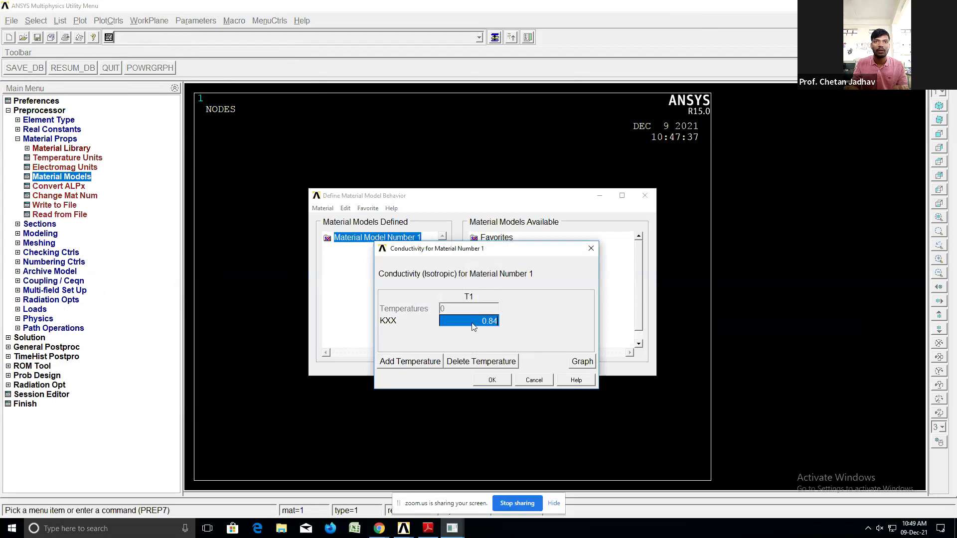
pyautogui.click(591, 249)
pyautogui.doubleClick(373, 247)
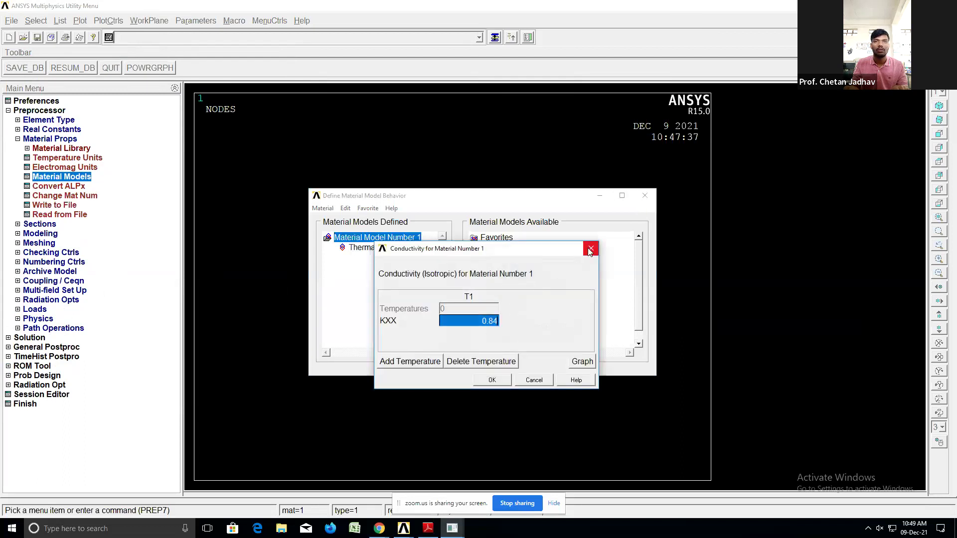
pyautogui.click(591, 250)
pyautogui.click(644, 196)
# - Confirm material 1's KXX conductivity remains 0.84 and close the material definitions
pyautogui.click(71, 180)
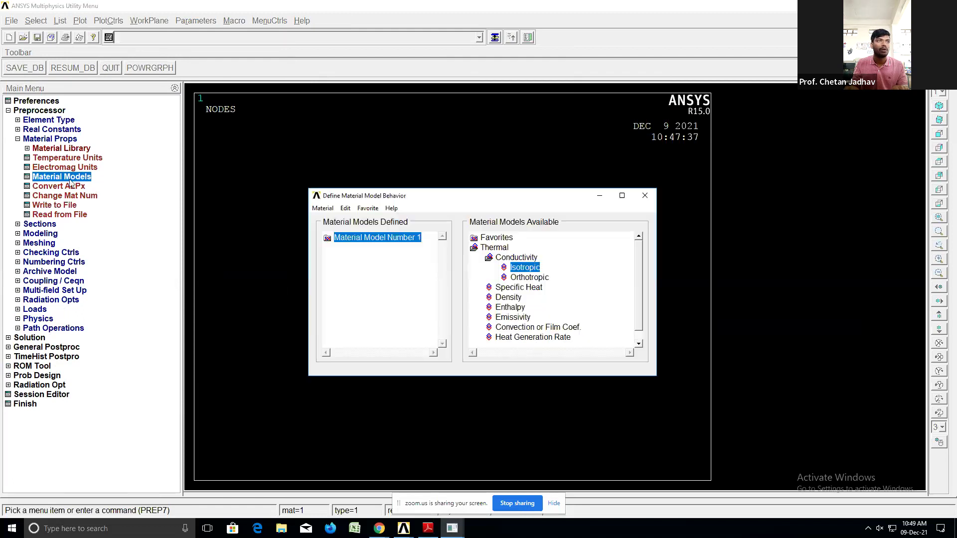
pyautogui.doubleClick(476, 249)
pyautogui.doubleClick(507, 251)
pyautogui.doubleClick(530, 270)
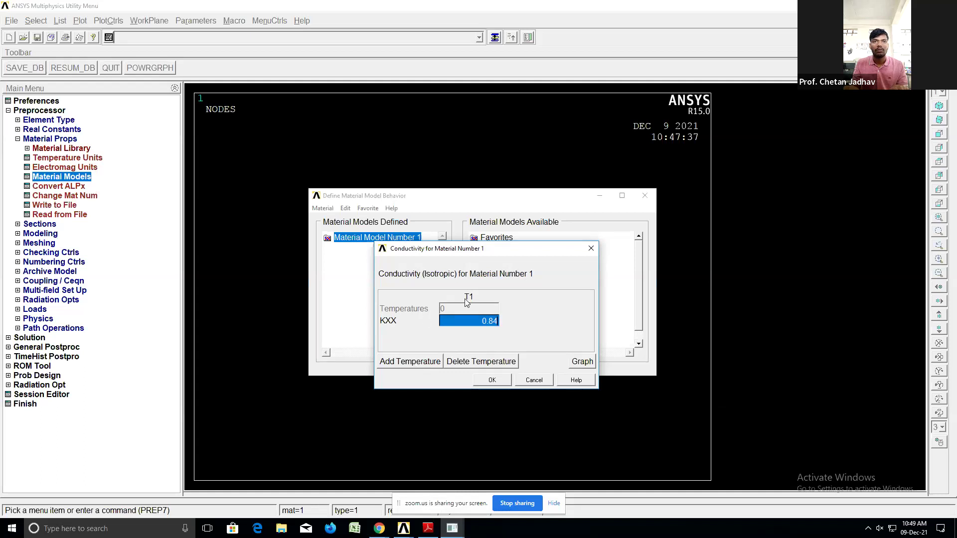
pyautogui.click(478, 298)
pyautogui.click(480, 319)
pyautogui.click(591, 248)
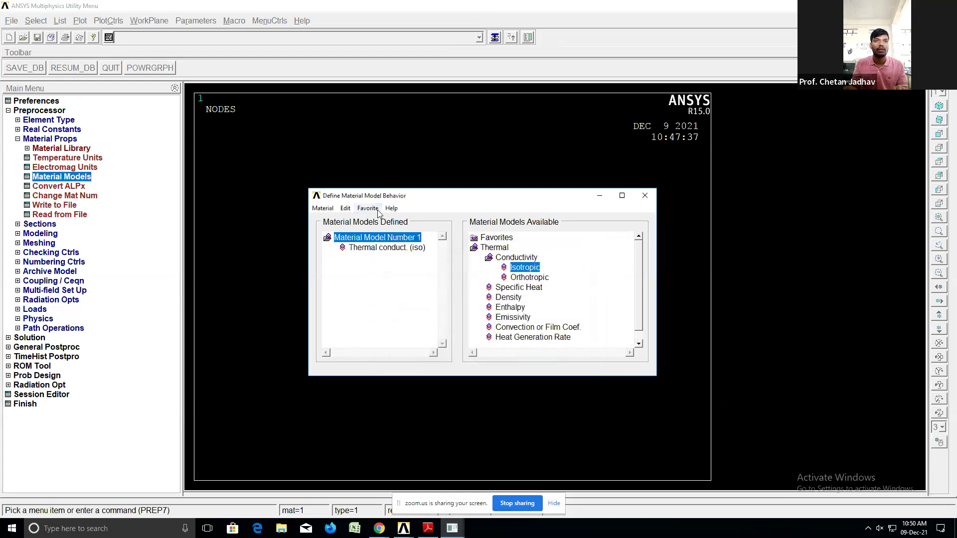
pyautogui.click(327, 212)
pyautogui.moveTo(345, 208)
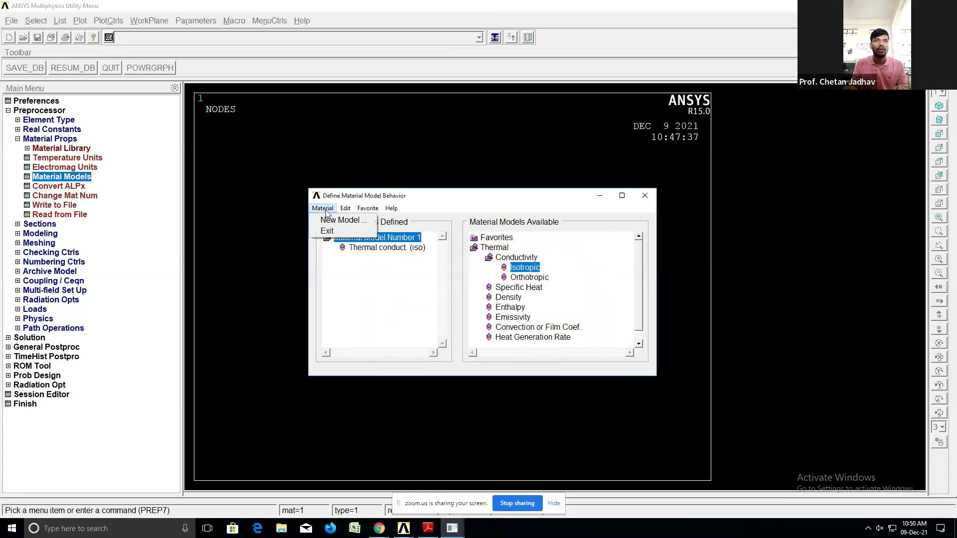
pyautogui.click(362, 281)
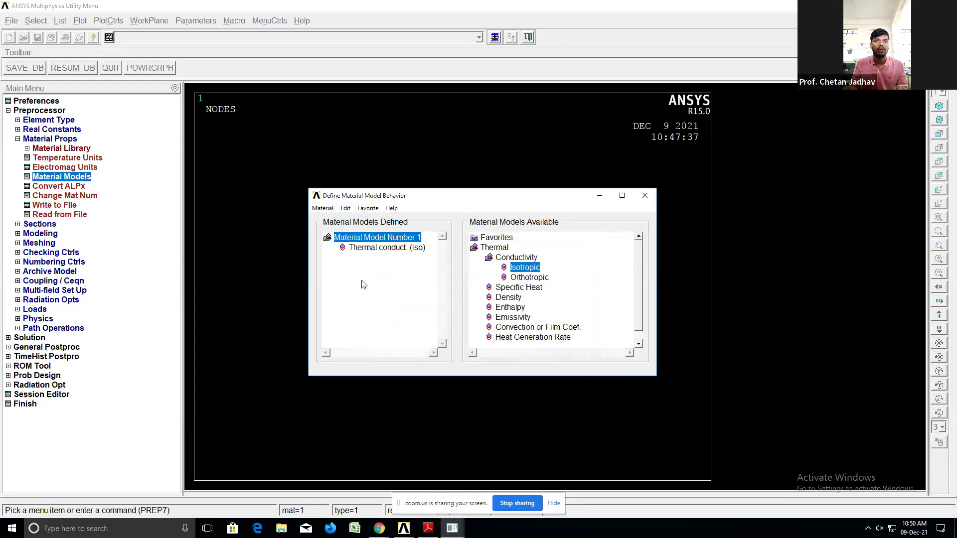
pyautogui.click(644, 197)
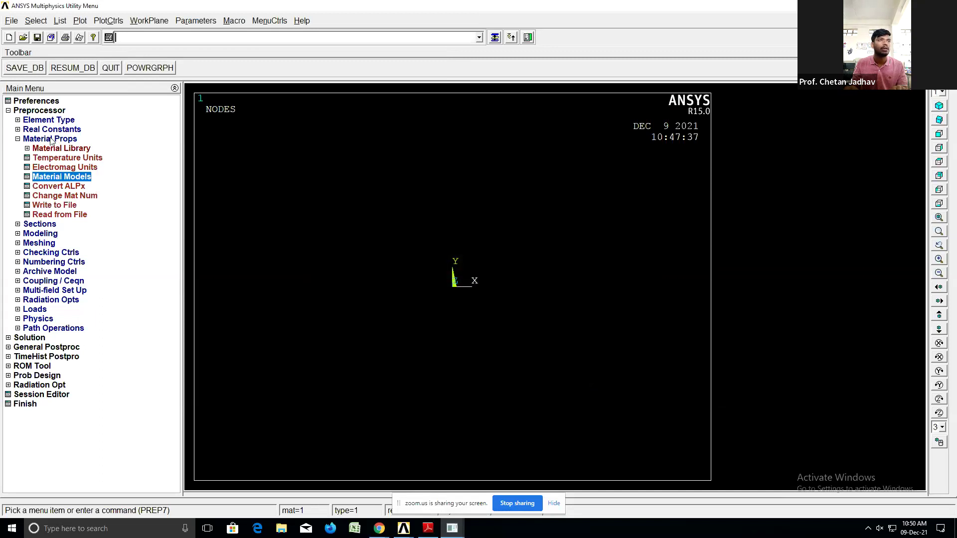
# - Delete the duplicate Type 2 LINK33 element type, leaving only Type 1
pyautogui.click(52, 140)
pyautogui.click(51, 140)
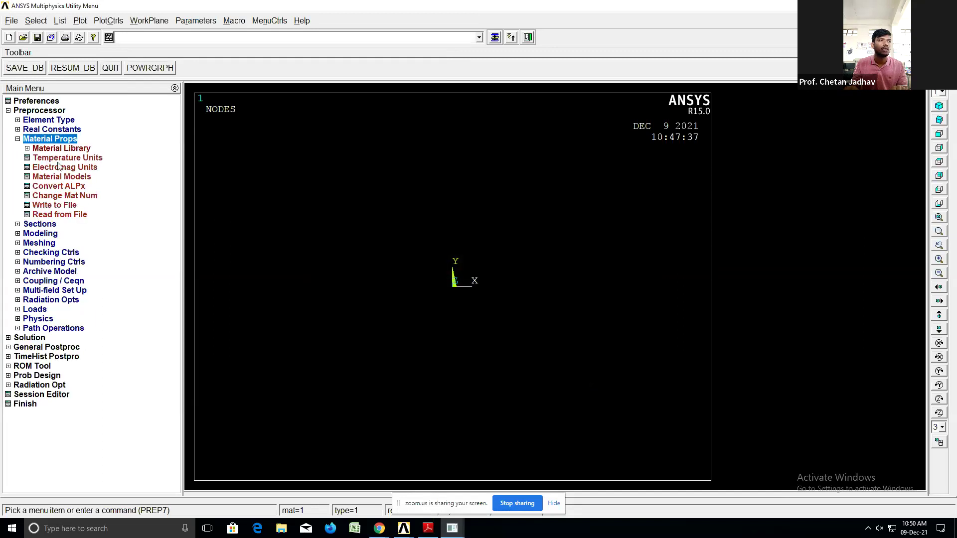
pyautogui.click(55, 130)
pyautogui.click(56, 121)
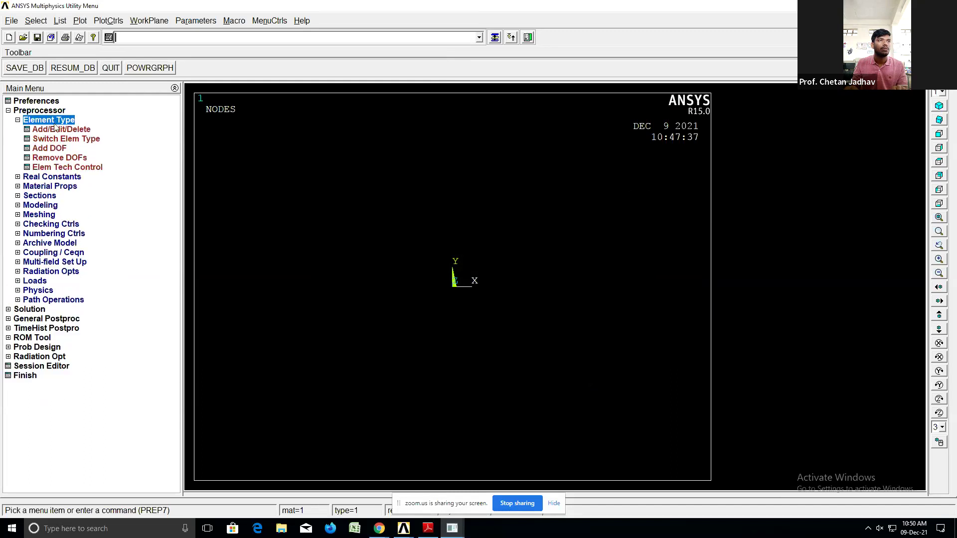
pyautogui.click(234, 255)
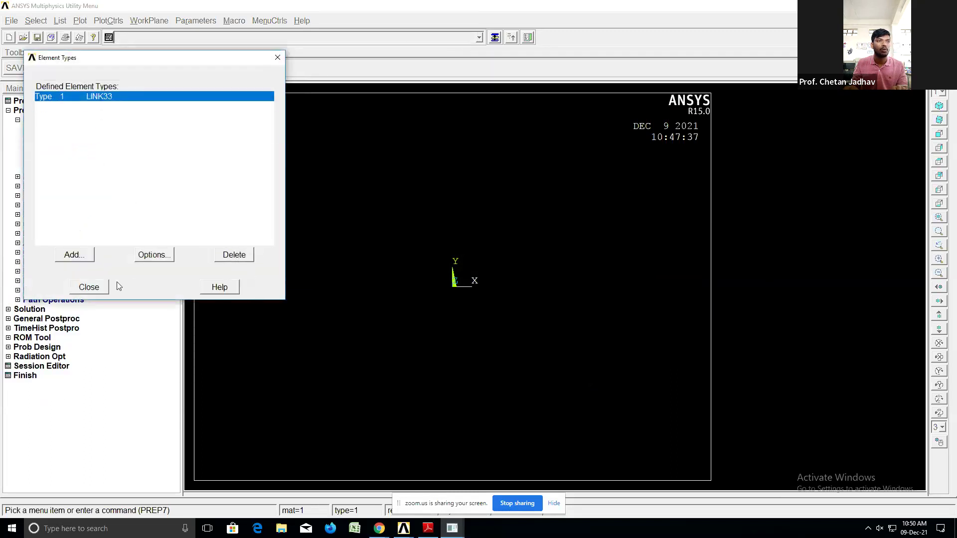
pyautogui.click(89, 287)
# - Reopen Material Models and request a new material model
pyautogui.click(42, 189)
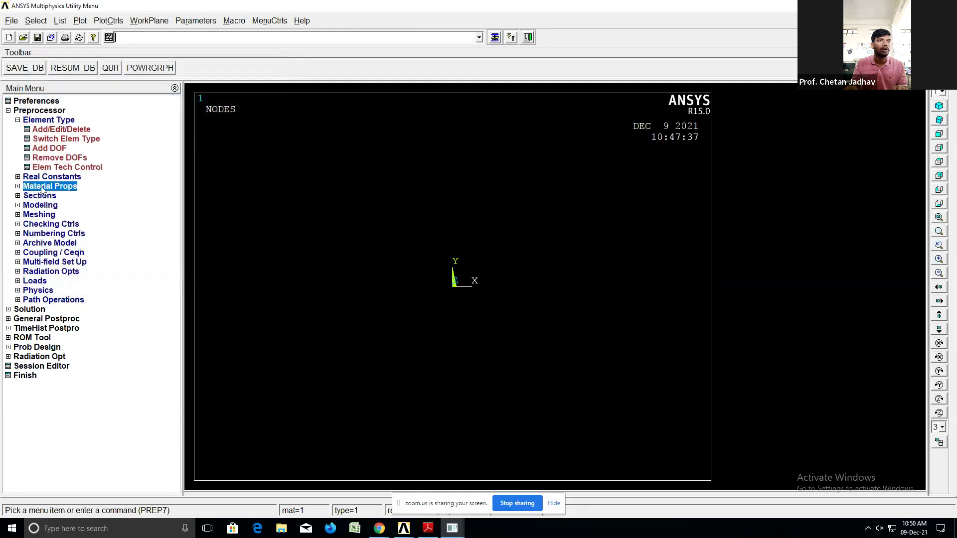
pyautogui.click(52, 177)
pyautogui.click(322, 208)
pyautogui.click(336, 218)
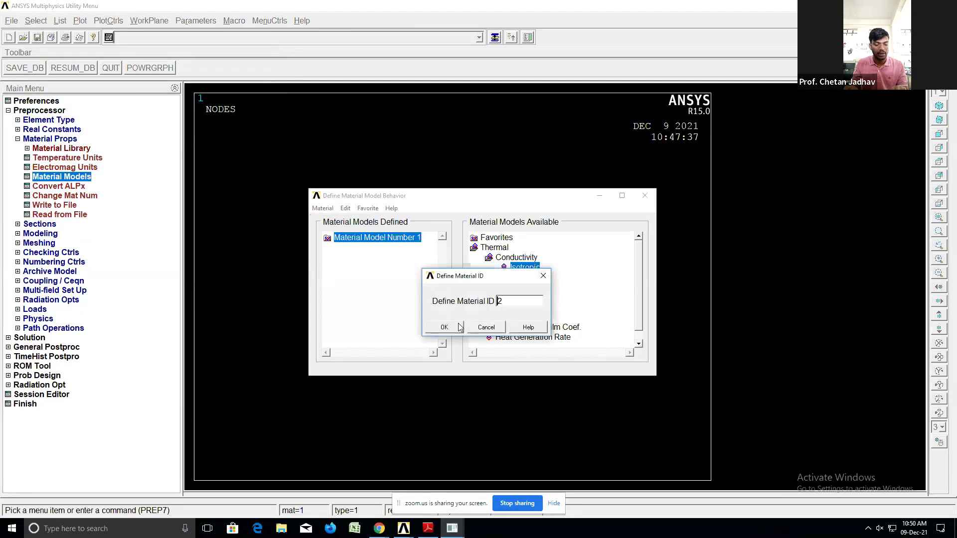
# - Create material ID 2 with isotropic KXX conductivity 0.16 and close the definitions window
pyautogui.doubleClick(502, 303)
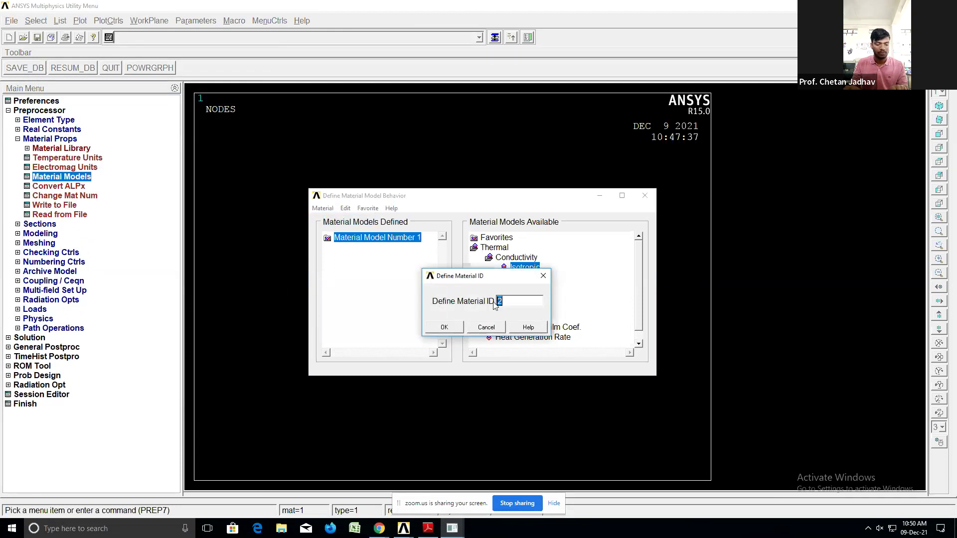
pyautogui.click(458, 326)
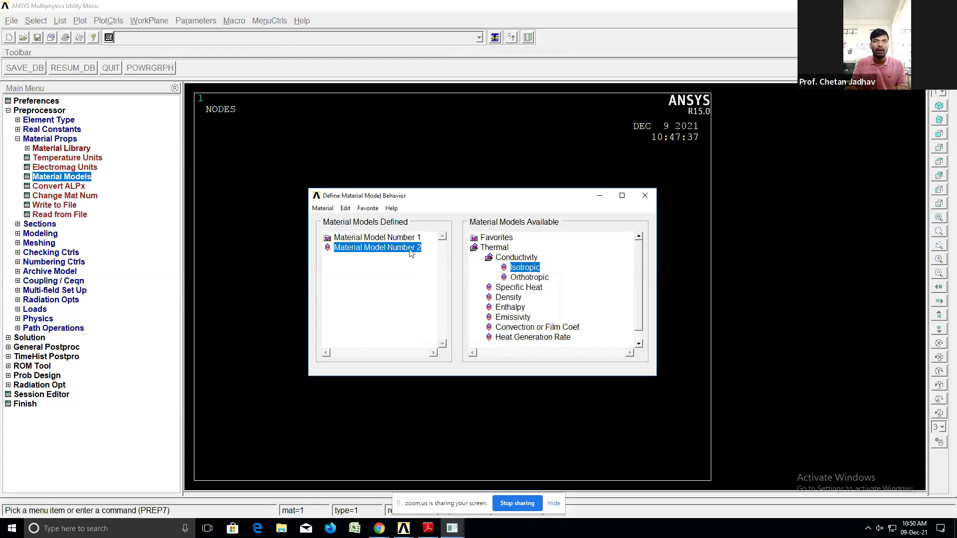
pyautogui.doubleClick(516, 257)
pyautogui.doubleClick(502, 248)
pyautogui.doubleClick(524, 268)
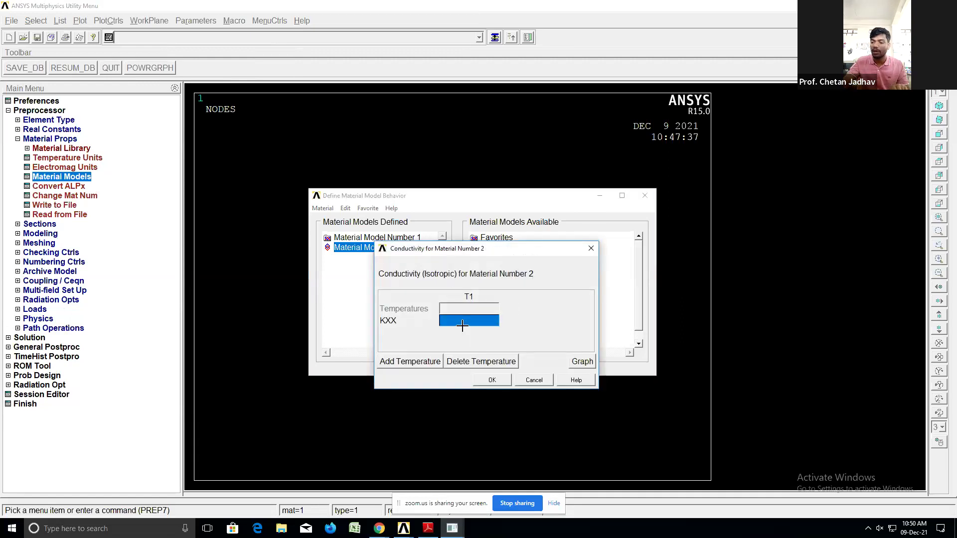
pyautogui.write('0.16')
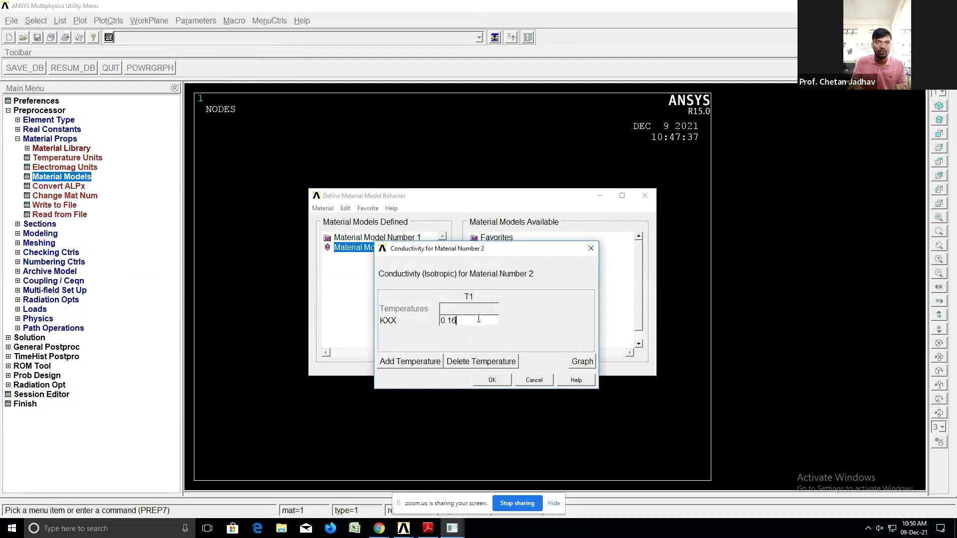
pyautogui.click(493, 381)
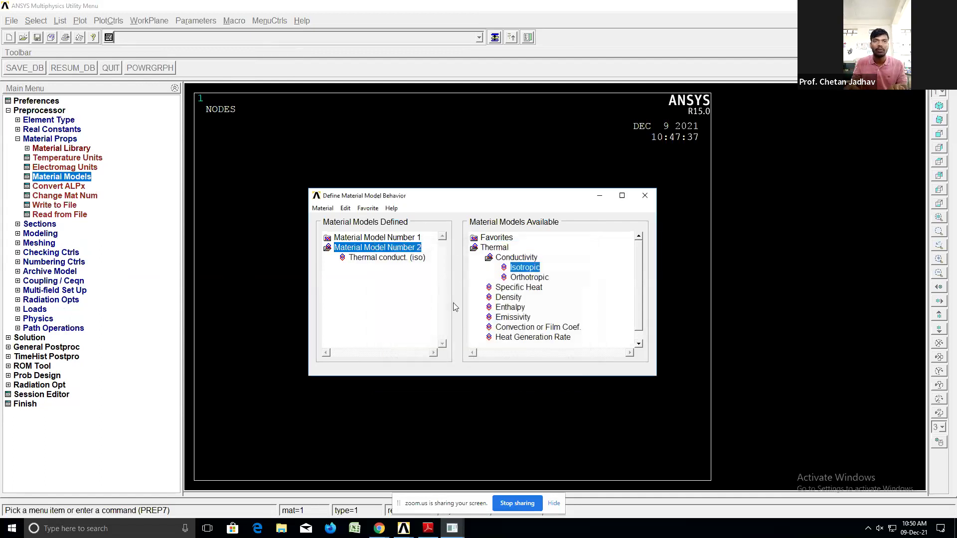
pyautogui.click(392, 239)
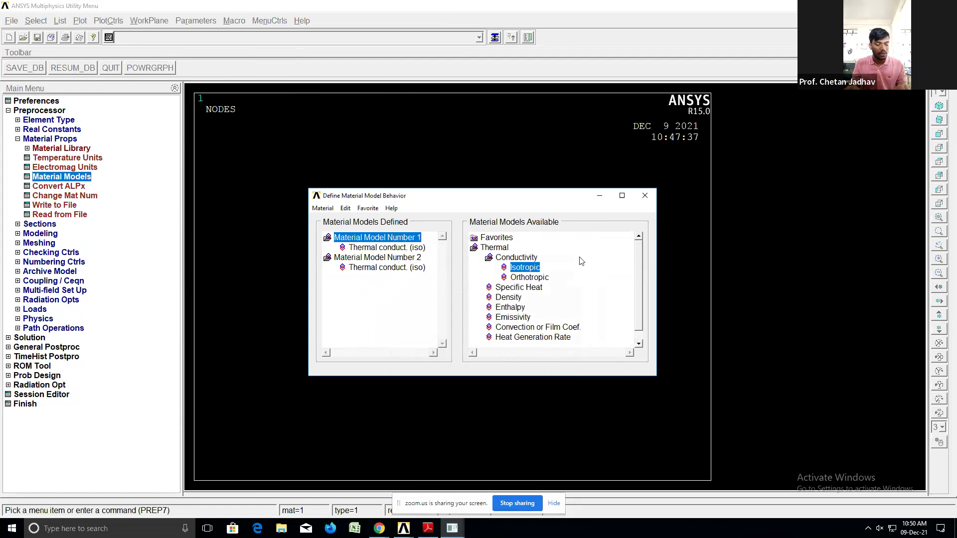
pyautogui.click(644, 196)
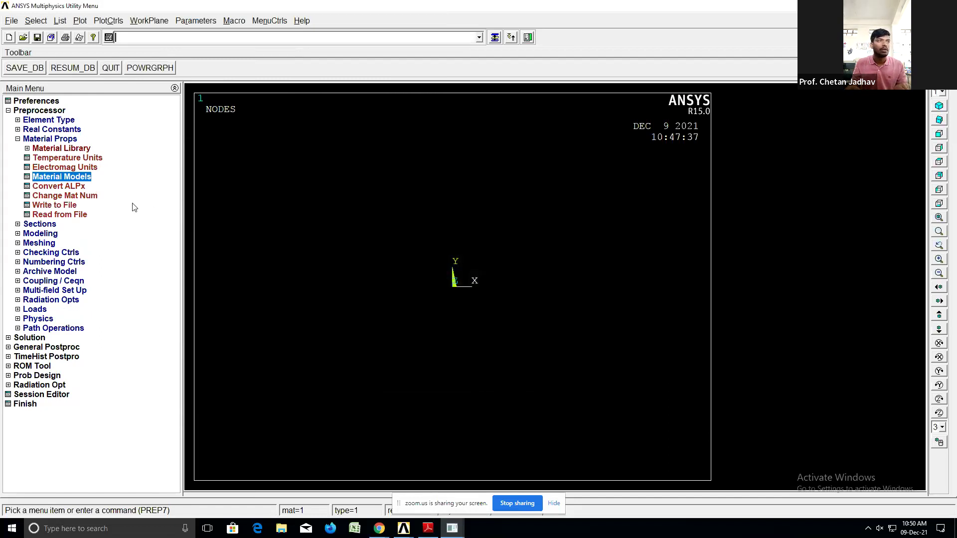
# - Create nodes 1, 2 and 3 in the active CS at x = 0, 0.1146 and 0.32
pyautogui.click(50, 233)
pyautogui.click(50, 168)
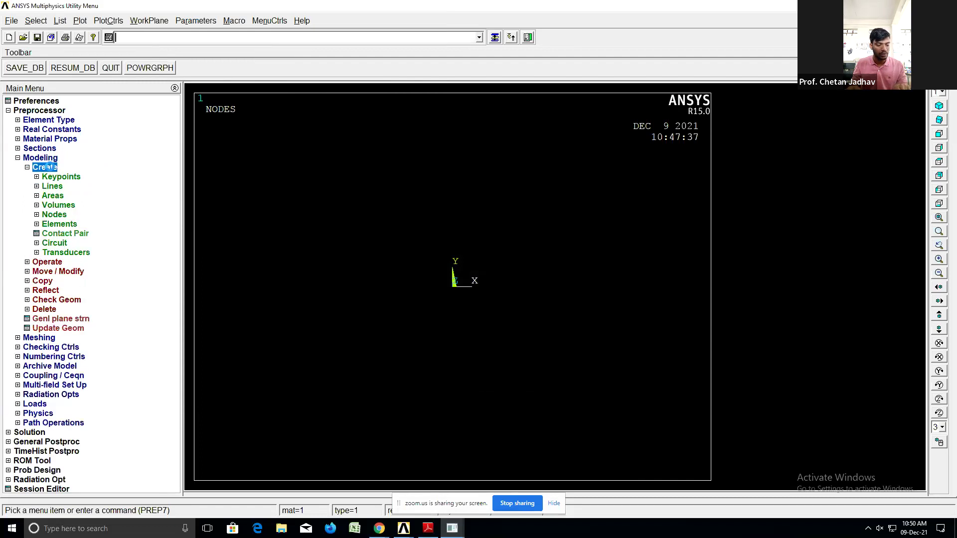
pyautogui.click(56, 216)
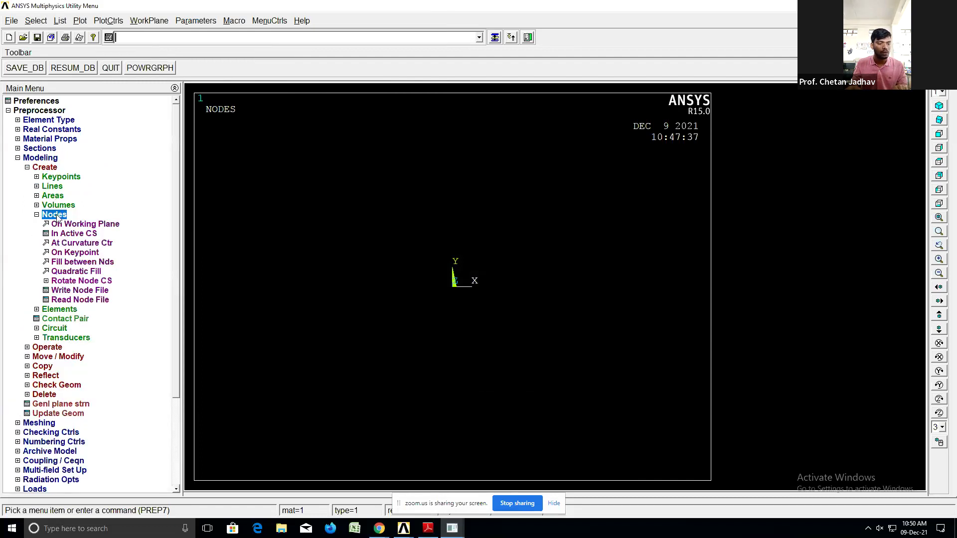
pyautogui.click(71, 234)
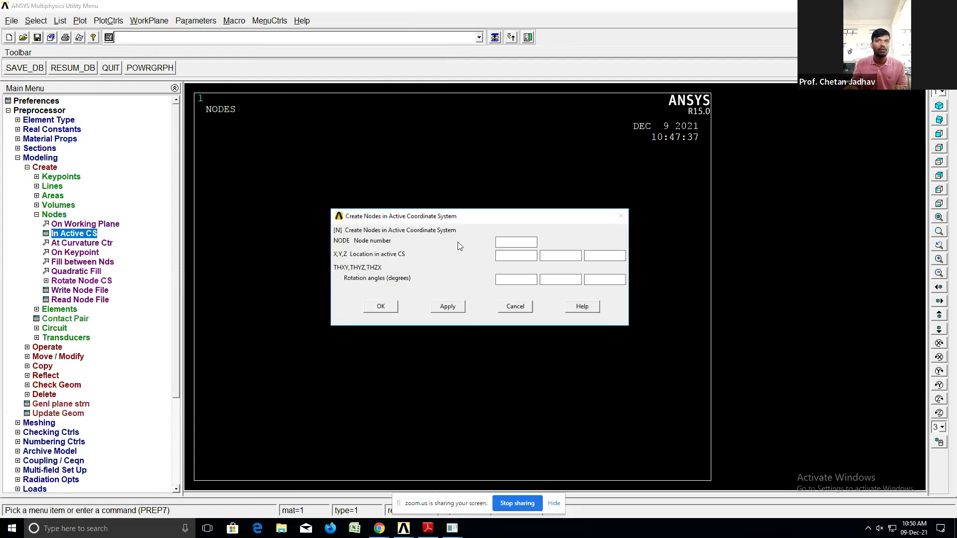
pyautogui.write('1')
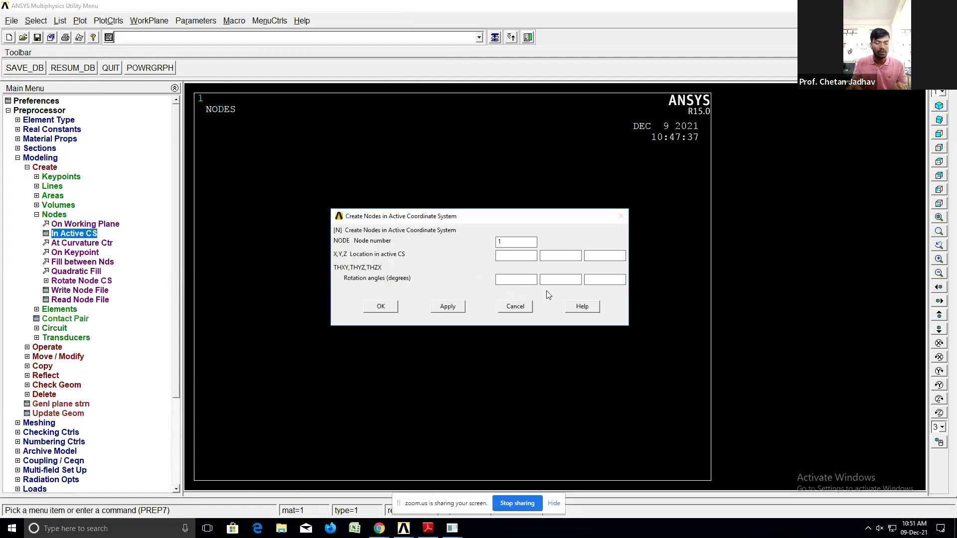
pyautogui.write('0')
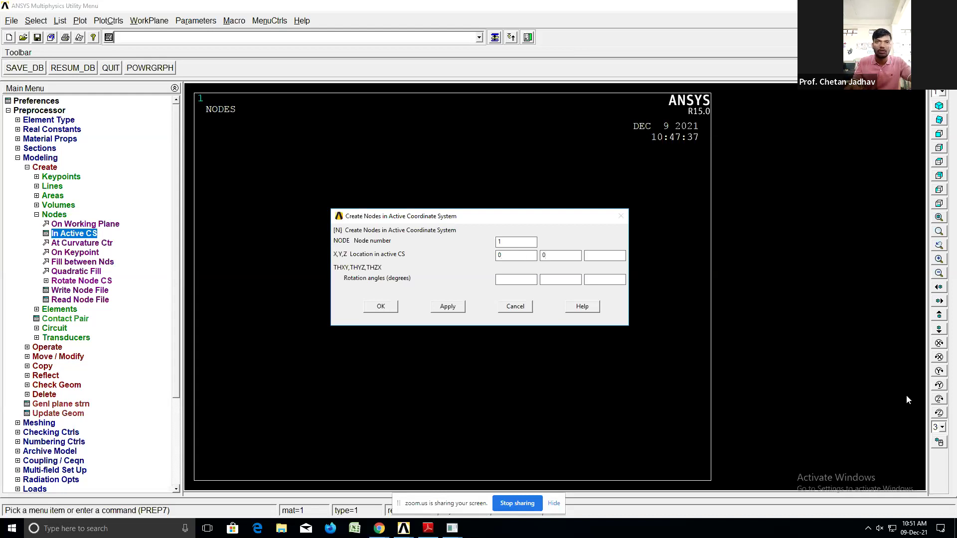
pyautogui.click(463, 307)
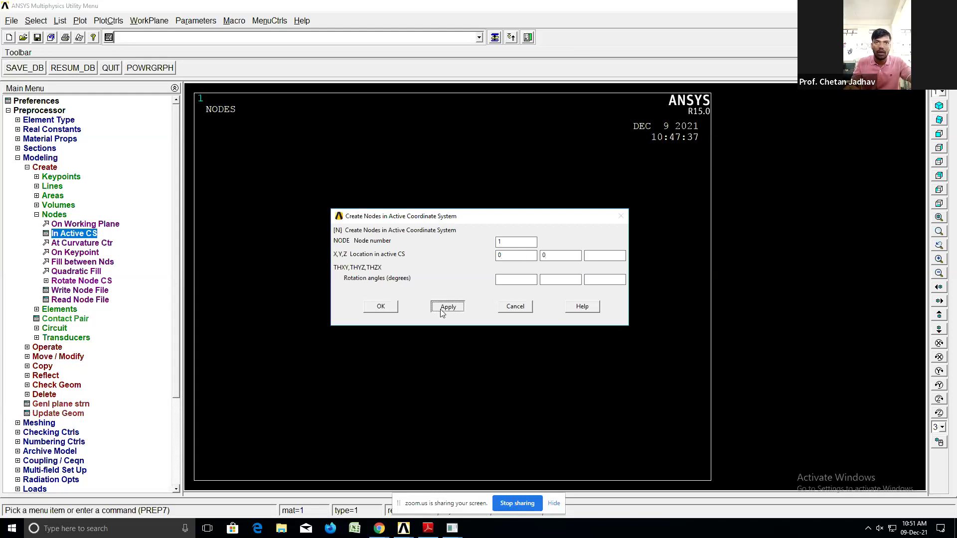
pyautogui.write('2')
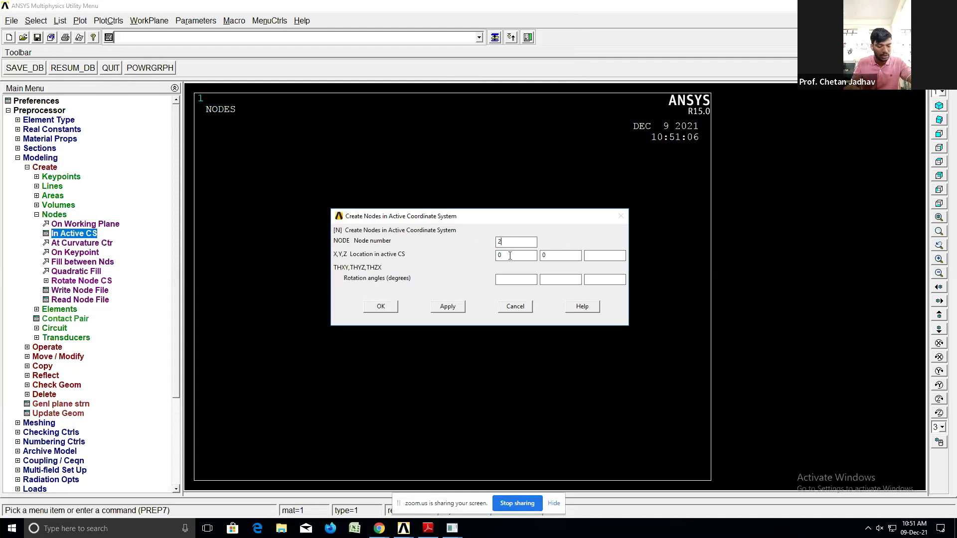
pyautogui.write('.1146')
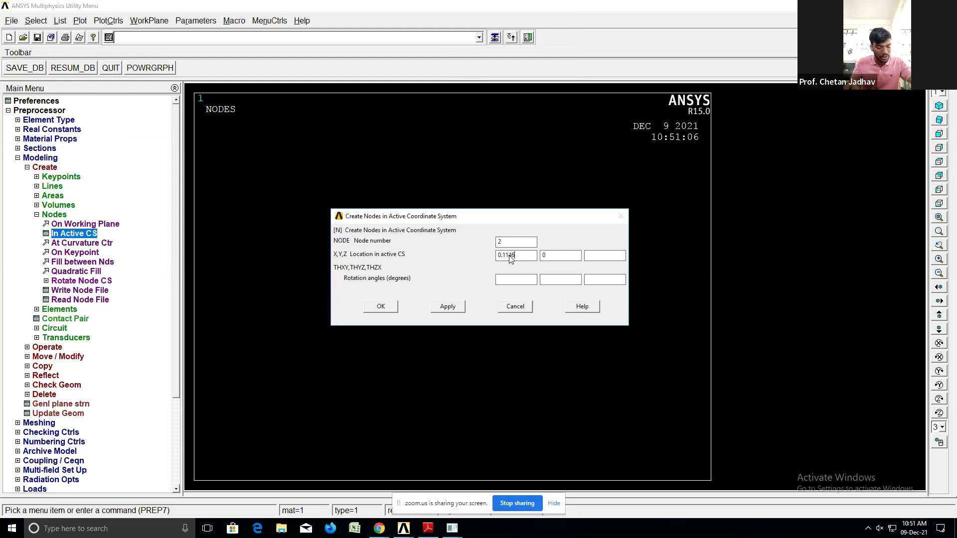
pyautogui.click(436, 310)
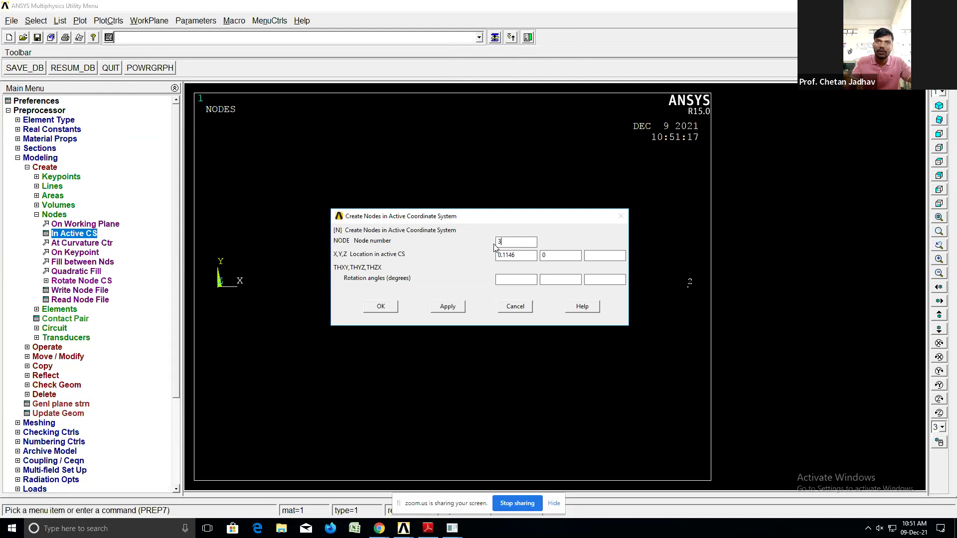
pyautogui.moveTo(514, 254); pyautogui.dragTo(473, 261)
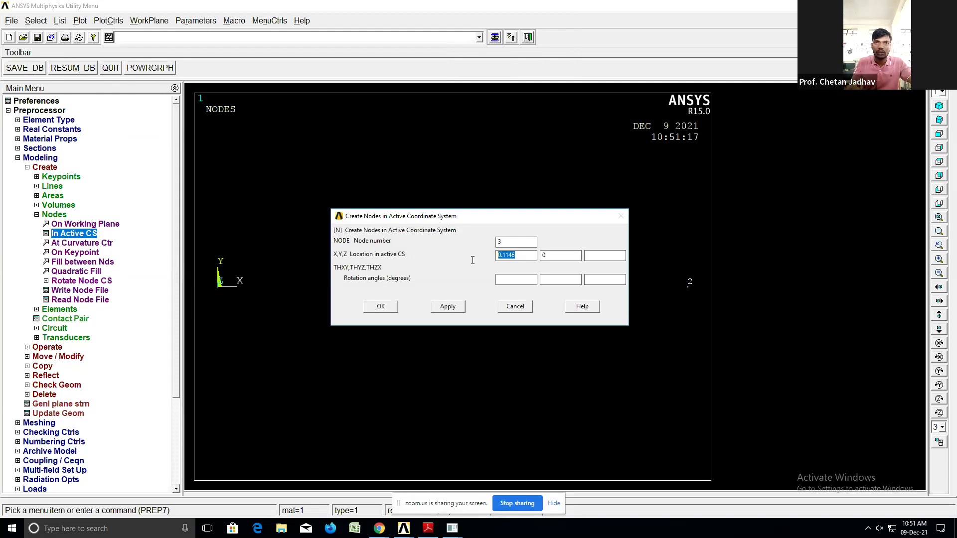
pyautogui.write('0.32')
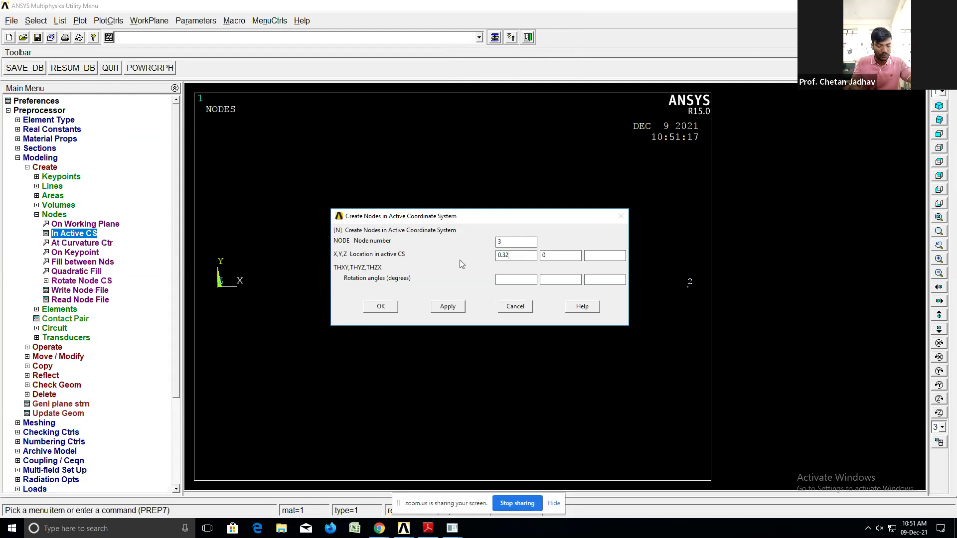
pyautogui.click(390, 306)
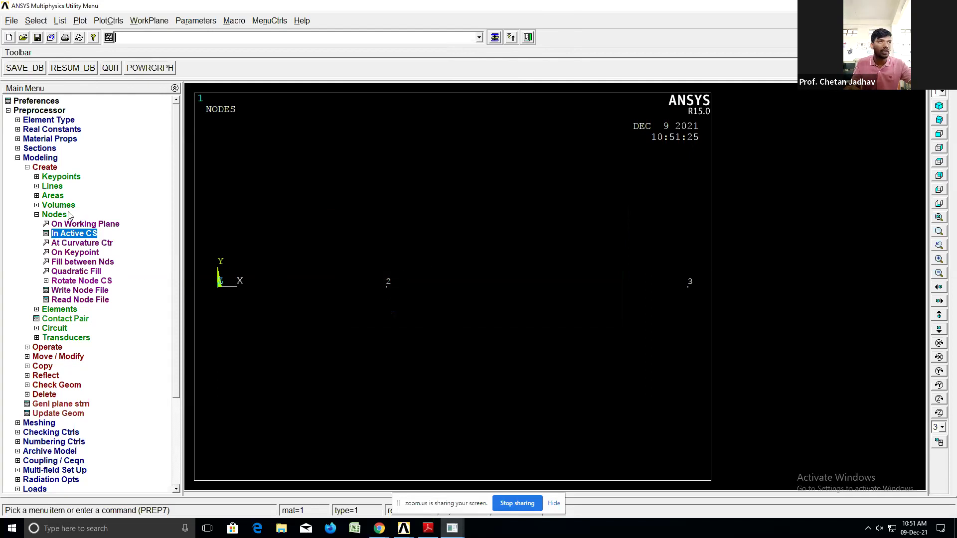
# - Keep the default element attributes and create the element joining nodes 1 and 2
pyautogui.click(66, 310)
pyautogui.click(92, 238)
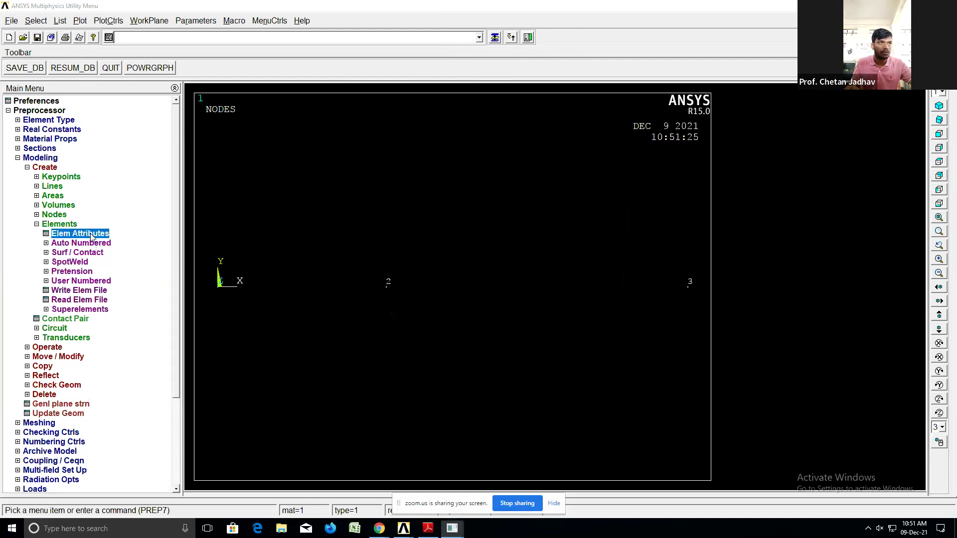
pyautogui.click(410, 343)
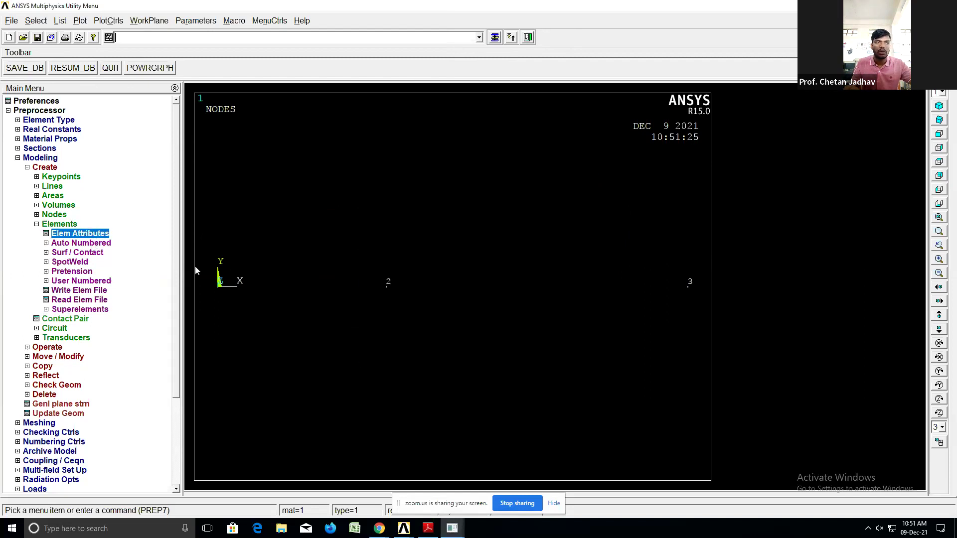
pyautogui.click(90, 243)
pyautogui.click(84, 253)
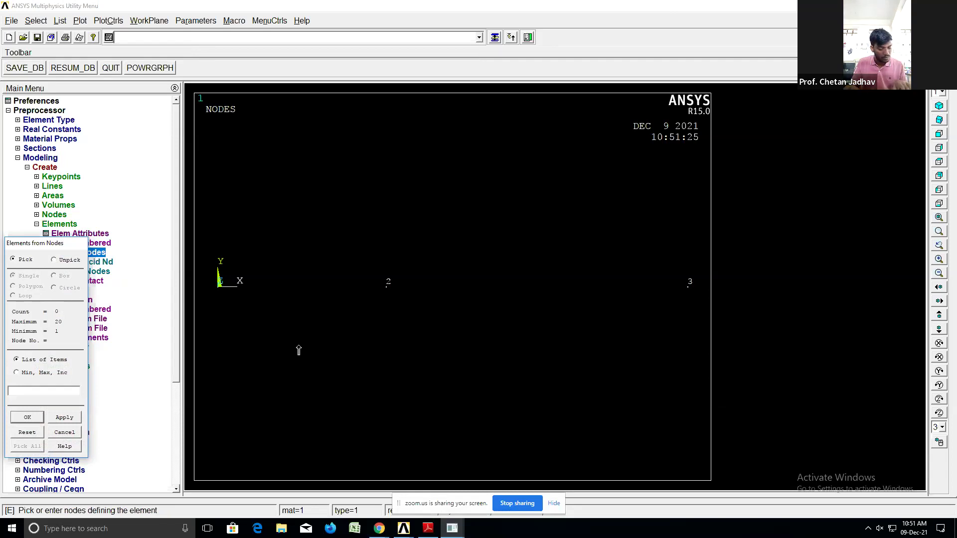
pyautogui.click(65, 433)
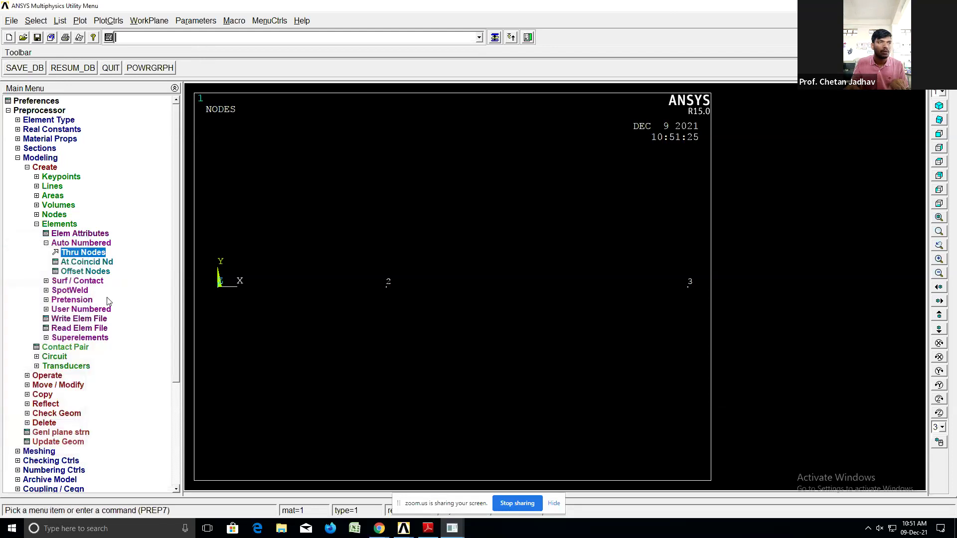
pyautogui.click(79, 236)
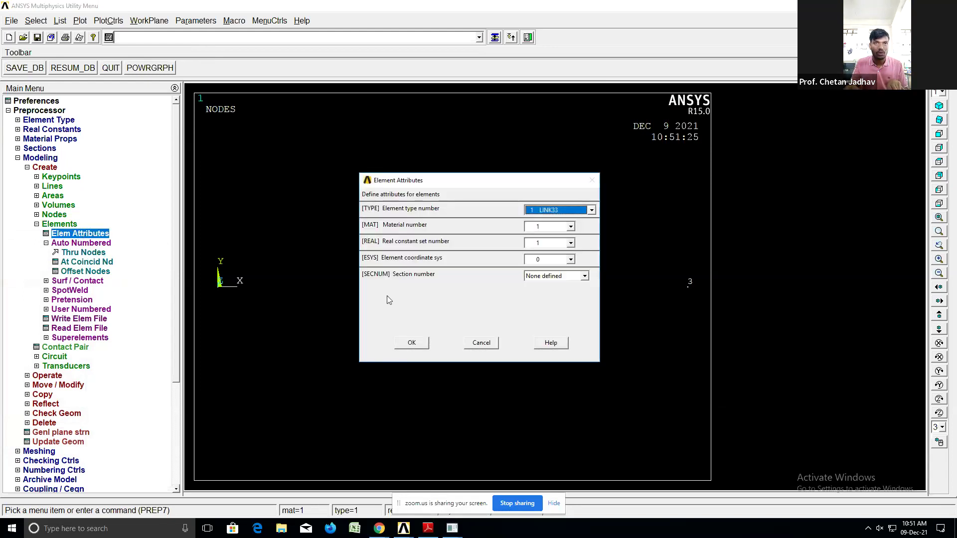
pyautogui.click(409, 343)
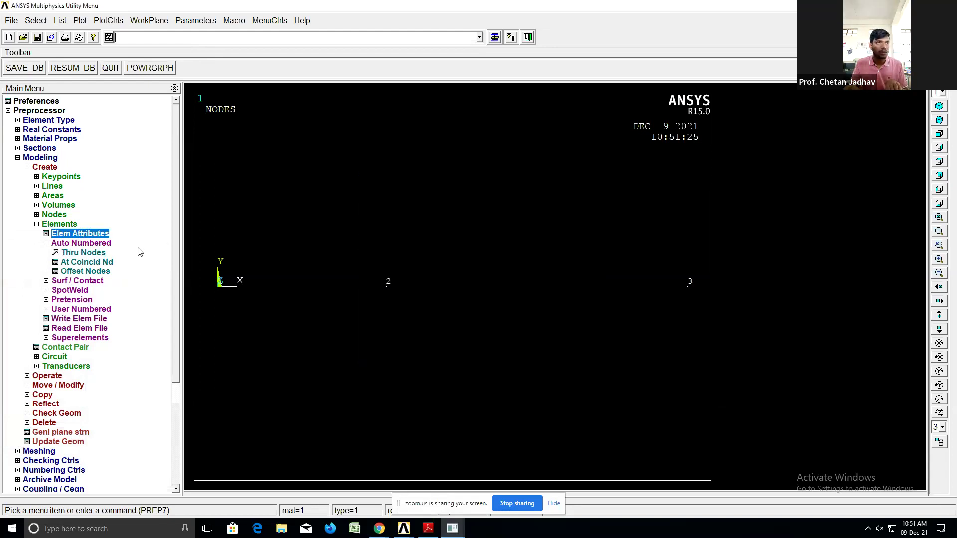
pyautogui.click(95, 243)
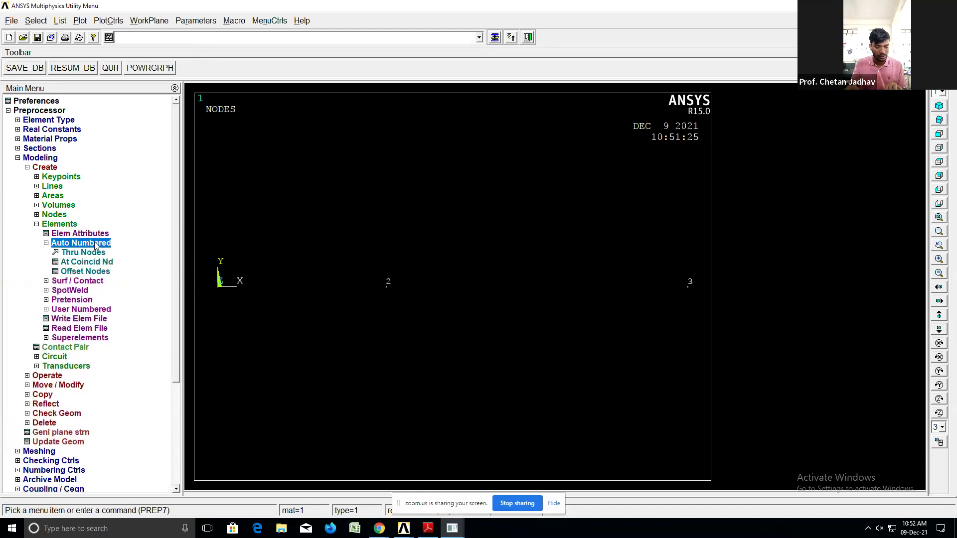
pyautogui.click(97, 254)
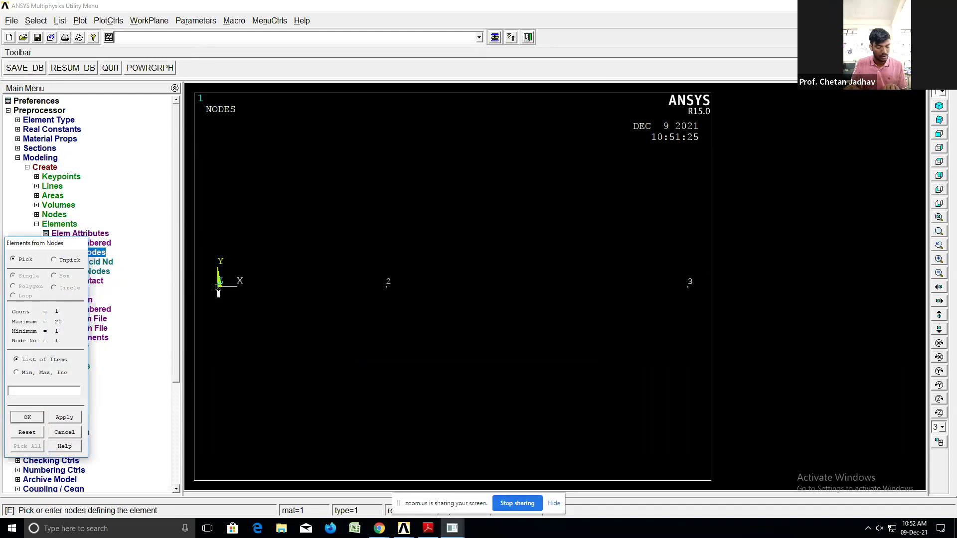
pyautogui.click(387, 287)
pyautogui.click(40, 418)
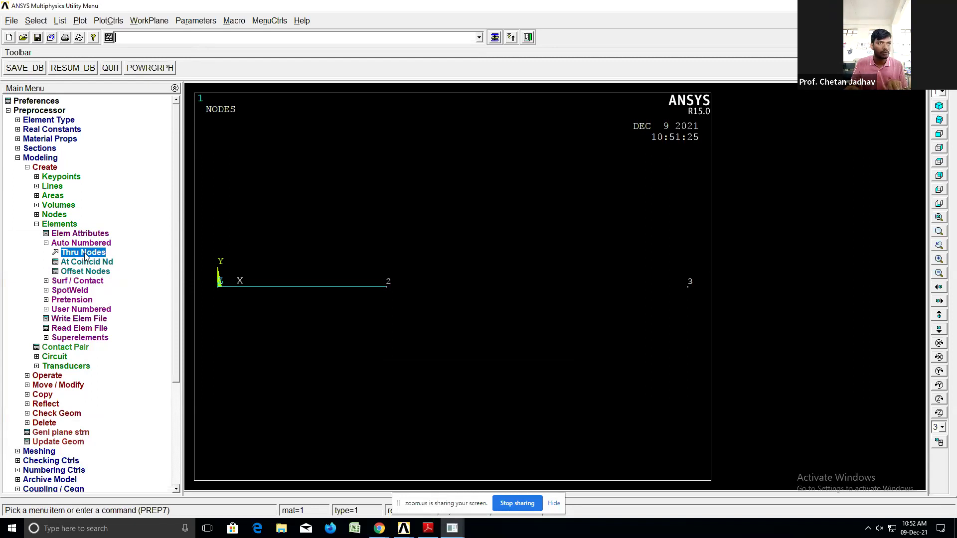
# - Create the second element joining nodes 2 and 3
pyautogui.click(85, 254)
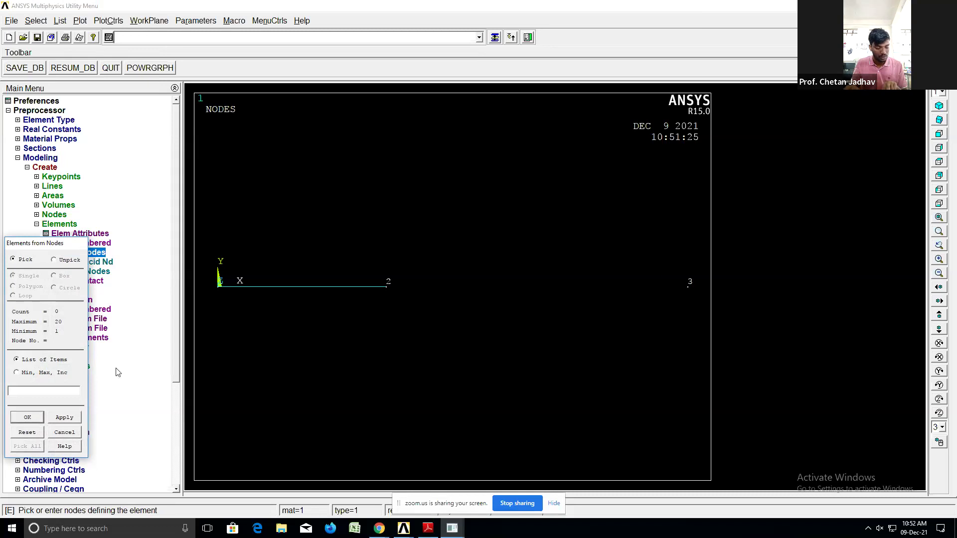
pyautogui.click(386, 287)
pyautogui.click(687, 288)
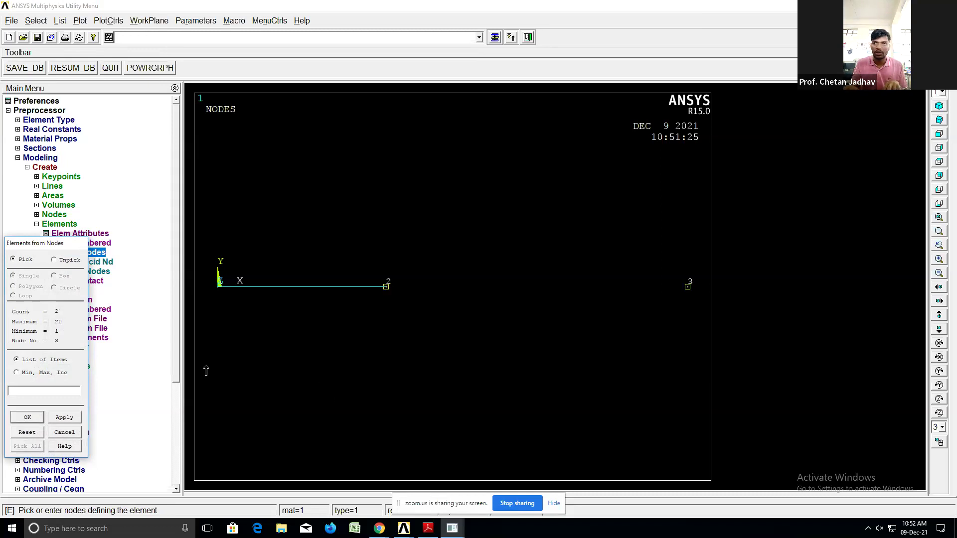
pyautogui.click(28, 417)
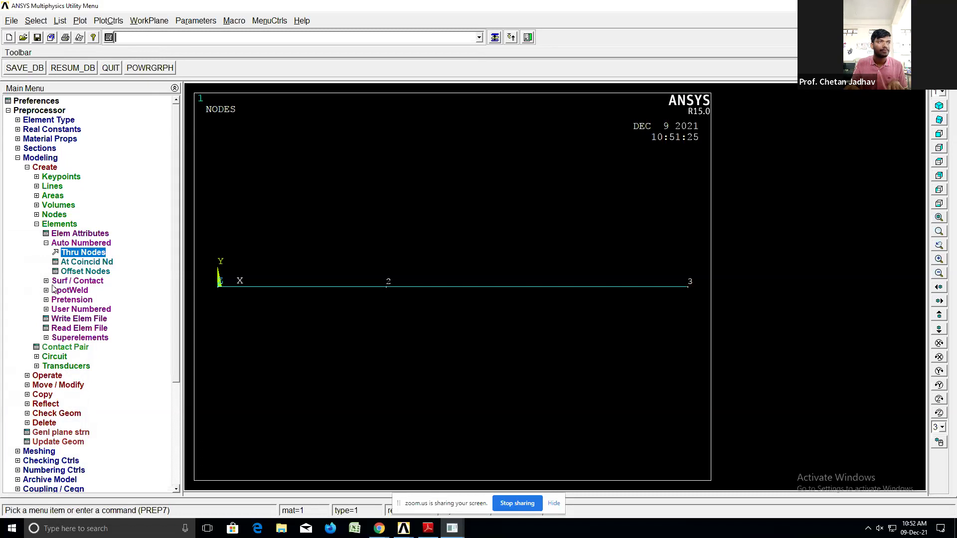
pyautogui.moveTo(178, 328); pyautogui.dragTo(180, 427)
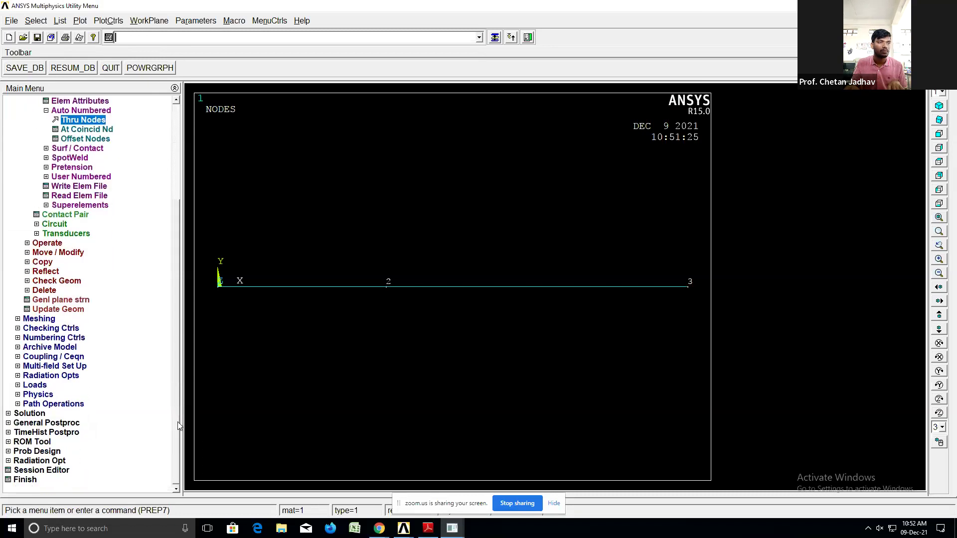
# - Apply a fixed temperature of 1325 on node 1
pyautogui.click(34, 385)
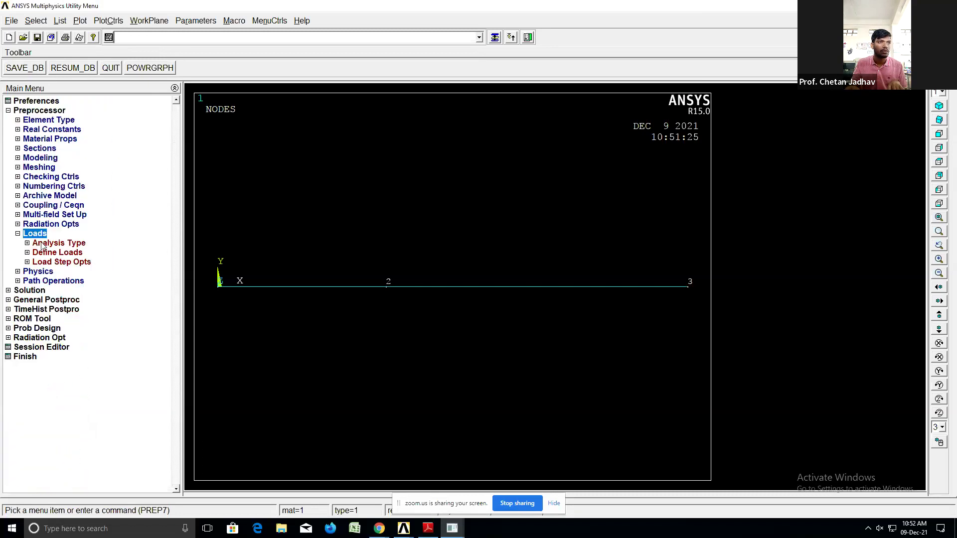
pyautogui.click(63, 252)
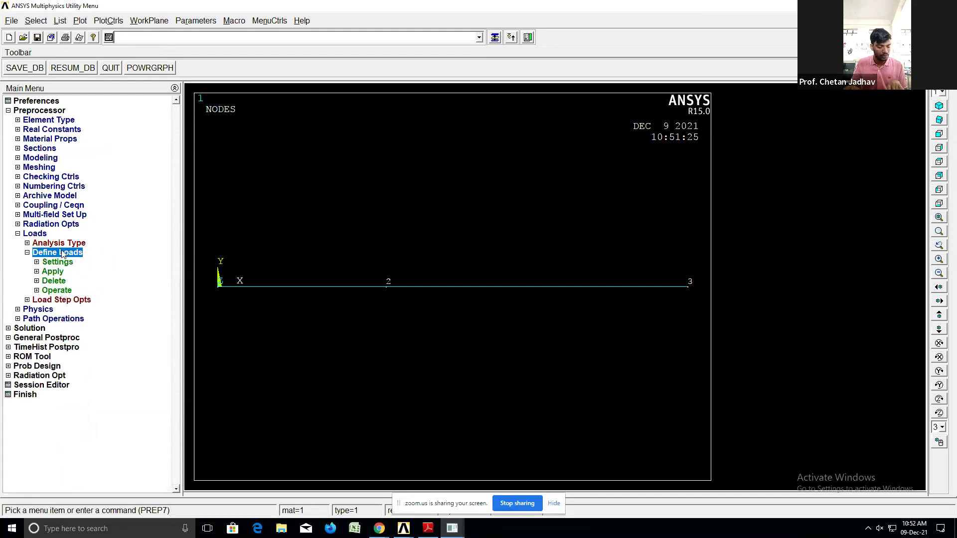
pyautogui.click(51, 273)
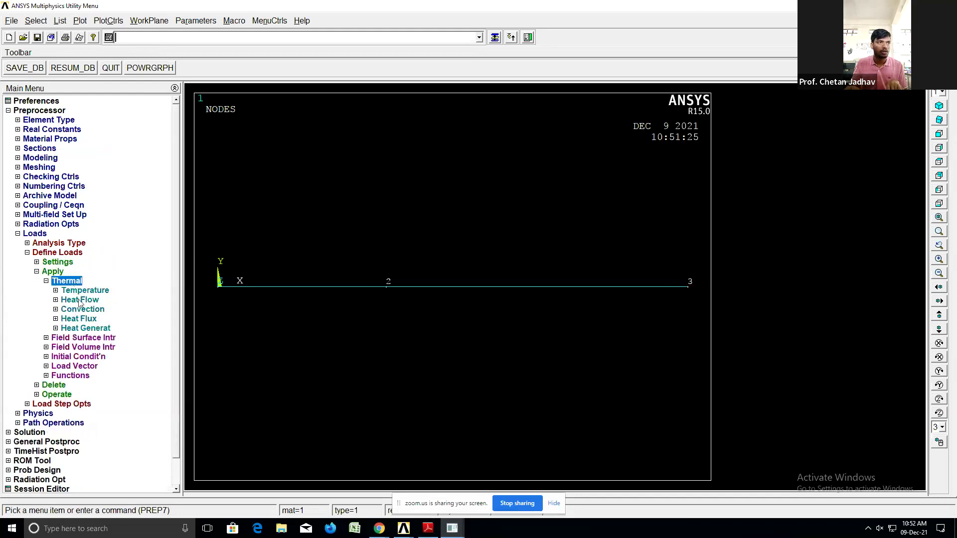
pyautogui.click(89, 290)
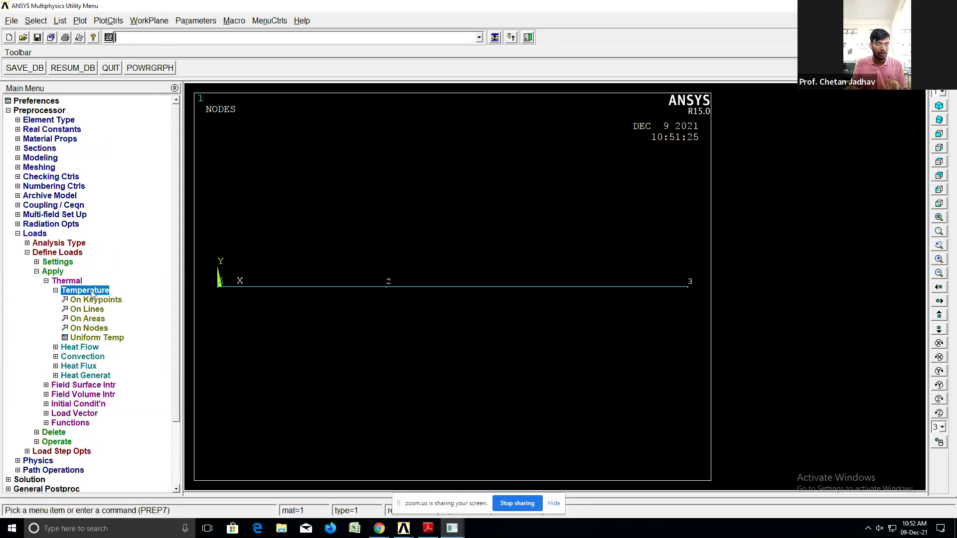
pyautogui.click(89, 328)
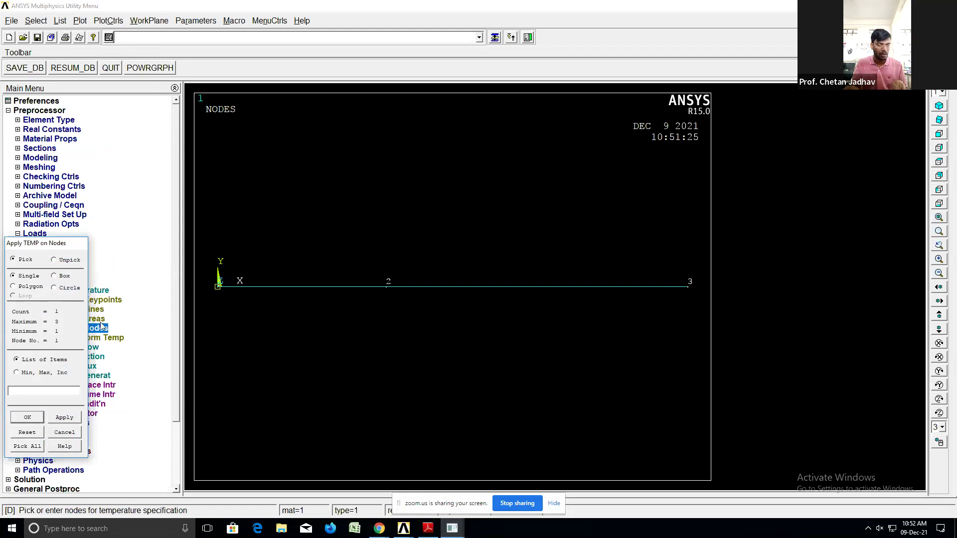
pyautogui.click(27, 417)
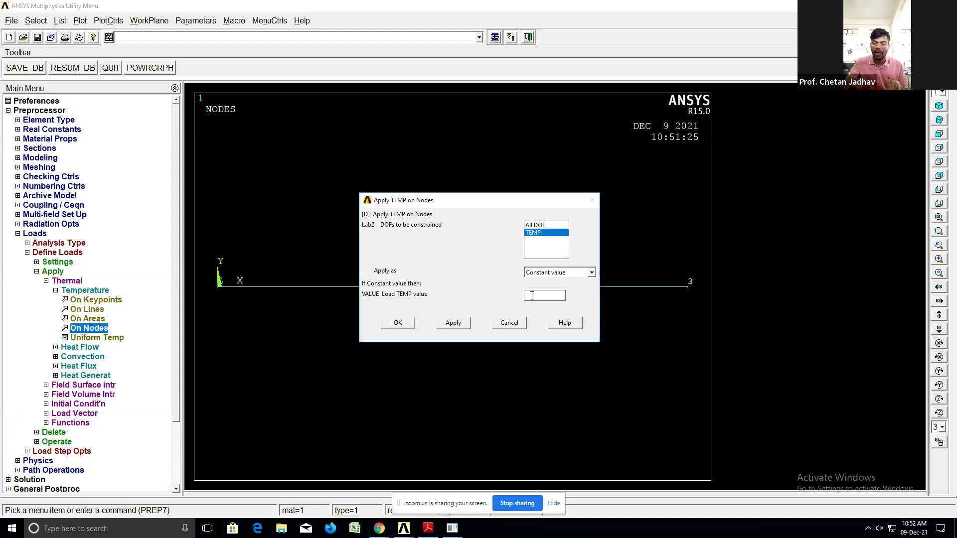
pyautogui.write('1205')
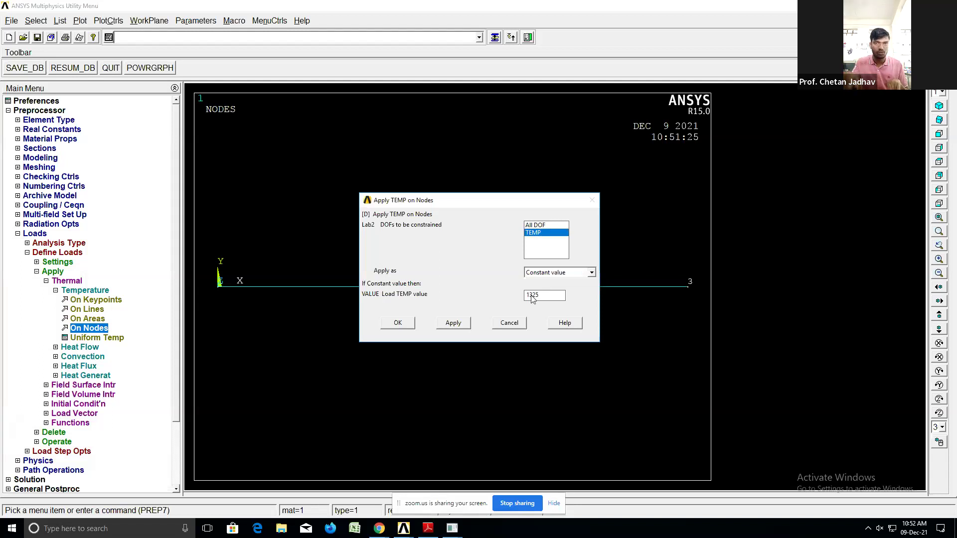
pyautogui.click(453, 323)
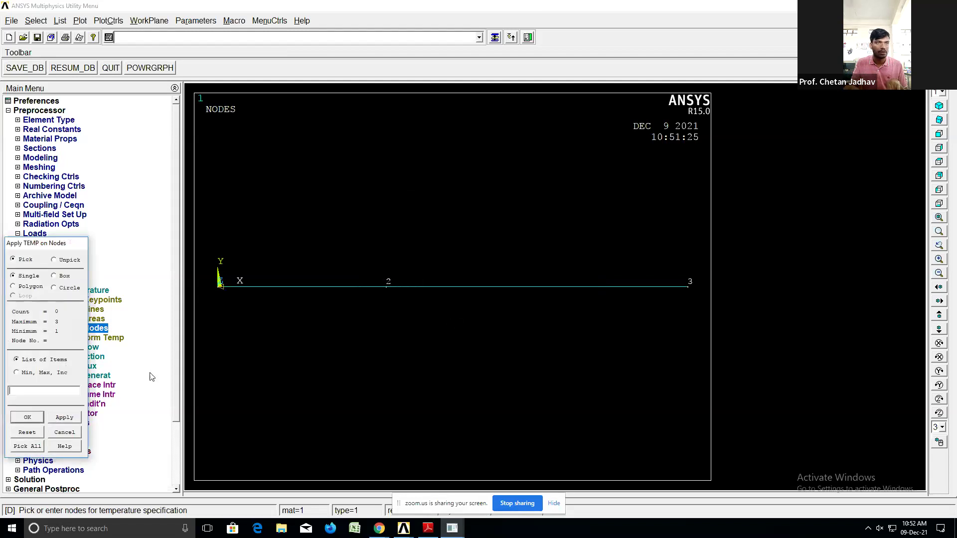
# - Apply a fixed temperature of 25 on node 3
pyautogui.click(688, 288)
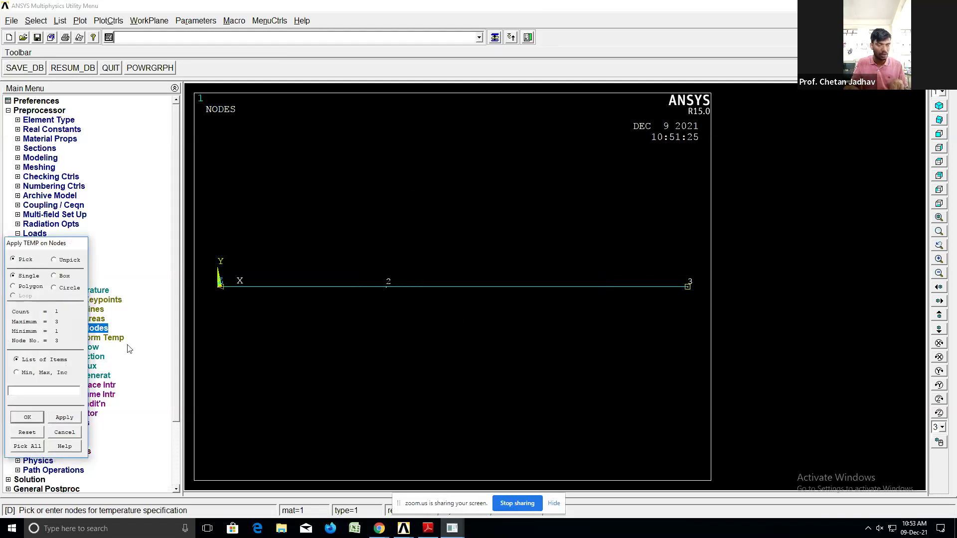
pyautogui.click(27, 417)
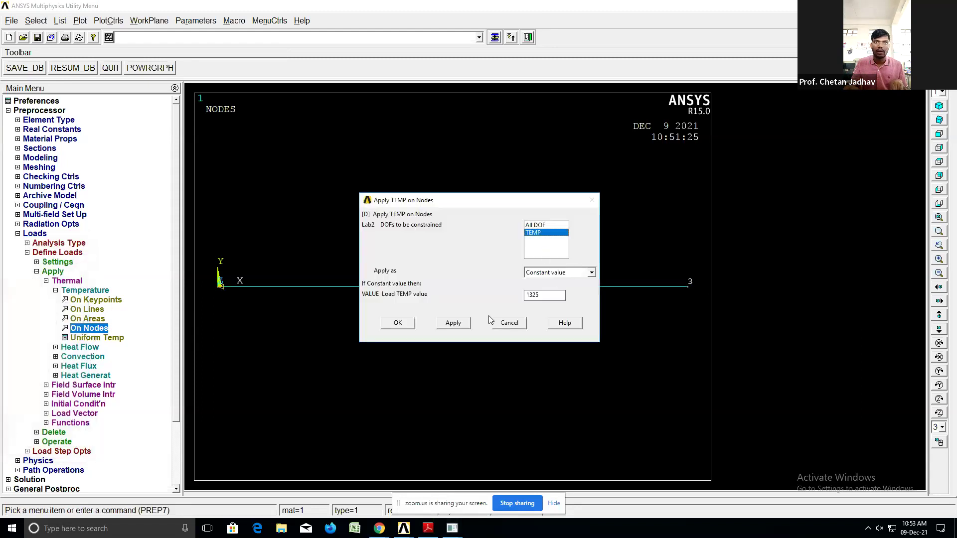
pyautogui.doubleClick(546, 296)
pyautogui.write('25')
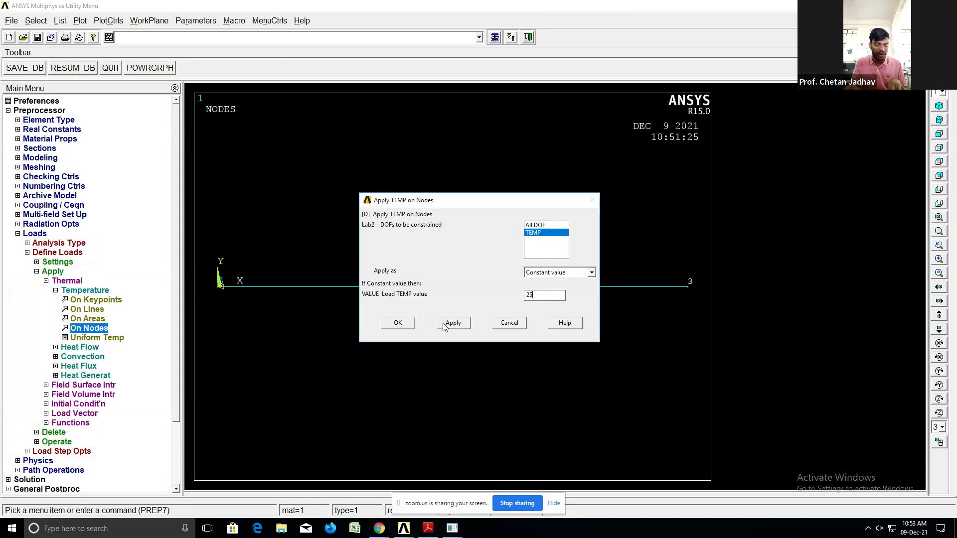
pyautogui.click(398, 324)
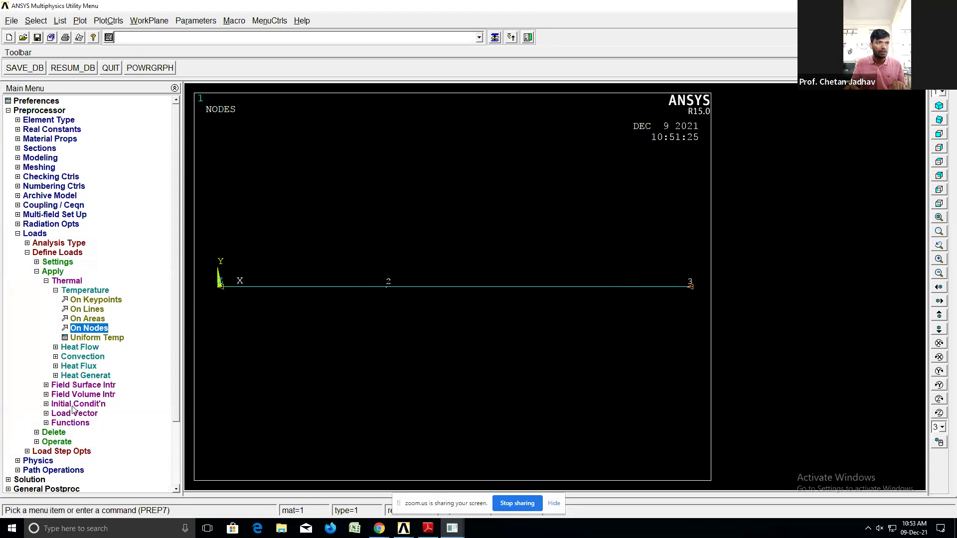
# - Set a new steady-state analysis type
pyautogui.click(31, 479)
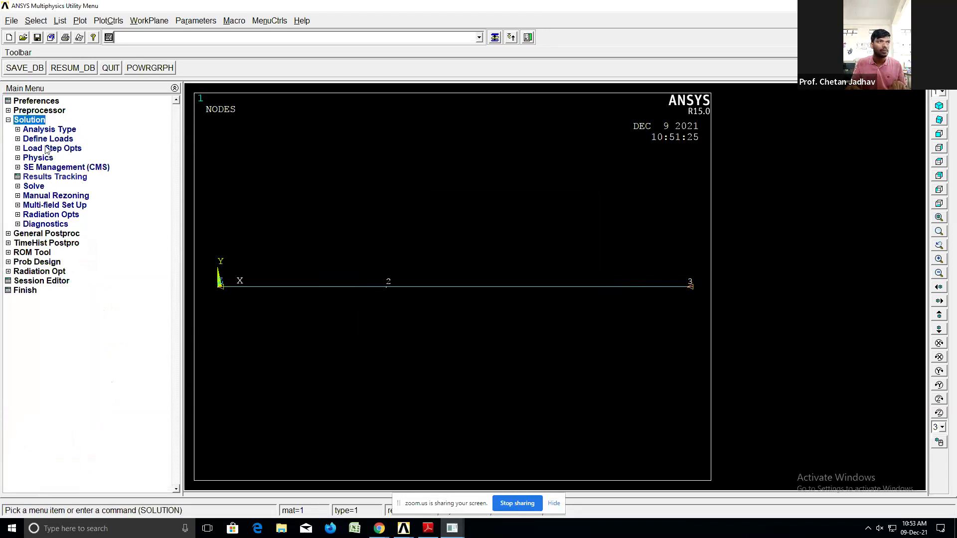
pyautogui.click(44, 131)
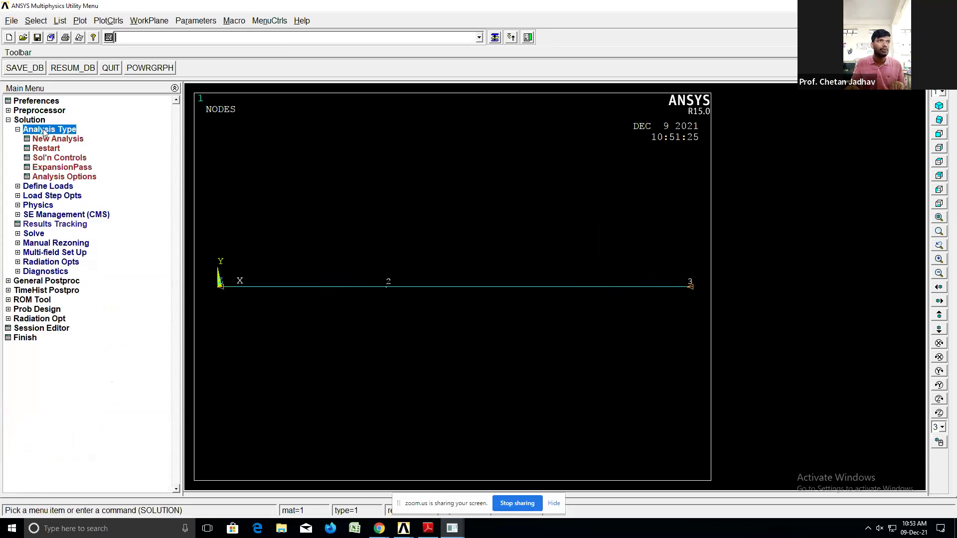
pyautogui.click(59, 139)
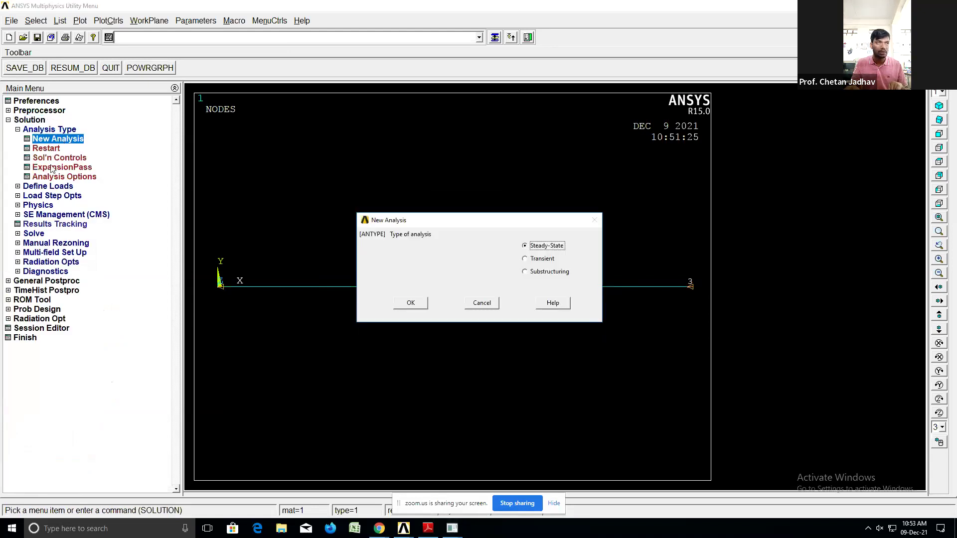
pyautogui.click(412, 303)
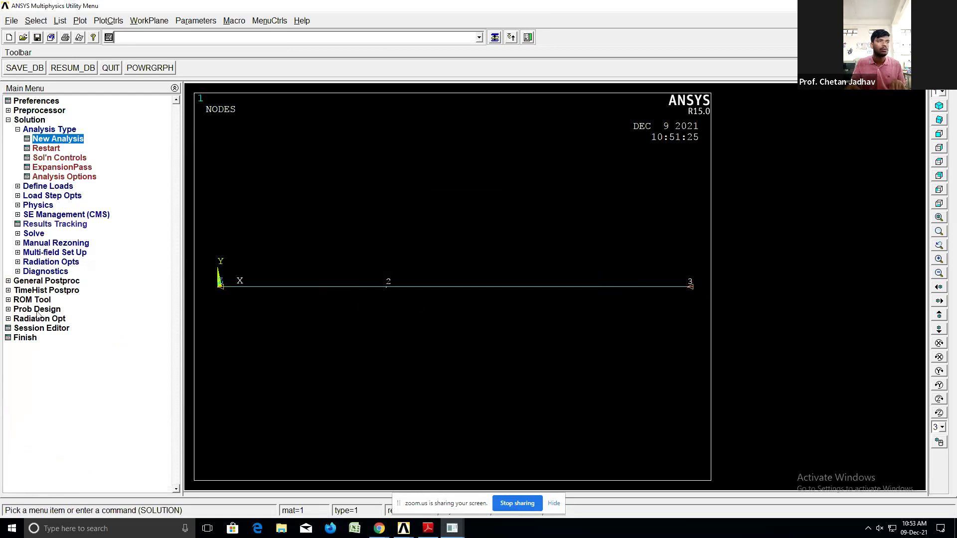
# - Solve the current load step and dismiss the solution-done notice and status listing
pyautogui.click(33, 233)
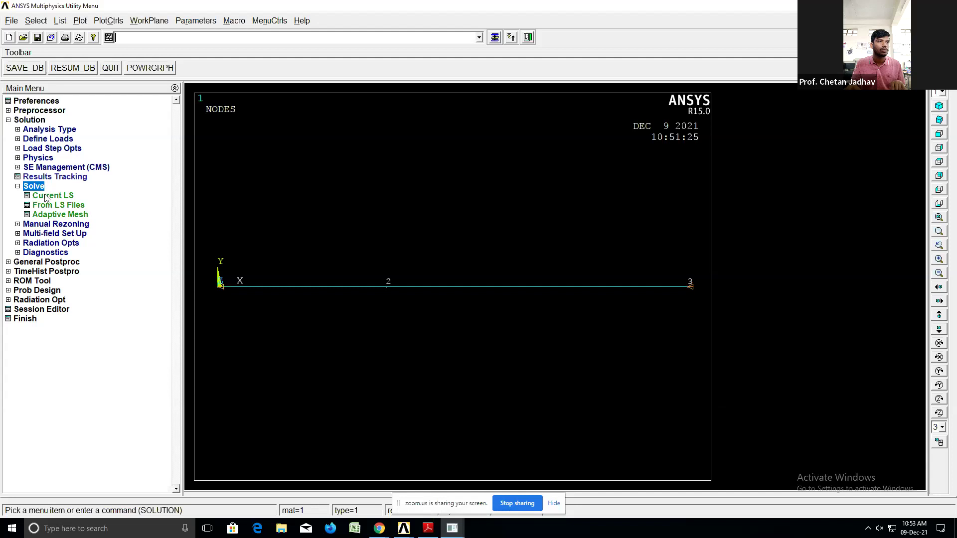
pyautogui.click(45, 196)
pyautogui.click(474, 311)
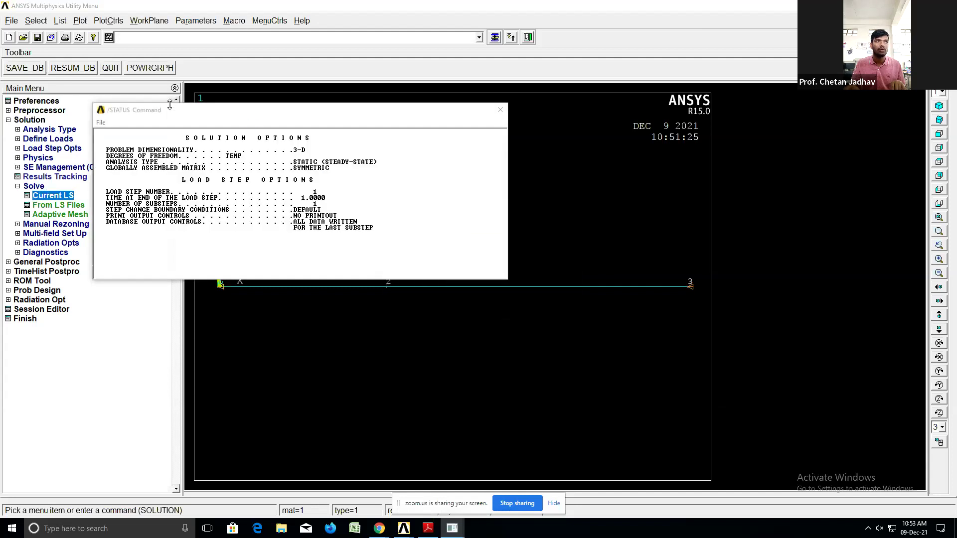
pyautogui.click(140, 71)
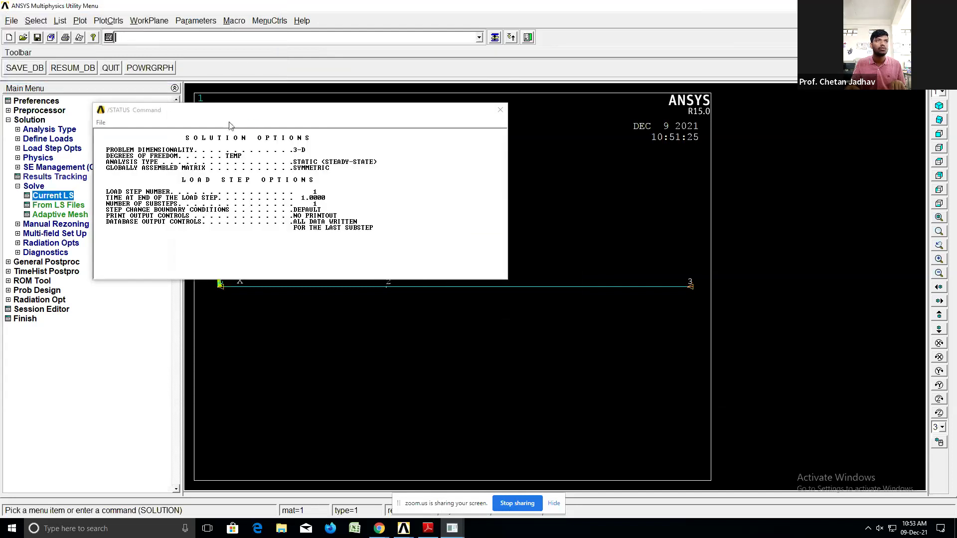
pyautogui.click(503, 114)
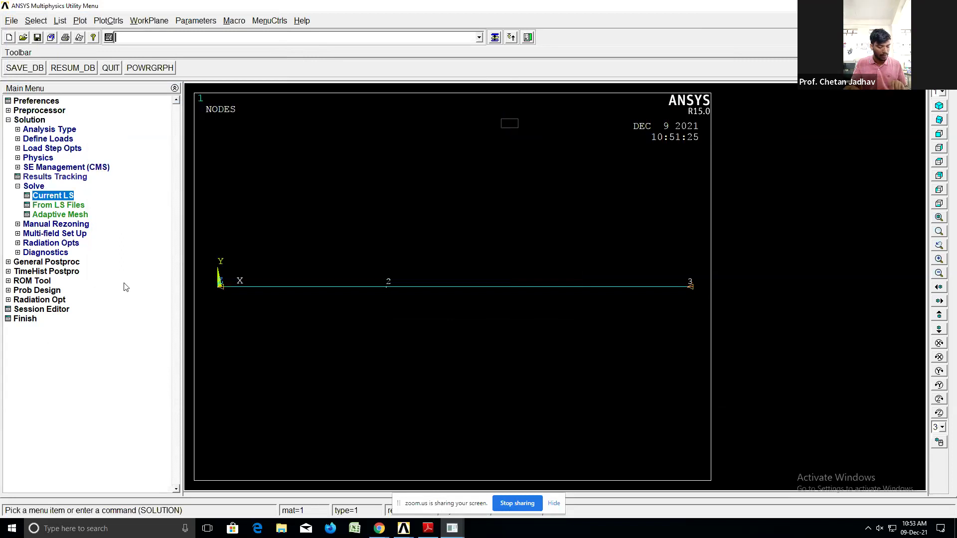
pyautogui.click(47, 262)
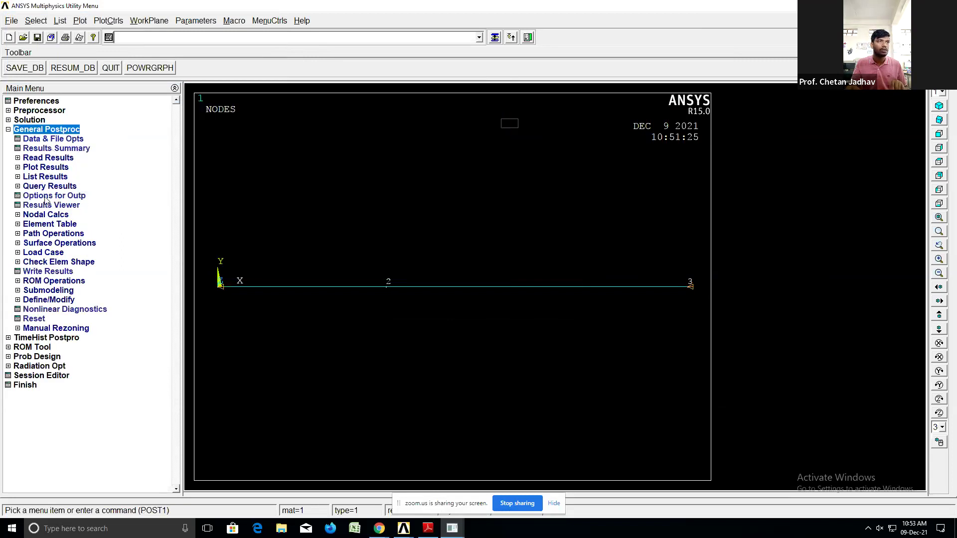
# - Plot the bar's Nodal Temperature contours, spanning 25 to 1325
pyautogui.click(46, 168)
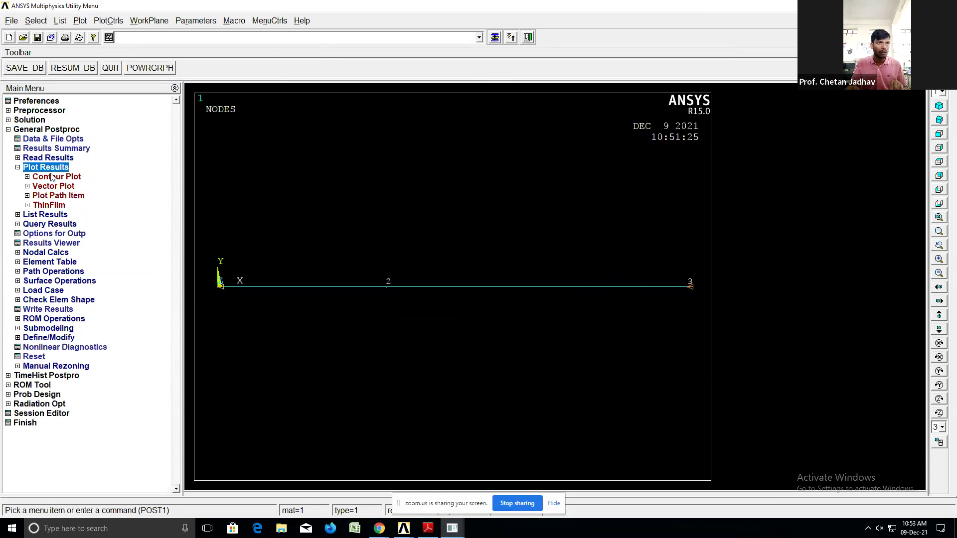
pyautogui.click(56, 177)
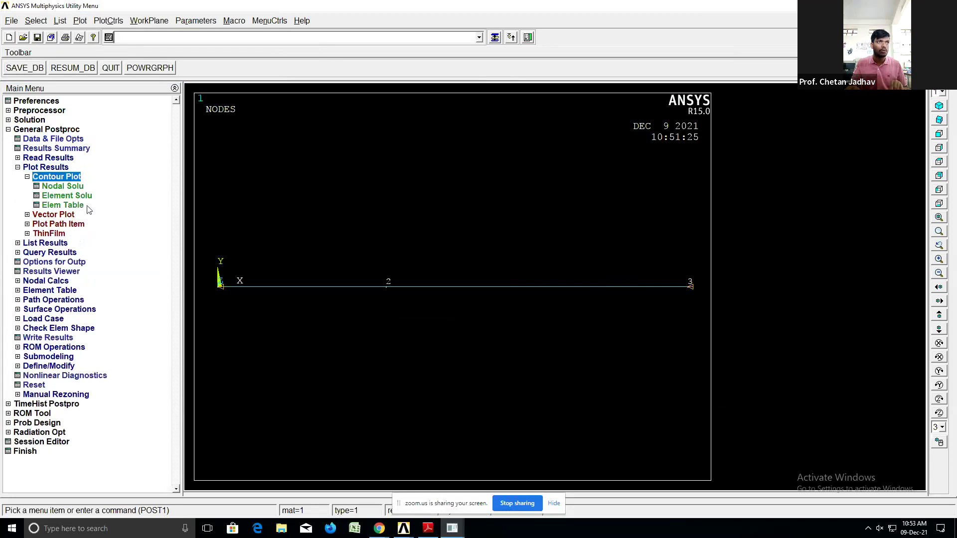
pyautogui.click(58, 186)
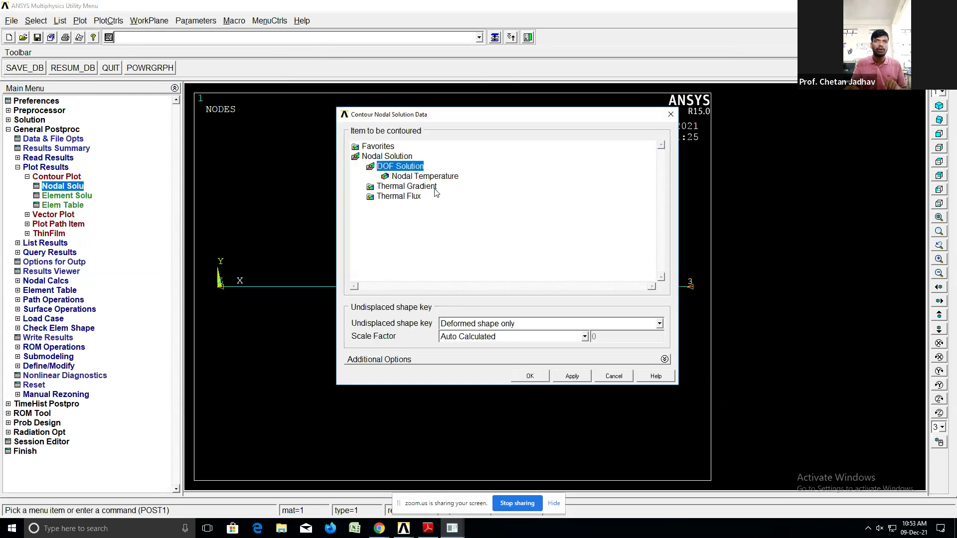
pyautogui.click(443, 178)
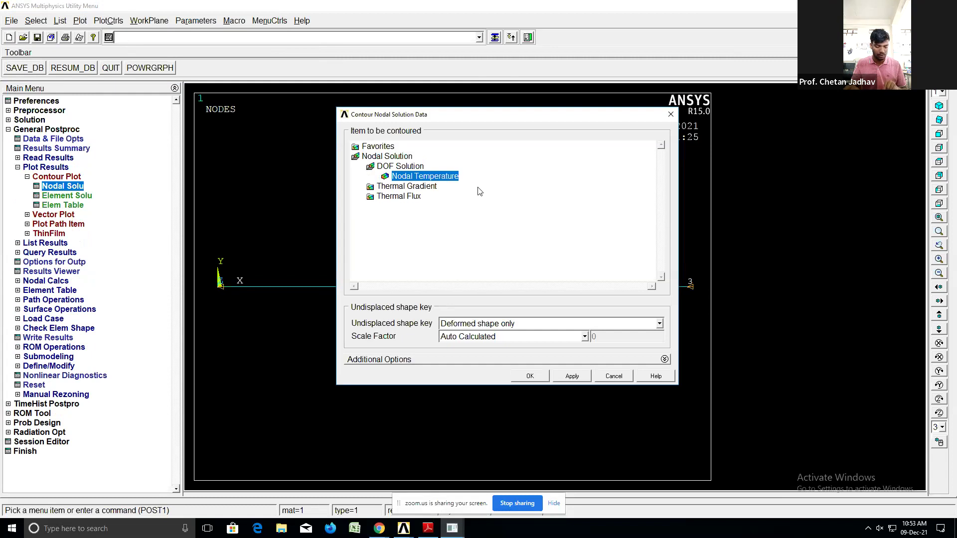
pyautogui.click(531, 377)
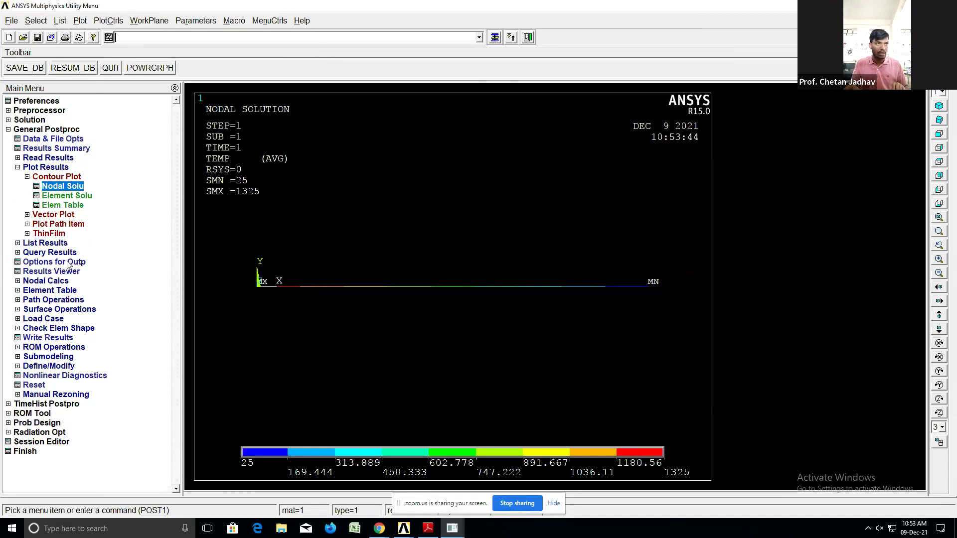
pyautogui.click(49, 244)
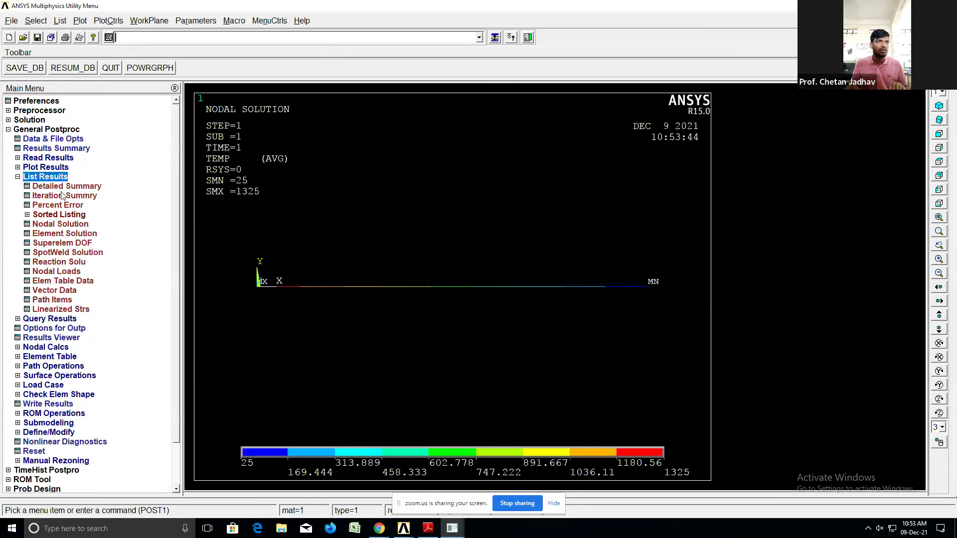
pyautogui.click(57, 272)
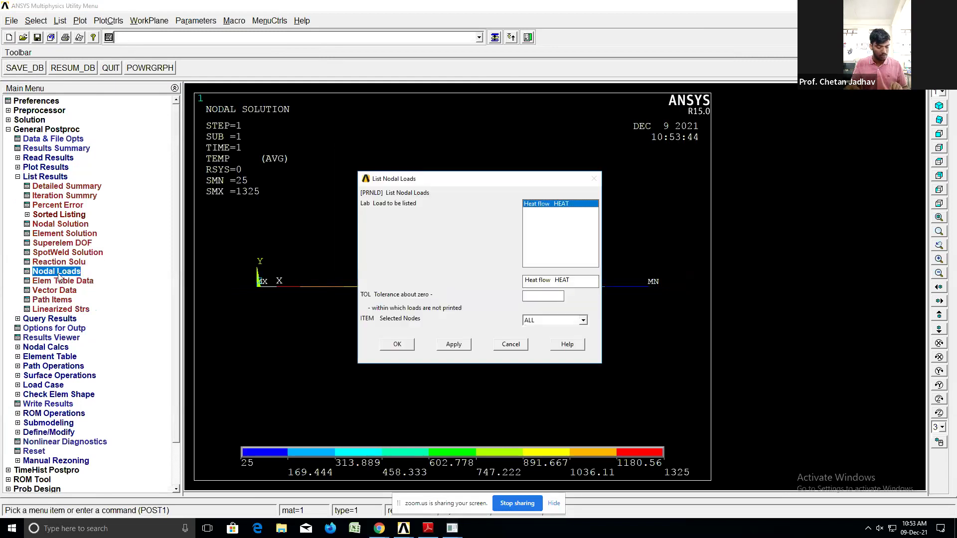
pyautogui.click(397, 344)
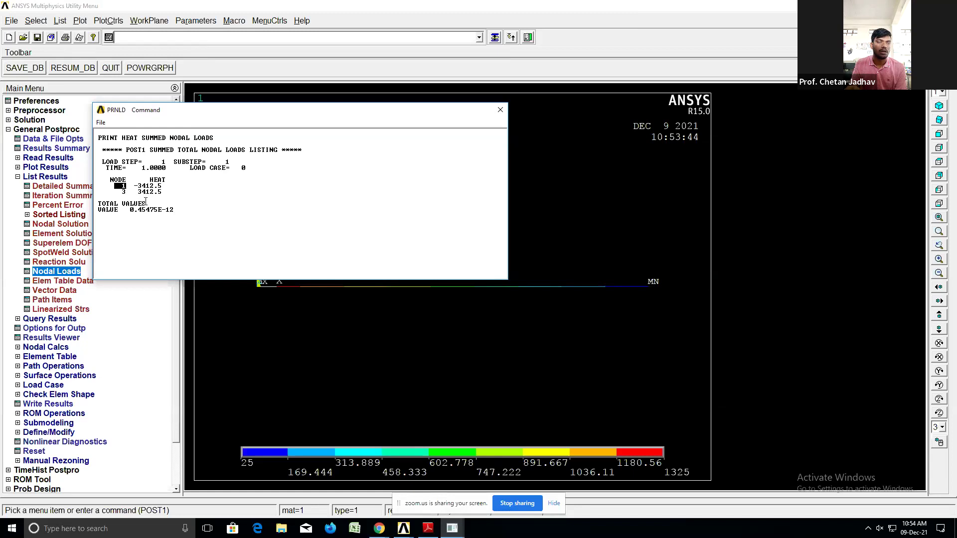
pyautogui.click(501, 110)
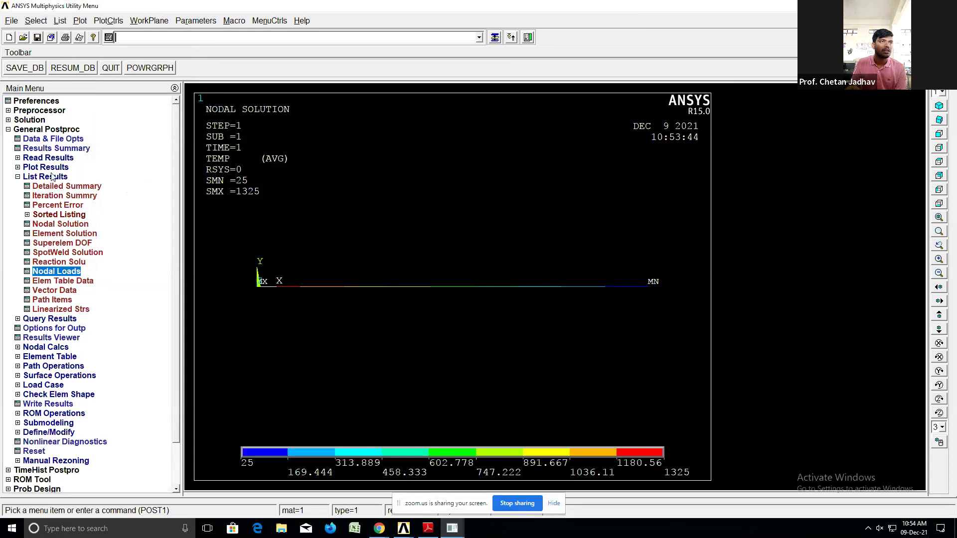
# - List the nodal Thermal Gradient X values, then close the listing
pyautogui.click(61, 225)
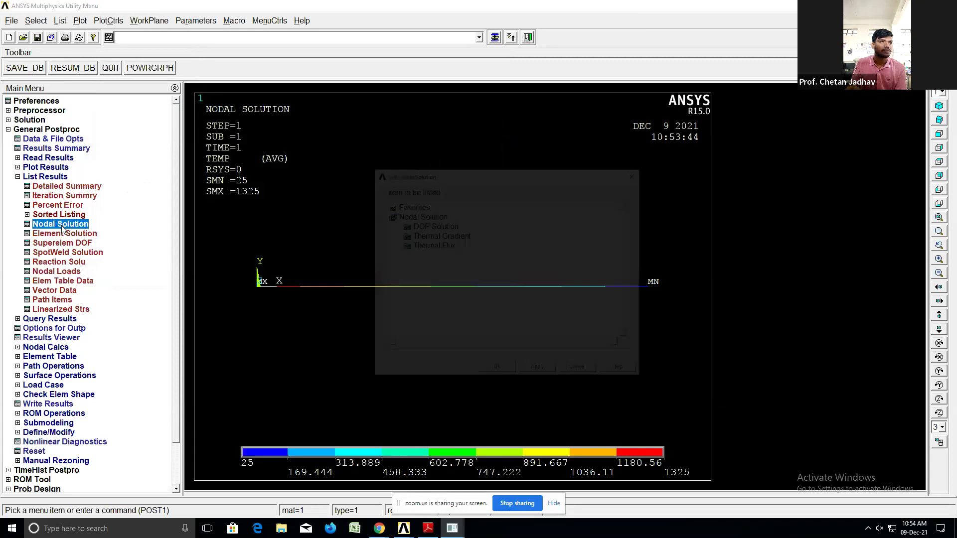
pyautogui.click(437, 238)
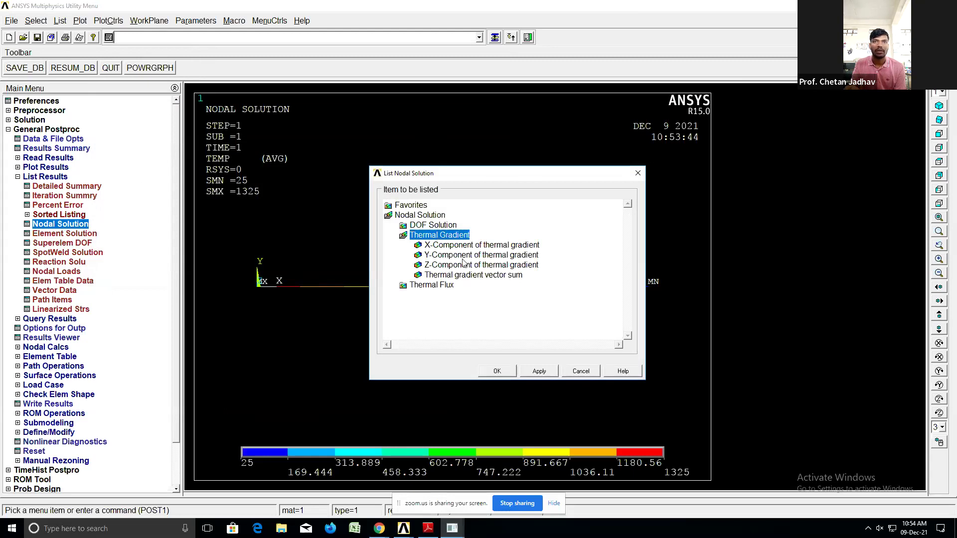
pyautogui.click(455, 247)
pyautogui.click(497, 372)
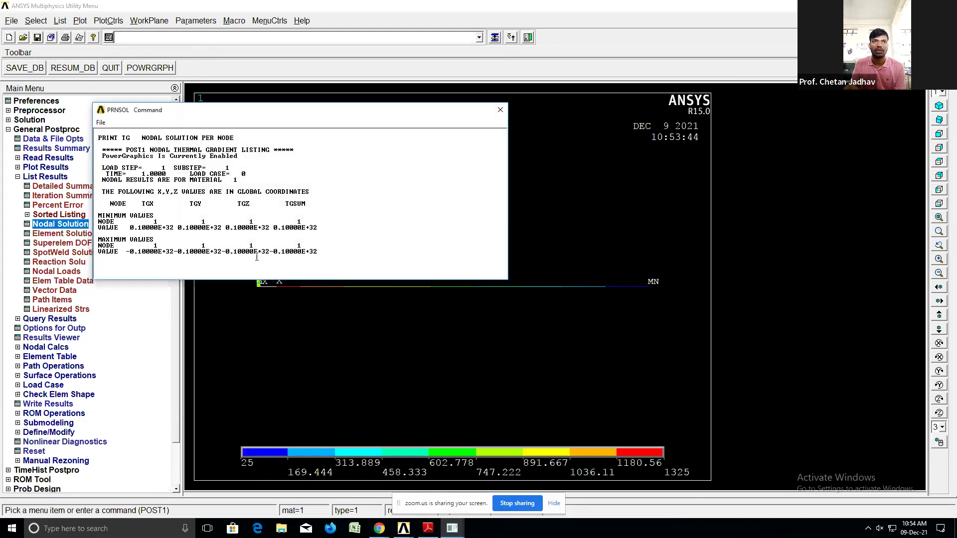
pyautogui.click(500, 110)
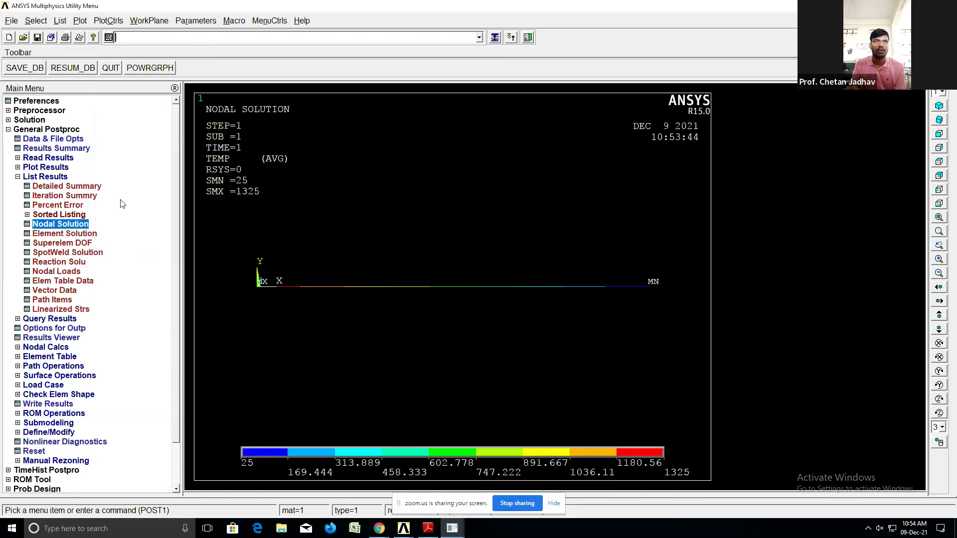
# - List the nodal Thermal Flux Y values, then close the listing
pyautogui.click(44, 228)
pyautogui.click(431, 284)
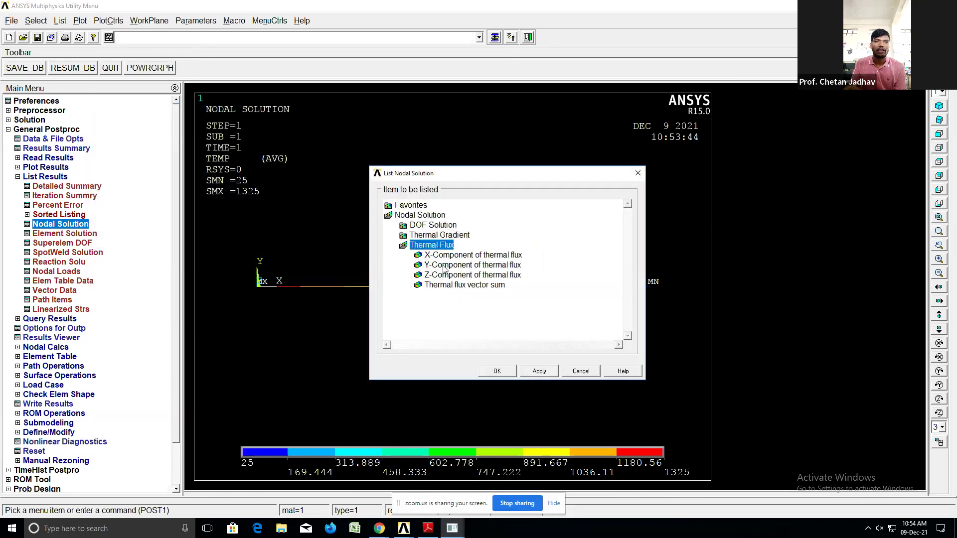
pyautogui.click(455, 266)
pyautogui.click(497, 371)
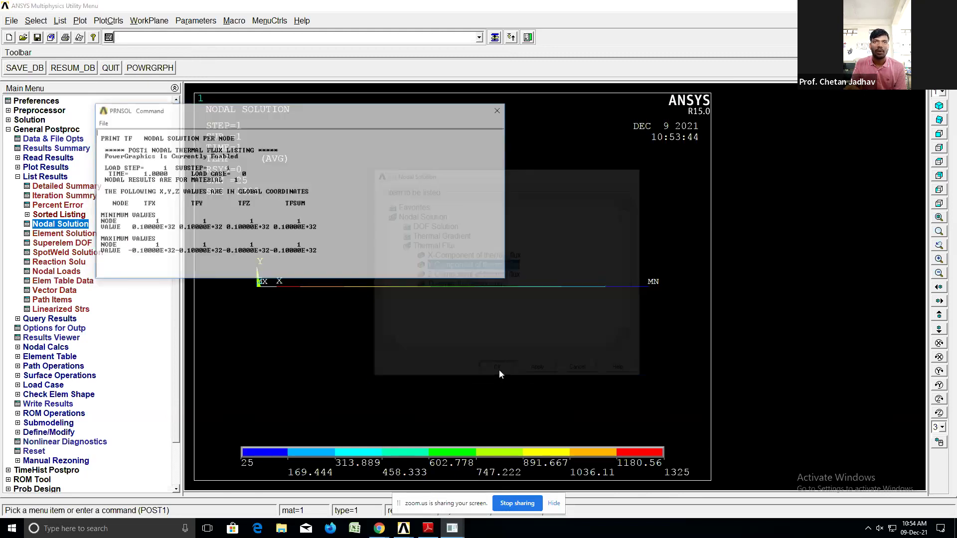
pyautogui.click(500, 110)
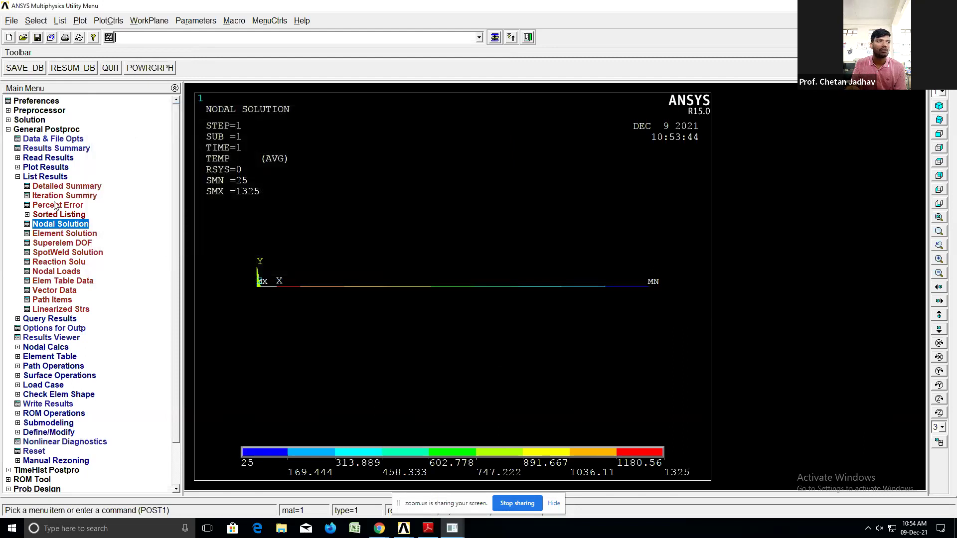
# - Quit ANSYS with Quit - No Save! and confirm
pyautogui.click(80, 21)
pyautogui.click(84, 339)
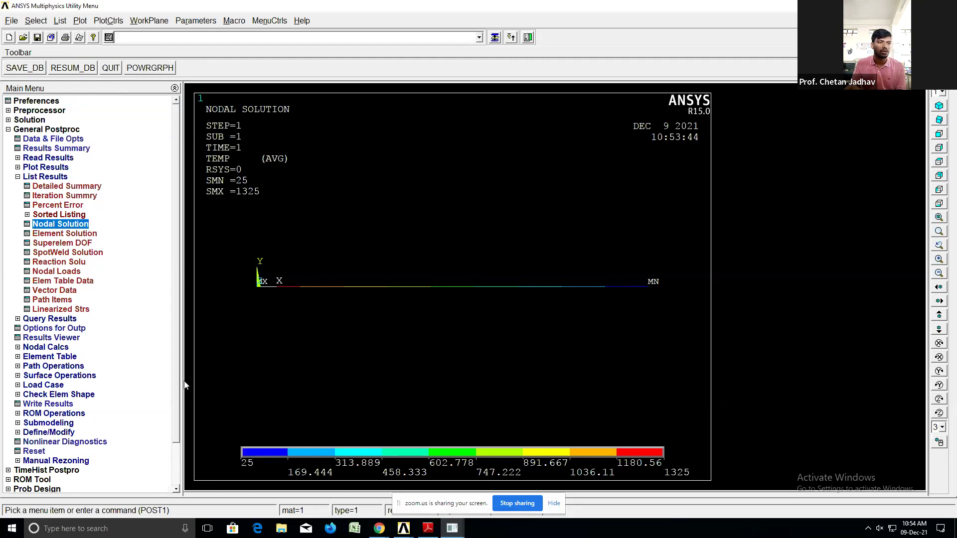
pyautogui.moveTo(177, 372); pyautogui.dragTo(180, 455)
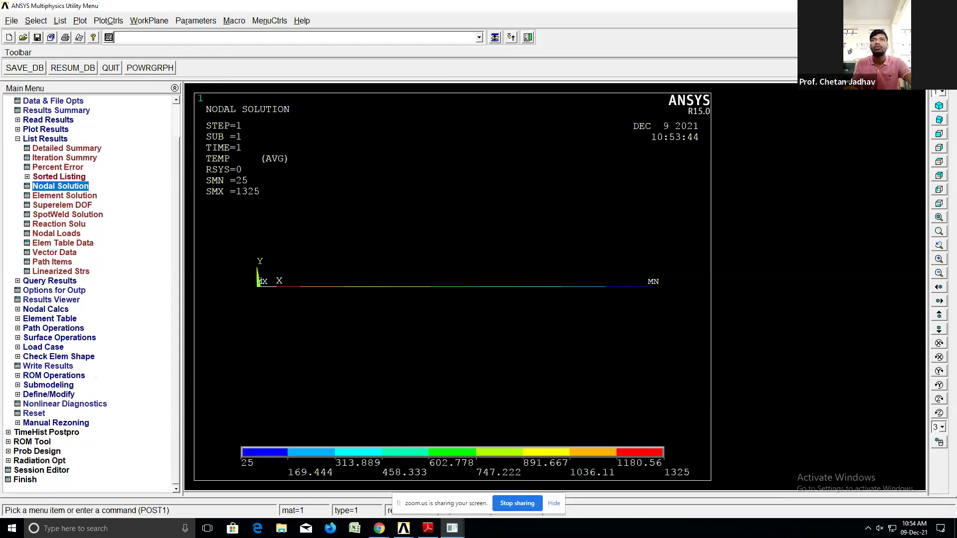
pyautogui.click(521, 279)
pyautogui.click(414, 308)
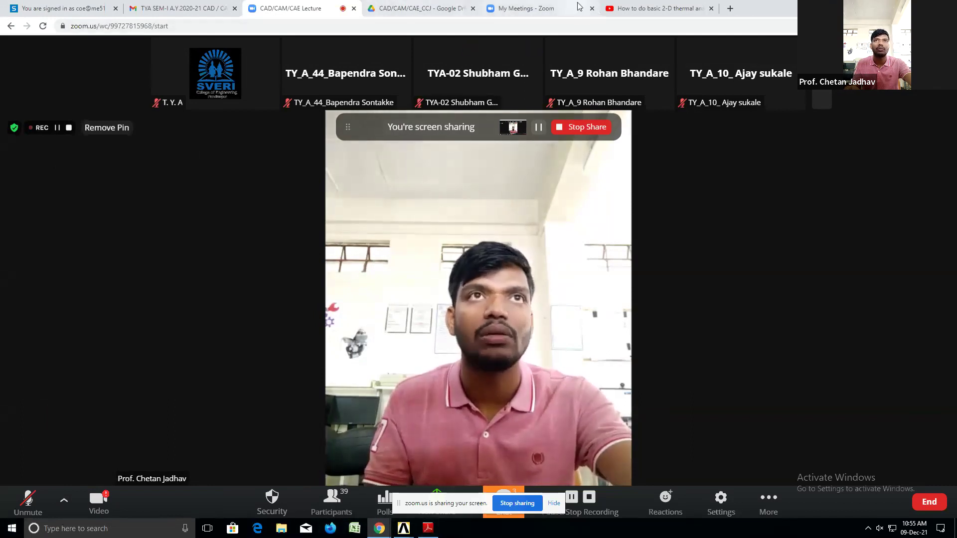
# - Switch to the YouTube tab, leave full screen and scroll the recommendations
pyautogui.click(653, 8)
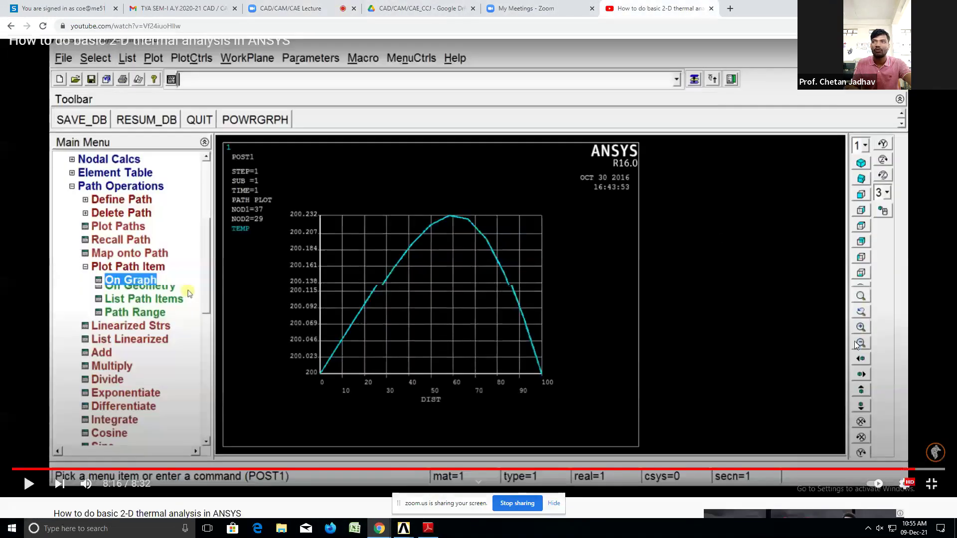
pyautogui.press('Escape')
pyautogui.scroll(-4, 872, 379)
pyautogui.scroll(-4, 873, 379)
pyautogui.scroll(-3, 872, 379)
pyautogui.scroll(-3, 872, 378)
# - Play the flat-plate center-hole stress analysis video full screen, skipping its ad
pyautogui.click(745, 314)
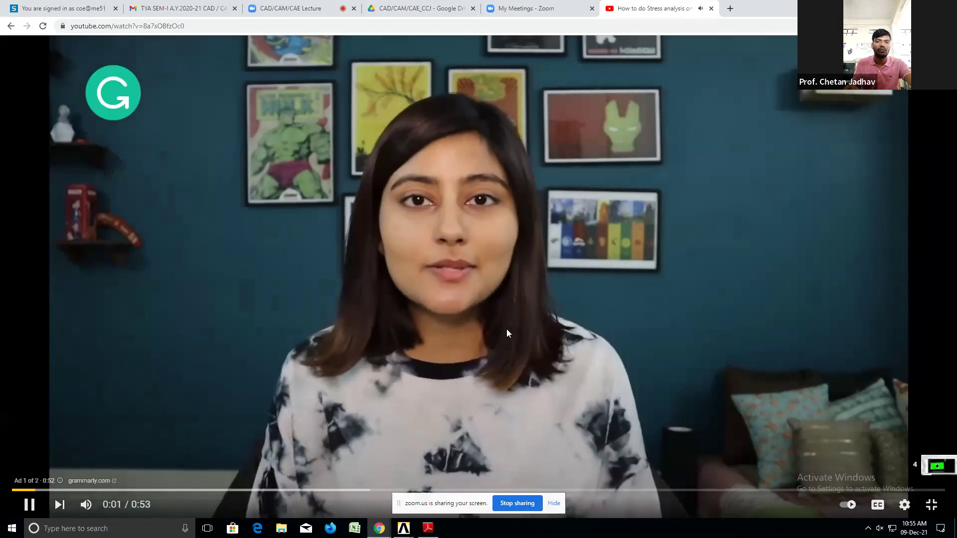
pyautogui.click(318, 4)
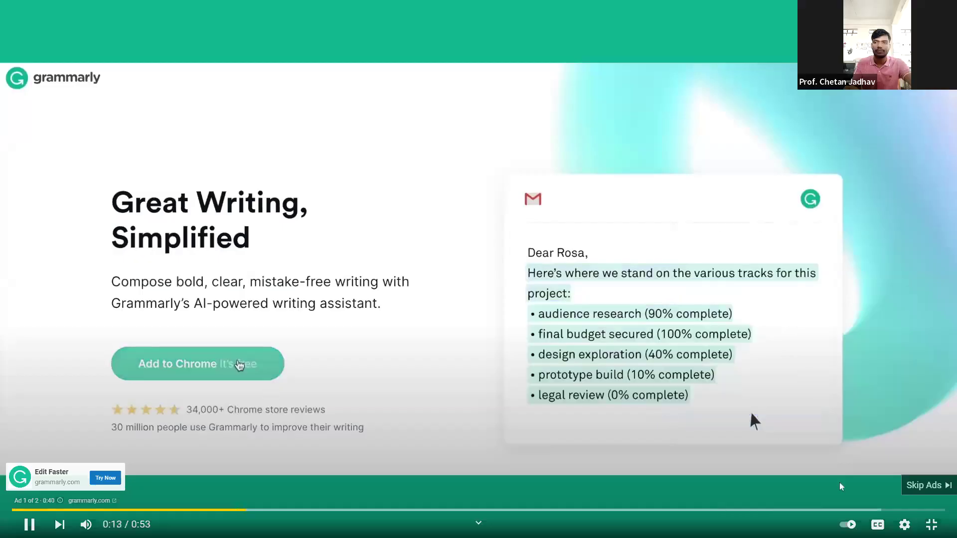
pyautogui.click(926, 488)
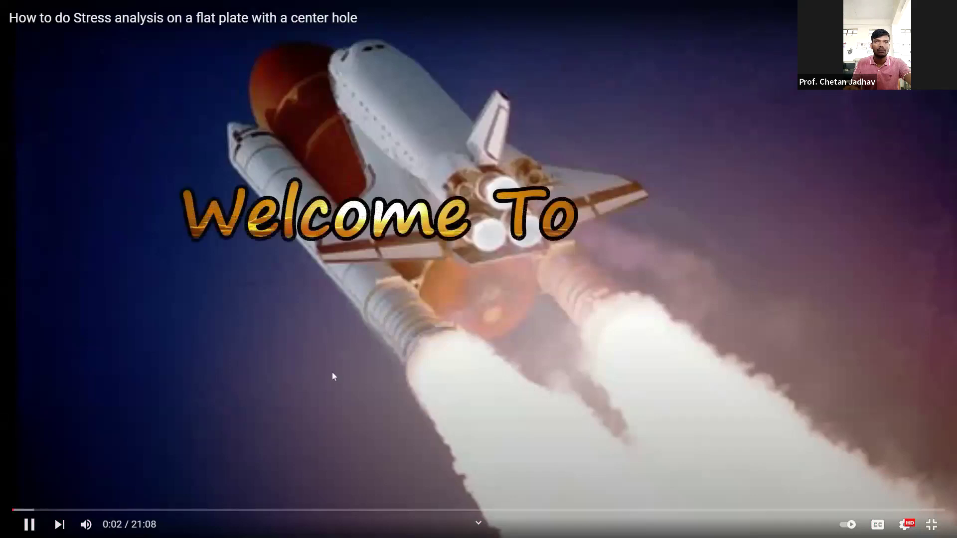
# - Seek the tutorial forward past 1:37 to about 2:26, where ANSYS opens
pyautogui.click(27, 510)
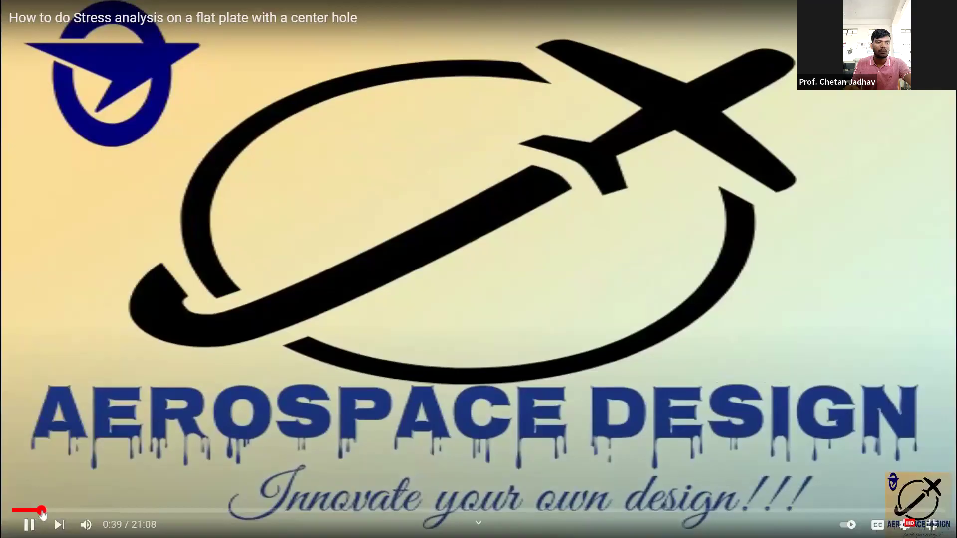
pyautogui.click(42, 510)
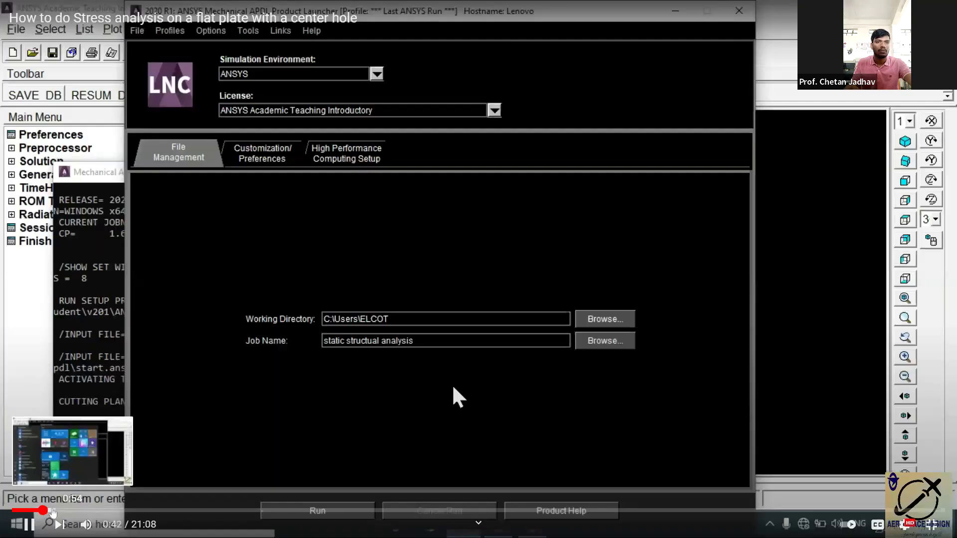
pyautogui.click(49, 511)
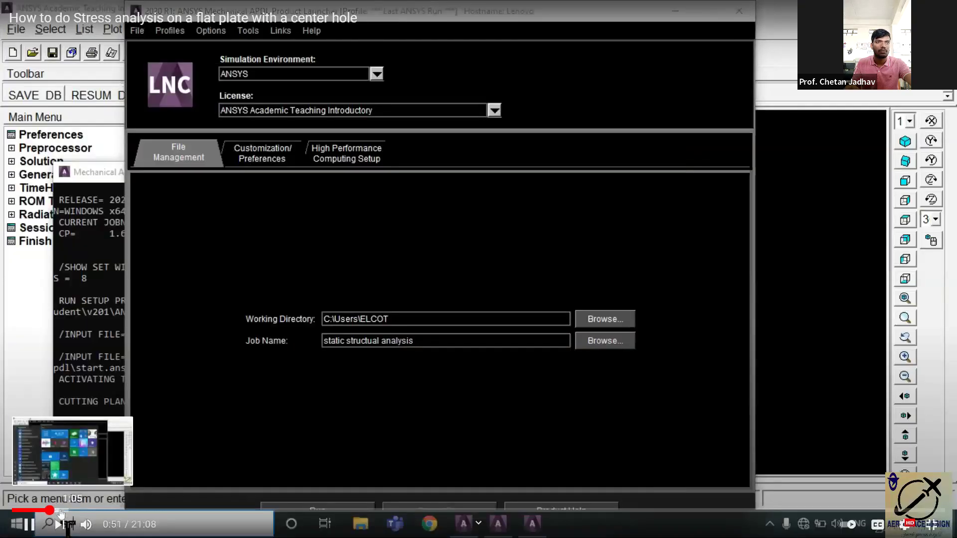
pyautogui.click(60, 510)
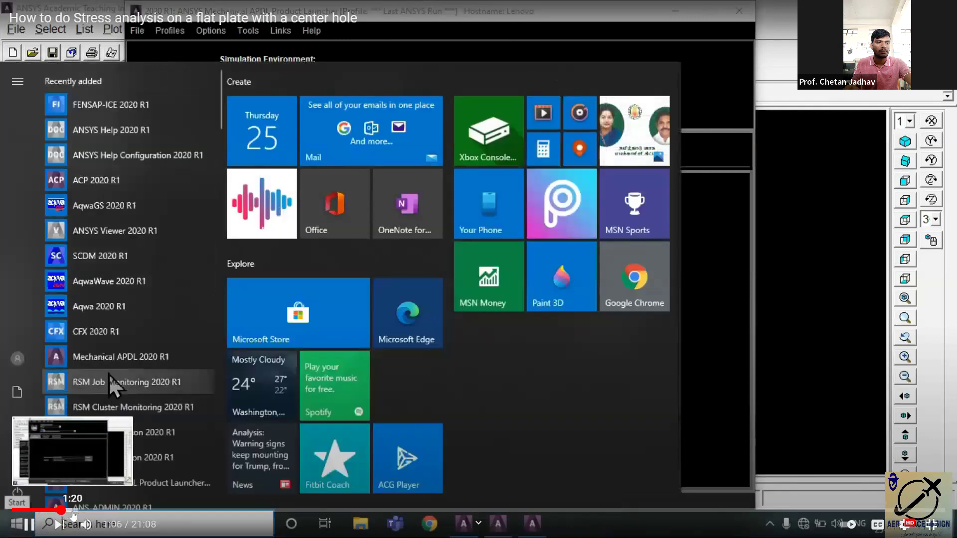
pyautogui.click(84, 512)
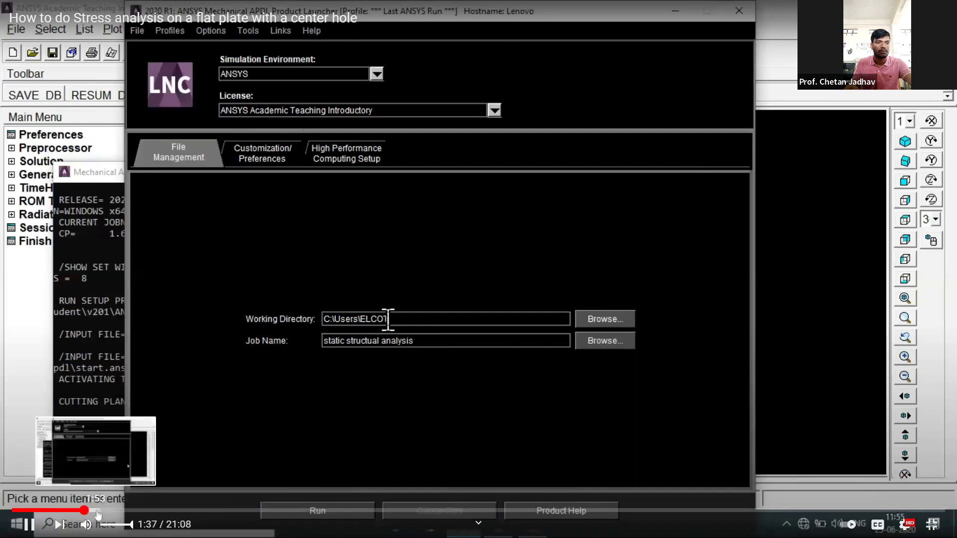
pyautogui.click(95, 511)
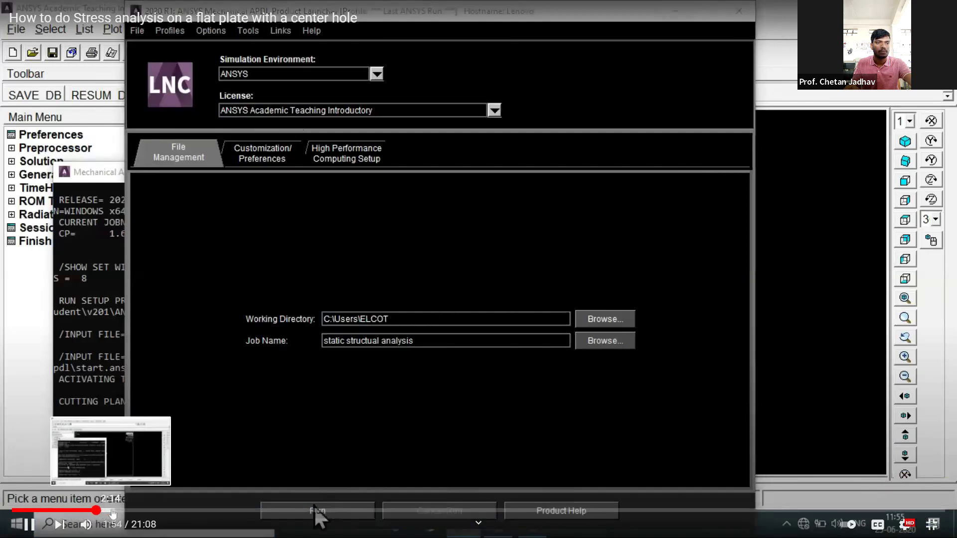
pyautogui.click(119, 511)
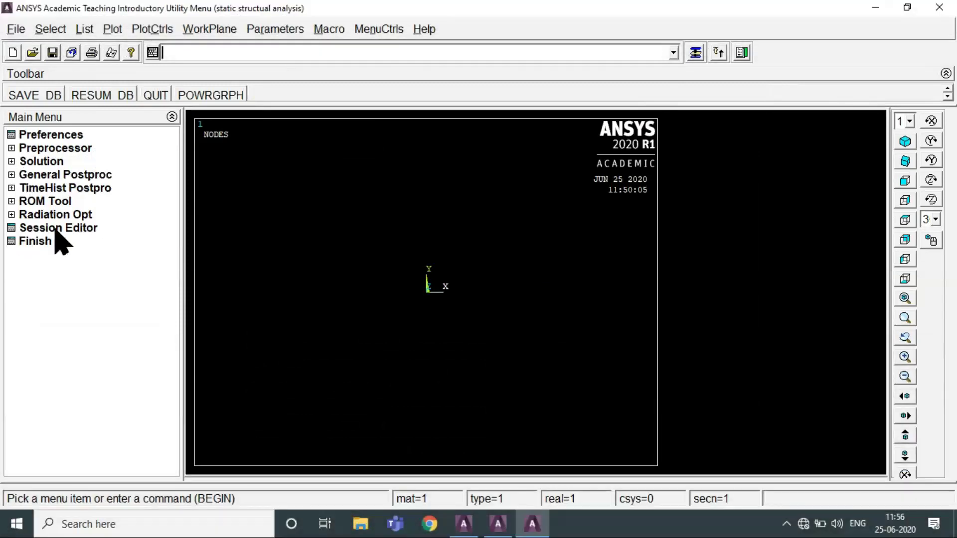
pyautogui.click(17, 524)
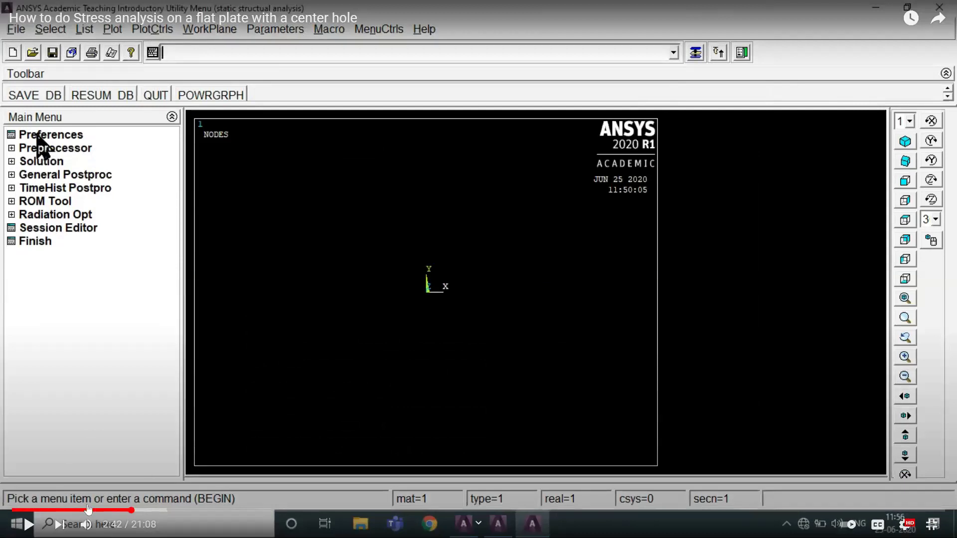
pyautogui.click(29, 527)
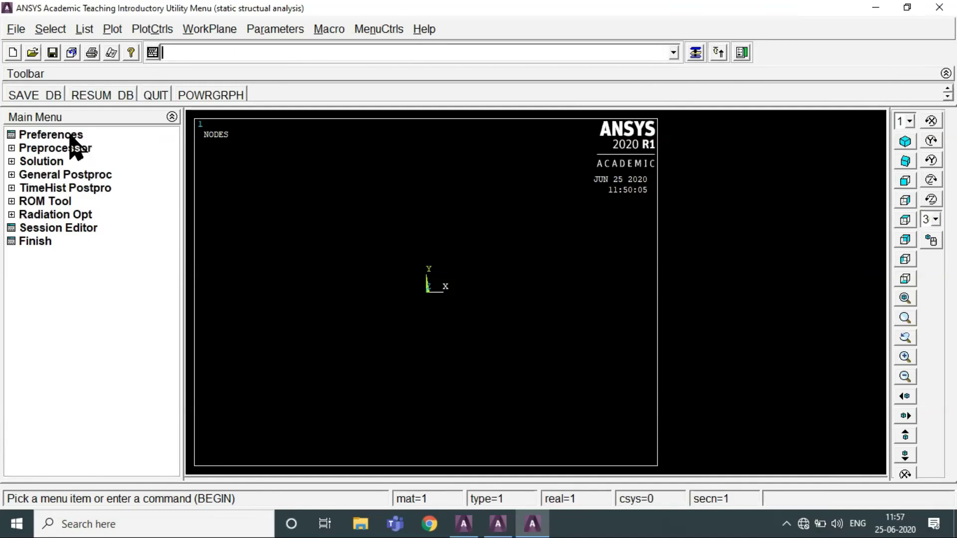
pyautogui.click(70, 135)
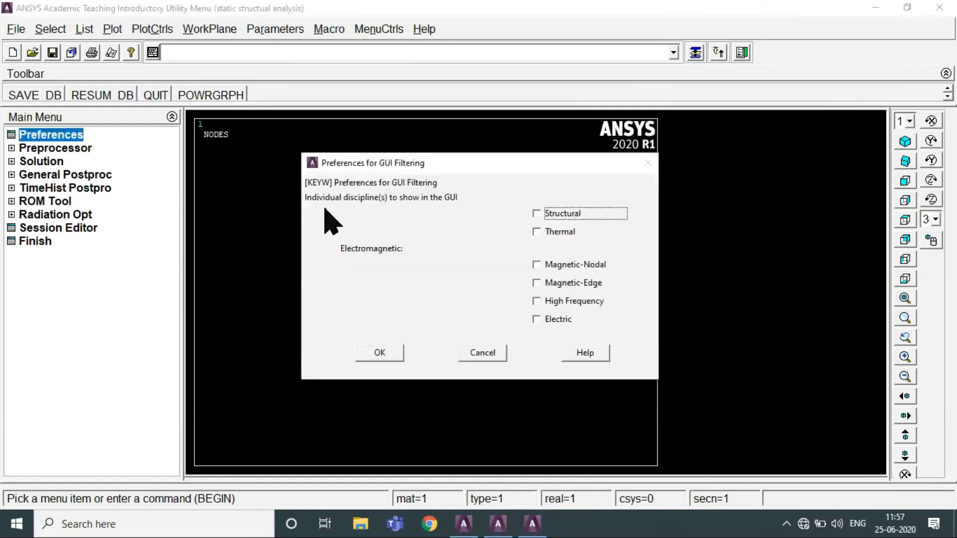
pyautogui.click(538, 213)
pyautogui.click(371, 353)
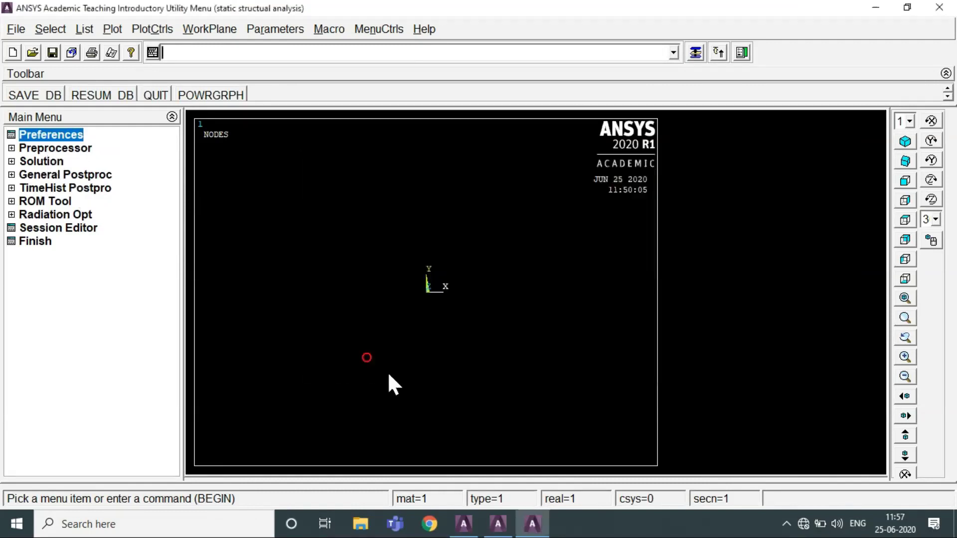
pyautogui.click(785, 523)
pyautogui.click(787, 497)
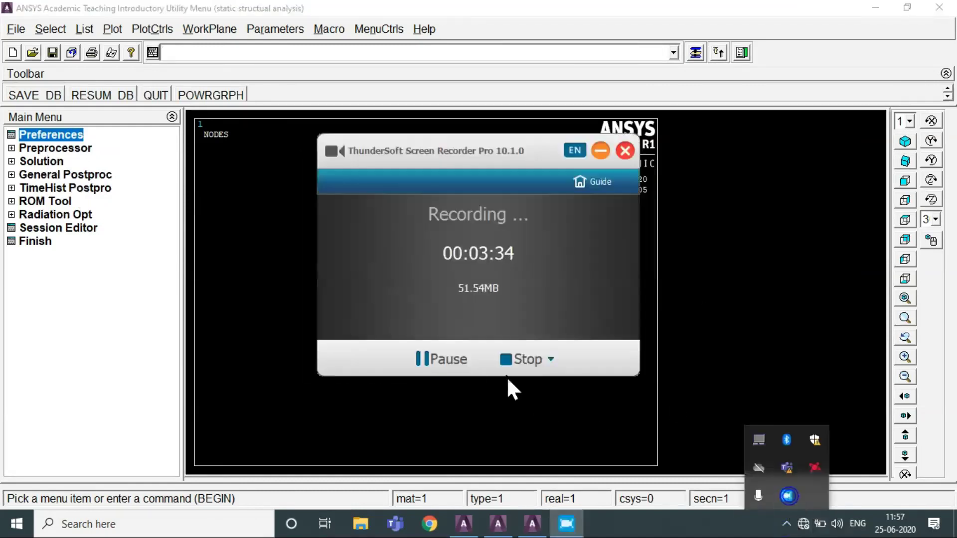
pyautogui.click(449, 360)
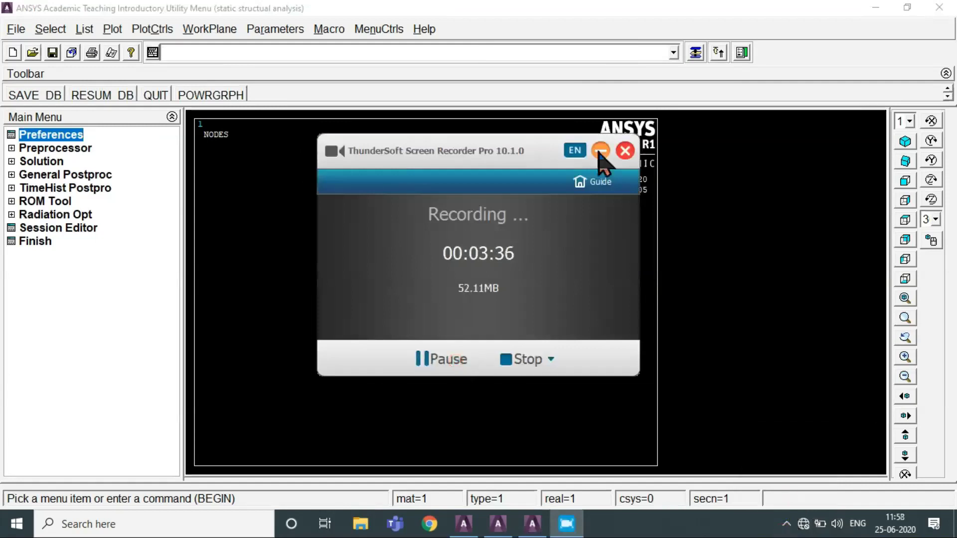
# - Add element type 1 as the Solid 8-node PLANE183 element
pyautogui.click(601, 150)
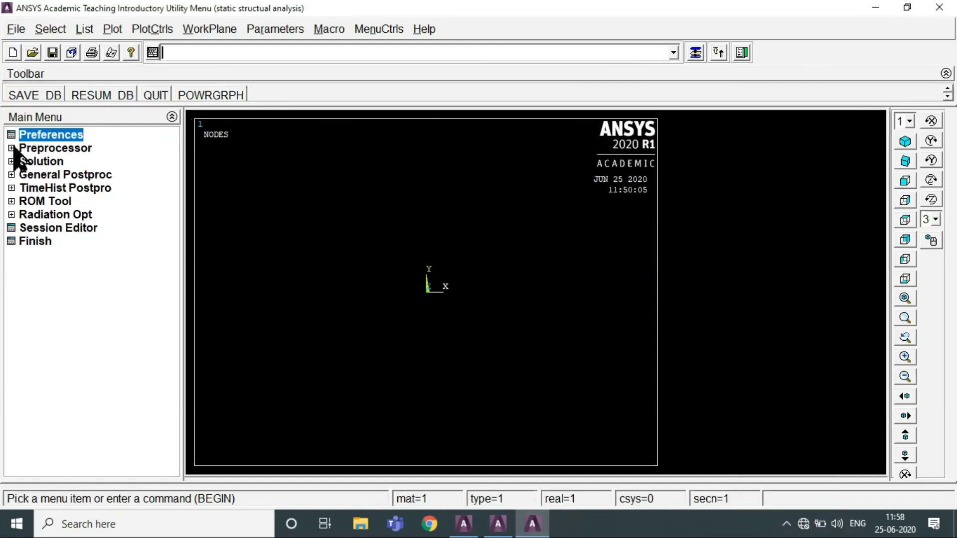
pyautogui.click(64, 148)
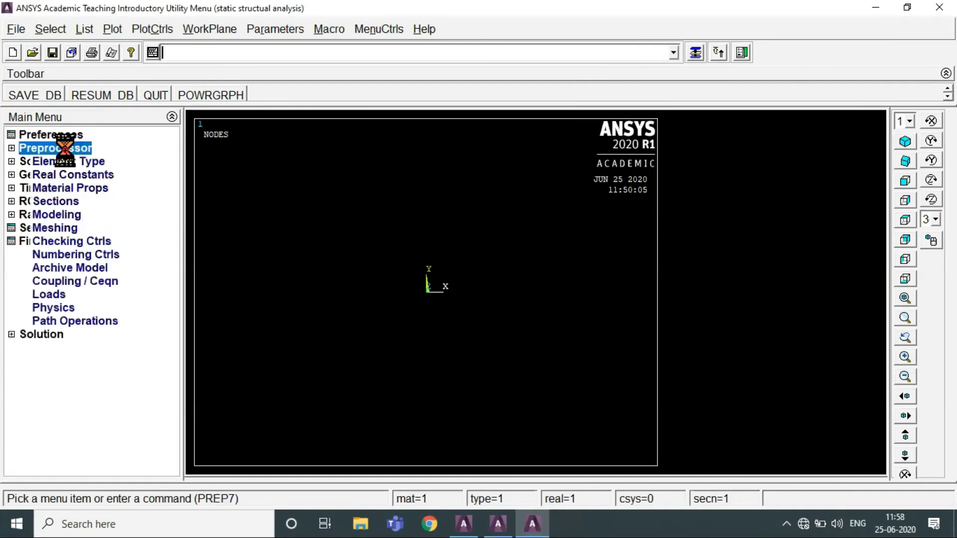
pyautogui.click(67, 161)
pyautogui.click(73, 174)
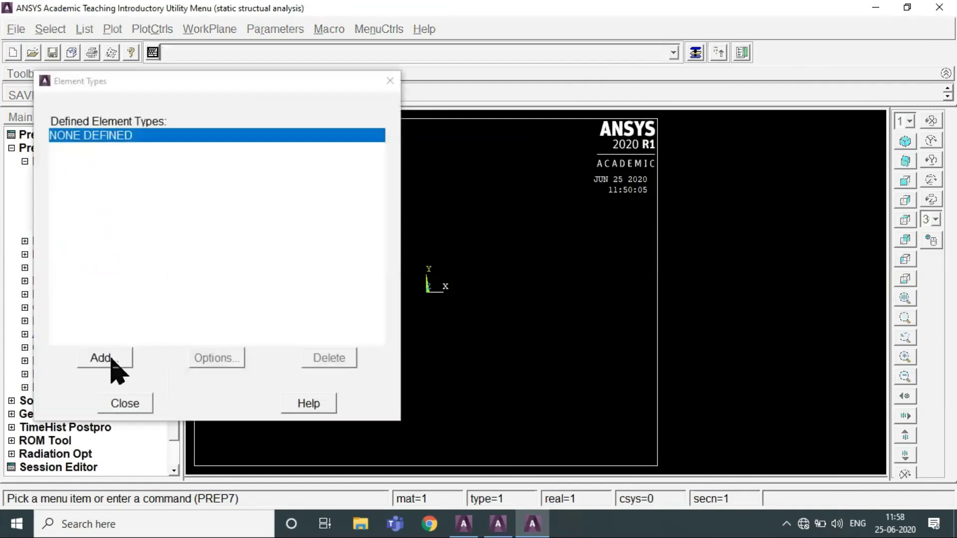
pyautogui.click(102, 358)
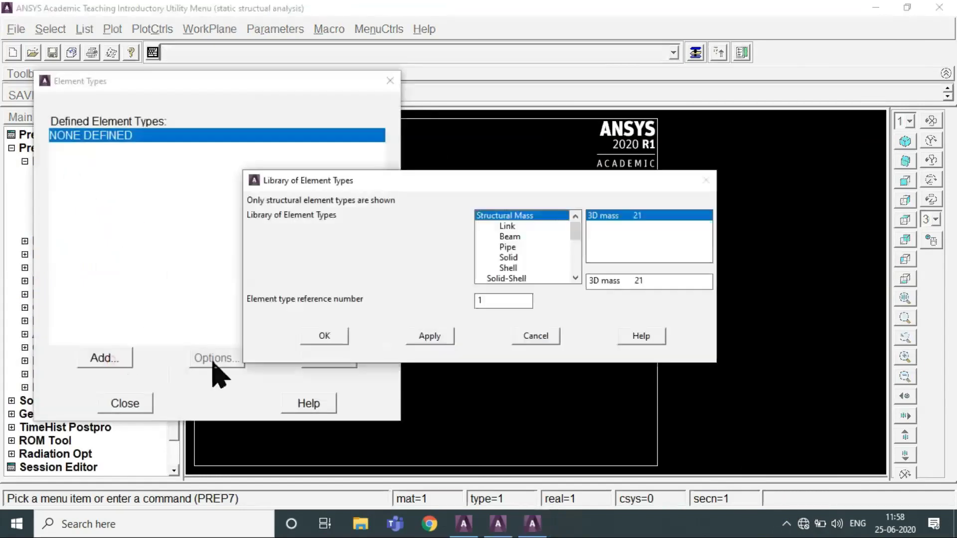
pyautogui.click(508, 257)
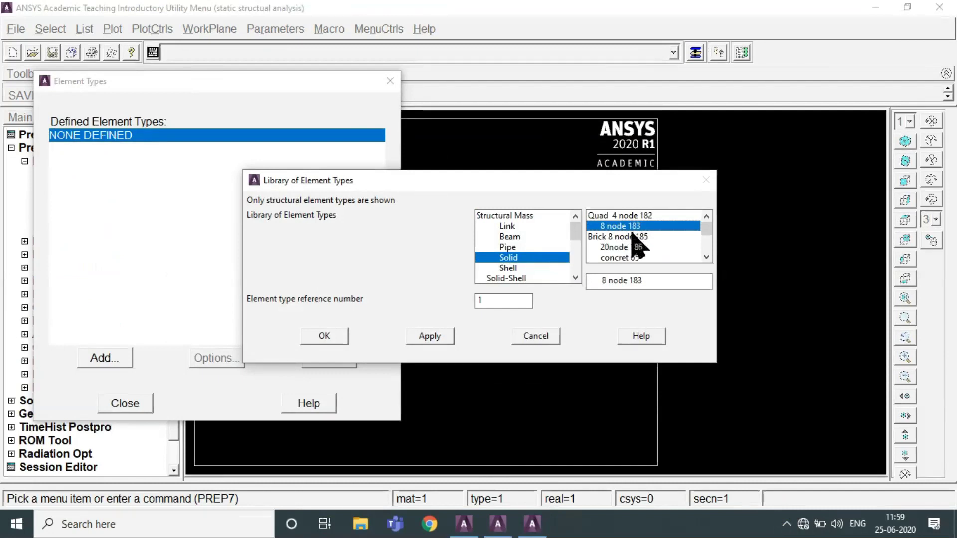
pyautogui.click(324, 336)
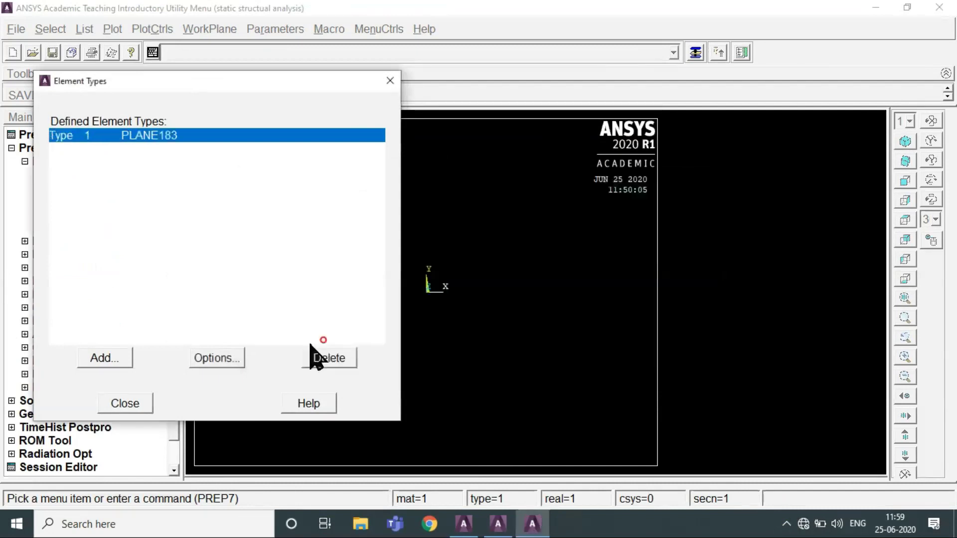
# - Set PLANE183 option K3 to plane stress with thickness
pyautogui.click(209, 359)
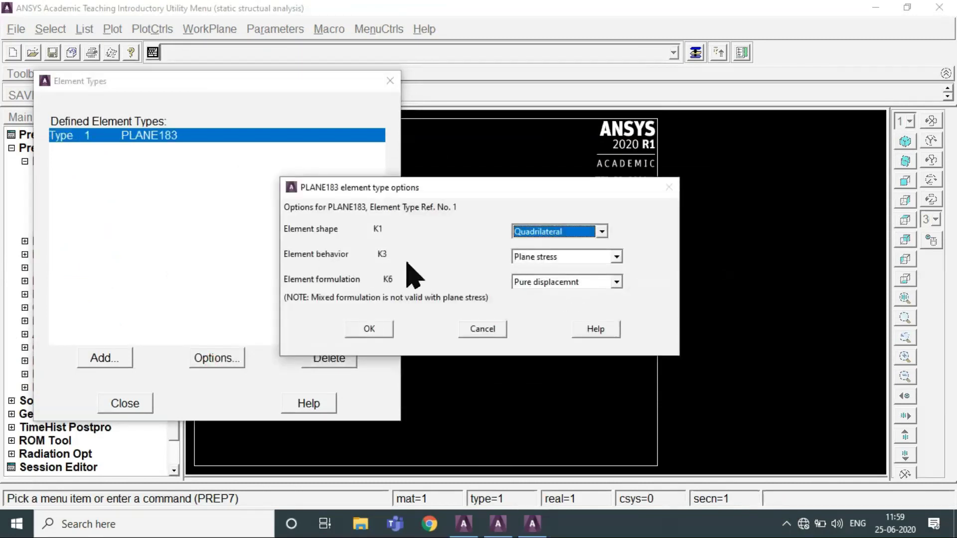
pyautogui.click(556, 257)
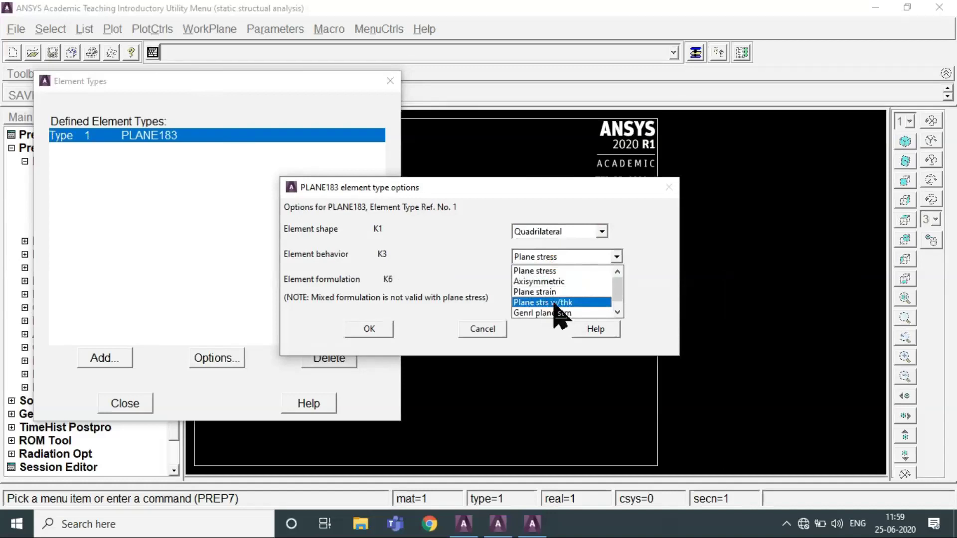
pyautogui.click(558, 304)
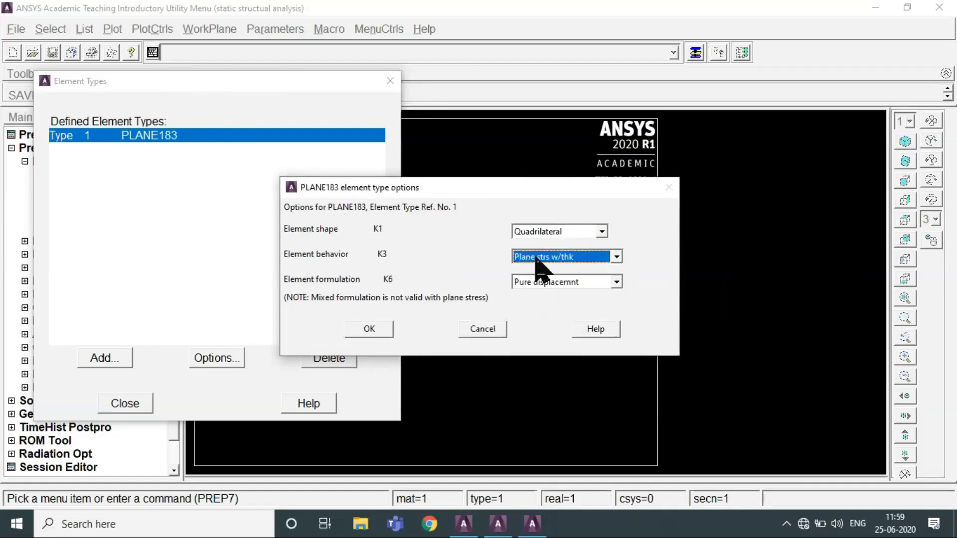
pyautogui.click(370, 331)
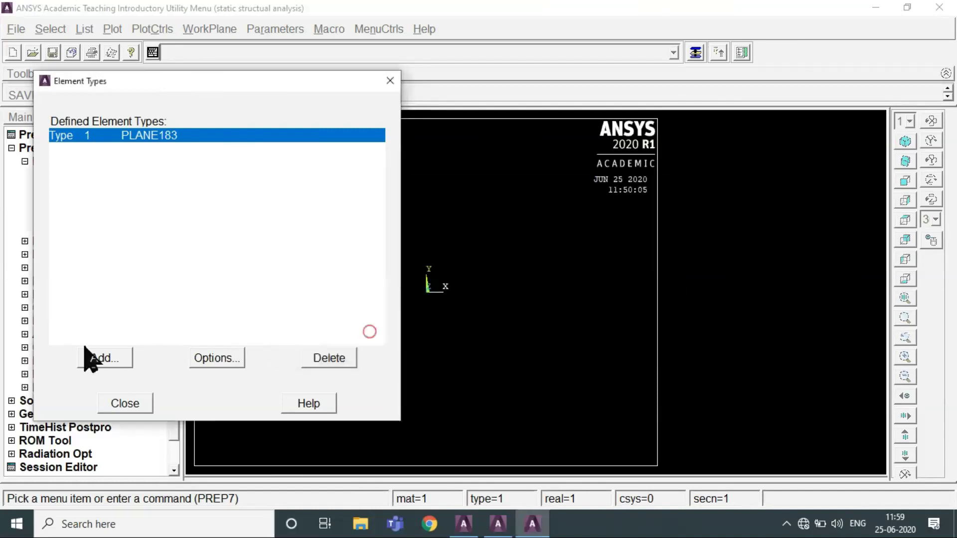
pyautogui.click(134, 405)
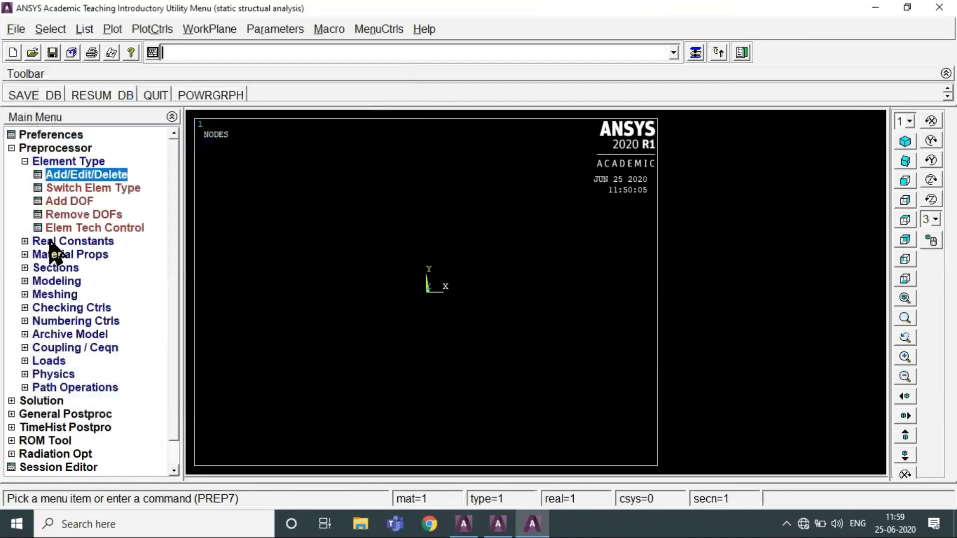
# - Add real constant set 1 for Type 1 PLANE183 with THK 0.5
pyautogui.click(50, 240)
pyautogui.click(80, 189)
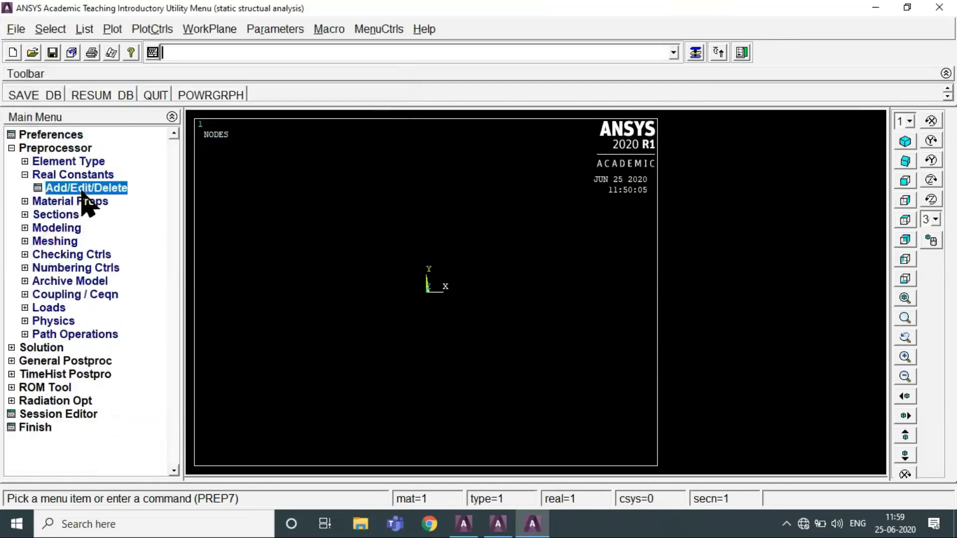
pyautogui.click(85, 306)
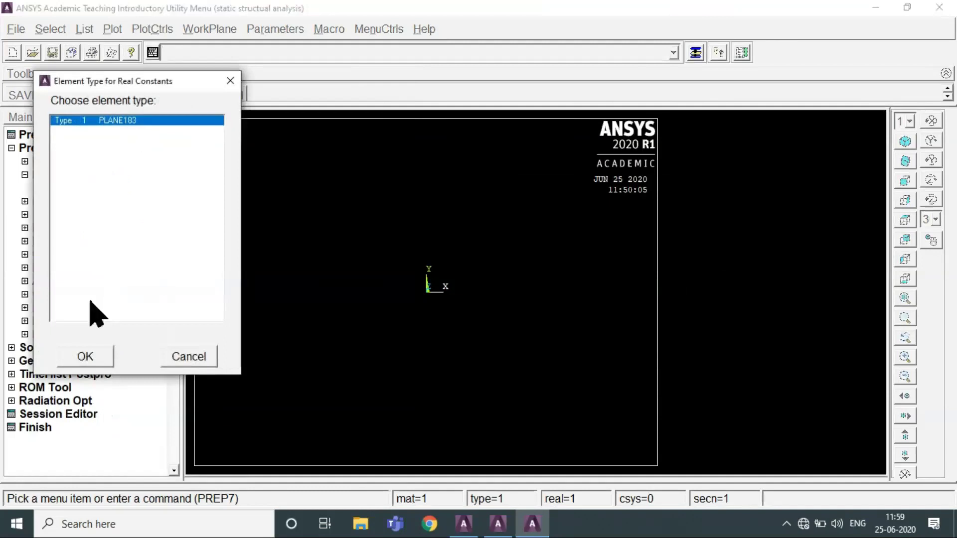
pyautogui.click(96, 363)
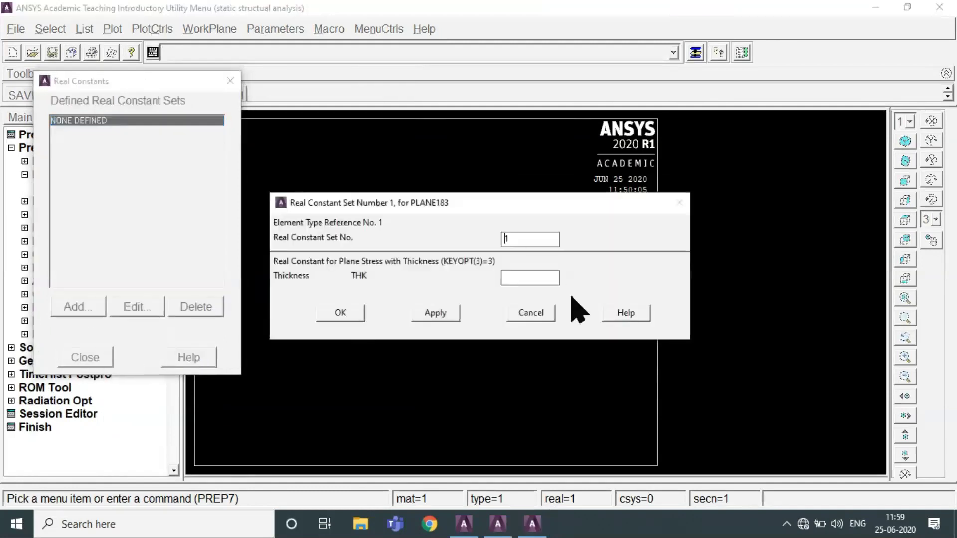
pyautogui.click(555, 273)
pyautogui.write('0.')
pyautogui.write('5')
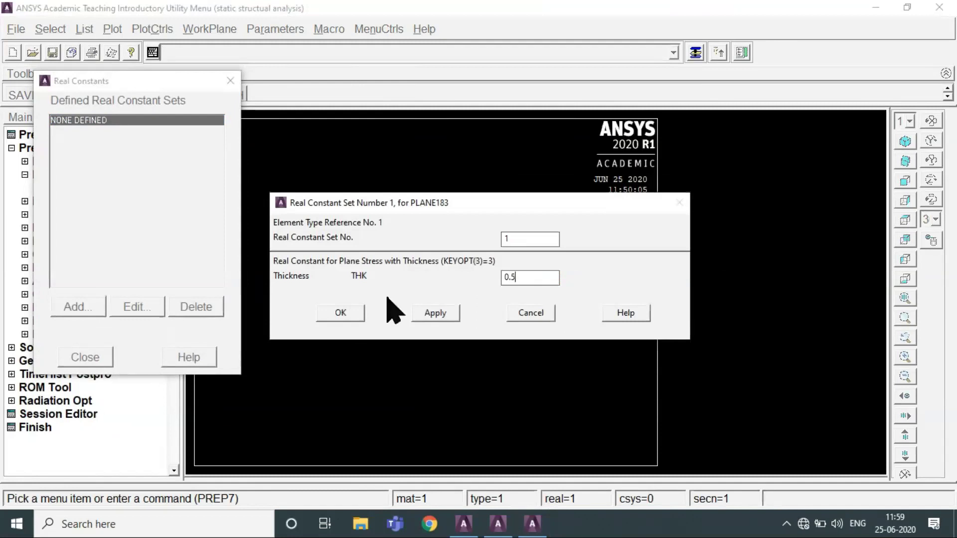
pyautogui.click(340, 312)
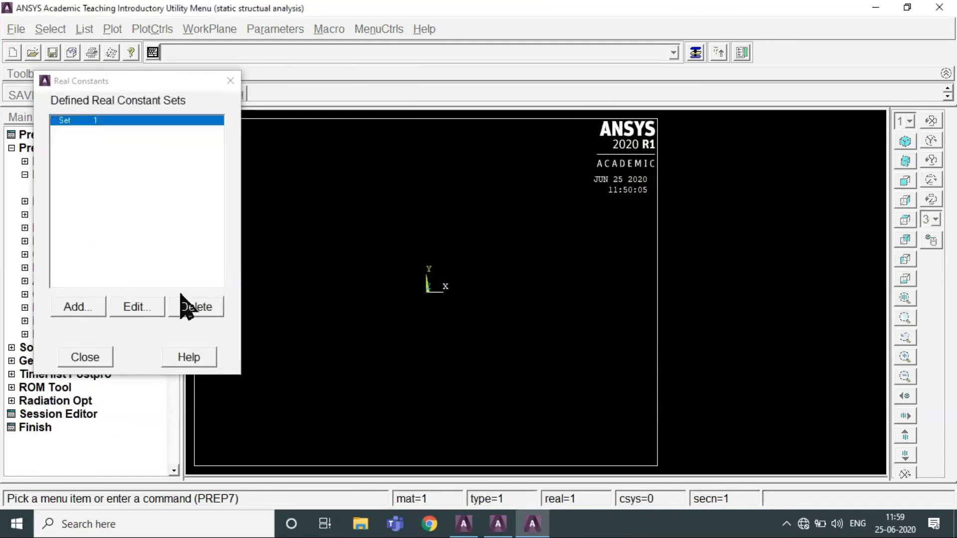
pyautogui.click(75, 362)
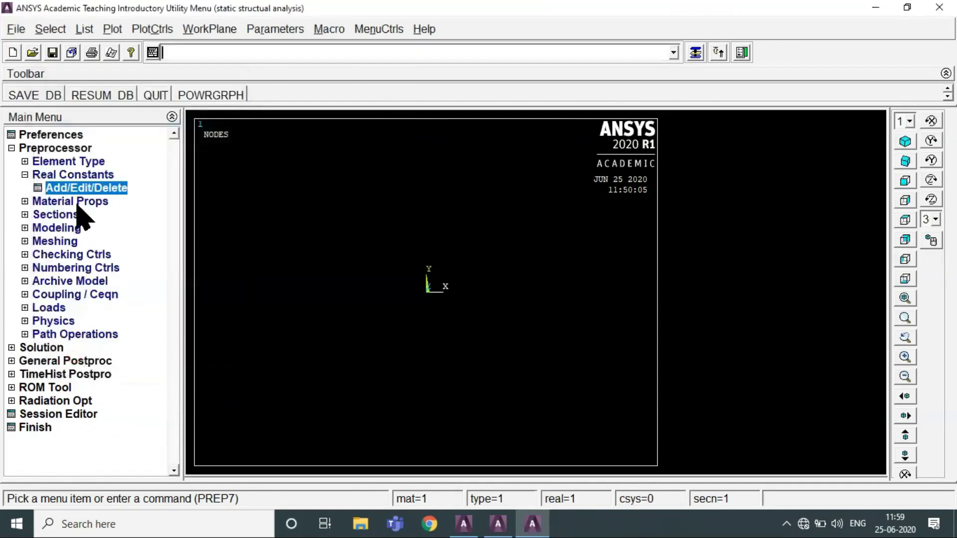
# - Define Structural > Linear > Elastic > Isotropic material with EX 70e09, PRXY 0.33
pyautogui.click(73, 201)
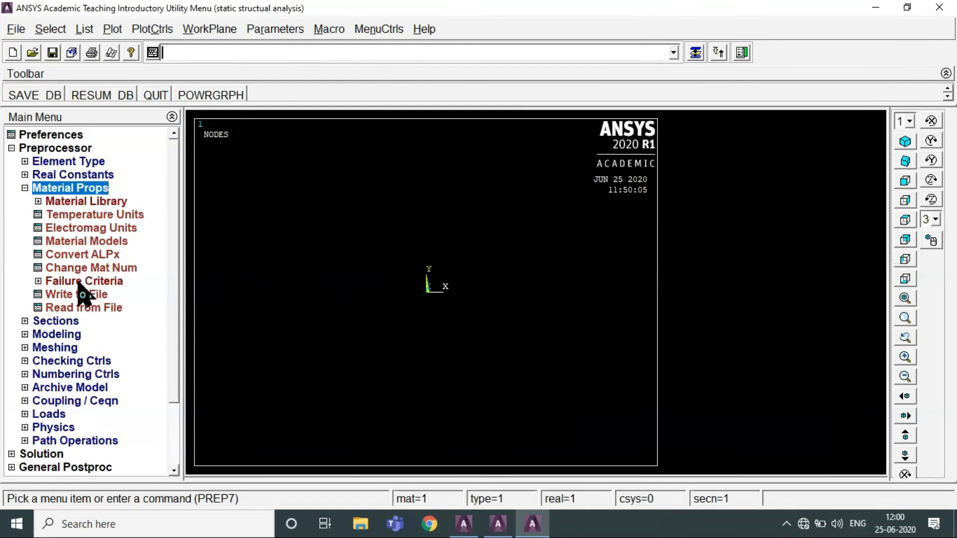
pyautogui.doubleClick(85, 241)
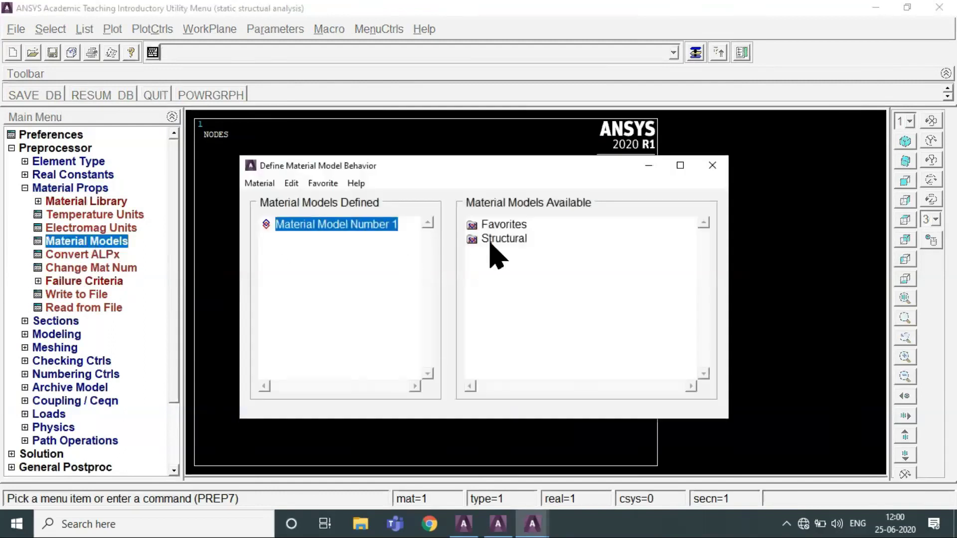
pyautogui.doubleClick(498, 240)
pyautogui.doubleClick(511, 254)
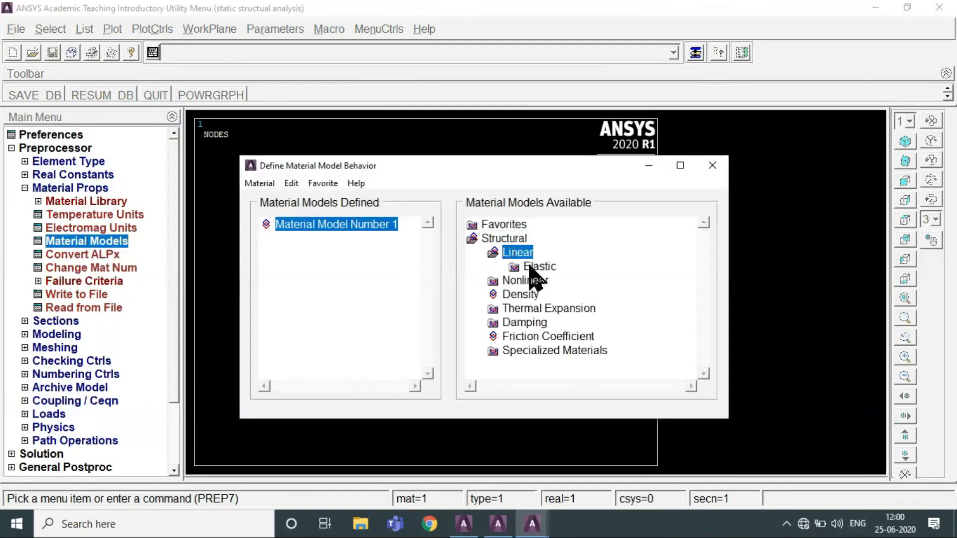
pyautogui.doubleClick(531, 266)
pyautogui.doubleClick(574, 280)
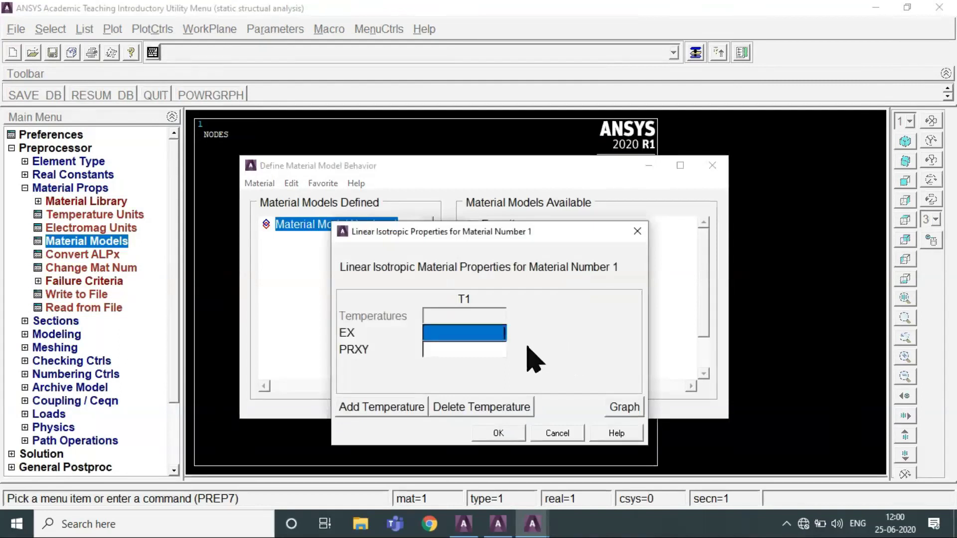
pyautogui.click(487, 333)
pyautogui.write('70e09')
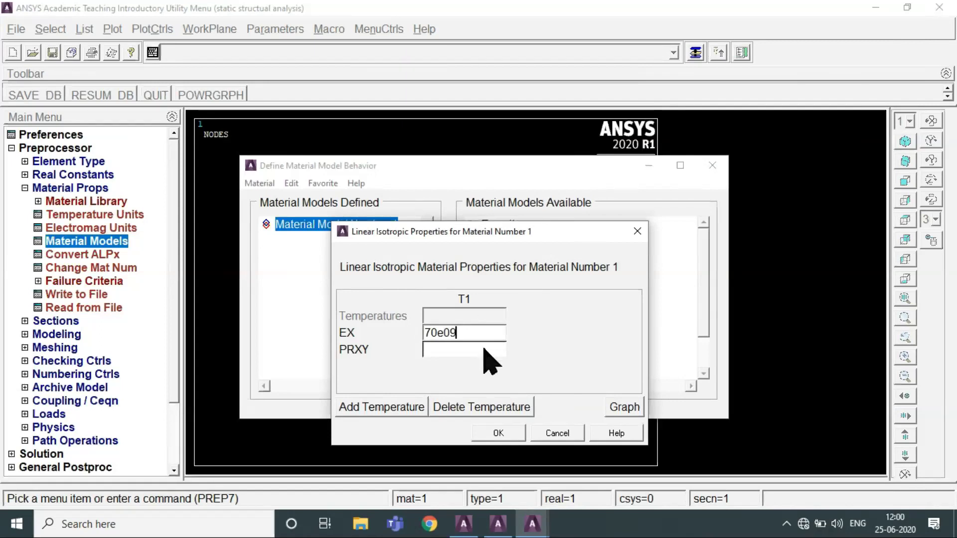
pyautogui.click(483, 349)
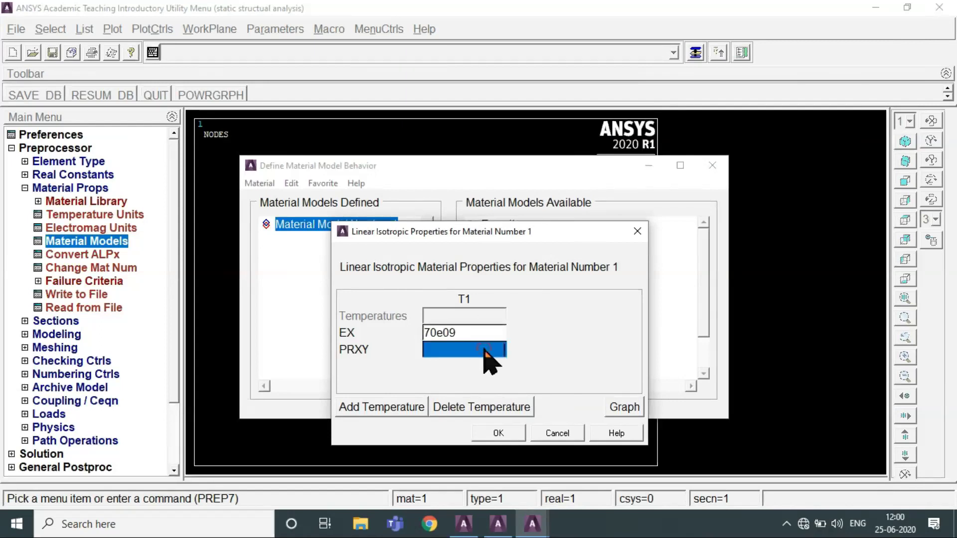
pyautogui.write('0.33')
pyautogui.click(489, 431)
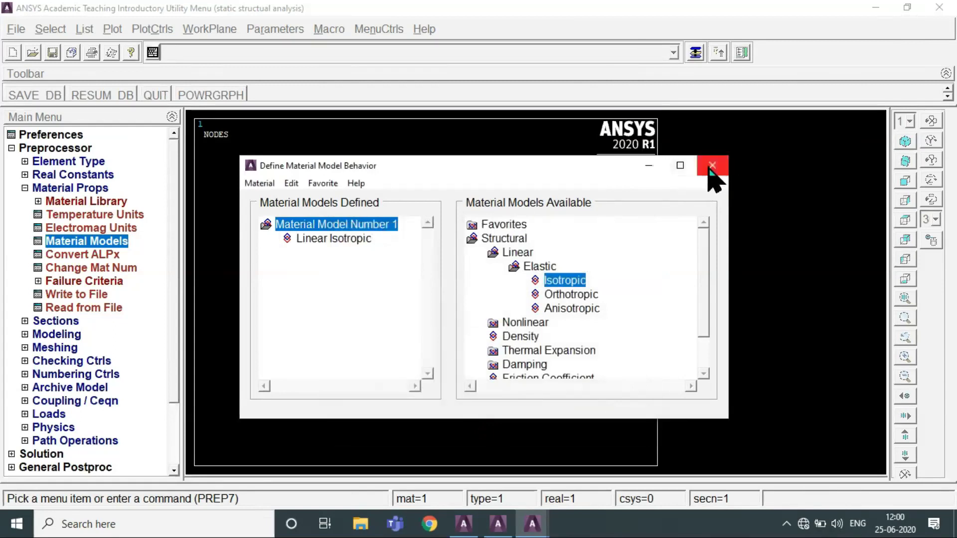
pyautogui.click(712, 165)
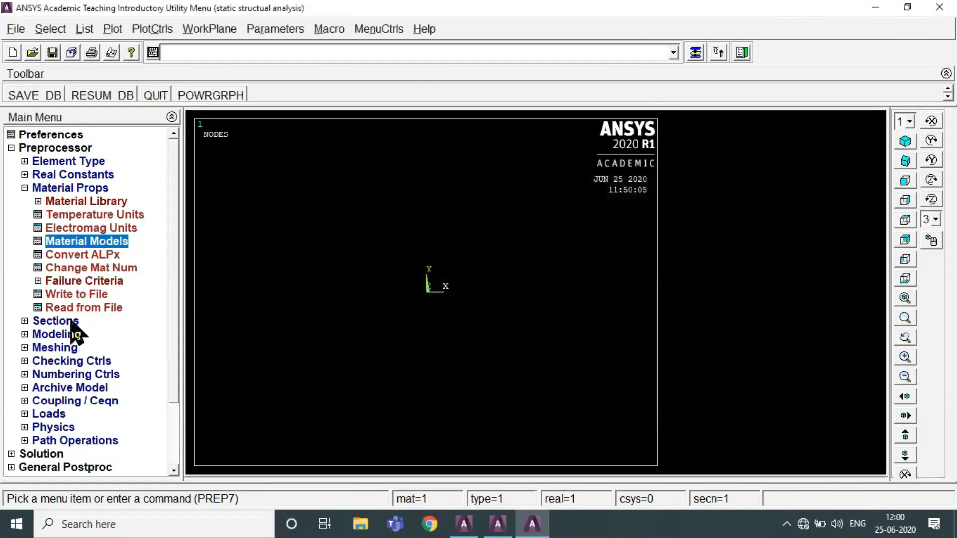
# - Create a rectangle by 2 corners at WP (0, 0), width 100, height 50
pyautogui.click(70, 335)
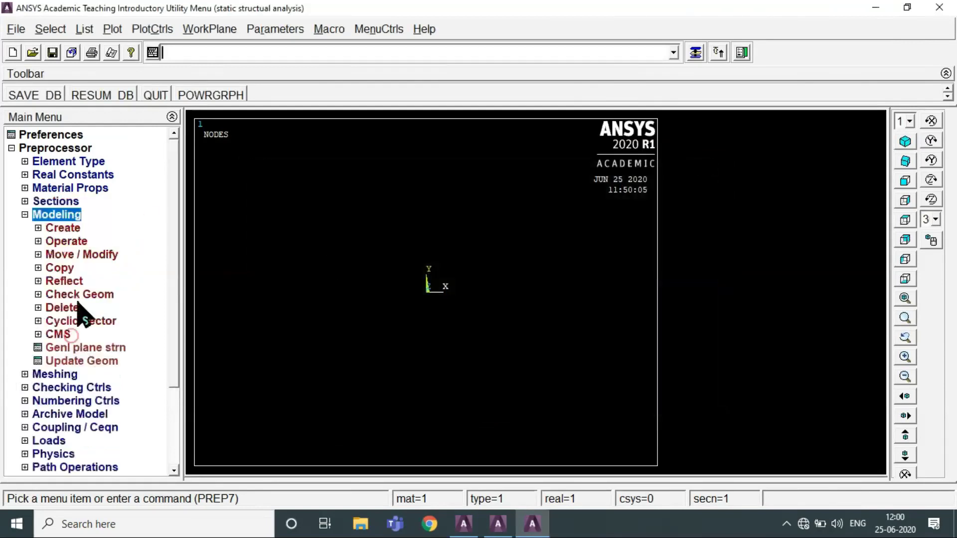
pyautogui.click(63, 230)
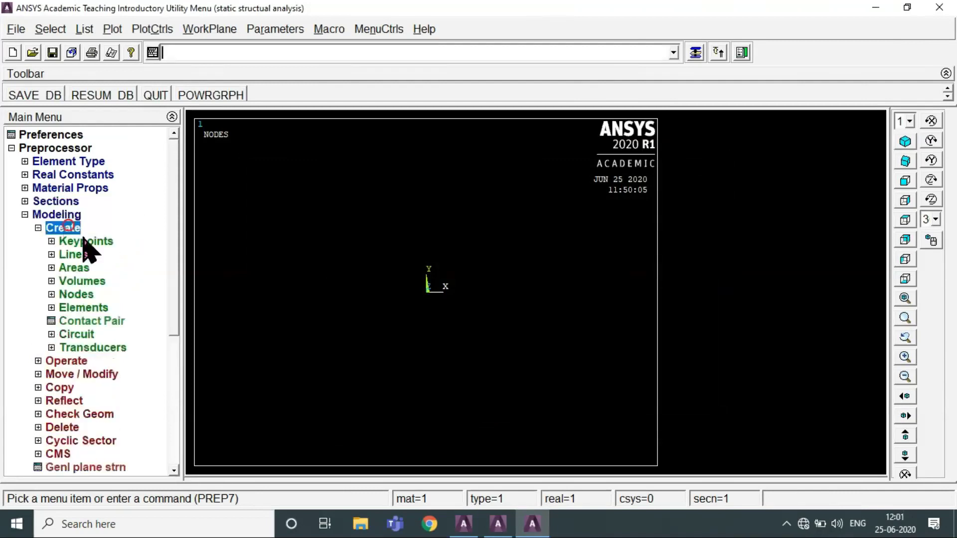
pyautogui.click(82, 268)
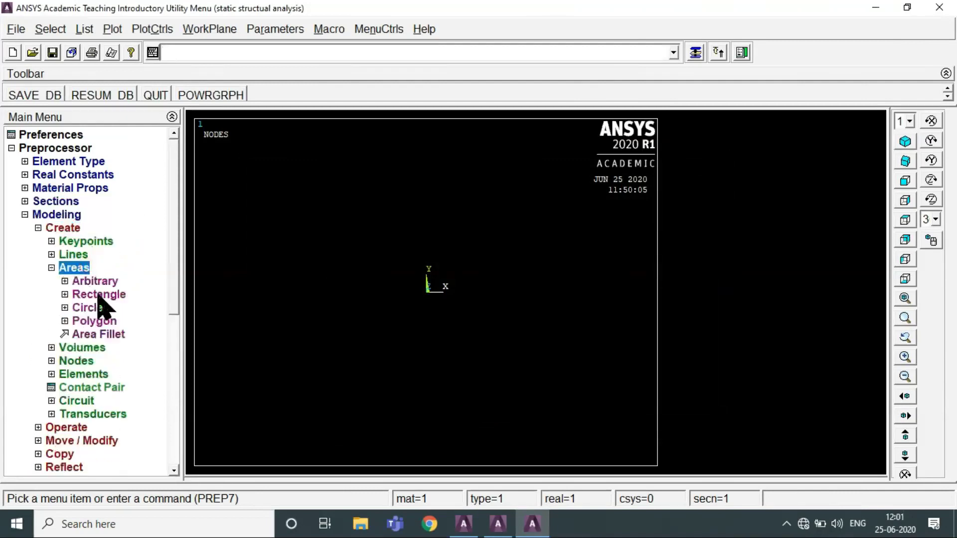
pyautogui.click(98, 295)
pyautogui.click(115, 309)
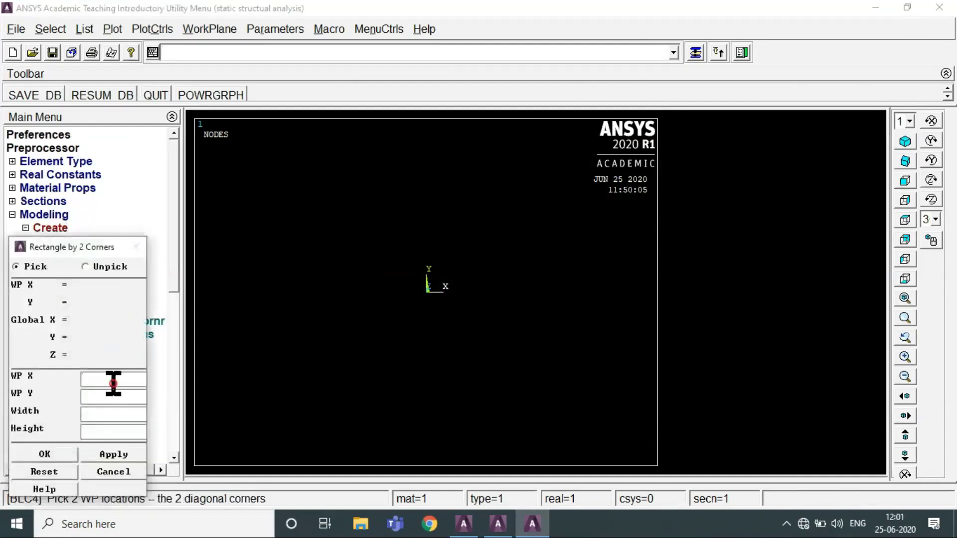
pyautogui.write('0')
pyautogui.click(96, 399)
pyautogui.click(97, 415)
pyautogui.write('100')
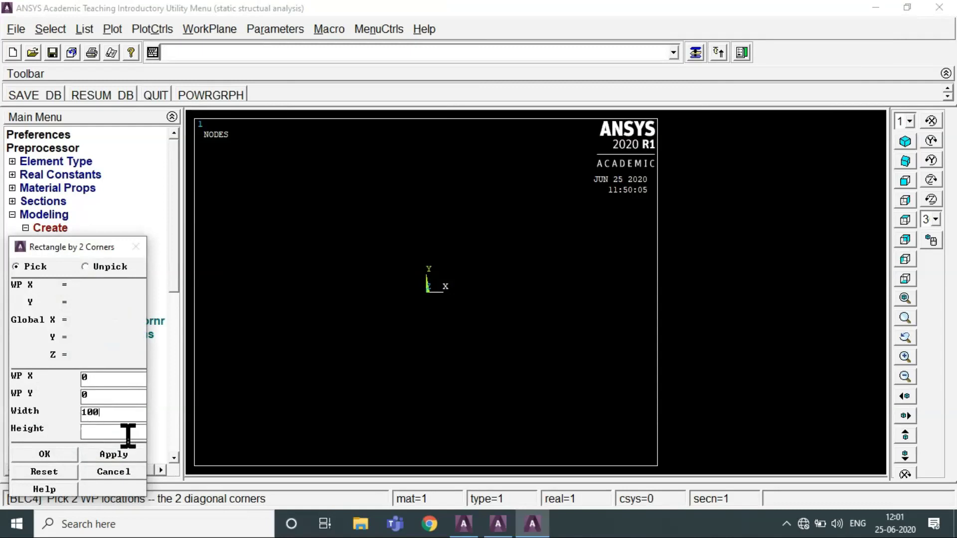
pyautogui.write('50')
pyautogui.click(52, 455)
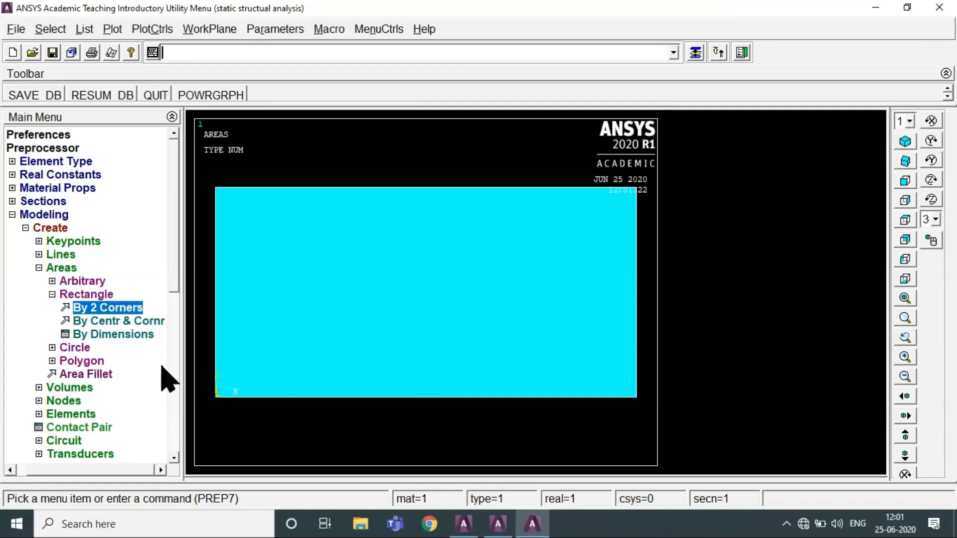
# - Create a solid circle at WP X 50, WP Y 25 with radius 10
pyautogui.click(69, 348)
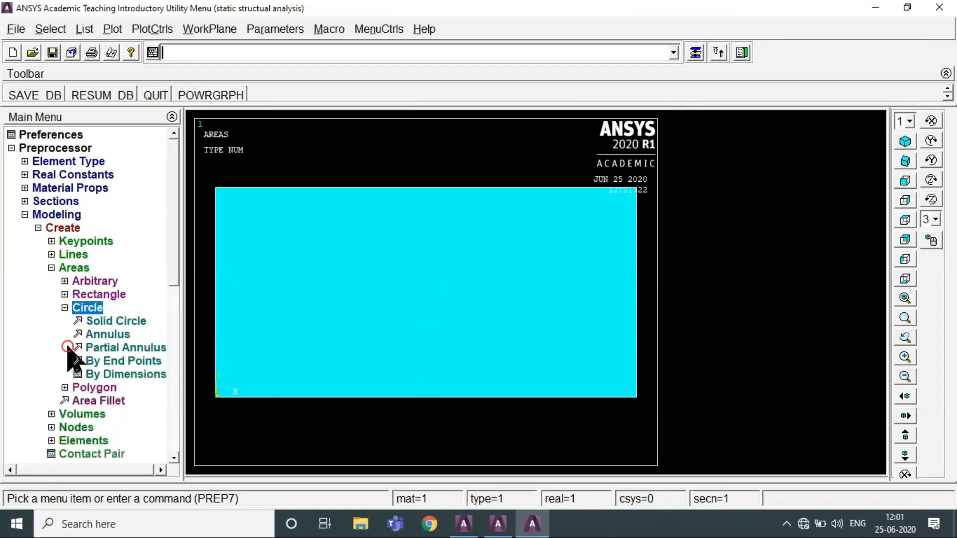
pyautogui.click(111, 322)
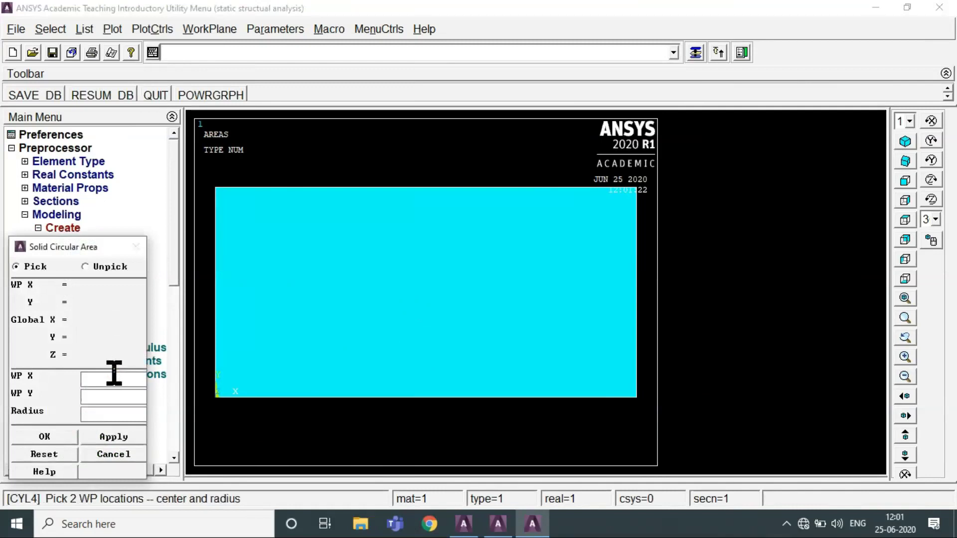
pyautogui.click(114, 378)
pyautogui.write('50')
pyautogui.click(107, 392)
pyautogui.write('25')
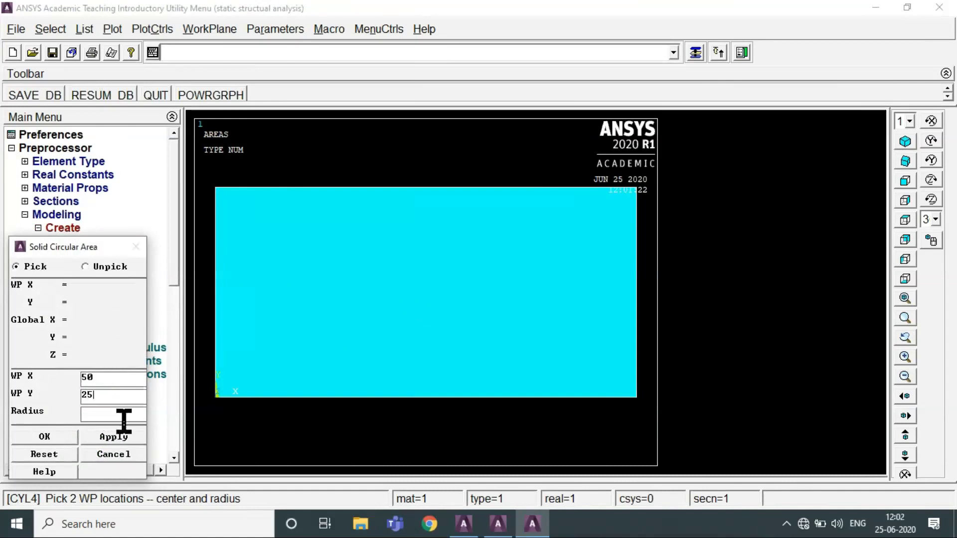
pyautogui.write('10')
pyautogui.click(62, 437)
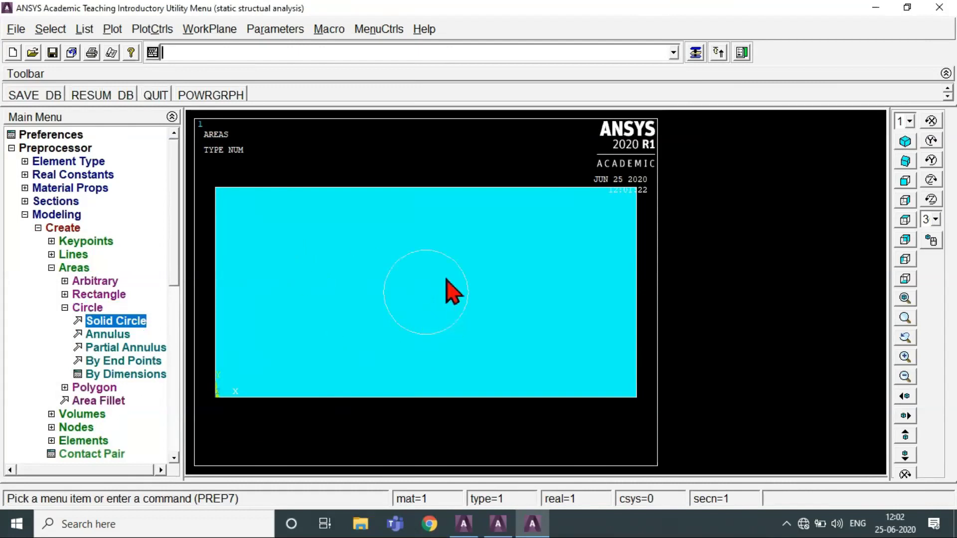
pyautogui.click(71, 308)
pyautogui.click(60, 229)
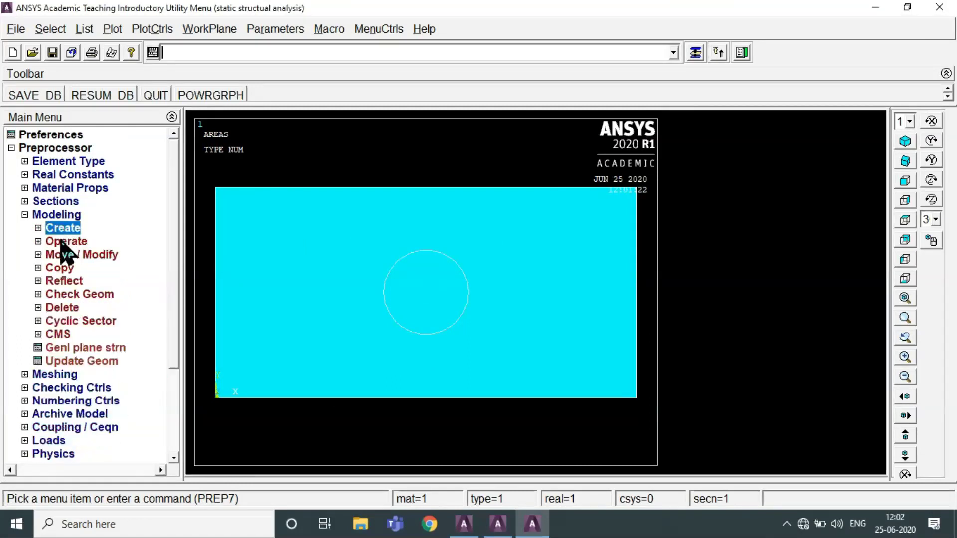
# - Start a Boolean area subtraction with the rectangular plate as base area
pyautogui.click(62, 242)
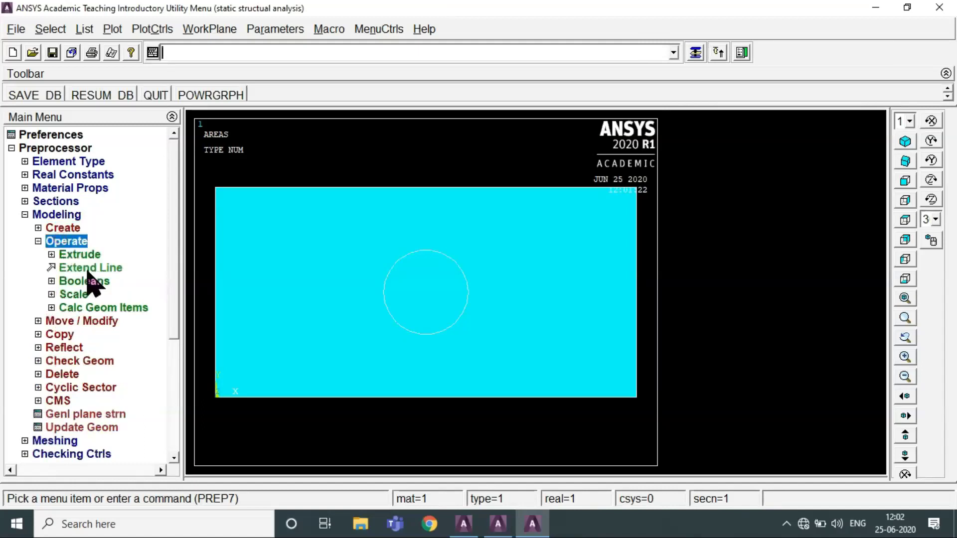
pyautogui.click(89, 282)
pyautogui.click(92, 322)
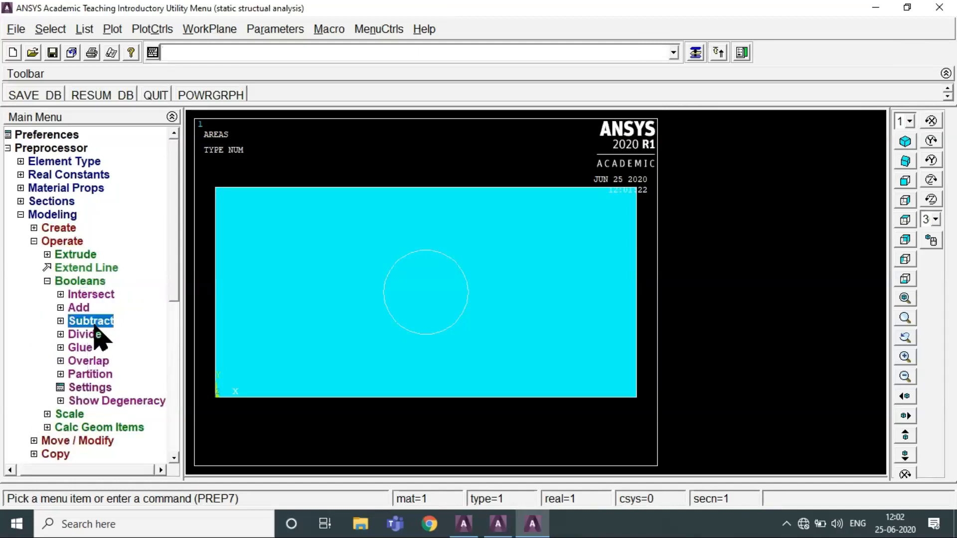
pyautogui.click(96, 348)
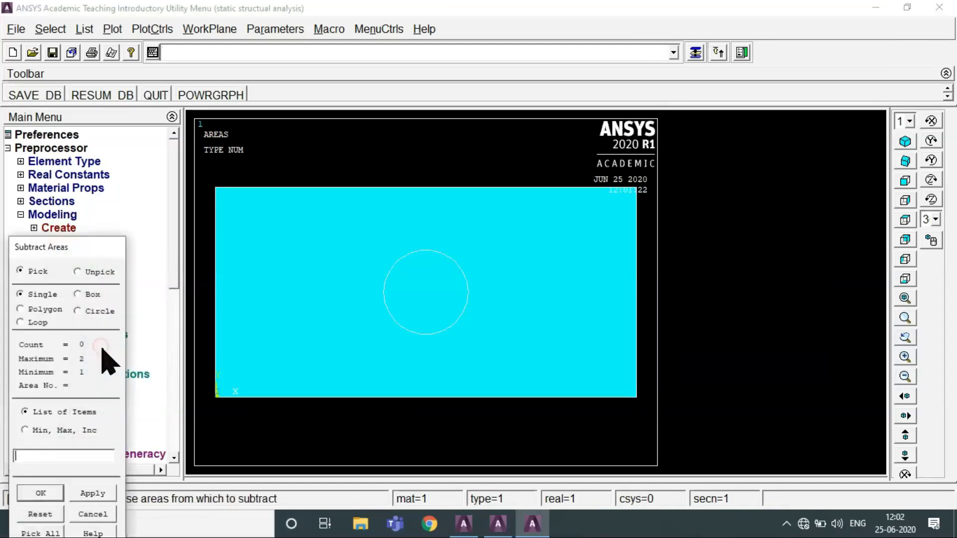
pyautogui.click(313, 283)
pyautogui.click(155, 194)
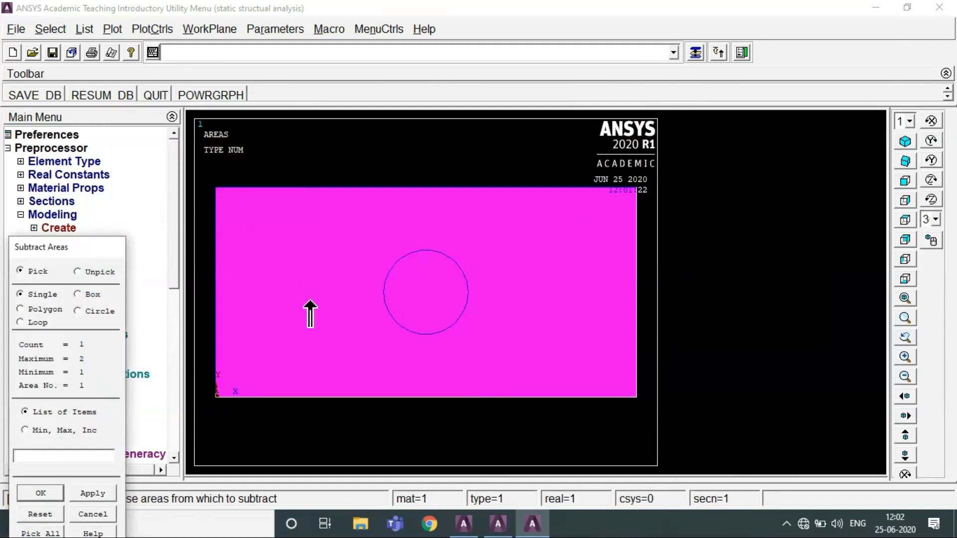
pyautogui.click(96, 494)
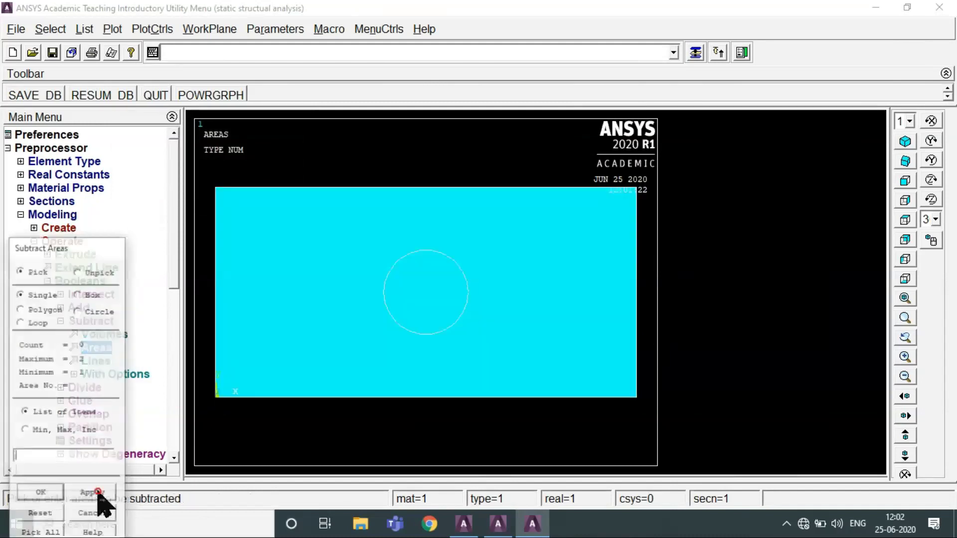
# - Subtract the circle from the plate and dismiss the overlap warning
pyautogui.click(438, 298)
pyautogui.click(438, 298)
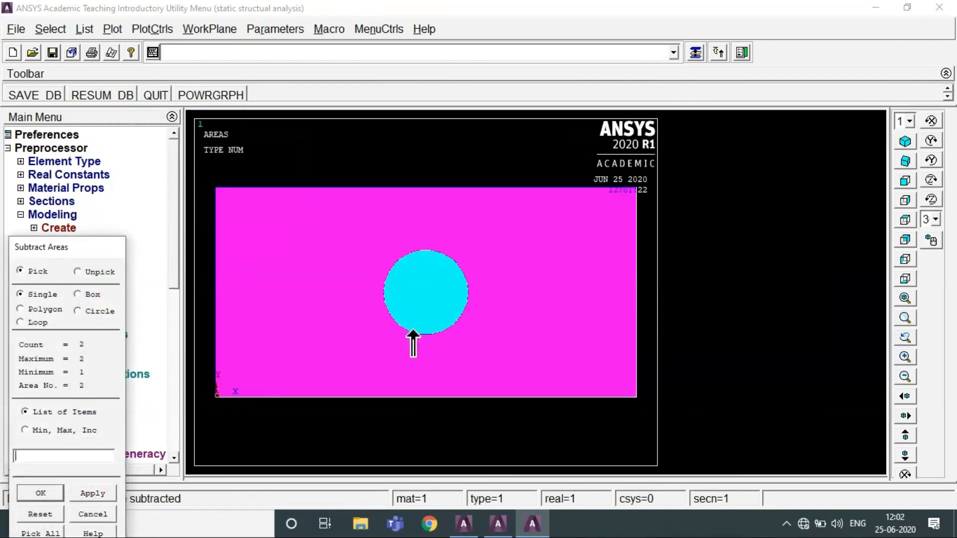
pyautogui.click(45, 494)
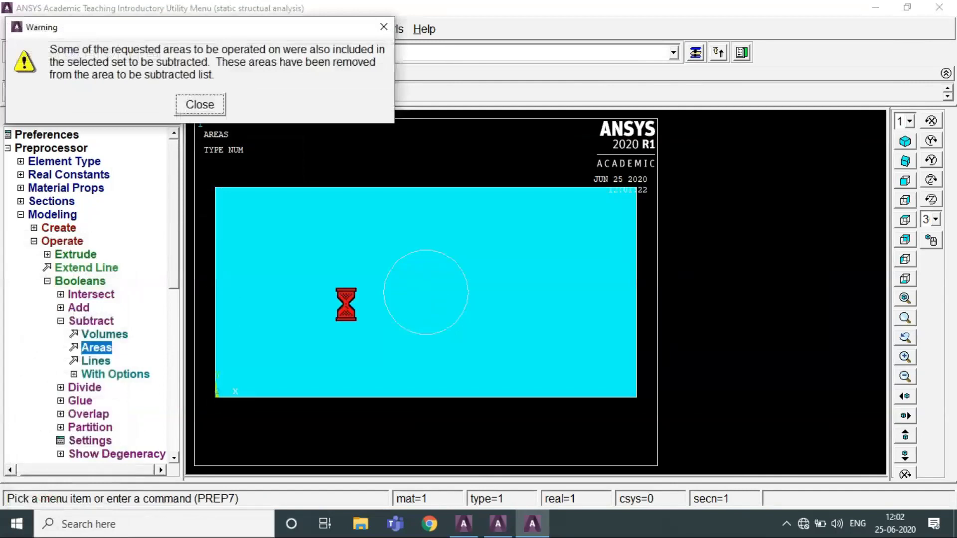
pyautogui.click(205, 106)
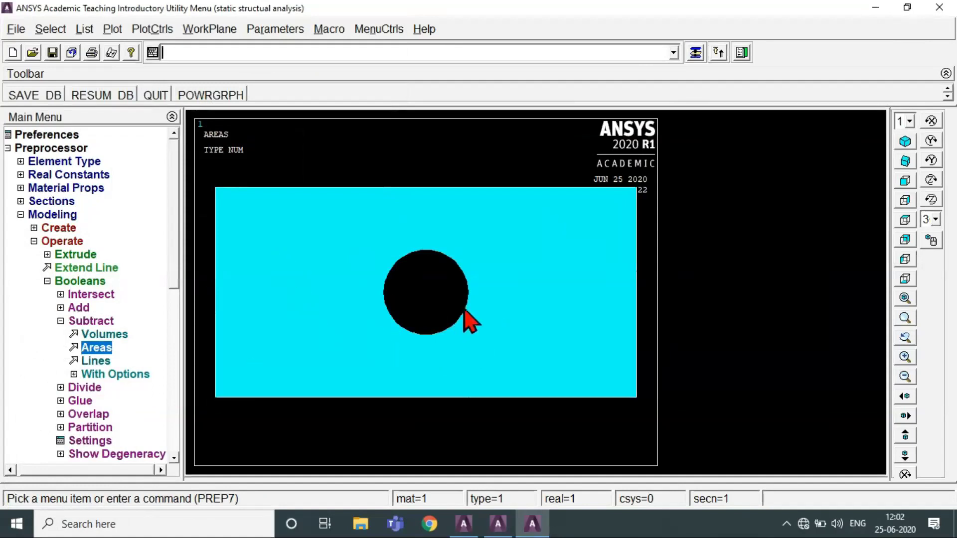
pyautogui.click(35, 242)
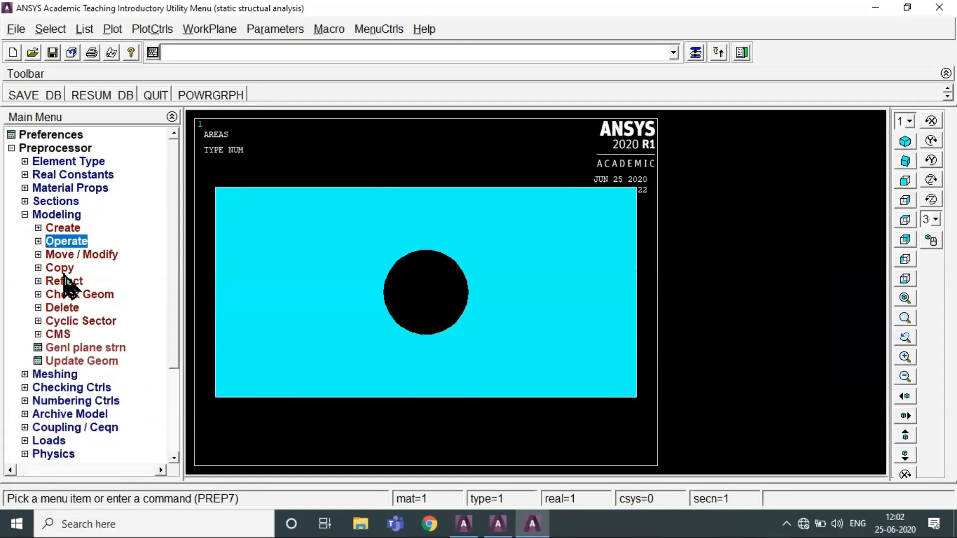
# - Expand Preprocessor > Meshing and open the MeshTool for the holed plate
pyautogui.click(54, 375)
pyautogui.click(88, 255)
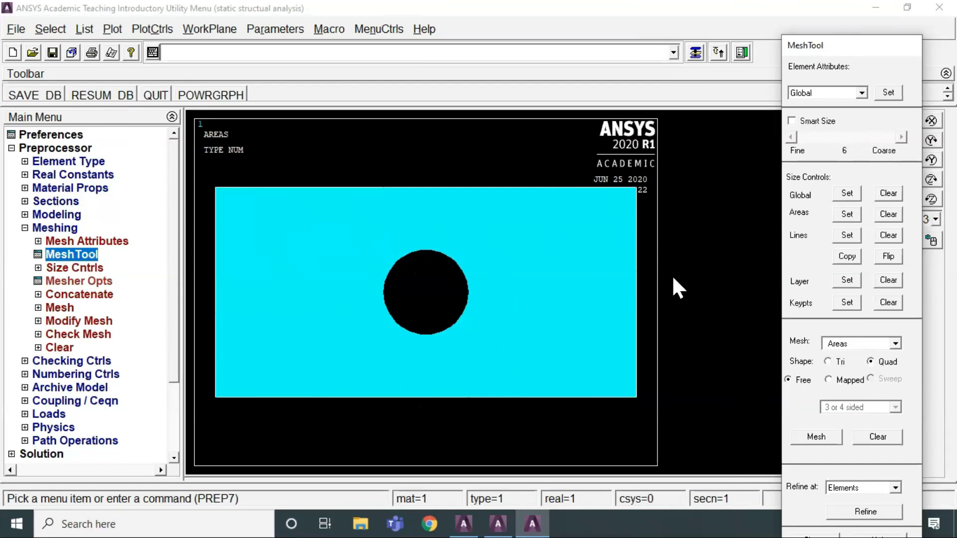
# - Set 50 element divisions on each of the plate's four outer edges
pyautogui.click(842, 235)
pyautogui.click(377, 199)
pyautogui.click(600, 235)
pyautogui.click(210, 319)
pyautogui.click(93, 499)
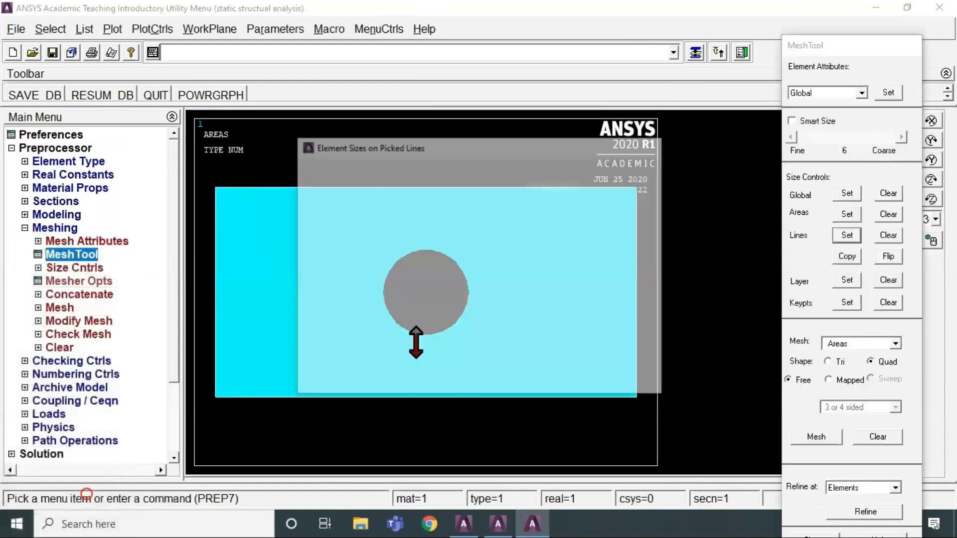
pyautogui.click(562, 205)
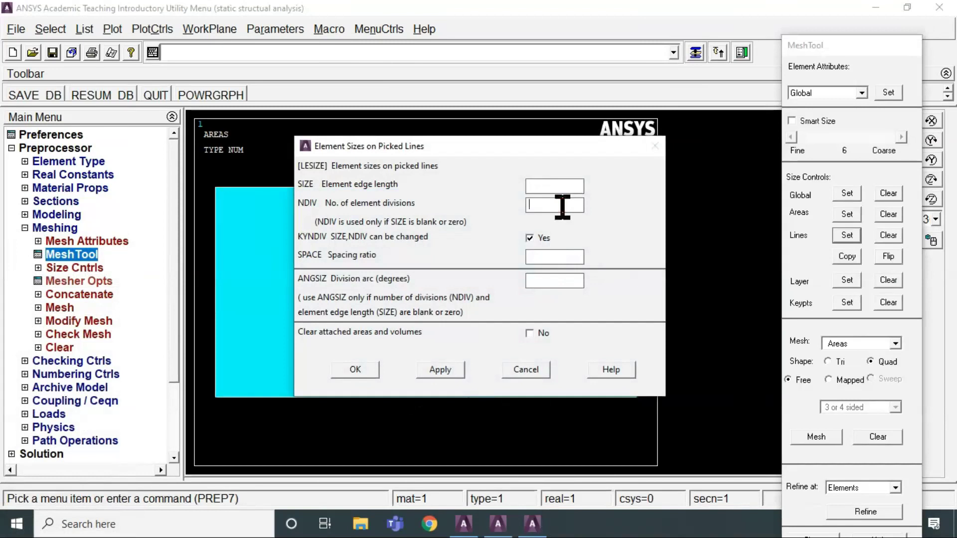
pyautogui.write('50')
pyautogui.click(355, 370)
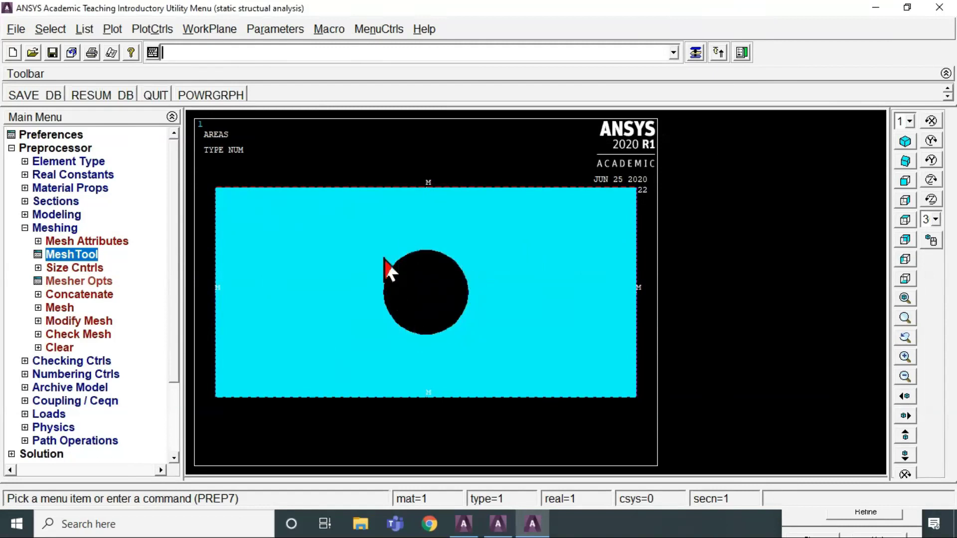
# - Set 7 element divisions on each of the four arcs around the hole
pyautogui.click(75, 255)
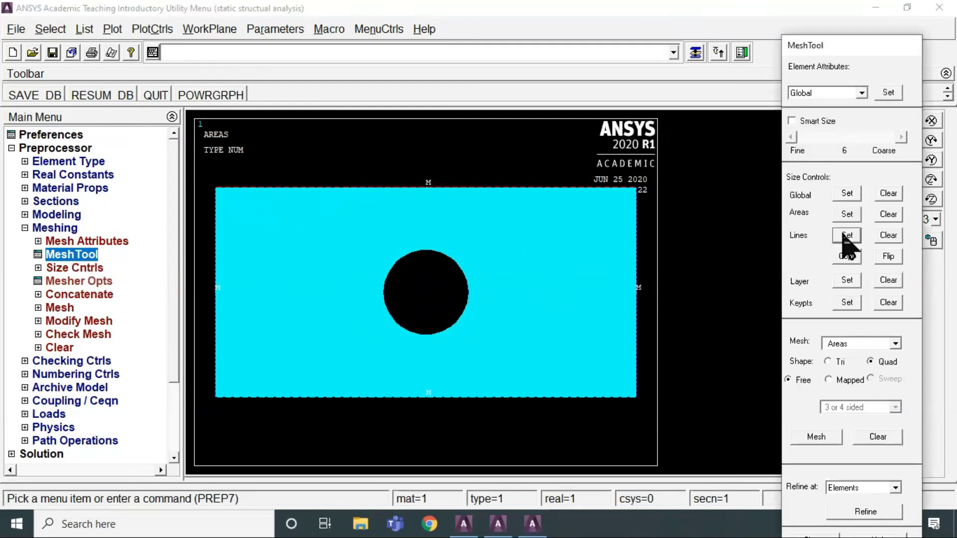
pyautogui.click(846, 234)
pyautogui.click(410, 255)
pyautogui.click(451, 263)
pyautogui.click(459, 315)
pyautogui.click(402, 325)
pyautogui.click(42, 492)
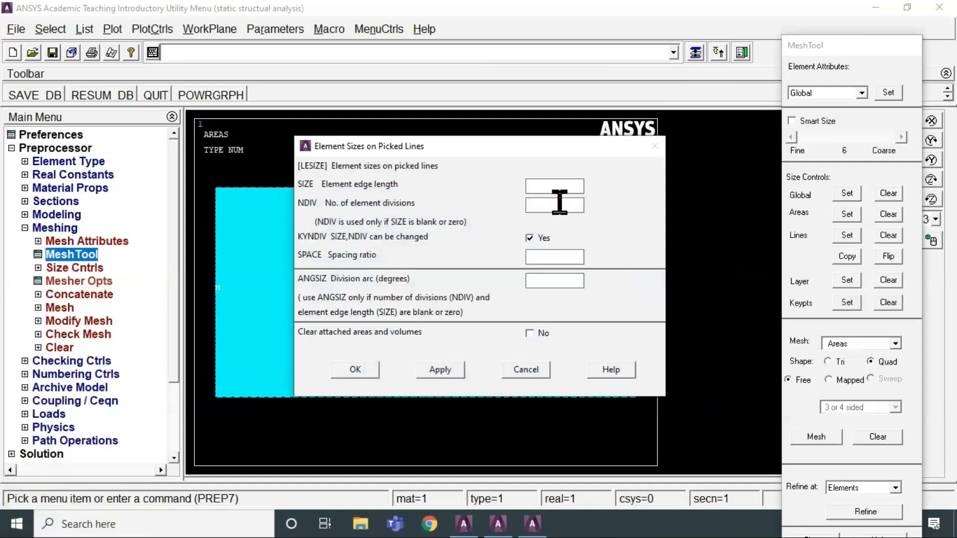
pyautogui.write('75')
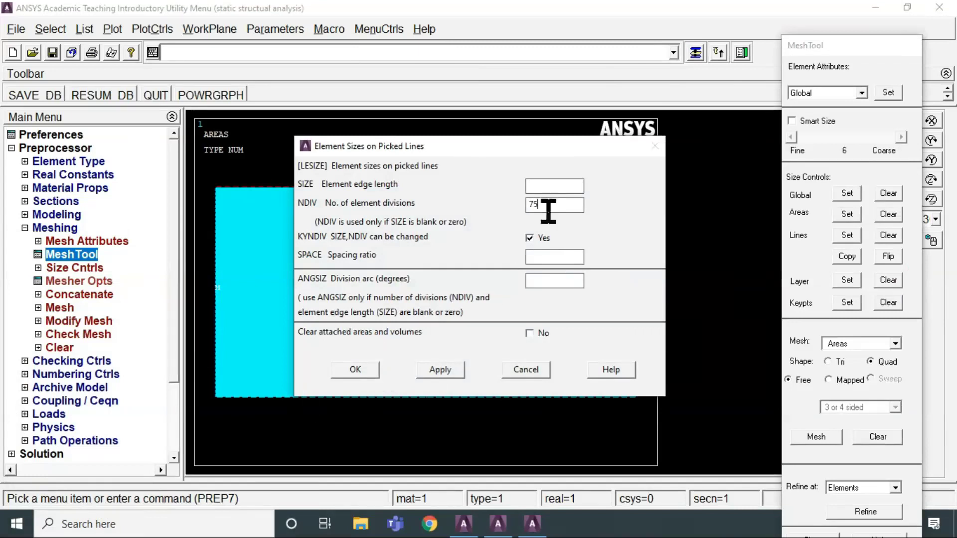
pyautogui.click(363, 370)
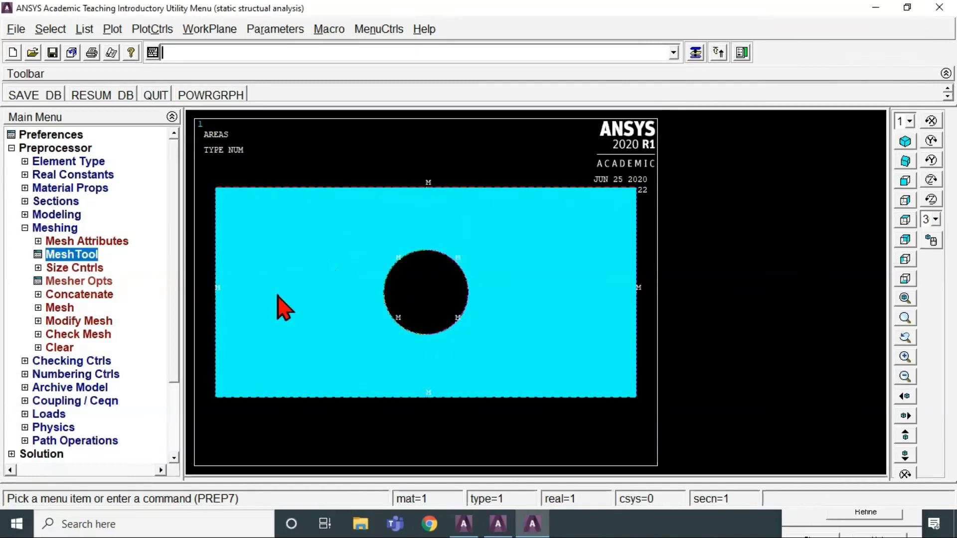
# - Free-mesh the plate area with triangular elements
pyautogui.click(81, 254)
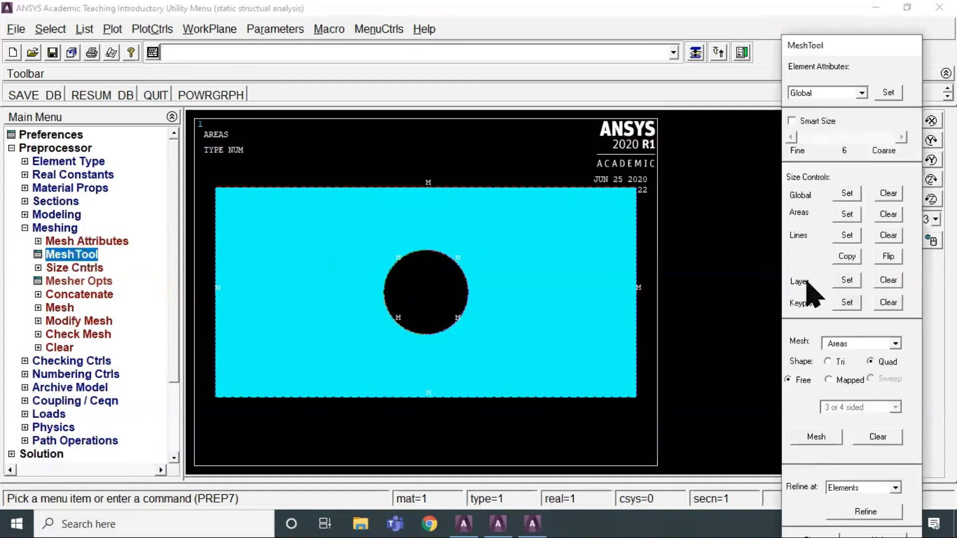
pyautogui.click(838, 362)
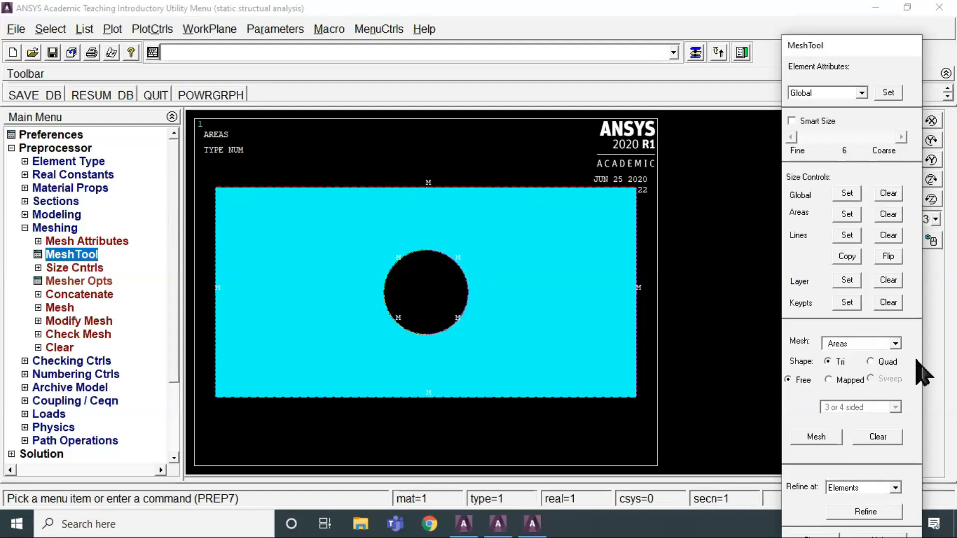
pyautogui.click(827, 438)
pyautogui.click(552, 311)
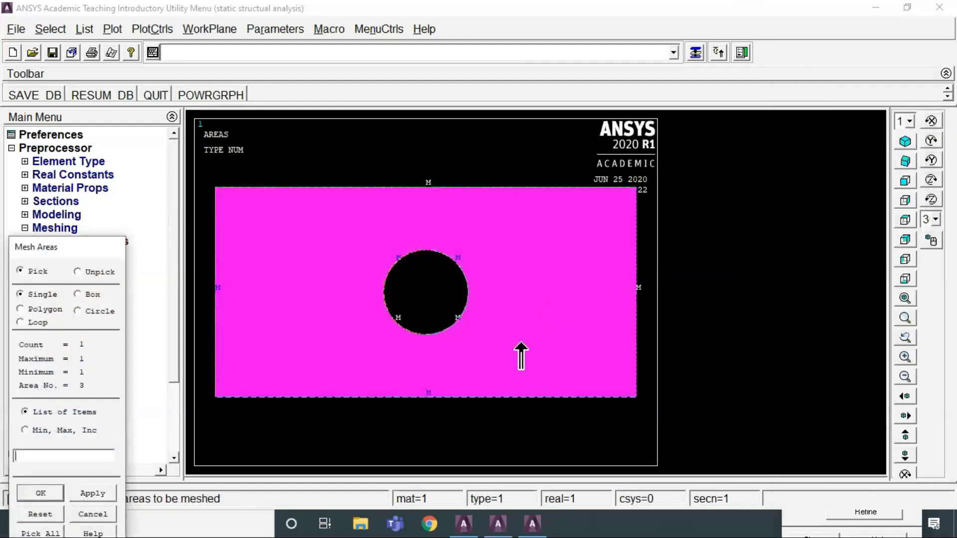
pyautogui.click(41, 493)
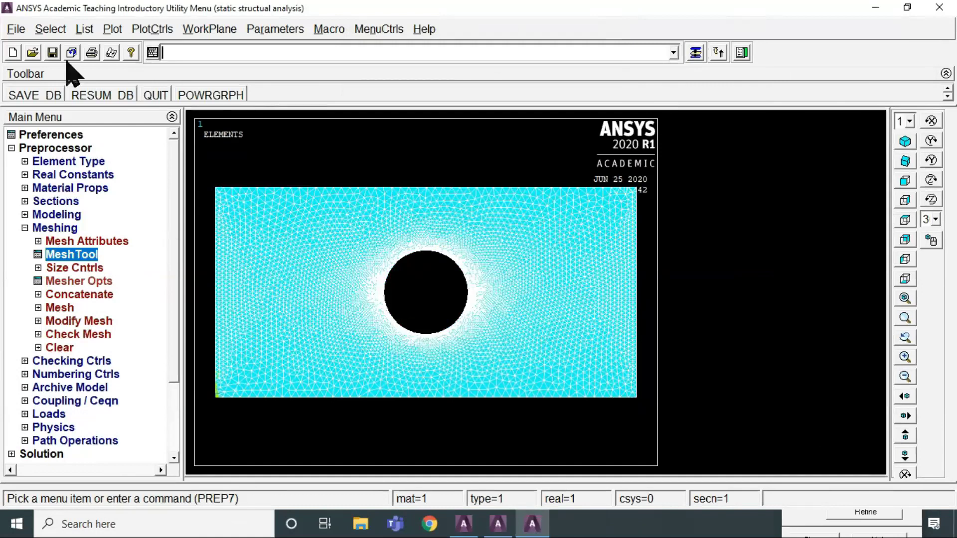
# - Plot the plate's nodes and expand the Preprocessor's Loads branch
pyautogui.click(112, 29)
pyautogui.click(130, 159)
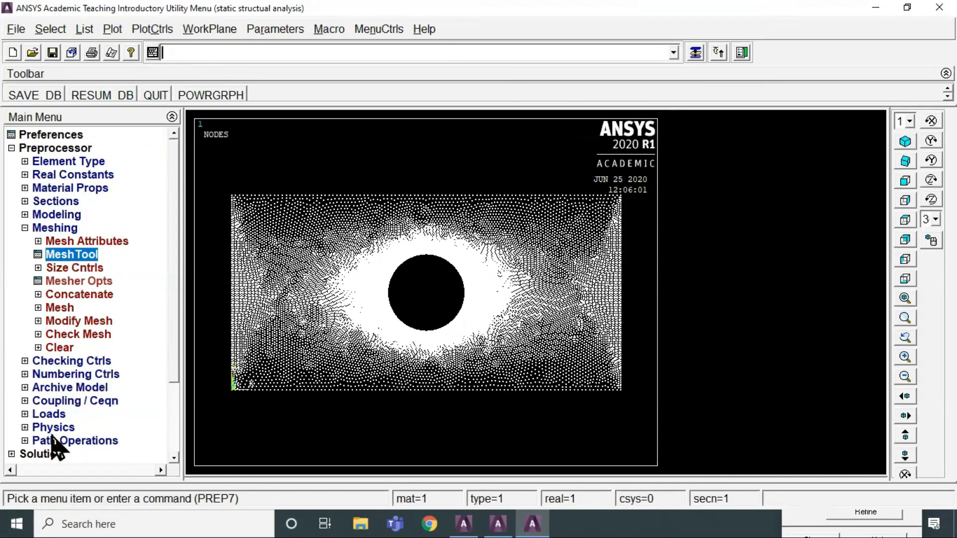
pyautogui.click(50, 416)
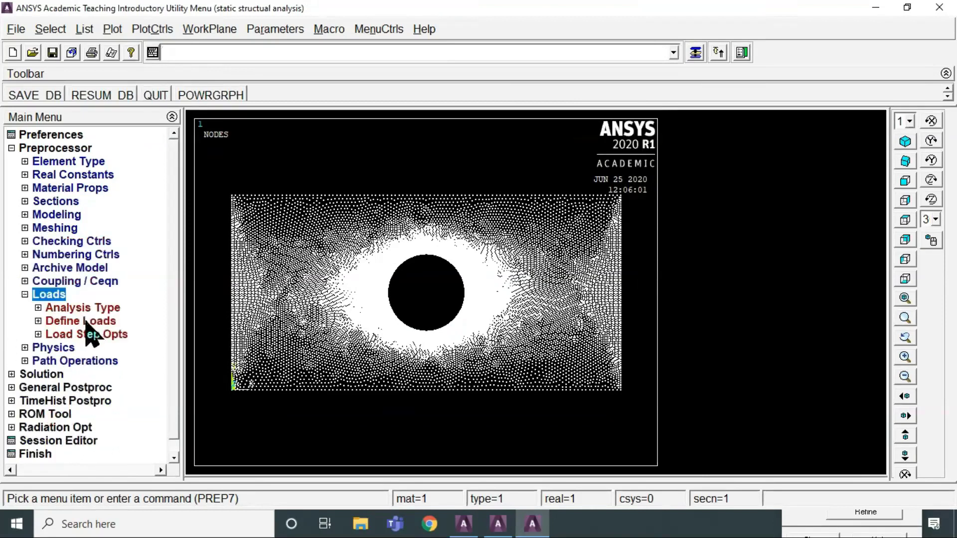
# - Constrain all degrees of freedom on the plate's left edge to 0 displacement
pyautogui.click(87, 322)
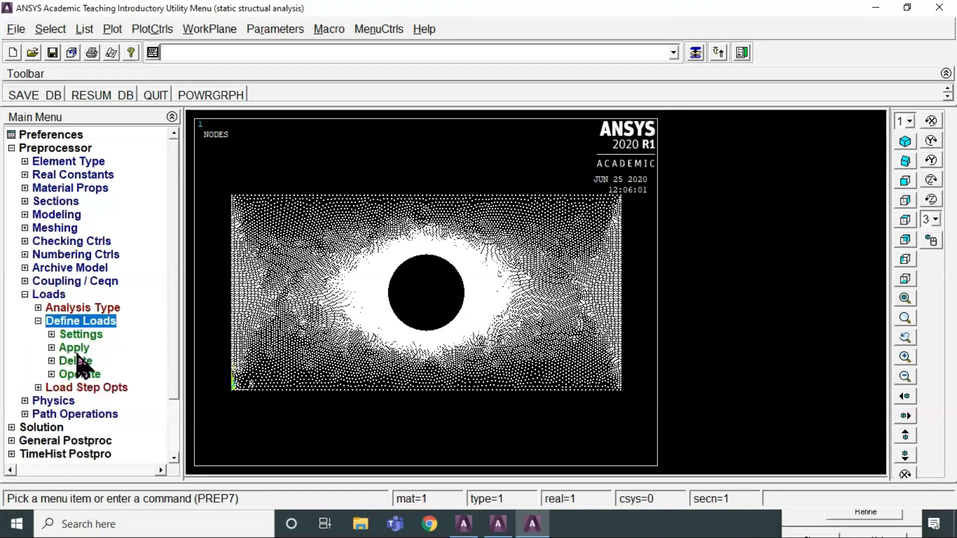
pyautogui.click(72, 348)
pyautogui.click(97, 361)
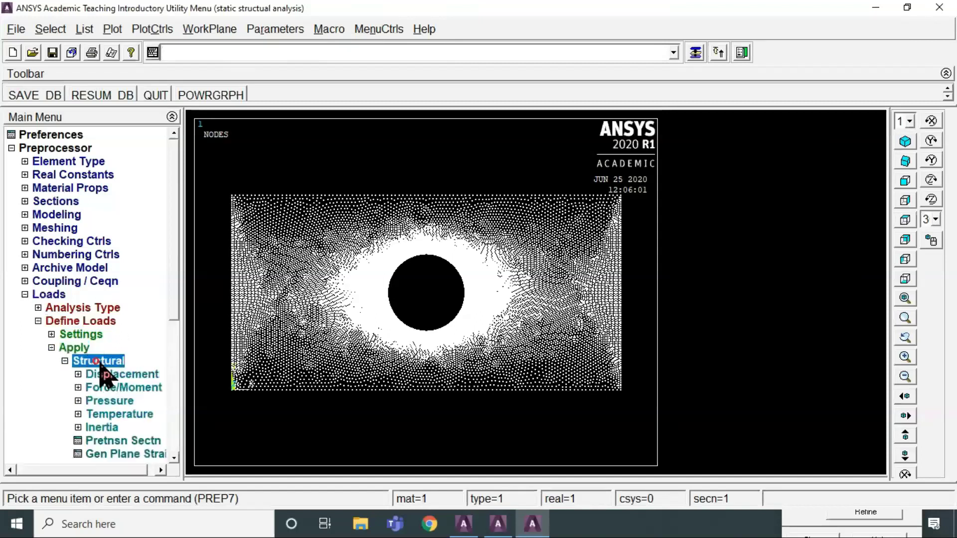
pyautogui.click(113, 376)
pyautogui.click(75, 391)
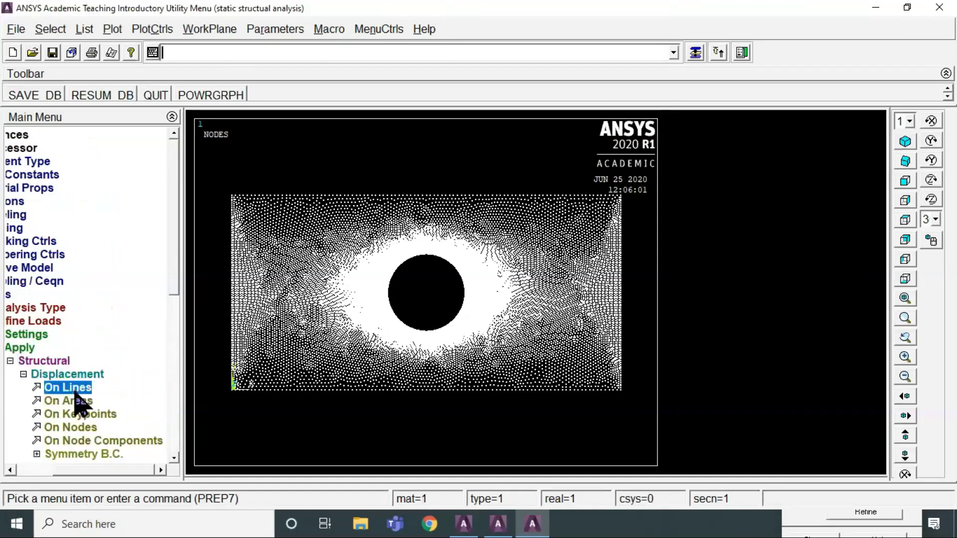
pyautogui.click(223, 332)
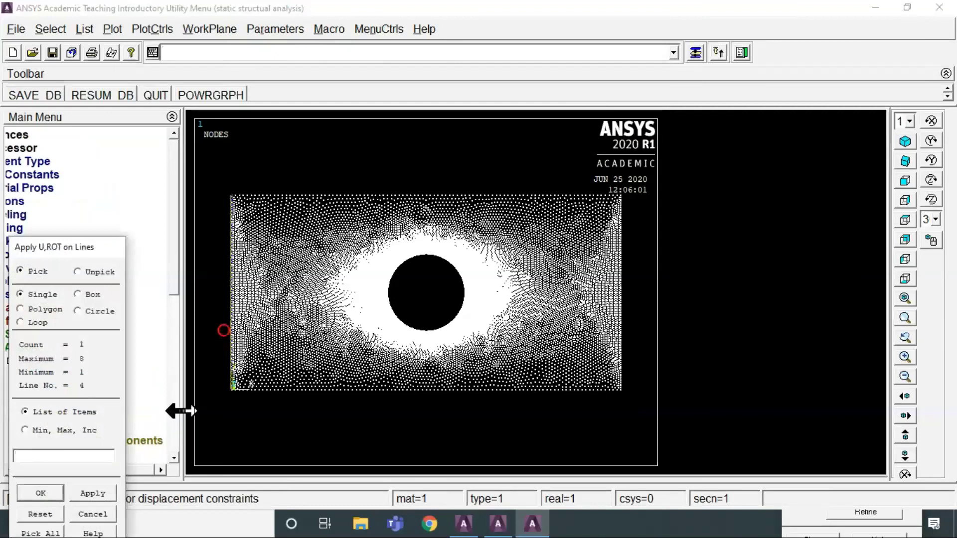
pyautogui.click(49, 491)
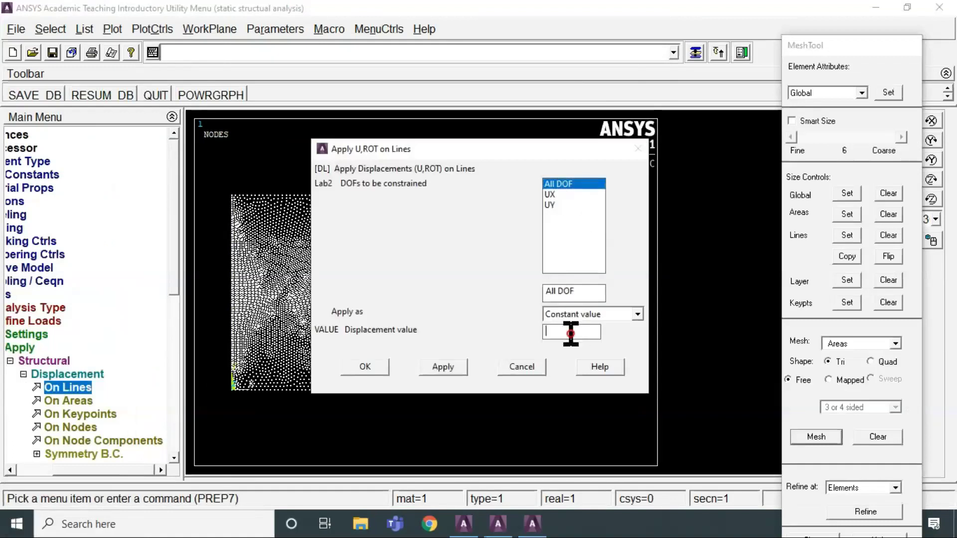
pyautogui.write('0')
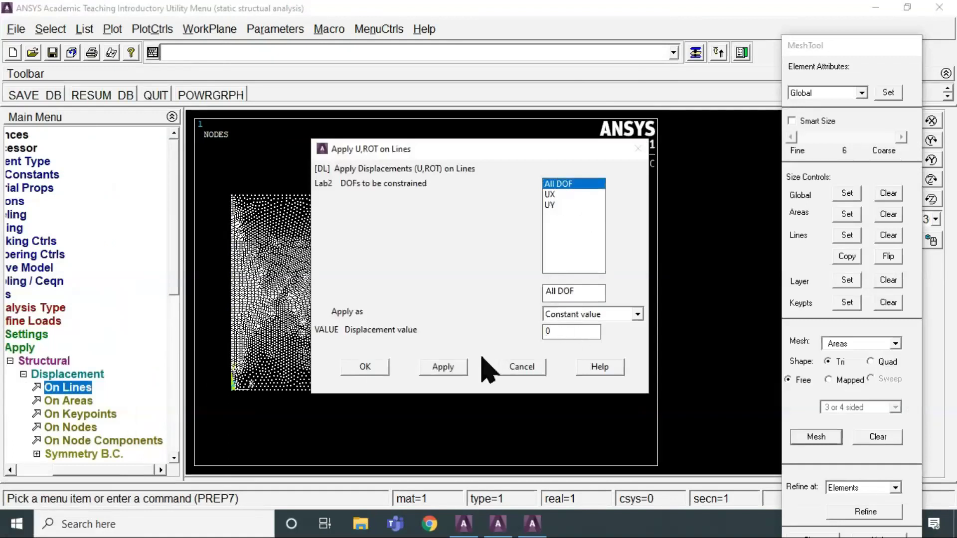
pyautogui.click(368, 368)
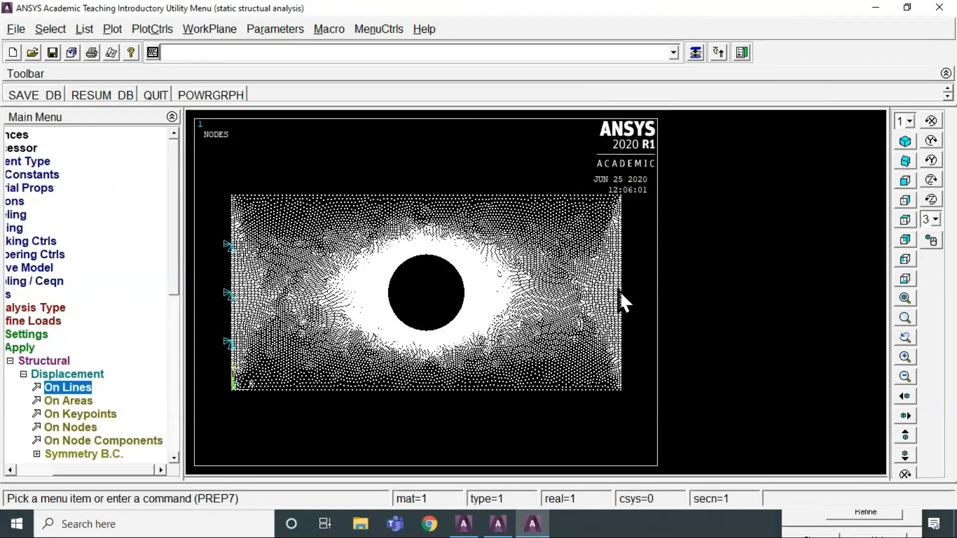
pyautogui.click(11, 364)
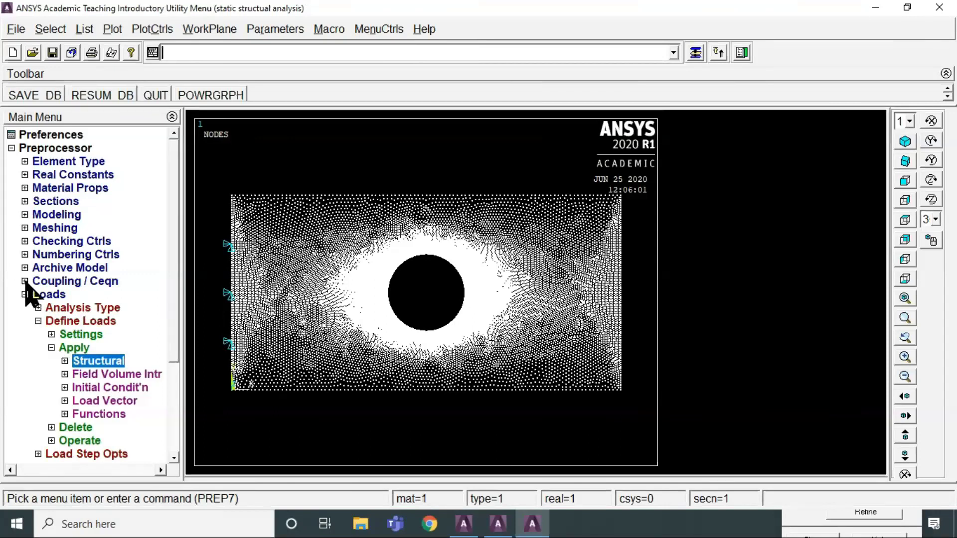
# - Start Couple DOFs in box-pick mode and pan to select the 101 right-edge nodes
pyautogui.click(28, 282)
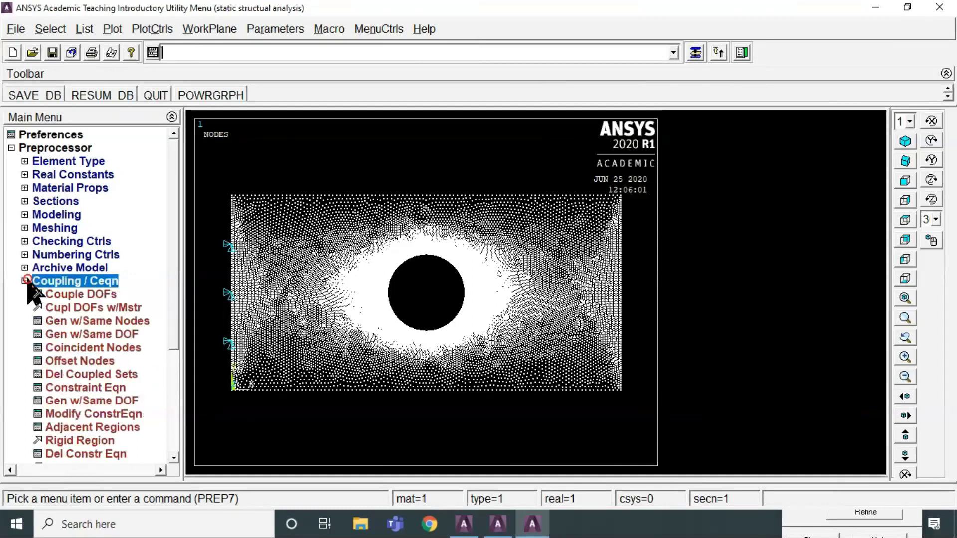
pyautogui.click(84, 295)
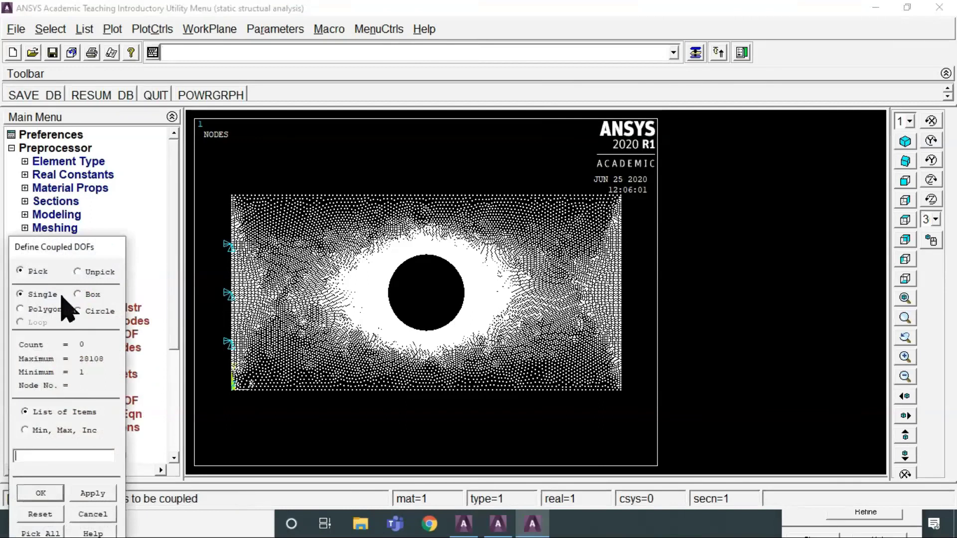
pyautogui.click(78, 294)
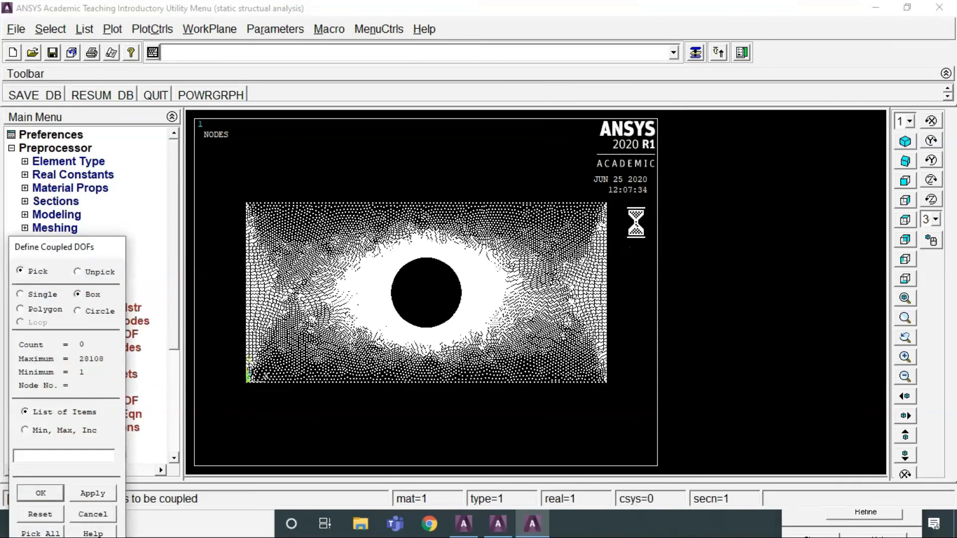
pyautogui.scroll(2, 636, 223)
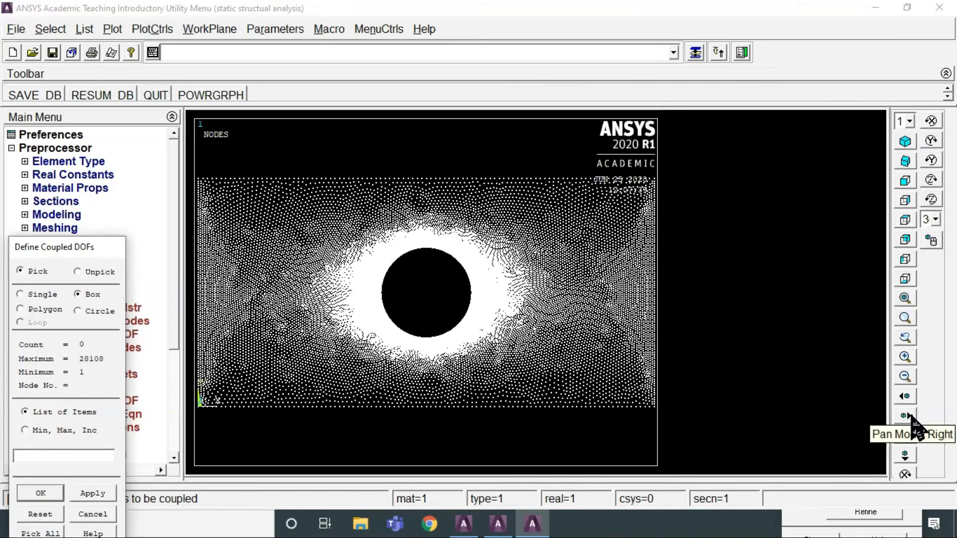
pyautogui.click(910, 415)
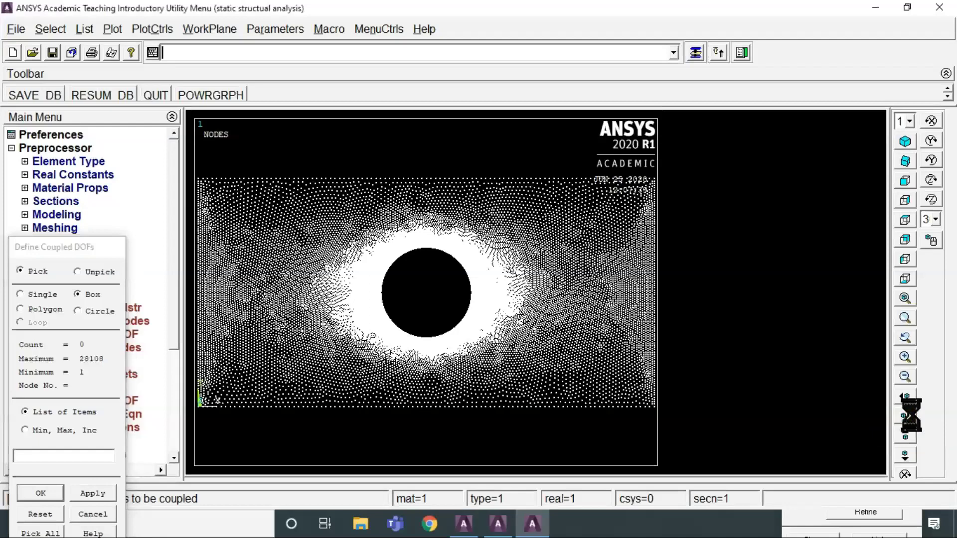
pyautogui.click(906, 415)
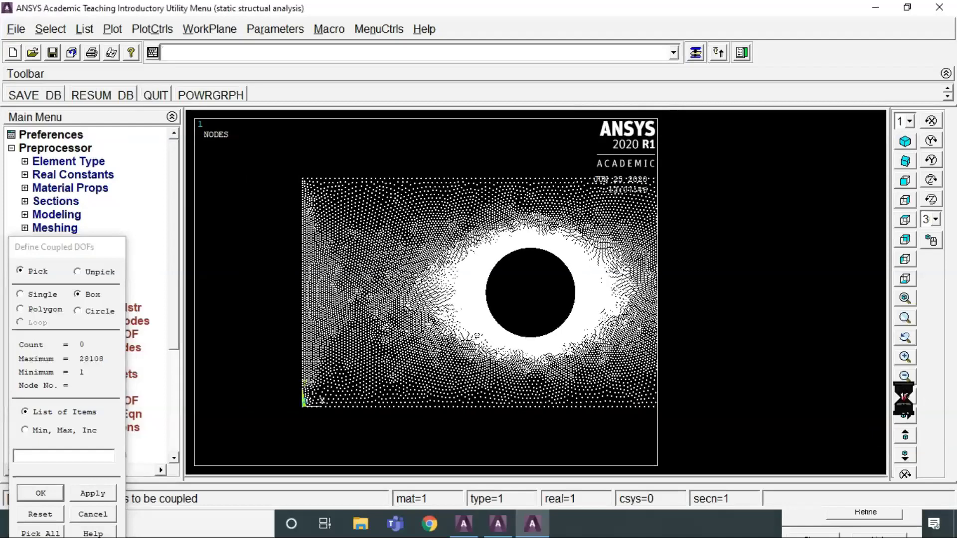
pyautogui.click(905, 396)
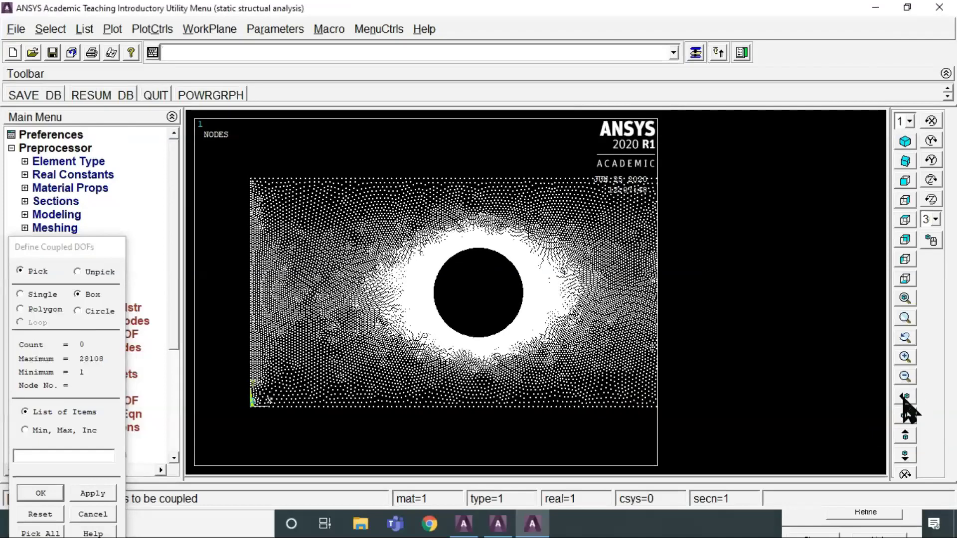
pyautogui.click(903, 396)
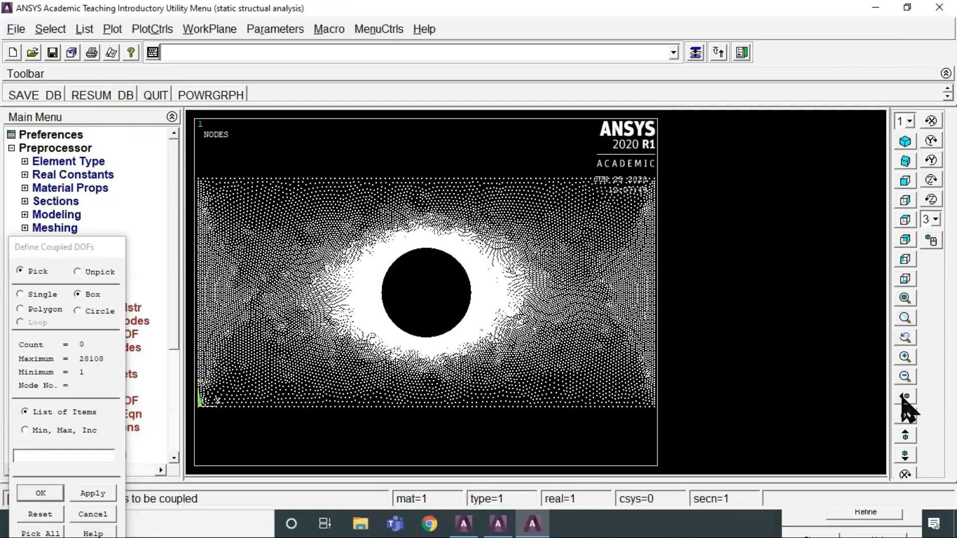
pyautogui.click(903, 396)
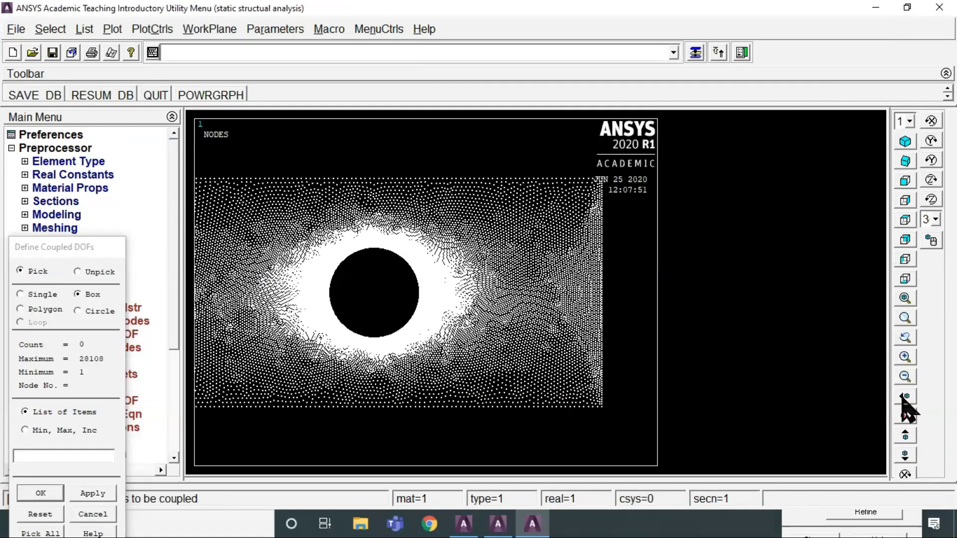
pyautogui.click(904, 396)
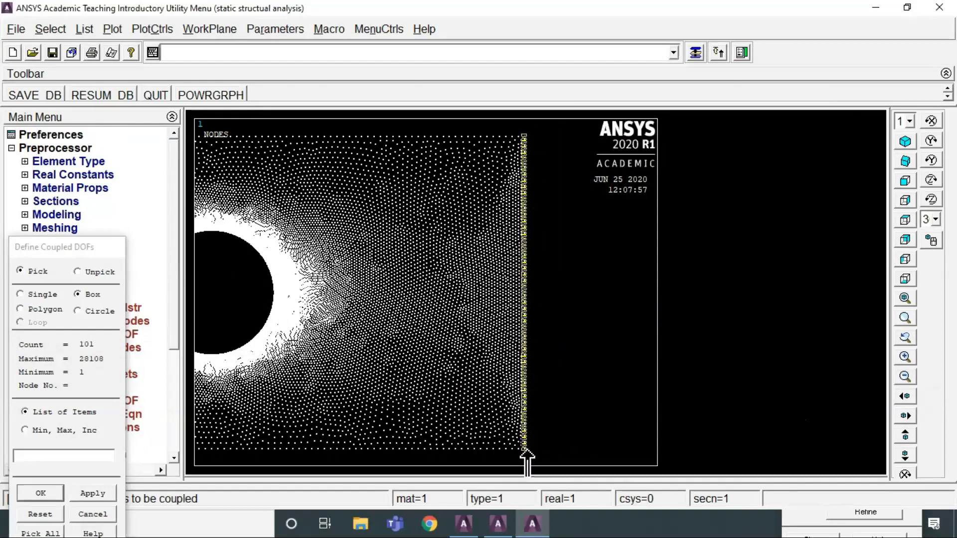
# - Define coupled set 1 on UY for the picked right-edge nodes
pyautogui.click(45, 493)
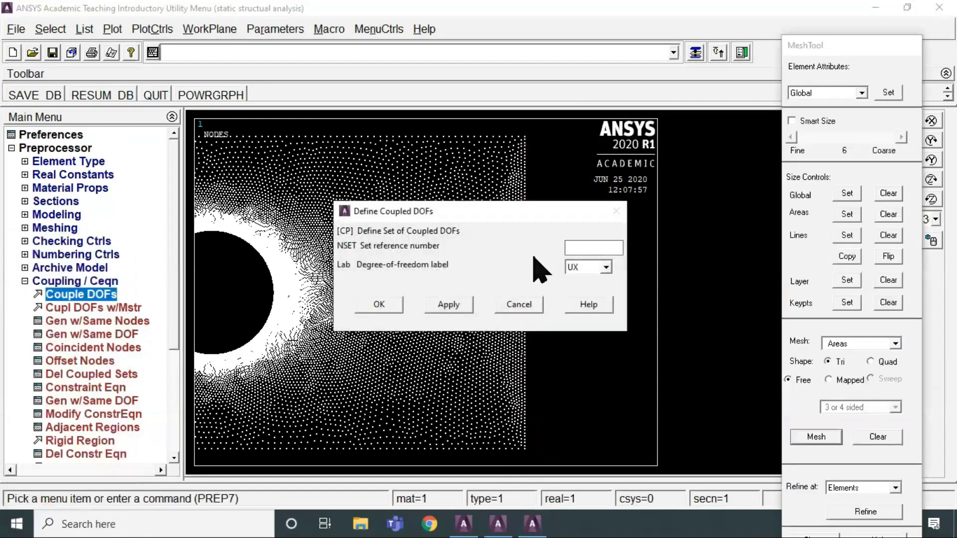
pyautogui.click(591, 252)
pyautogui.write('1')
pyautogui.click(605, 267)
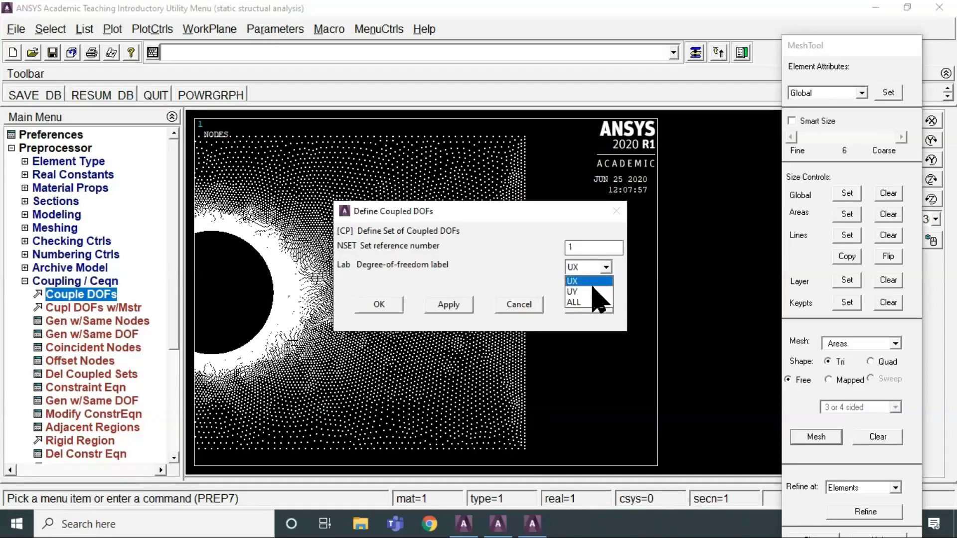
pyautogui.click(593, 290)
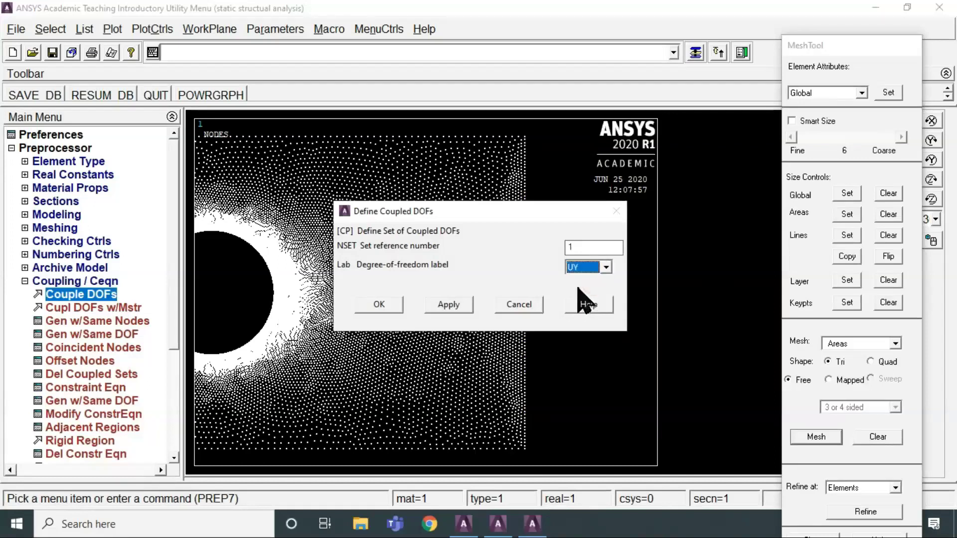
pyautogui.click(379, 305)
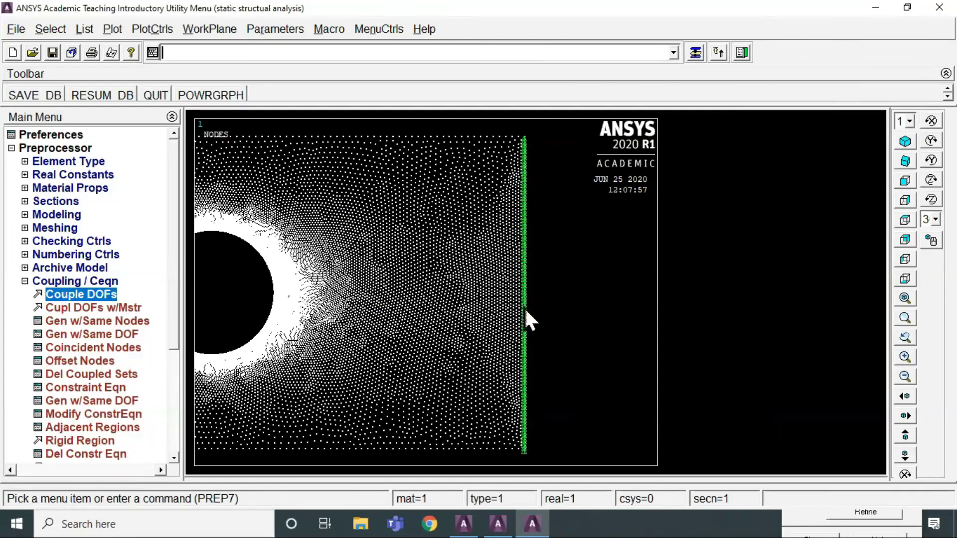
pyautogui.click(905, 298)
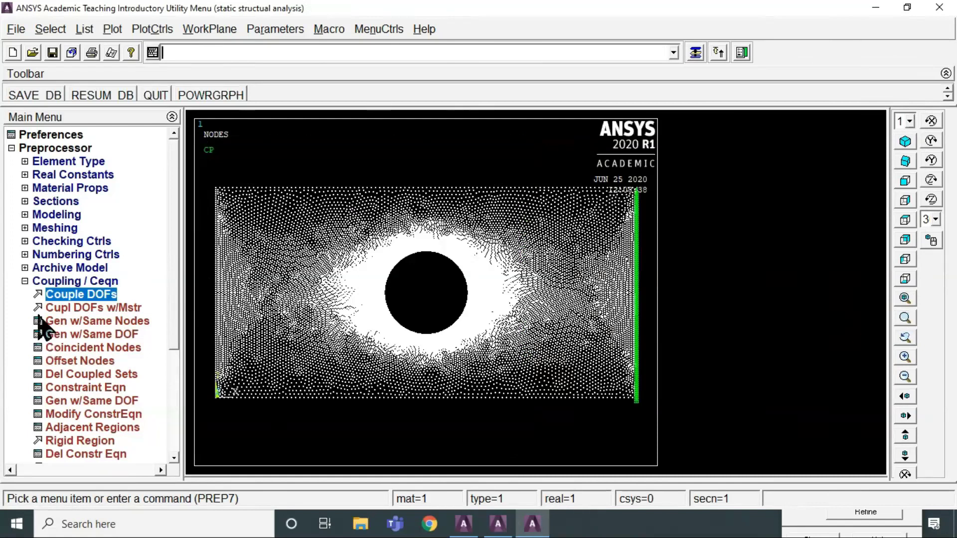
# - Go to the structural Force/Moment On Nodes load tool under Define Loads
pyautogui.click(47, 282)
pyautogui.click(50, 294)
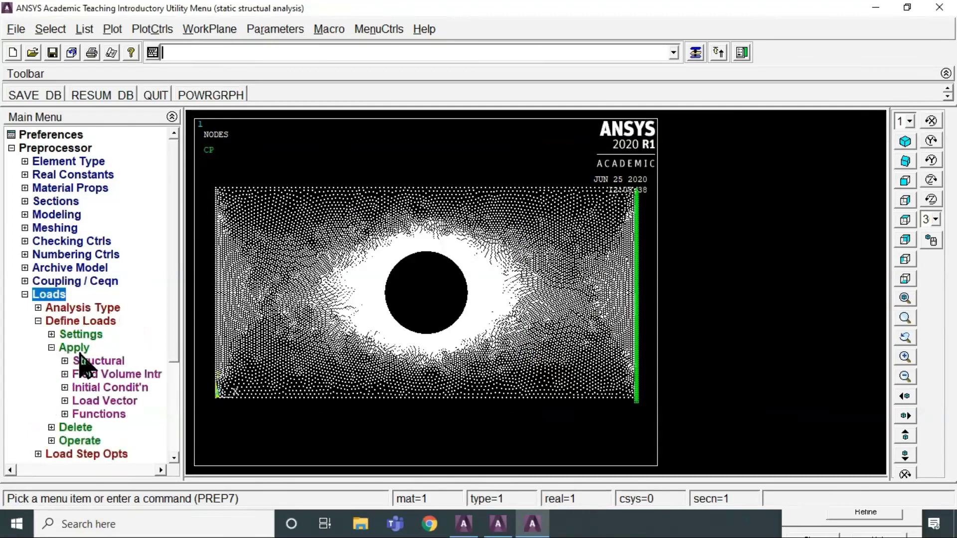
pyautogui.click(107, 362)
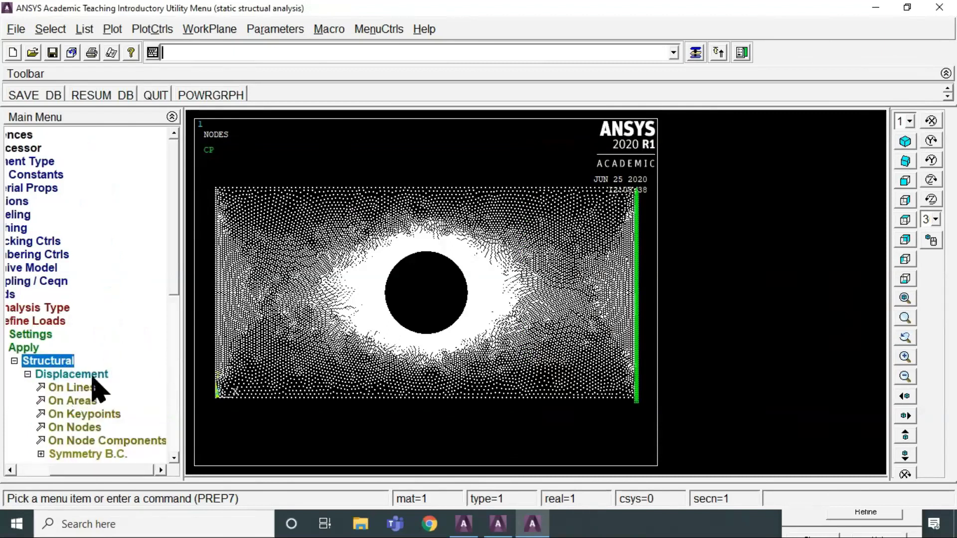
pyautogui.click(59, 375)
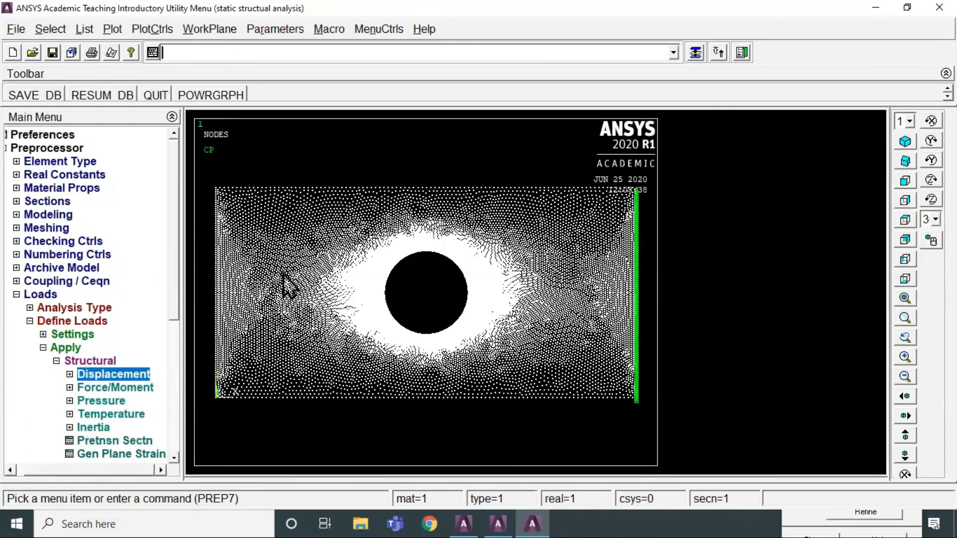
pyautogui.click(90, 389)
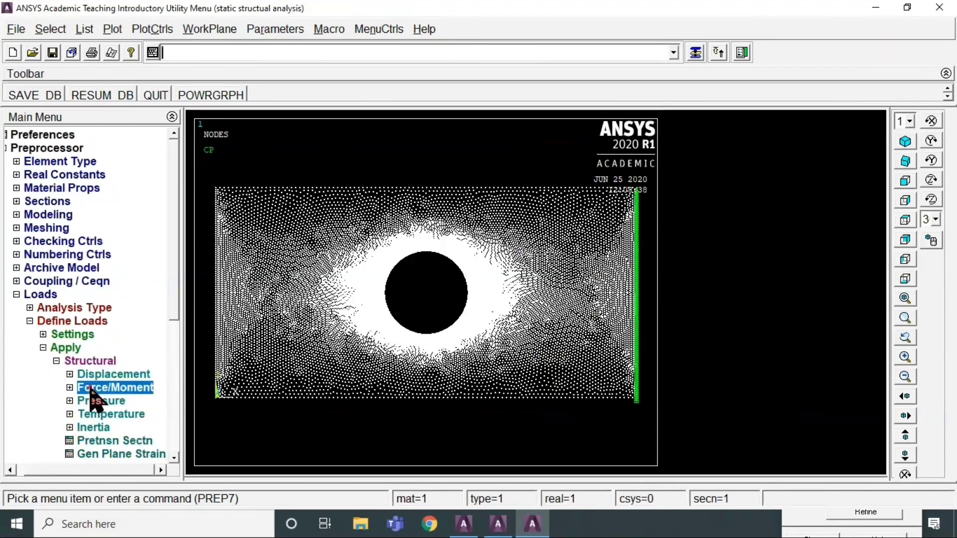
pyautogui.click(81, 416)
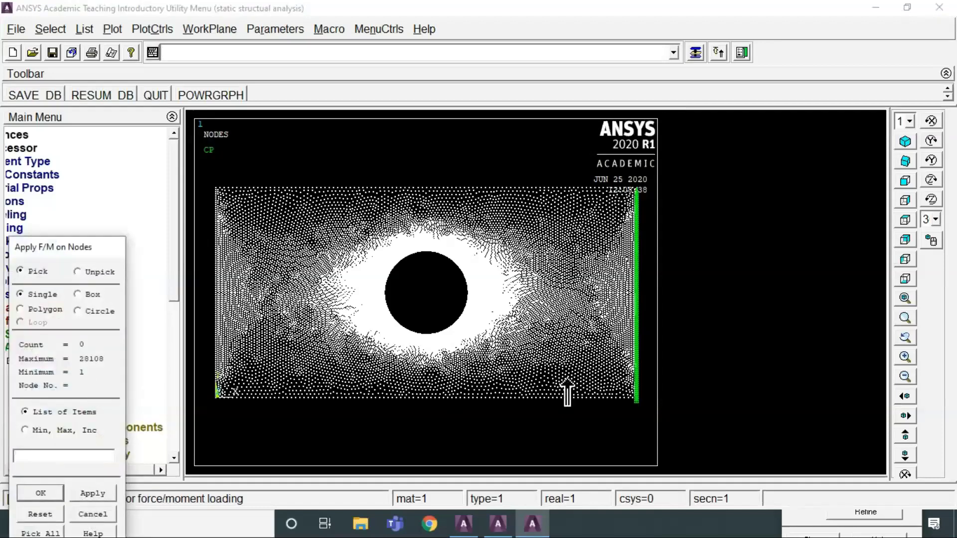
# - Apply an FY force of 100 to right-edge nodes 156 and 152
pyautogui.click(642, 286)
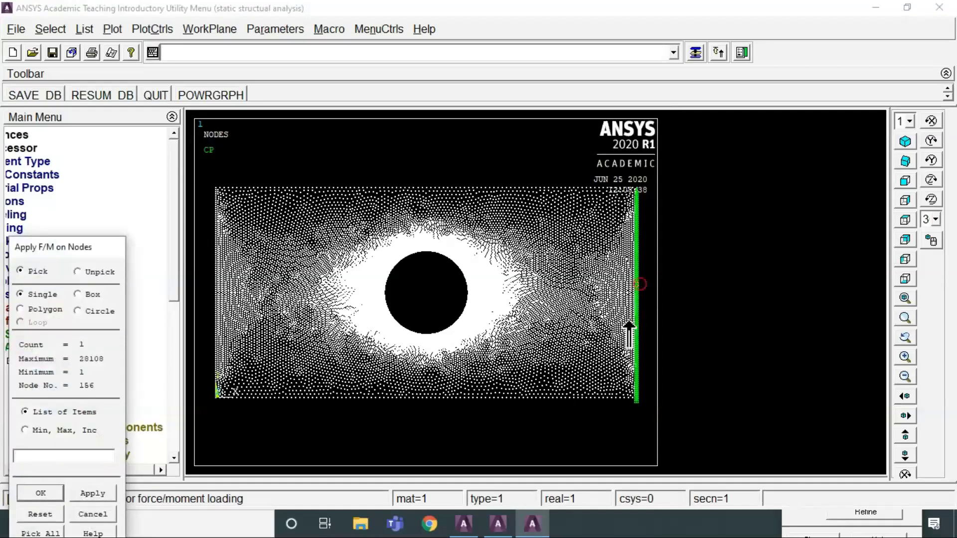
pyautogui.click(639, 295)
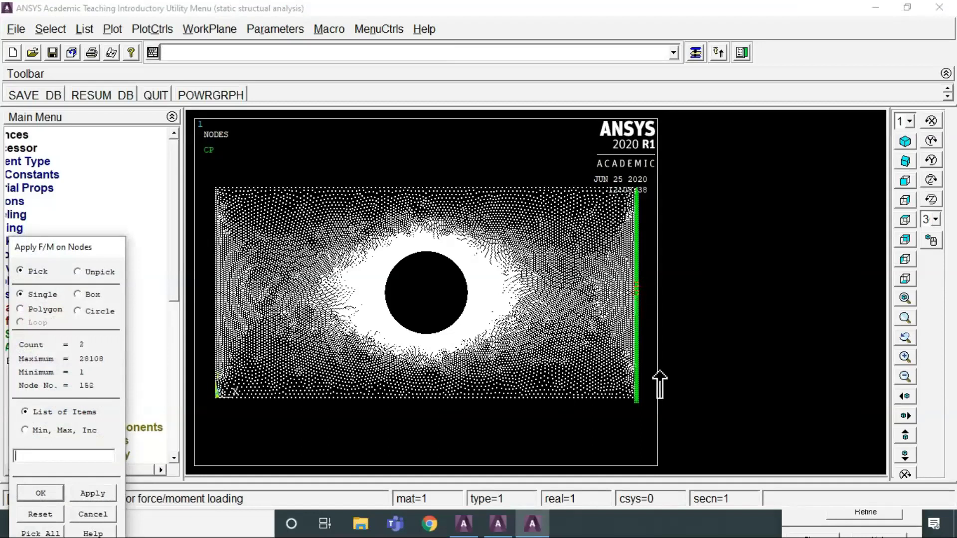
pyautogui.click(55, 493)
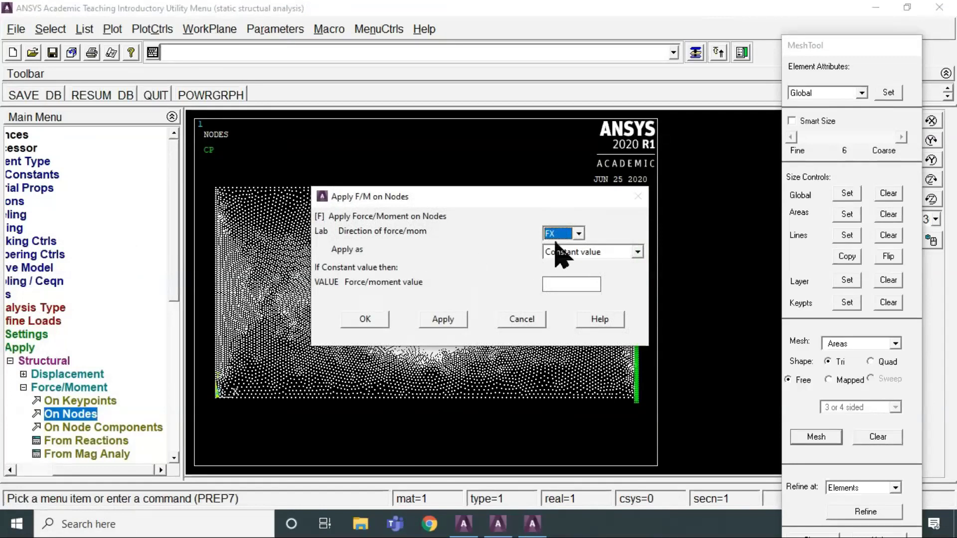
pyautogui.click(579, 234)
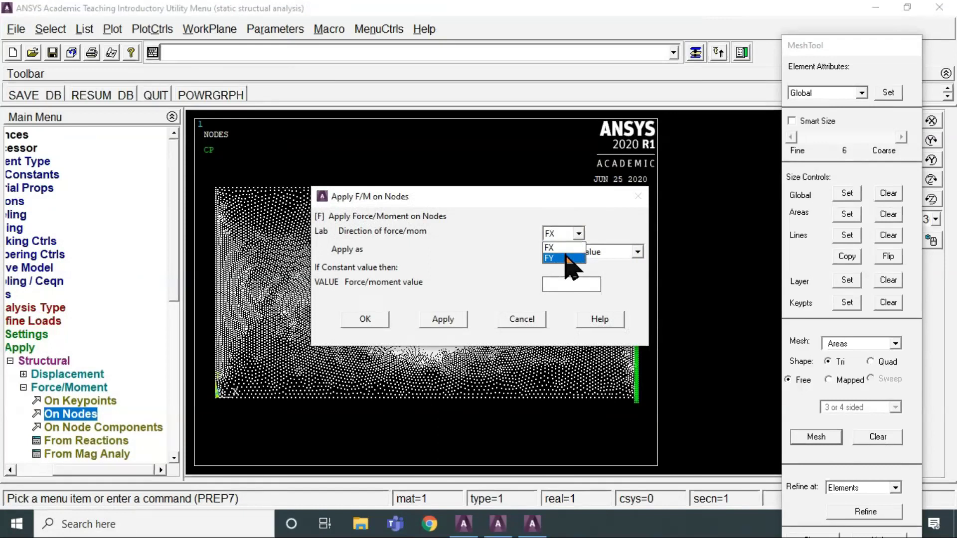
pyautogui.click(568, 258)
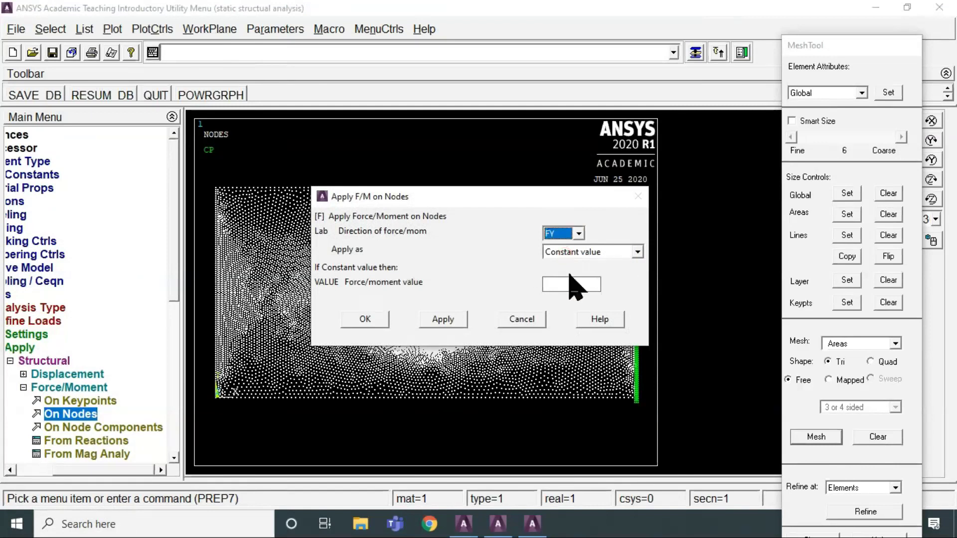
pyautogui.click(571, 283)
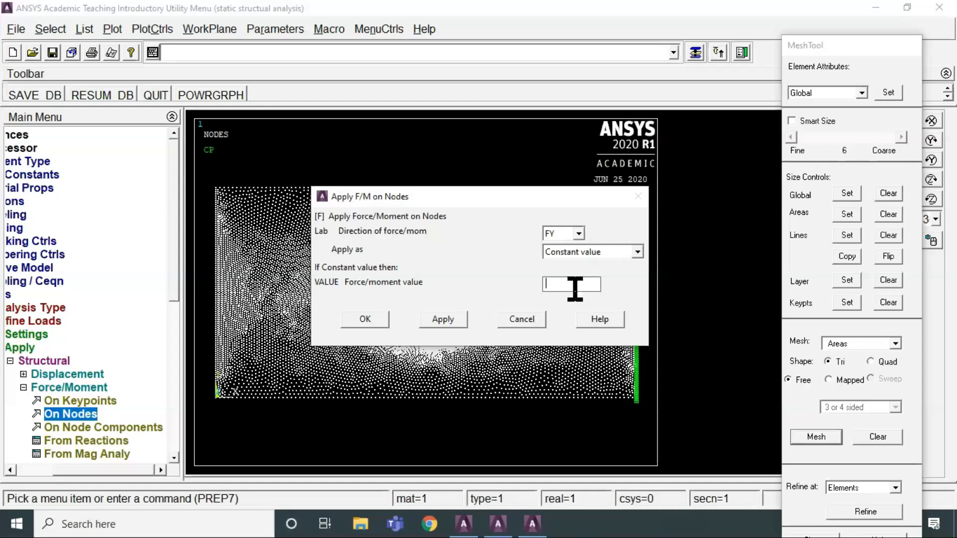
pyautogui.write('100')
pyautogui.click(381, 318)
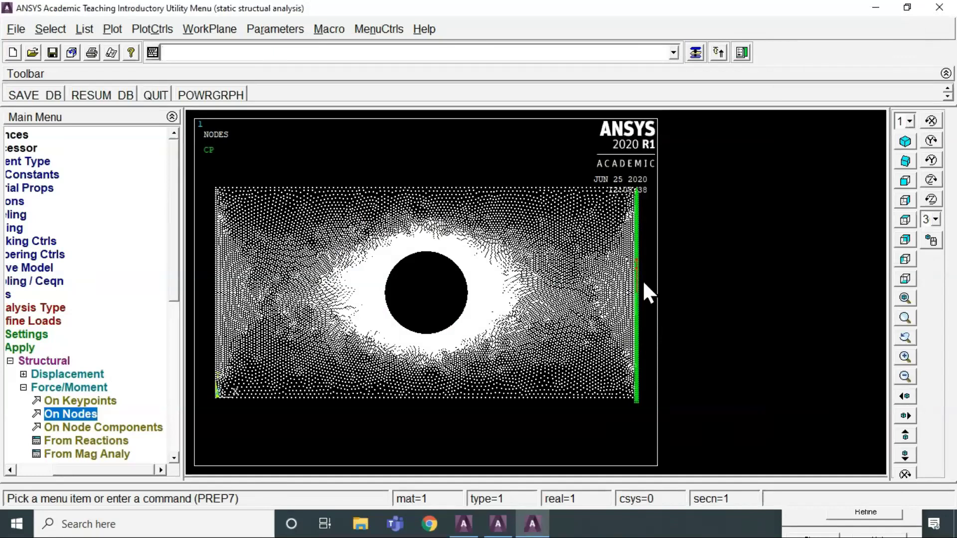
# - Collapse the loads tree and expand Solution > Solve to reveal Current LS
pyautogui.doubleClick(35, 361)
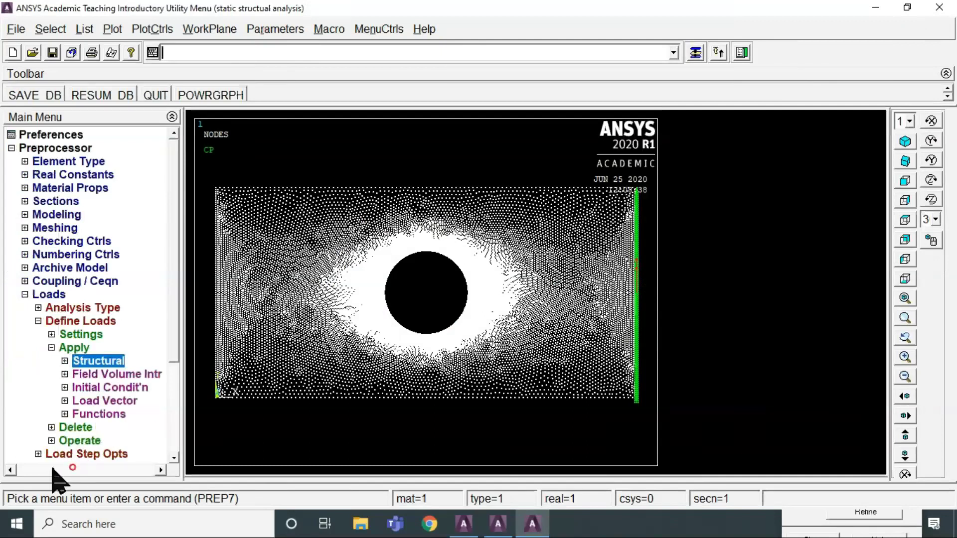
pyautogui.doubleClick(33, 295)
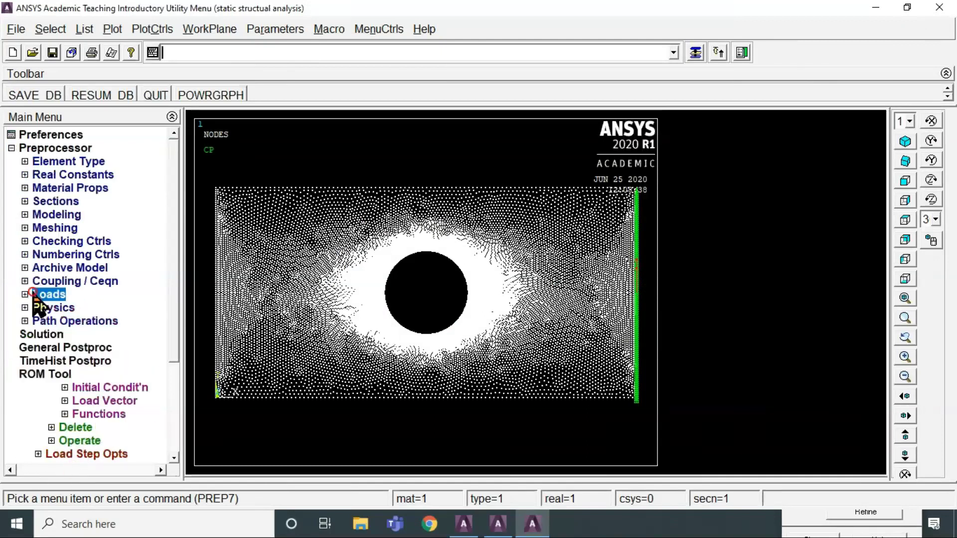
pyautogui.click(36, 334)
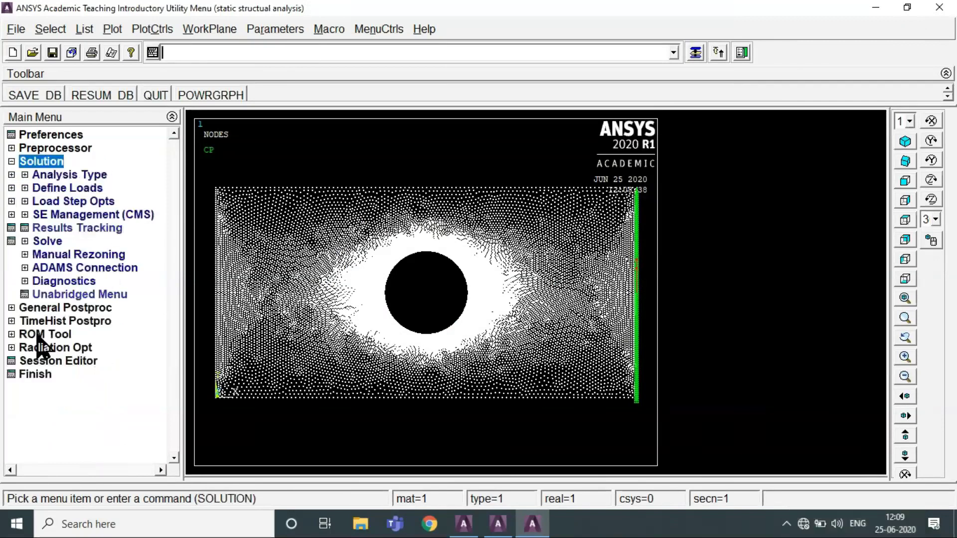
pyautogui.click(46, 241)
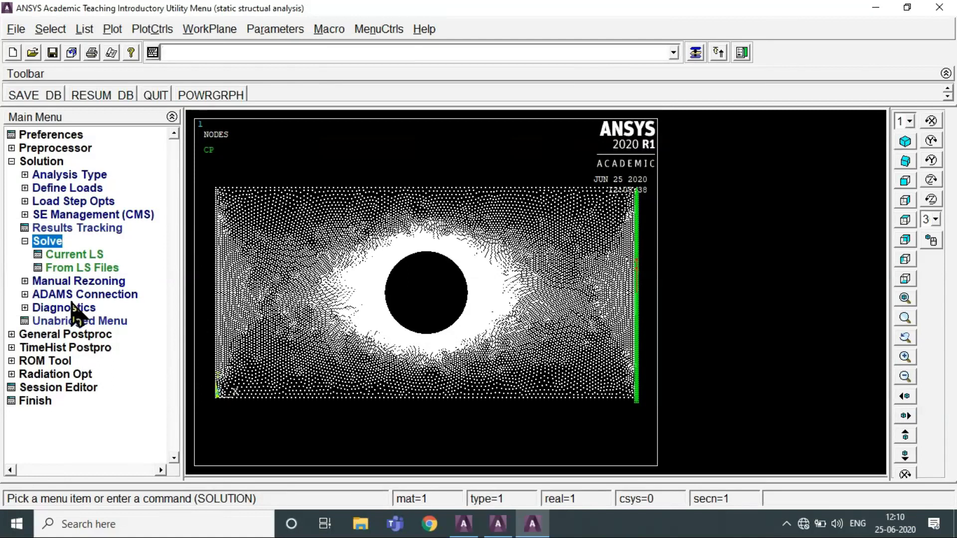
# - Solve the current load step and dismiss the 'Solution is done!' note
pyautogui.click(60, 255)
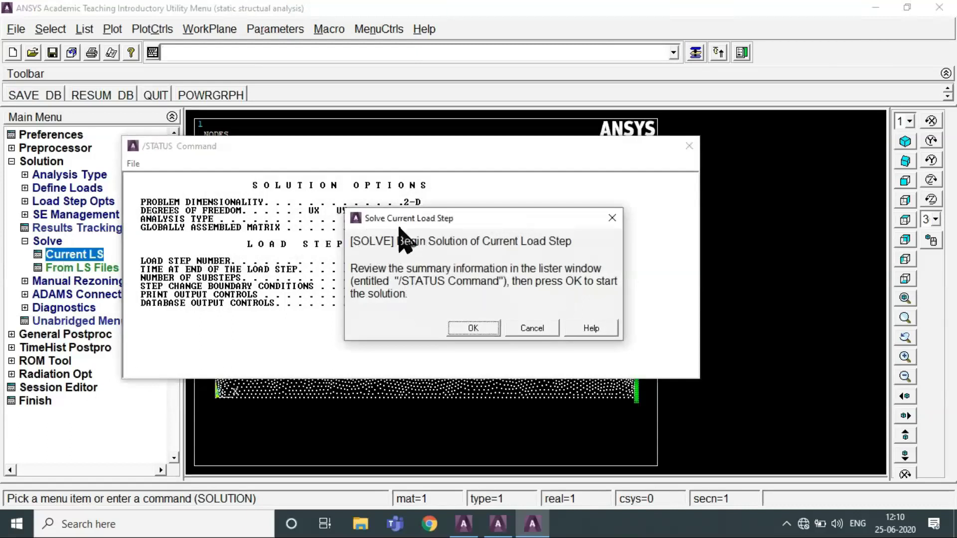
pyautogui.click(476, 329)
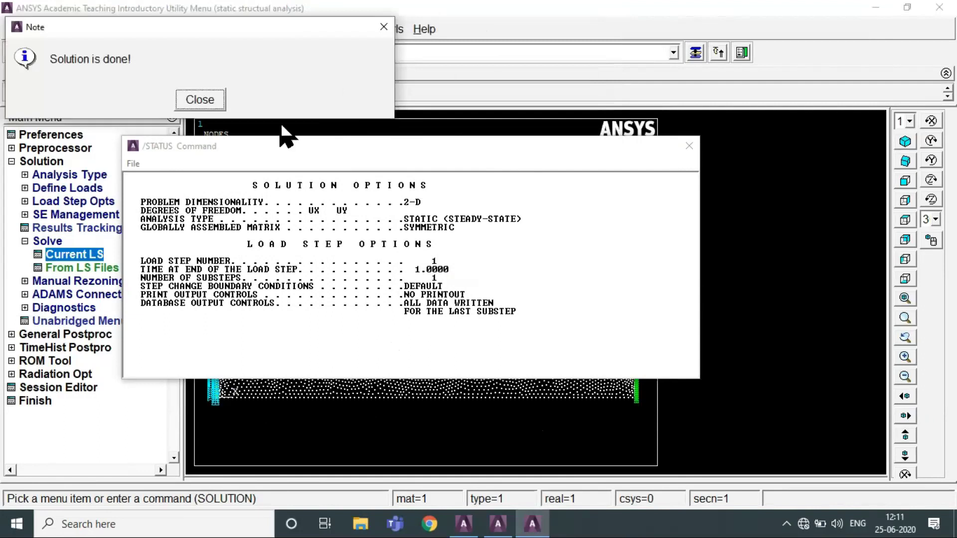
pyautogui.click(211, 99)
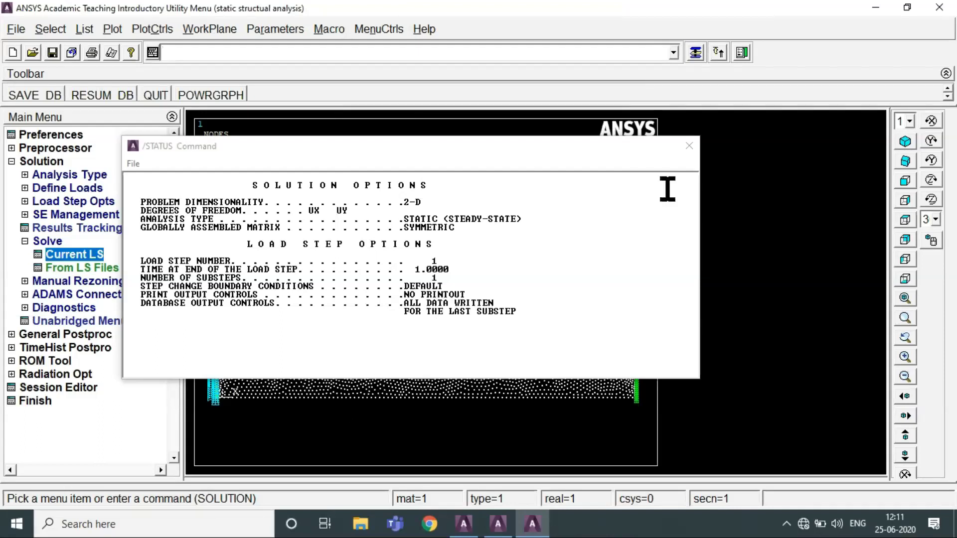
# - Close the status listing and read the last result set in General Postproc
pyautogui.click(693, 155)
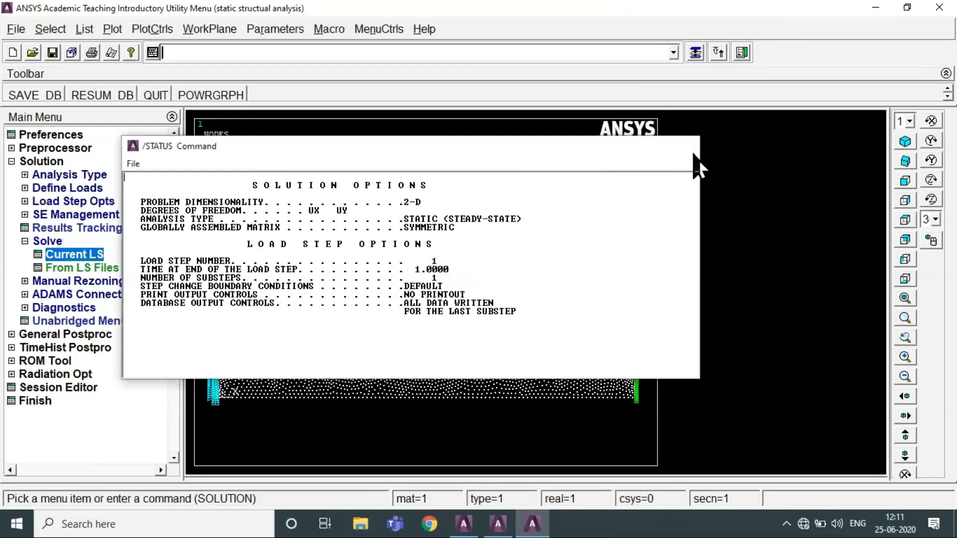
pyautogui.click(694, 155)
pyautogui.click(48, 240)
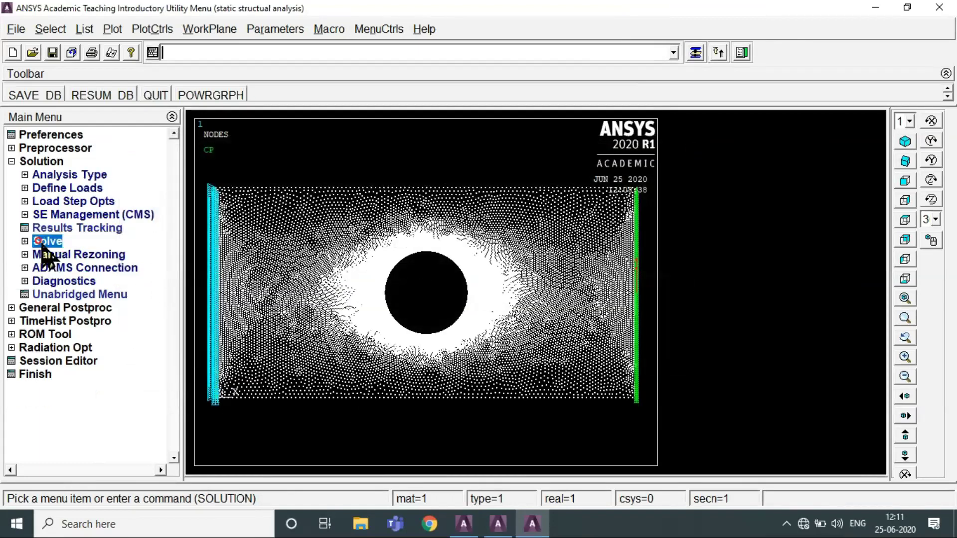
pyautogui.click(50, 308)
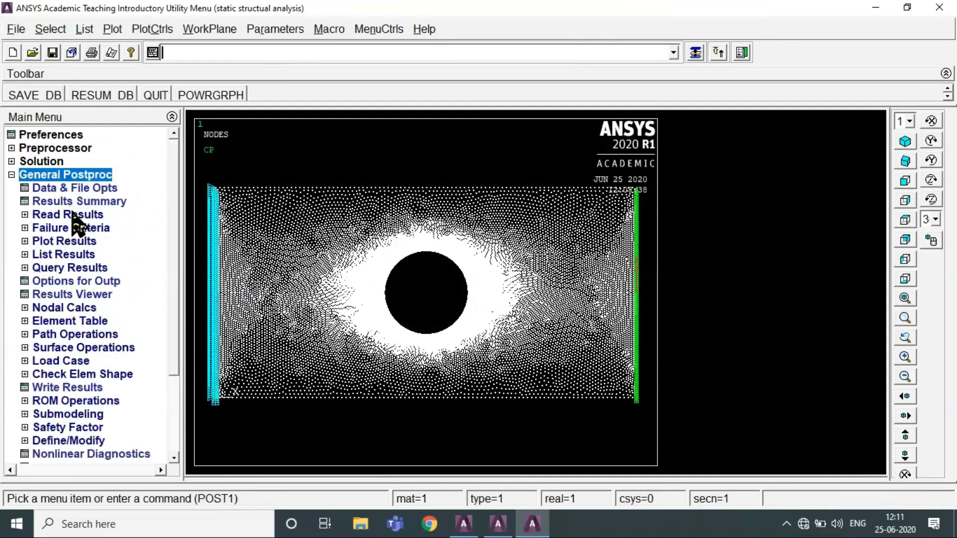
pyautogui.click(73, 214)
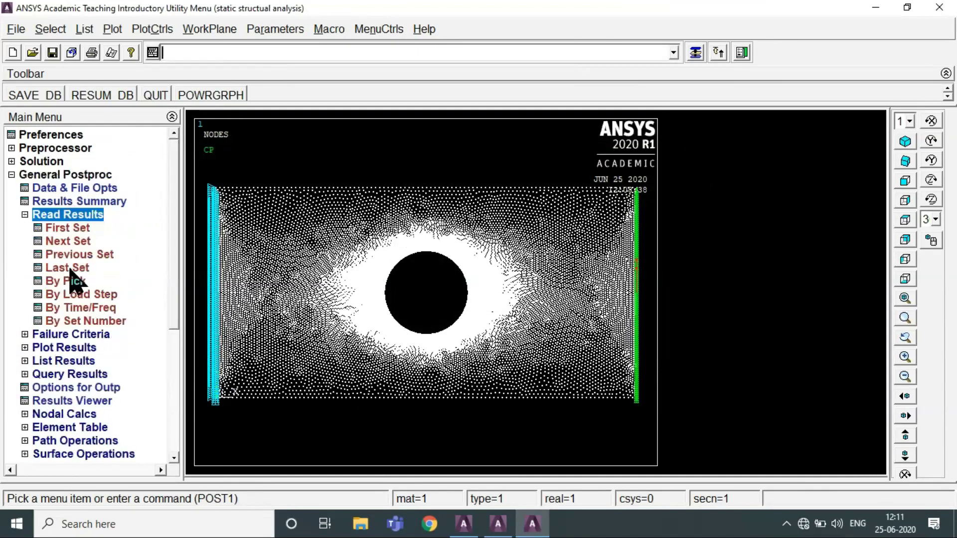
pyautogui.click(72, 269)
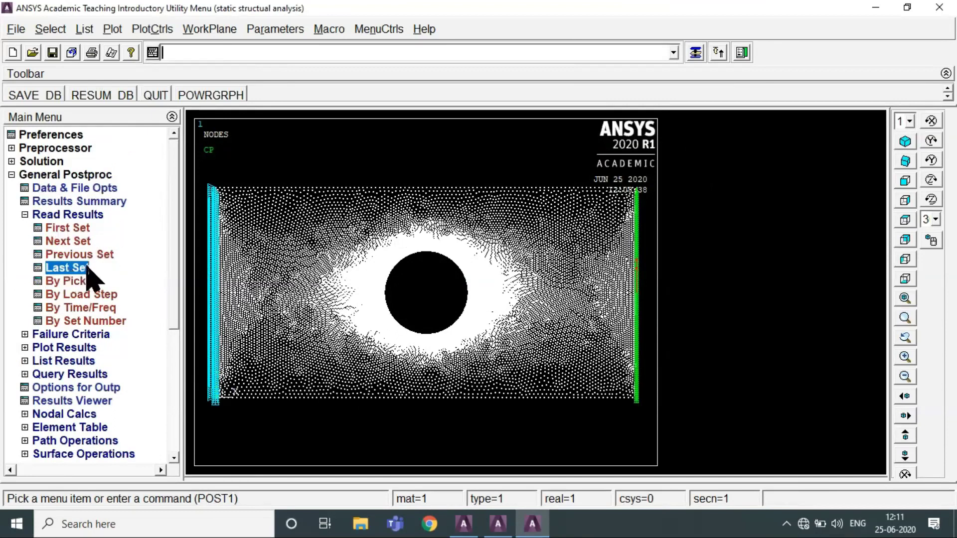
# - Bring up the Nodal Solution contour plot settings
pyautogui.click(48, 348)
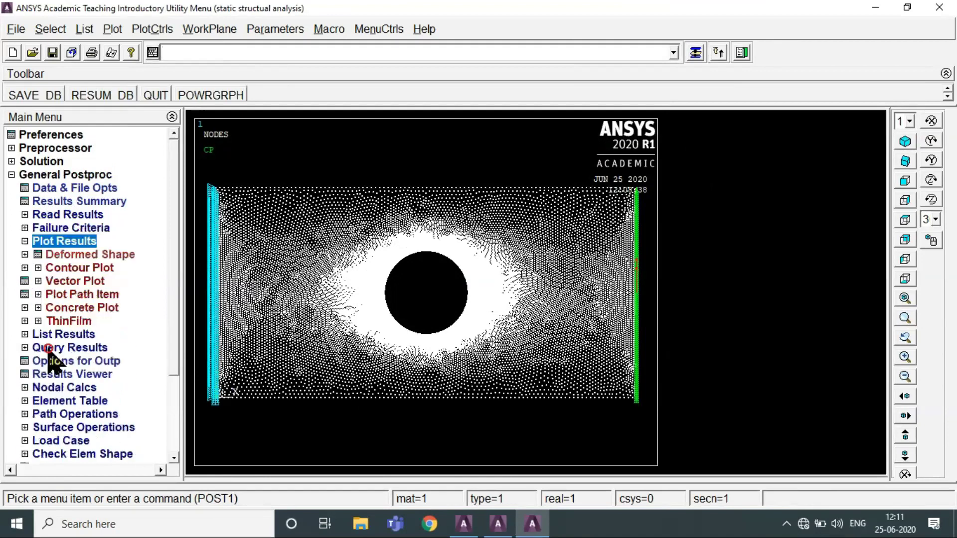
pyautogui.click(81, 269)
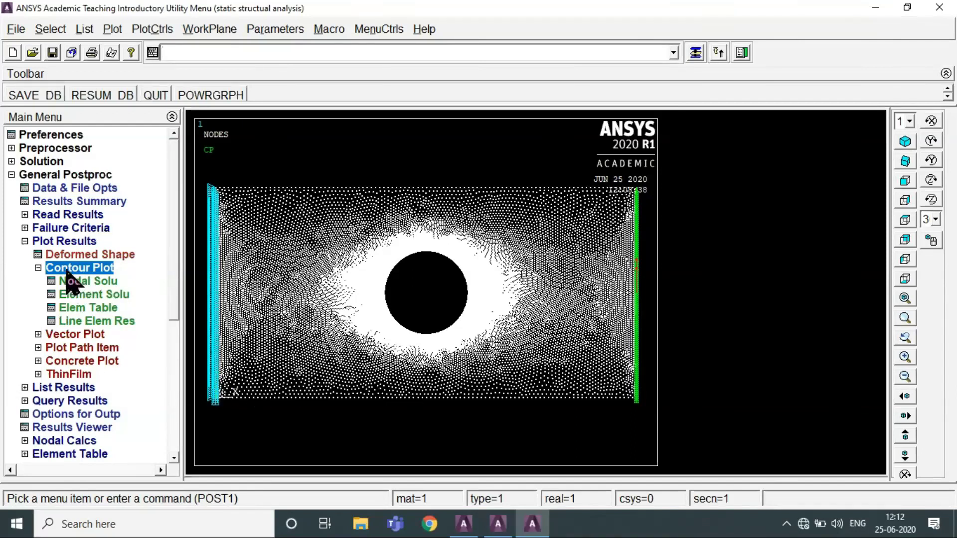
pyautogui.click(107, 281)
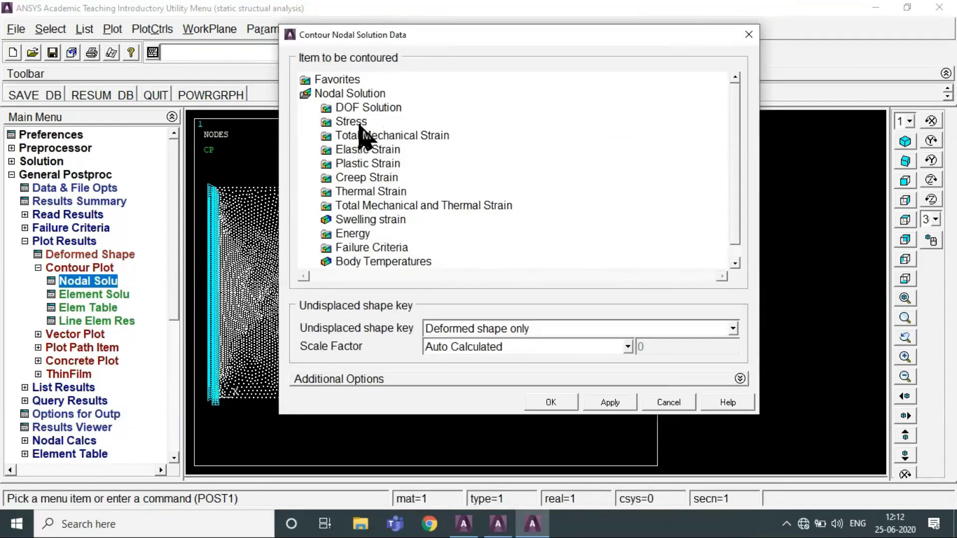
# - Plot a nodal contour of von Mises stress on the plate
pyautogui.click(359, 124)
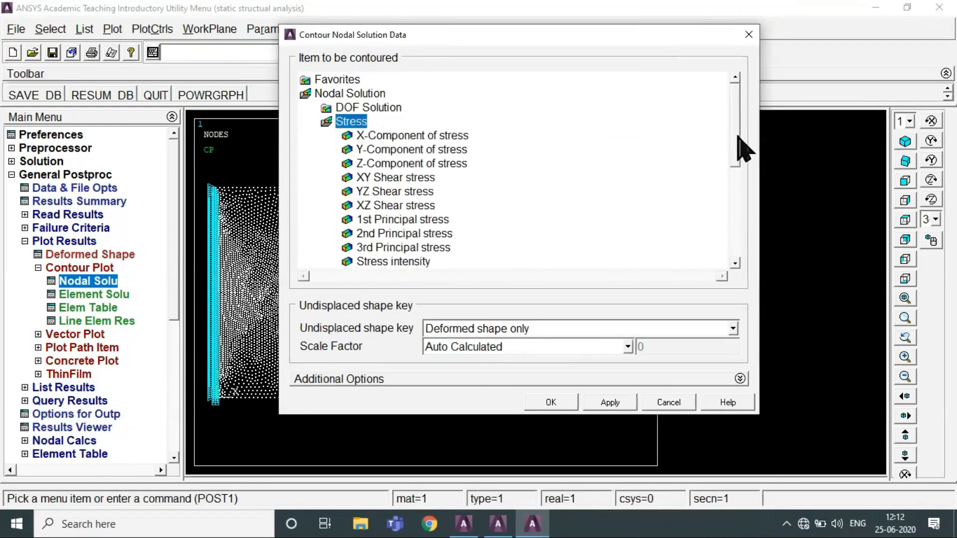
pyautogui.scroll(-5, 738, 144)
pyautogui.click(427, 206)
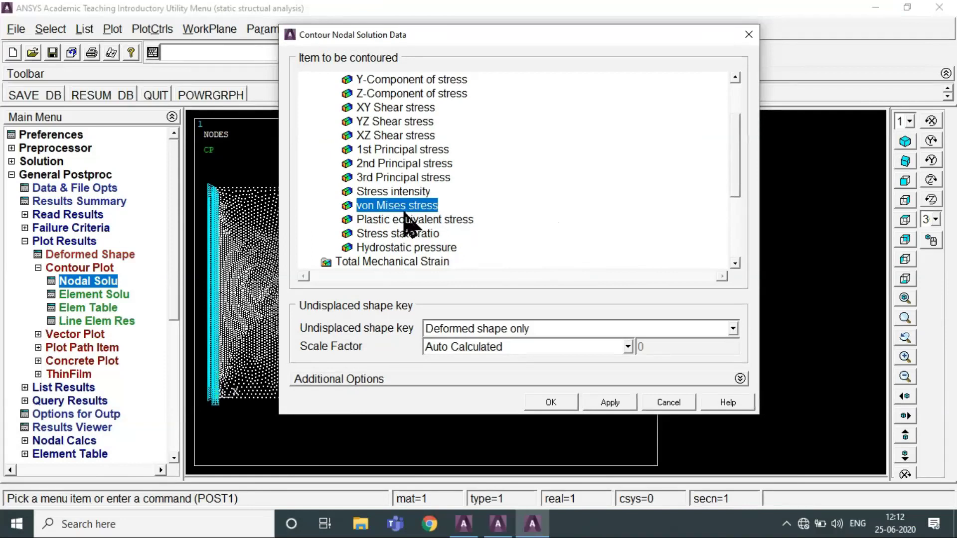
pyautogui.click(561, 405)
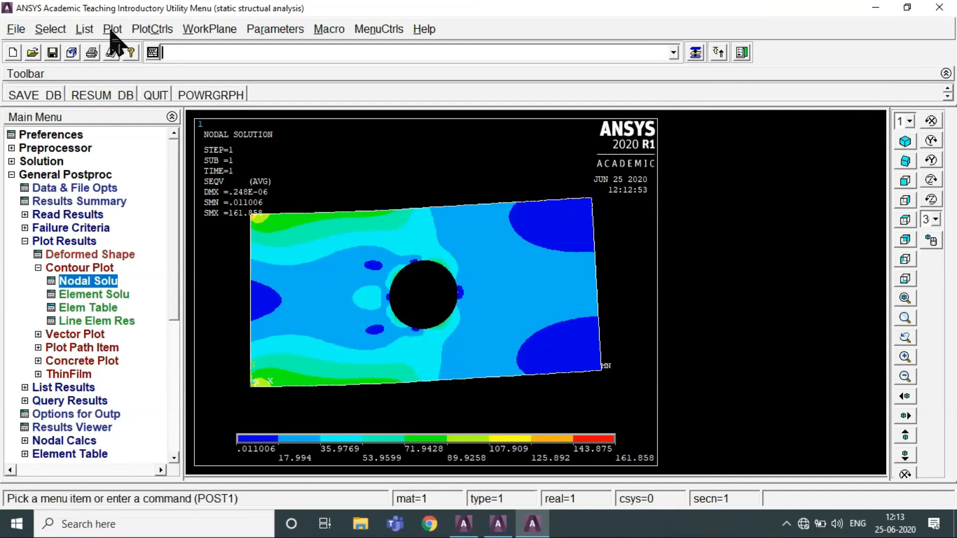
# - Animate the Y-direction stress SY on the deformed plate over 10 frames
pyautogui.click(151, 30)
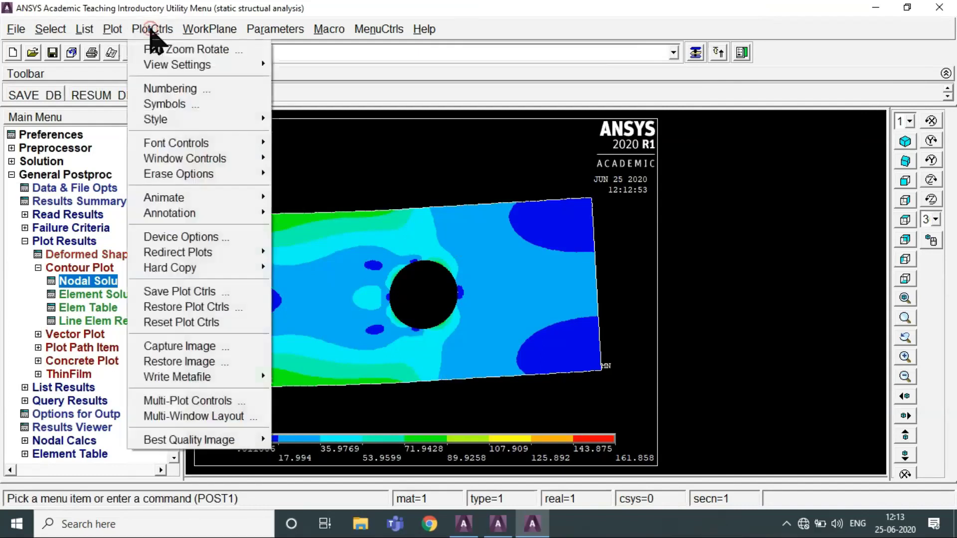
pyautogui.moveTo(163, 198)
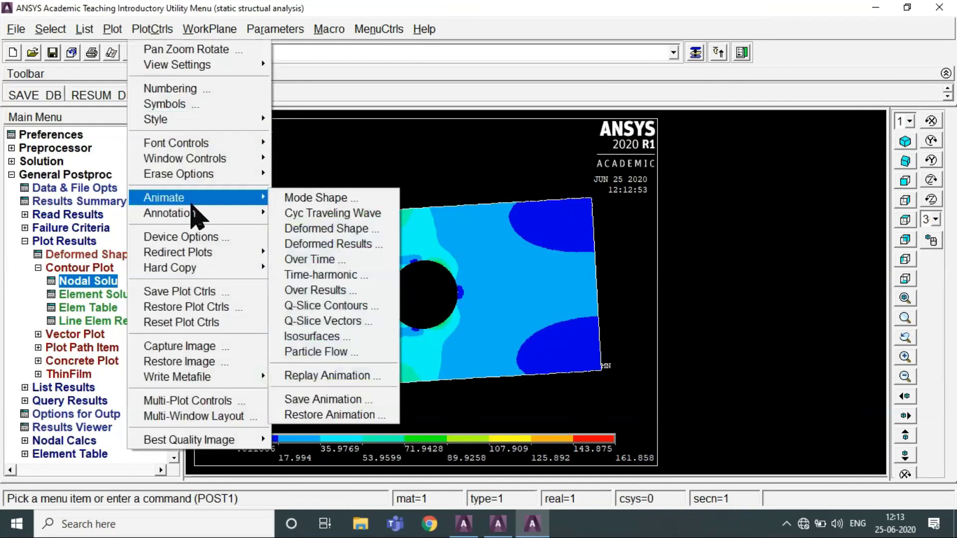
pyautogui.click(330, 243)
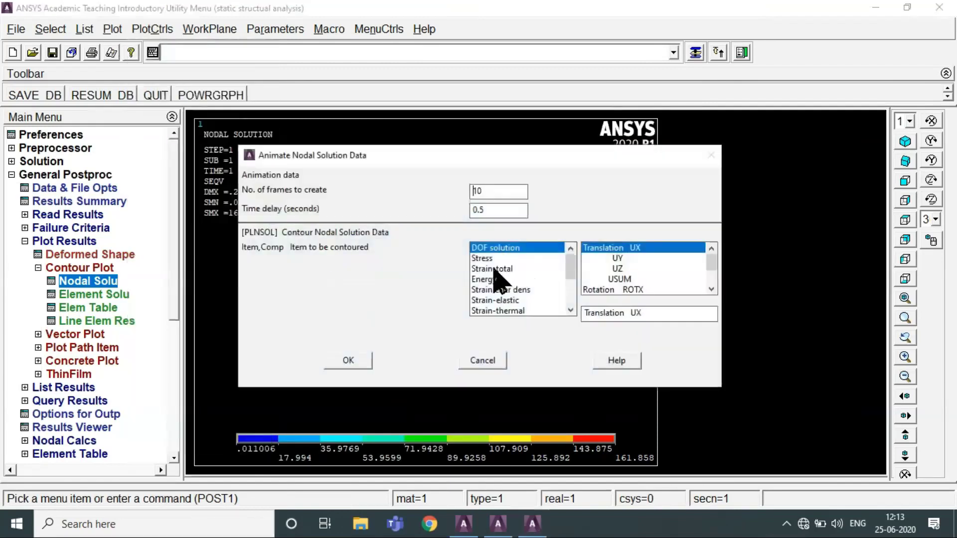
pyautogui.click(491, 258)
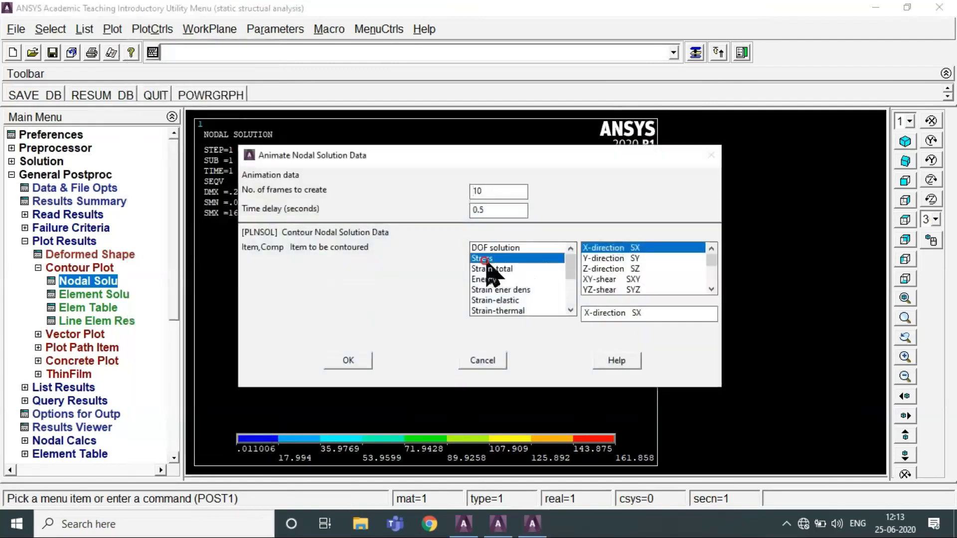
pyautogui.click(623, 259)
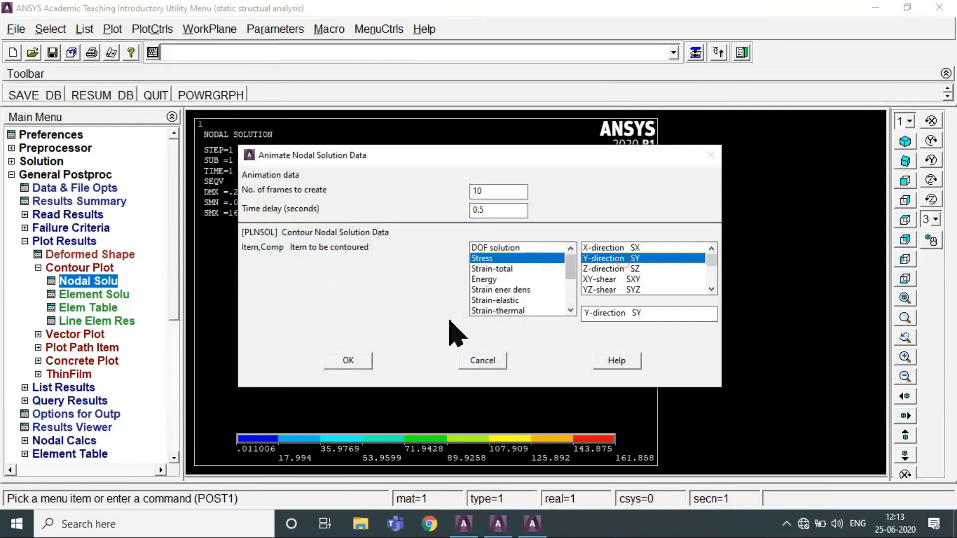
pyautogui.click(350, 362)
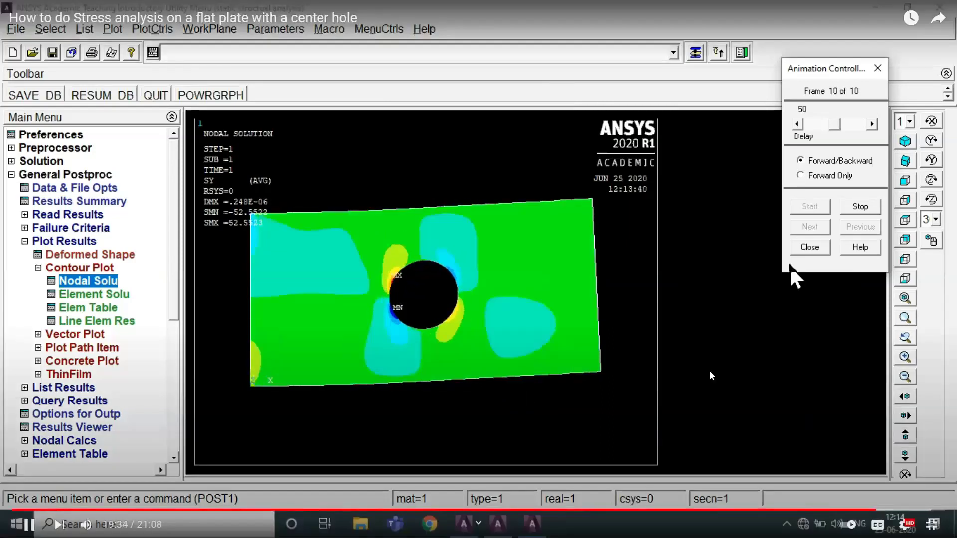
# - Stop the animation and start writing an inverted white/black metafile
pyautogui.click(817, 249)
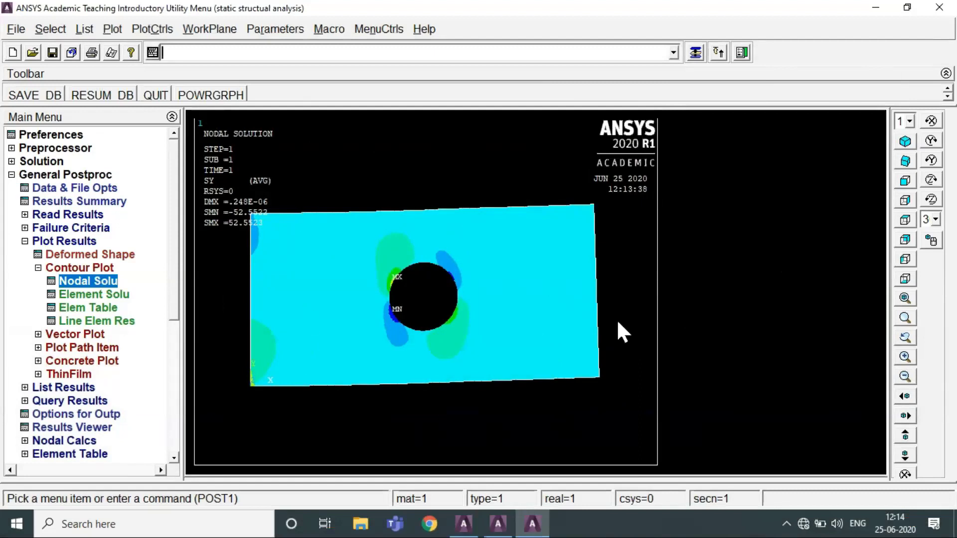
pyautogui.click(148, 32)
pyautogui.moveTo(178, 376)
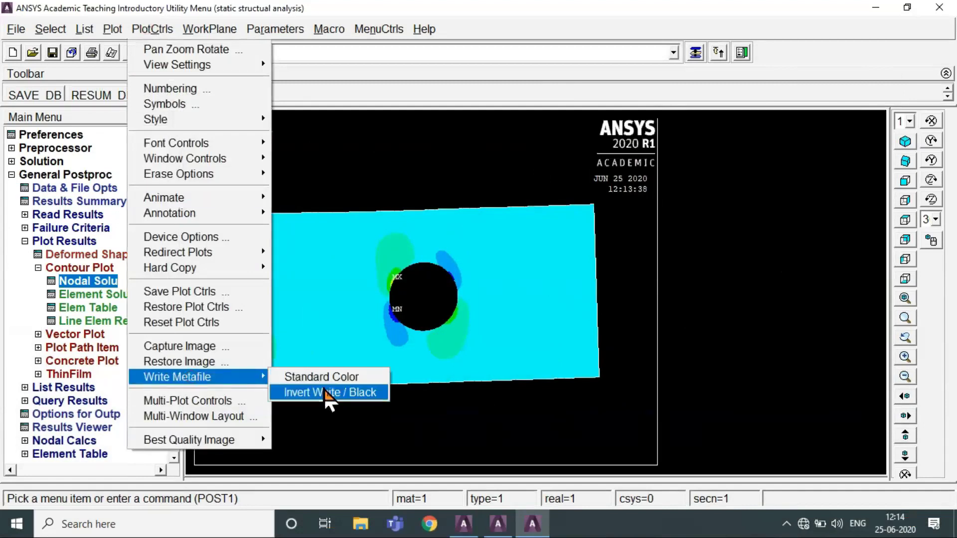
pyautogui.click(325, 393)
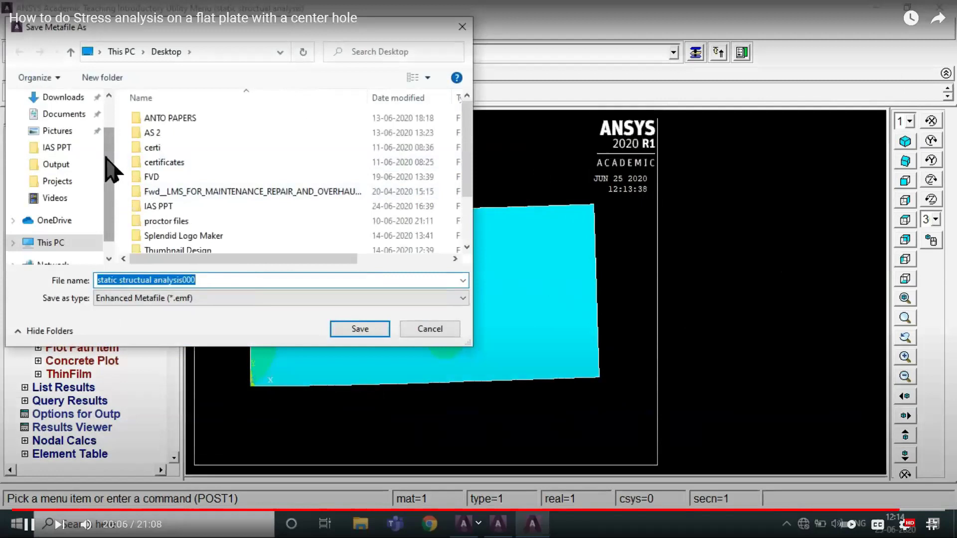
# - Shorten the metafile name to 'static structual analysis' by removing the trailing 000
pyautogui.scroll(2, 65, 150)
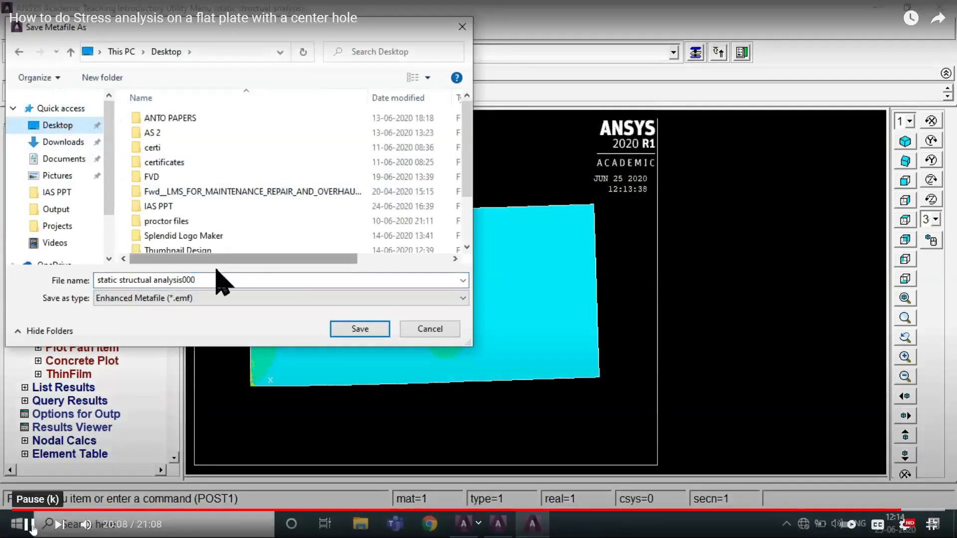
pyautogui.click(151, 281)
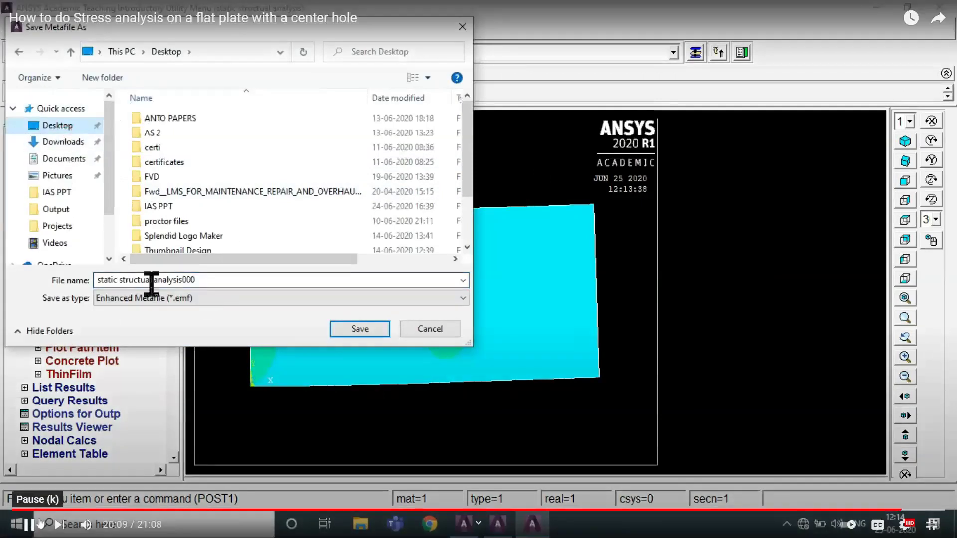
pyautogui.doubleClick(210, 282)
pyautogui.click(210, 282)
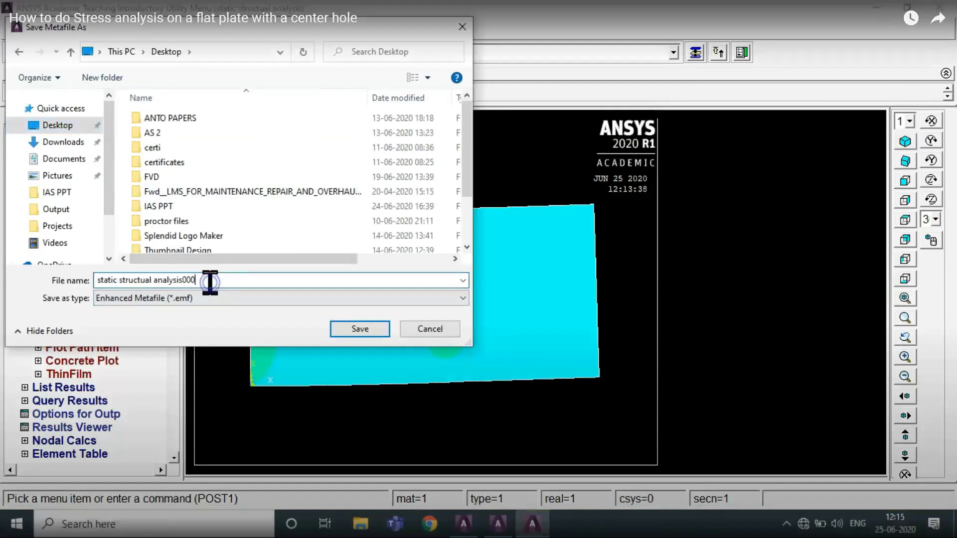
pyautogui.press('BackSpace')
pyautogui.press('BackSpace')
pyautogui.press('BackSpace')
pyautogui.click(30, 525)
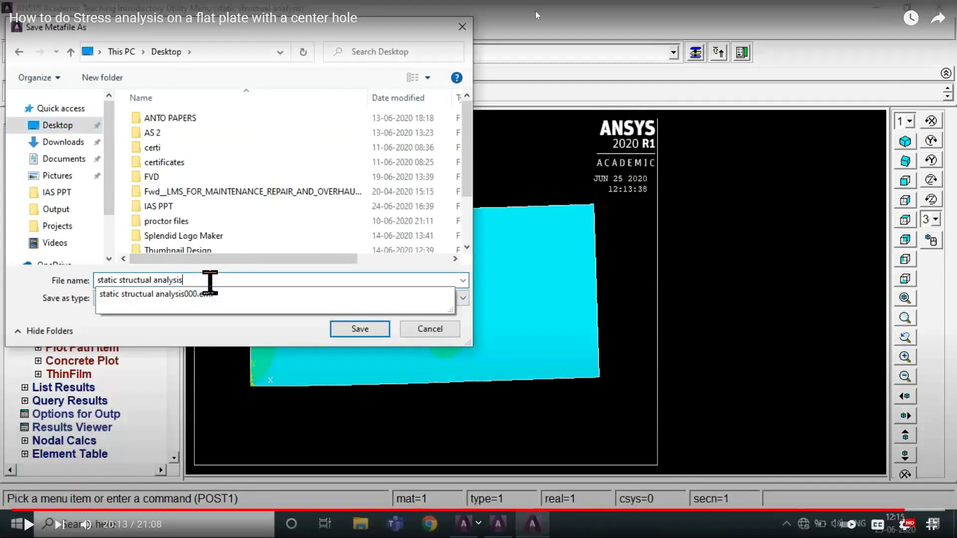
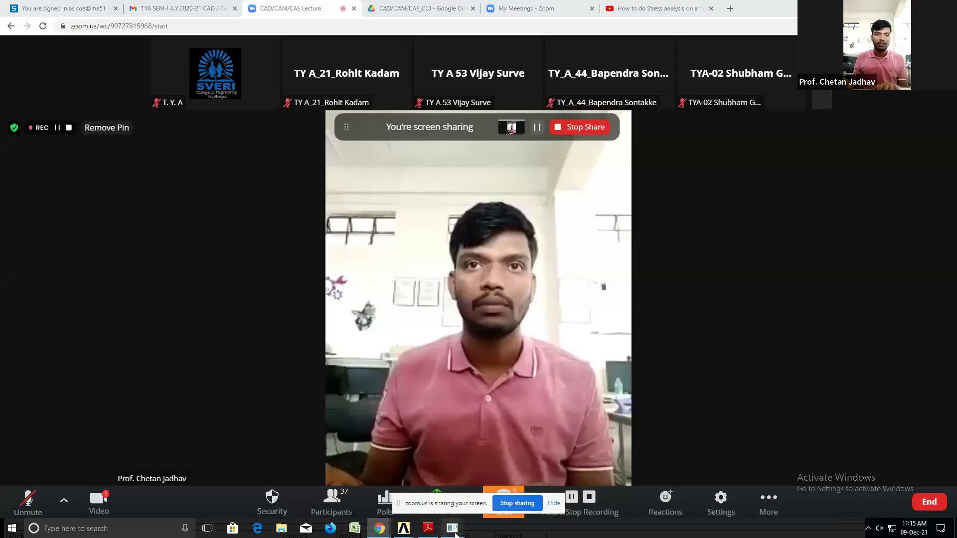
# - Filter the ANSYS GUI preferences to show only the Structural discipline
pyautogui.click(461, 481)
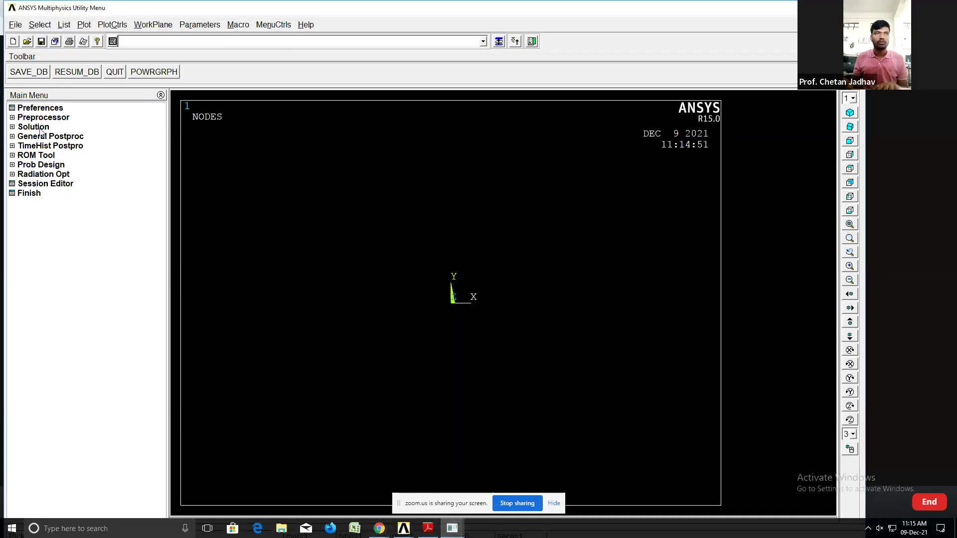
pyautogui.click(44, 109)
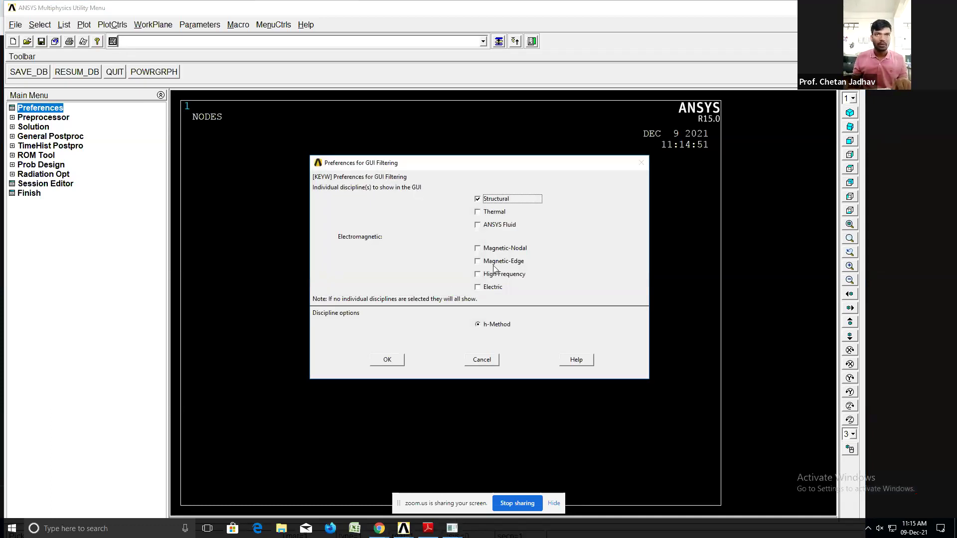
pyautogui.click(388, 360)
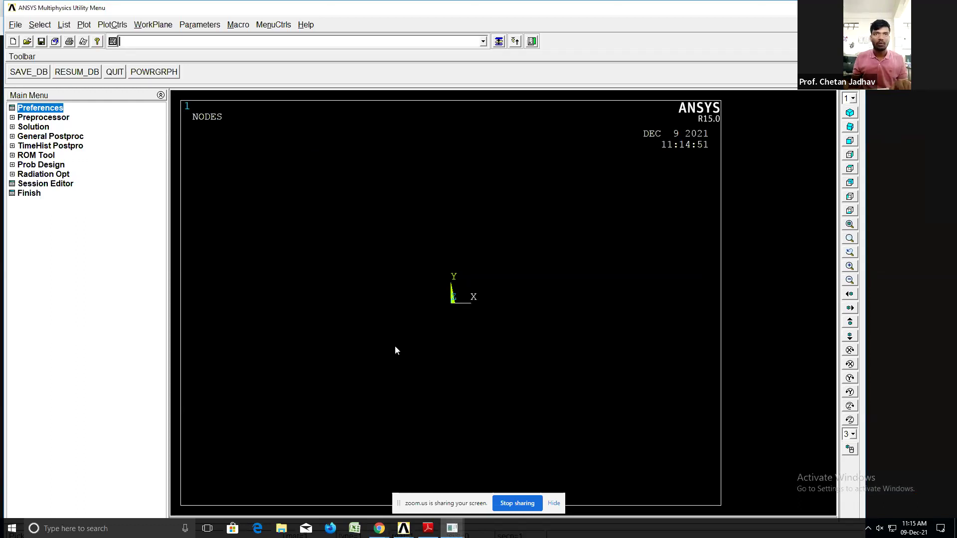
# - Add element type 1 as Solid Quad 4 node 182 (PLANE182)
pyautogui.click(34, 118)
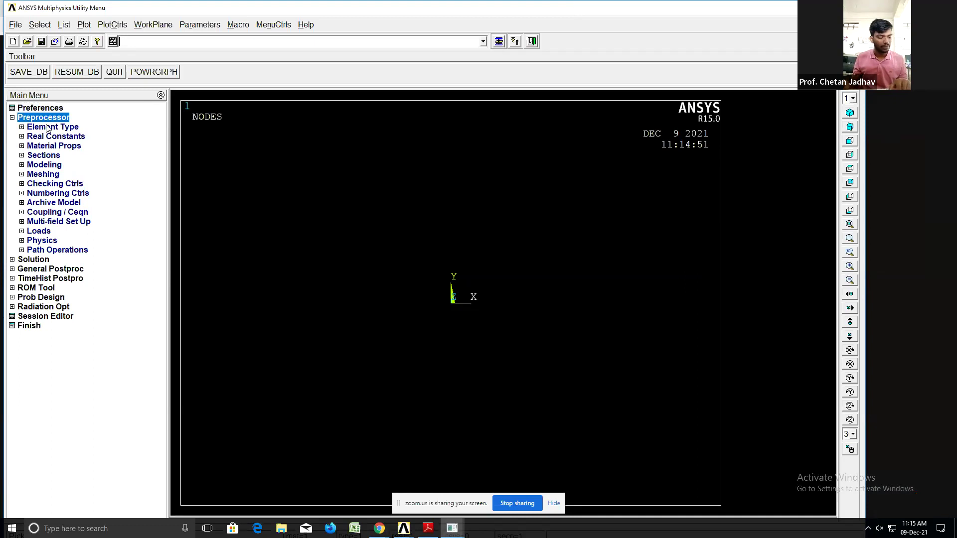
pyautogui.click(48, 128)
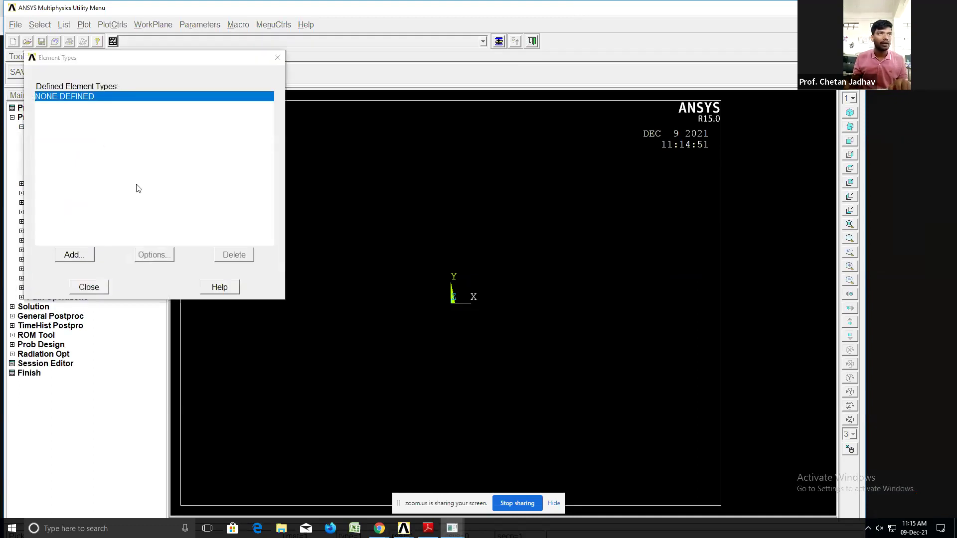
pyautogui.click(79, 259)
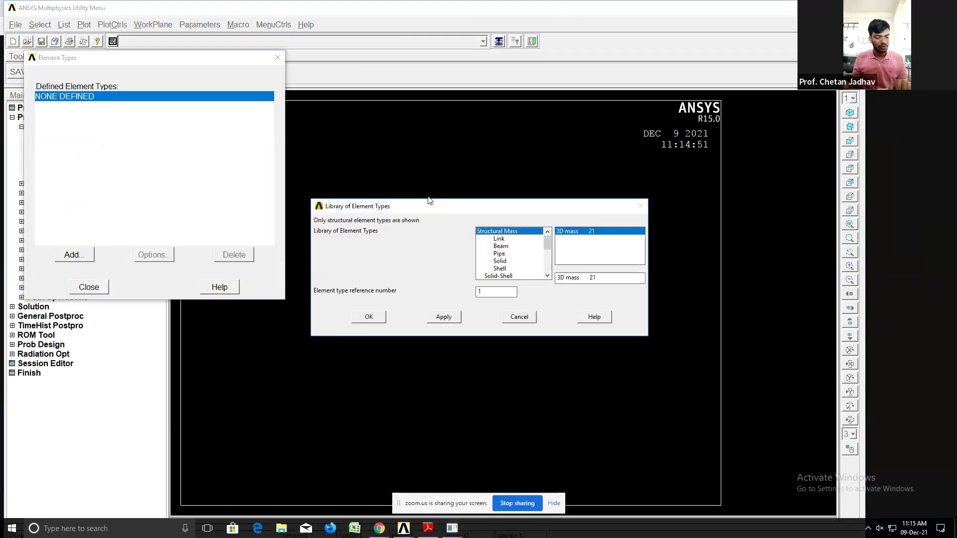
pyautogui.click(500, 261)
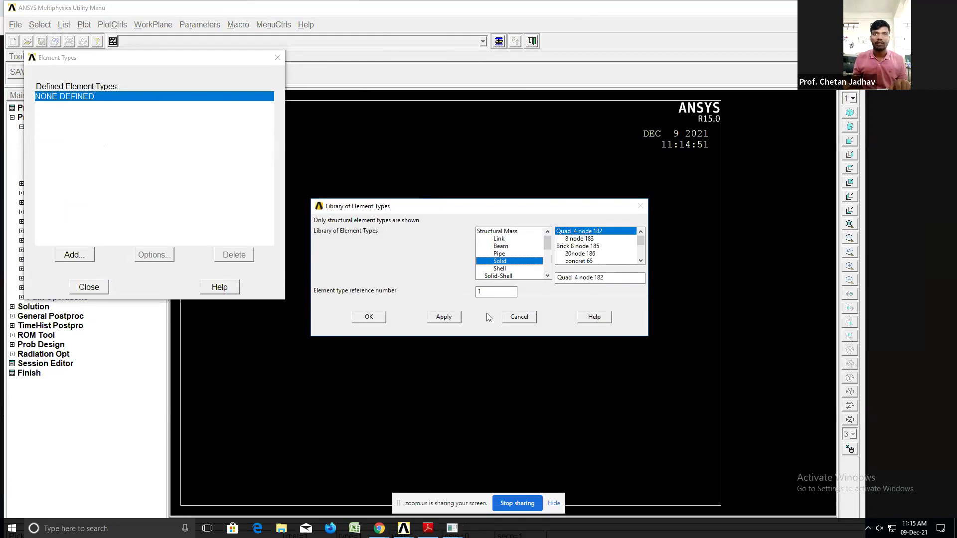
pyautogui.click(384, 319)
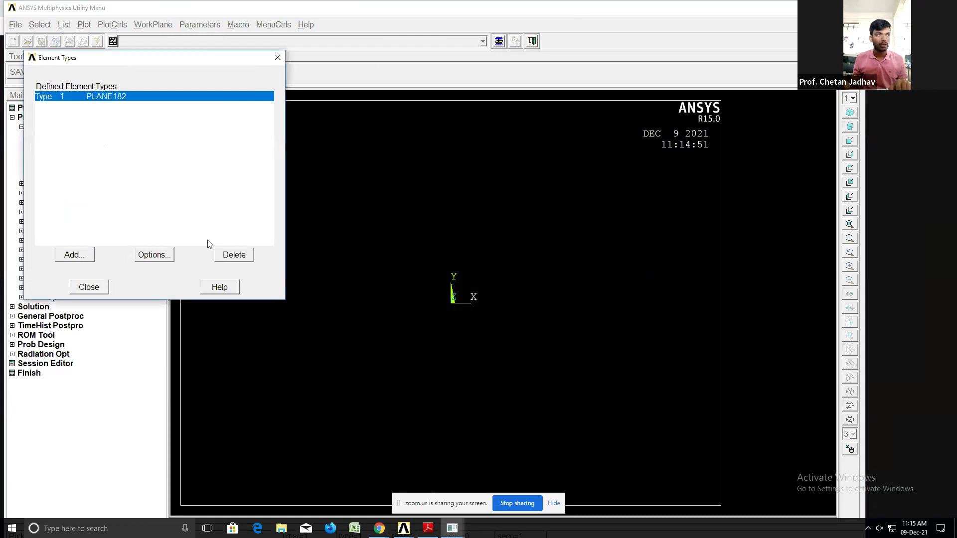
# - Set PLANE182 options to full integration and plane stress with thickness
pyautogui.click(153, 256)
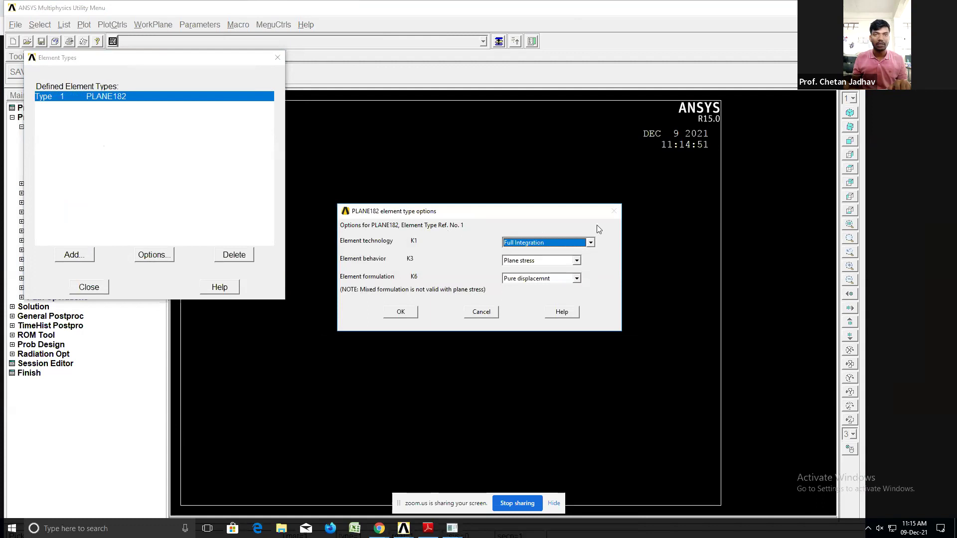
pyautogui.click(558, 244)
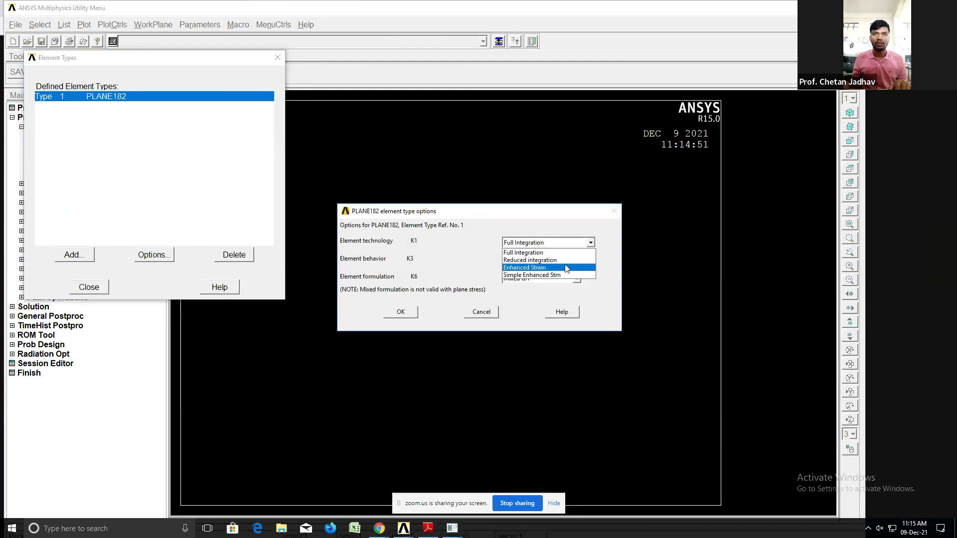
pyautogui.click(529, 253)
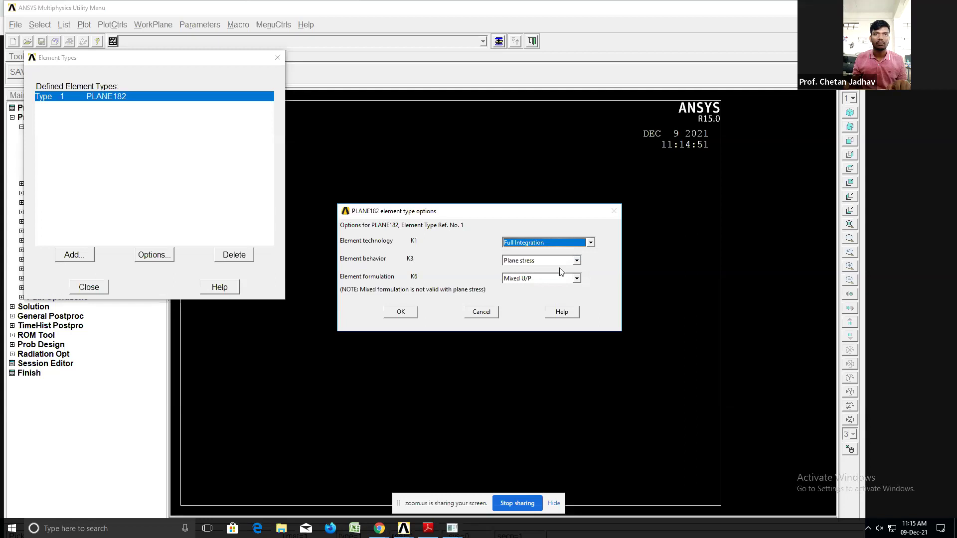
pyautogui.click(577, 261)
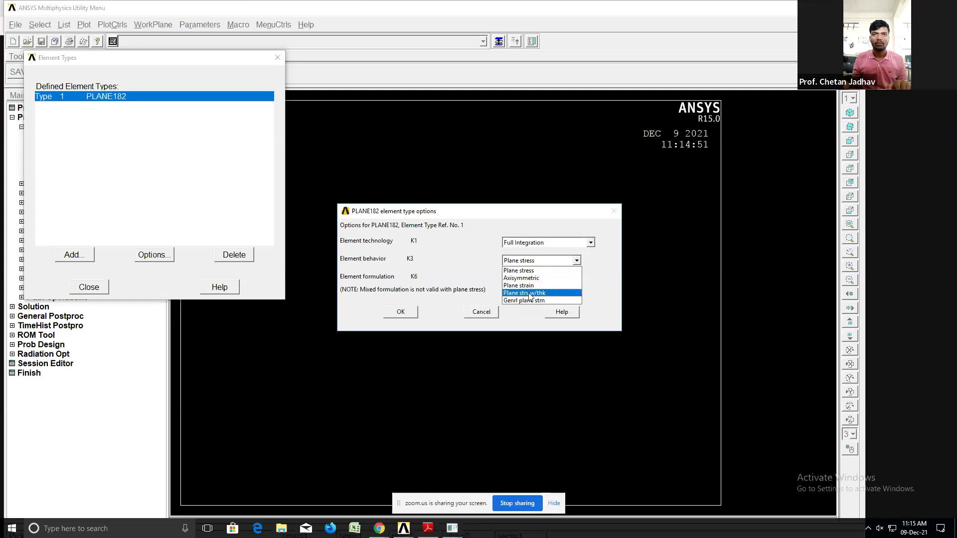
pyautogui.click(530, 294)
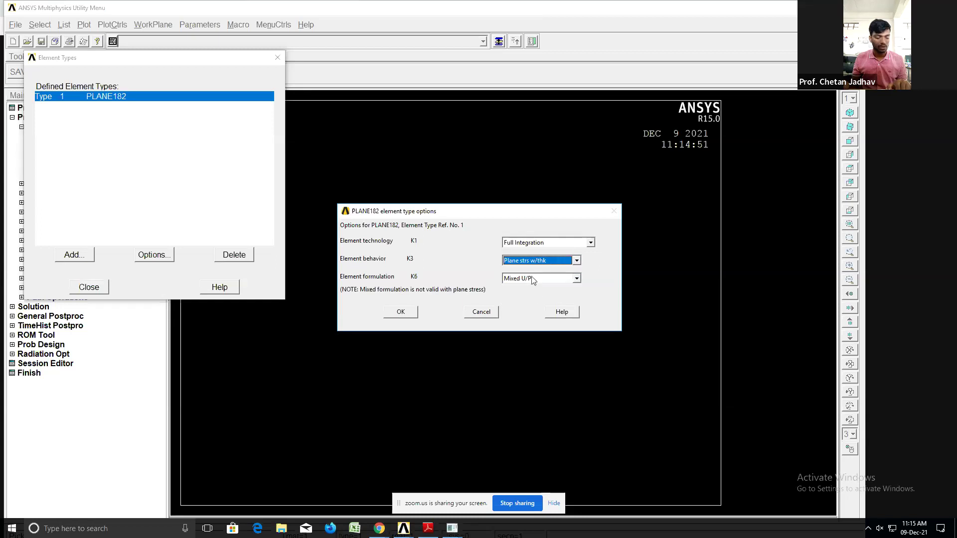
pyautogui.click(401, 312)
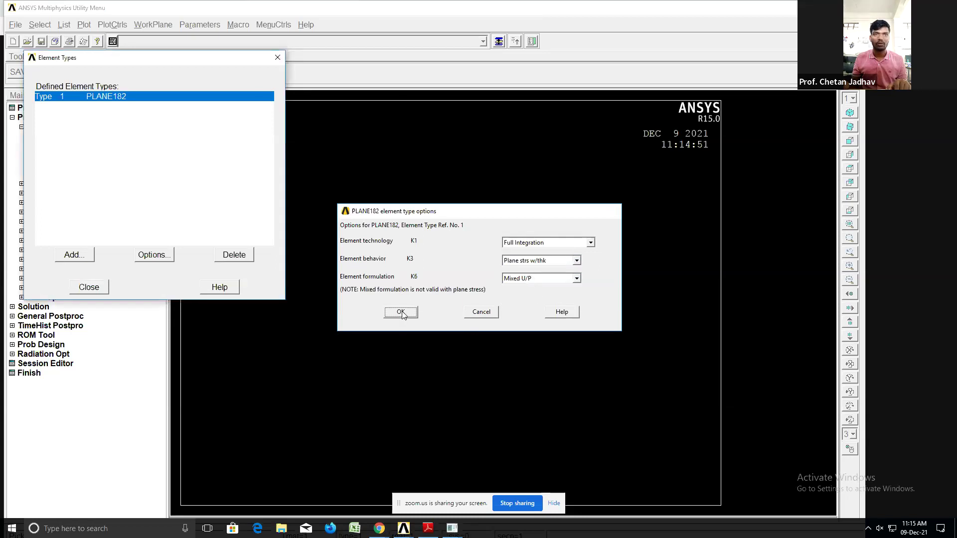
pyautogui.click(92, 291)
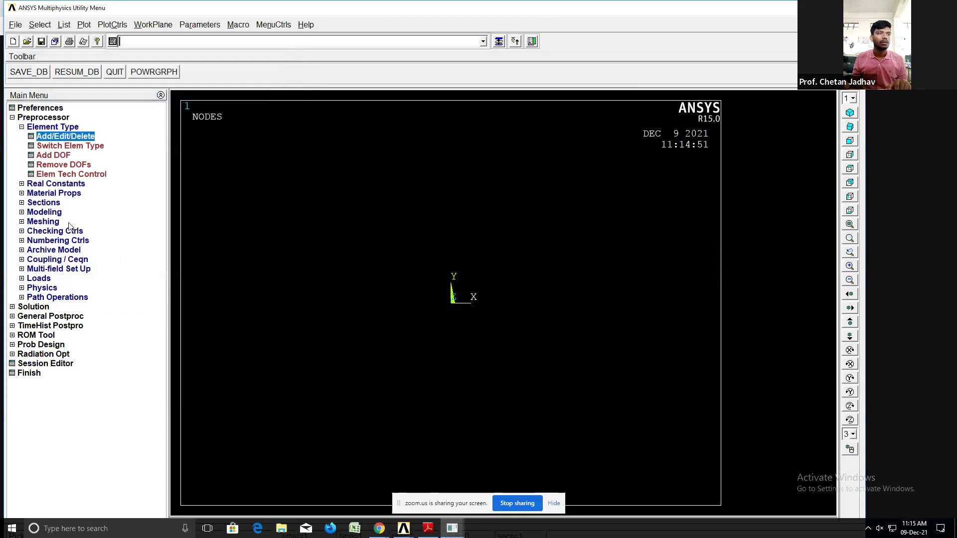
# - Add real constant set 1 for PLANE182 with thickness THK = 10
pyautogui.click(44, 184)
pyautogui.click(68, 147)
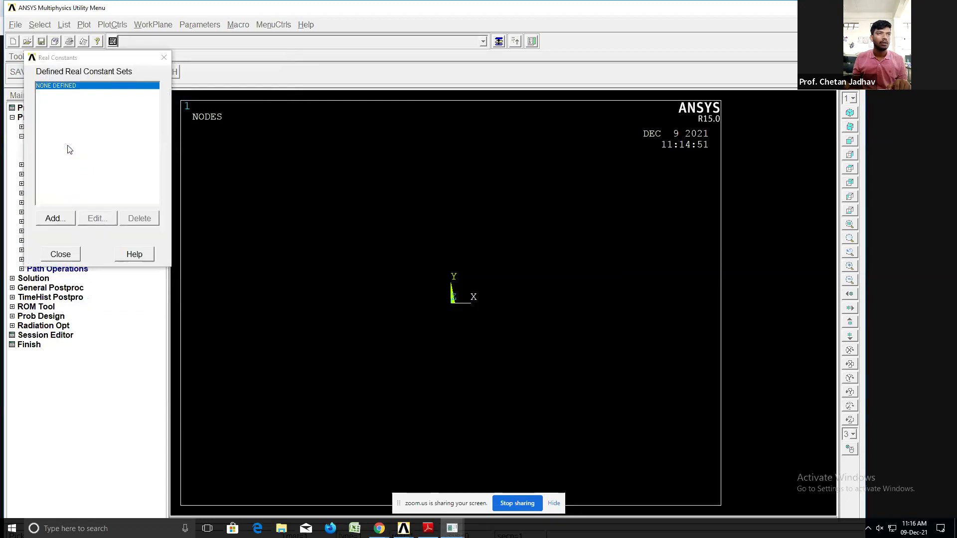
pyautogui.click(54, 218)
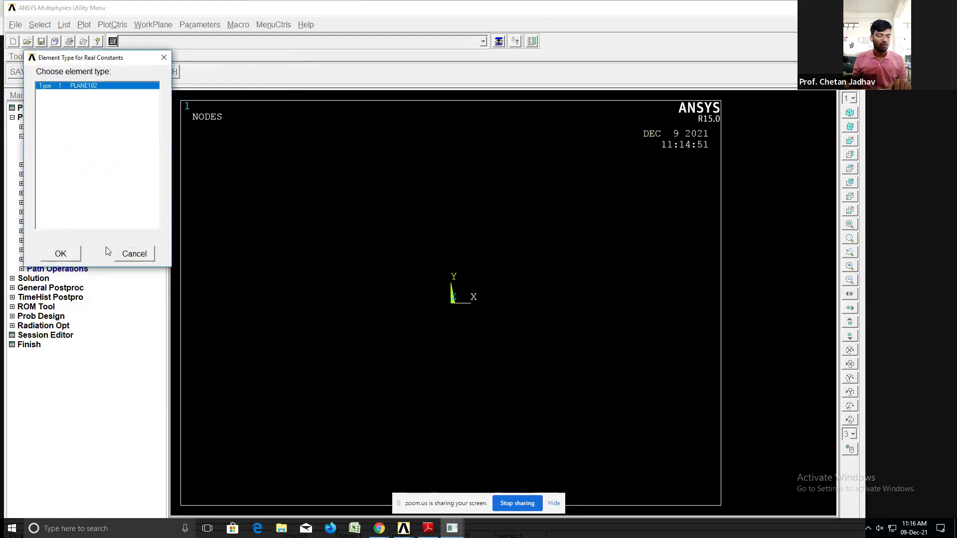
pyautogui.click(61, 254)
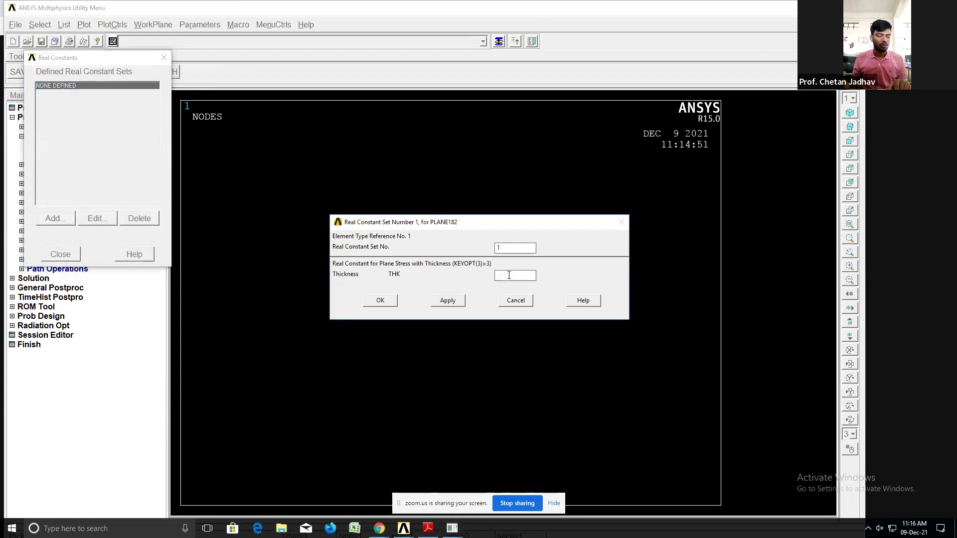
pyautogui.write('10')
pyautogui.click(391, 301)
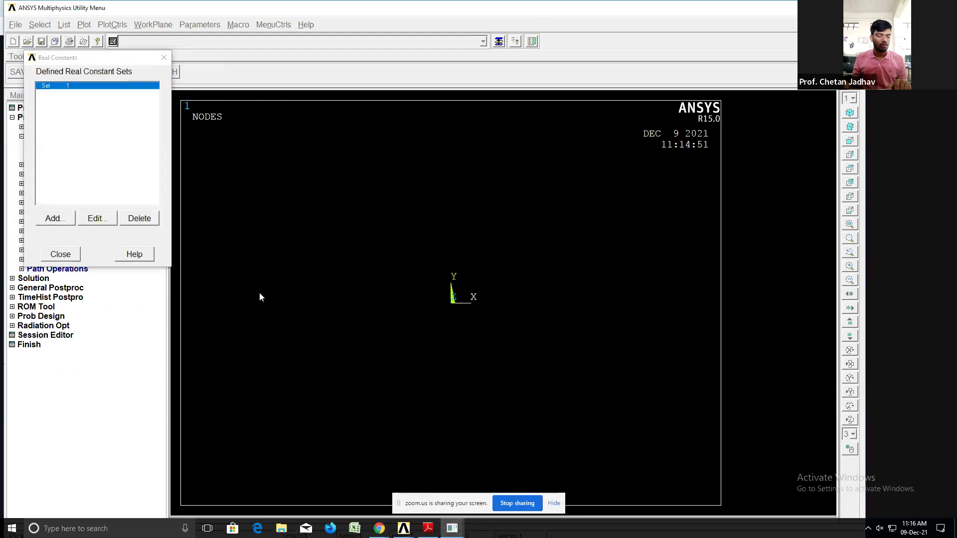
pyautogui.click(60, 255)
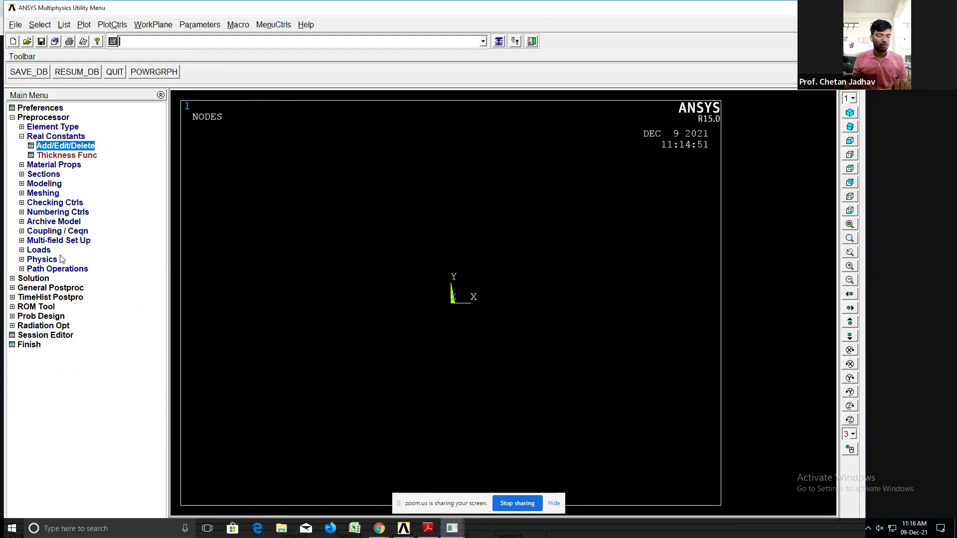
# - Define material 1 as linear elastic isotropic with EX 2e5 and PRXY 0.3
pyautogui.click(56, 165)
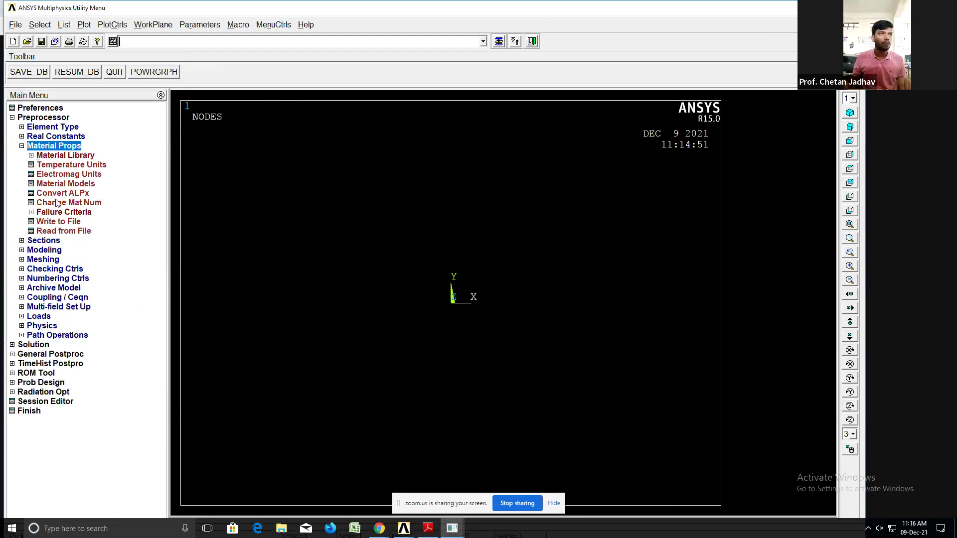
pyautogui.click(62, 186)
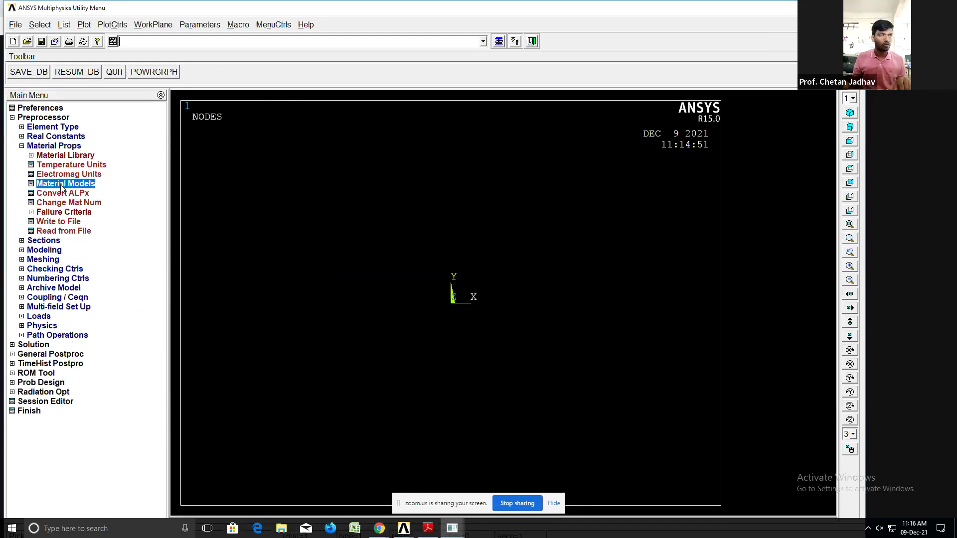
pyautogui.doubleClick(505, 247)
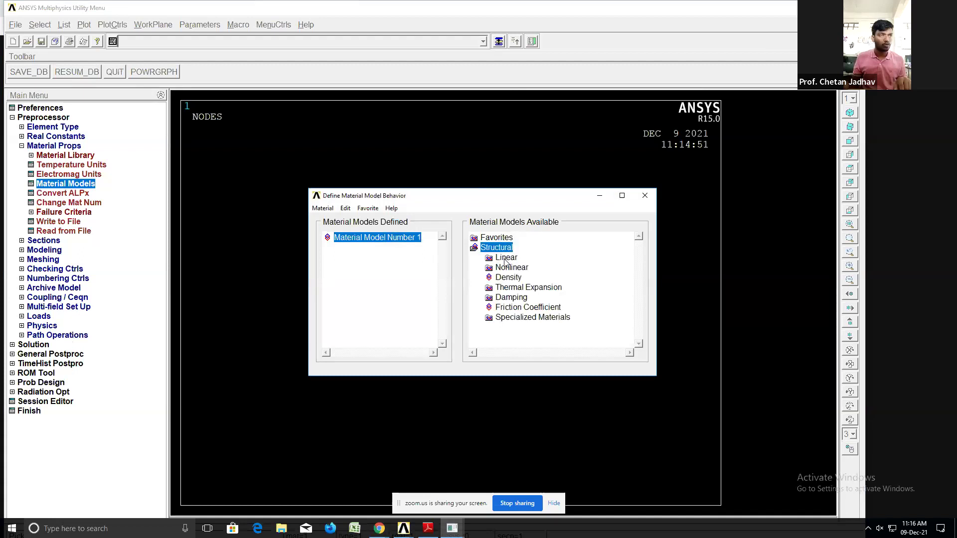
pyautogui.doubleClick(506, 258)
pyautogui.doubleClick(540, 277)
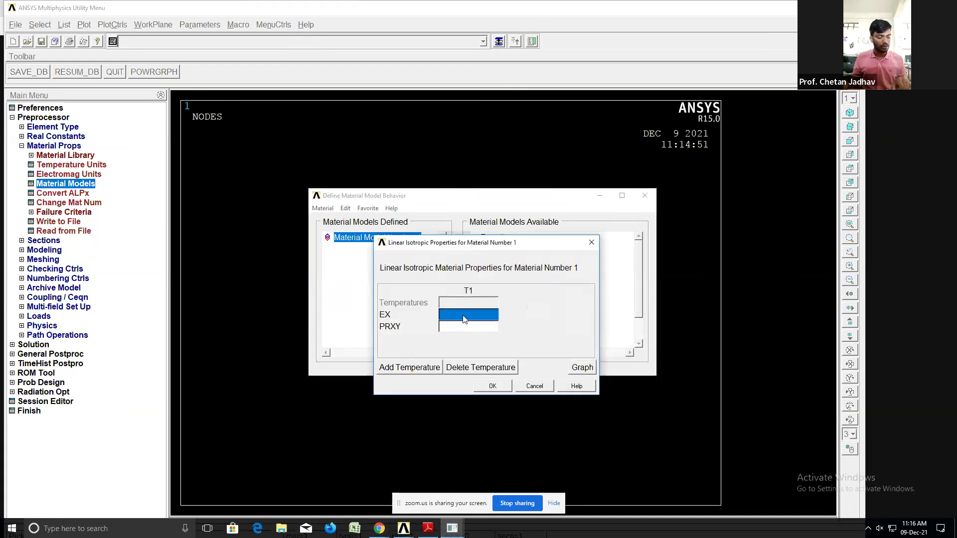
pyautogui.write('2')
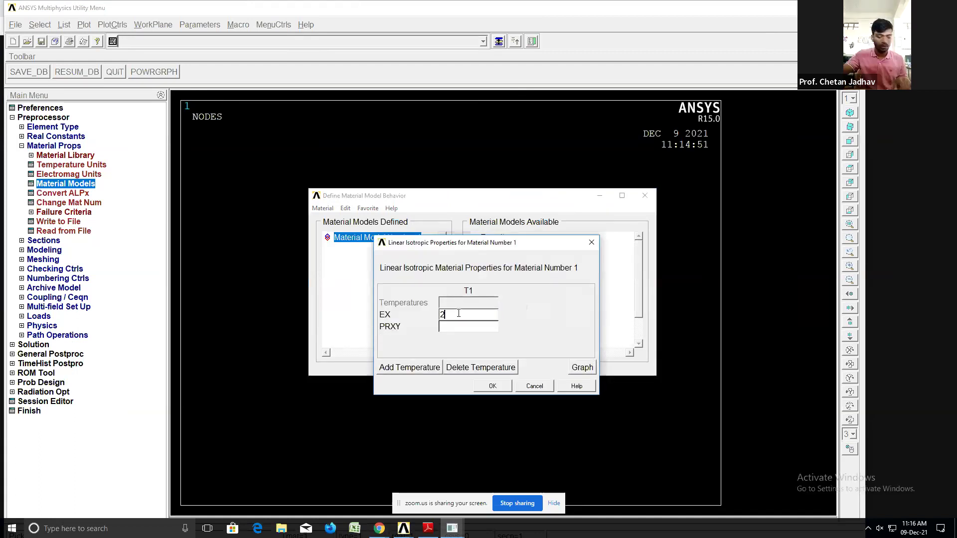
pyautogui.write('e5')
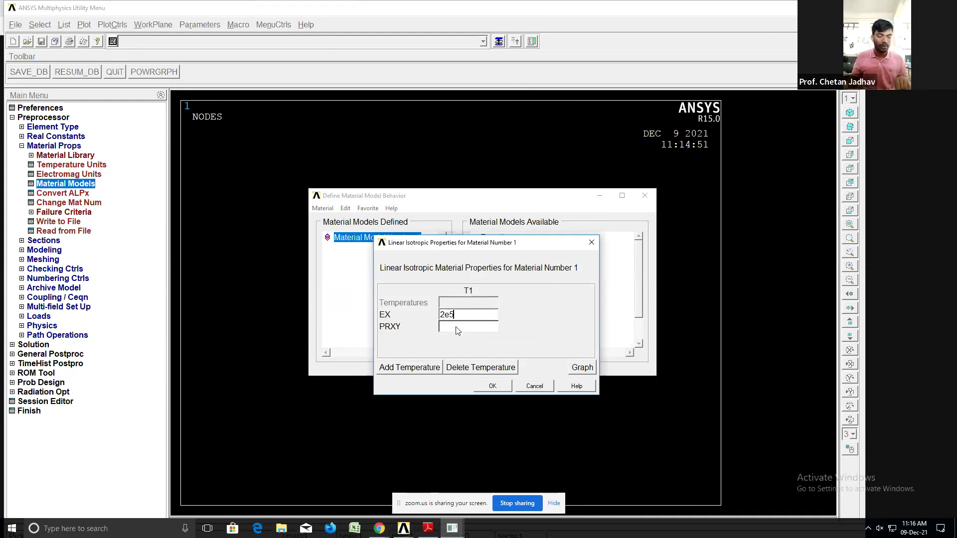
pyautogui.click(456, 325)
pyautogui.click(456, 325)
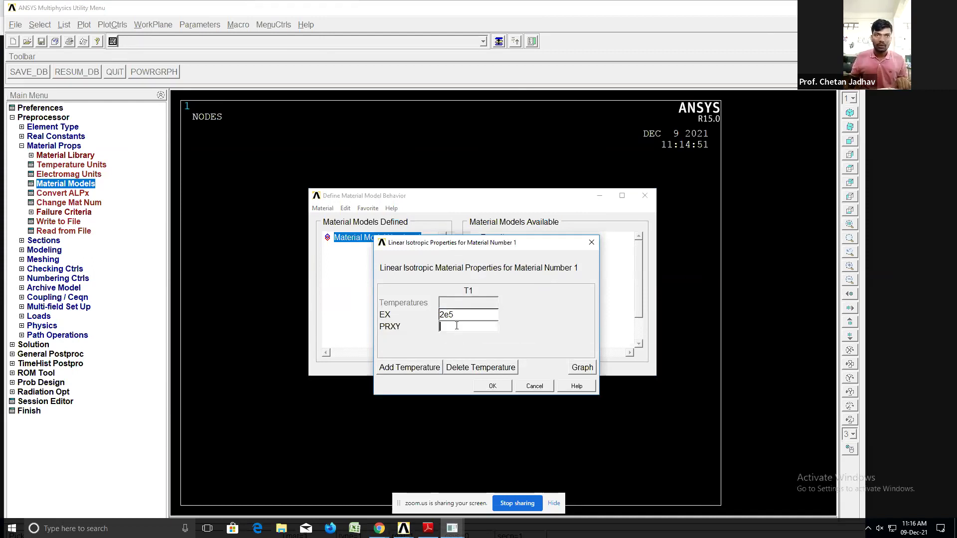
pyautogui.write('0.3')
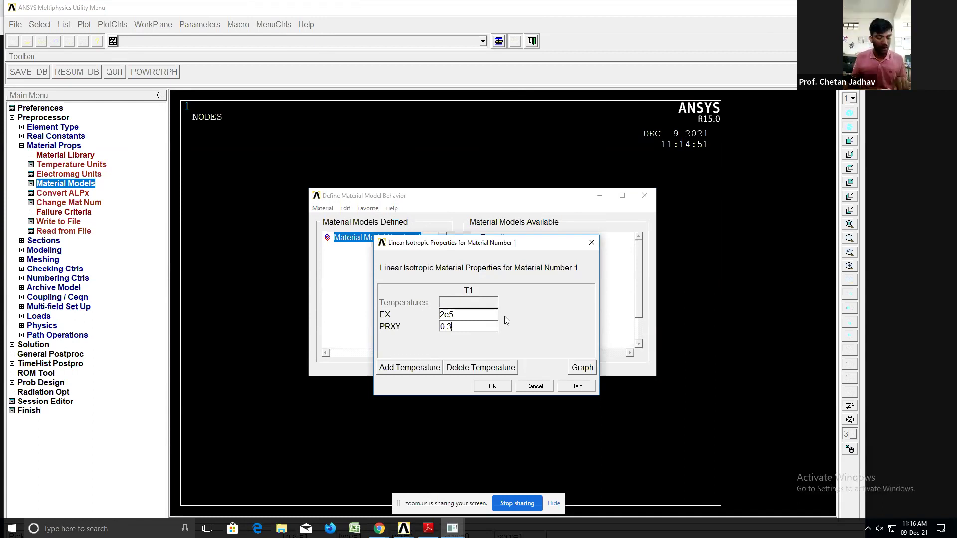
pyautogui.click(502, 387)
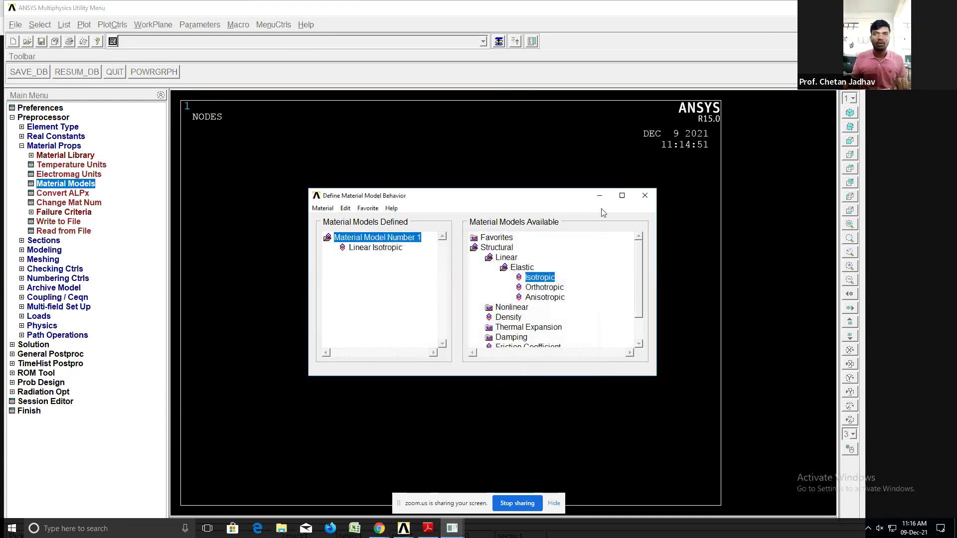
pyautogui.click(643, 197)
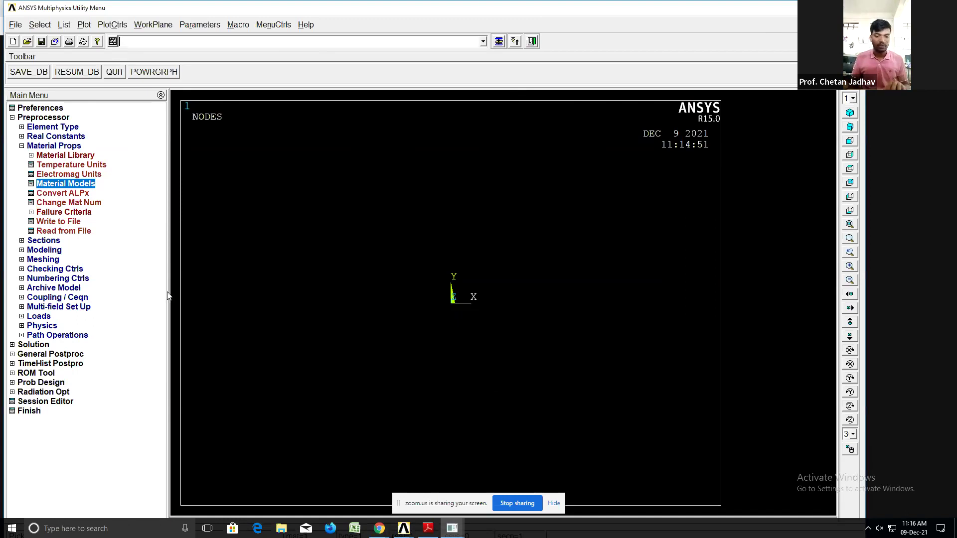
# - Try a two-corner rectangle at WP X 0, Y 0, which is rejected for zero width
pyautogui.click(43, 250)
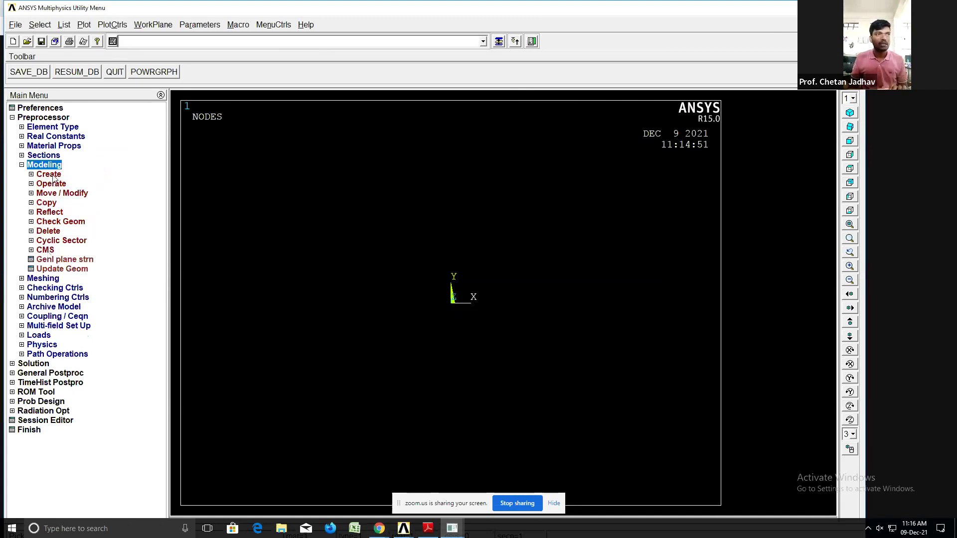
pyautogui.click(49, 174)
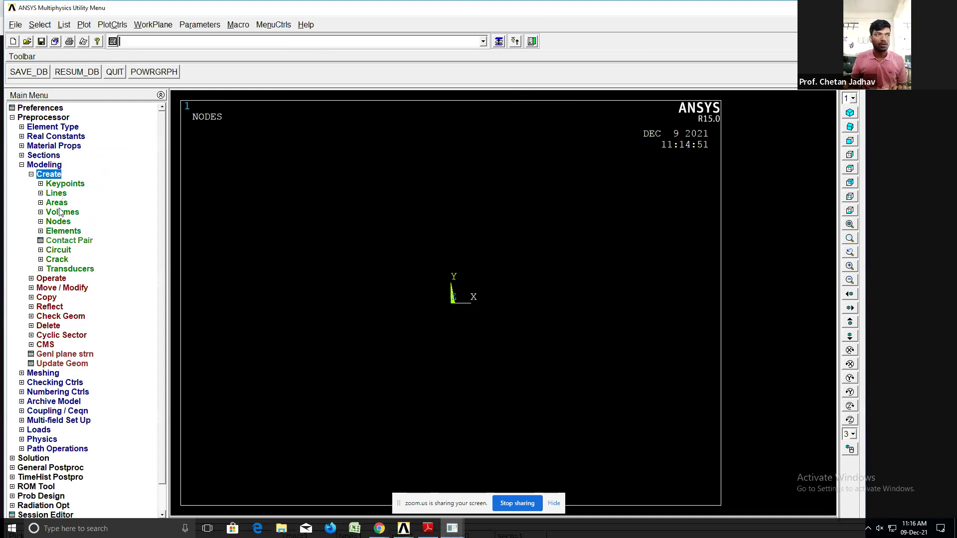
pyautogui.click(57, 203)
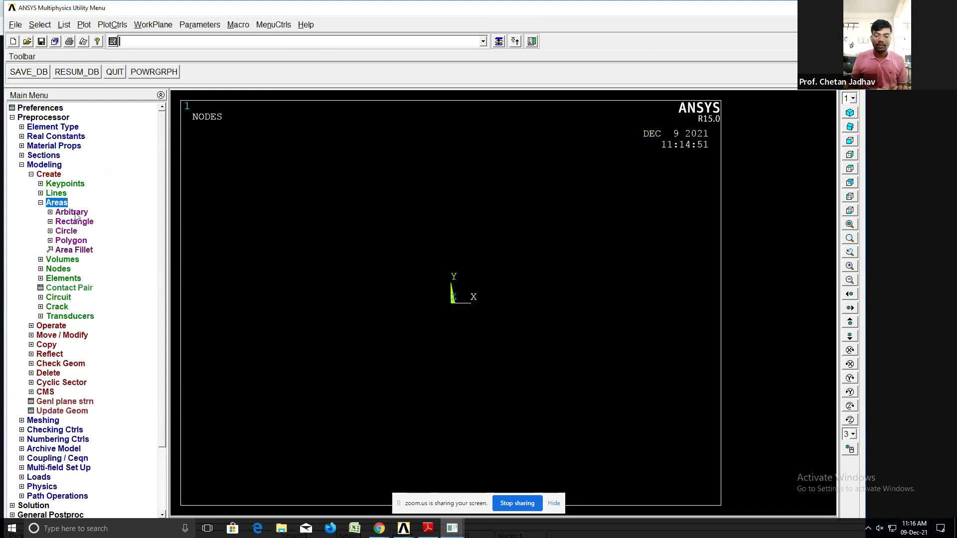
pyautogui.click(74, 222)
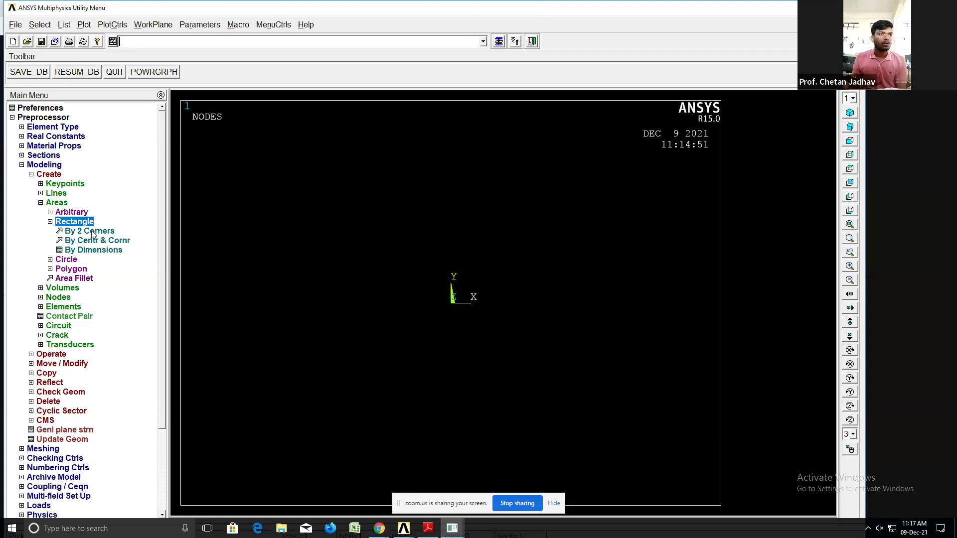
pyautogui.click(90, 231)
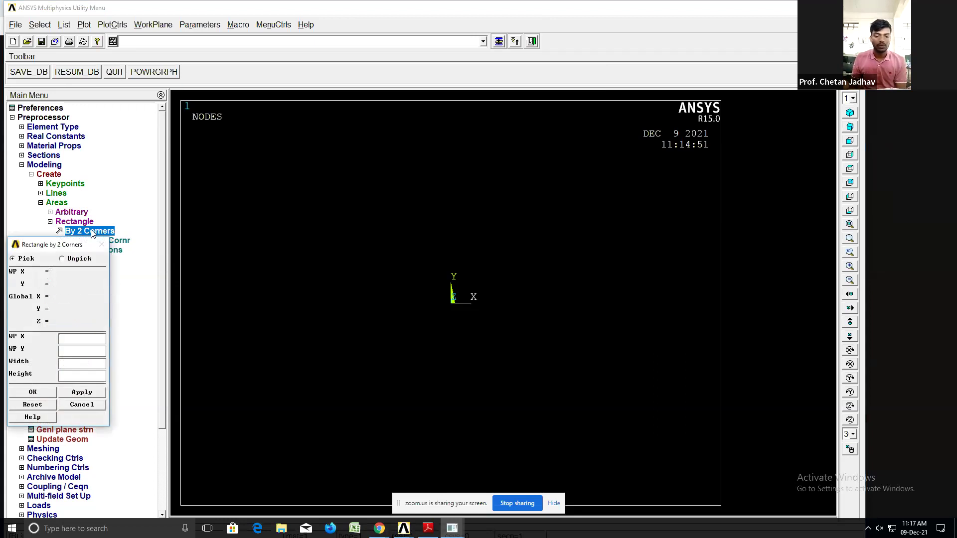
pyautogui.click(78, 339)
pyautogui.write('0')
pyautogui.click(72, 352)
pyautogui.write('0')
pyautogui.click(90, 394)
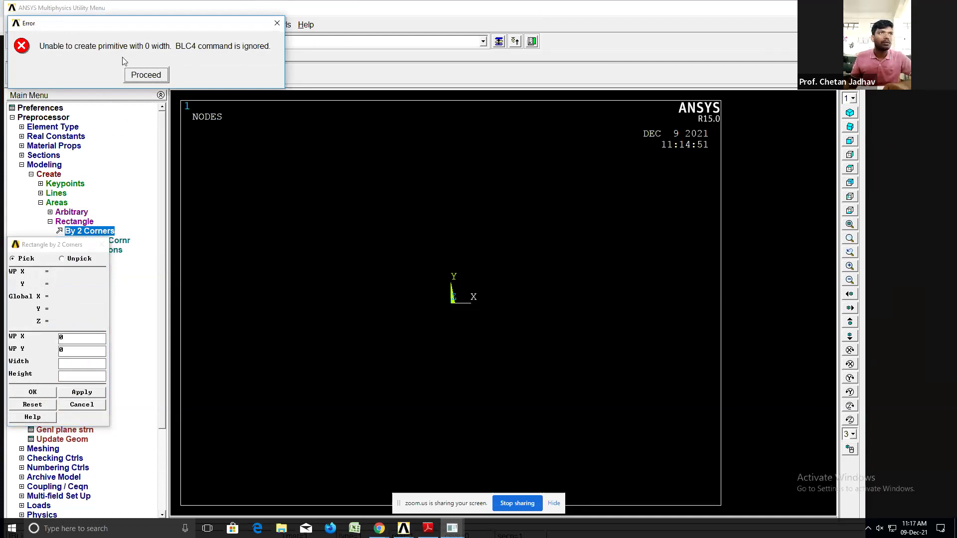
pyautogui.click(277, 23)
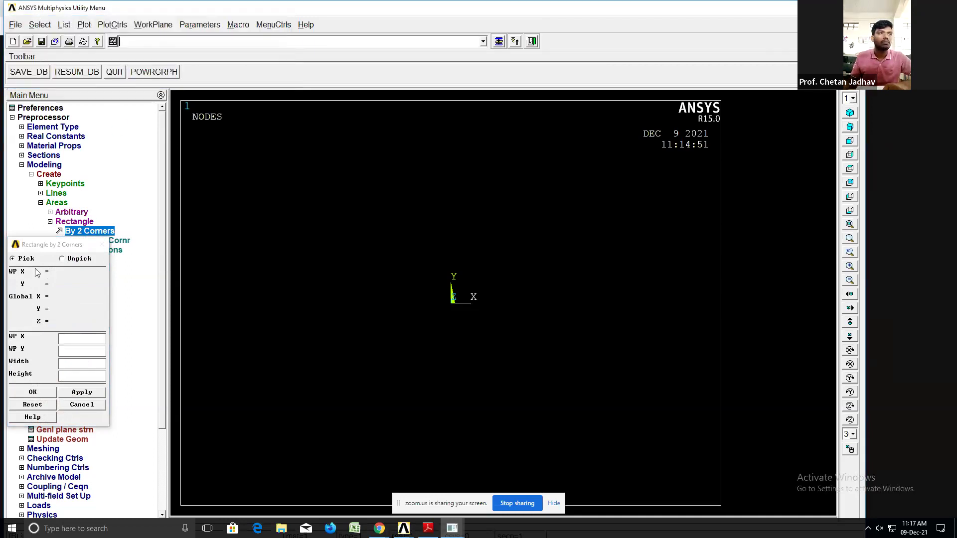
# - Cancel the two-corner tool, then open and cancel the centre-and-corner rectangle tool
pyautogui.click(77, 405)
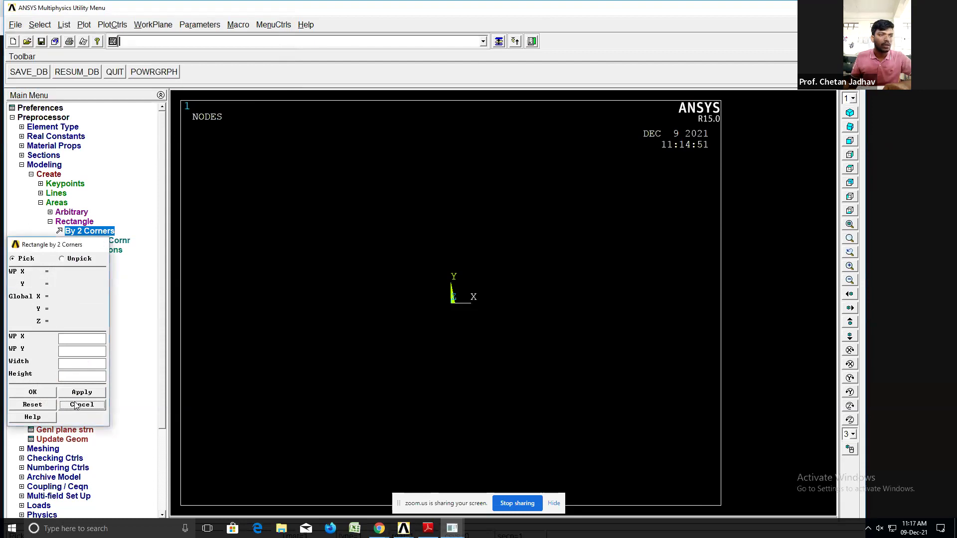
pyautogui.click(97, 243)
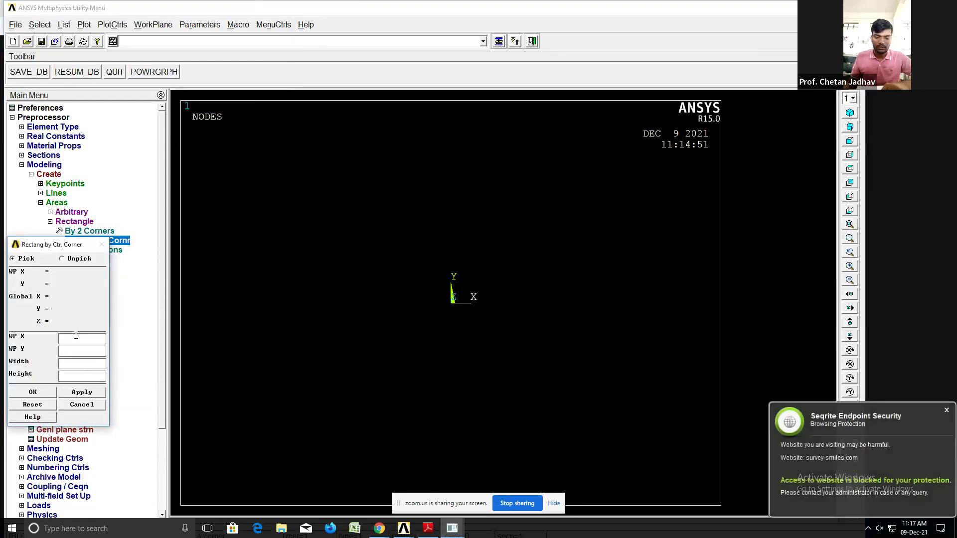
pyautogui.click(75, 405)
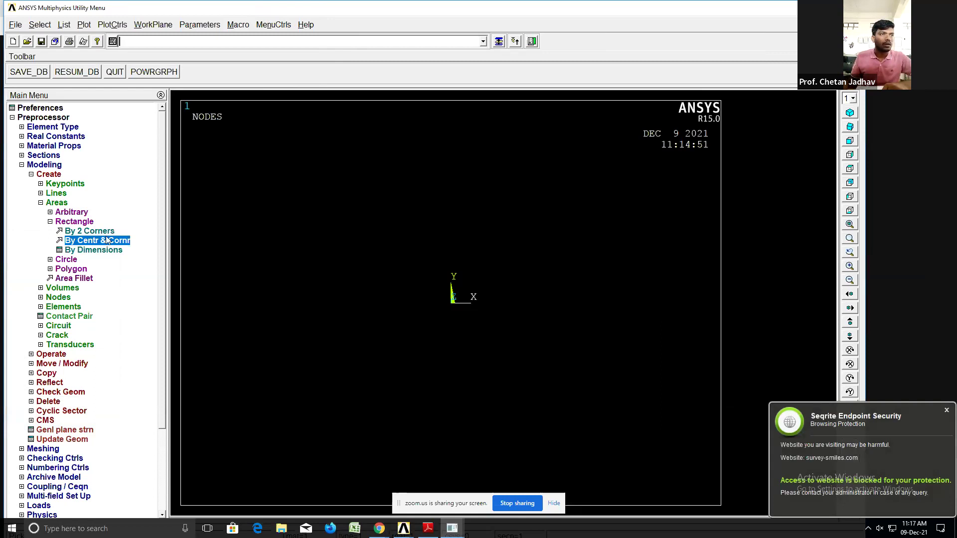
# - Create a rectangle by dimensions from X 0 to 40 and Y 0 to 25
pyautogui.click(95, 250)
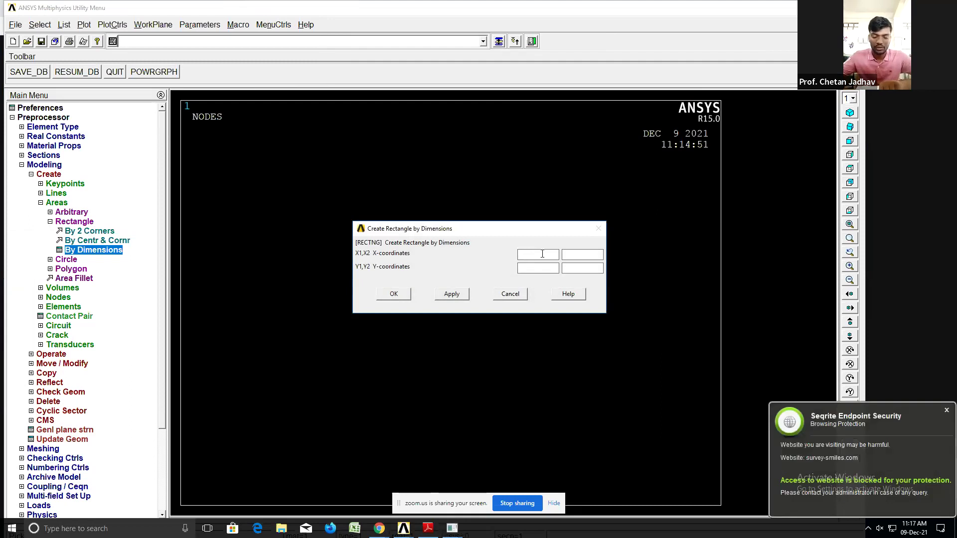
pyautogui.write('0')
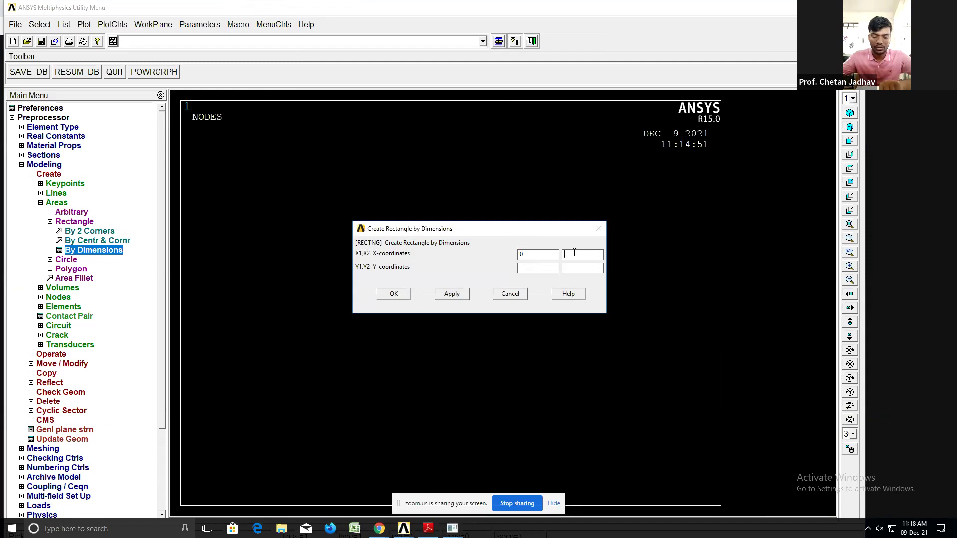
pyautogui.write('40')
pyautogui.click(552, 270)
pyautogui.write('0')
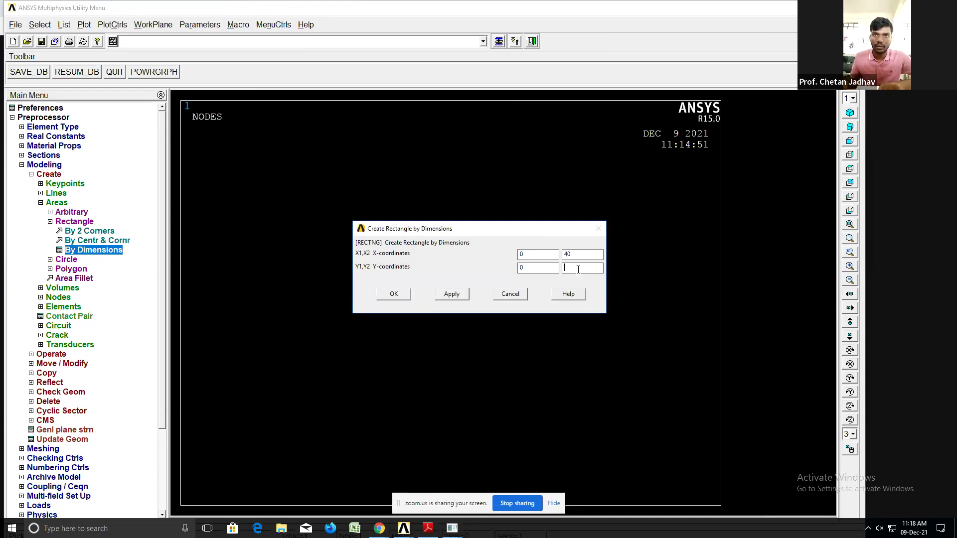
pyautogui.click(577, 269)
pyautogui.write('25')
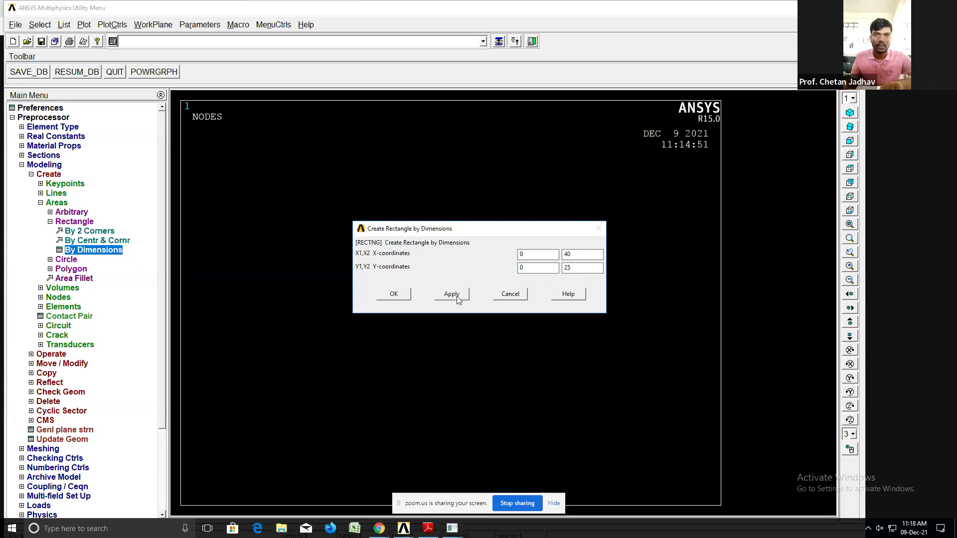
pyautogui.click(394, 295)
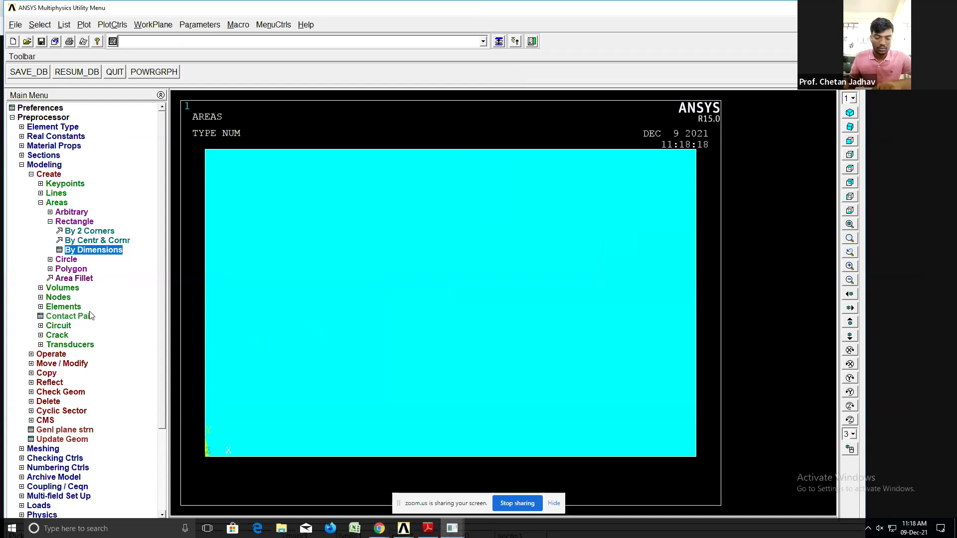
pyautogui.click(59, 206)
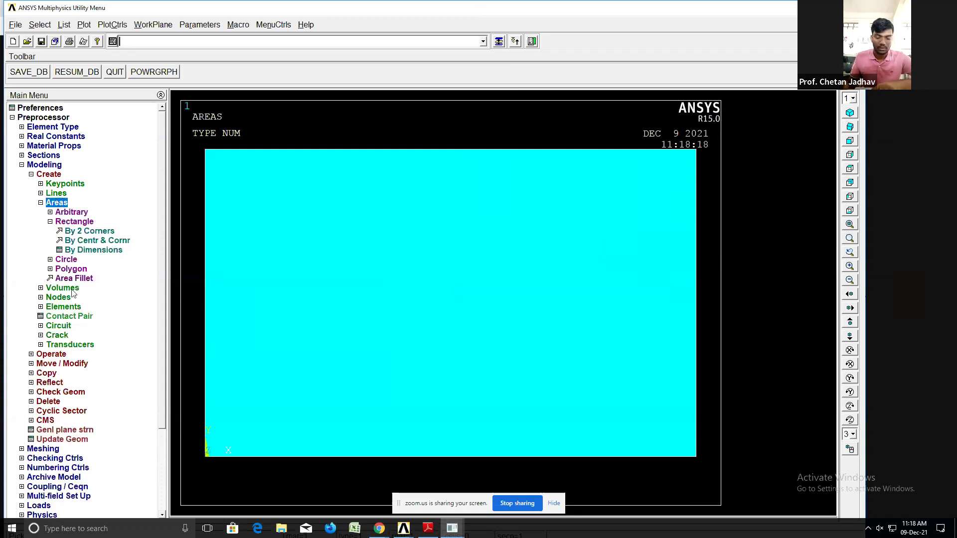
pyautogui.click(67, 260)
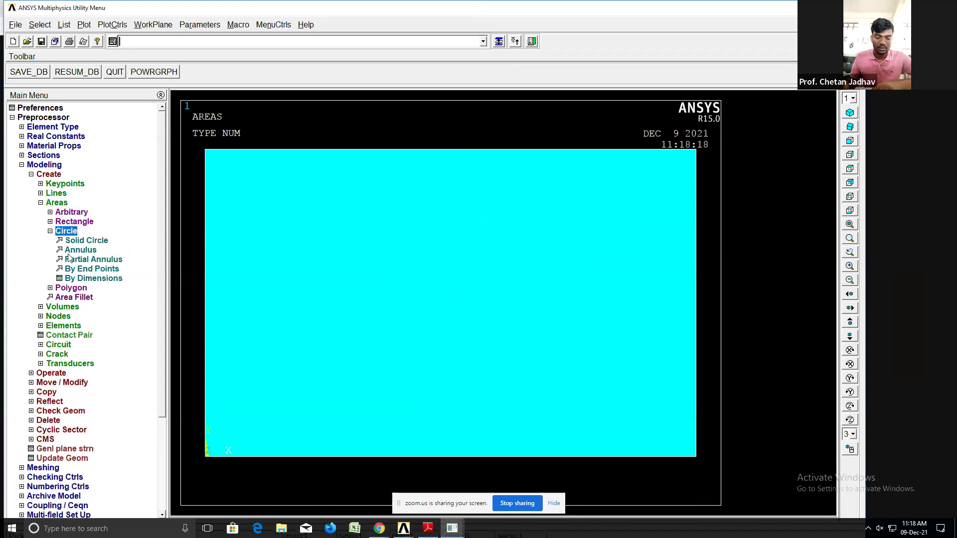
# - Create a solid circle of radius 5 centred at the origin
pyautogui.click(86, 241)
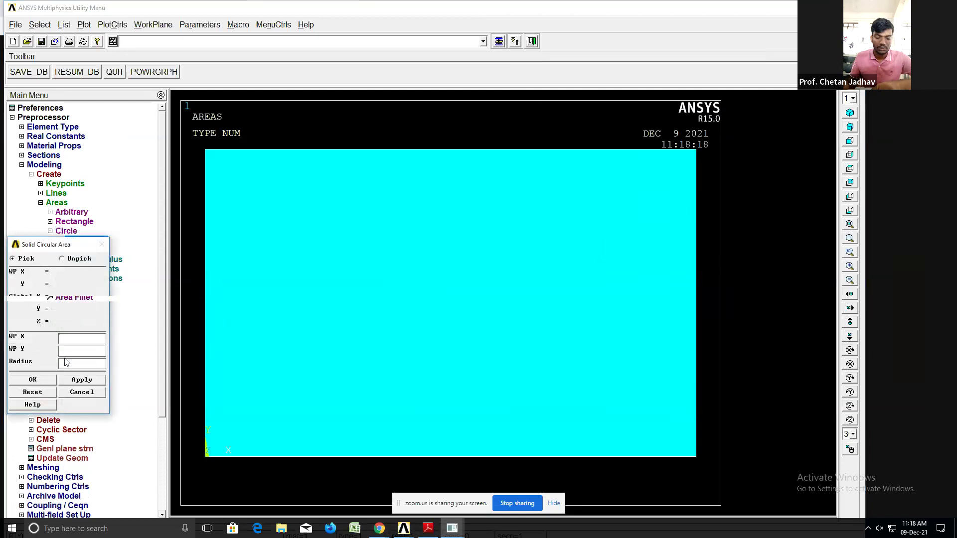
pyautogui.write('5')
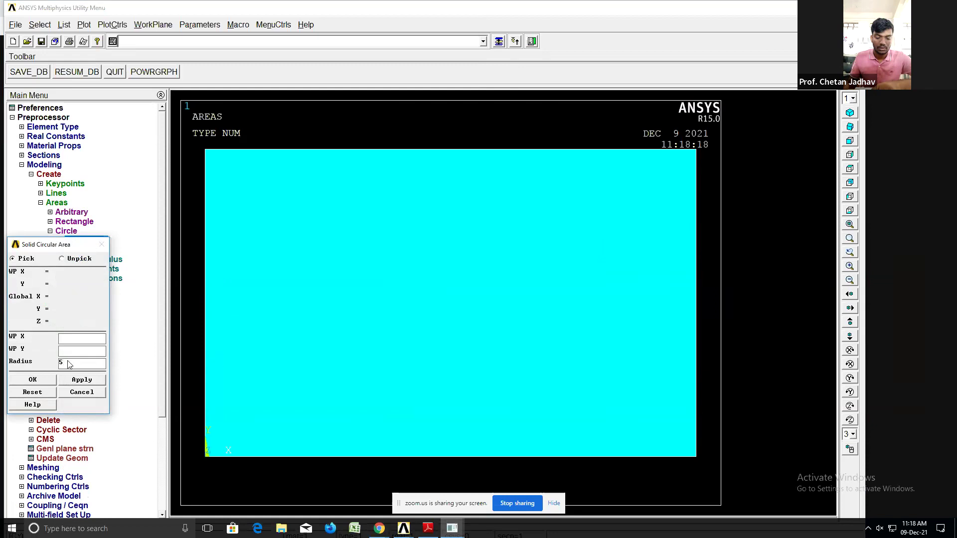
pyautogui.click(43, 382)
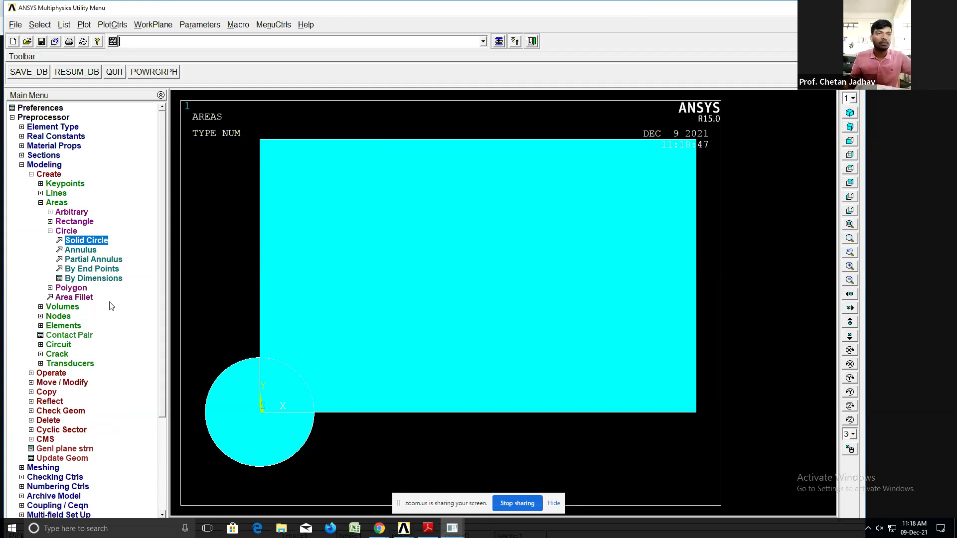
pyautogui.rightClick(87, 240)
pyautogui.click(125, 342)
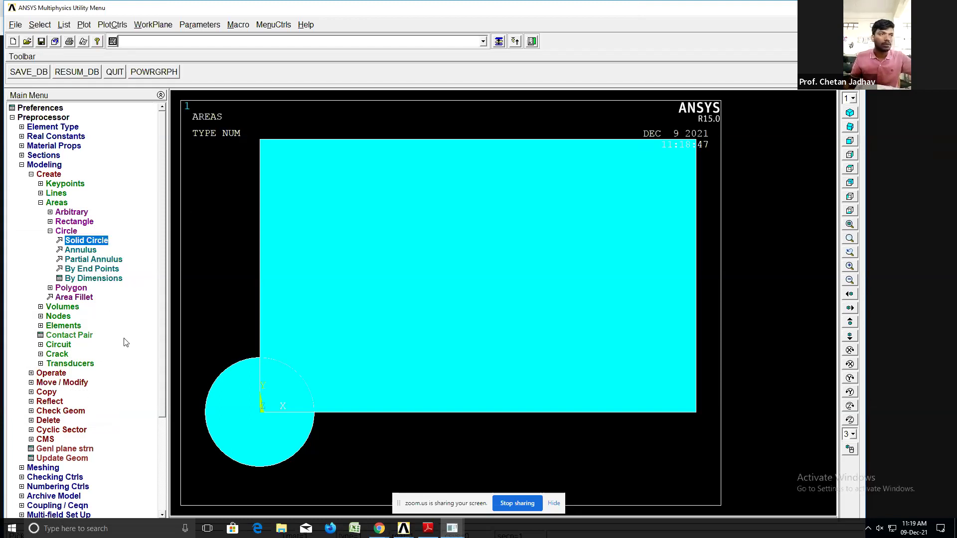
pyautogui.rightClick(290, 426)
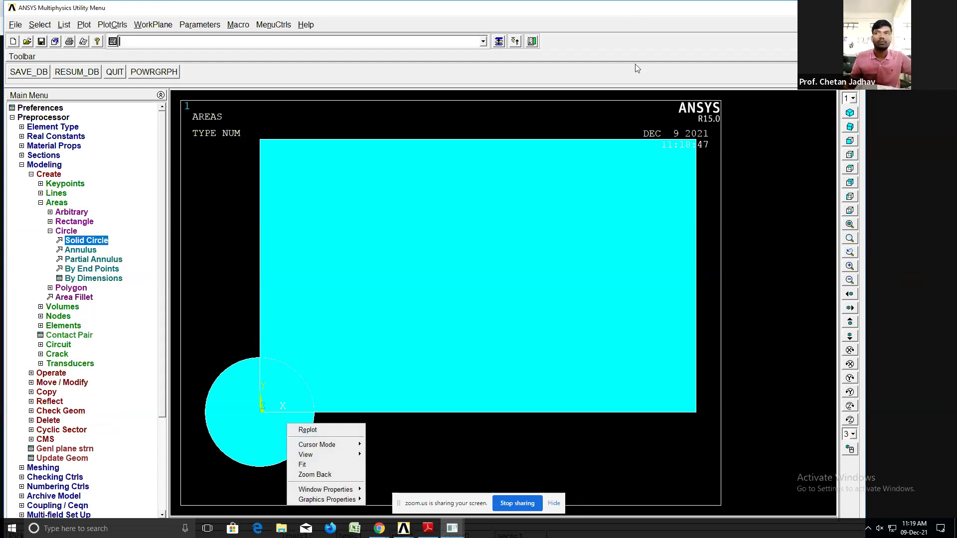
# - Exit ANSYS with Quit - No Save!
pyautogui.hotkey('alt', 'F4')
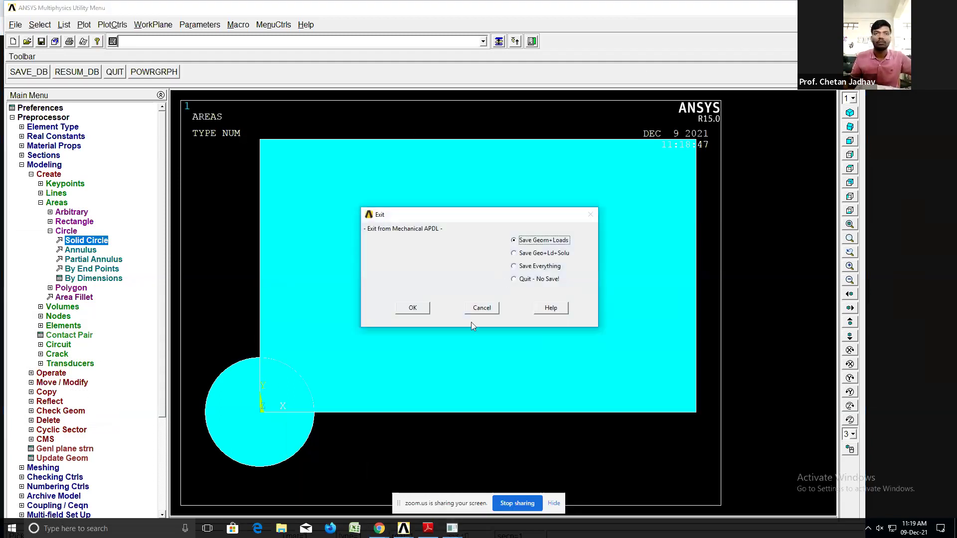
pyautogui.click(540, 280)
pyautogui.click(413, 308)
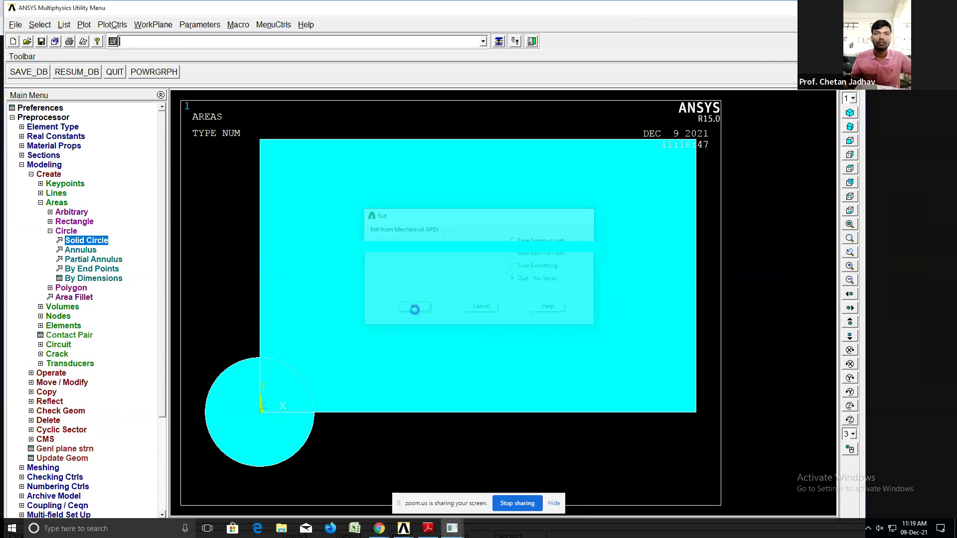
# - Relaunch Mechanical APDL 15.0 from the ANSYS 15.0 folder in the Start menu
pyautogui.click(12, 528)
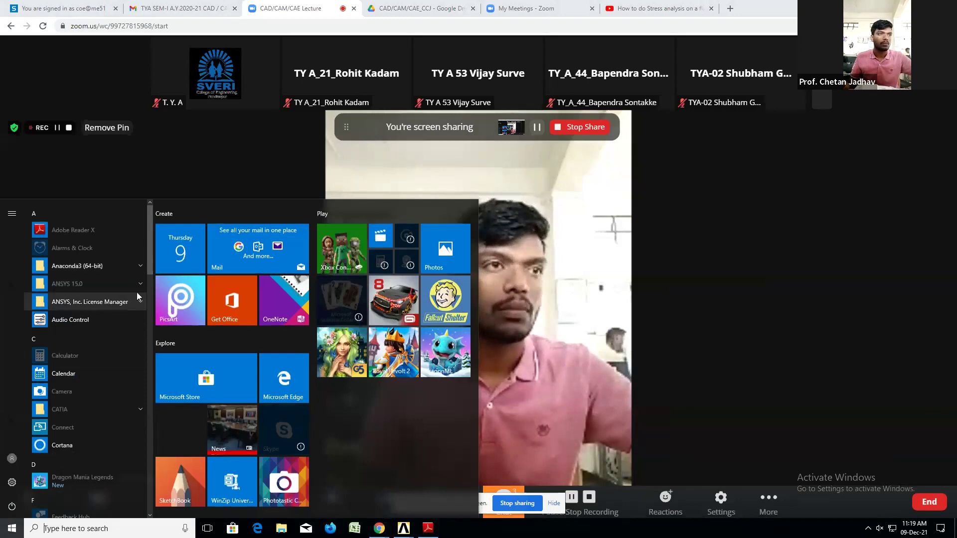
pyautogui.click(136, 284)
pyautogui.scroll(-2, 111, 394)
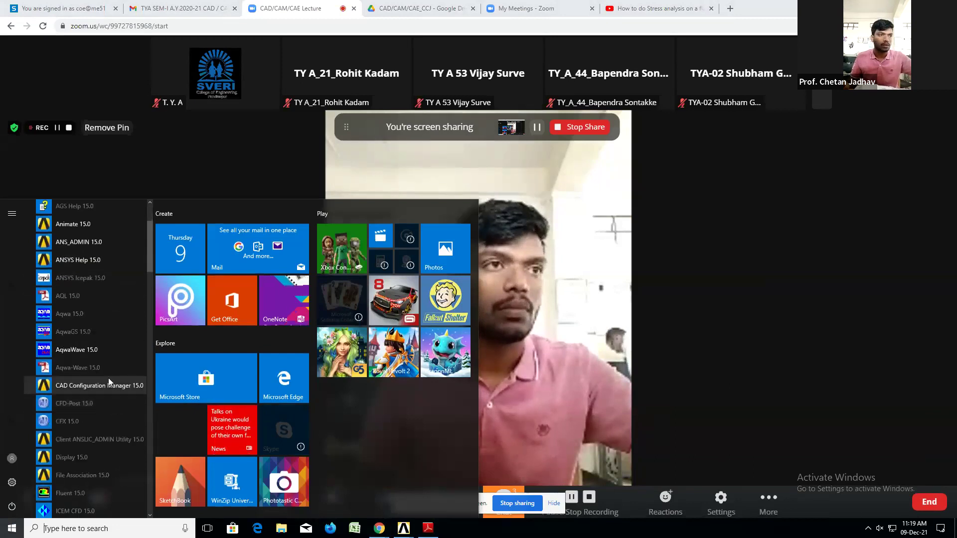
pyautogui.scroll(-3, 120, 424)
pyautogui.scroll(-1, 120, 399)
pyautogui.scroll(-2, 115, 381)
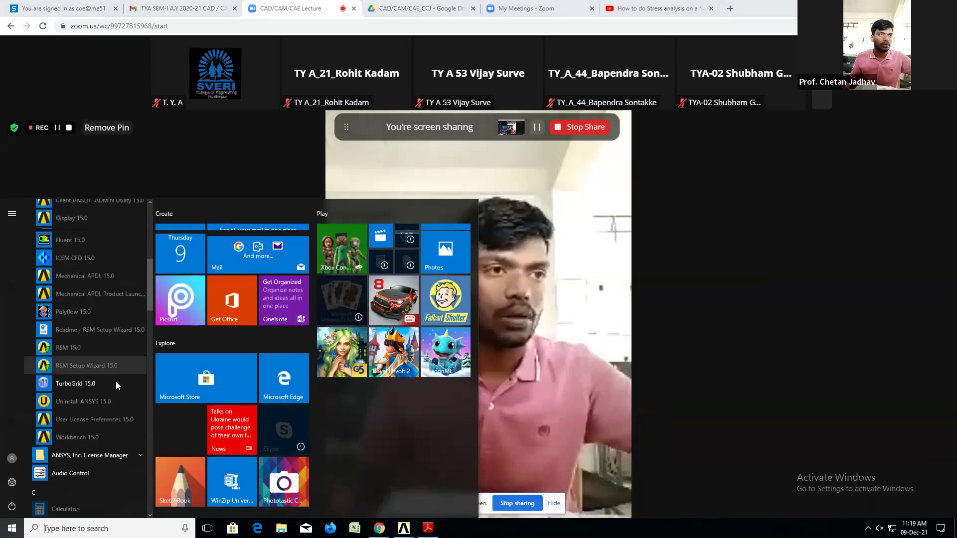
pyautogui.scroll(3, 108, 390)
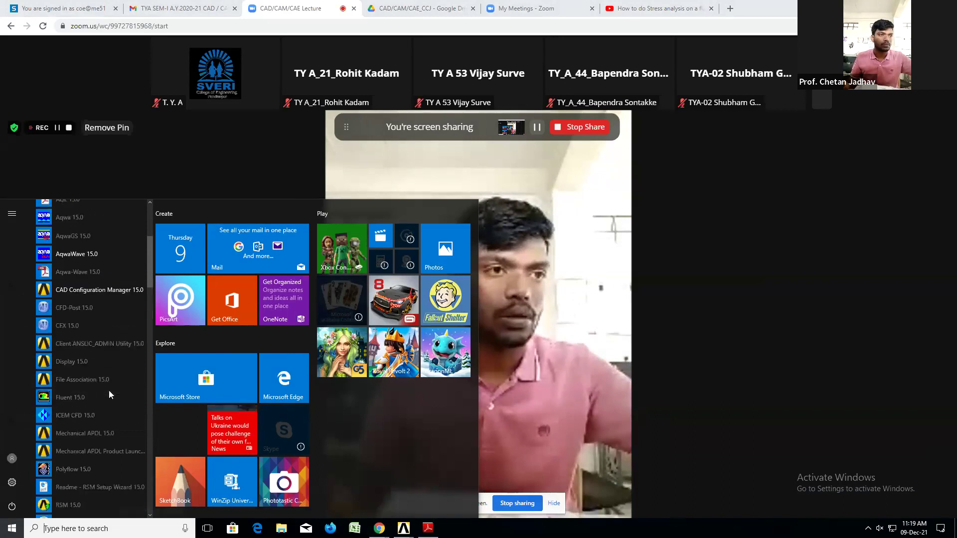
pyautogui.scroll(1, 108, 386)
pyautogui.scroll(3, 110, 377)
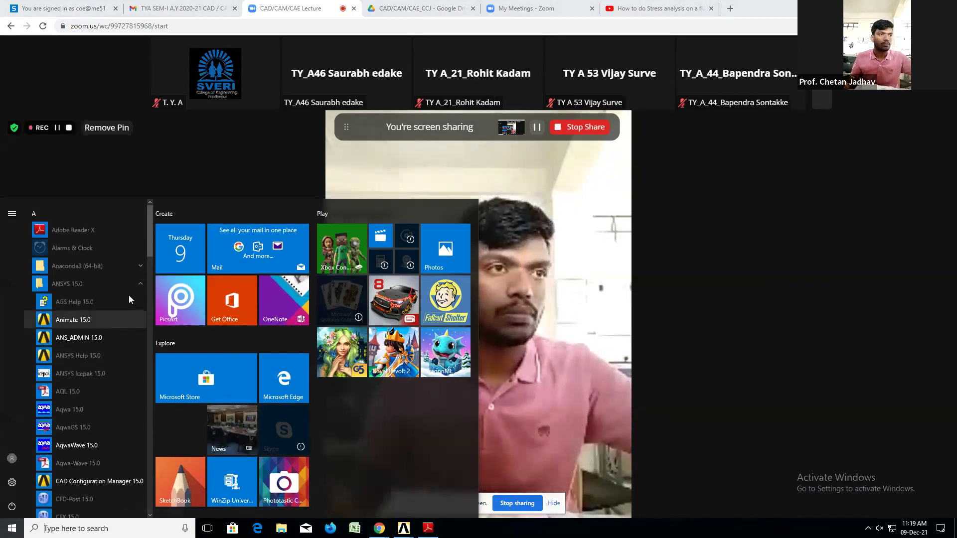
pyautogui.scroll(-1, 124, 374)
pyautogui.scroll(-3, 122, 405)
pyautogui.scroll(-2, 122, 413)
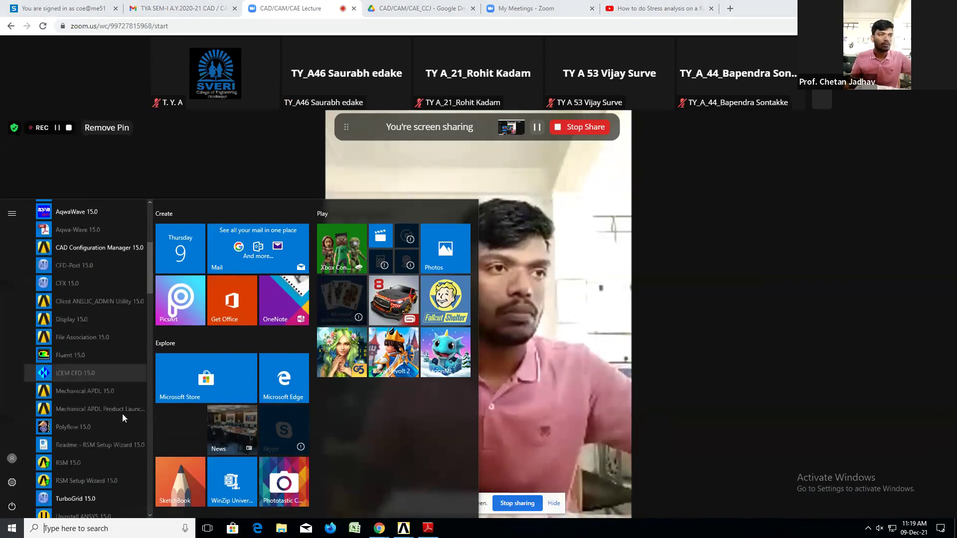
pyautogui.click(105, 392)
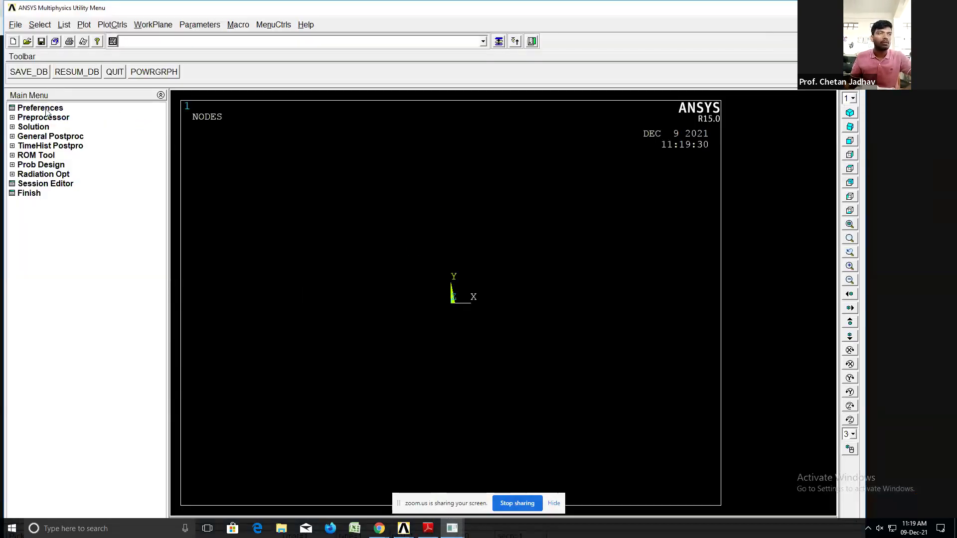
# - Filter preferences to Structural and add PLANE182 as element type 1
pyautogui.click(478, 200)
pyautogui.click(387, 359)
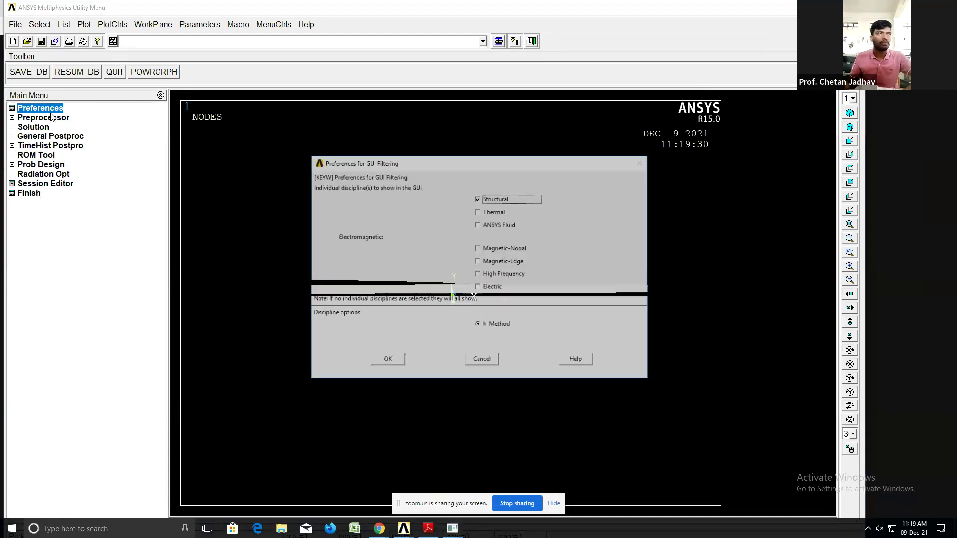
pyautogui.click(50, 118)
pyautogui.click(45, 127)
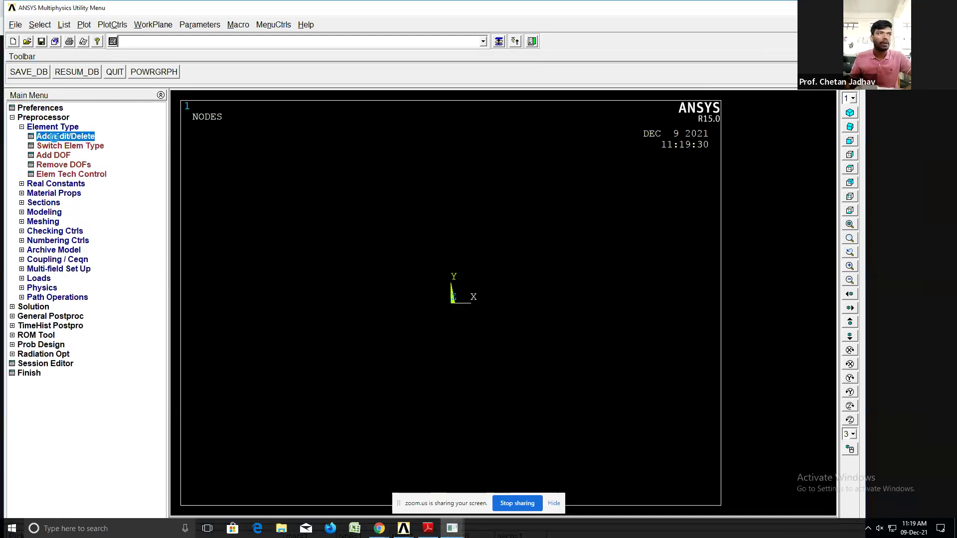
pyautogui.click(71, 256)
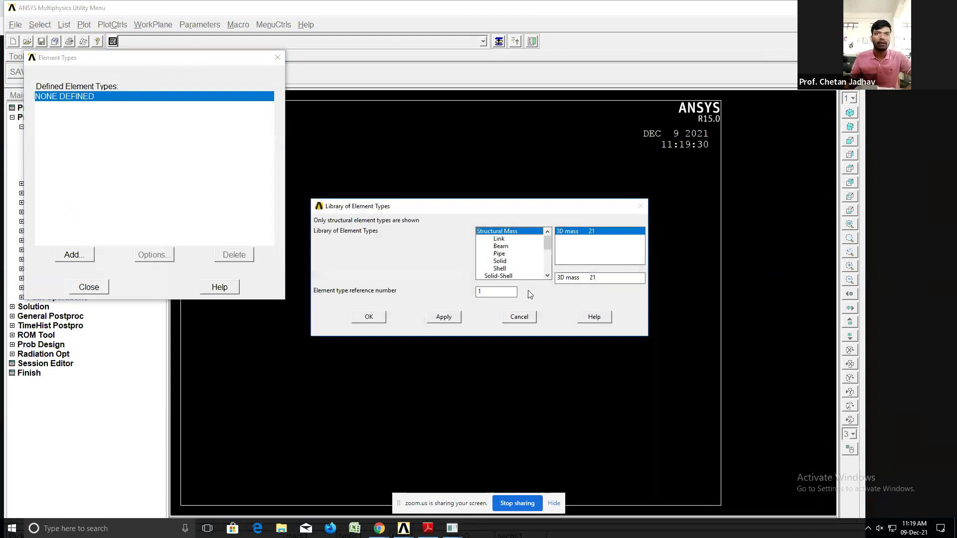
pyautogui.click(501, 262)
pyautogui.click(369, 317)
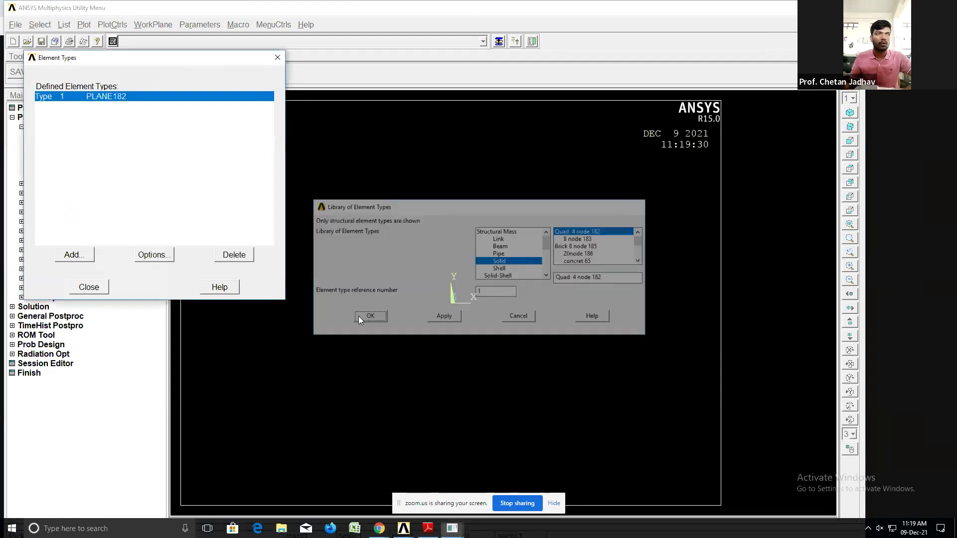
pyautogui.click(89, 288)
# - Set the PLANE182 element behaviour to plane stress with thickness
pyautogui.click(67, 136)
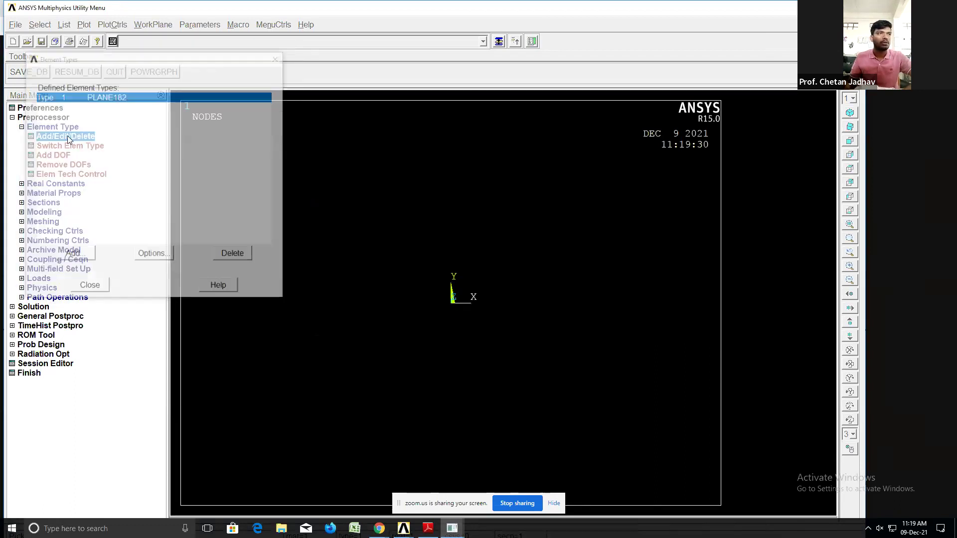
pyautogui.click(145, 257)
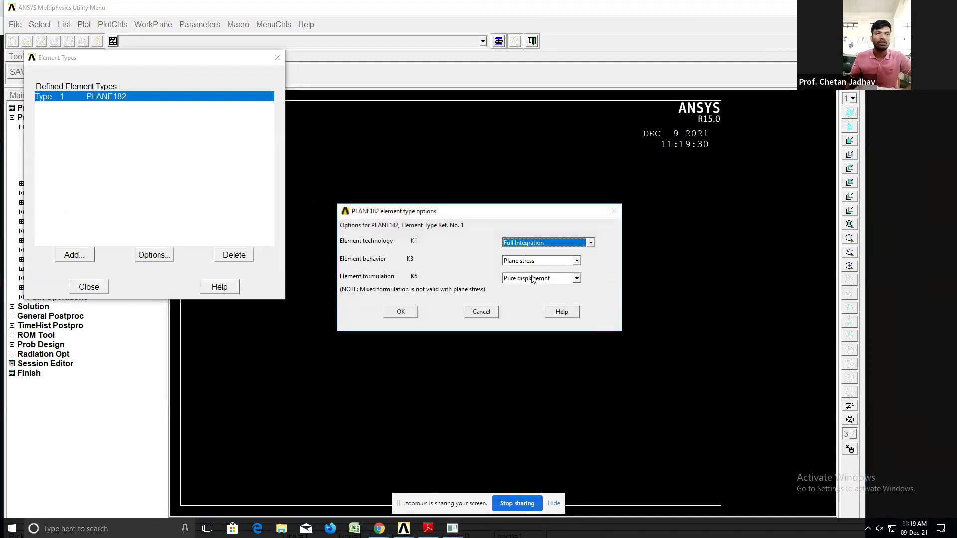
pyautogui.click(577, 261)
pyautogui.click(524, 300)
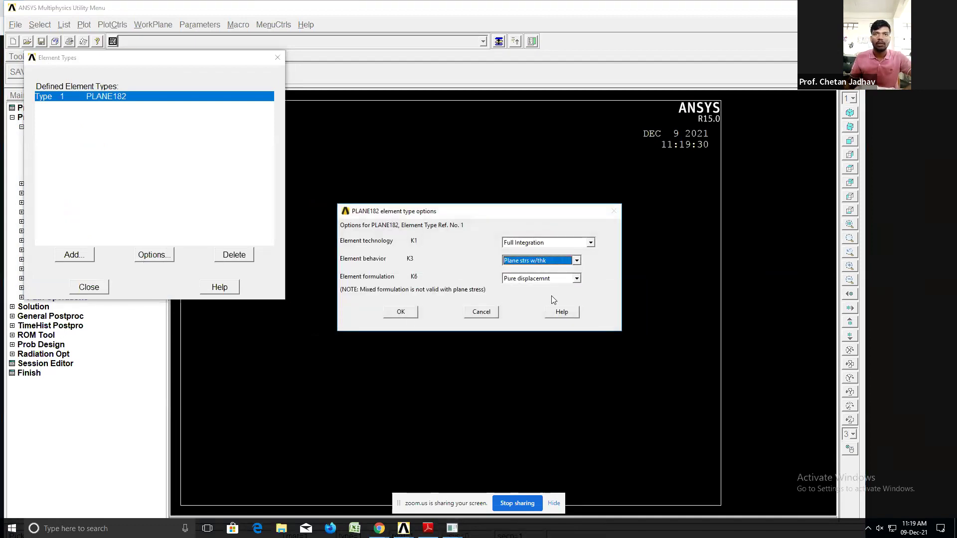
pyautogui.click(399, 315)
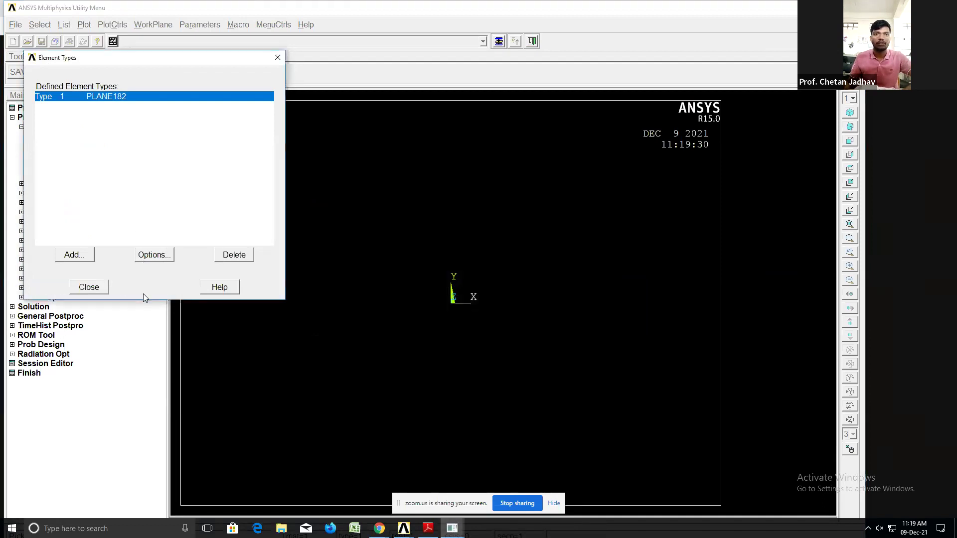
pyautogui.click(89, 288)
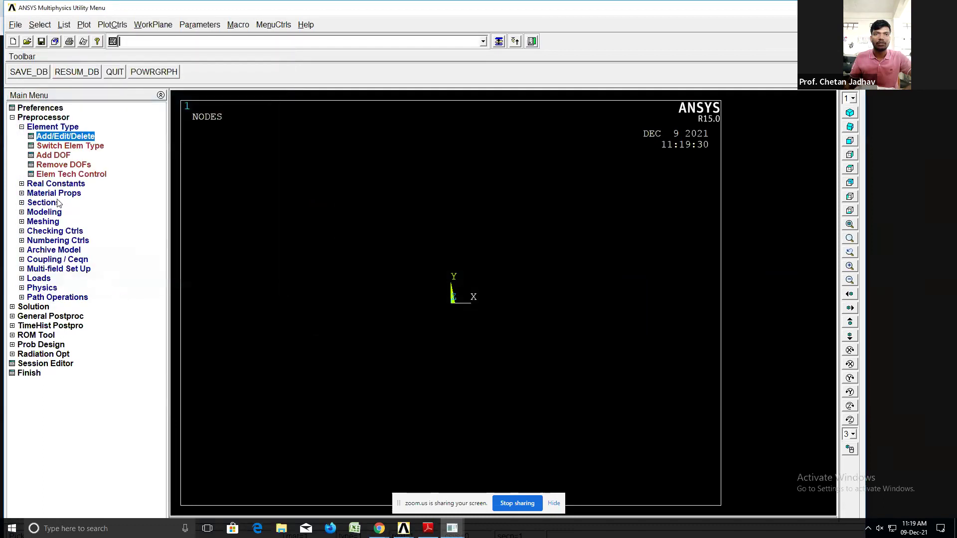
# - Add real constant set 1 for PLANE182 with a thickness of 10
pyautogui.click(52, 184)
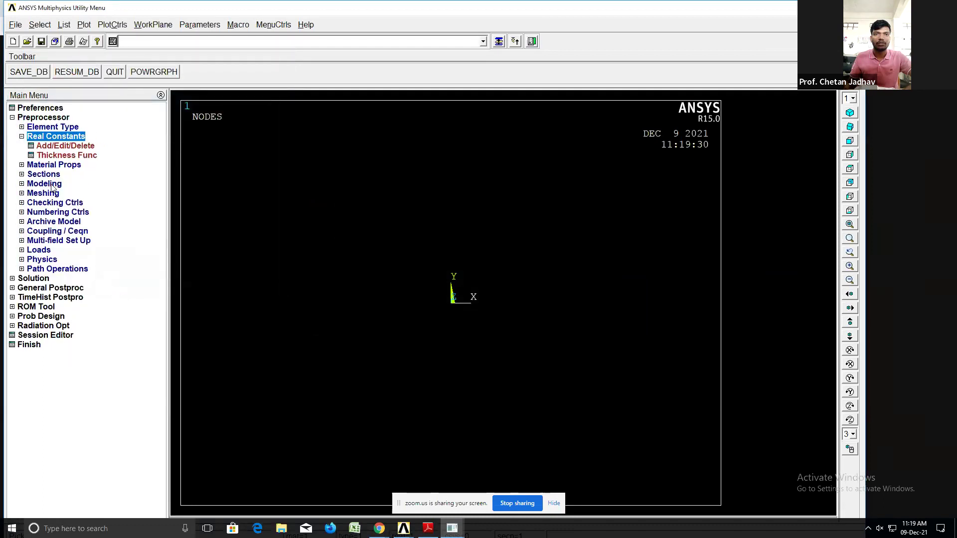
pyautogui.click(65, 146)
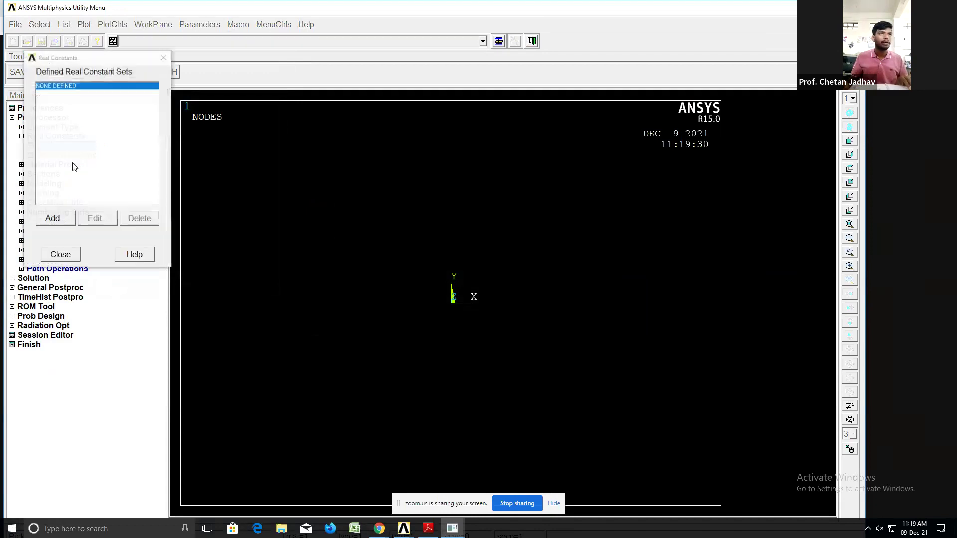
pyautogui.click(57, 218)
pyautogui.click(61, 253)
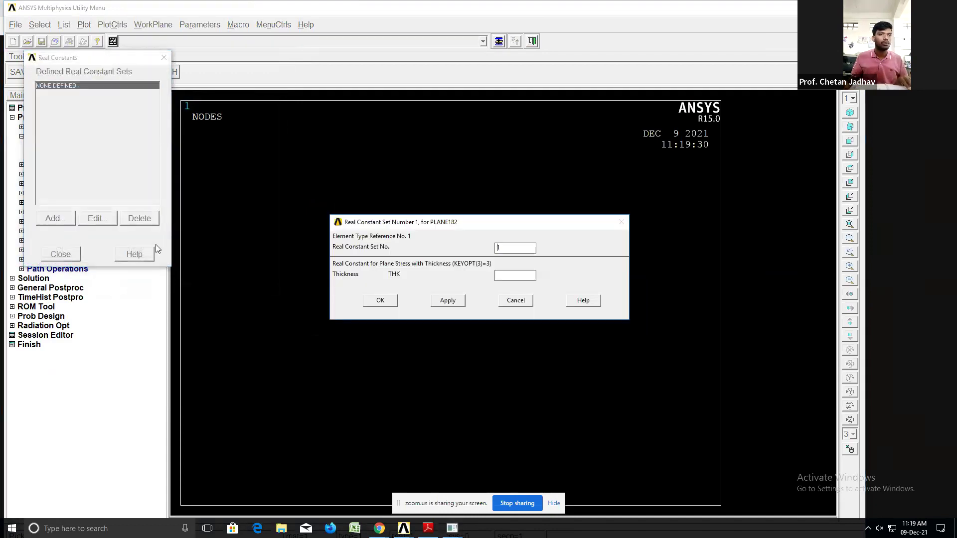
pyautogui.click(506, 277)
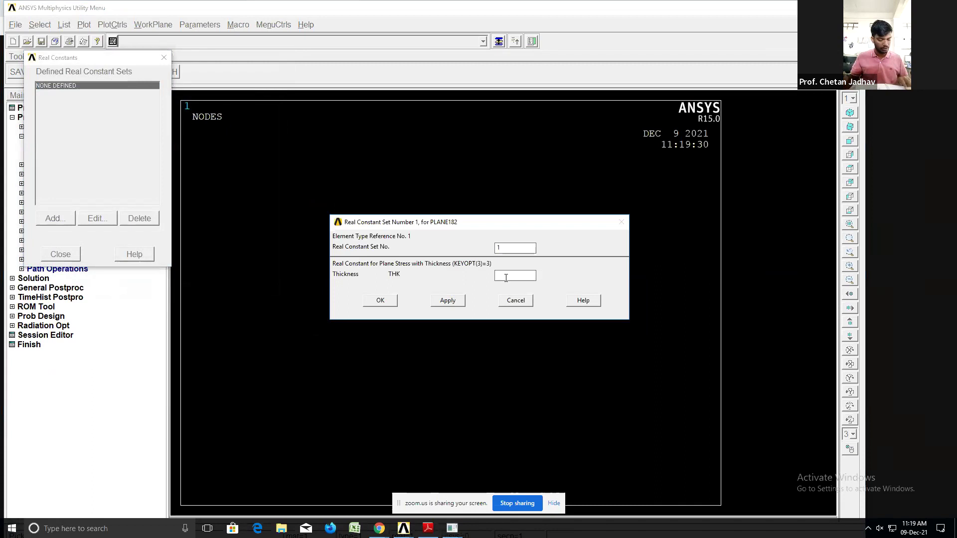
pyautogui.write('10')
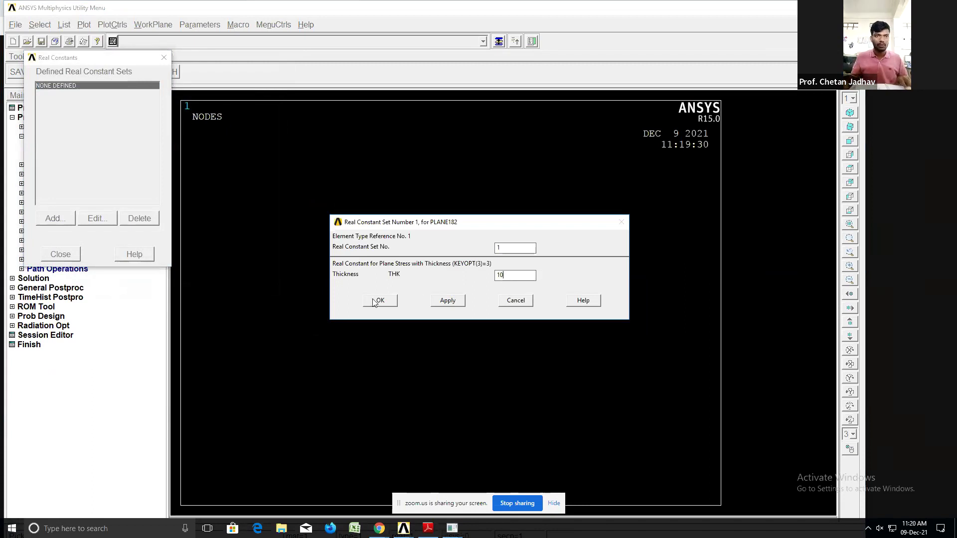
pyautogui.click(373, 302)
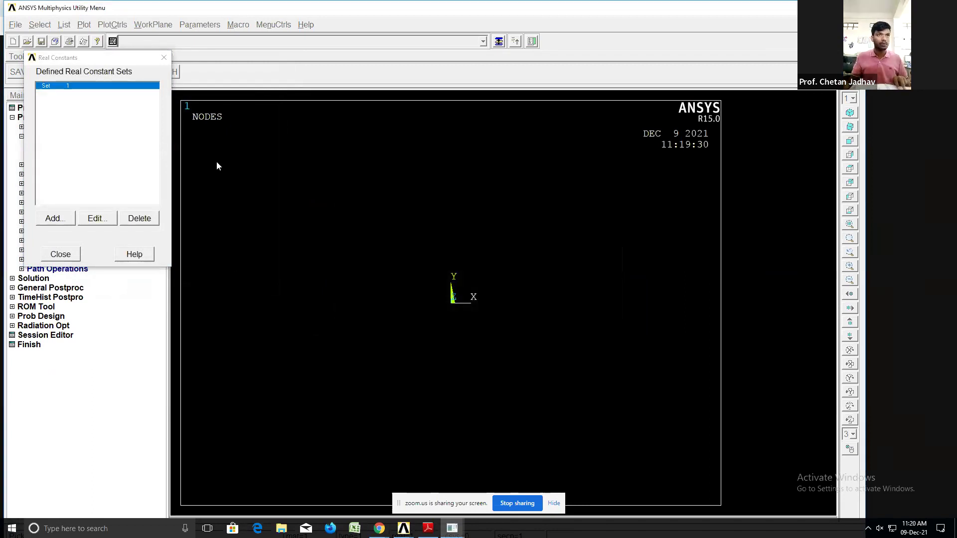
pyautogui.click(70, 255)
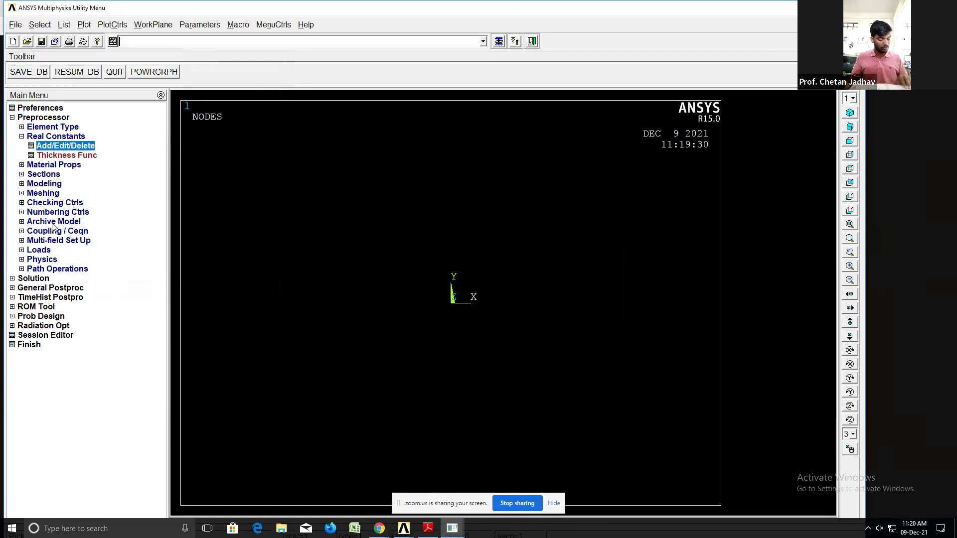
# - Give material 1 Structural > Linear > Elastic > Isotropic properties EX 2e5 and PRXY 0.3
pyautogui.click(54, 165)
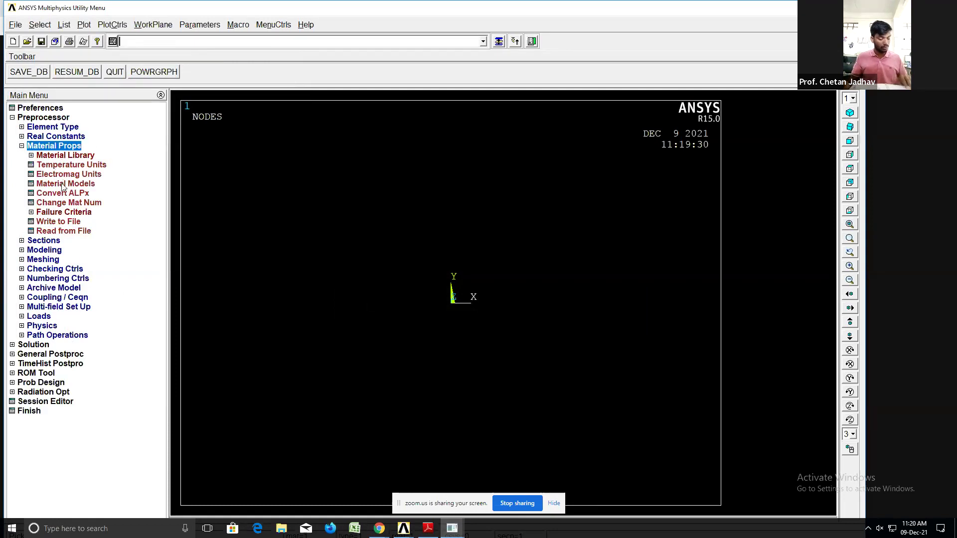
pyautogui.click(65, 183)
pyautogui.doubleClick(497, 247)
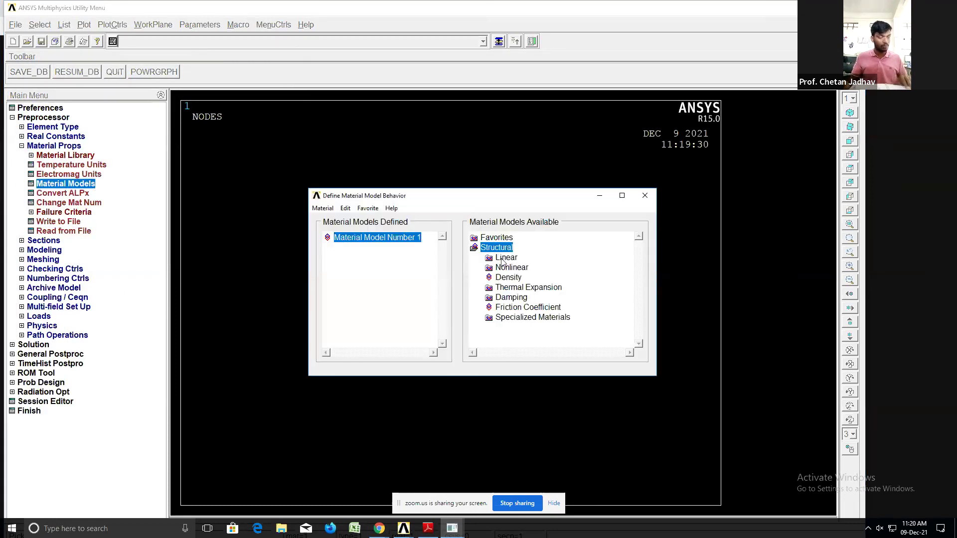
pyautogui.doubleClick(505, 257)
pyautogui.doubleClick(534, 279)
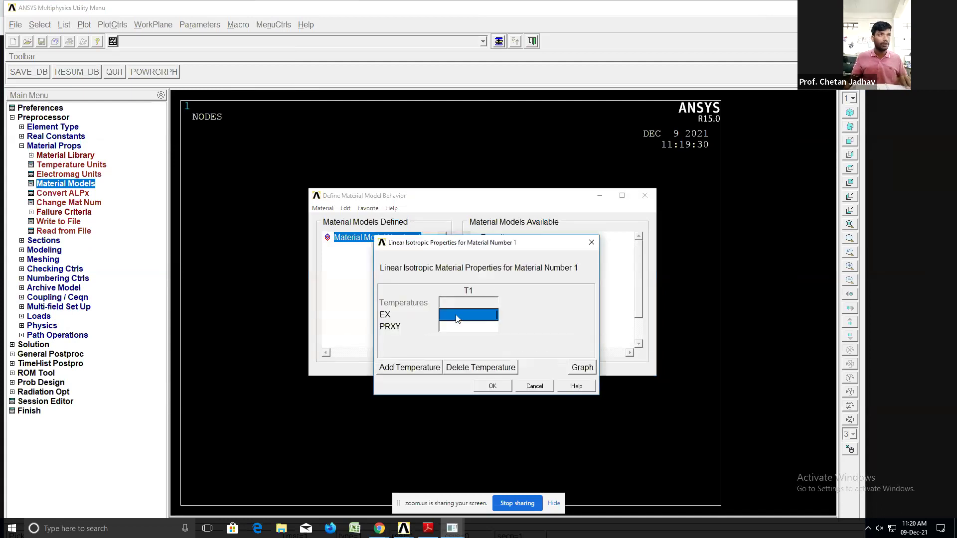
pyautogui.write('2e')
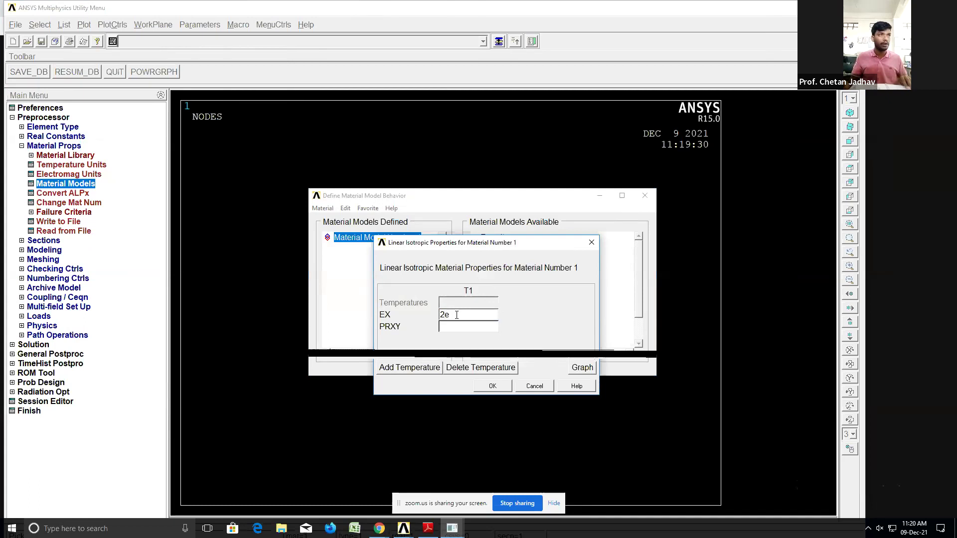
pyautogui.write('5')
pyautogui.press('Tab')
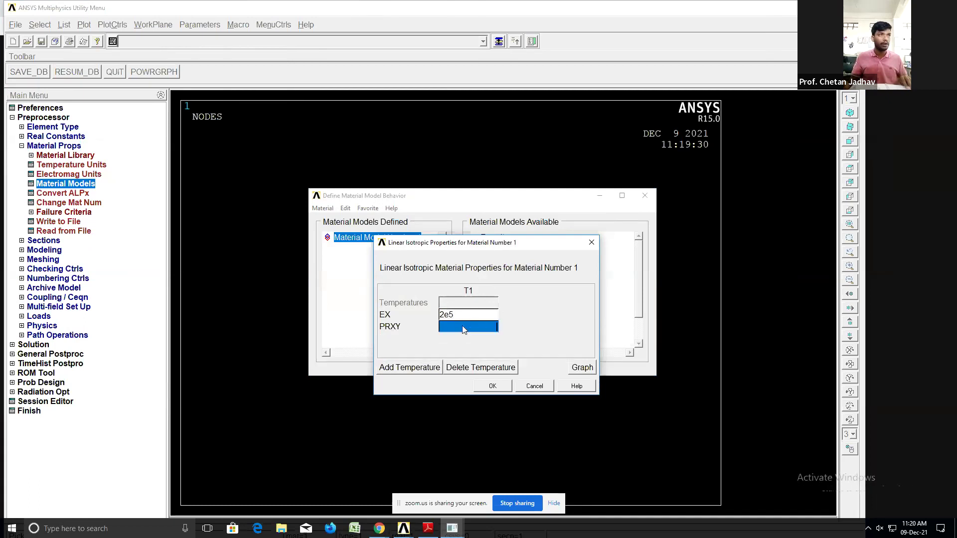
pyautogui.write('0.3')
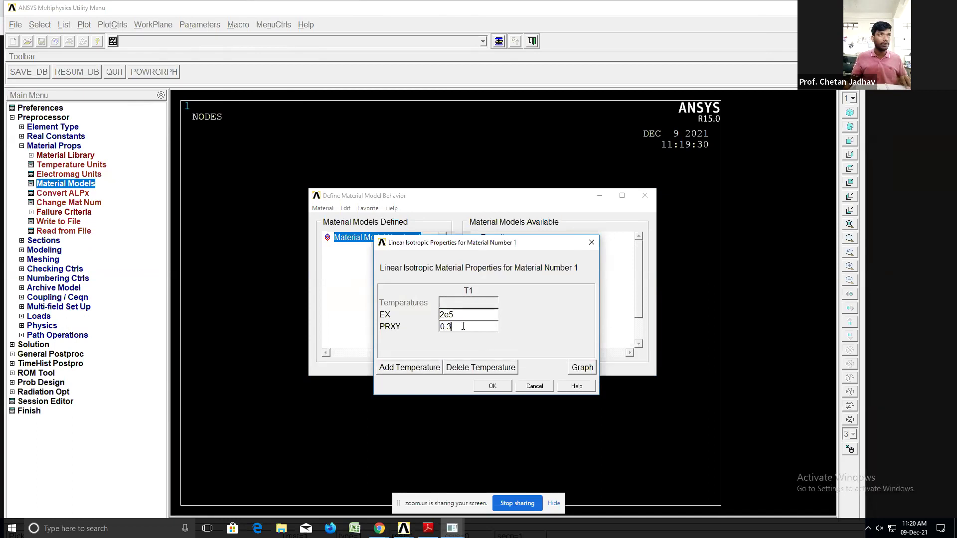
pyautogui.click(493, 386)
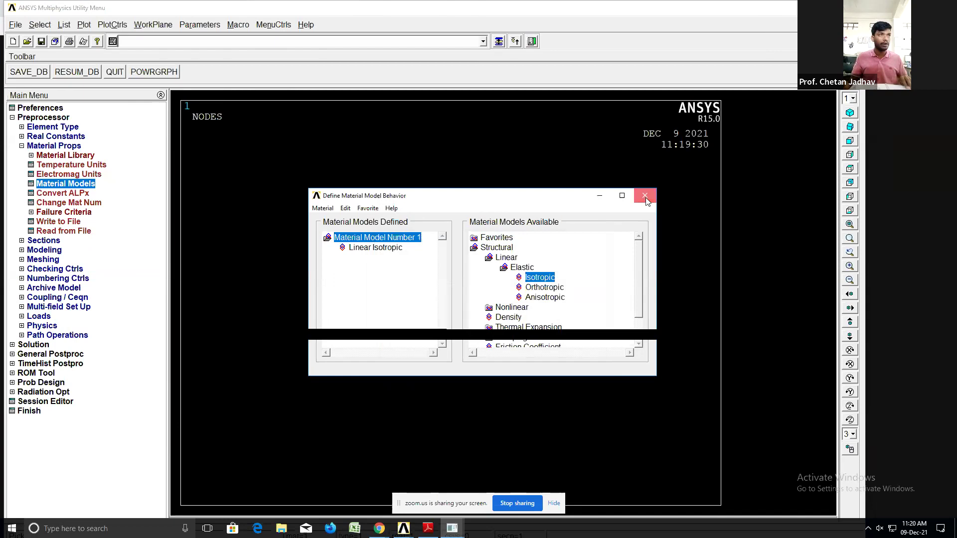
pyautogui.click(645, 197)
pyautogui.click(41, 250)
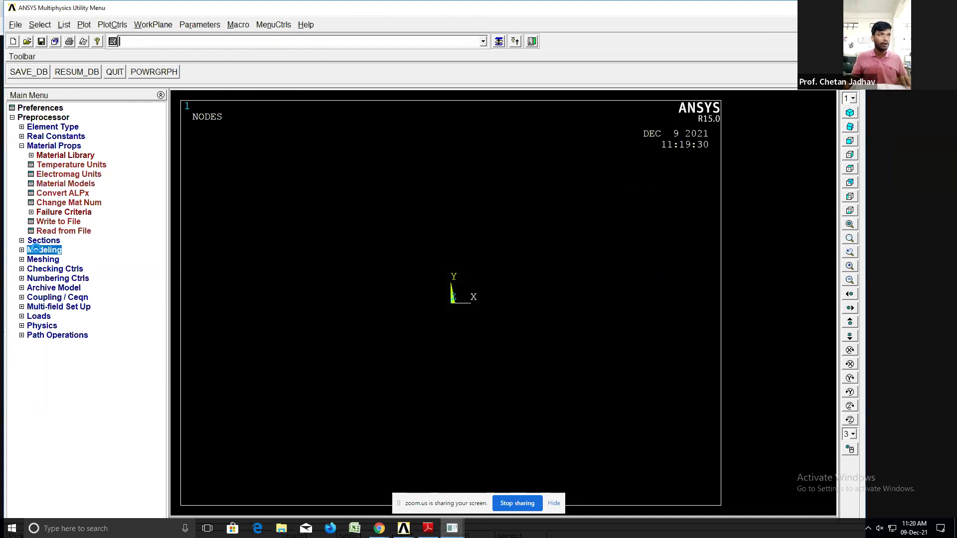
# - Try a centre-and-corner rectangle with centre Y 0, then cancel it after the zero-width error
pyautogui.click(52, 175)
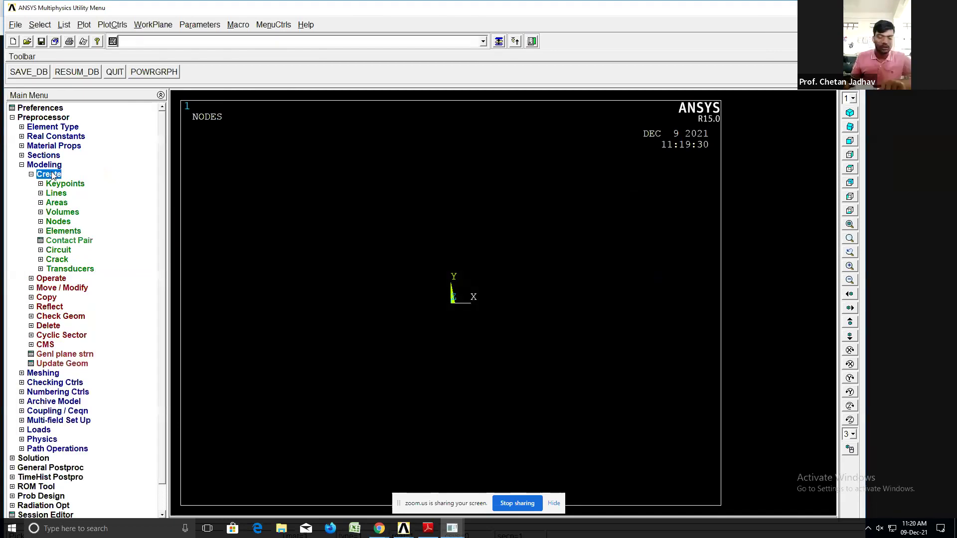
pyautogui.click(56, 203)
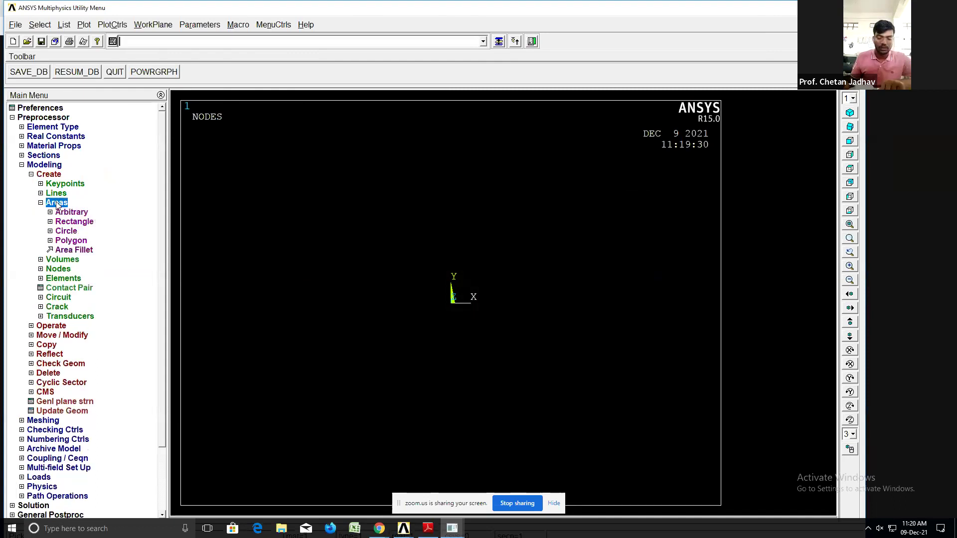
pyautogui.click(73, 222)
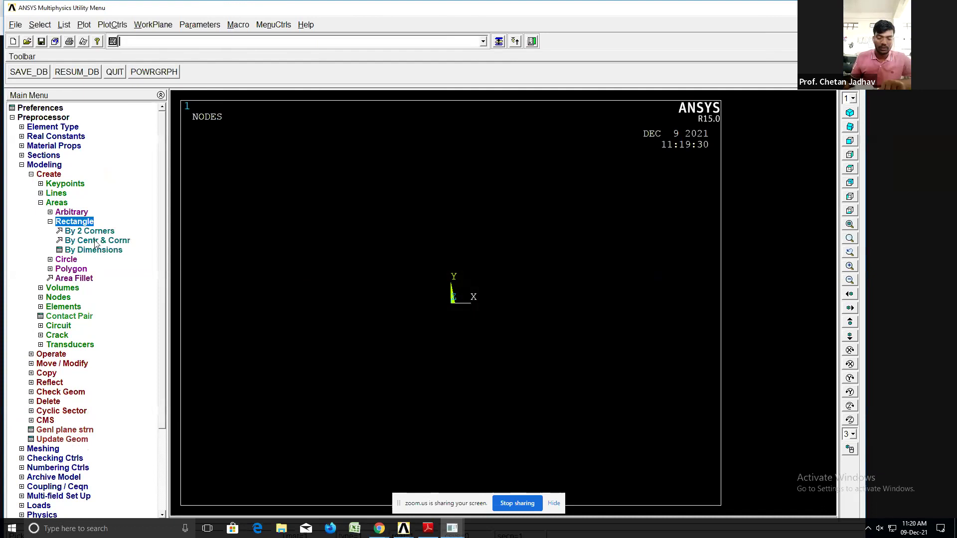
pyautogui.click(96, 243)
pyautogui.write('0')
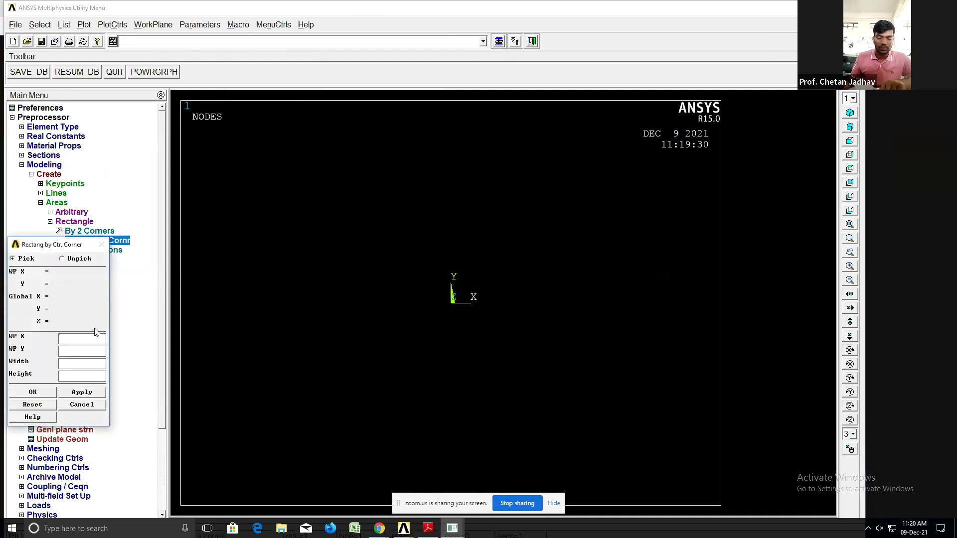
pyautogui.click(78, 350)
pyautogui.write('0')
pyautogui.click(90, 395)
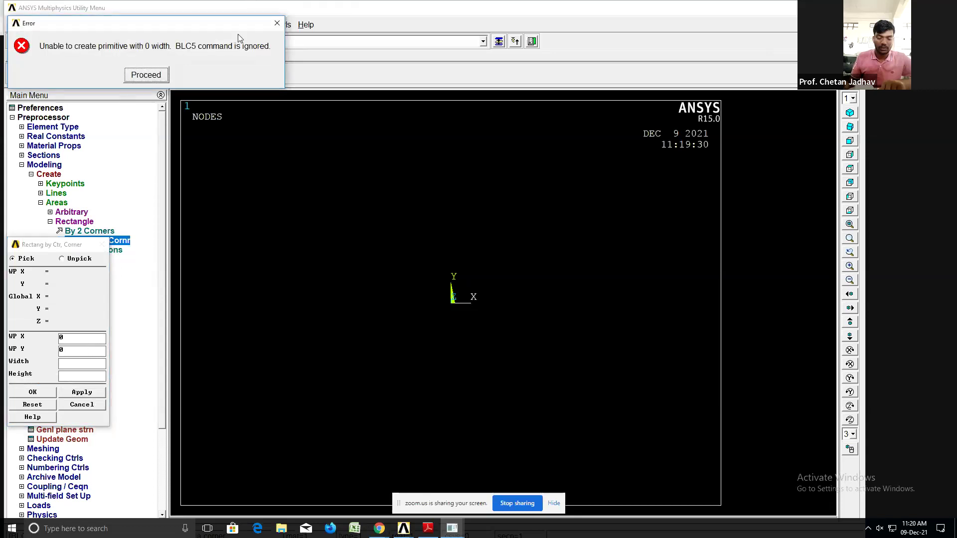
pyautogui.click(276, 23)
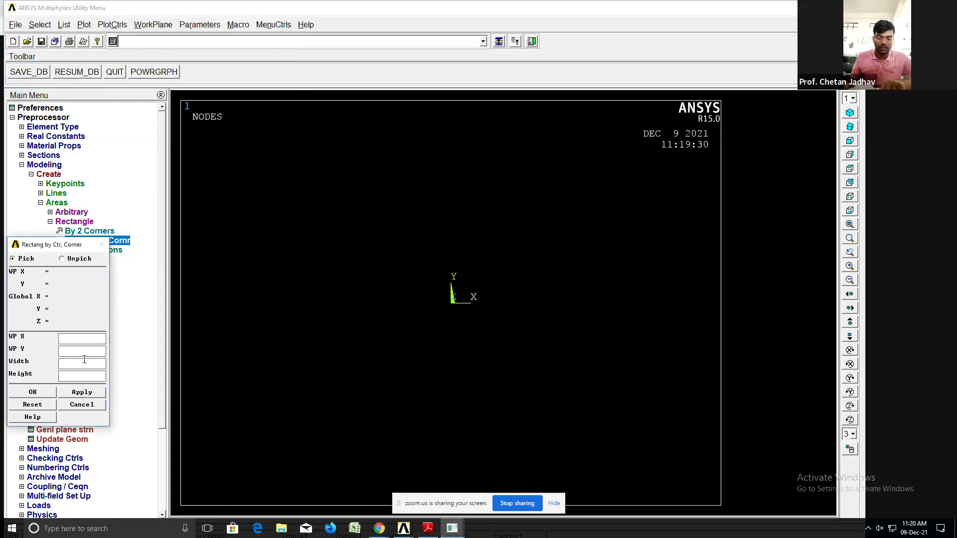
pyautogui.click(81, 405)
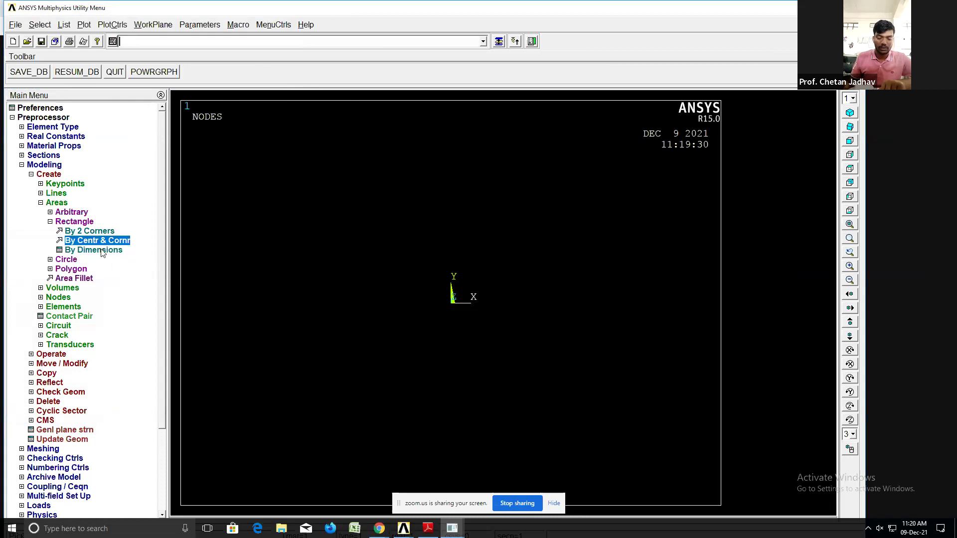
# - Try a by-dimensions rectangle with X 0–40 and Y 0–0, and dismiss the zero-height error
pyautogui.click(101, 251)
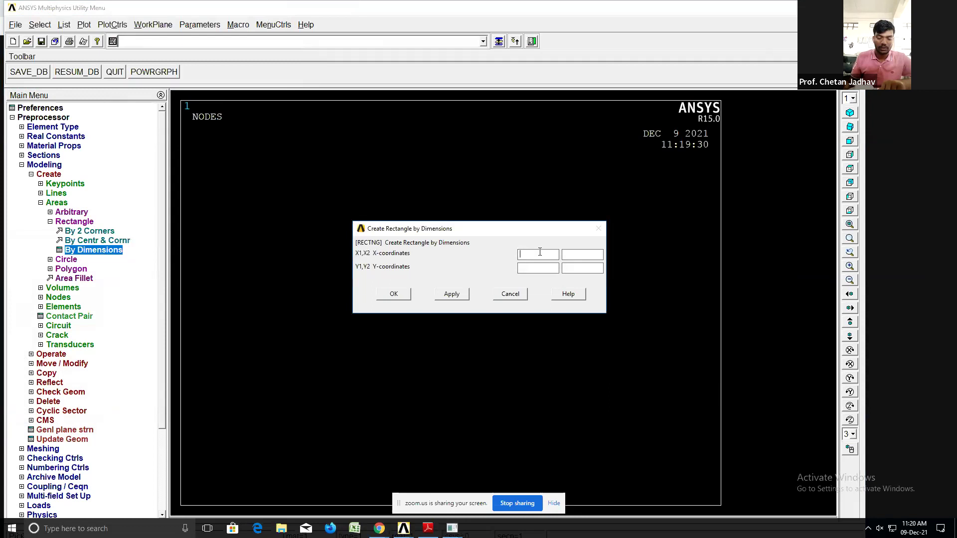
pyautogui.click(540, 252)
pyautogui.write('0')
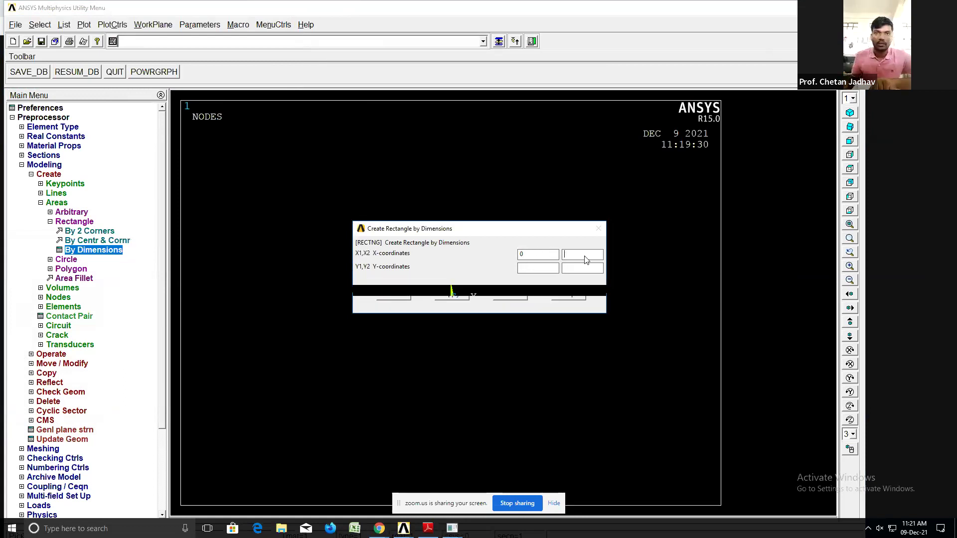
pyautogui.write('40')
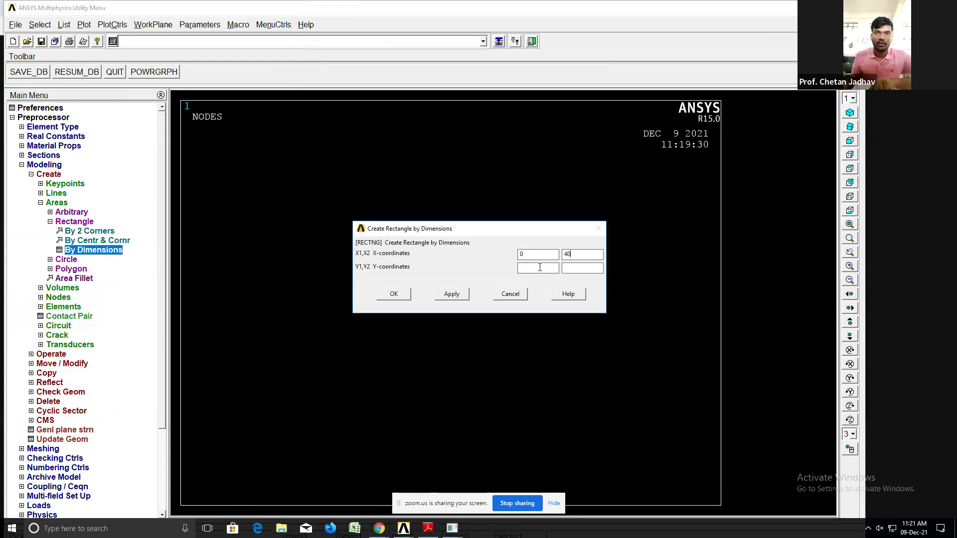
pyautogui.write('0')
pyautogui.click(571, 266)
pyautogui.write('0')
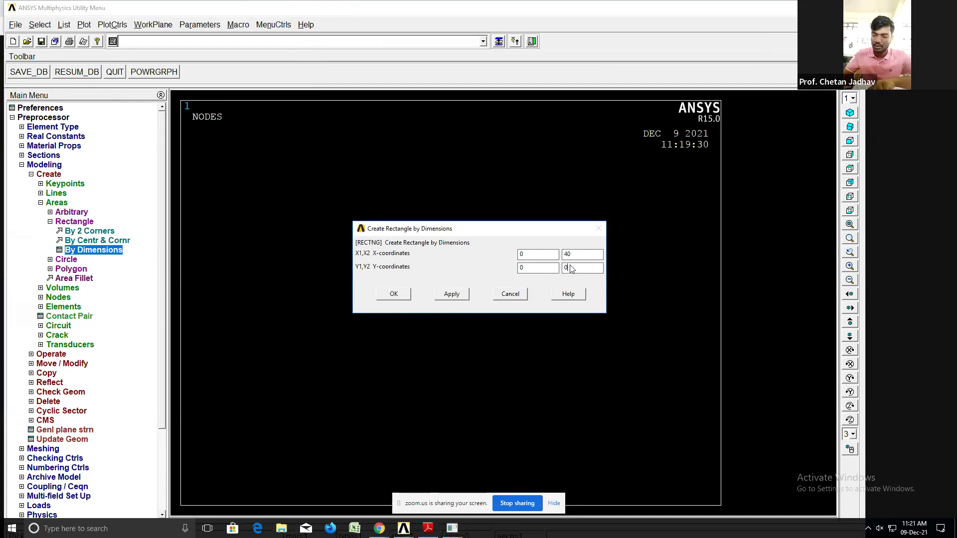
pyautogui.click(458, 299)
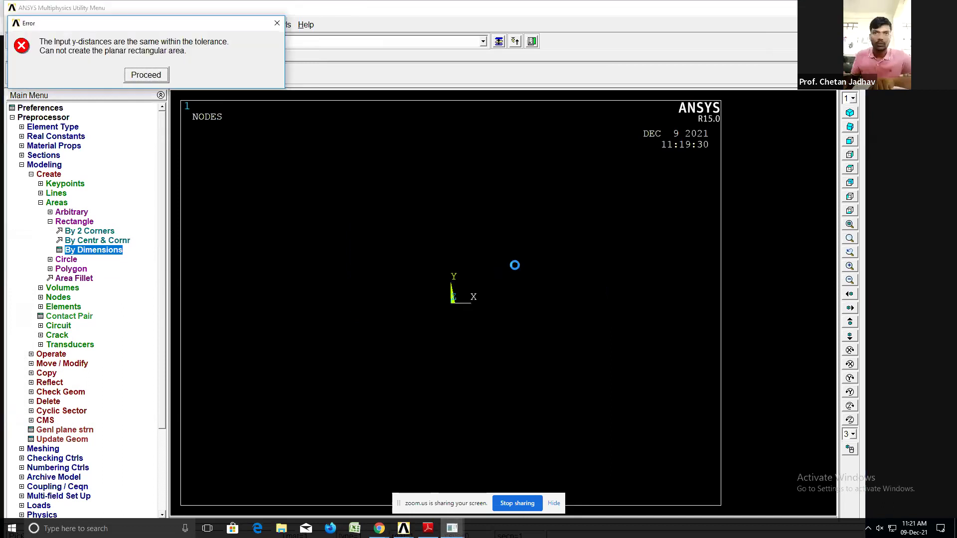
pyautogui.click(146, 75)
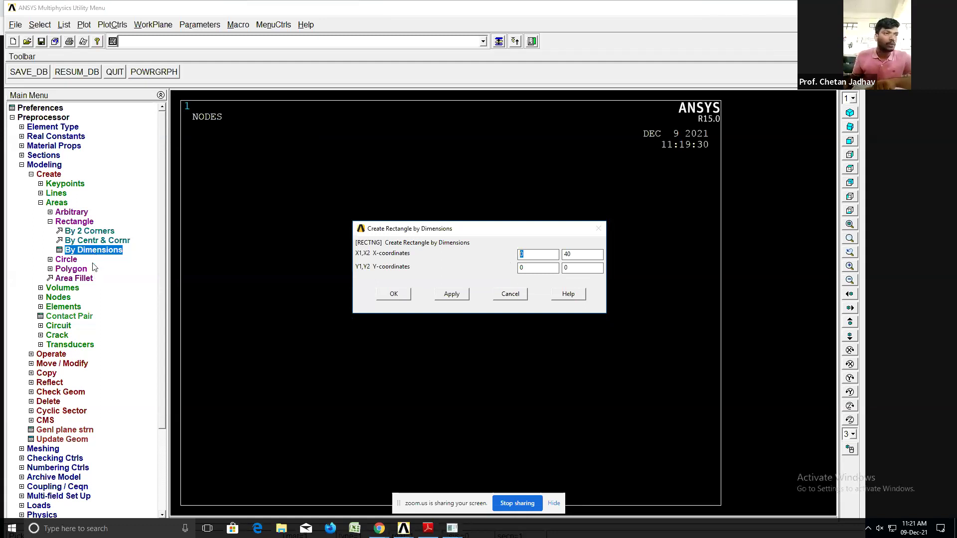
pyautogui.click(55, 184)
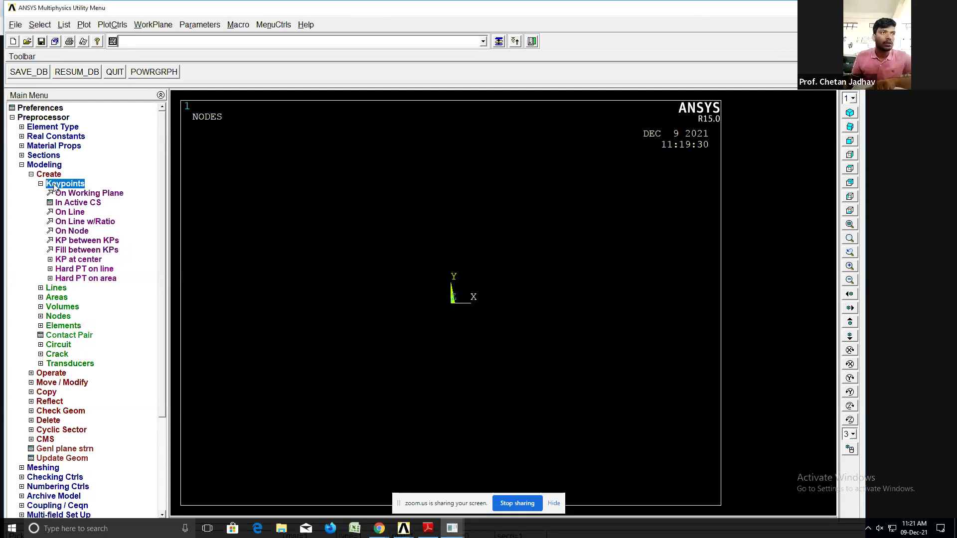
# - Create keypoint 1 at X 0, Y 0 in the active coordinate system
pyautogui.click(82, 204)
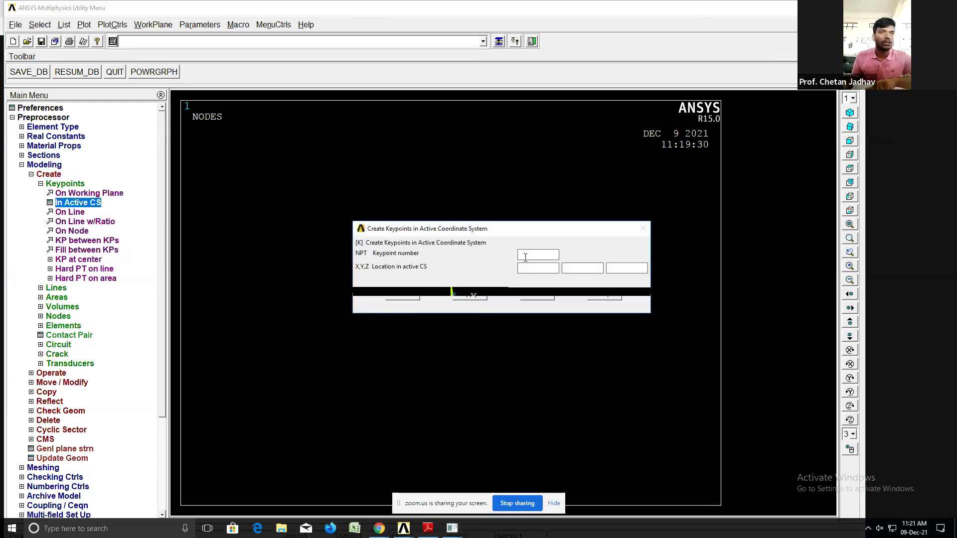
pyautogui.write('1')
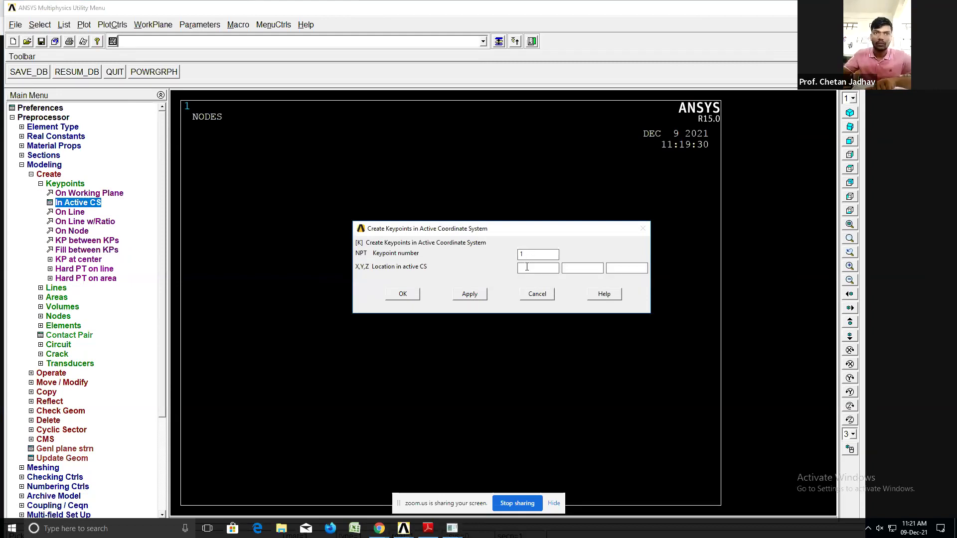
pyautogui.write('0')
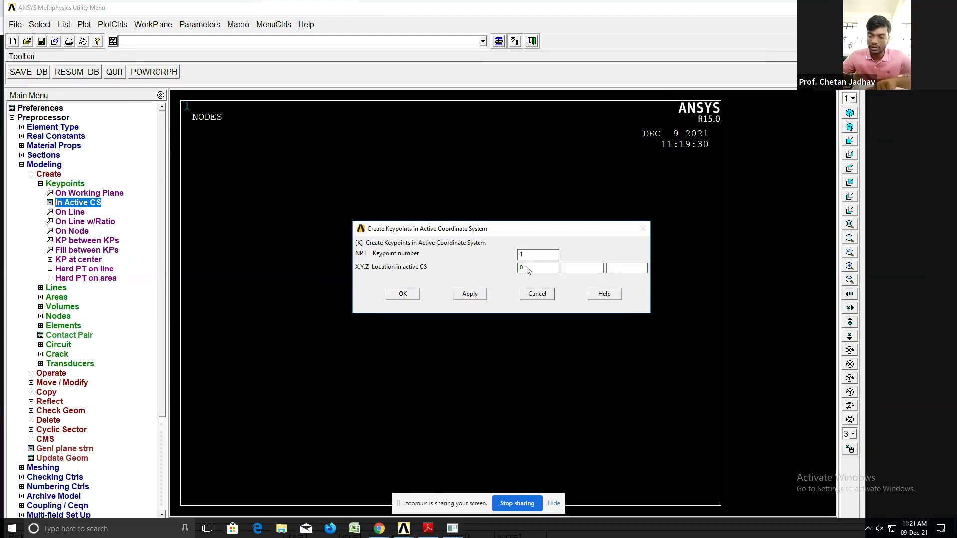
pyautogui.click(580, 272)
pyautogui.write('0')
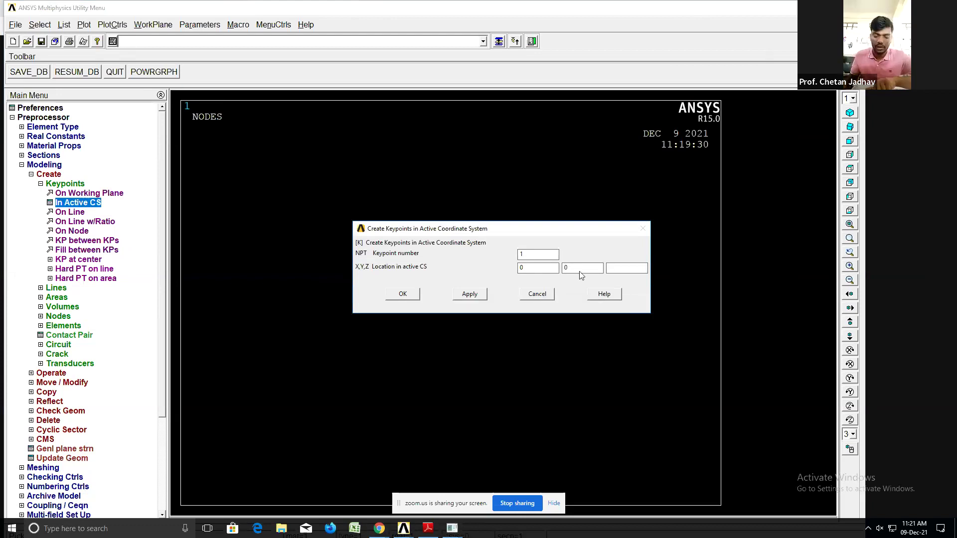
pyautogui.click(469, 294)
# - Create keypoint 2 at X 40, Y 0, then choose to quit ANSYS without saving
pyautogui.write('23')
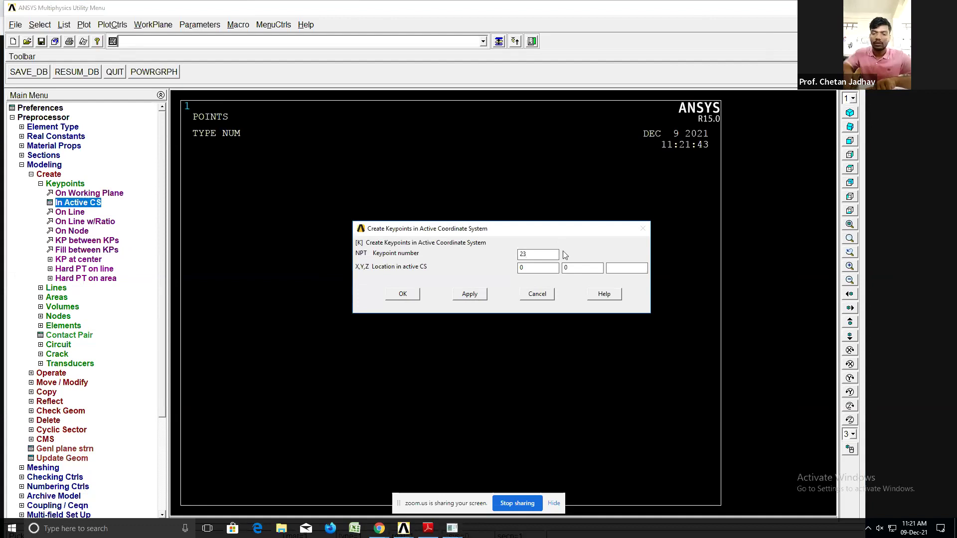
pyautogui.press('BackSpace')
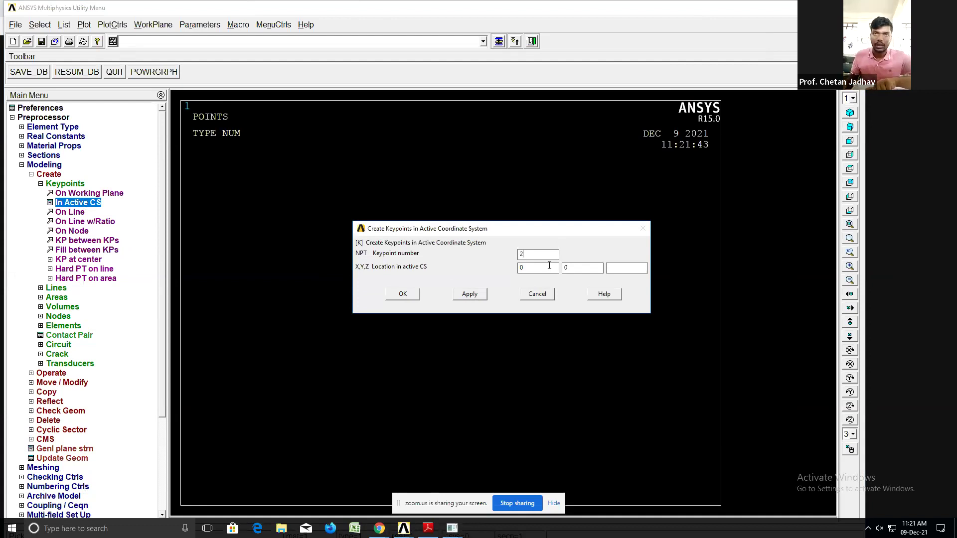
pyautogui.press('Tab')
pyautogui.write('40')
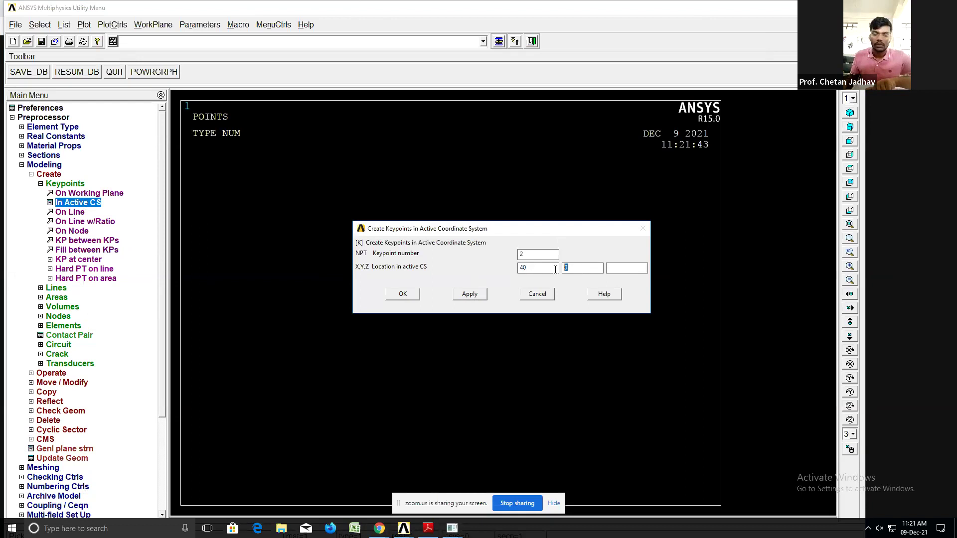
pyautogui.click(474, 293)
pyautogui.click(540, 294)
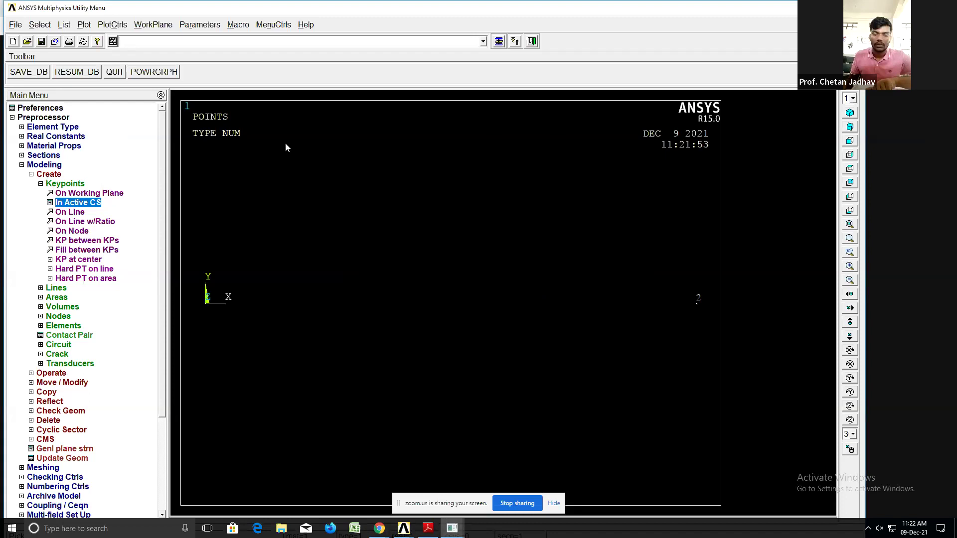
pyautogui.click(115, 71)
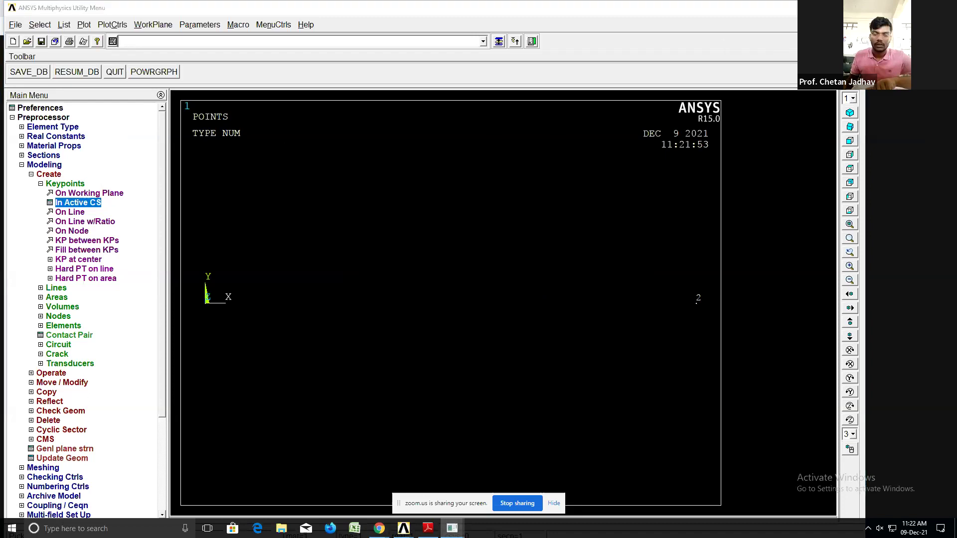
pyautogui.click(534, 279)
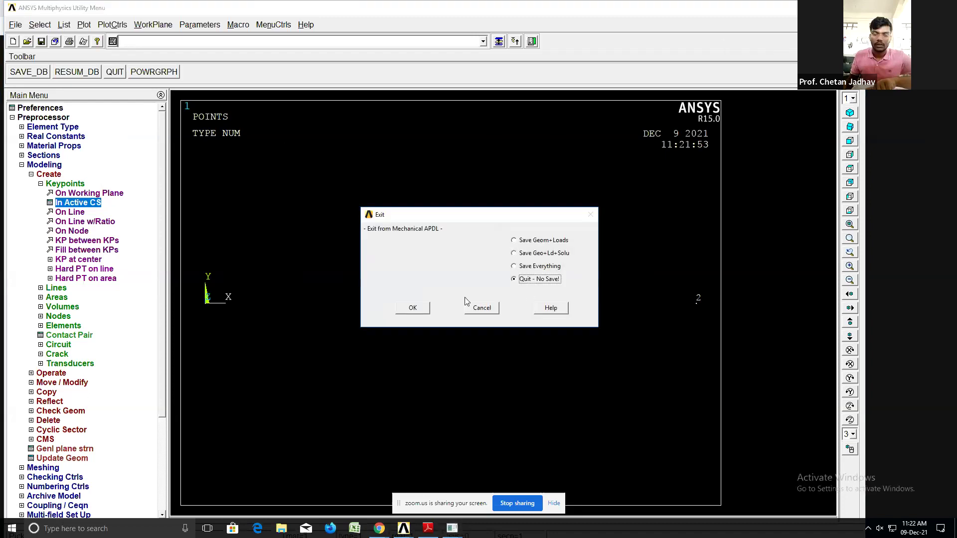
# - Confirm Quit - No Save and relaunch Mechanical APDL 15.0 from the Start menu's ANSYS 15.0 folder
pyautogui.click(414, 307)
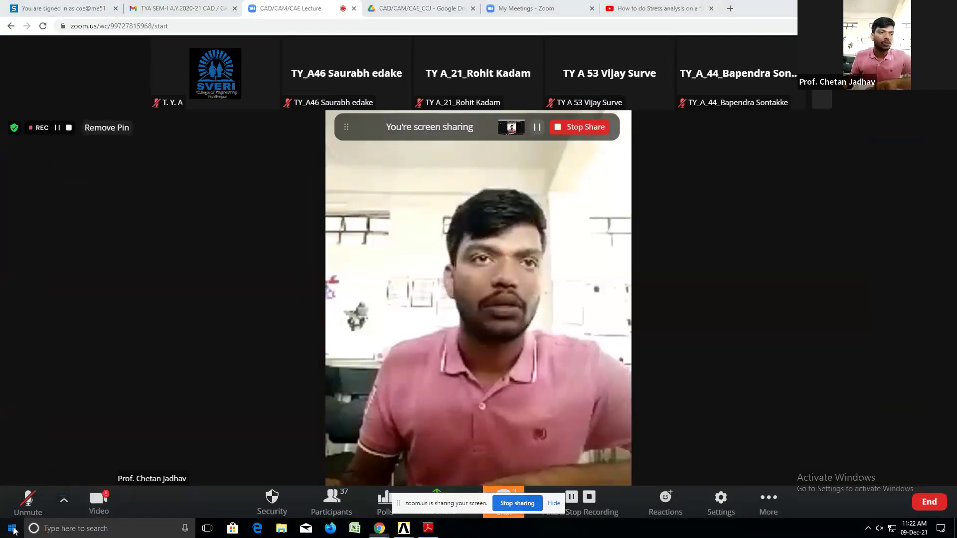
pyautogui.press('super')
pyautogui.click(98, 284)
pyautogui.scroll(-3, 119, 396)
pyautogui.scroll(-2, 118, 398)
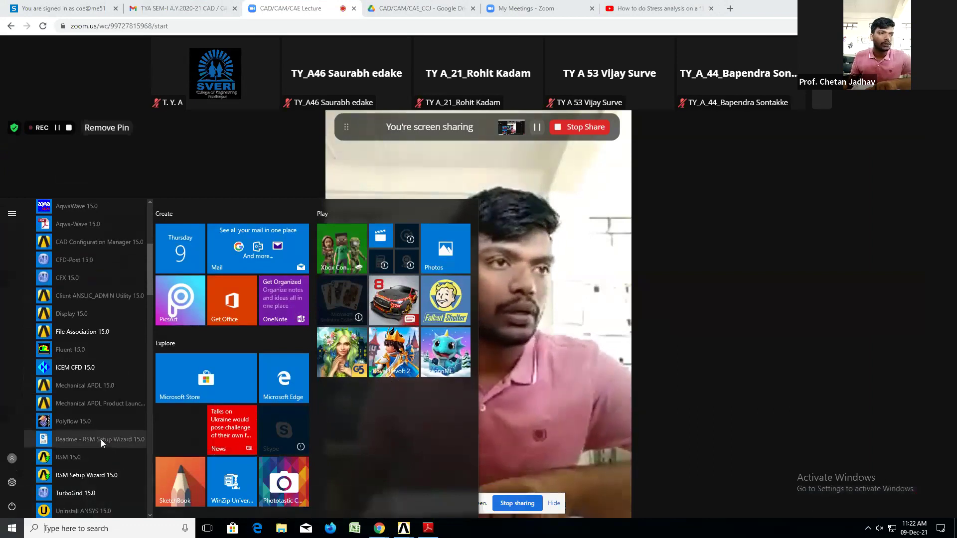
pyautogui.scroll(-3, 104, 468)
pyautogui.scroll(2, 117, 408)
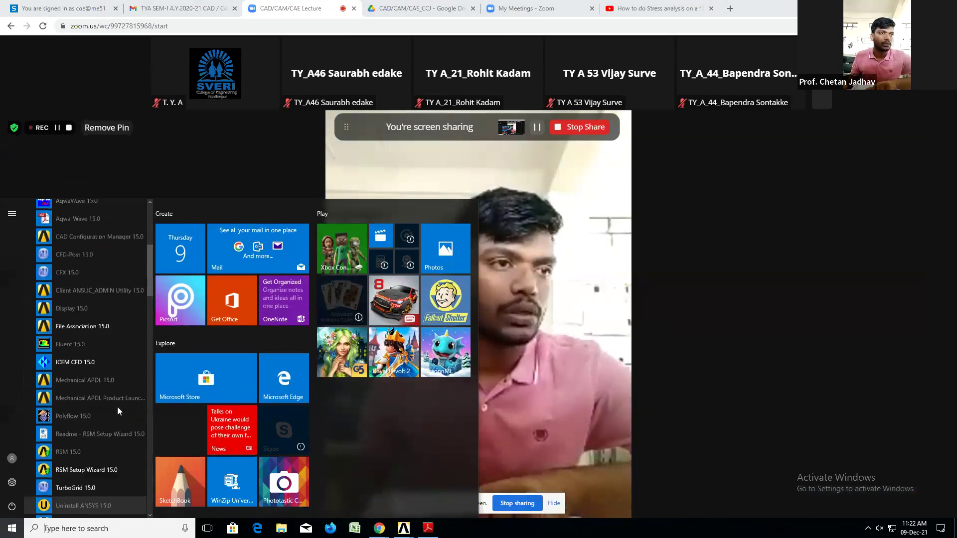
pyautogui.scroll(2, 118, 393)
pyautogui.scroll(1, 114, 359)
pyautogui.scroll(-1, 113, 346)
pyautogui.scroll(-1, 112, 339)
pyautogui.scroll(-1, 113, 379)
pyautogui.scroll(-3, 113, 414)
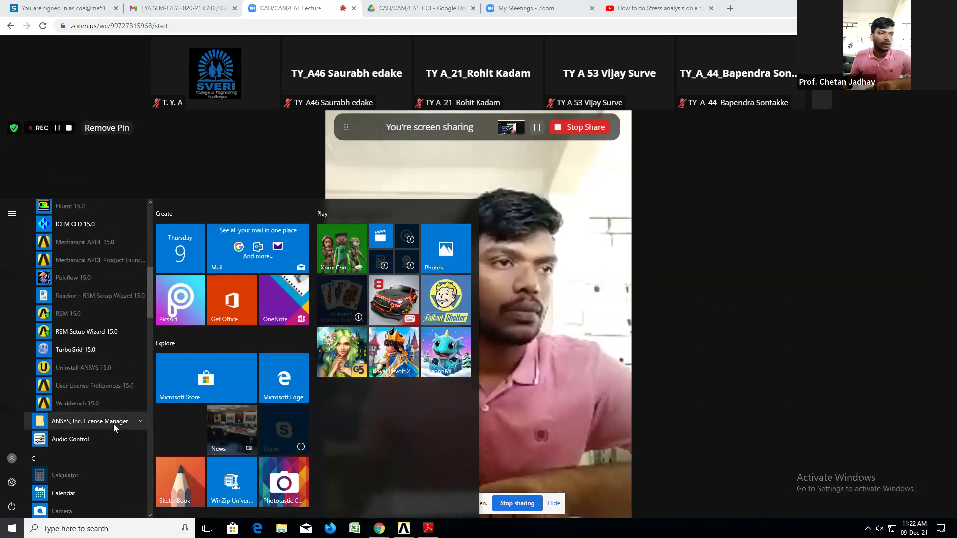
pyautogui.scroll(1, 123, 425)
pyautogui.scroll(2, 122, 414)
pyautogui.scroll(1, 107, 404)
pyautogui.scroll(2, 114, 352)
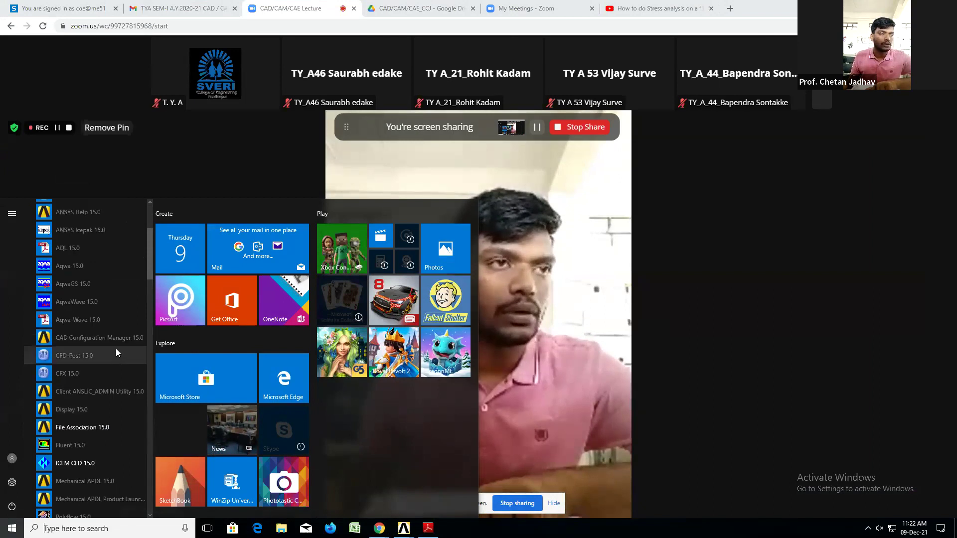
pyautogui.scroll(2, 118, 315)
pyautogui.scroll(-1, 120, 311)
pyautogui.scroll(-1, 131, 338)
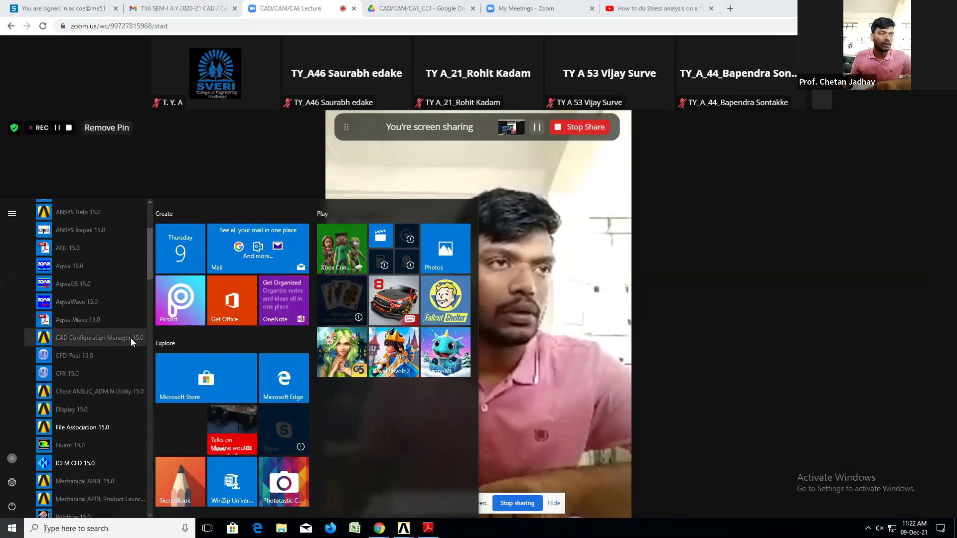
pyautogui.scroll(-2, 130, 340)
pyautogui.scroll(-1, 130, 345)
pyautogui.scroll(-1, 130, 346)
pyautogui.scroll(-1, 130, 346)
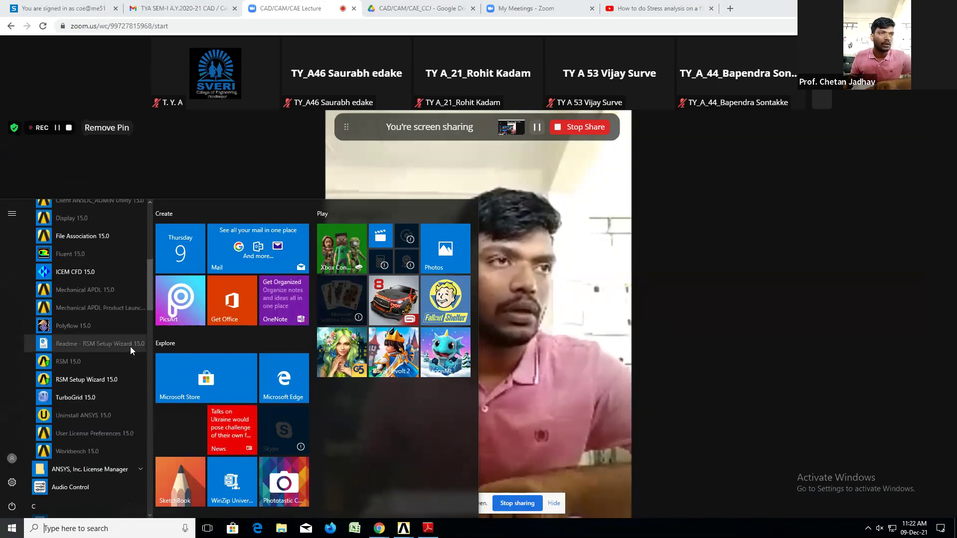
pyautogui.click(102, 292)
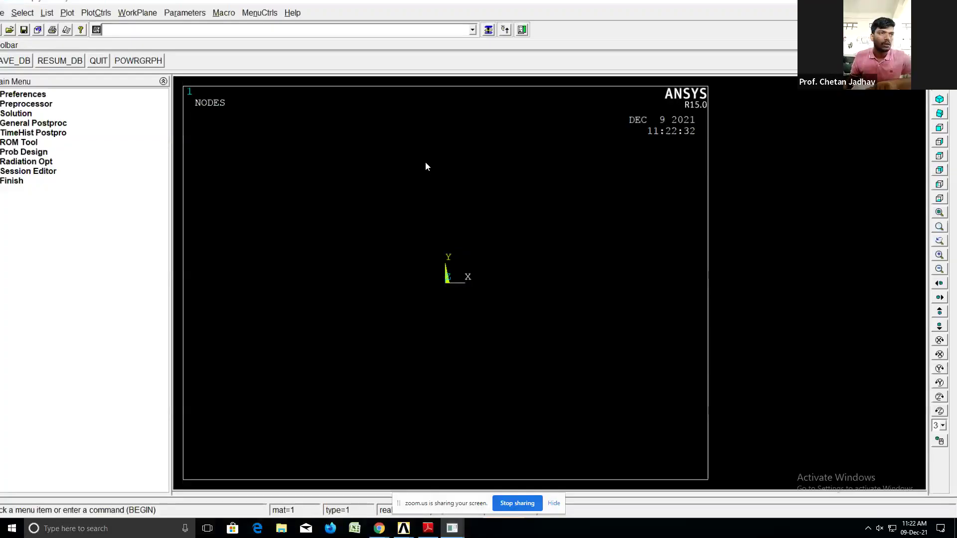
# - Add PLANE182 as element type 1 with plane stress with thickness behaviour
pyautogui.click(46, 102)
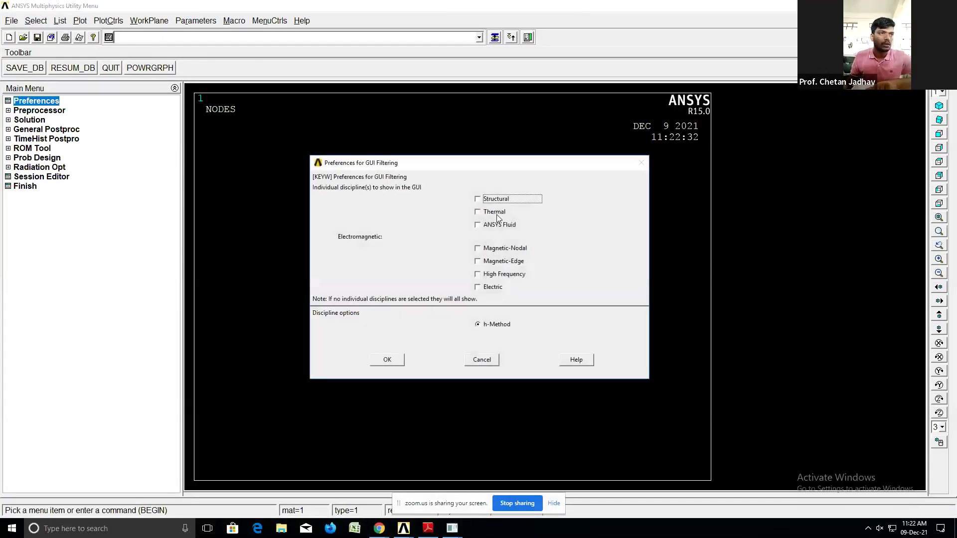
pyautogui.click(382, 362)
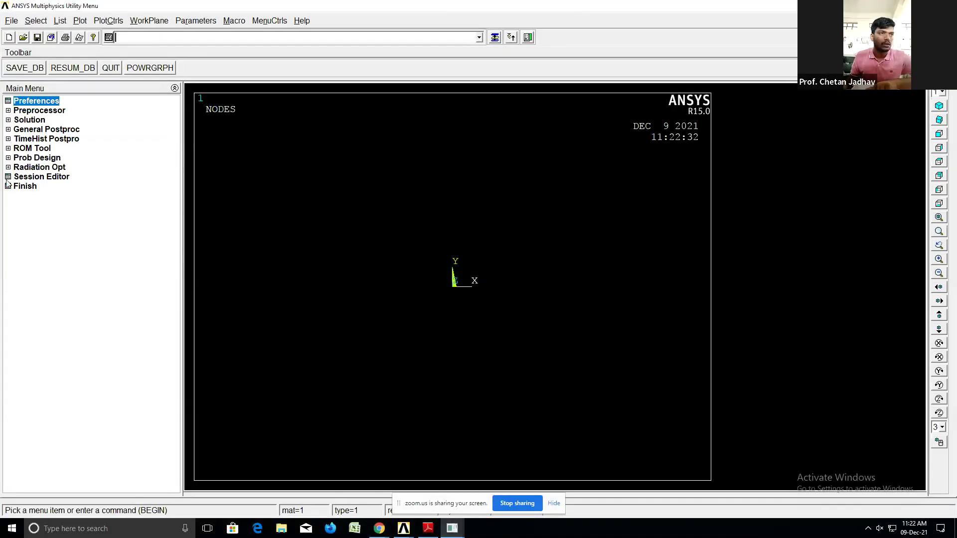
pyautogui.click(26, 111)
pyautogui.click(57, 130)
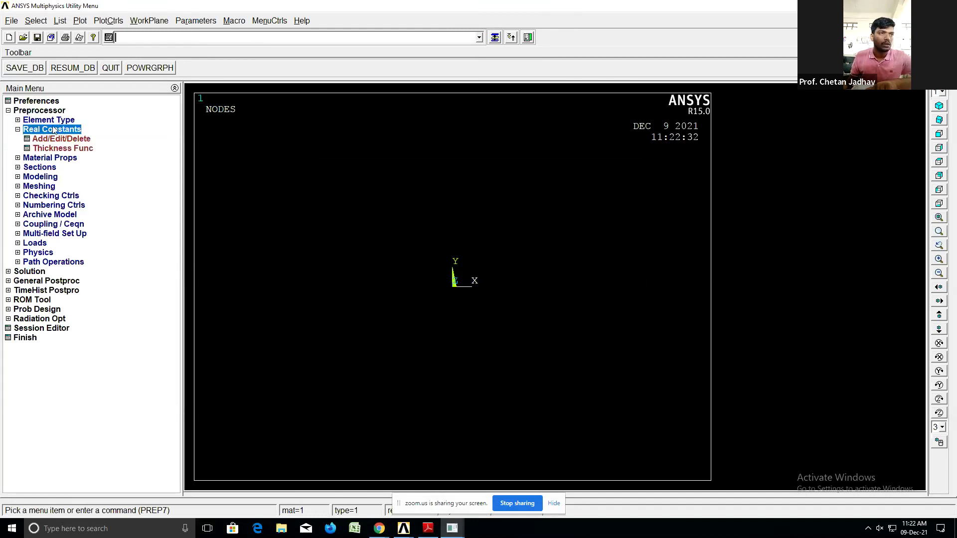
pyautogui.click(45, 130)
pyautogui.click(74, 254)
pyautogui.click(509, 261)
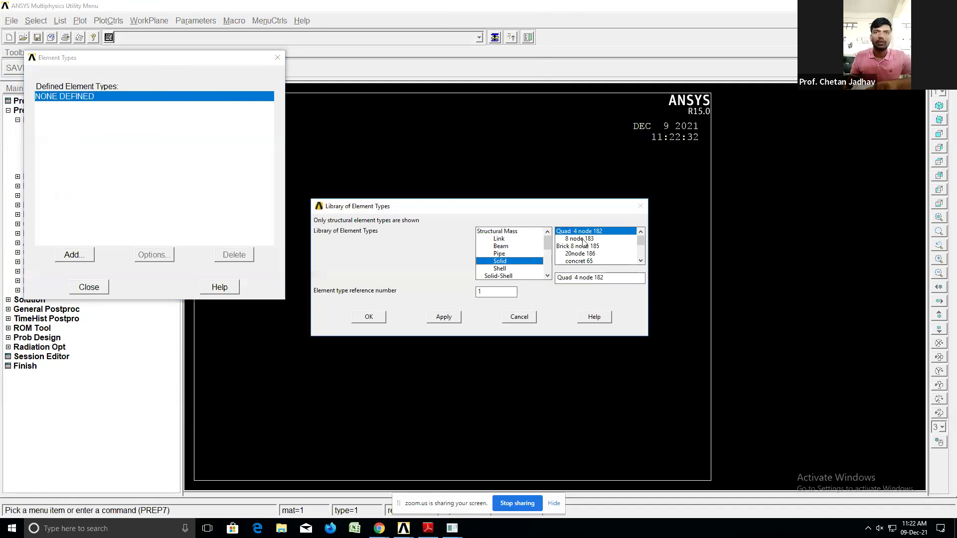
pyautogui.click(368, 317)
pyautogui.click(152, 255)
pyautogui.click(545, 261)
pyautogui.click(529, 293)
pyautogui.click(400, 312)
pyautogui.click(96, 290)
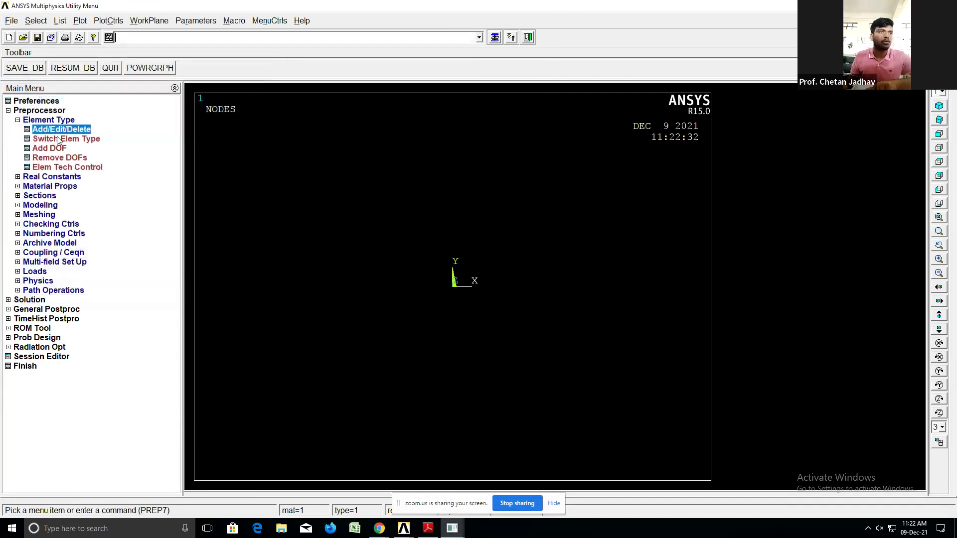
# - Define real constant set 1 for PLANE182 with a thickness of 10
pyautogui.click(52, 178)
pyautogui.click(69, 217)
pyautogui.click(60, 253)
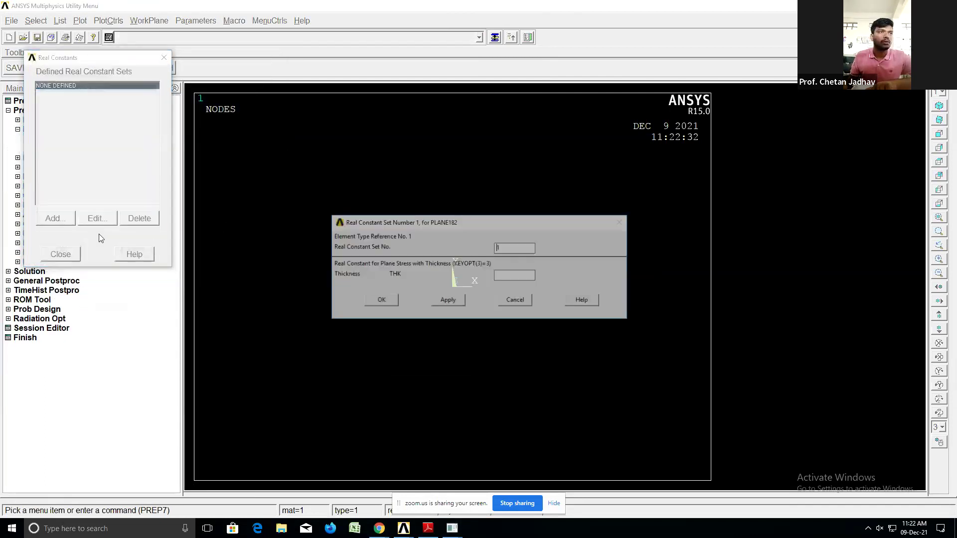
pyautogui.click(519, 279)
pyautogui.write('10')
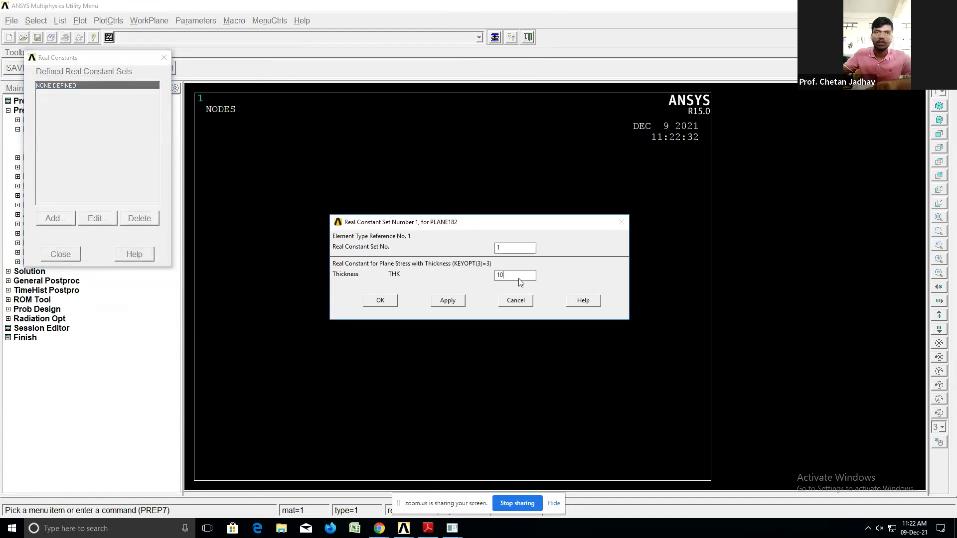
pyautogui.click(387, 302)
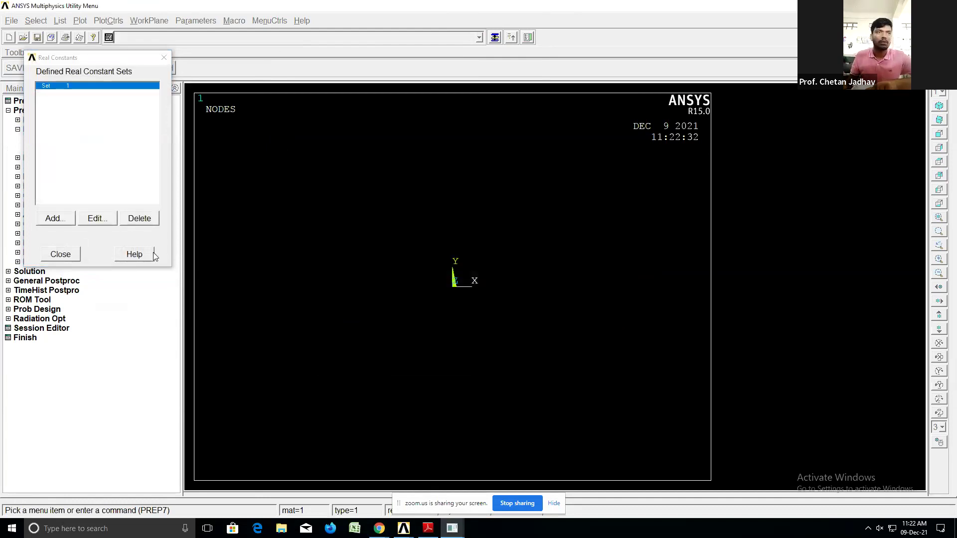
pyautogui.click(61, 254)
# - Define linear isotropic material 1 with EX 2e5 and PRXY 0.3
pyautogui.click(57, 155)
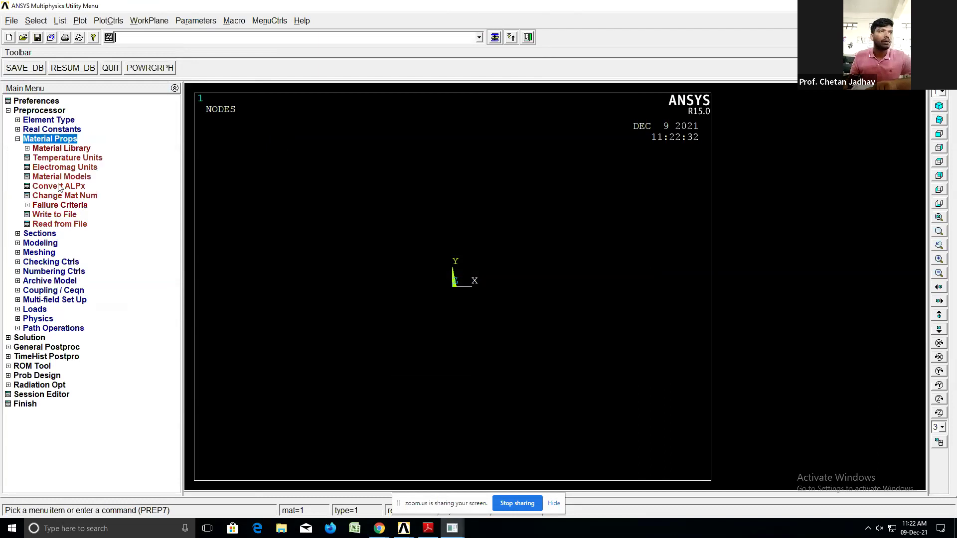
pyautogui.click(60, 177)
pyautogui.doubleClick(496, 248)
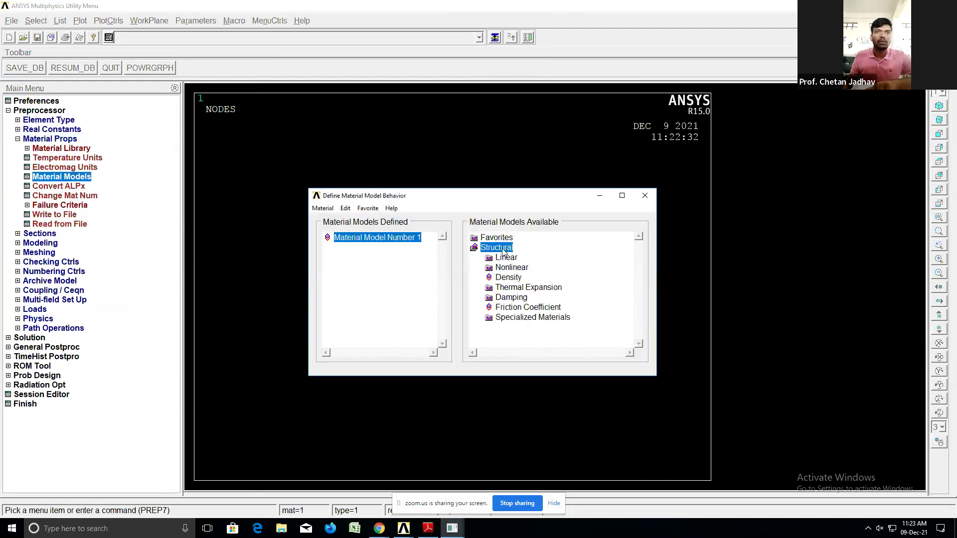
pyautogui.doubleClick(522, 268)
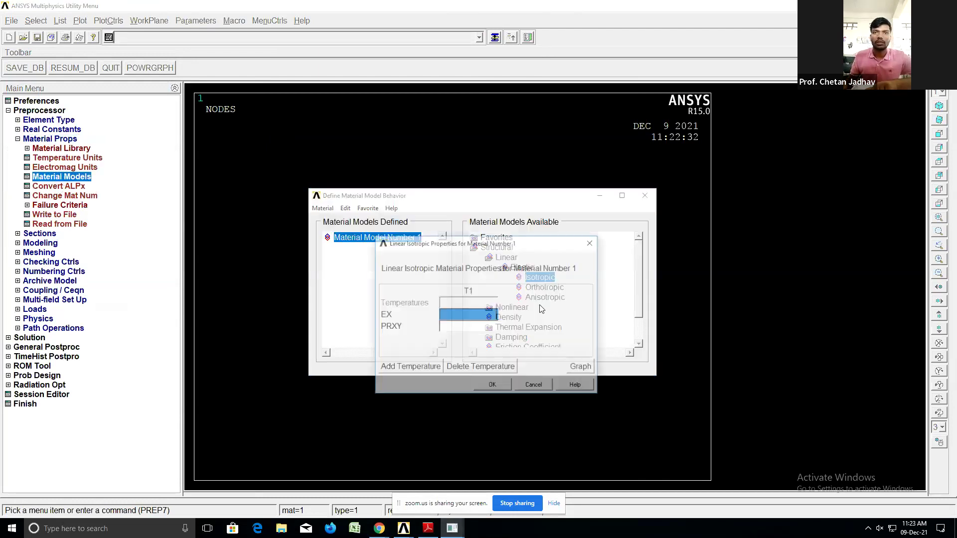
pyautogui.write('2e5')
pyautogui.click(482, 327)
pyautogui.write('0.3')
pyautogui.click(497, 388)
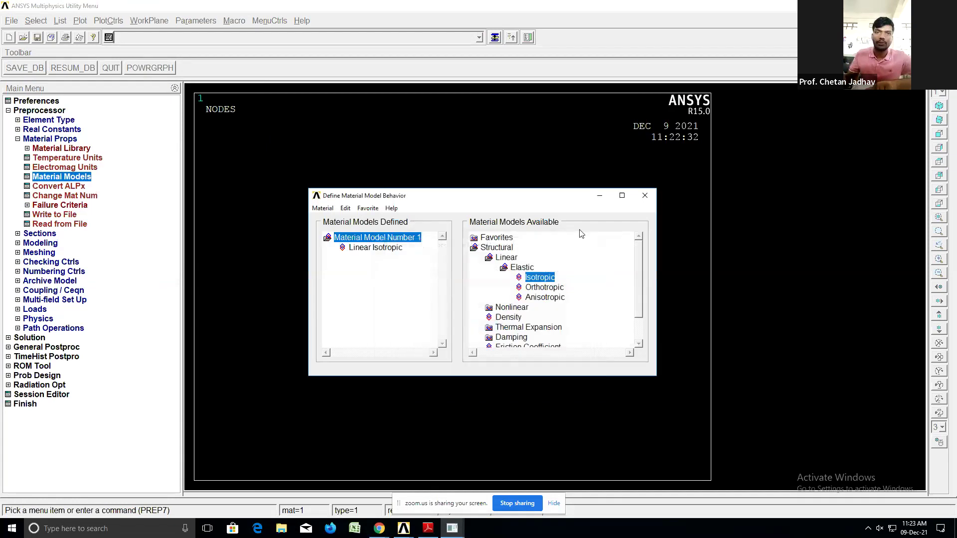
pyautogui.click(645, 195)
# - Try a two-corner rectangle at zero coordinates, then cancel it after the zero-width error
pyautogui.click(30, 242)
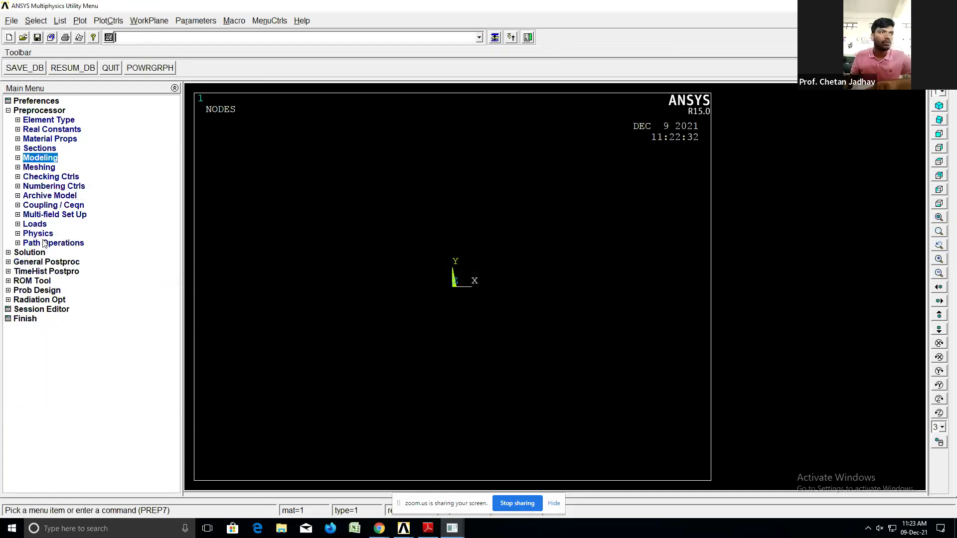
pyautogui.click(44, 168)
pyautogui.click(53, 195)
pyautogui.click(71, 215)
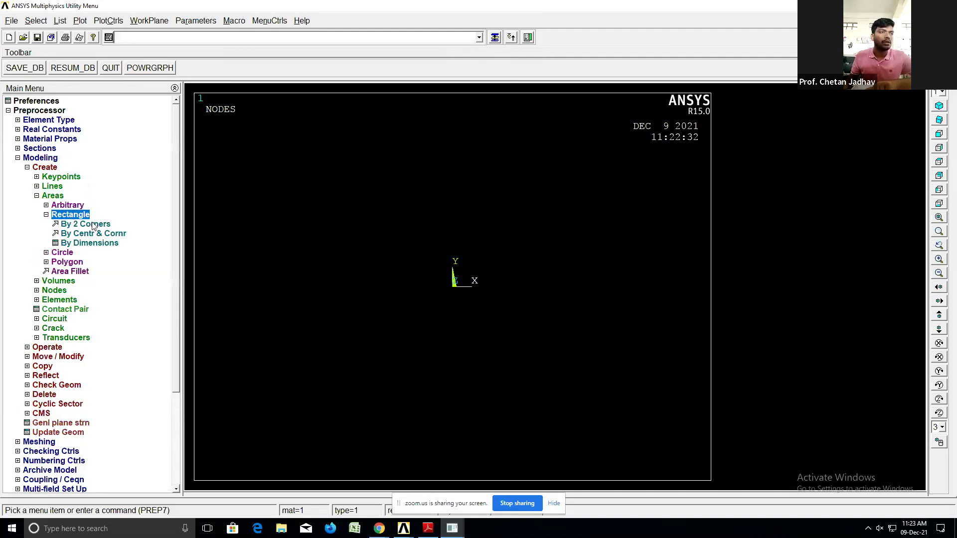
pyautogui.click(93, 226)
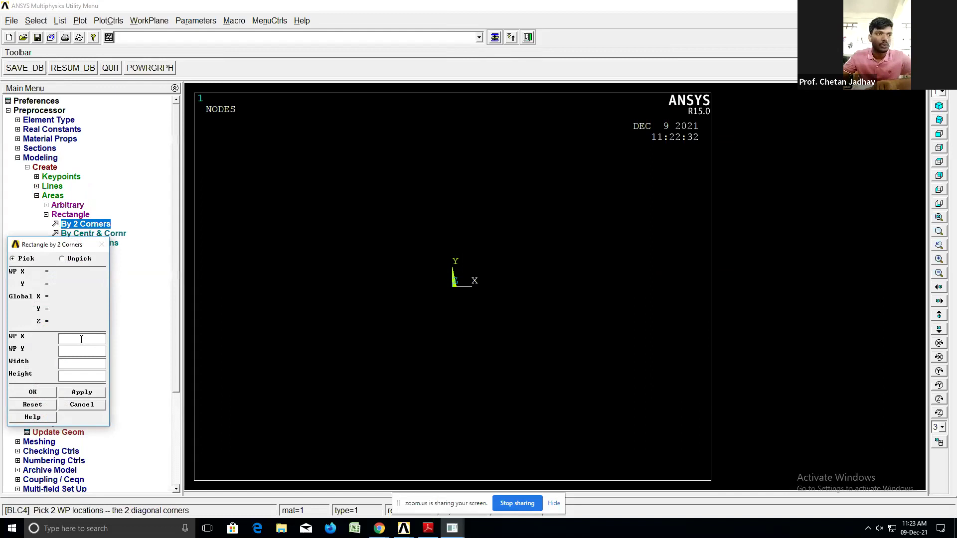
pyautogui.write('0')
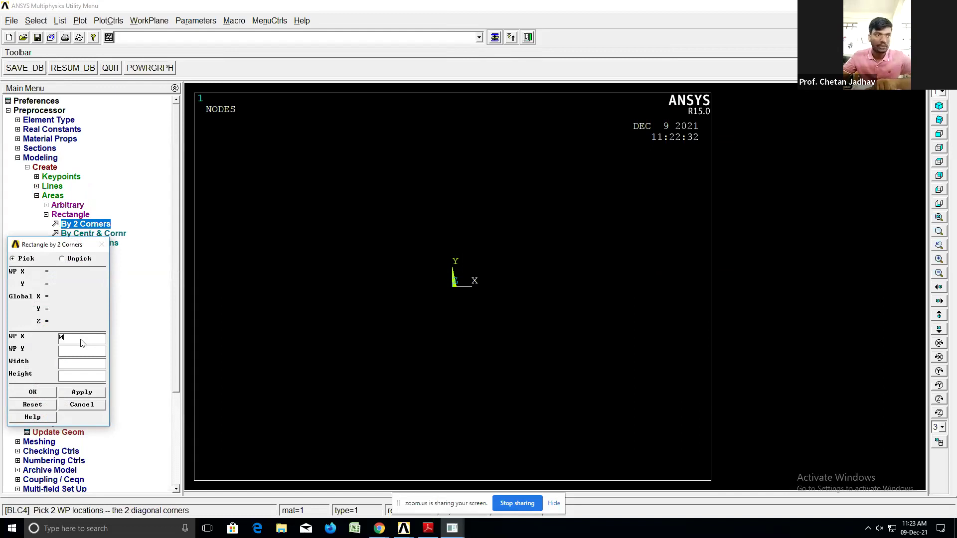
pyautogui.write('0')
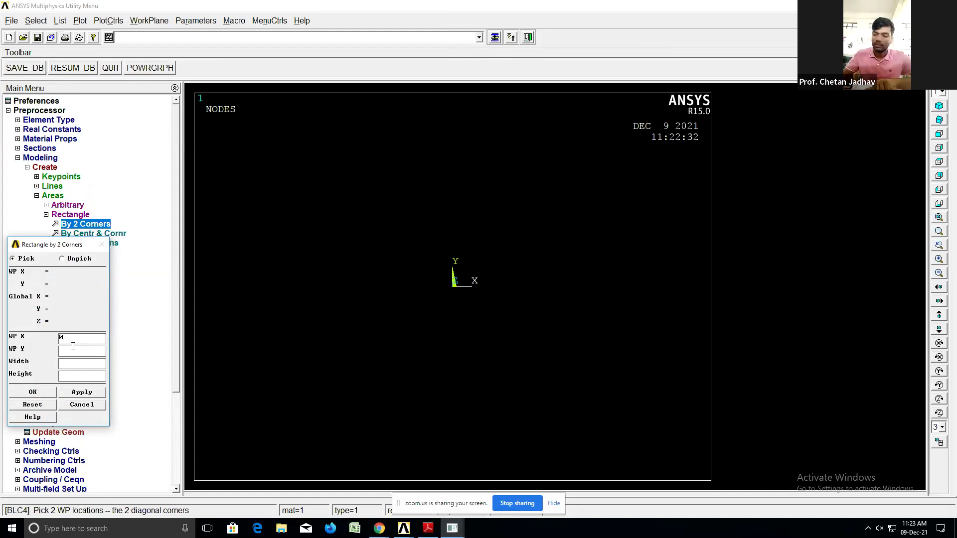
pyautogui.click(89, 396)
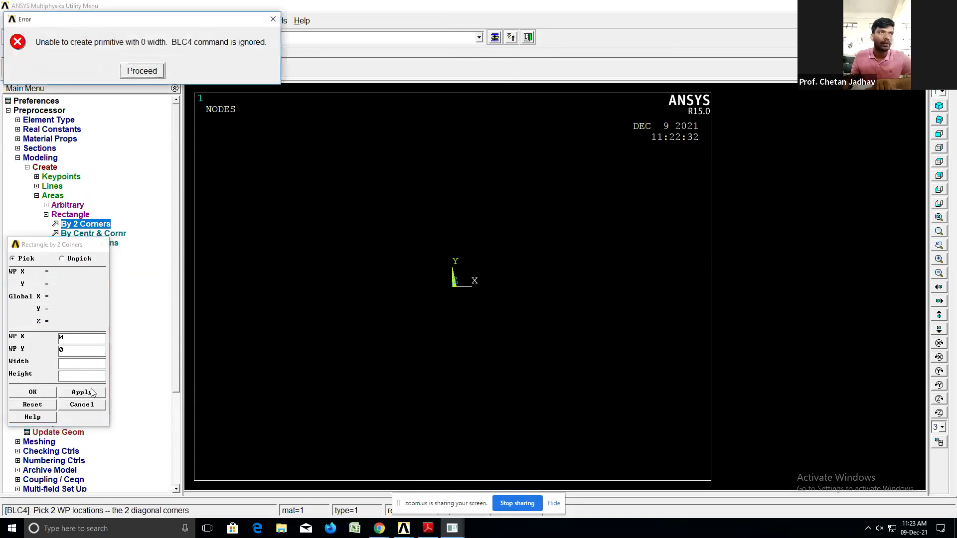
pyautogui.click(149, 71)
pyautogui.click(82, 404)
# - Try a centre-and-corner rectangle at the origin, then cancel it after the zero-width error
pyautogui.click(93, 233)
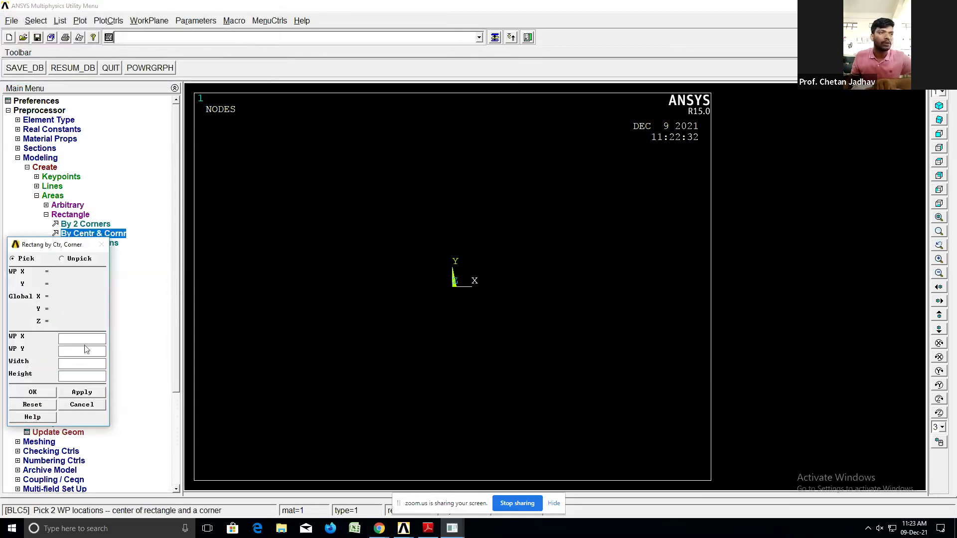
pyautogui.write('0')
pyautogui.write('0')
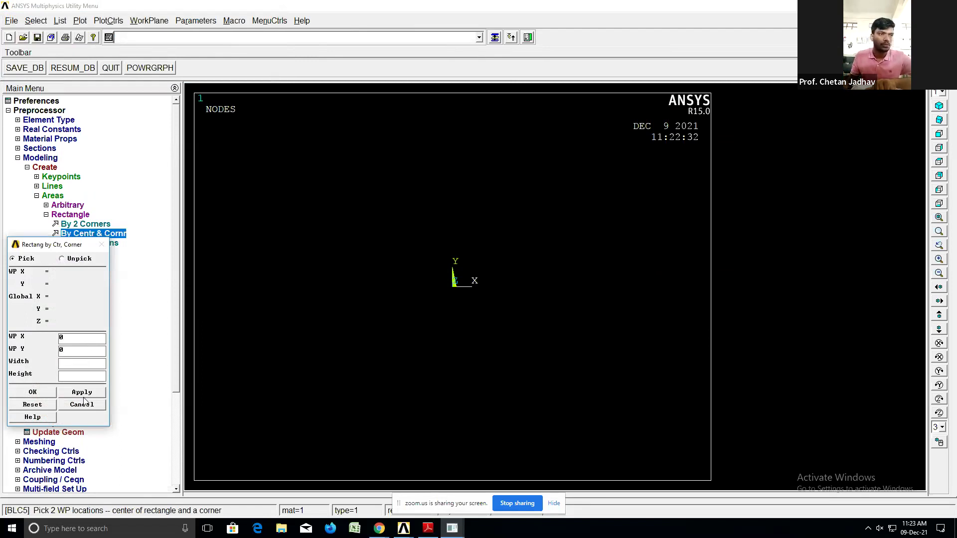
pyautogui.click(83, 393)
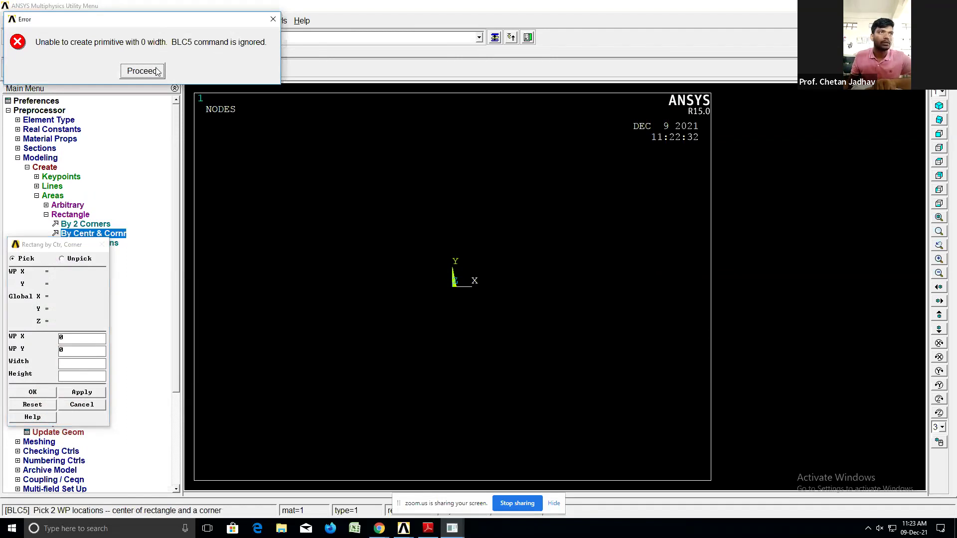
pyautogui.click(157, 69)
pyautogui.click(91, 405)
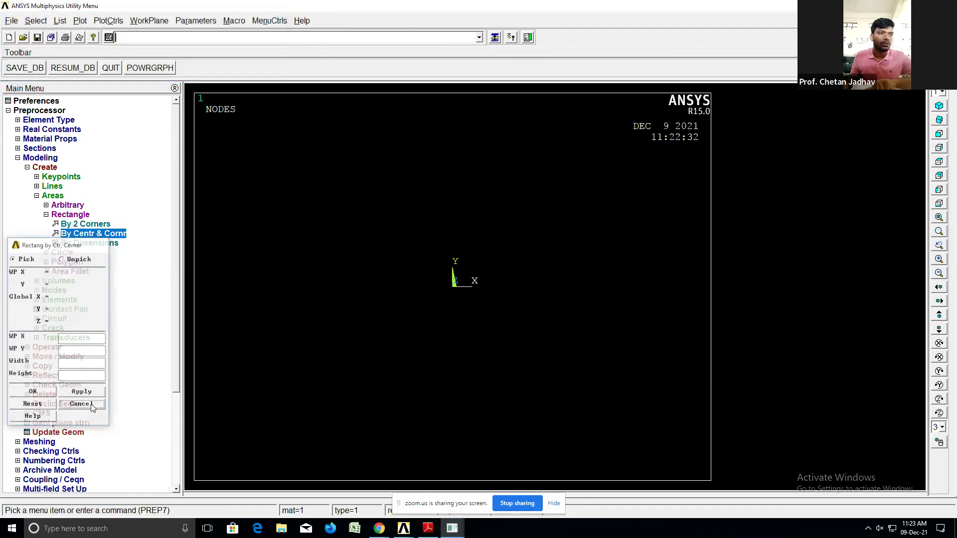
# - Create the rectangle by dimensions spanning X 0–40 and Y 0–25
pyautogui.click(96, 243)
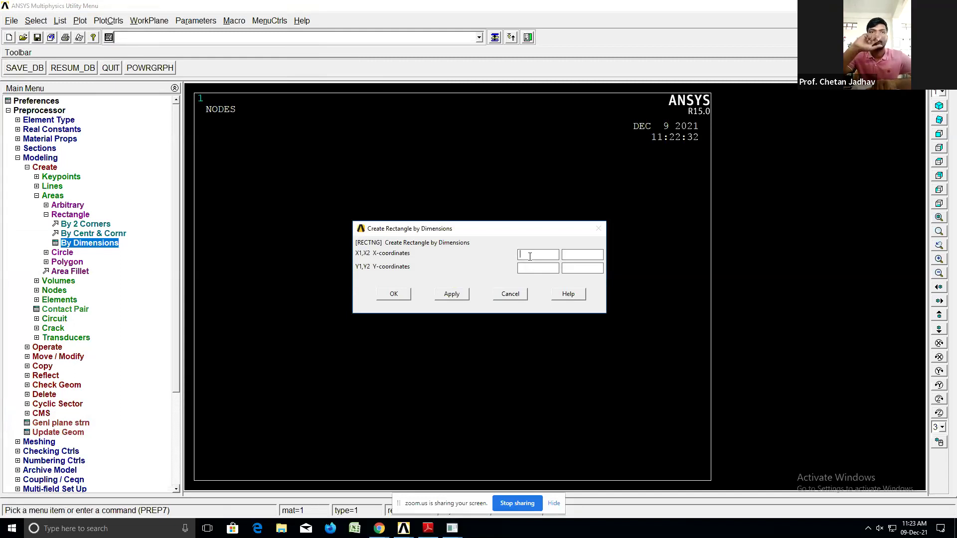
pyautogui.write('0')
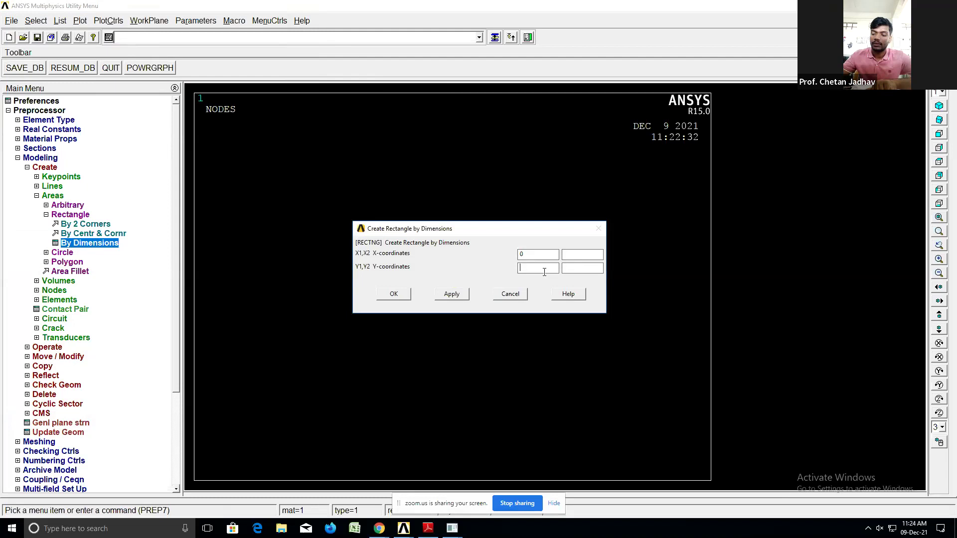
pyautogui.click(582, 255)
pyautogui.write('40')
pyautogui.write('25')
pyautogui.click(395, 295)
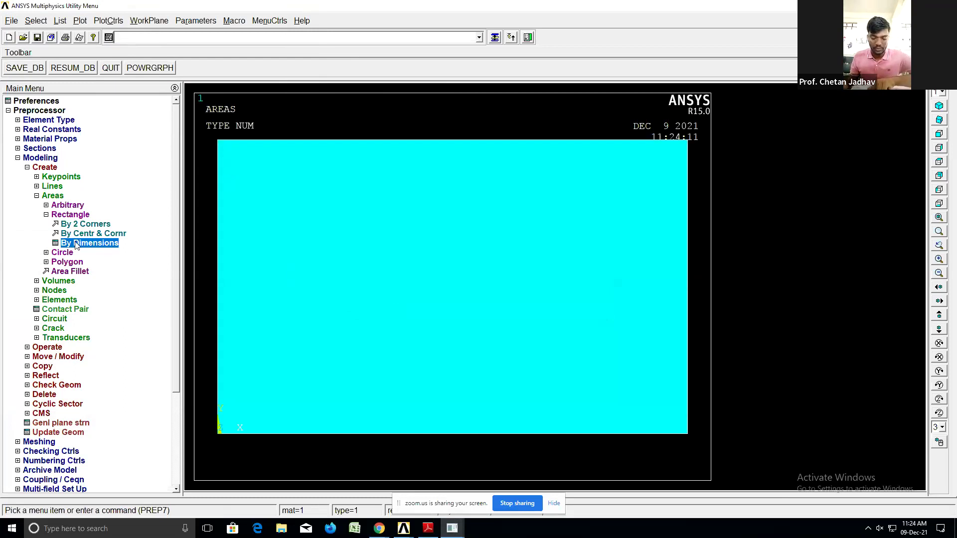
# - Start a solid circular area and enter tentative centre coordinates
pyautogui.click(55, 197)
pyautogui.click(55, 197)
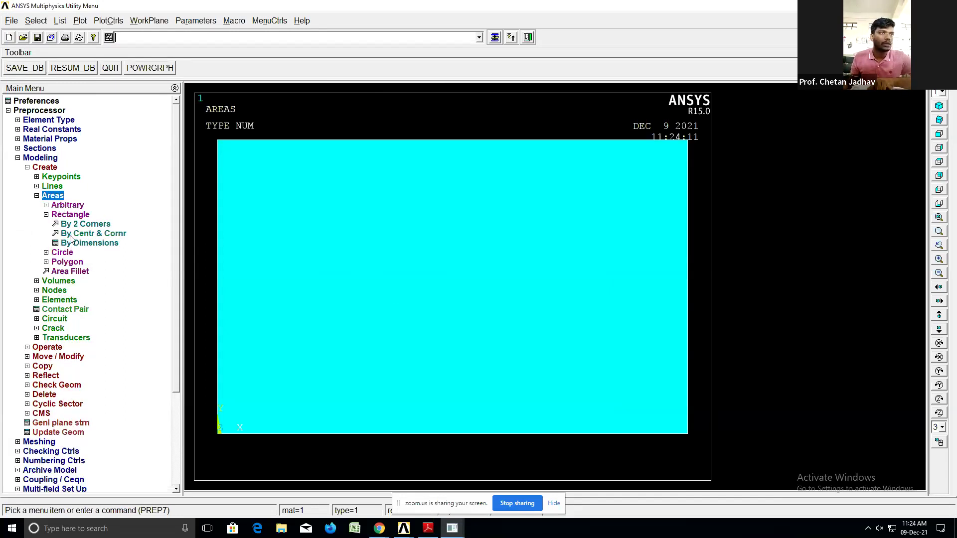
pyautogui.click(65, 253)
pyautogui.click(85, 237)
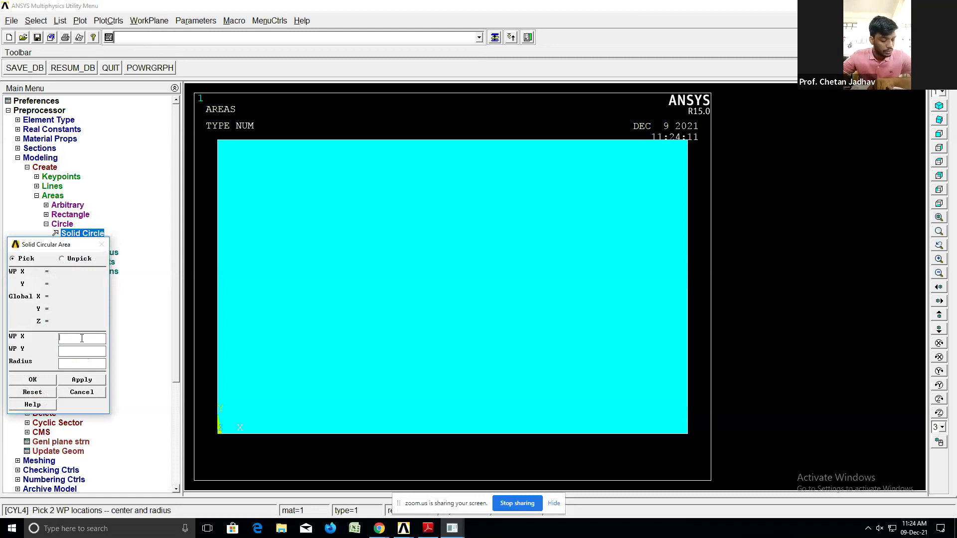
pyautogui.write('25')
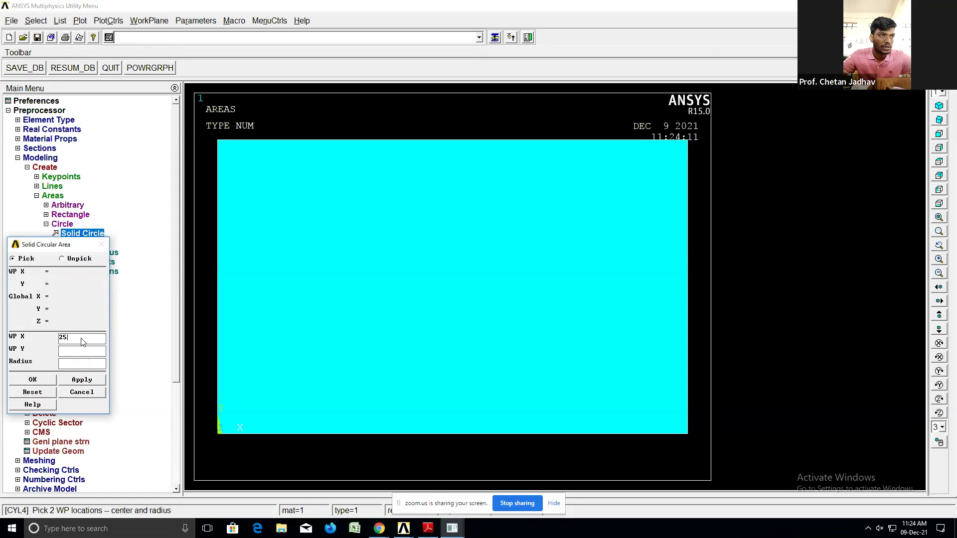
pyautogui.click(83, 348)
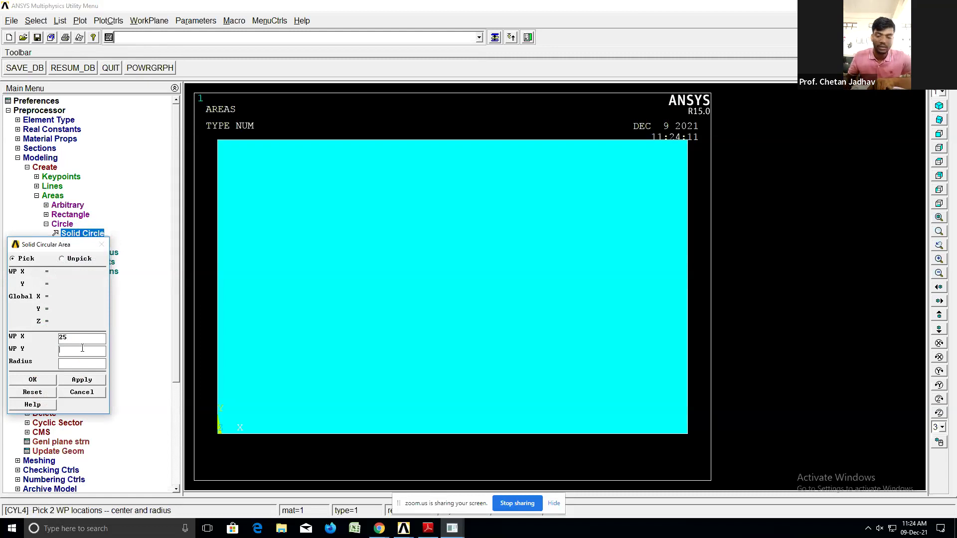
pyautogui.write('40')
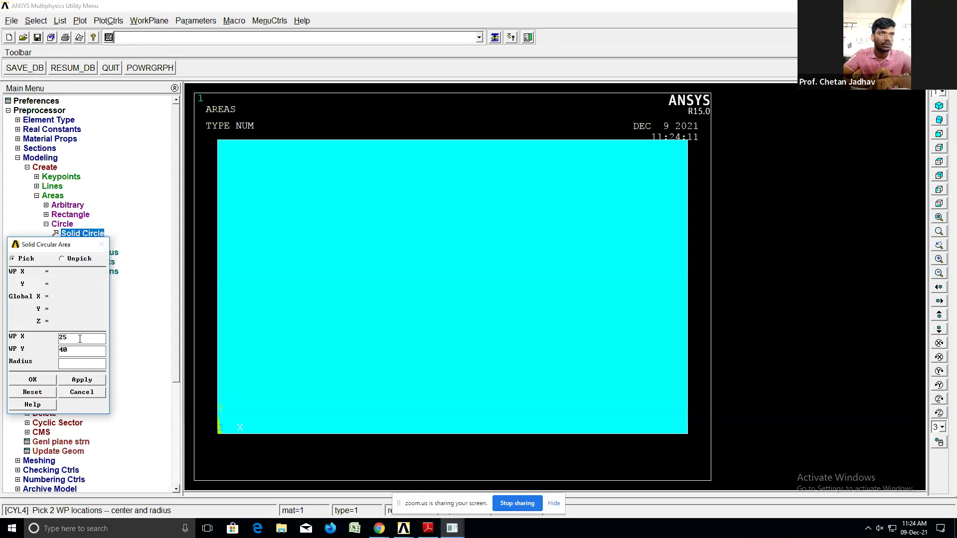
# - Correct the centre to X 12.5, Y 20, set radius 5, and create the circle
pyautogui.moveTo(80, 339); pyautogui.dragTo(43, 339)
pyautogui.write('12.')
pyautogui.moveTo(77, 350); pyautogui.dragTo(22, 355)
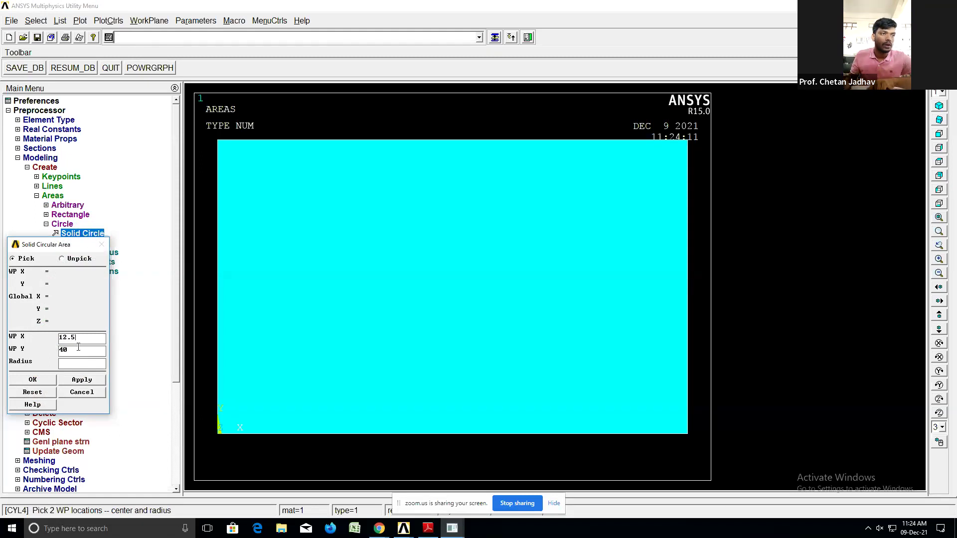
pyautogui.write('20')
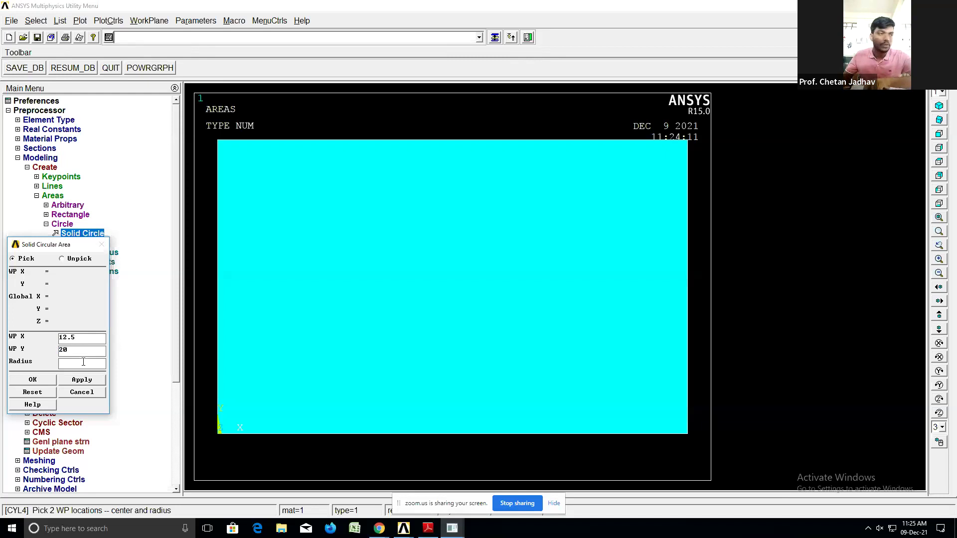
pyautogui.write('5')
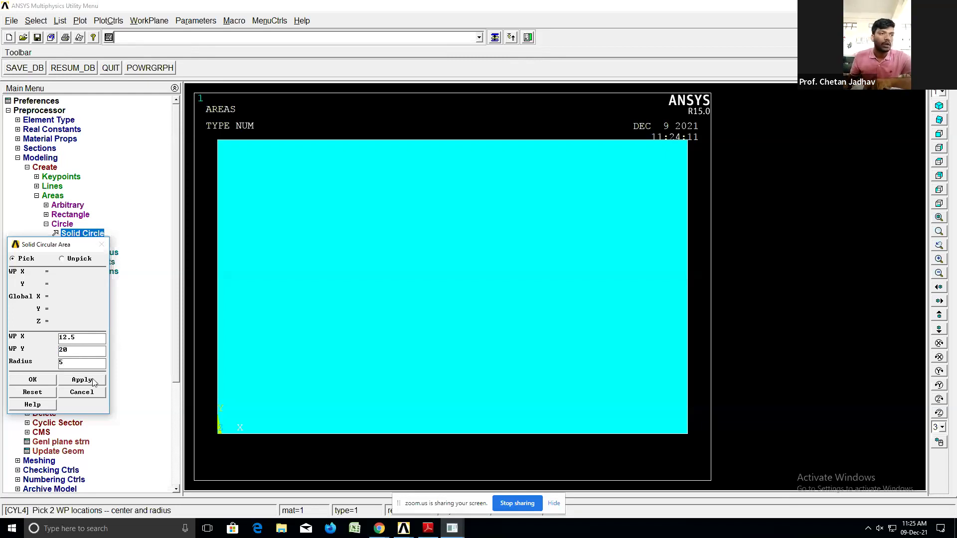
pyautogui.click(50, 380)
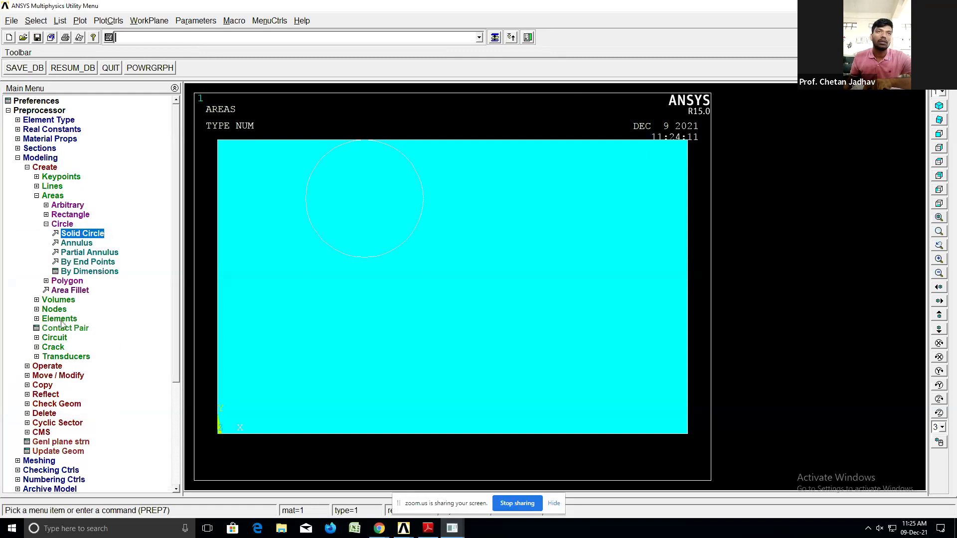
# - Start the Subtract Areas boolean, mistakenly take the circle as base, then cancel
pyautogui.click(50, 367)
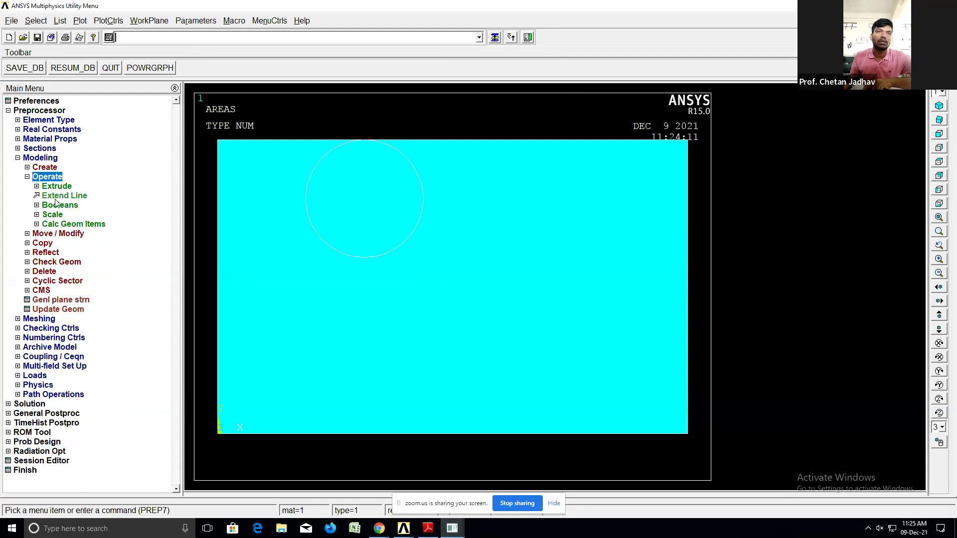
pyautogui.click(62, 205)
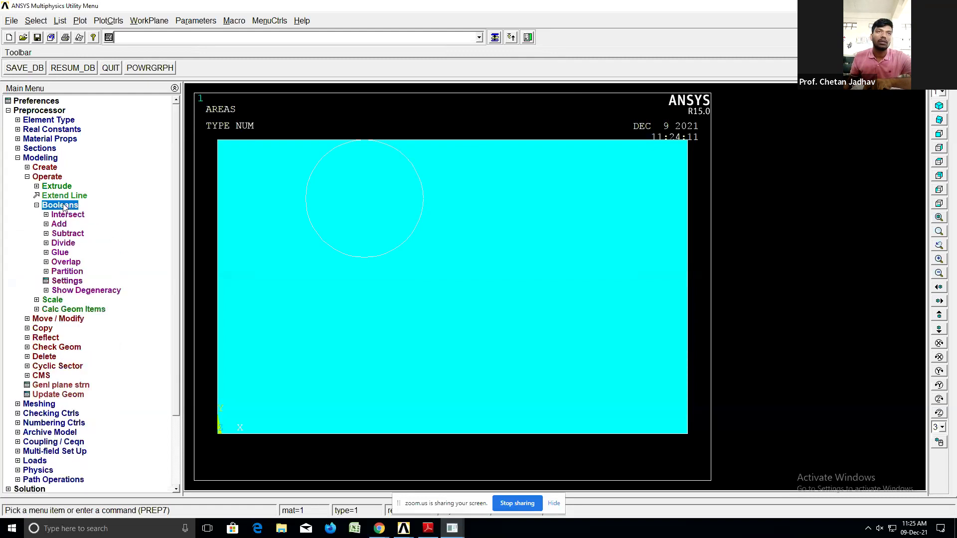
pyautogui.click(68, 234)
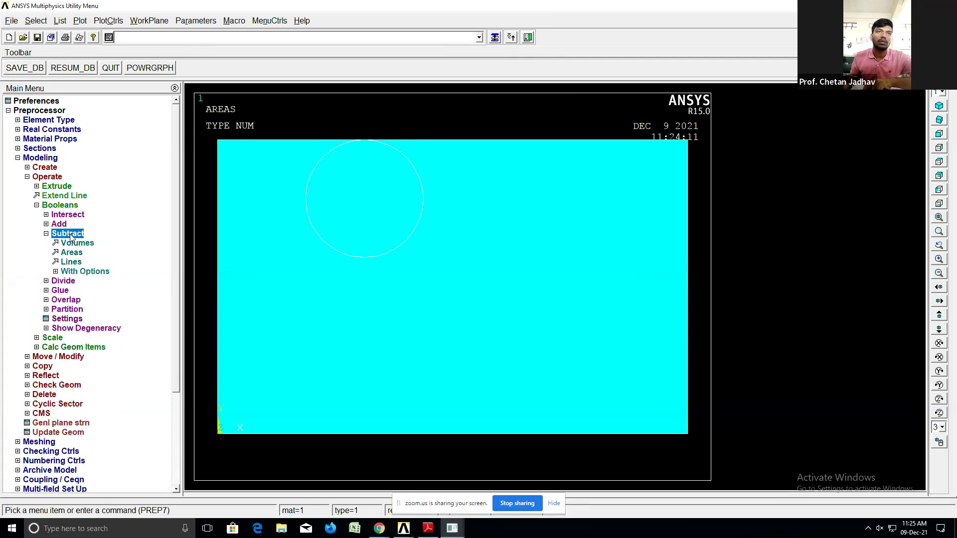
pyautogui.click(70, 252)
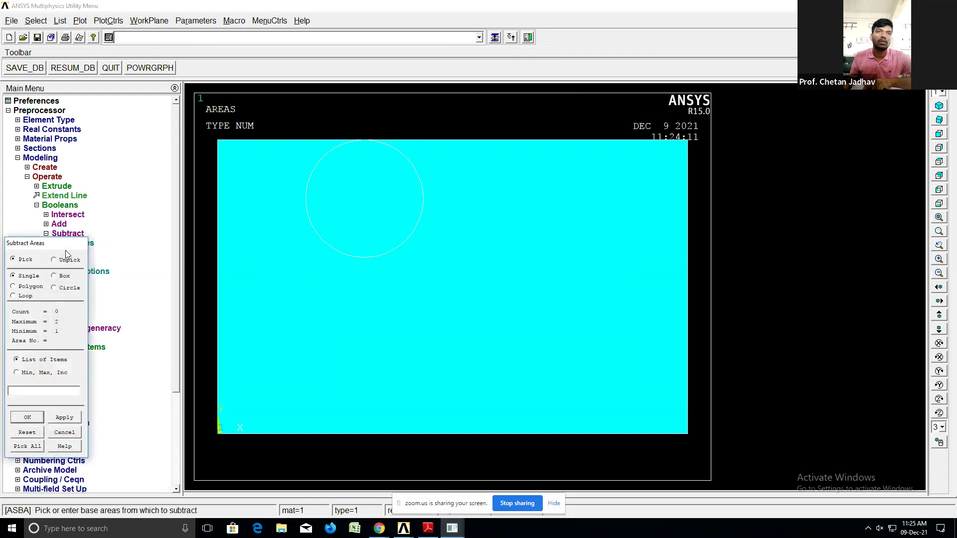
pyautogui.click(354, 218)
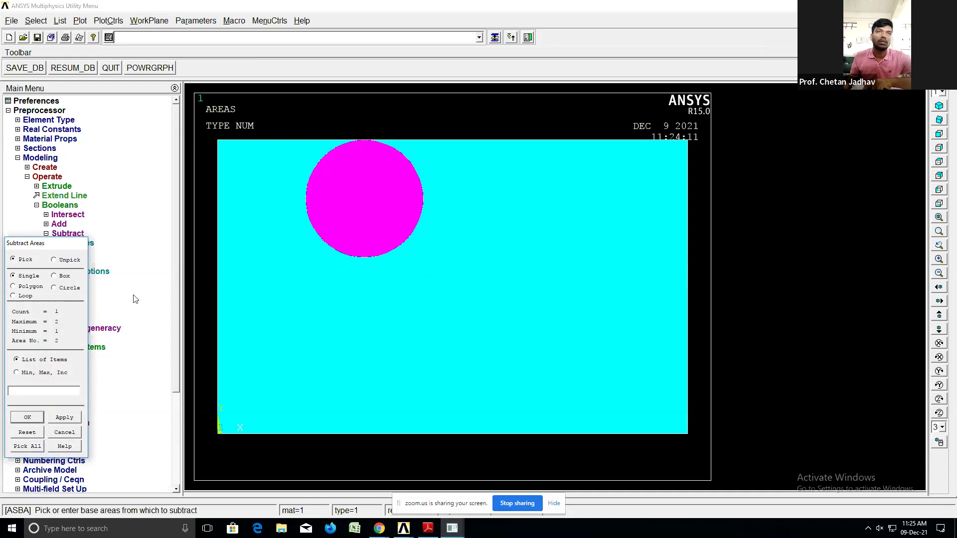
pyautogui.click(34, 419)
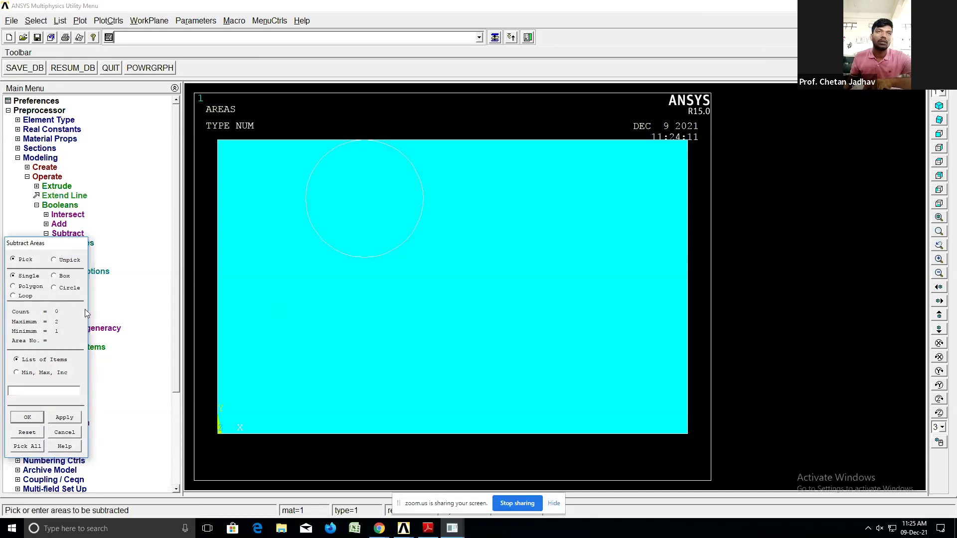
pyautogui.click(64, 432)
# - Subtract the circle from the rectangular plate; dismiss the resulting topological degeneracy error
pyautogui.click(71, 253)
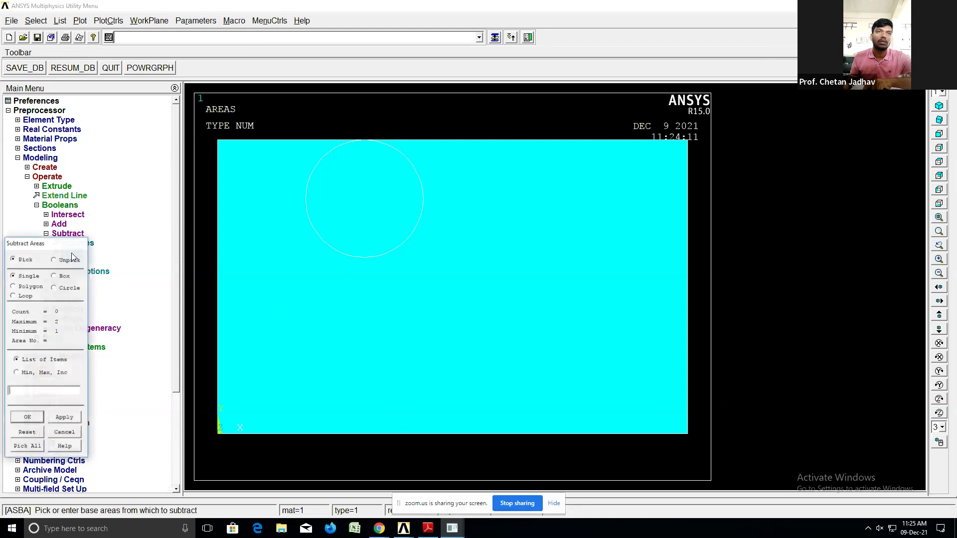
pyautogui.click(295, 311)
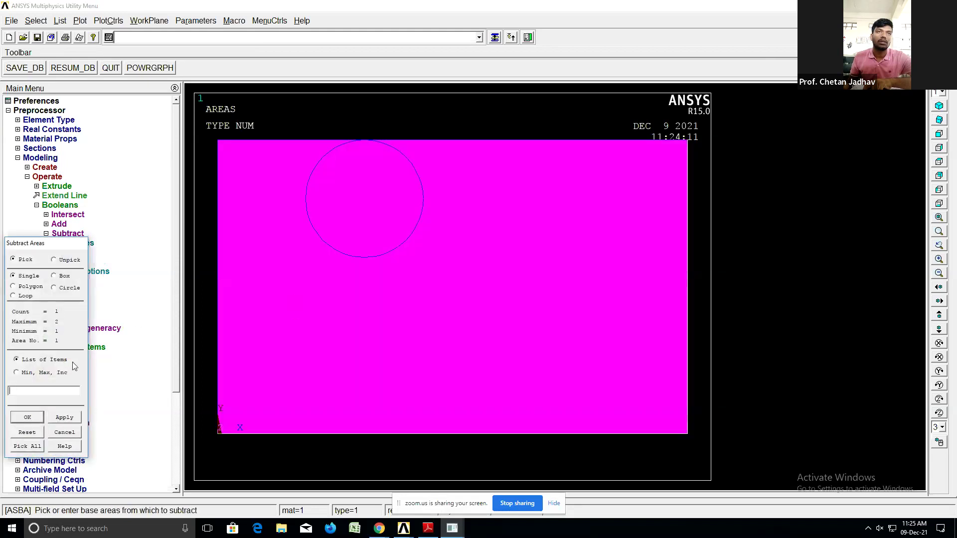
pyautogui.click(62, 420)
pyautogui.click(345, 214)
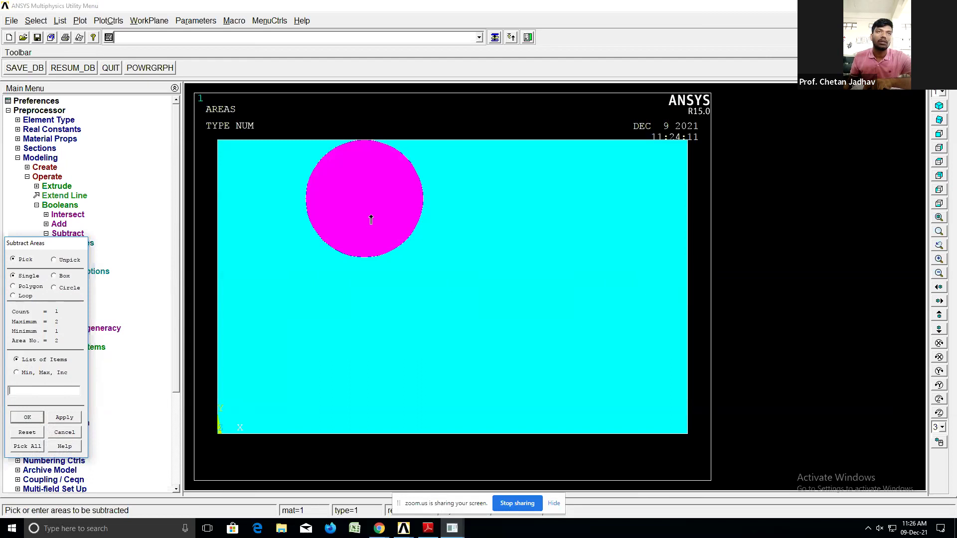
pyautogui.click(43, 418)
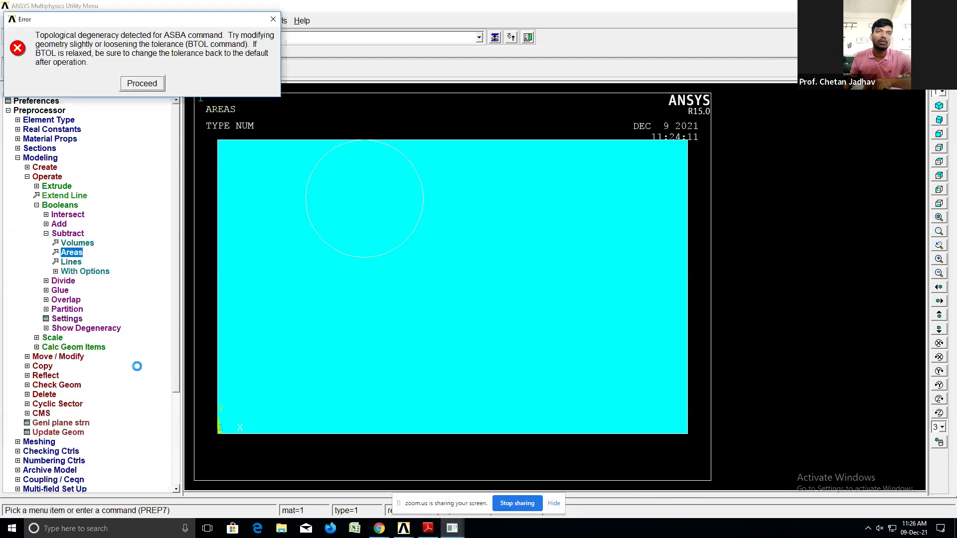
pyautogui.click(273, 20)
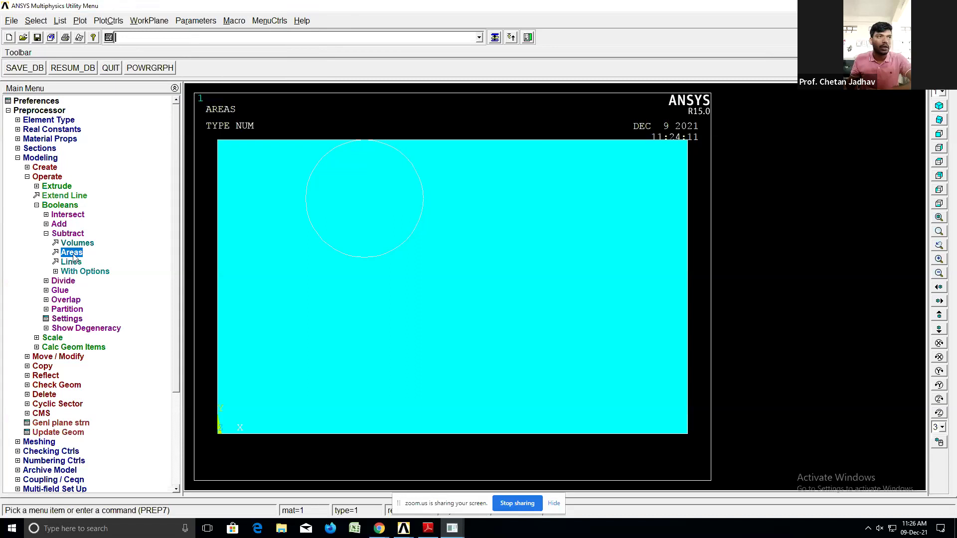
# - Retry the plate-minus-circle subtraction and dismiss the same degeneracy error
pyautogui.click(315, 334)
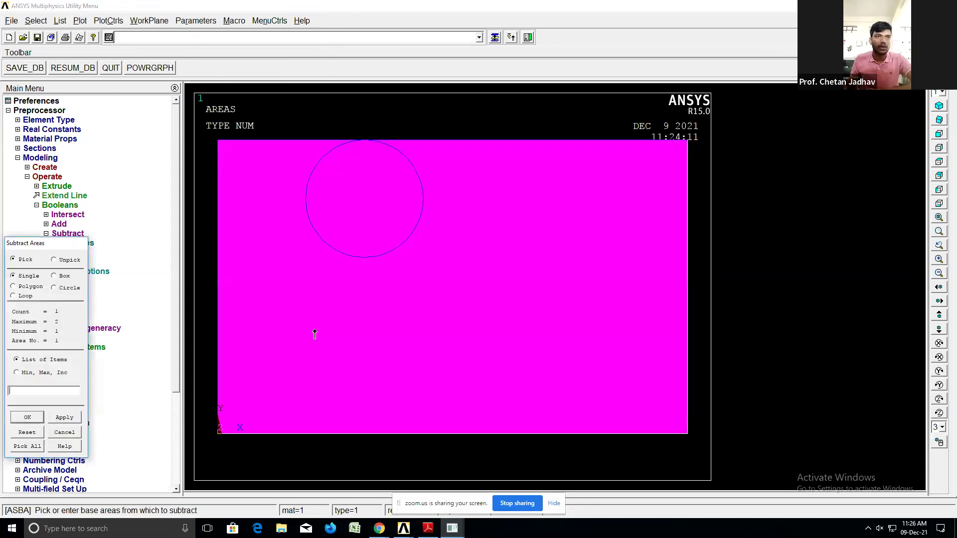
pyautogui.click(64, 419)
pyautogui.click(346, 232)
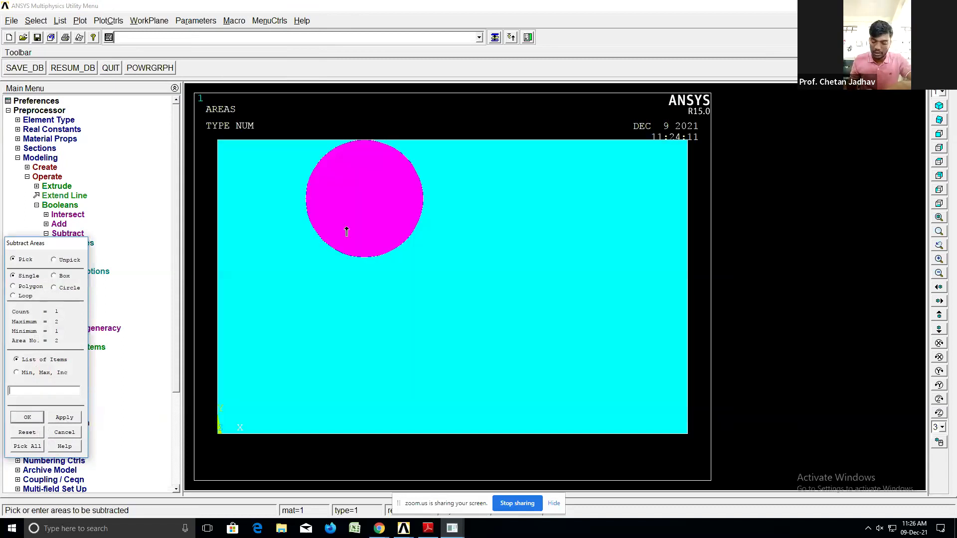
pyautogui.click(29, 418)
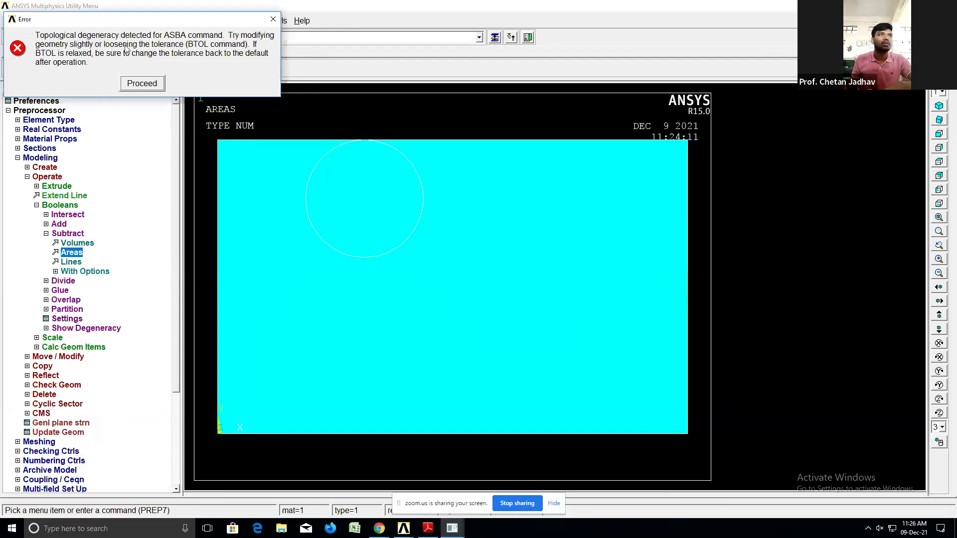
pyautogui.click(274, 19)
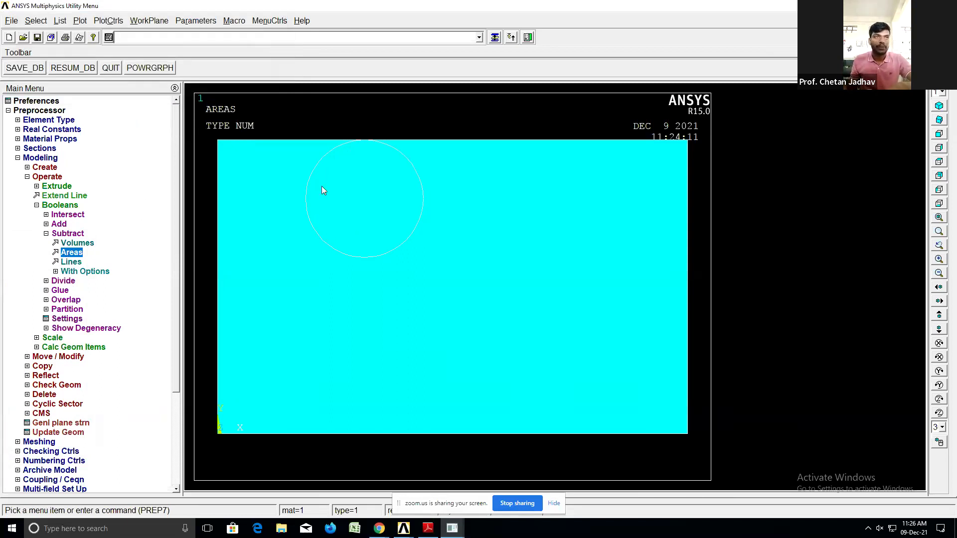
# - Delete the circular area only, keeping its lines as the hole outline
pyautogui.rightClick(315, 170)
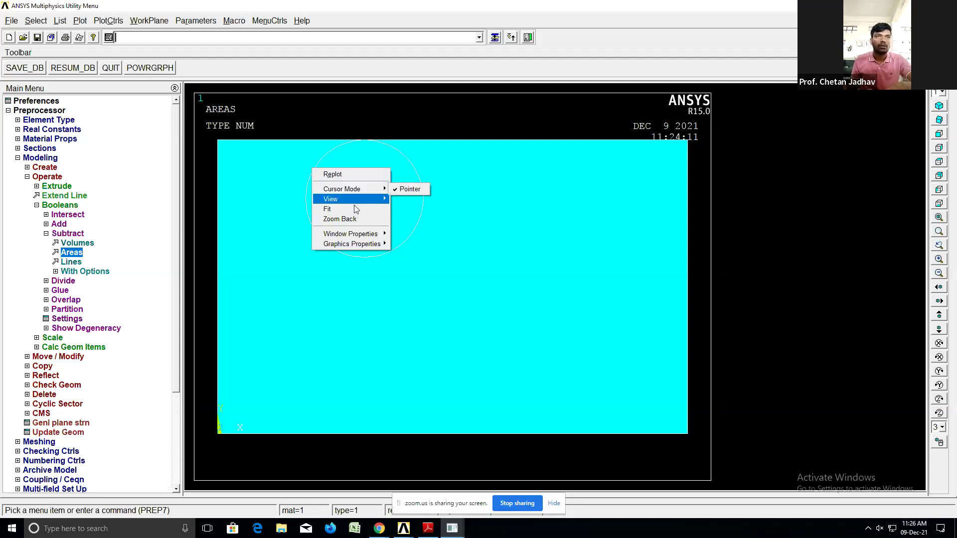
pyautogui.click(244, 222)
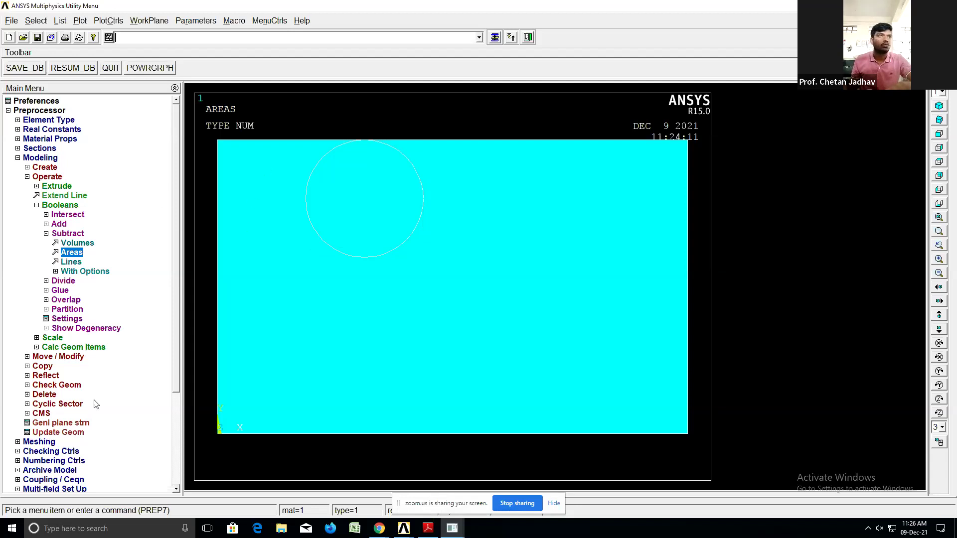
pyautogui.click(36, 396)
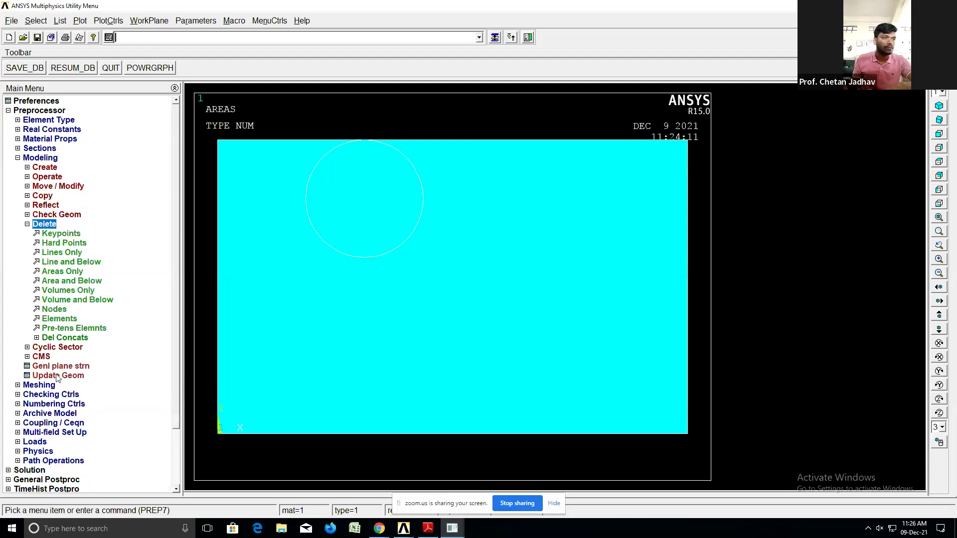
pyautogui.click(60, 271)
pyautogui.click(421, 222)
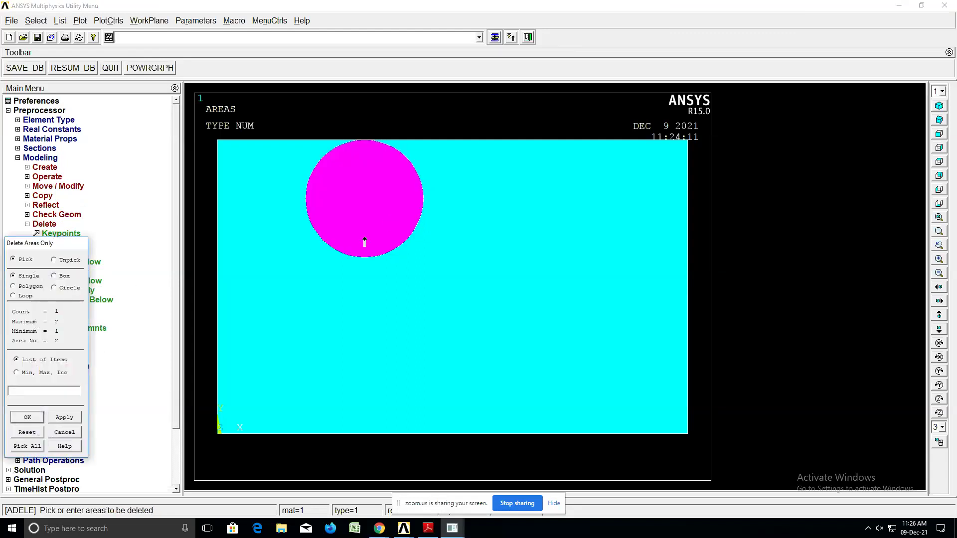
pyautogui.click(27, 417)
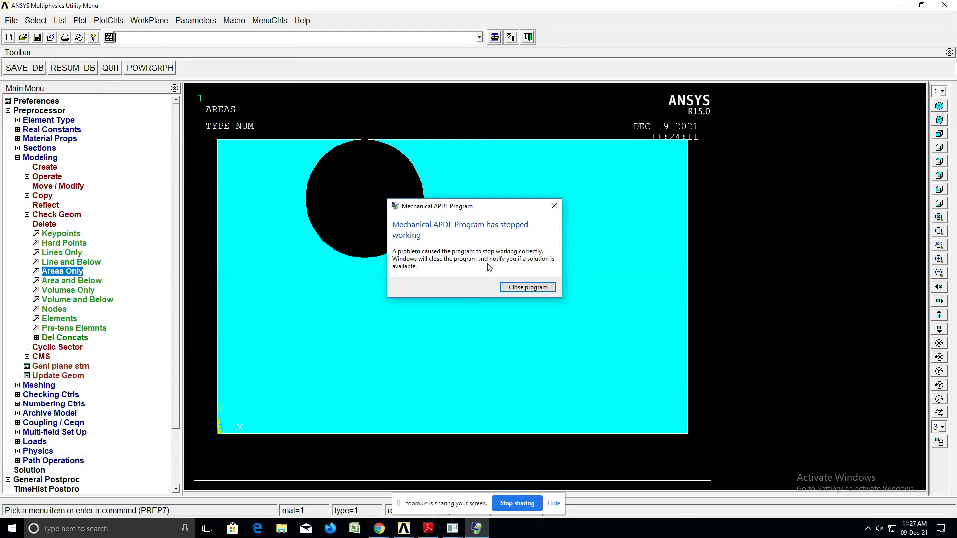
# - Close the crashed ANSYS program and leave the full-screen meeting video
pyautogui.click(544, 287)
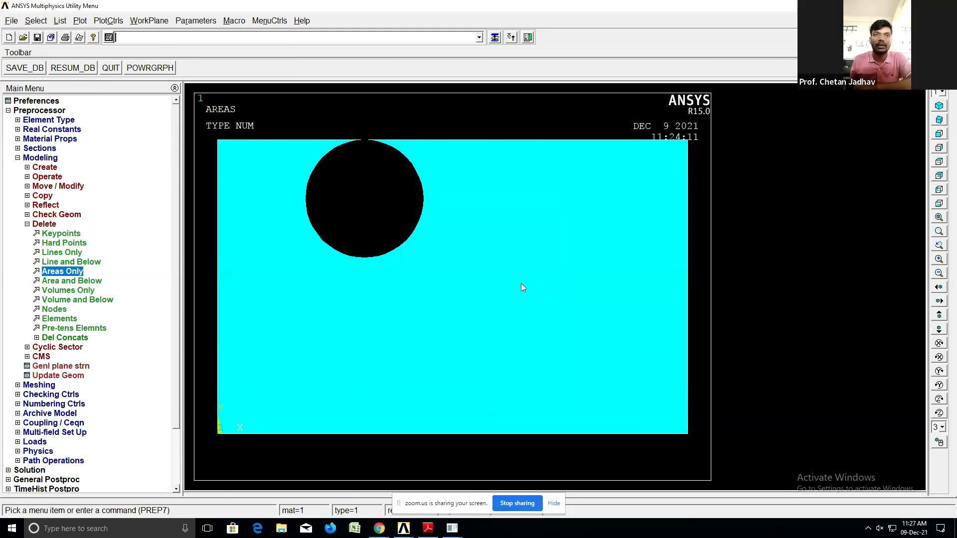
pyautogui.click(579, 126)
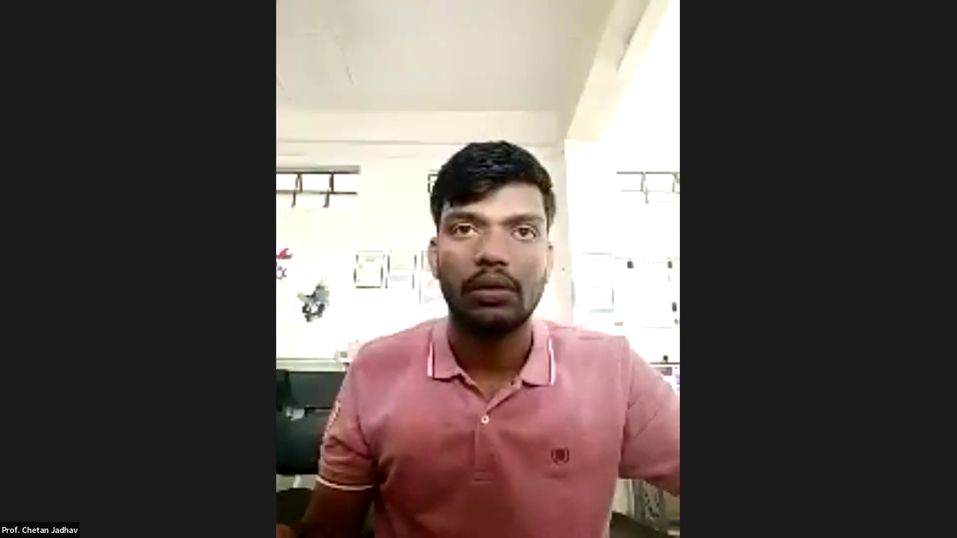
pyautogui.press('Escape')
# - Bring the CAD/CAM/CAE lab manual forward and scroll down from page 18
pyautogui.click(428, 528)
pyautogui.scroll(-2, 404, 334)
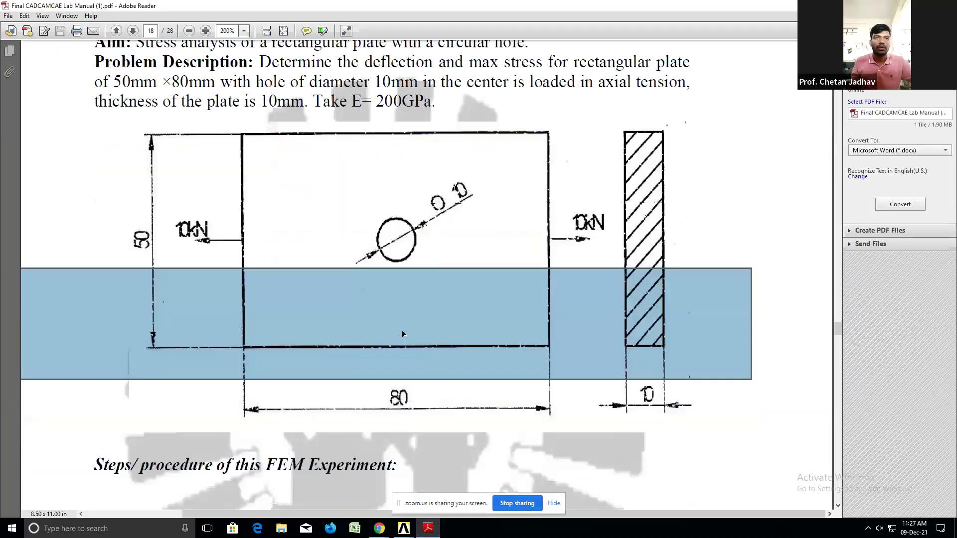
pyautogui.scroll(-3, 760, 254)
pyautogui.scroll(-2, 599, 299)
pyautogui.scroll(-6, 492, 368)
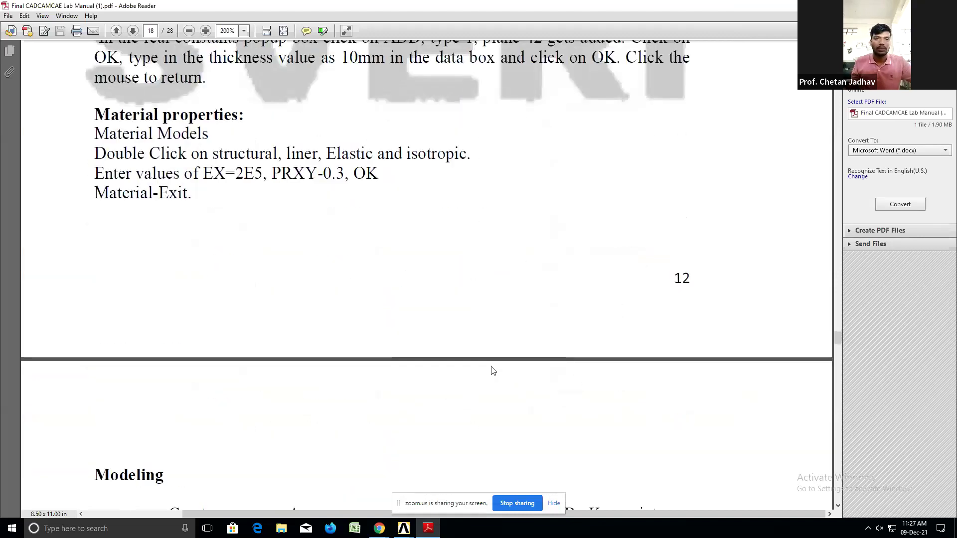
pyautogui.scroll(-6, 491, 366)
pyautogui.scroll(-6, 491, 366)
pyautogui.scroll(-3, 491, 367)
pyautogui.scroll(-8, 491, 367)
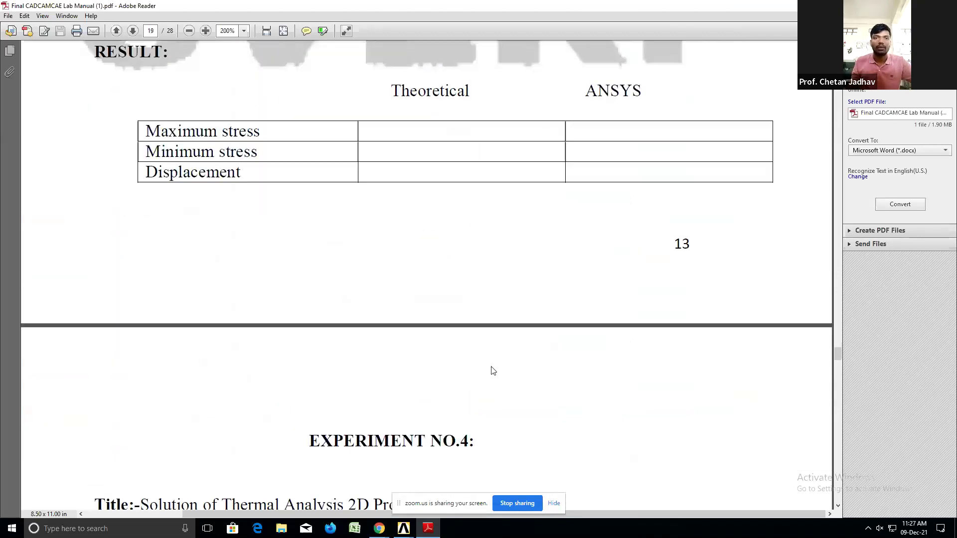
pyautogui.scroll(-5, 491, 366)
pyautogui.scroll(-2, 491, 366)
pyautogui.scroll(-4, 491, 367)
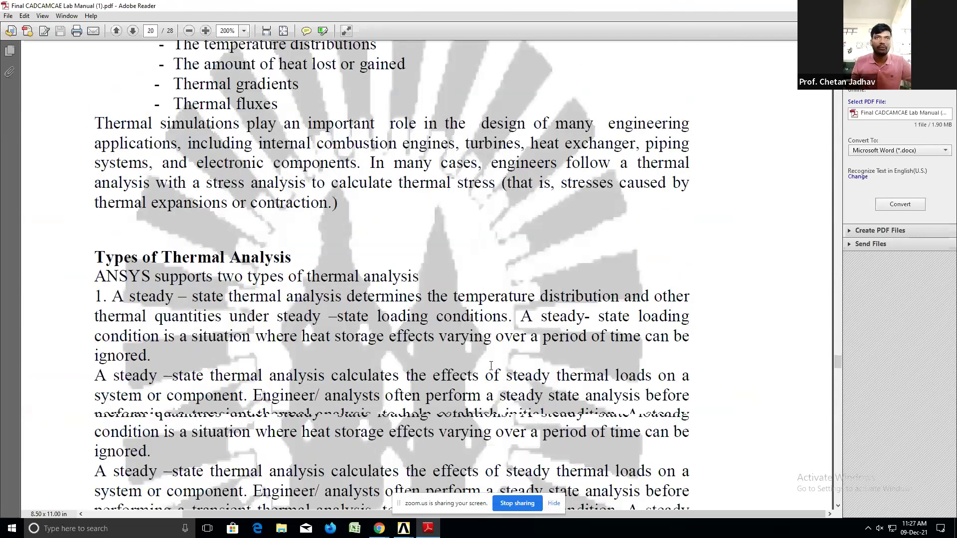
pyautogui.scroll(-6, 491, 367)
pyautogui.scroll(-6, 491, 367)
pyautogui.scroll(-3, 491, 366)
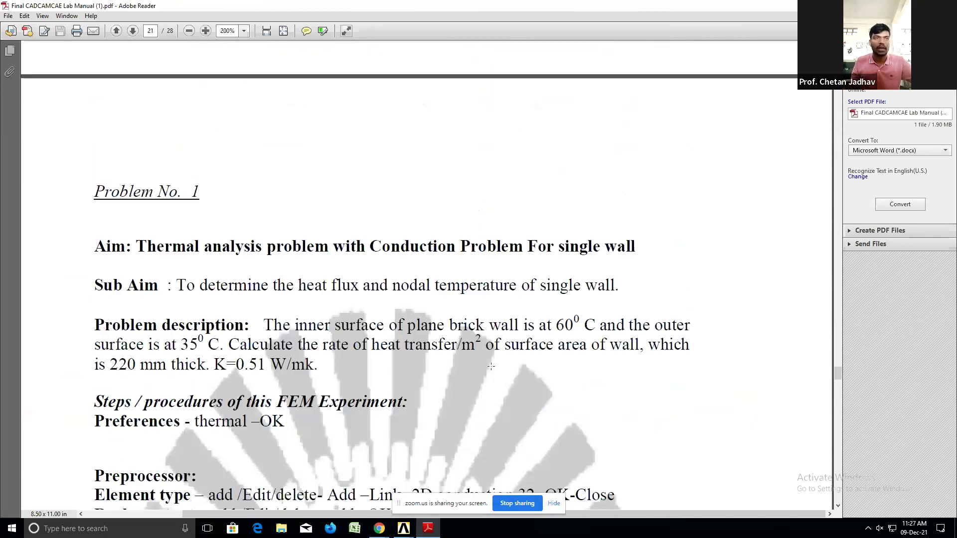
pyautogui.scroll(-6, 491, 366)
pyautogui.scroll(-5, 493, 366)
pyautogui.scroll(-6, 493, 367)
pyautogui.scroll(-3, 492, 366)
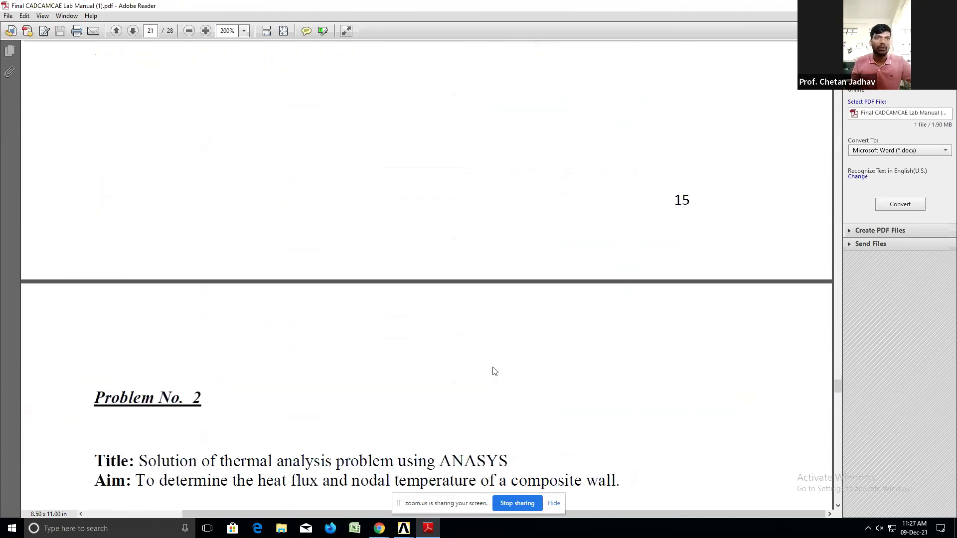
pyautogui.scroll(-5, 493, 367)
pyautogui.scroll(-6, 492, 366)
pyautogui.scroll(-3, 493, 367)
pyautogui.scroll(-6, 493, 366)
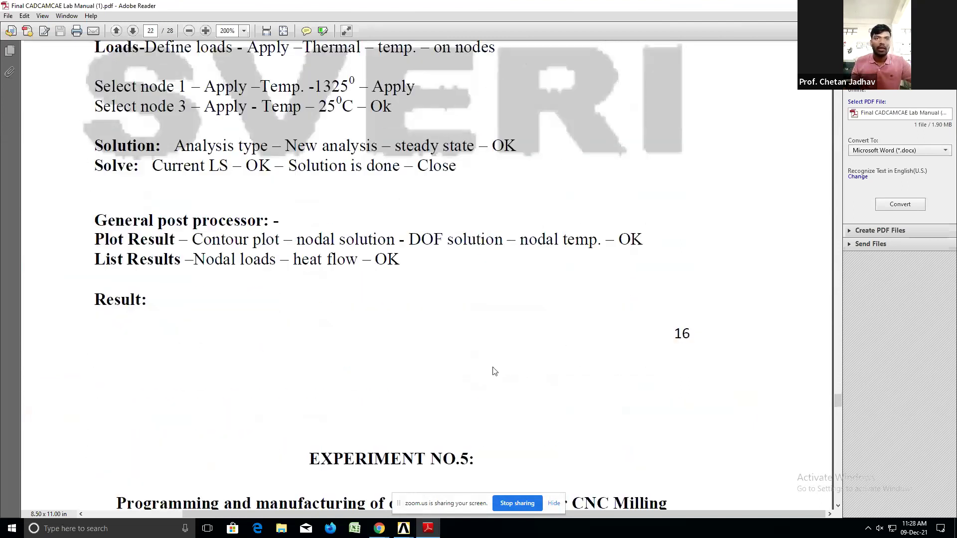
pyautogui.scroll(-5, 492, 366)
pyautogui.scroll(-6, 492, 366)
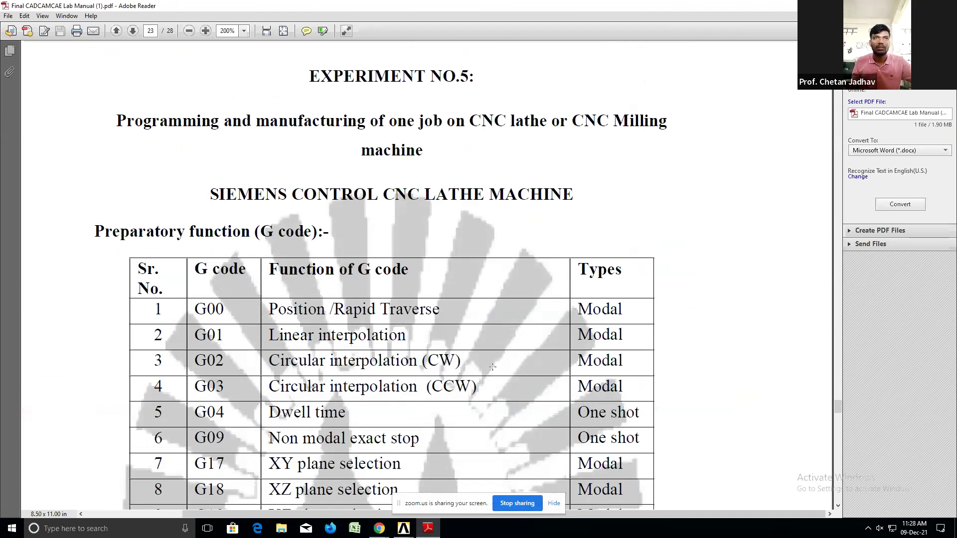
# - Reach the Experiment No.5 G-code table on page 23, then return to Zoom and stop sharing
pyautogui.scroll(-3, 493, 366)
pyautogui.scroll(-1, 493, 366)
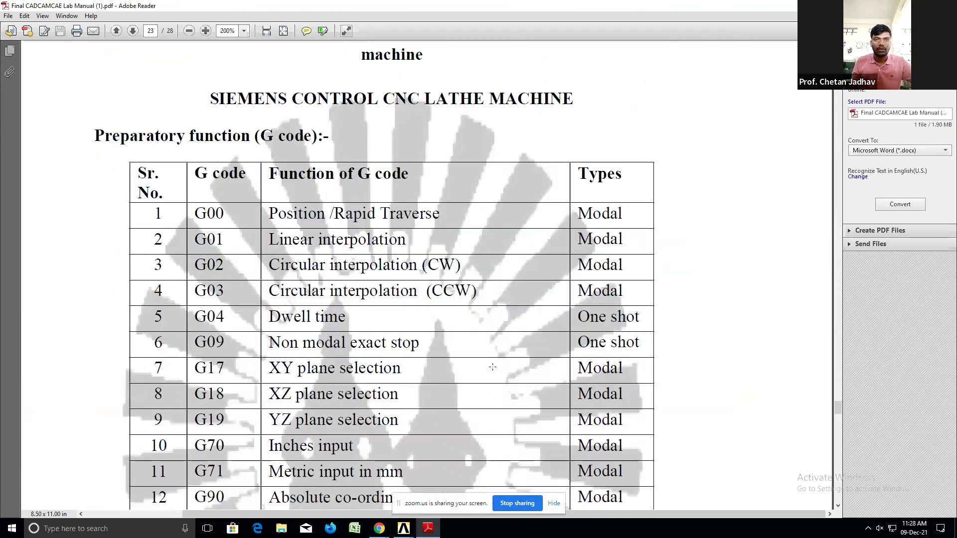
pyautogui.hotkey('alt', 'Tab')
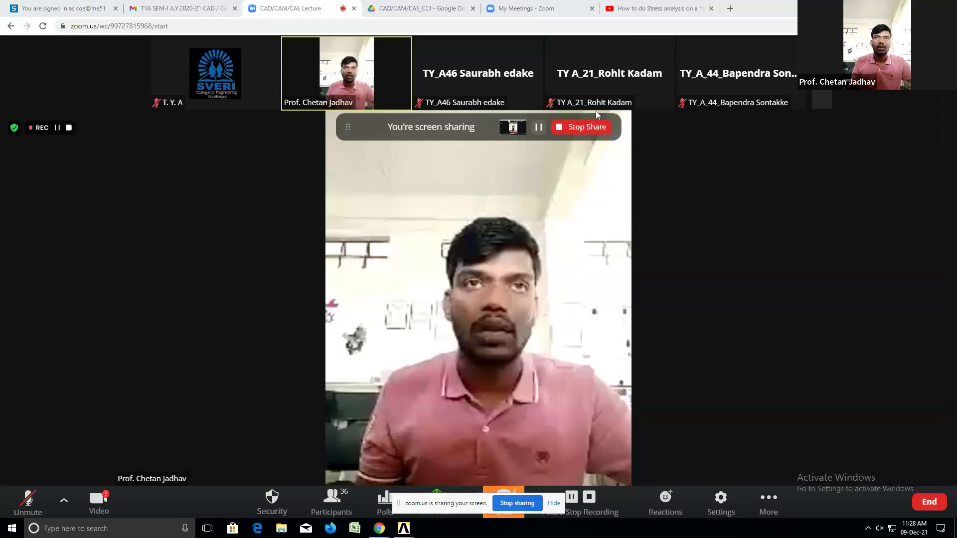
pyautogui.click(593, 125)
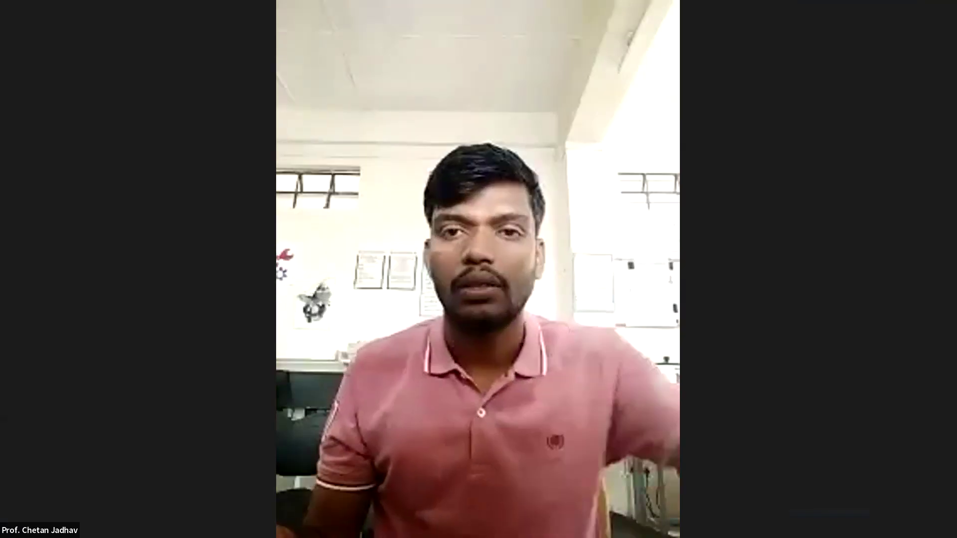